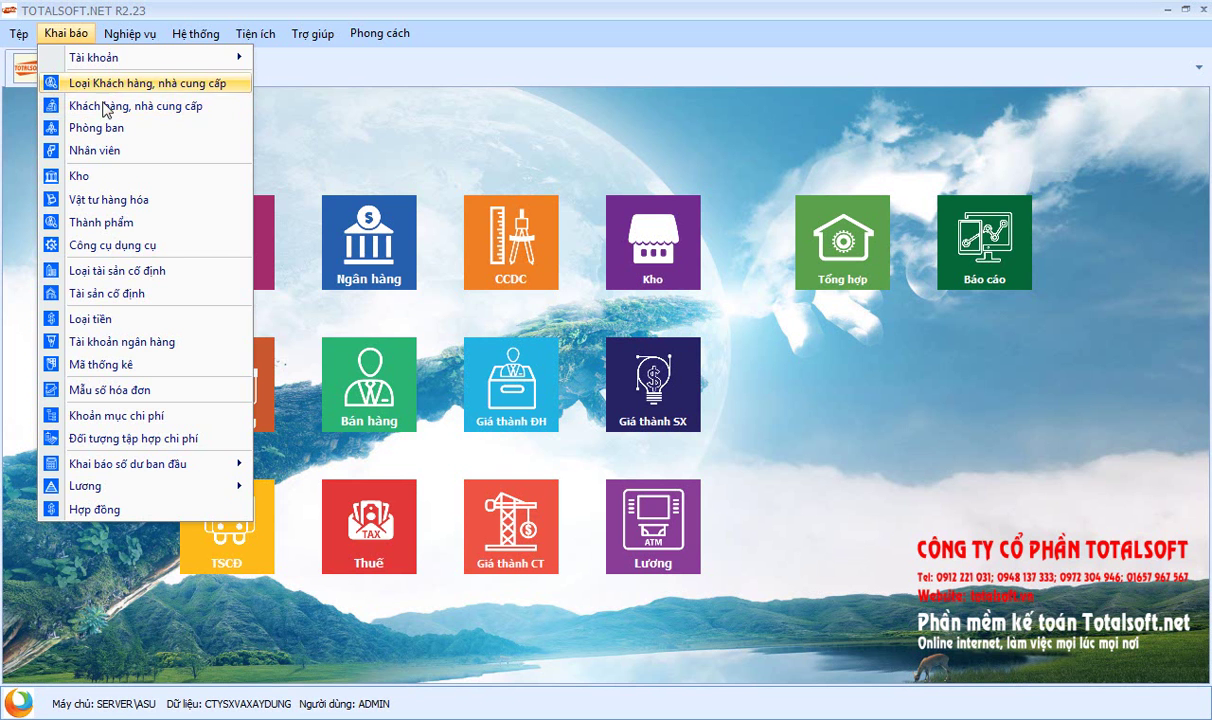
Step: Open the Khách hàng, nhà cung cấp list to view customers and suppliers, and the Phòng ban list to view departments
left_click(113, 106)
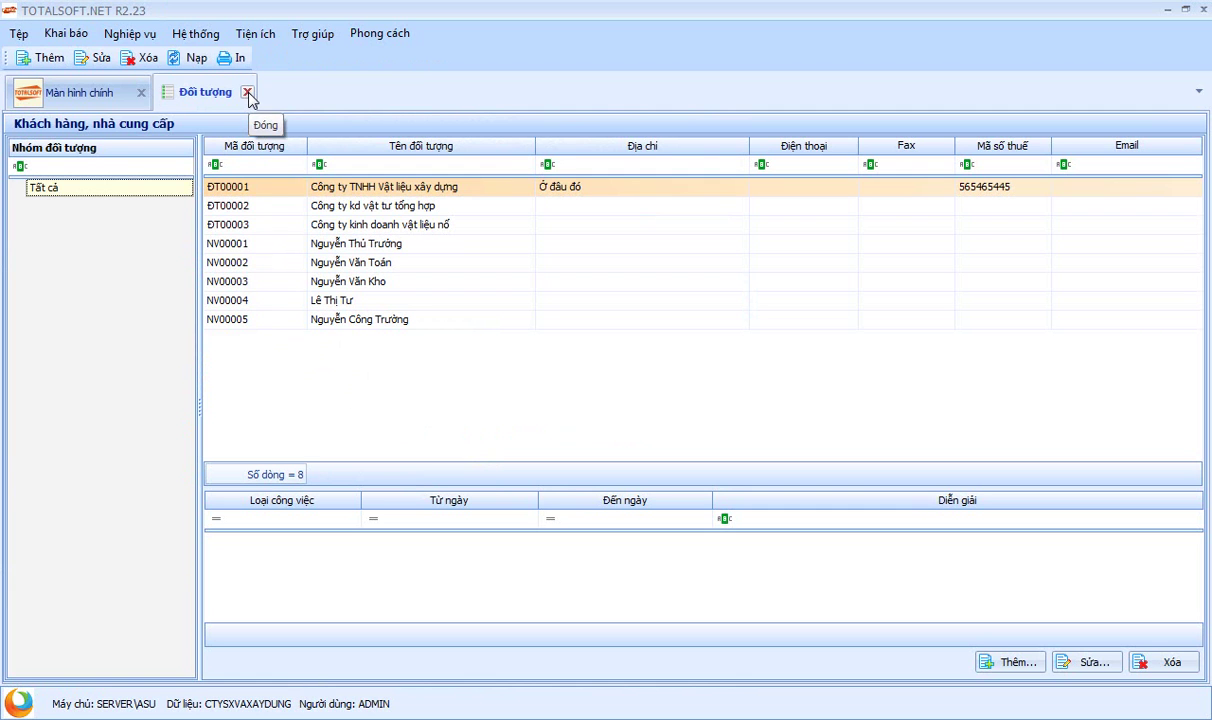
left_click(66, 33)
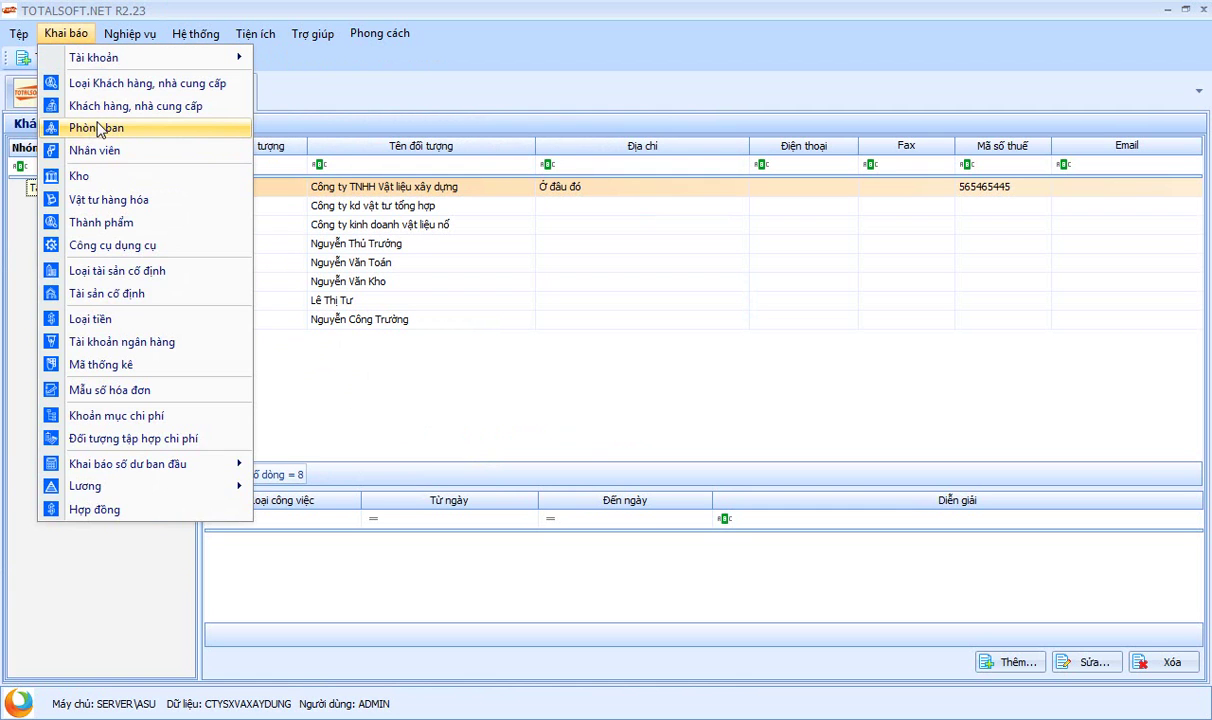
left_click(100, 131)
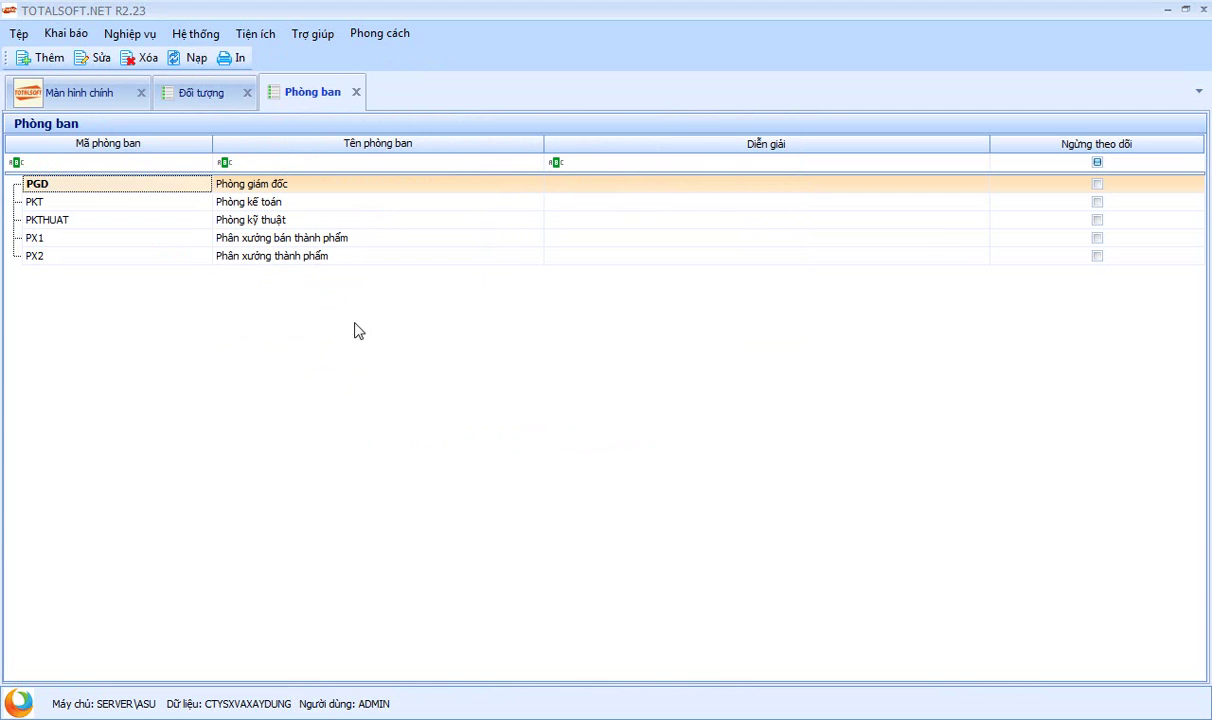
Step: Open the Kho list and look through the declared warehouses, including the construction-site warehouse KCT02 and the Thành phẩm warehouse
left_click(68, 34)
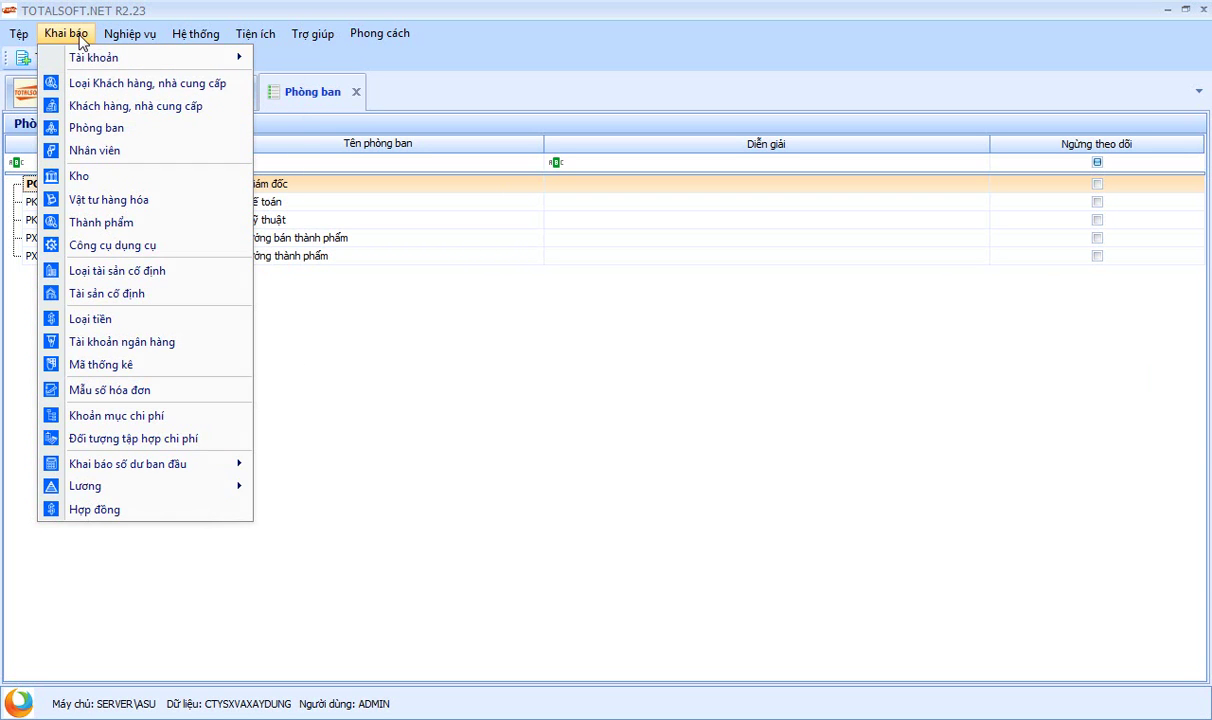
left_click(108, 175)
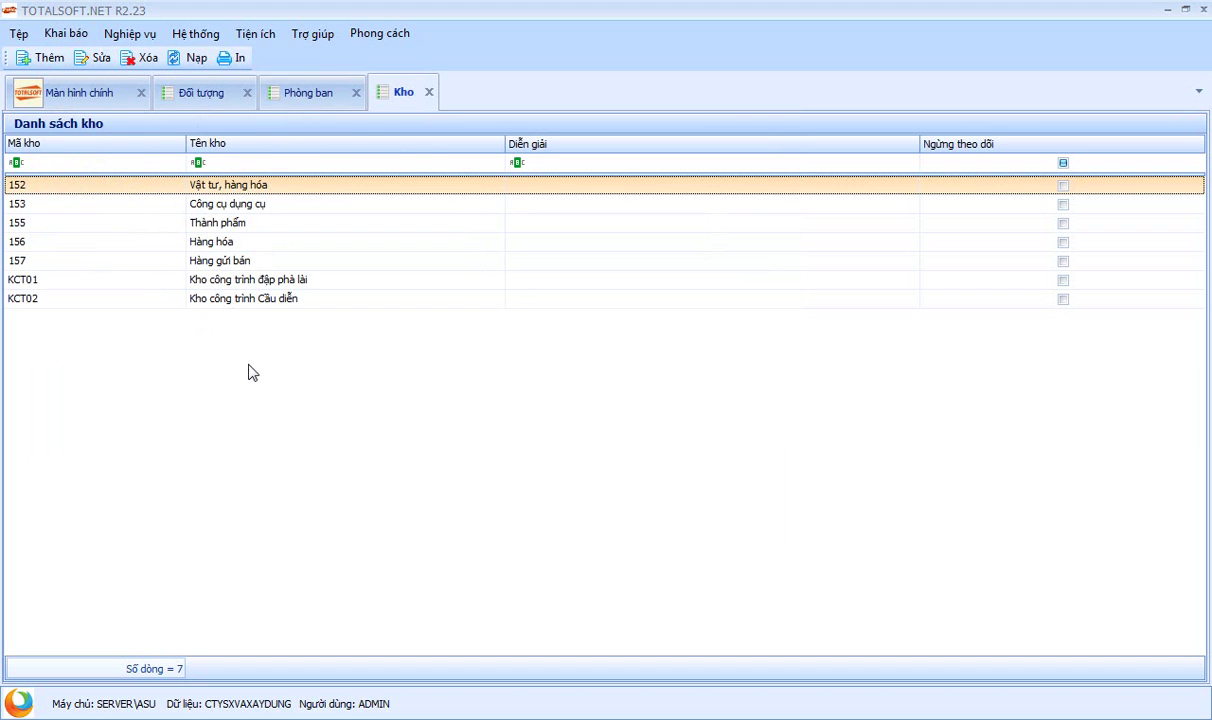
left_click_drag(41, 280, 57, 303)
left_click(57, 303)
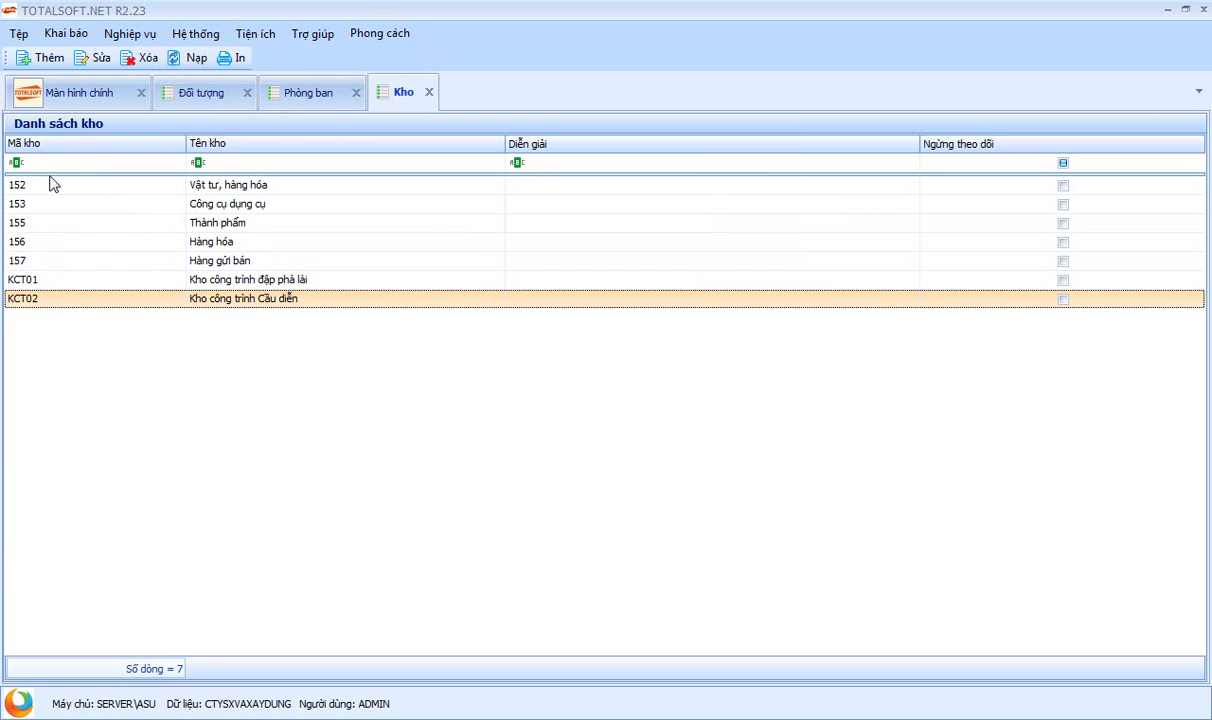
left_click(51, 185)
left_click(50, 222)
left_click_drag(43, 262, 49, 233)
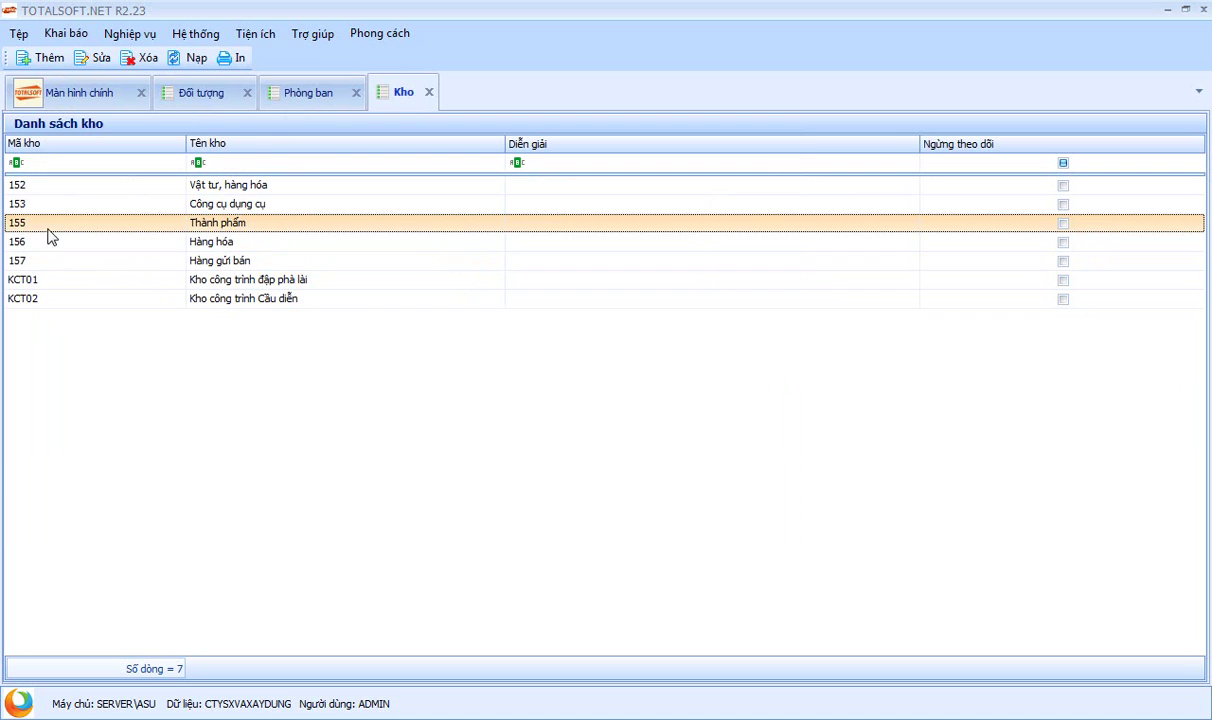
Step: Open the Vật tư hàng hóa list and review the entries for Đá 1x2 and Đá 4x6
left_click(66, 33)
left_click(106, 199)
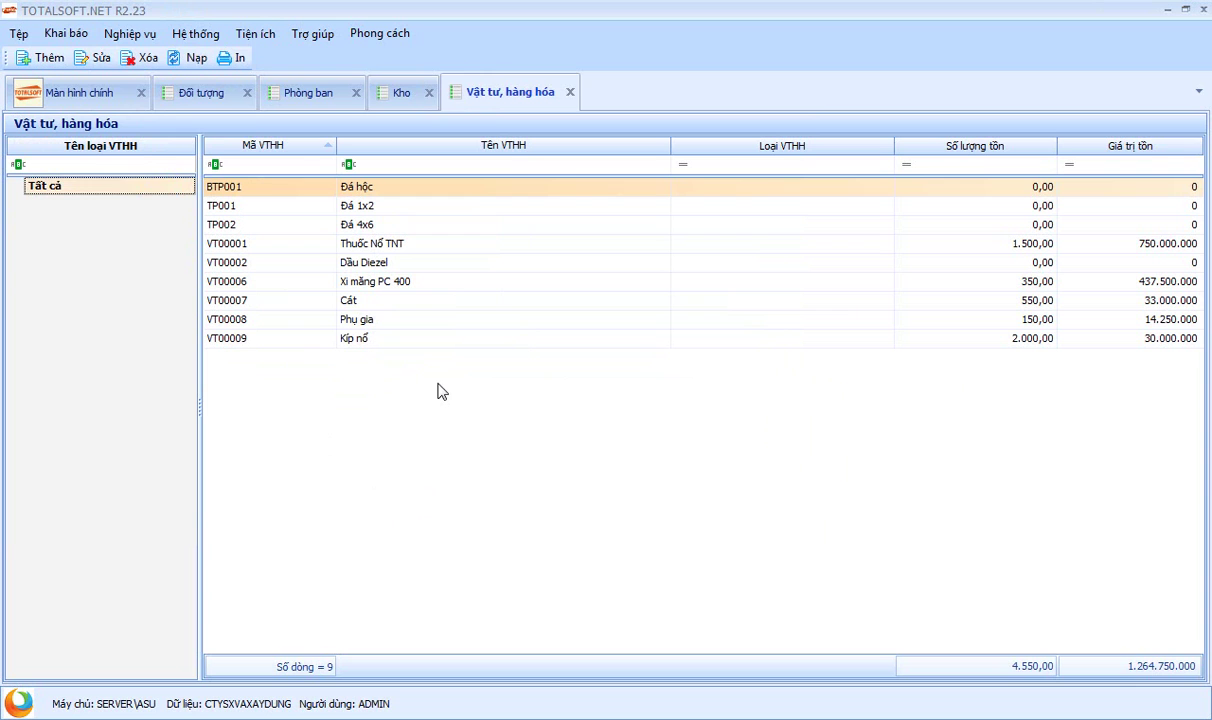
left_click(233, 206)
left_click(234, 216)
left_click(233, 206)
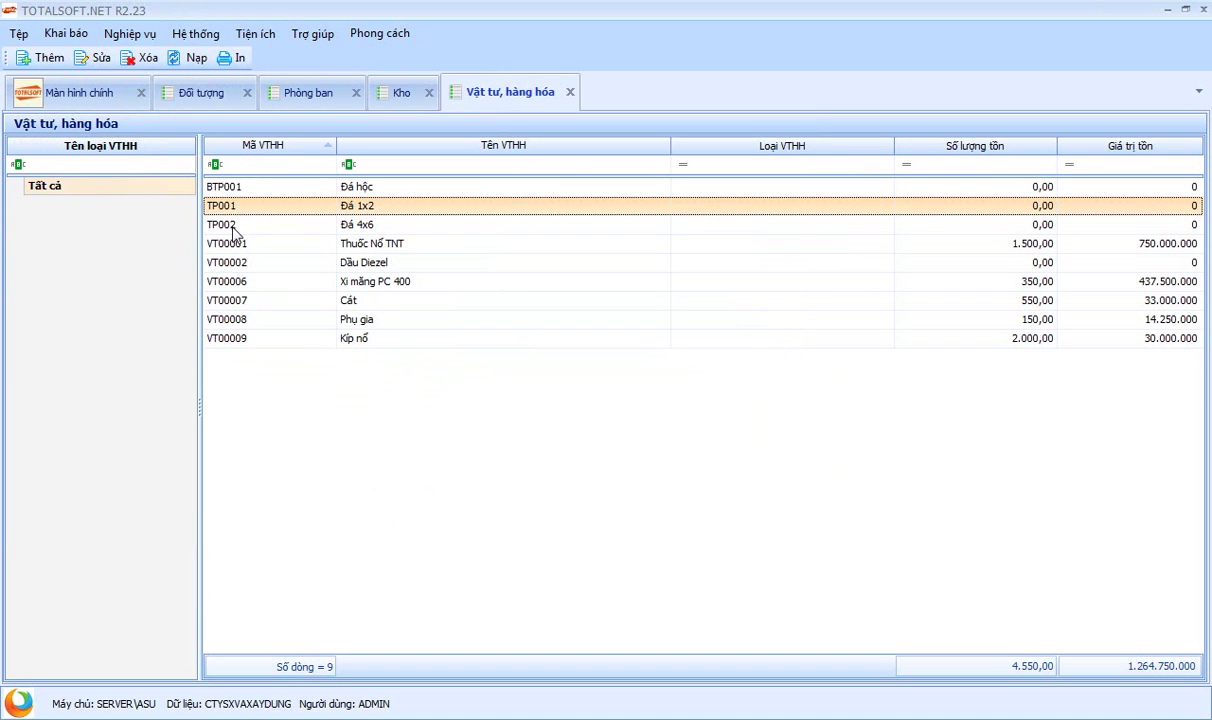
left_click(237, 214)
left_click(237, 205)
left_click(243, 224)
Step: Open the Tài sản cố định list and review the fixed assets Máy xúc, Máy ghiền sàng and Máy cẩu (đá vào xay)
left_click(66, 33)
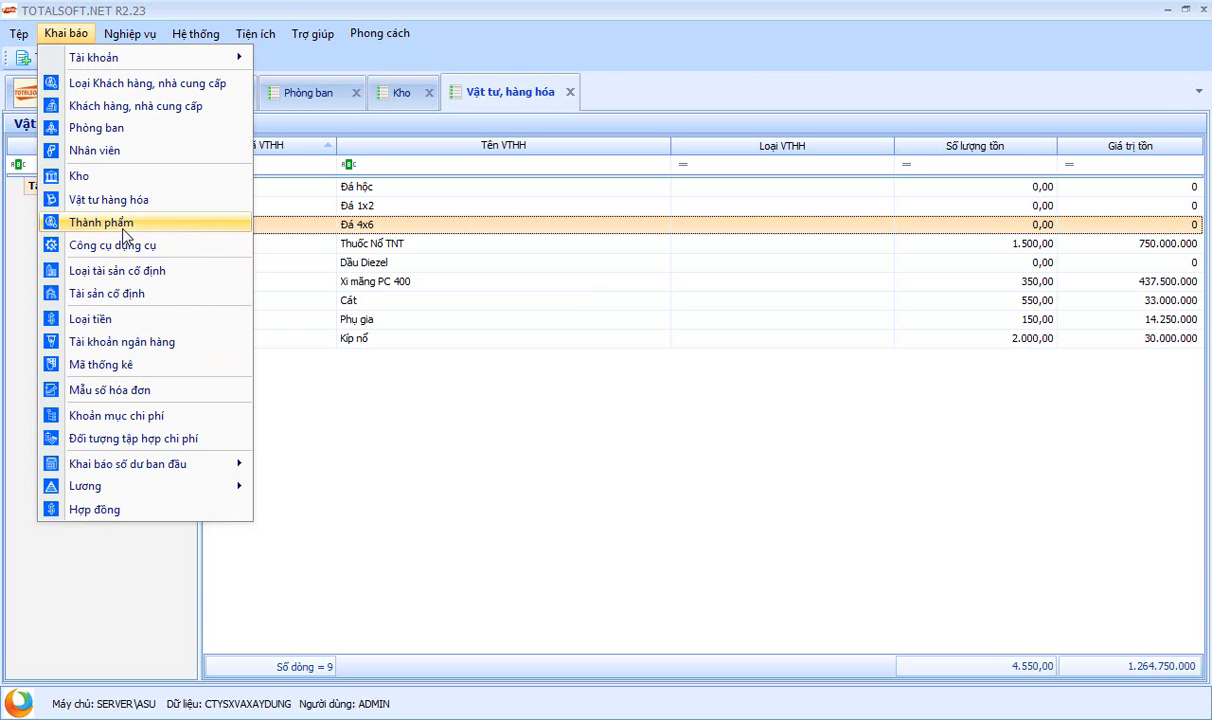
left_click(114, 296)
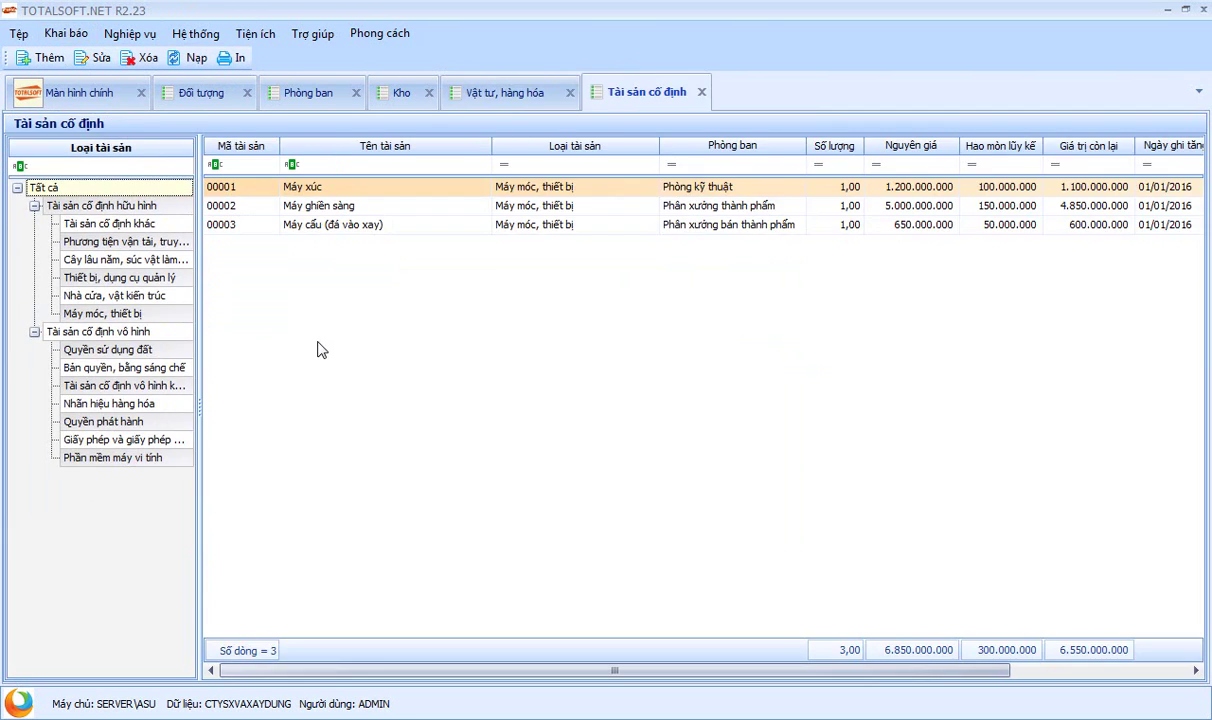
left_click(330, 224)
left_click(334, 208)
left_click(325, 224)
left_click(320, 206)
left_click(324, 189)
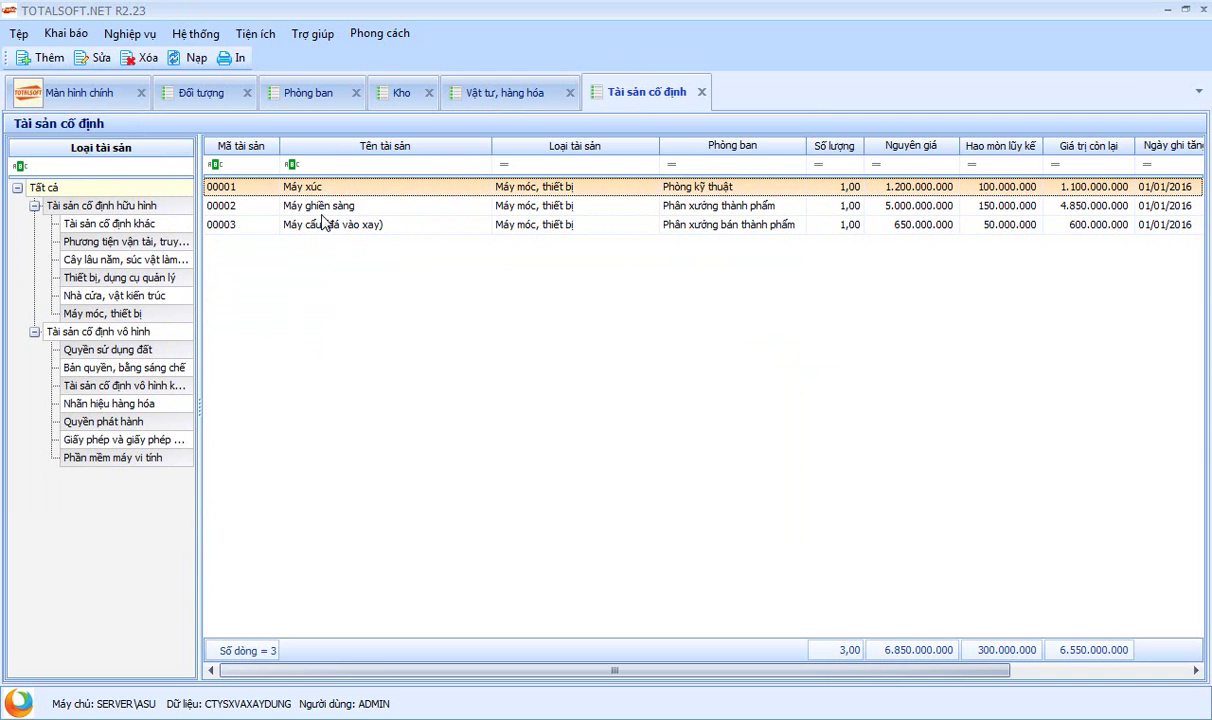
left_click(310, 206)
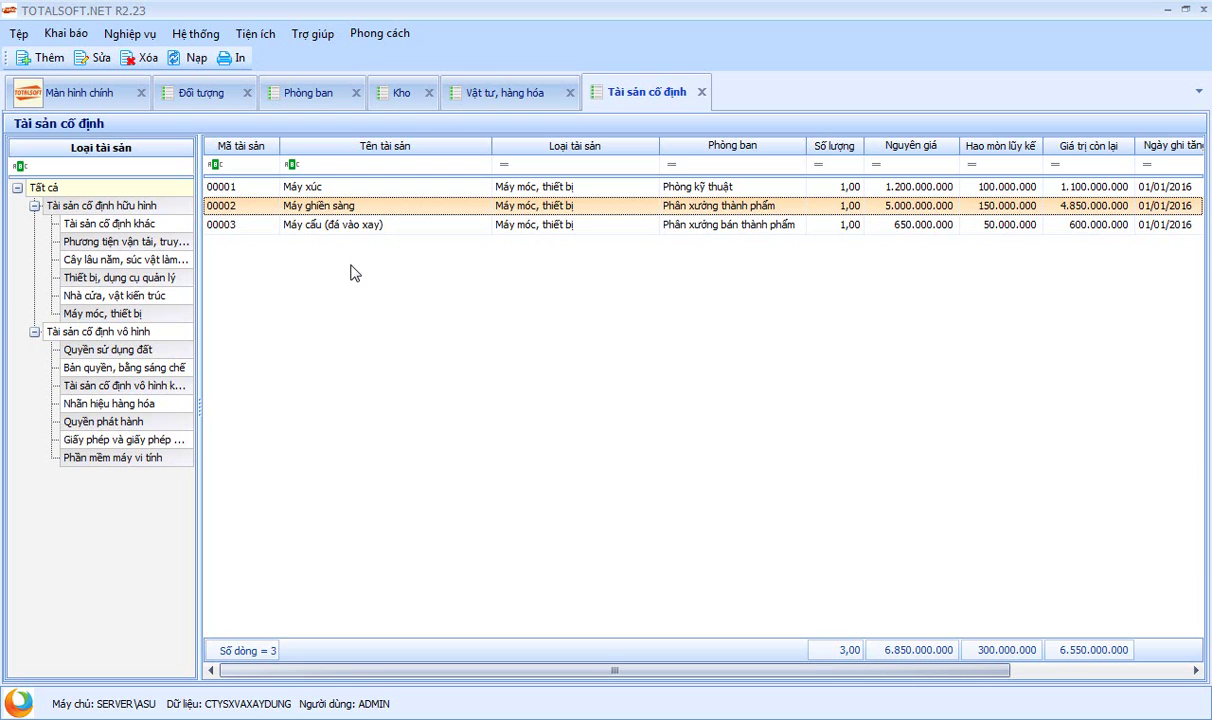
left_click(320, 224)
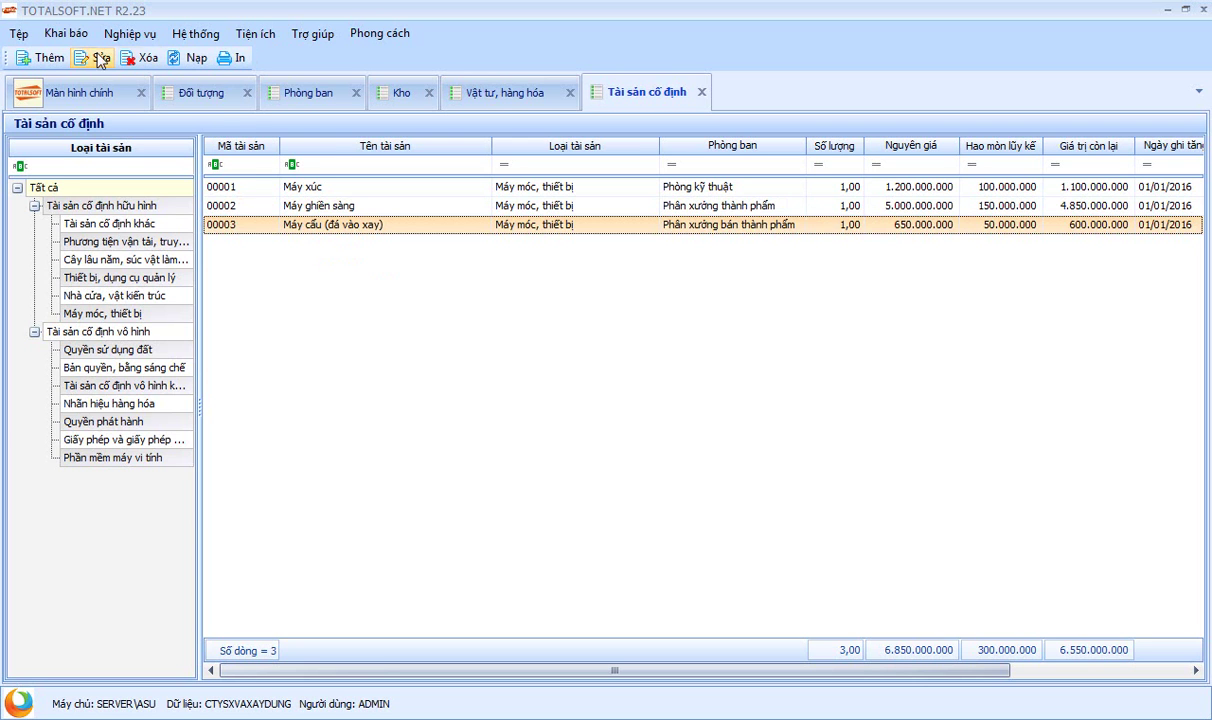
Step: Open the Tài khoản ngân hàng list and review the BIDV and Vietcombank accounts
left_click(70, 35)
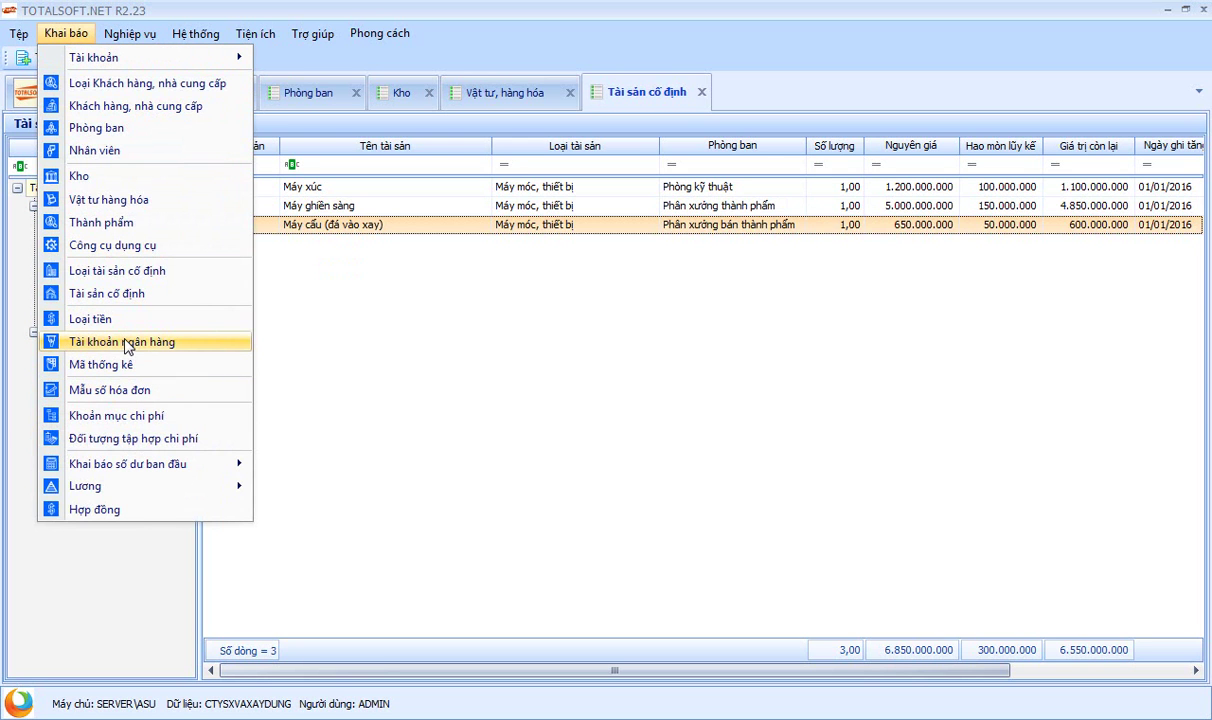
left_click(125, 342)
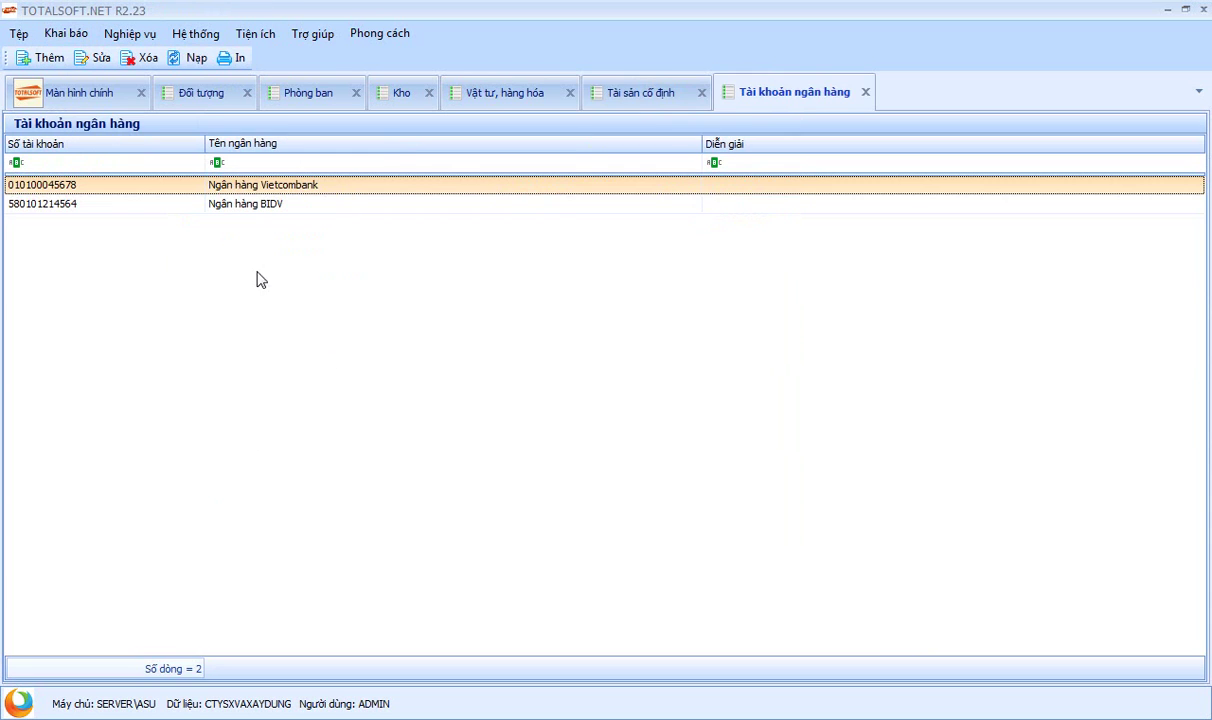
left_click(143, 205)
left_click(152, 186)
Step: Open the Đối tượng tập hợp chi phí list and review the product cost objects Đá 1x2, Đá 4x6 and Đá hộc
left_click(75, 35)
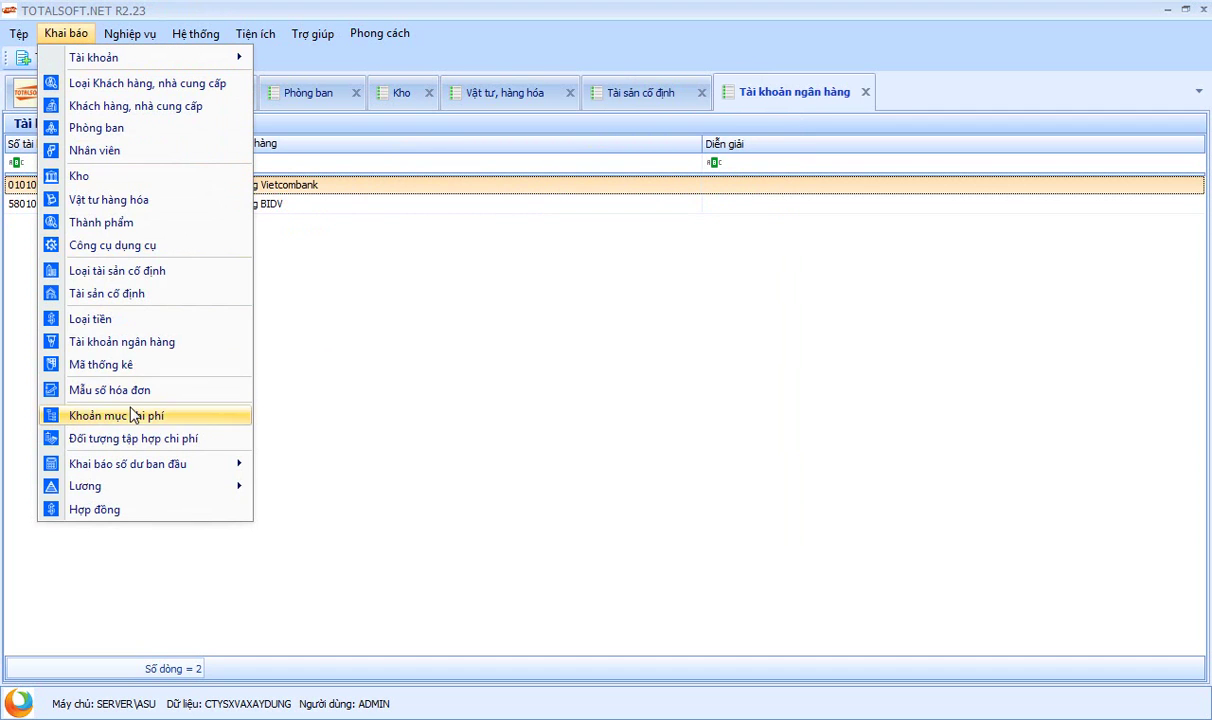
left_click(144, 440)
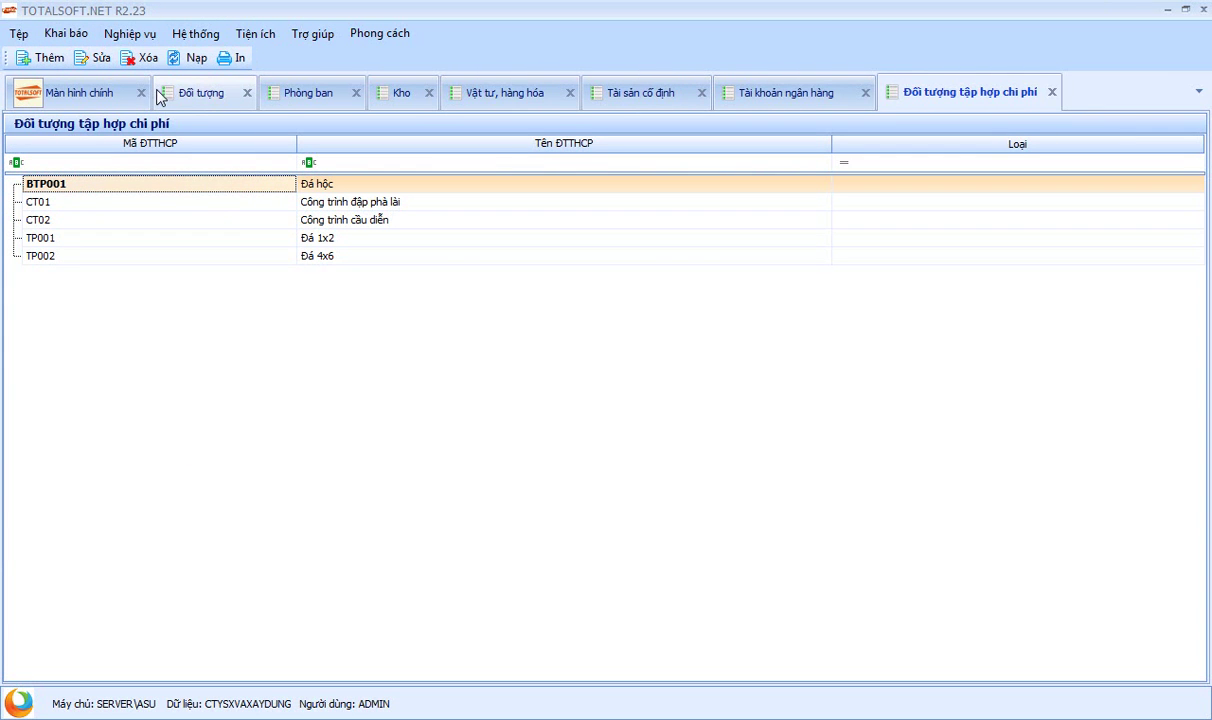
left_click(314, 239)
left_click(318, 256)
left_click(316, 238)
left_click(316, 256)
left_click(318, 234)
left_click(316, 188)
Step: Examine the two construction-project cost objects, Công trình đập phà lài and Công trình cầu diễn
left_click(312, 203)
left_click(312, 219)
left_click(312, 204)
left_click(318, 219)
left_click(313, 203)
left_click(313, 219)
left_click(313, 203)
left_click(330, 221)
left_click(333, 204)
left_click(333, 220)
left_click(333, 204)
left_click(333, 221)
left_click(332, 205)
left_click(318, 220)
left_click(316, 203)
Step: Go over the product cost object codes TP001, TP002 and BTP001
left_click(100, 238)
left_click(110, 256)
left_click(105, 240)
left_click(124, 184)
left_click(140, 243)
left_click(155, 257)
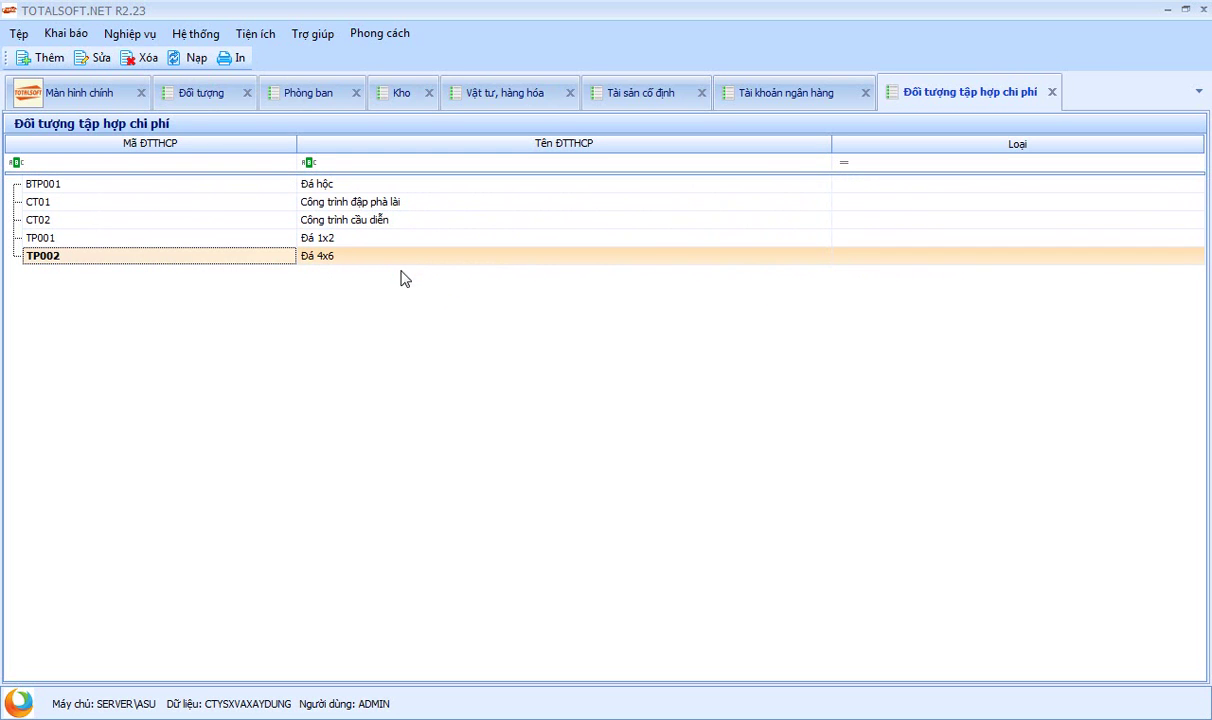
Step: Close all the opened declaration lists and return to the Màn hình chính screen
left_click(248, 94)
left_click(250, 93)
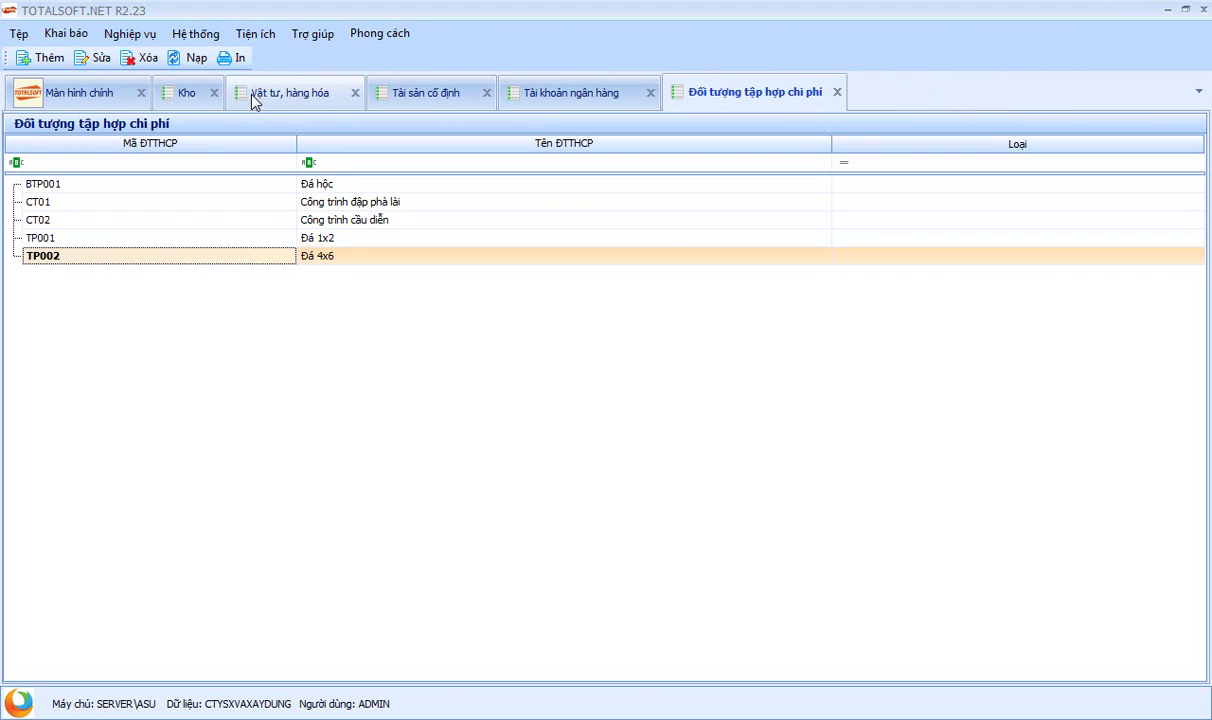
left_click(214, 94)
left_click(282, 93)
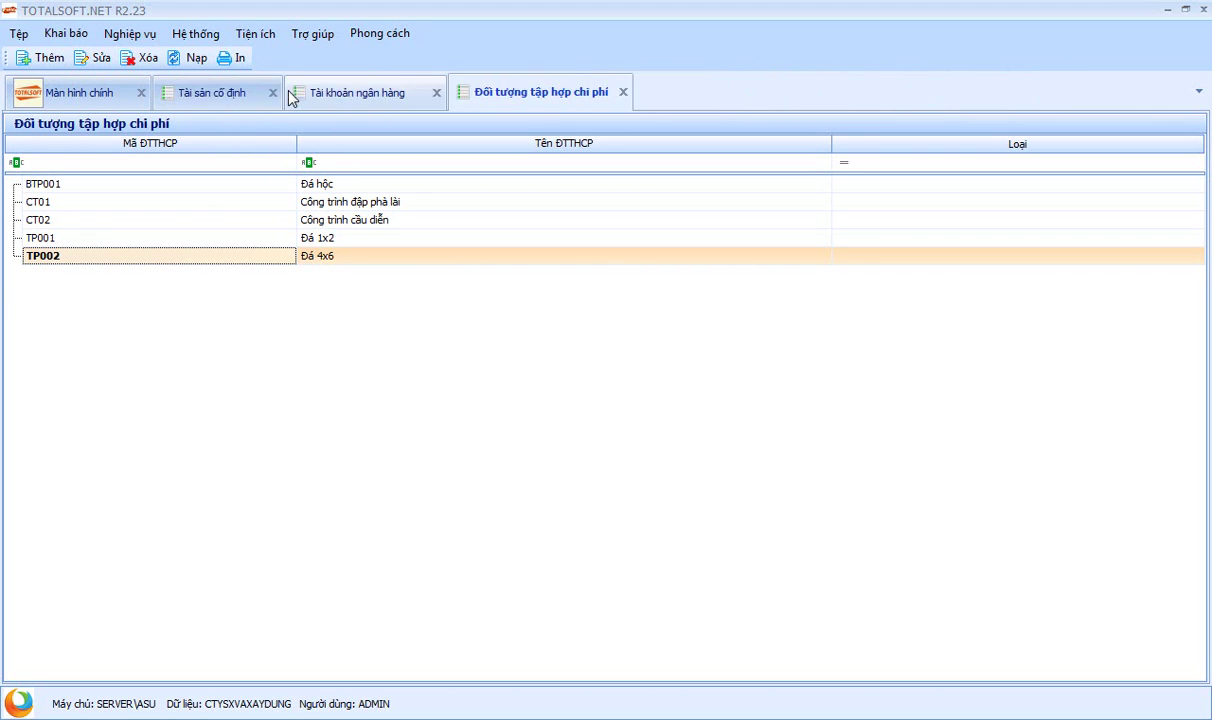
left_click(270, 93)
left_click(305, 92)
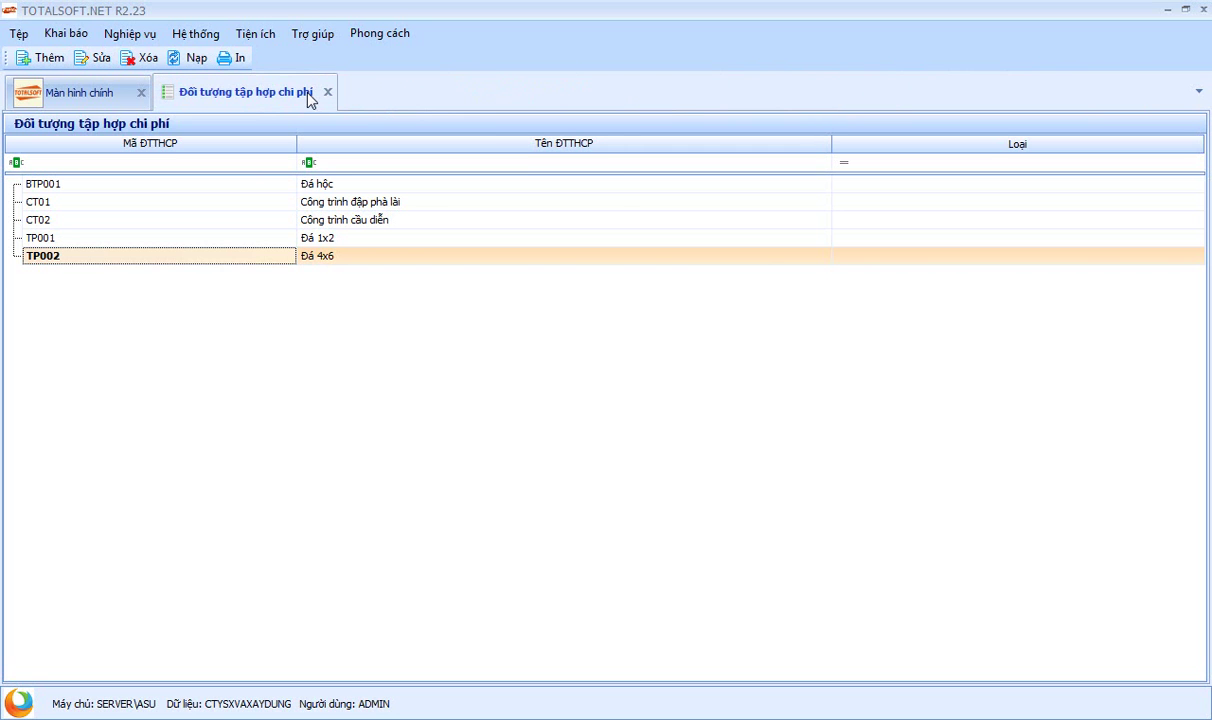
left_click(327, 90)
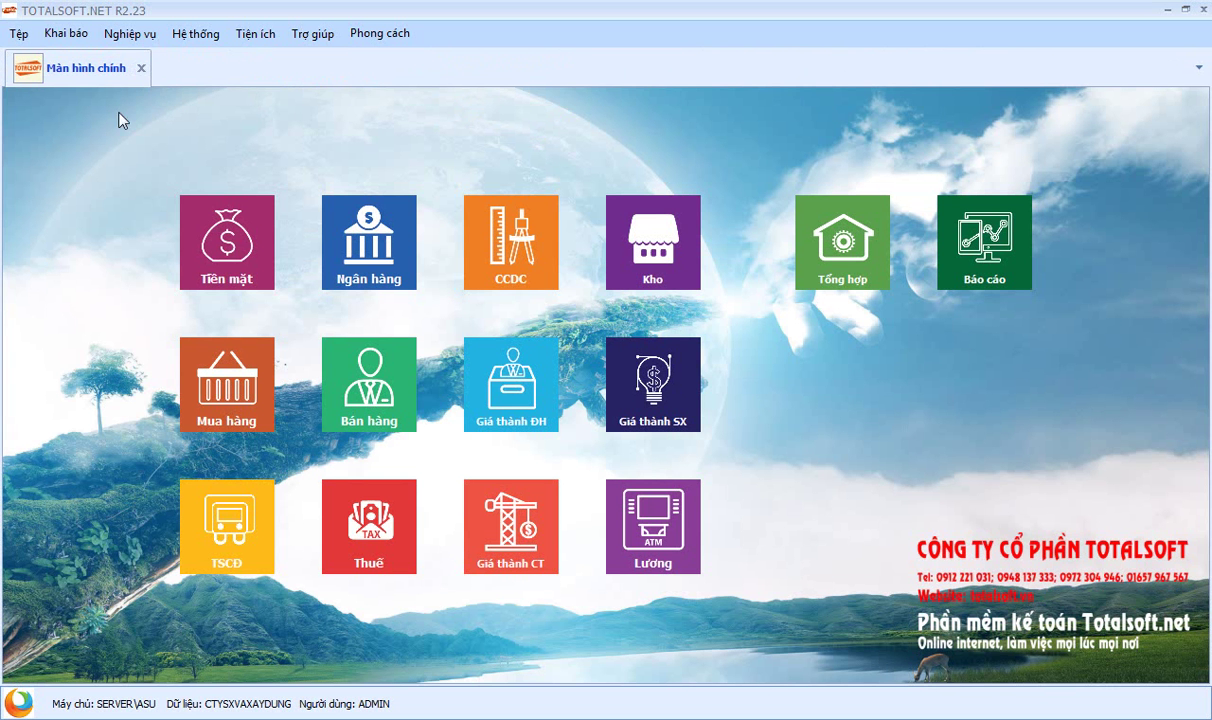
Step: Open the Phiếu chi list in the Tiền mặt module and look through the cash payment vouchers and their payment reasons
left_click(198, 248)
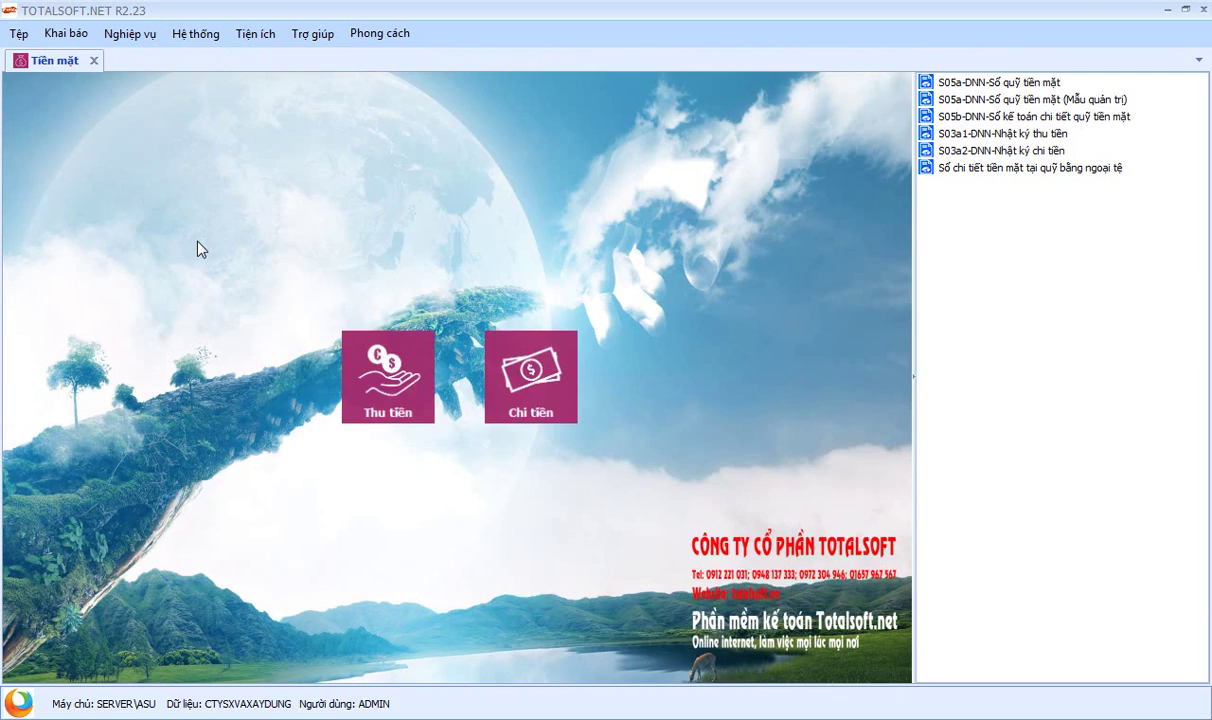
left_click(536, 396)
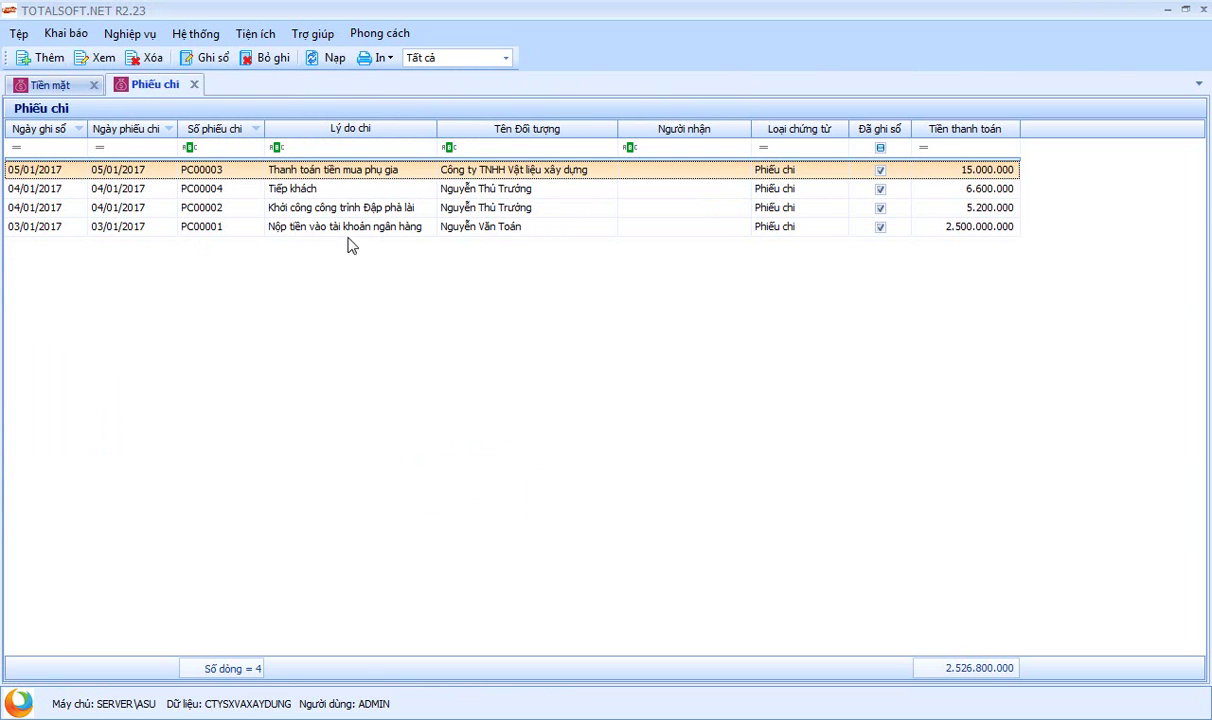
left_click(320, 224)
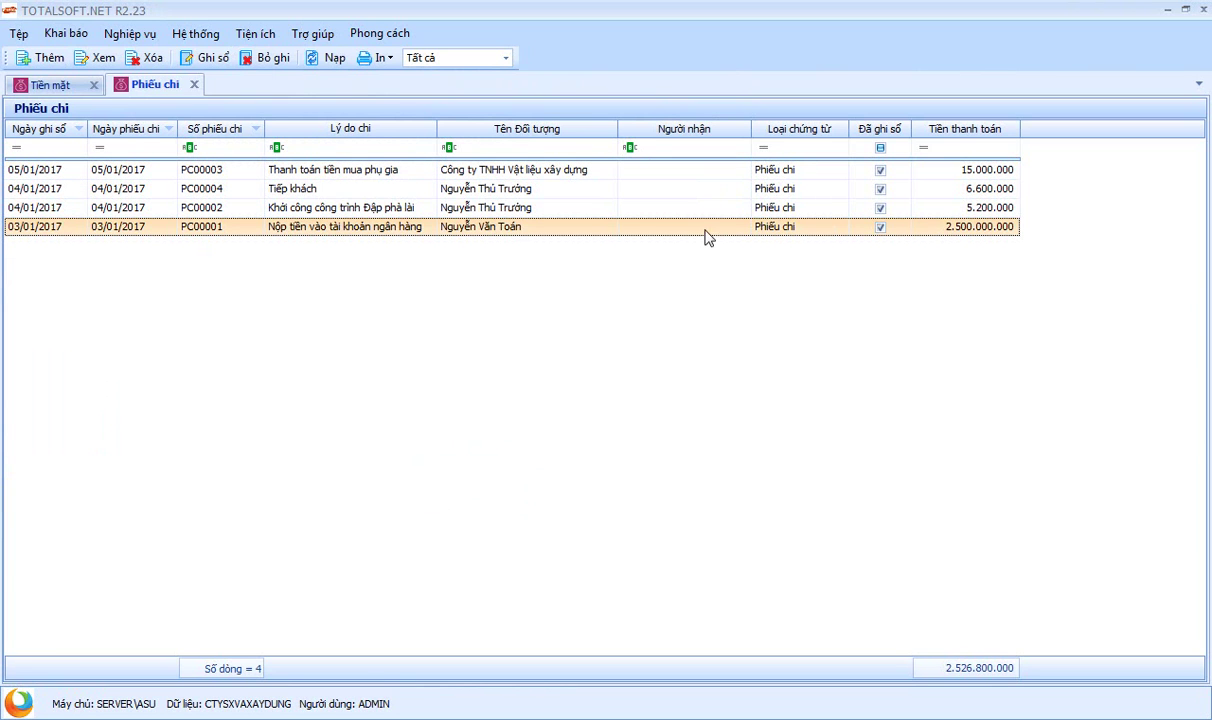
left_click(323, 175)
left_click(306, 186)
left_click(320, 208)
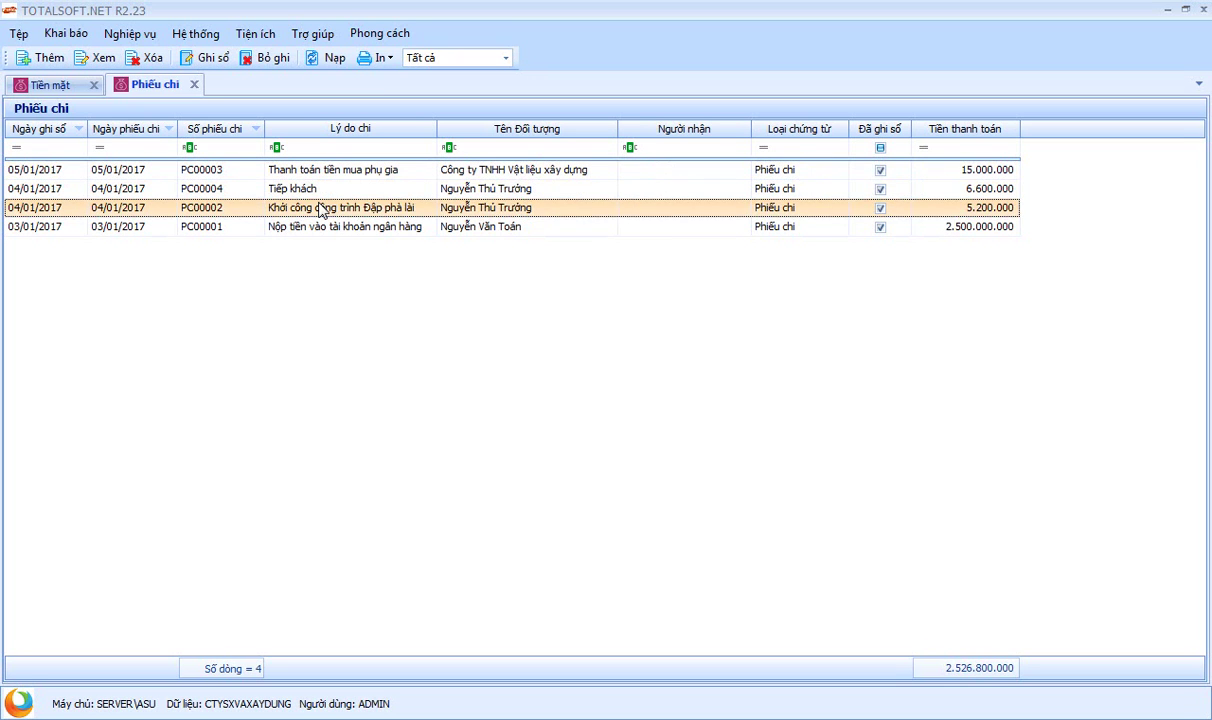
left_click(310, 172)
left_click(308, 189)
left_click(320, 208)
left_click(305, 176)
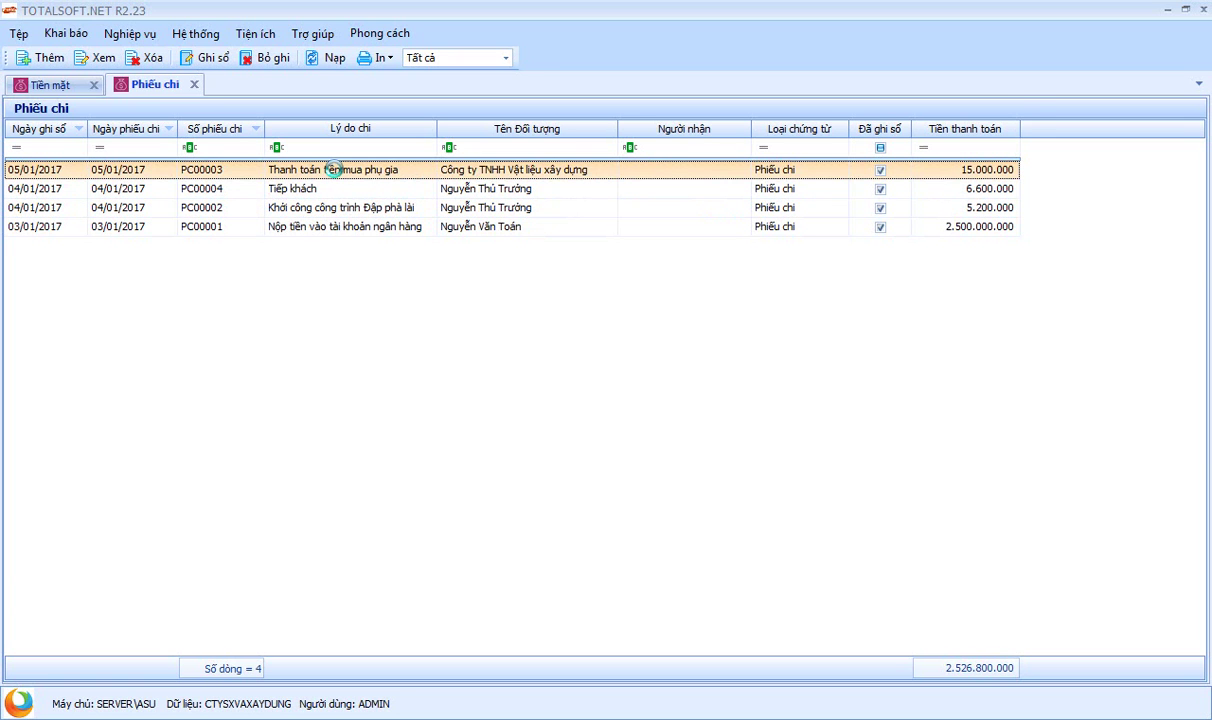
Step: View the "Thanh toán tiền mua phụ gia" payment voucher, check its debit account and amount, and close it
double_click(310, 174)
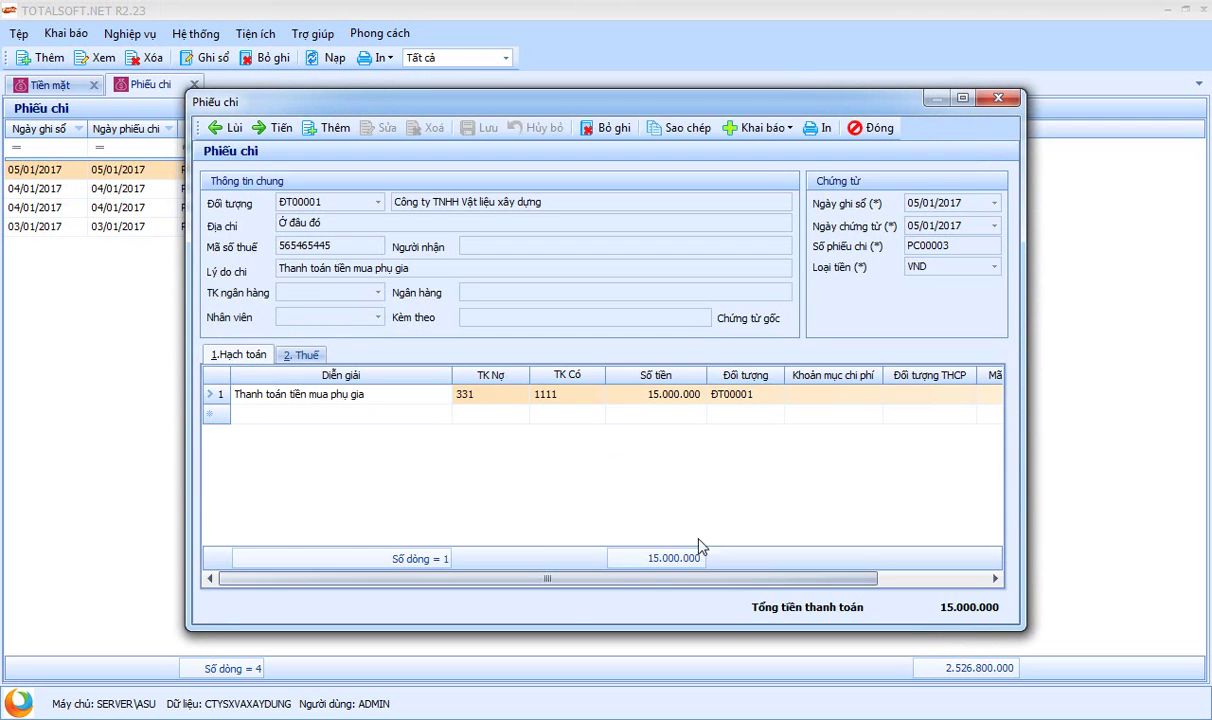
mouse_move(556, 578)
left_mouse_down()
mouse_move(664, 580)
mouse_move(555, 587)
left_mouse_up()
left_click(489, 400)
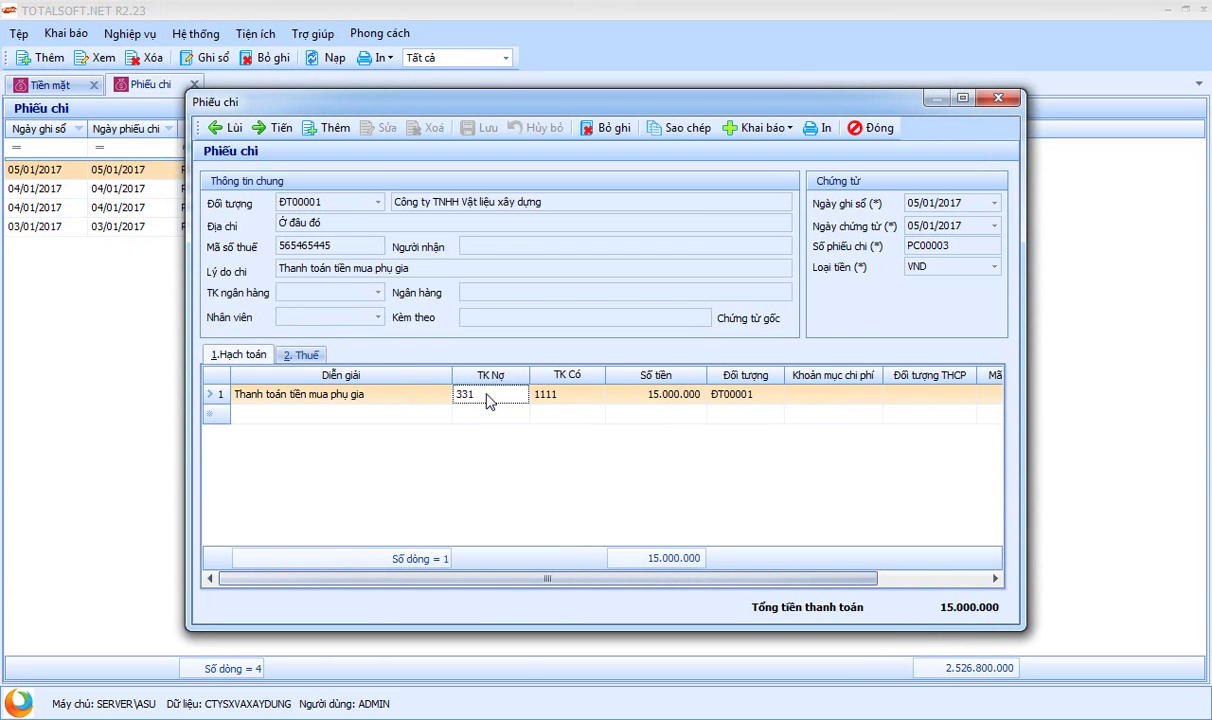
left_click(635, 396)
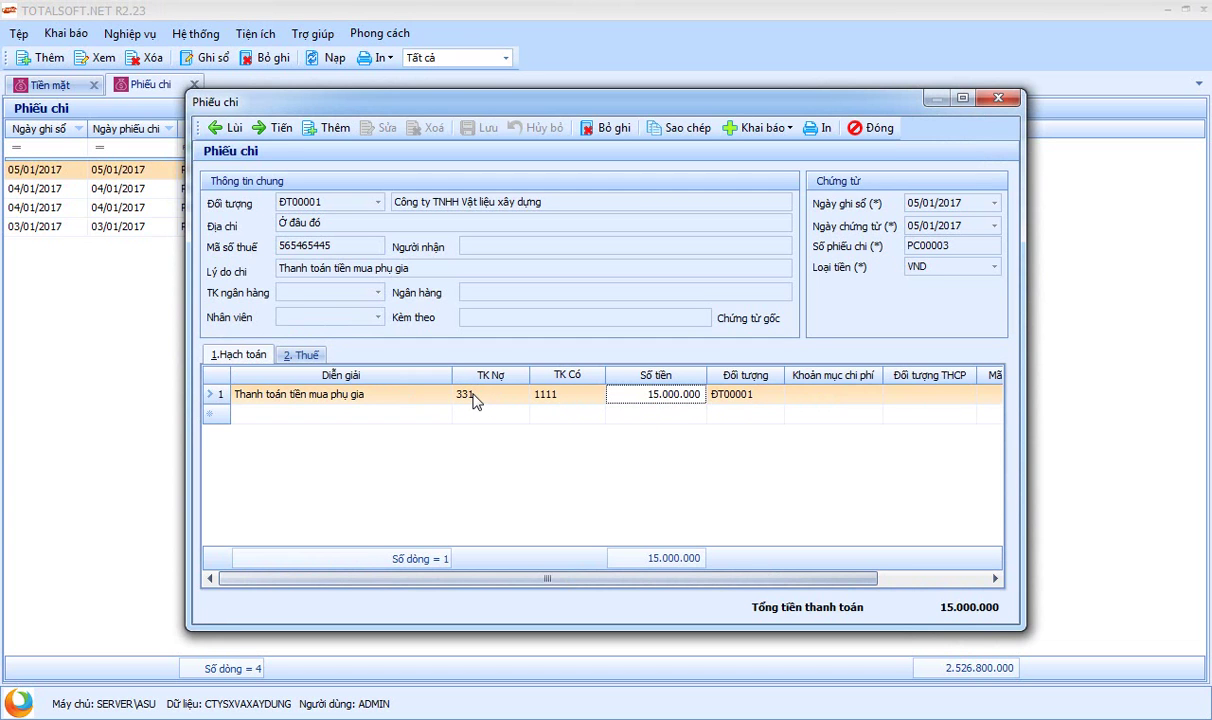
left_click(873, 129)
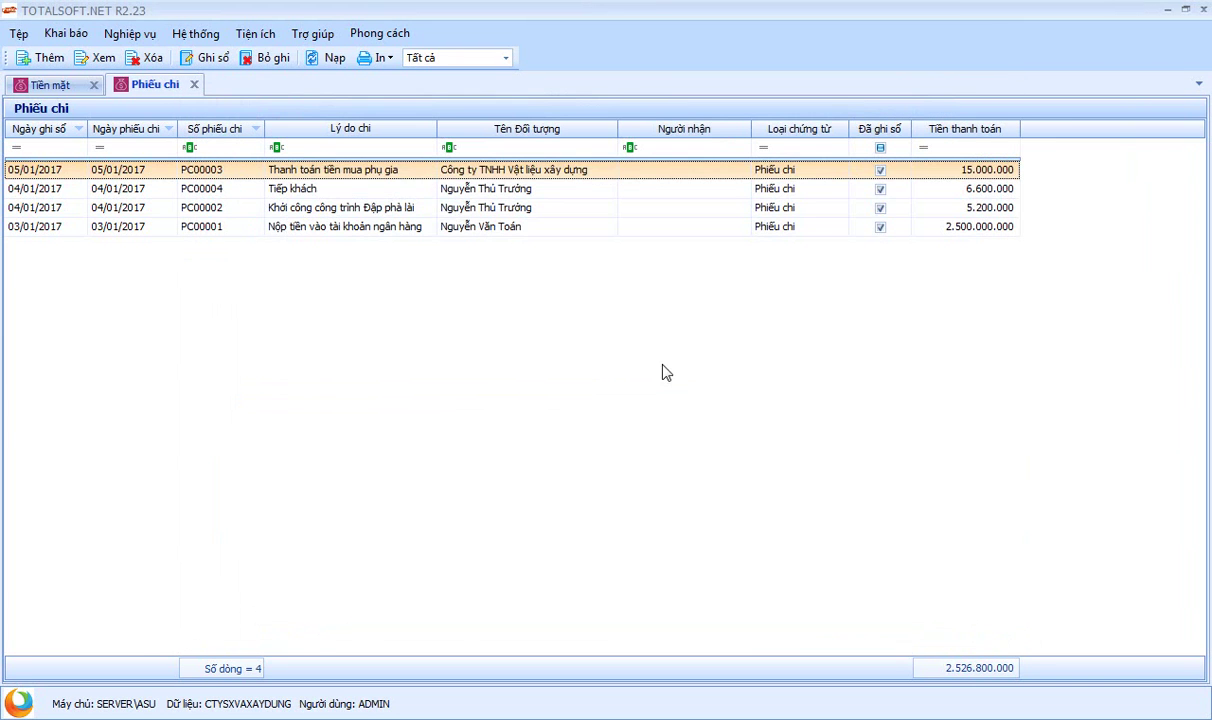
Step: View the "Tiếp khách" payment voucher, check its debit account, cost item and cost object fields, and close it
left_click(325, 190)
double_click(325, 190)
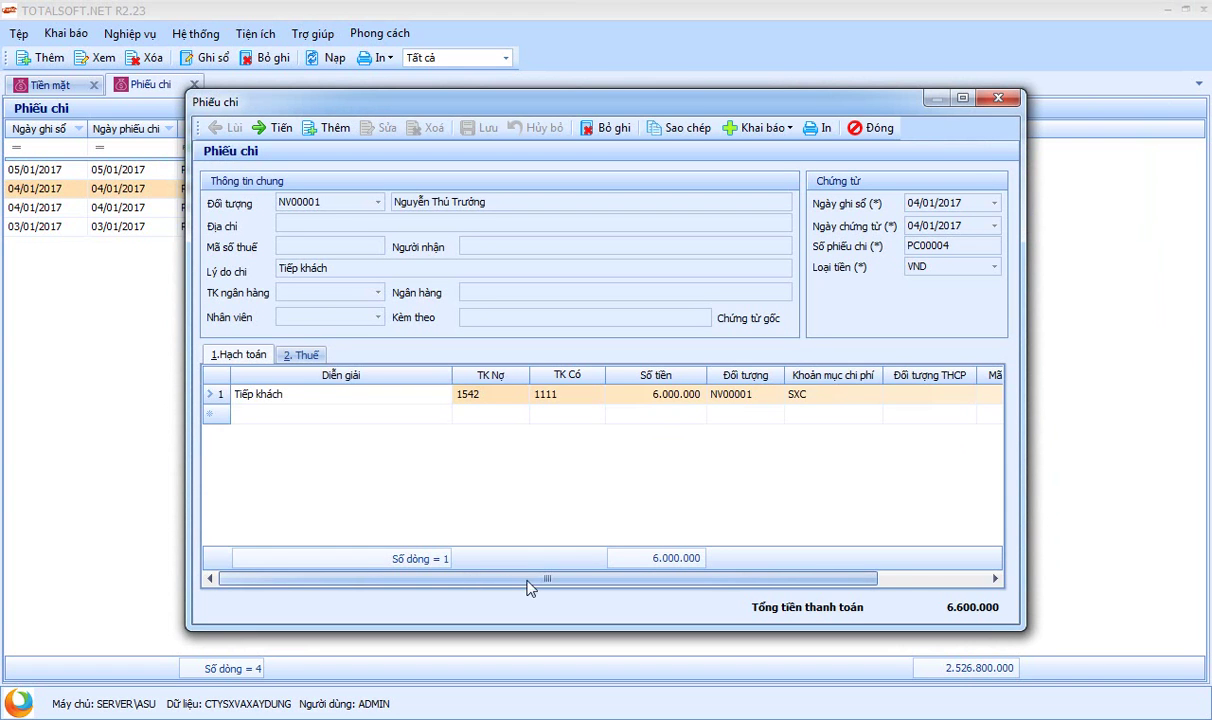
left_click_drag(546, 582, 697, 589)
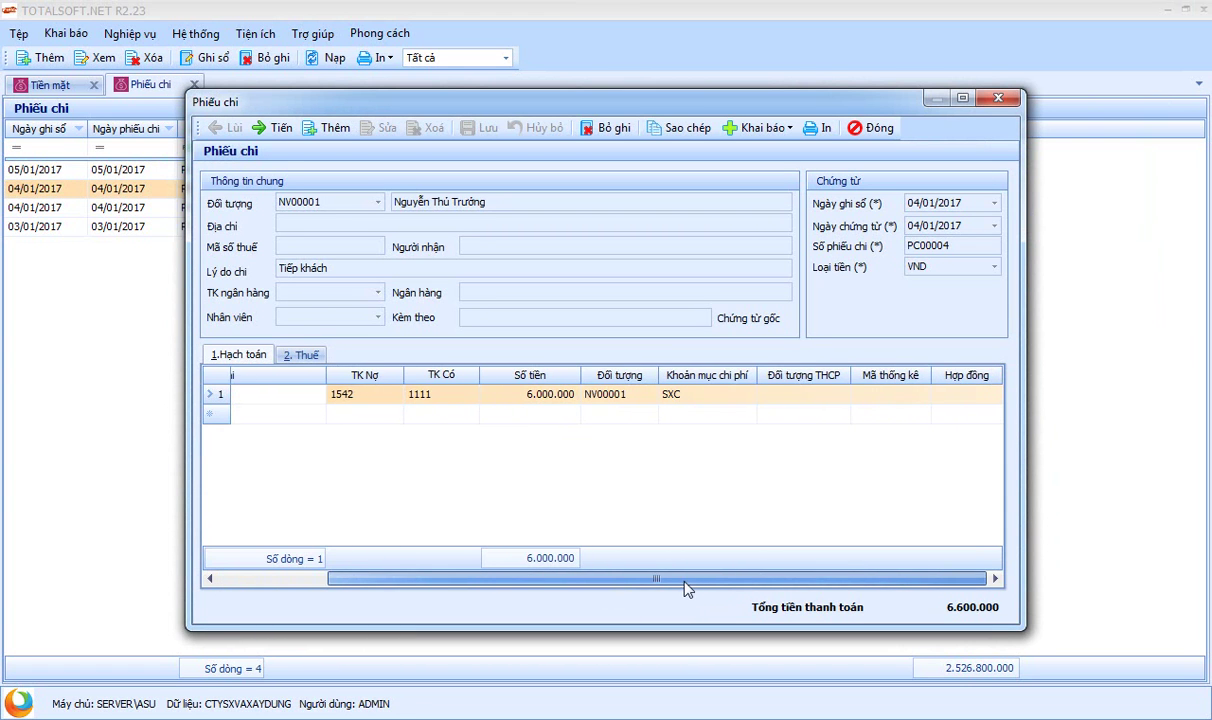
left_click(378, 397)
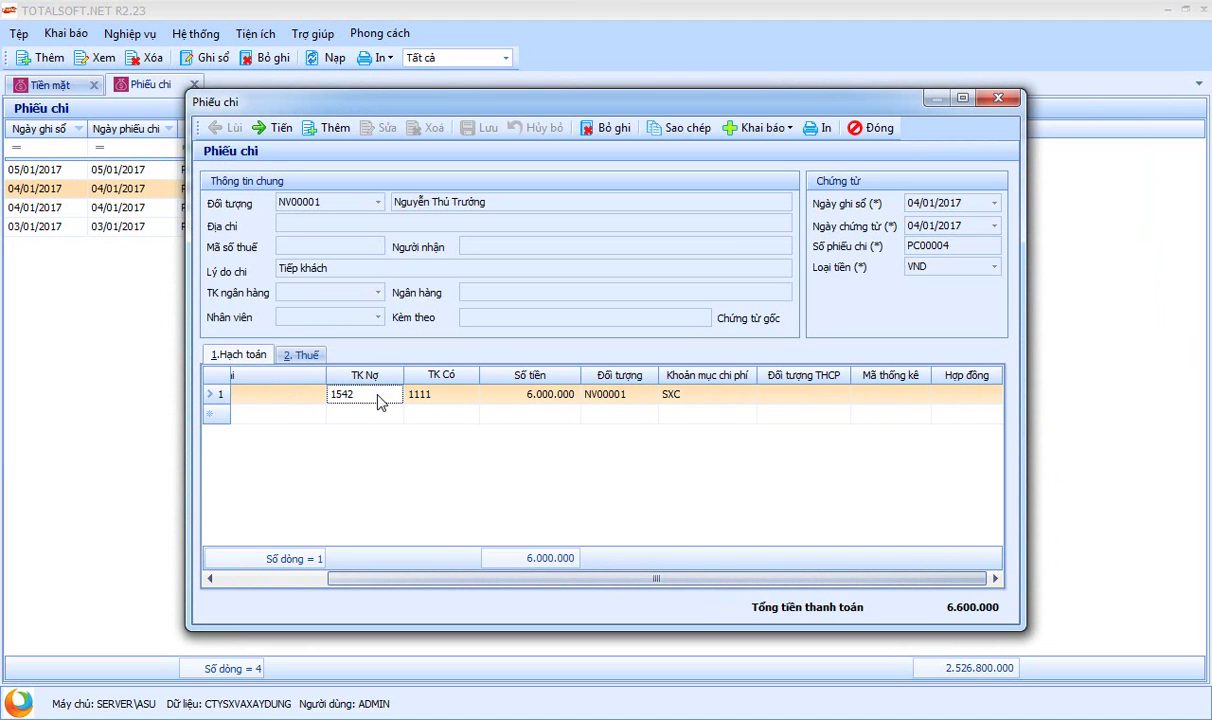
left_click(697, 405)
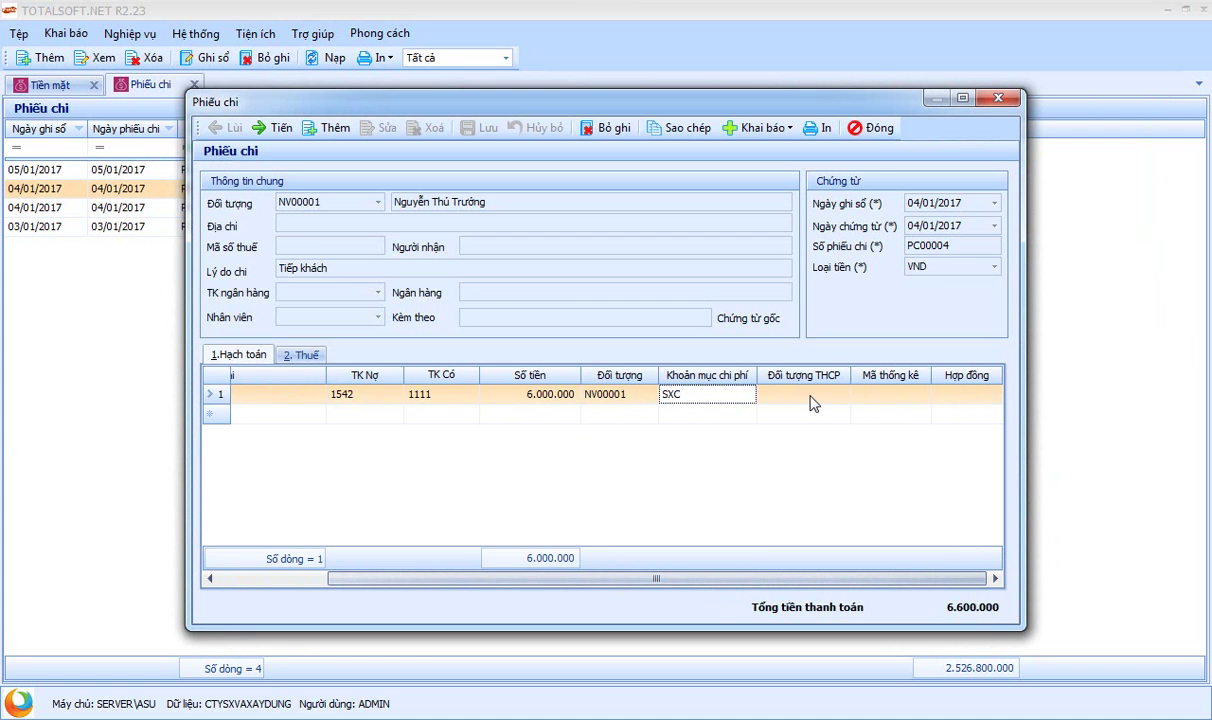
left_click(865, 128)
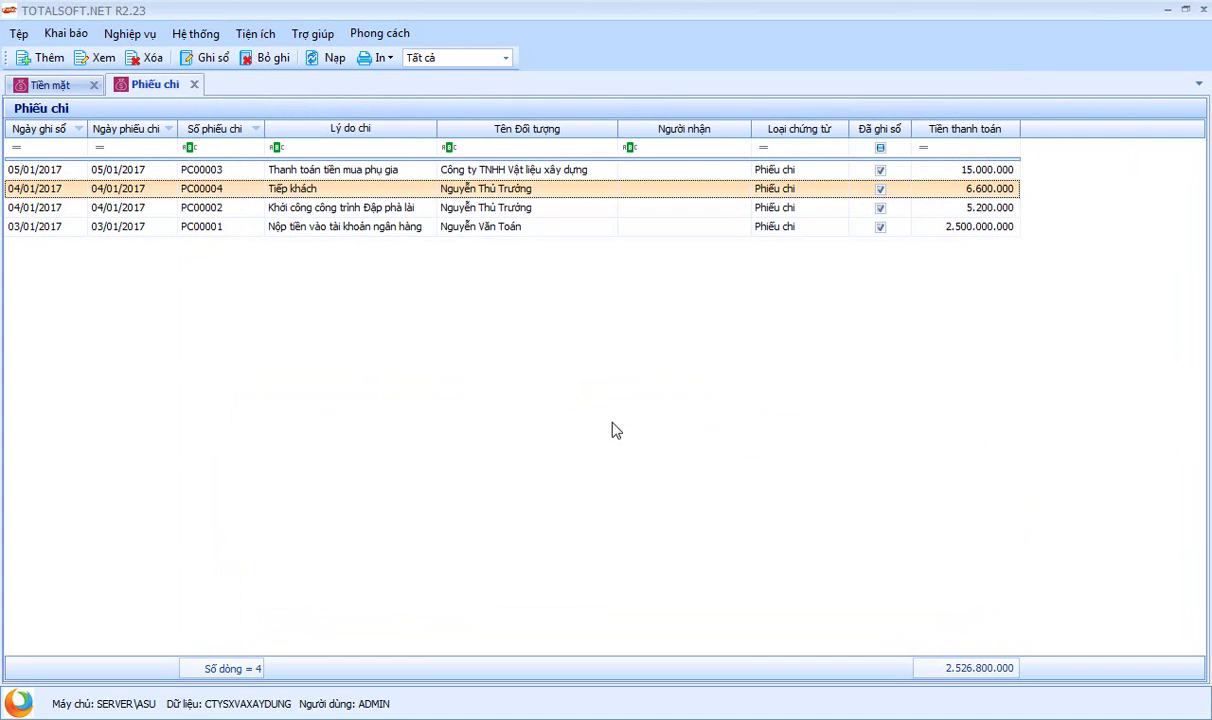
Step: View the "Khởi công công trình Đập phà lài" payment voucher, check its accounting entry, tax details and cost object, and close it
left_click(280, 210)
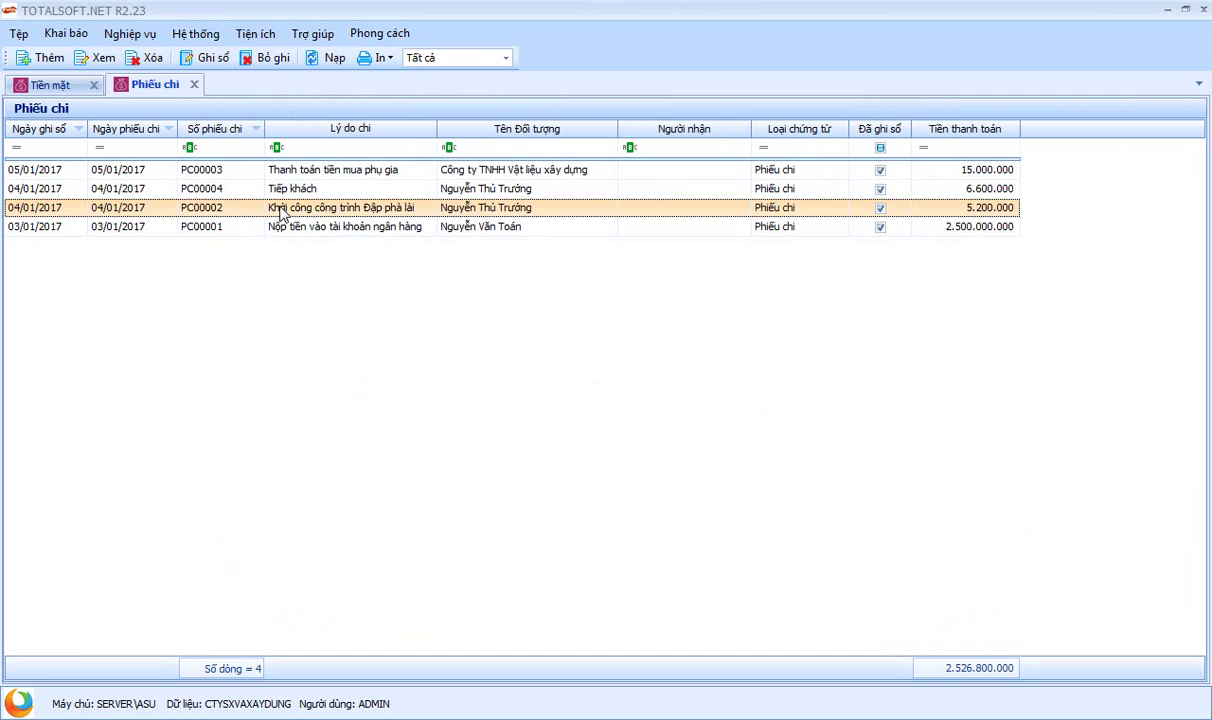
double_click(428, 207)
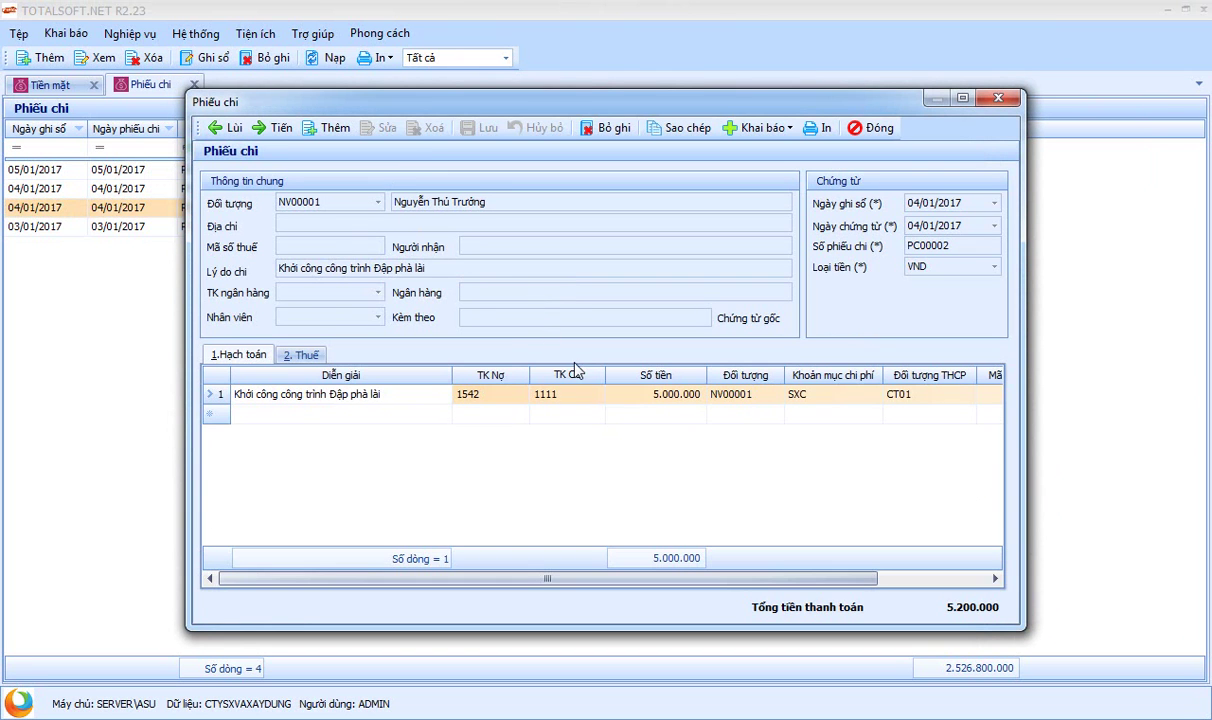
left_click_drag(552, 578, 670, 582)
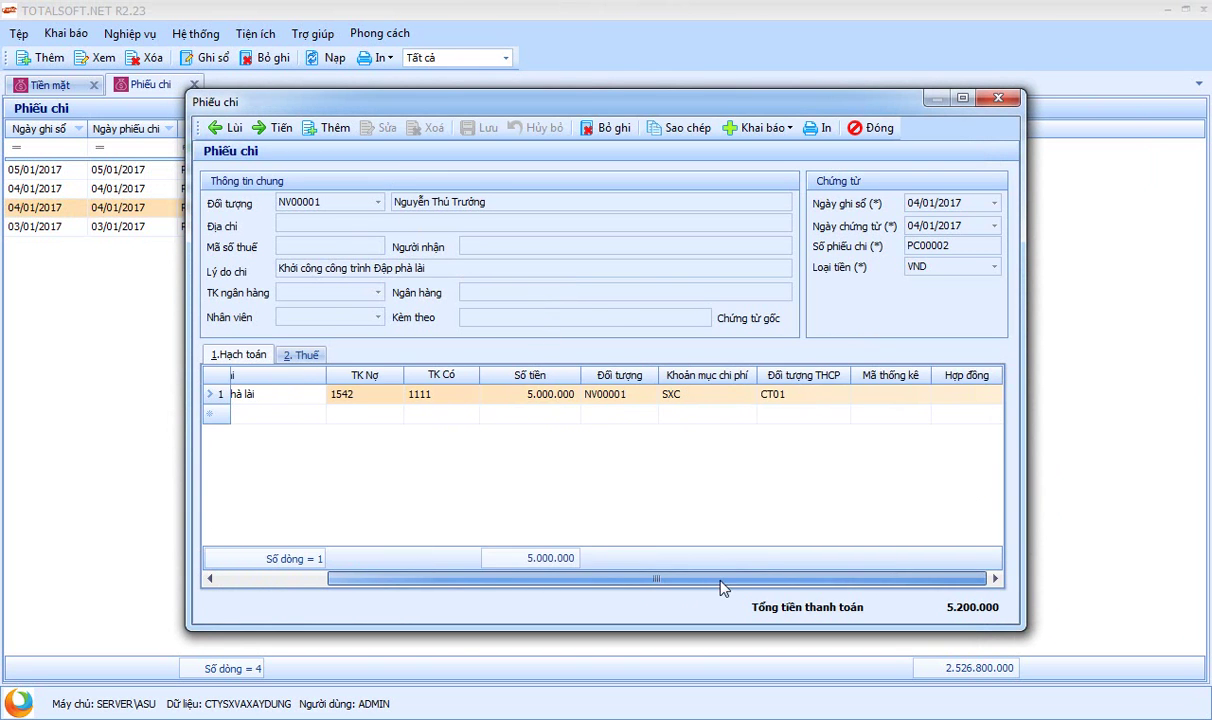
left_click(303, 357)
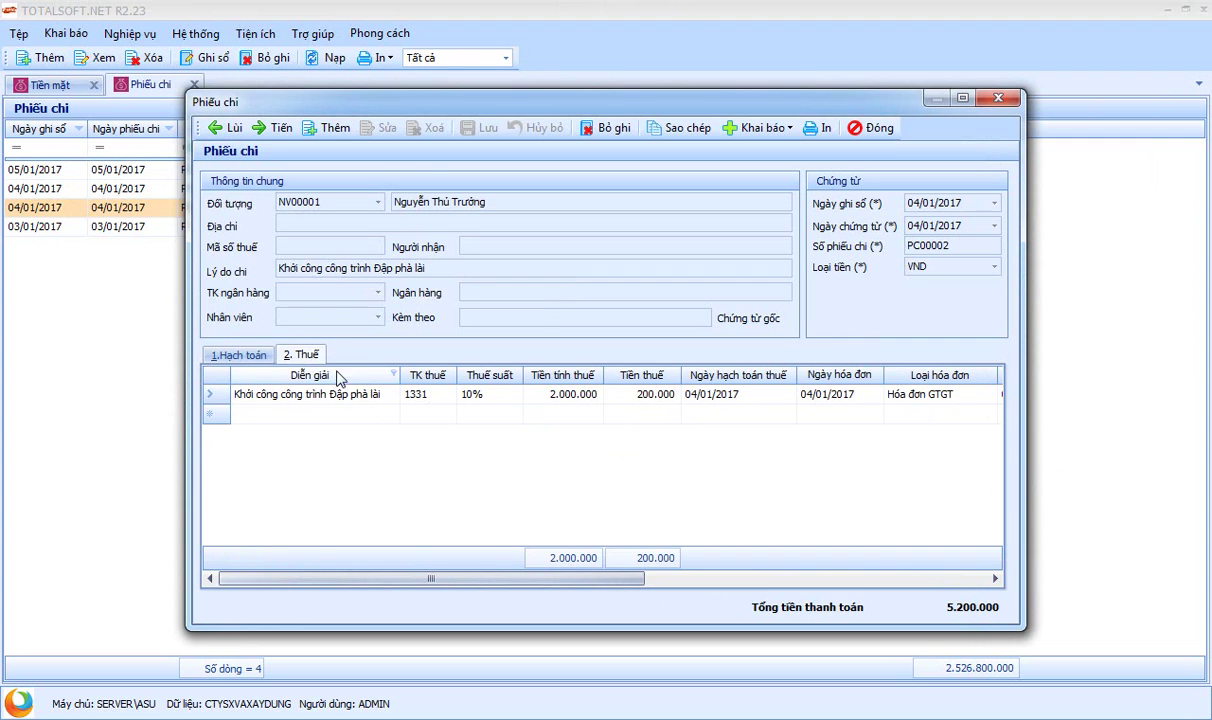
left_click(239, 355)
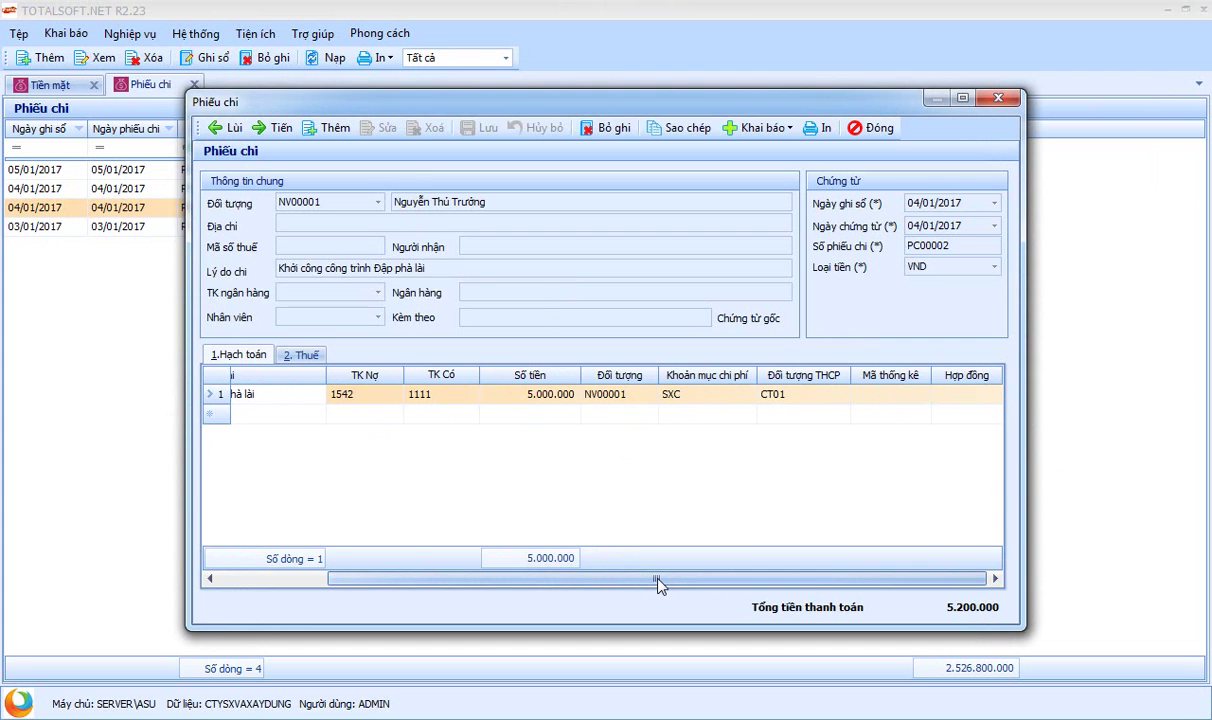
left_click_drag(659, 583, 707, 580)
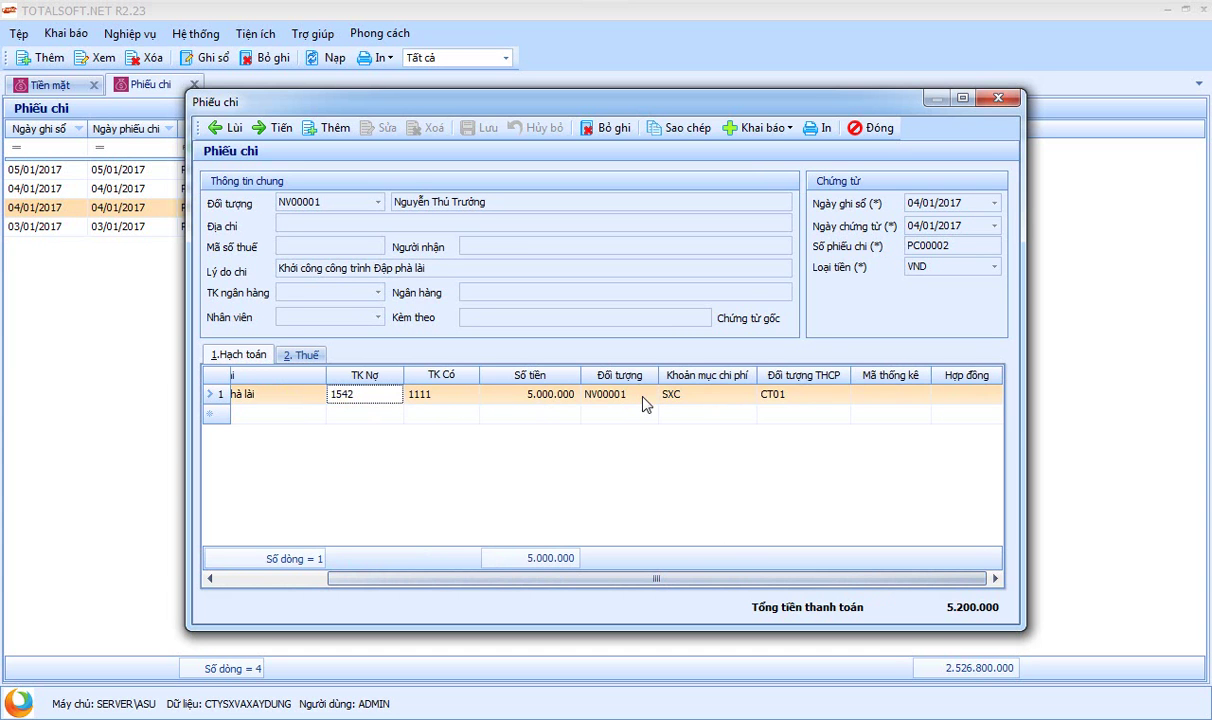
left_click(808, 398)
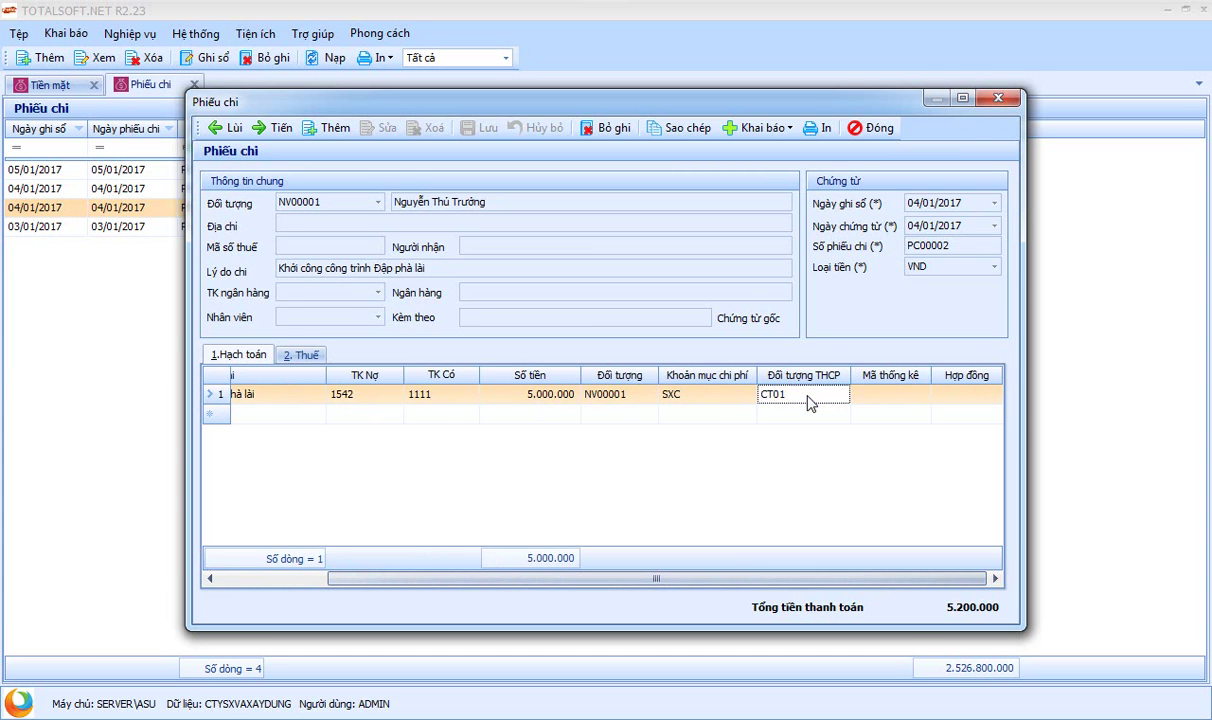
left_click(871, 127)
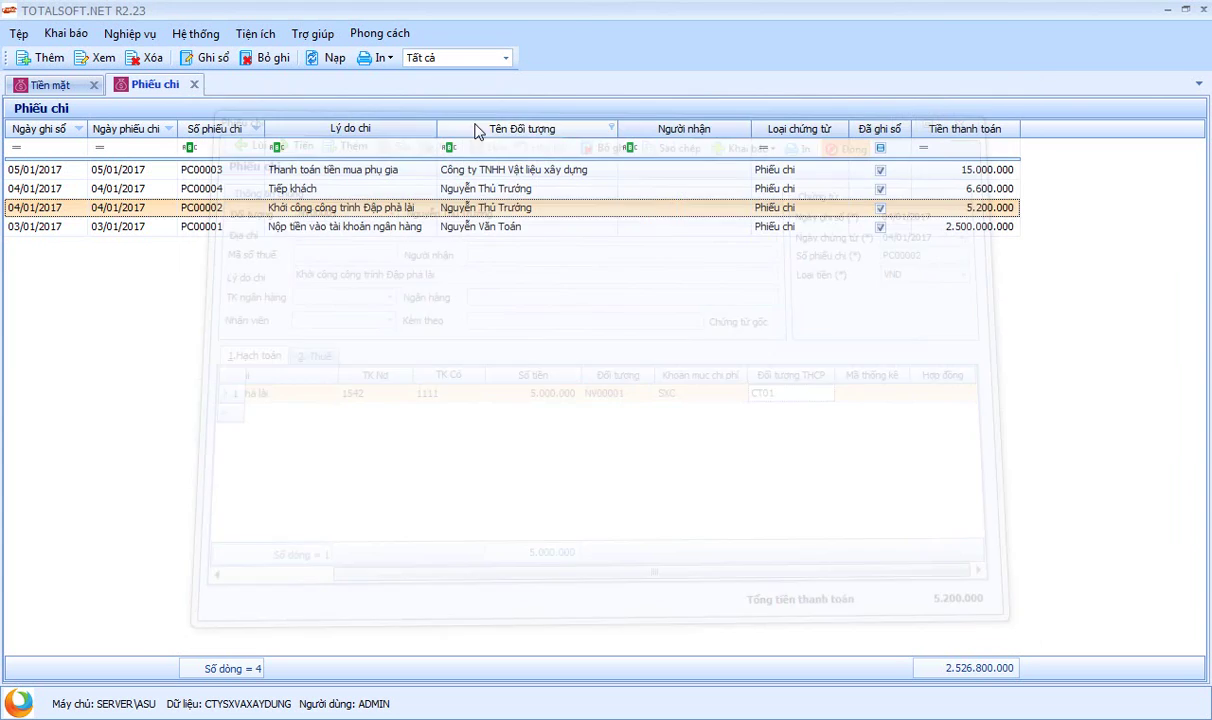
Step: View the "Nộp tiền vào tài khoản ngân hàng" payment voucher, and close it together with the Phiếu chi list and Tiền mặt module
double_click(198, 226)
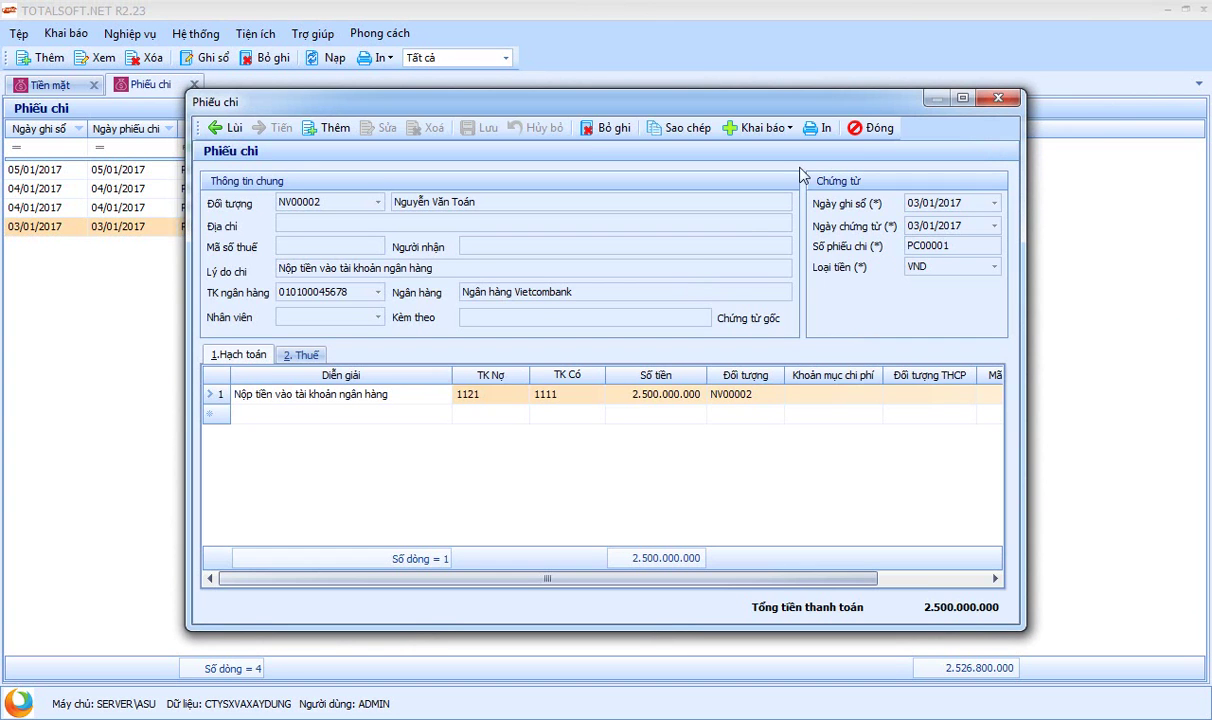
left_click(866, 128)
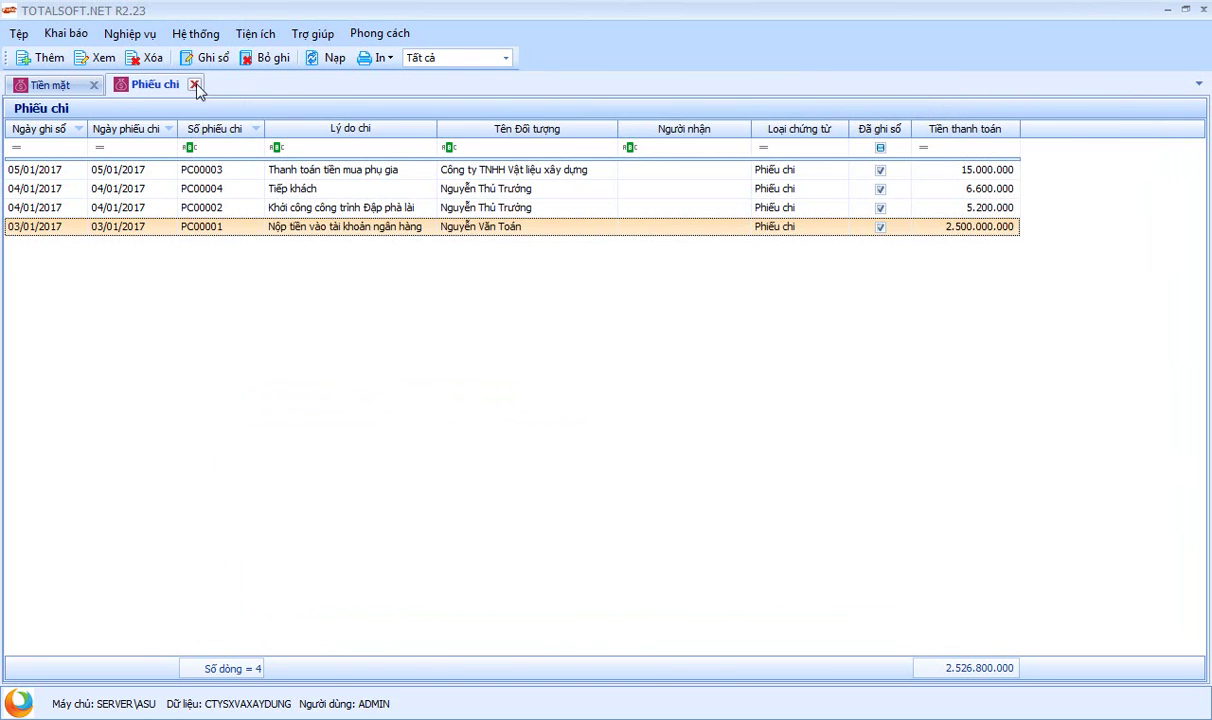
left_click(194, 84)
left_click(93, 60)
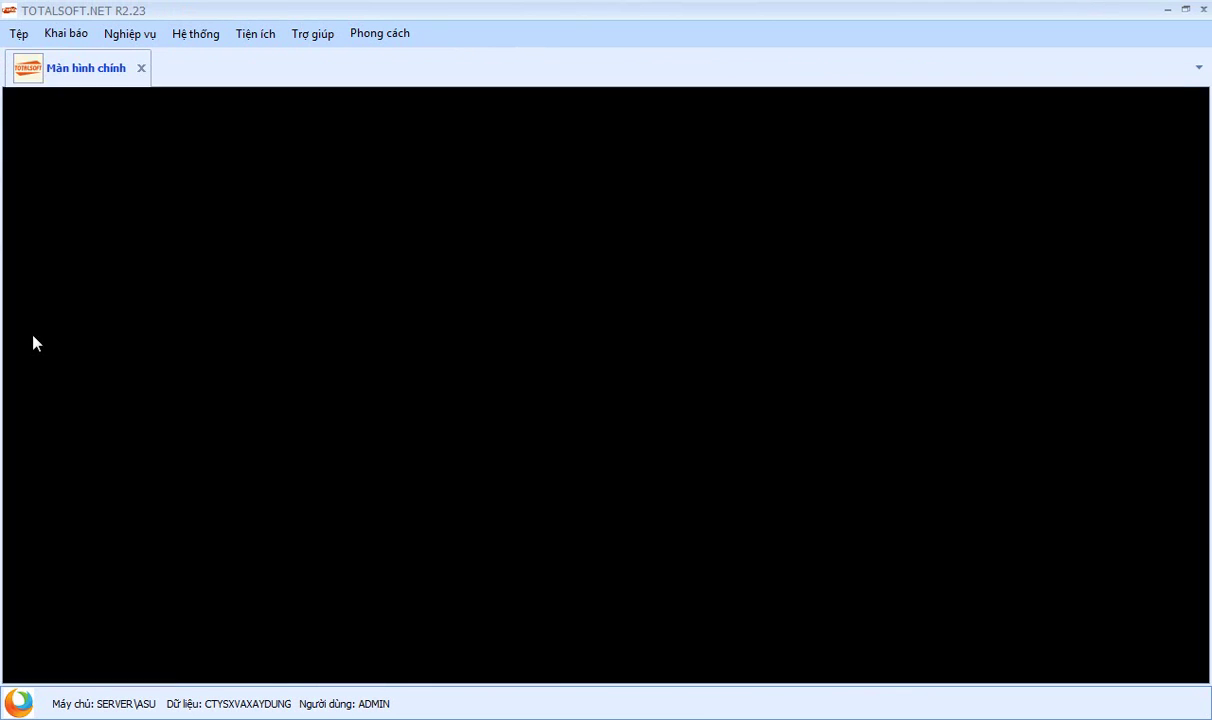
Step: Open the Mua hàng list in the Mua hàng module and look through the purchase vouchers and their descriptions
left_click(262, 362)
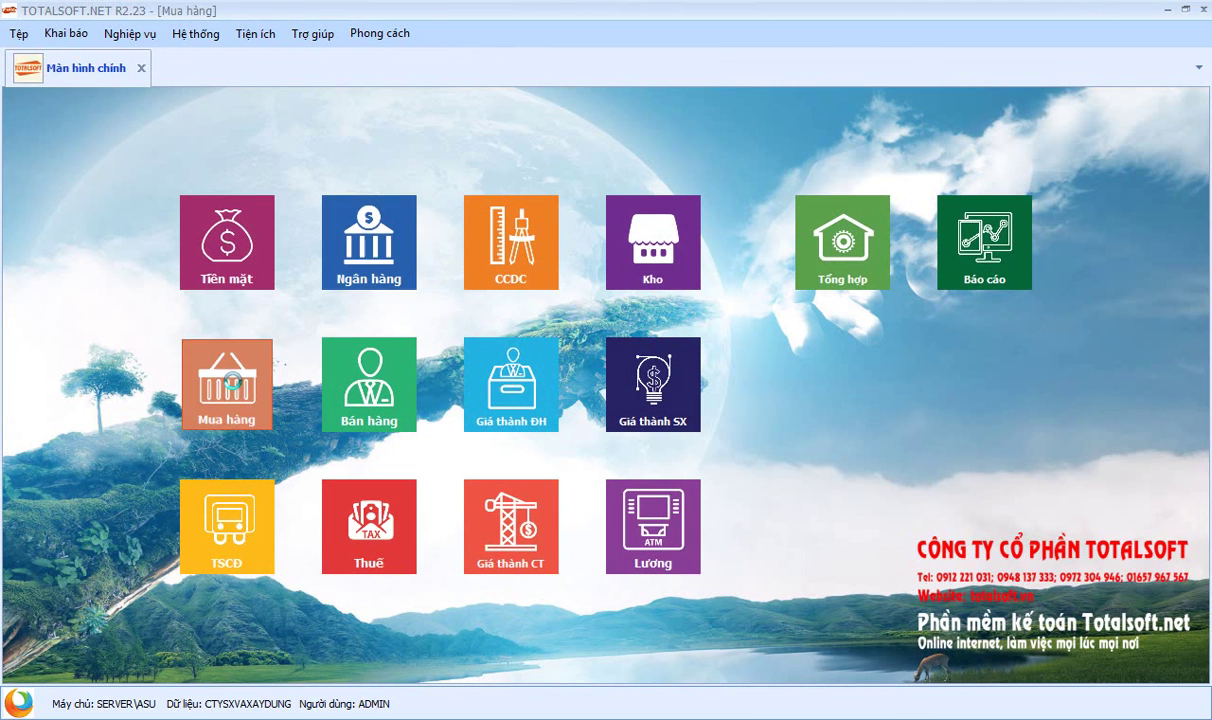
left_click(341, 304)
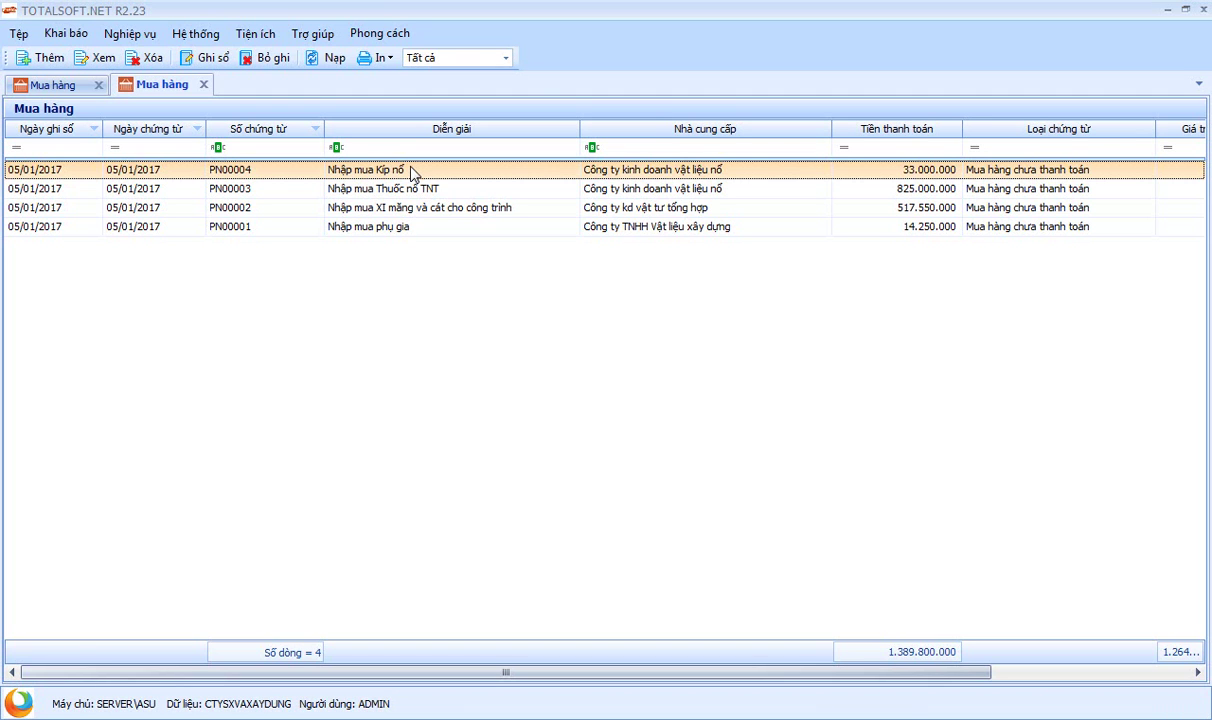
left_click(400, 189)
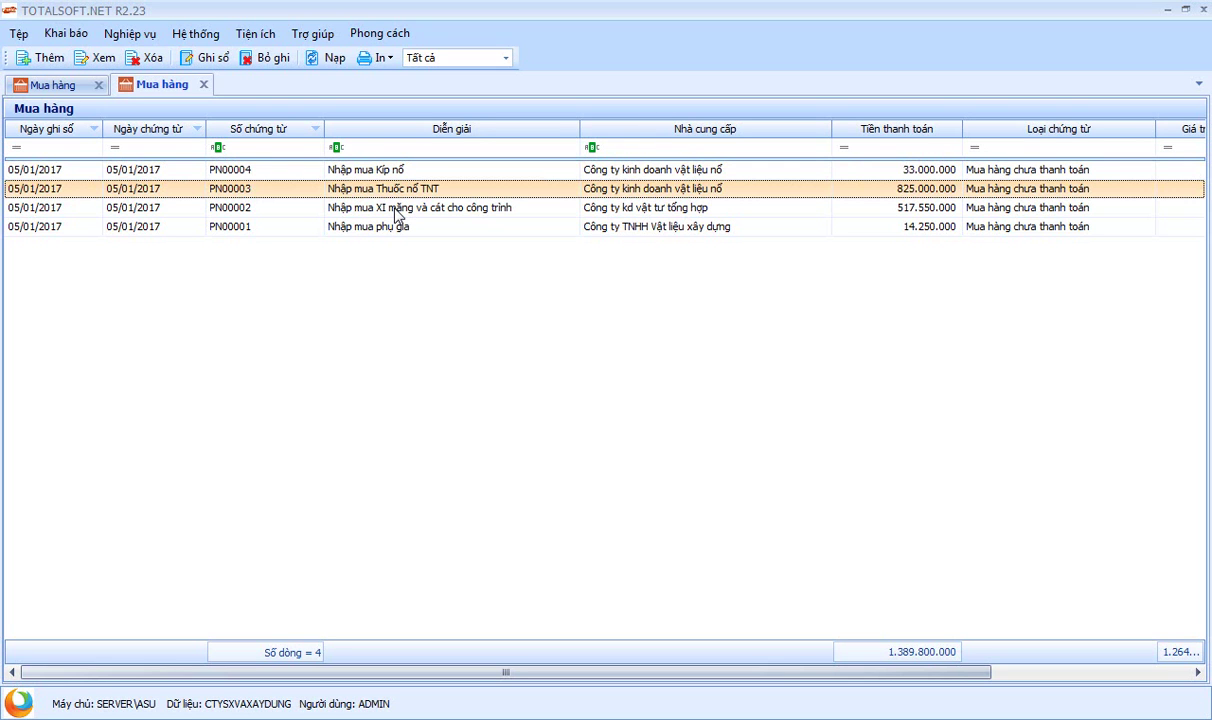
left_click(397, 211)
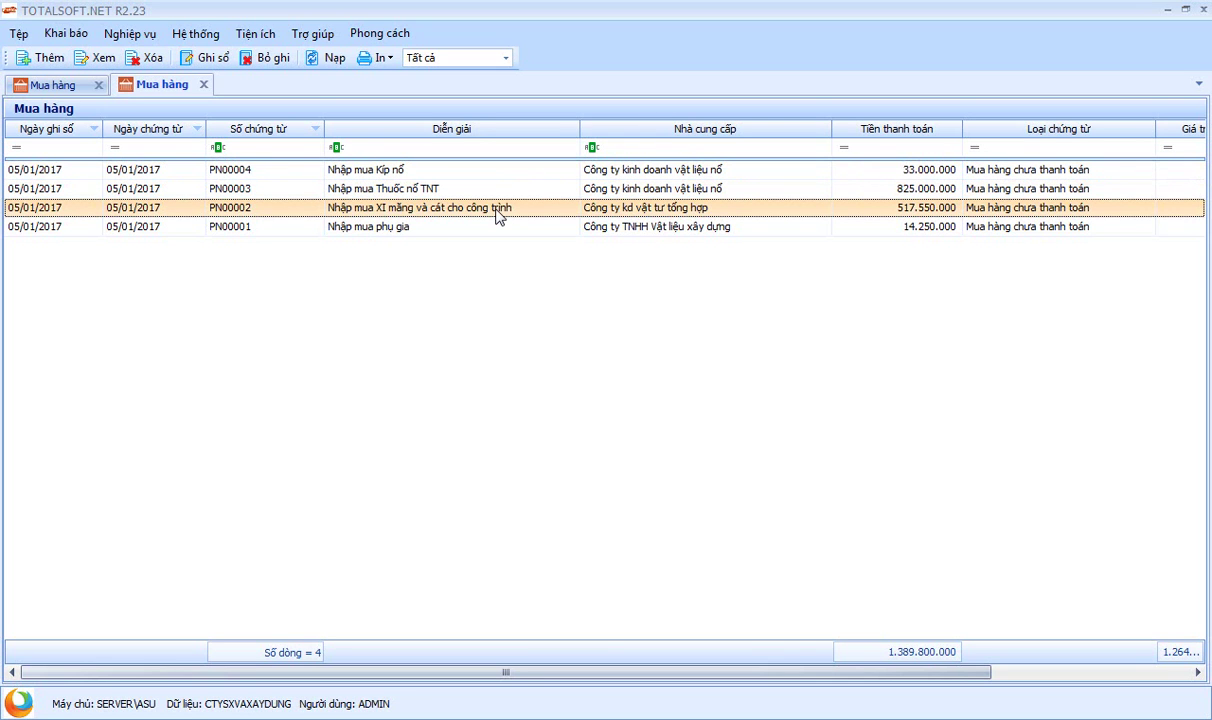
Step: View the "Nhập mua XI măng và cát cho công trình" purchase voucher maximized, check each line's Đối tượng THCP code, and close it
double_click(456, 214)
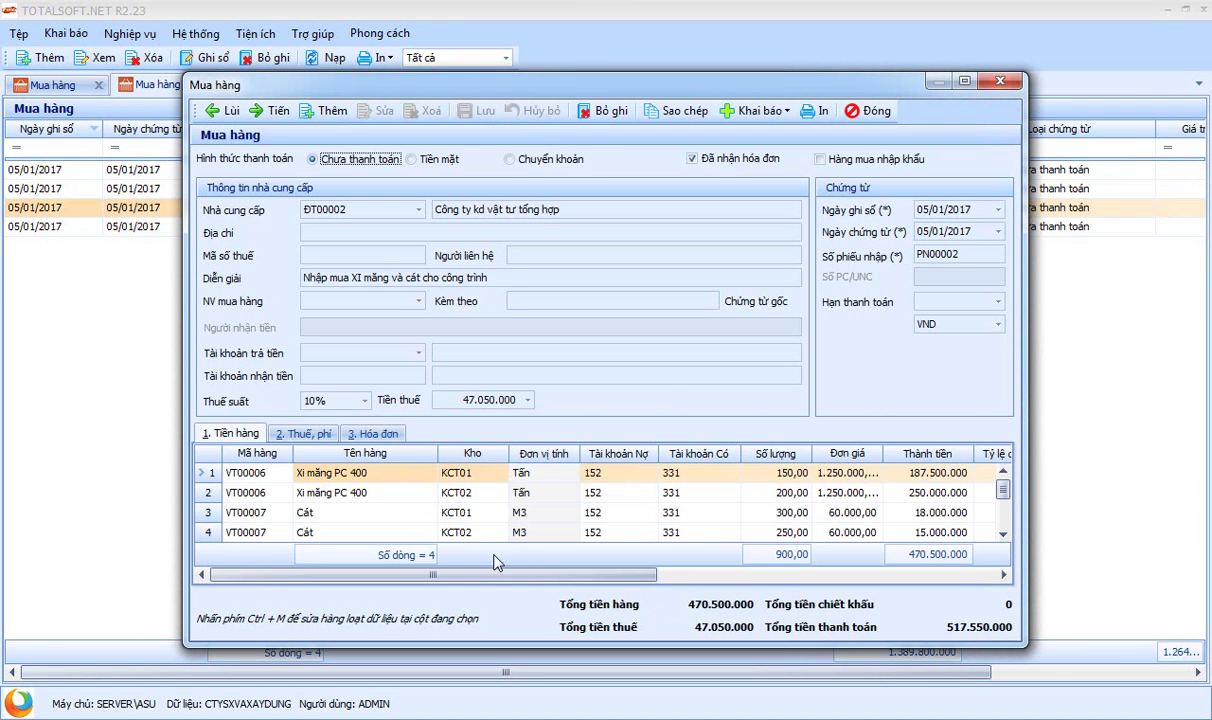
double_click(568, 81)
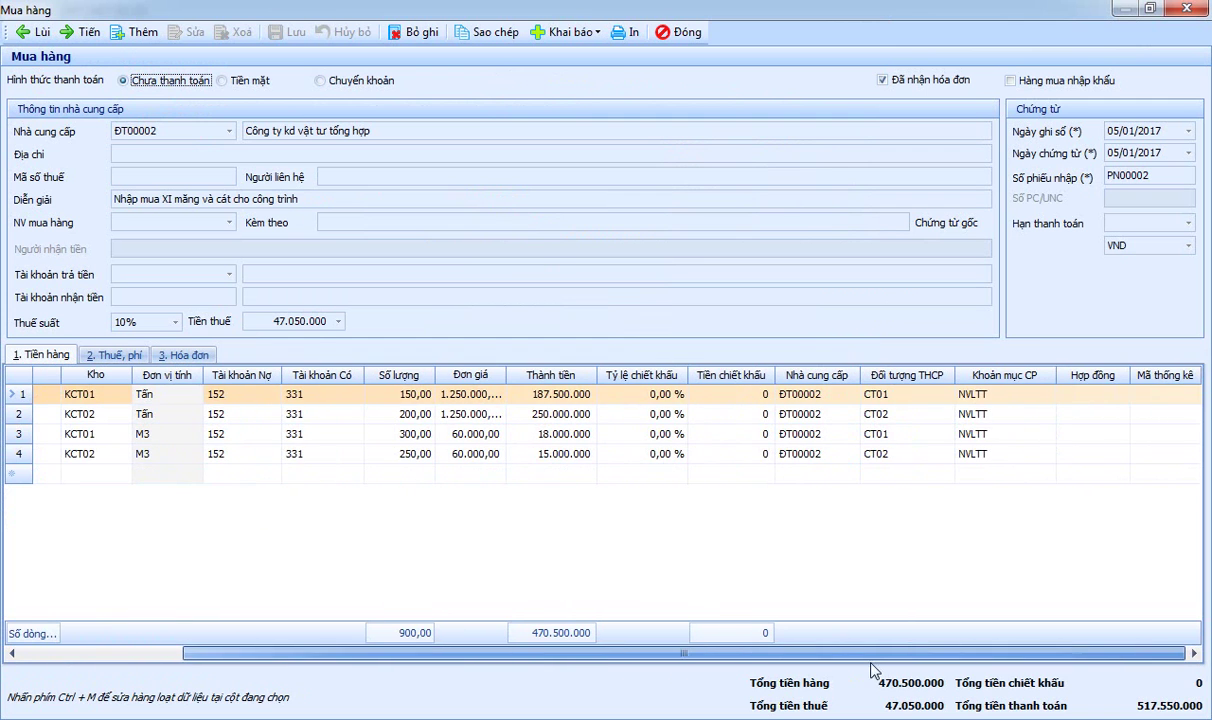
left_click(878, 416)
left_click(879, 436)
left_click(879, 455)
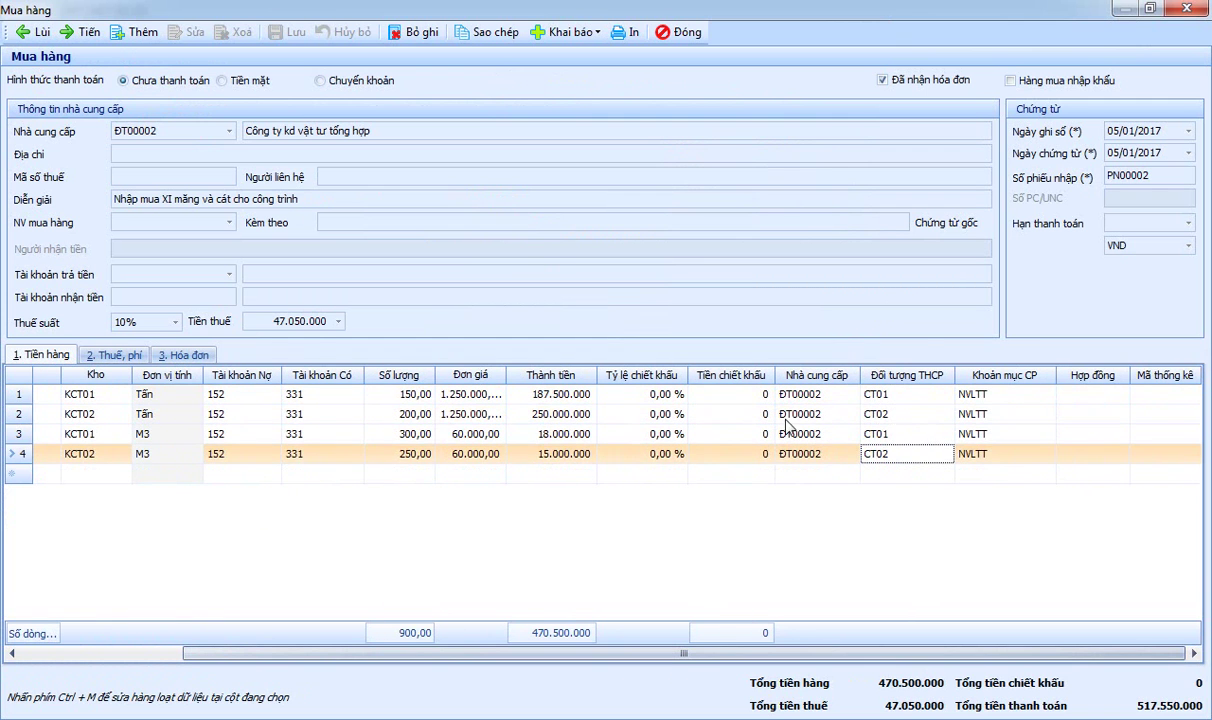
left_click(678, 33)
Step: View the "Nhập mua phụ gia" purchase voucher, check the warehouse of its item line, and close it
left_click(306, 227)
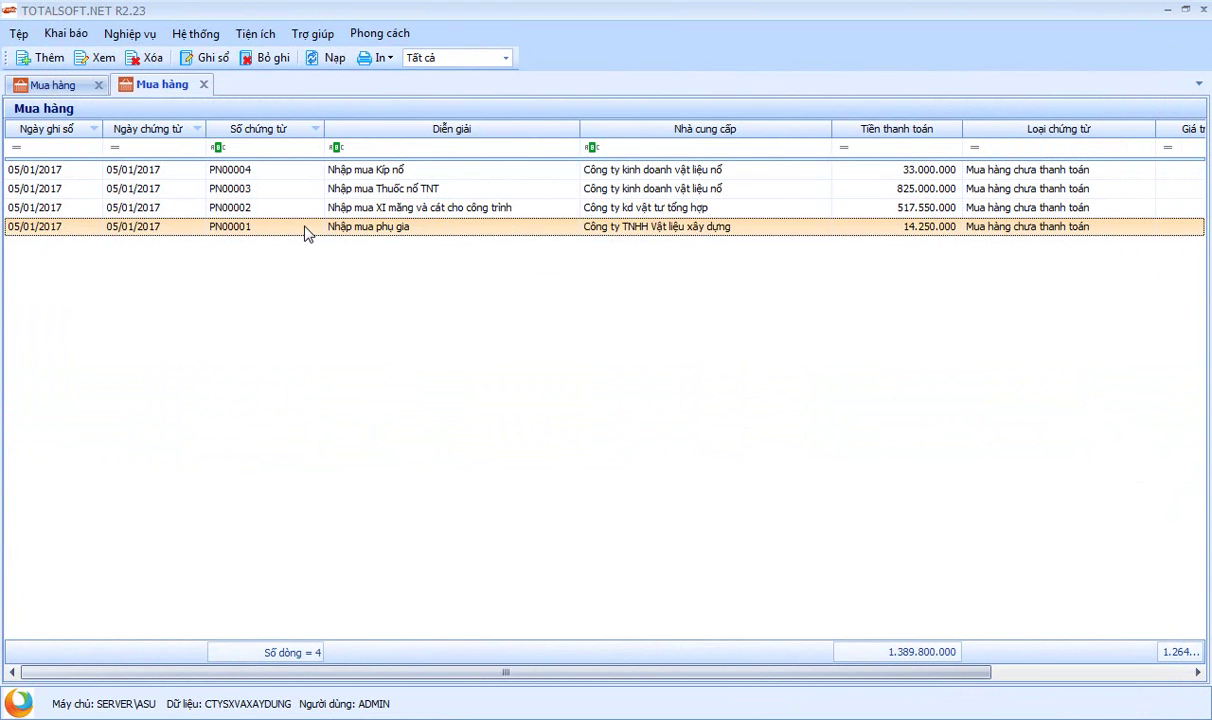
double_click(393, 227)
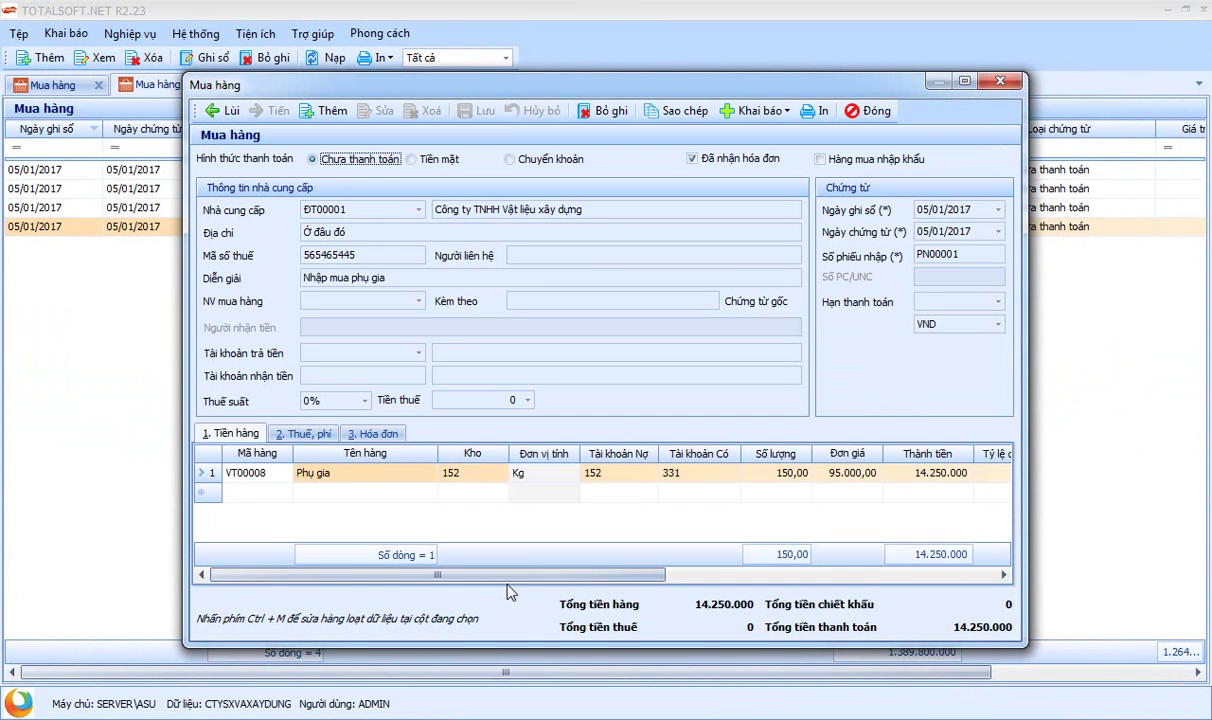
left_click_drag(465, 580, 408, 512)
left_click(452, 476)
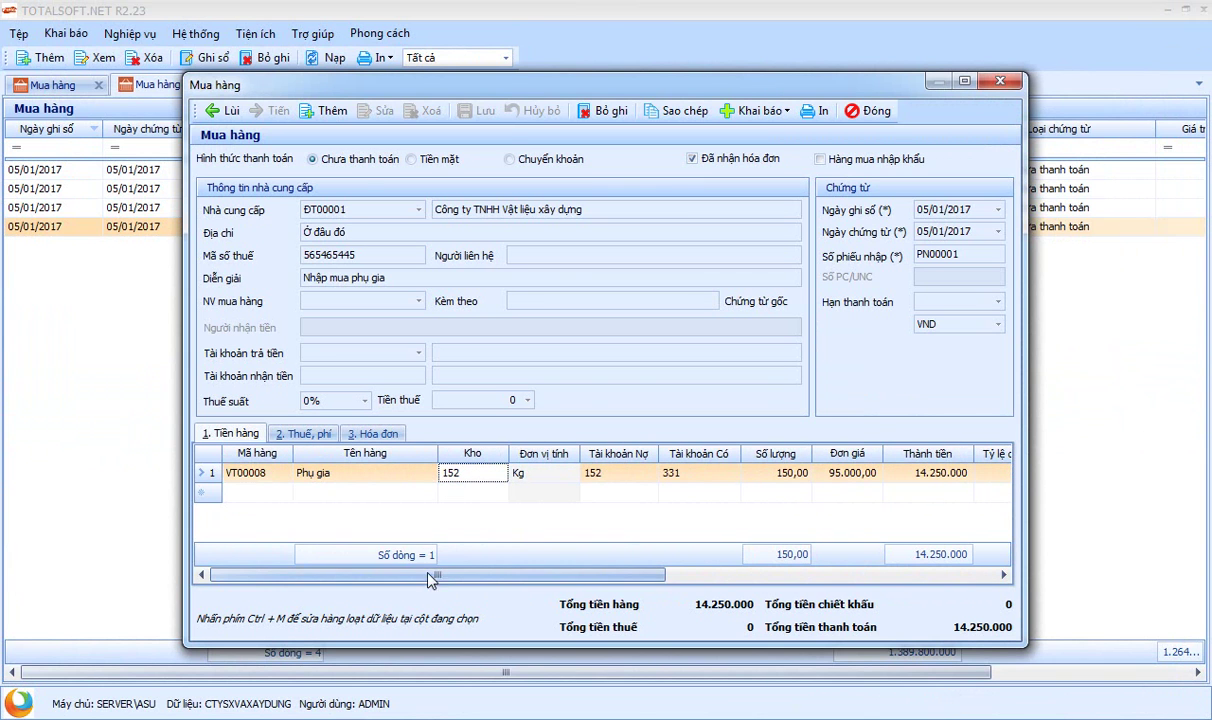
left_click_drag(438, 577, 388, 566)
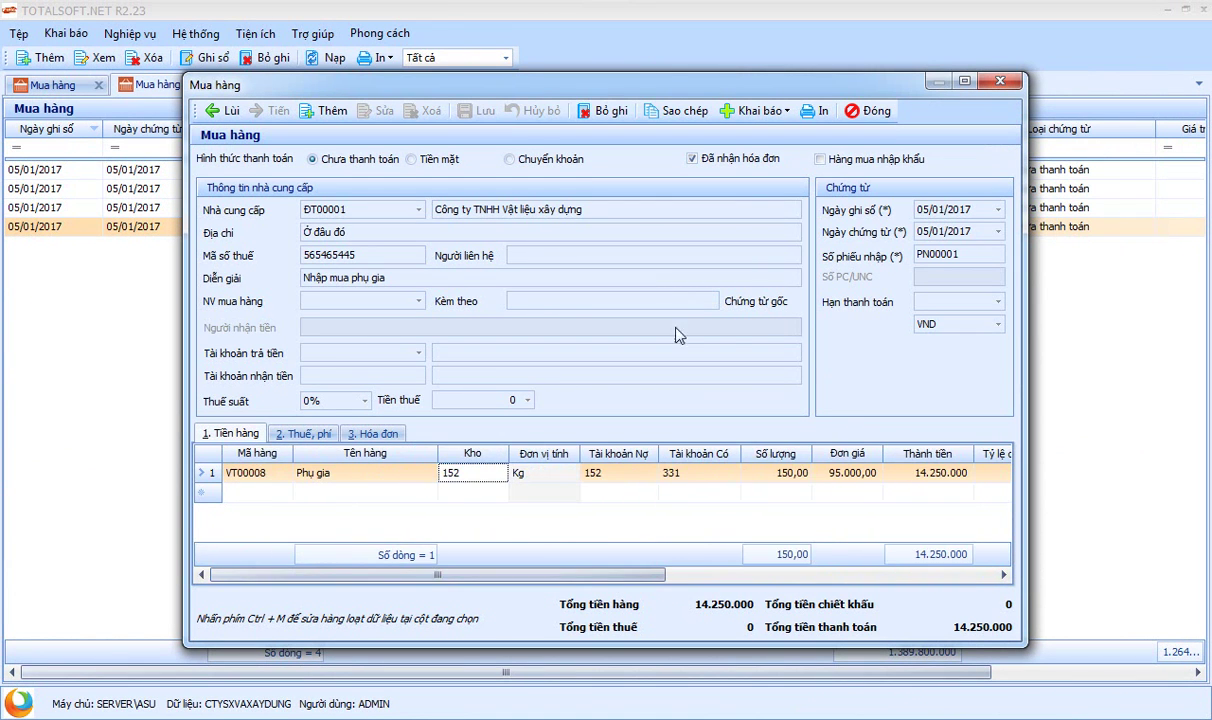
left_click(866, 111)
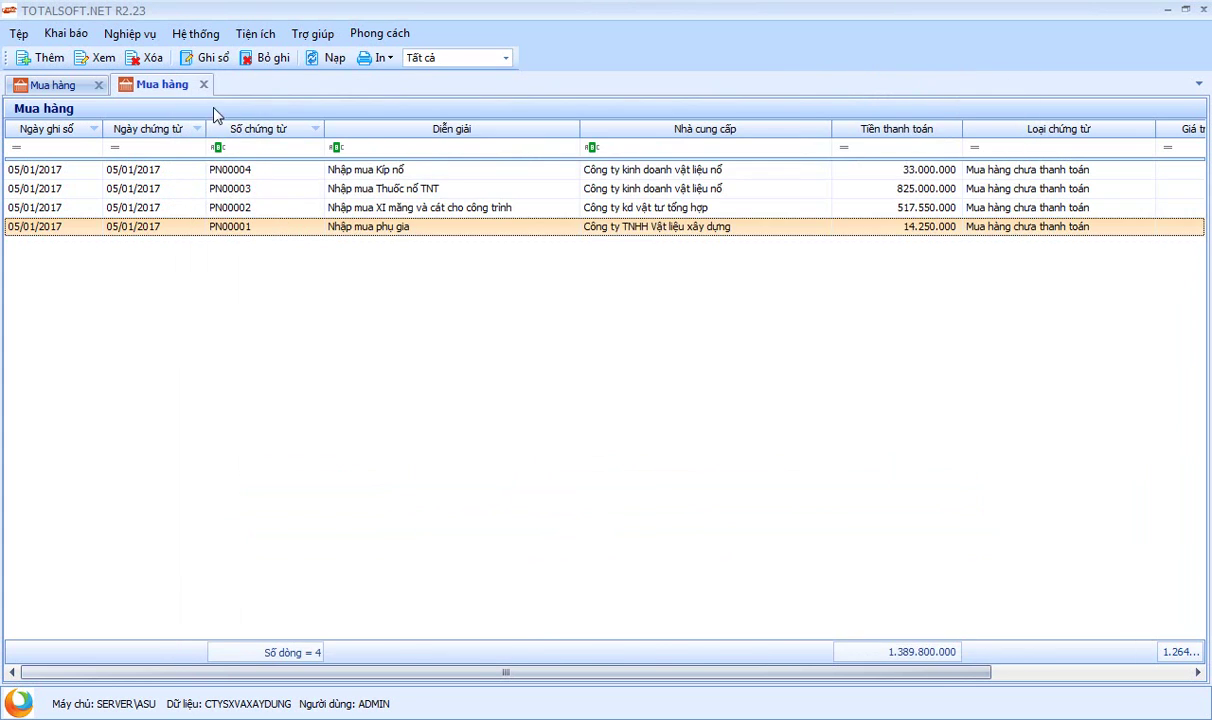
Step: Close the Mua hàng list, open the Mua dịch vụ list and add a new service purchase voucher
left_click(203, 85)
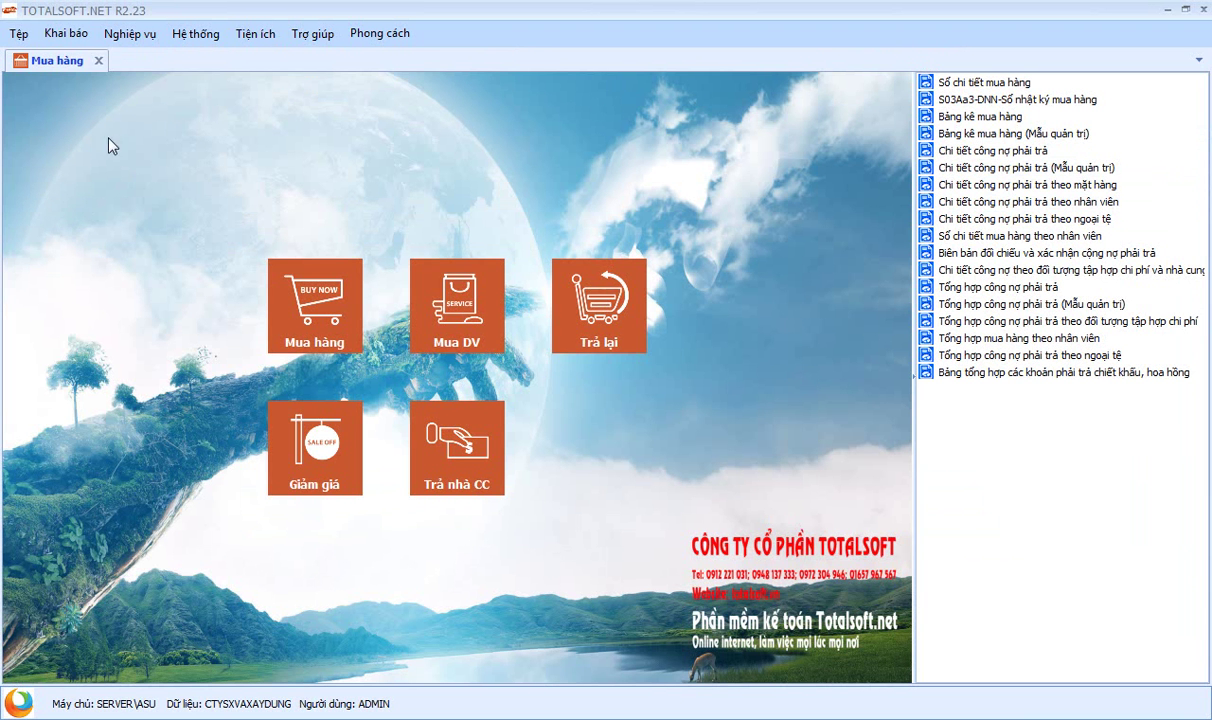
left_click(405, 265)
right_click(304, 212)
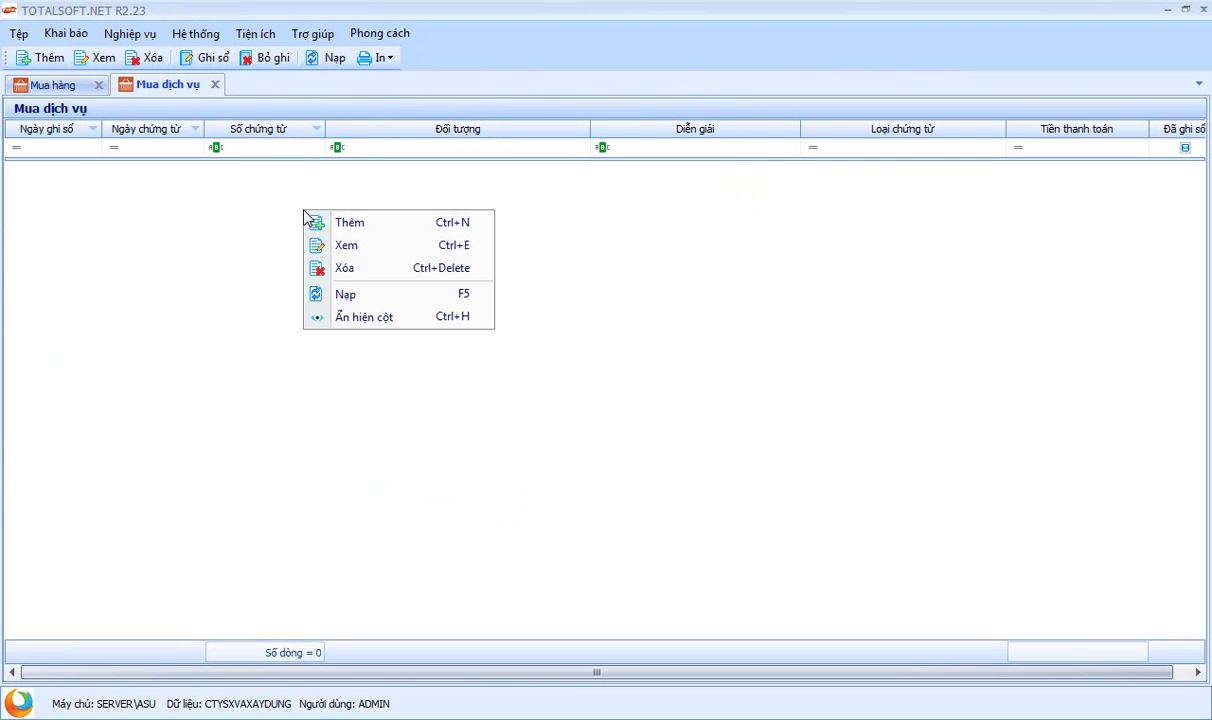
left_click(368, 223)
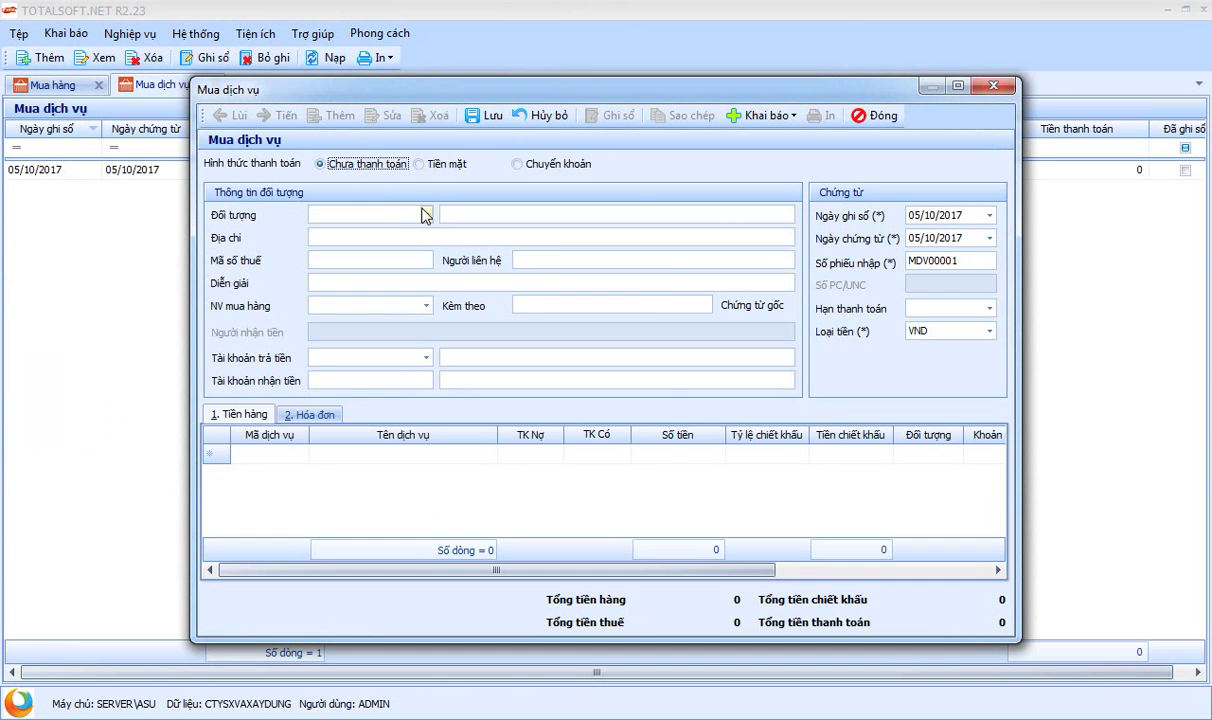
Step: Add a new Đối tượng named "Công ty DV Viễn thông" from within the service purchase voucher and save it
left_click(426, 214)
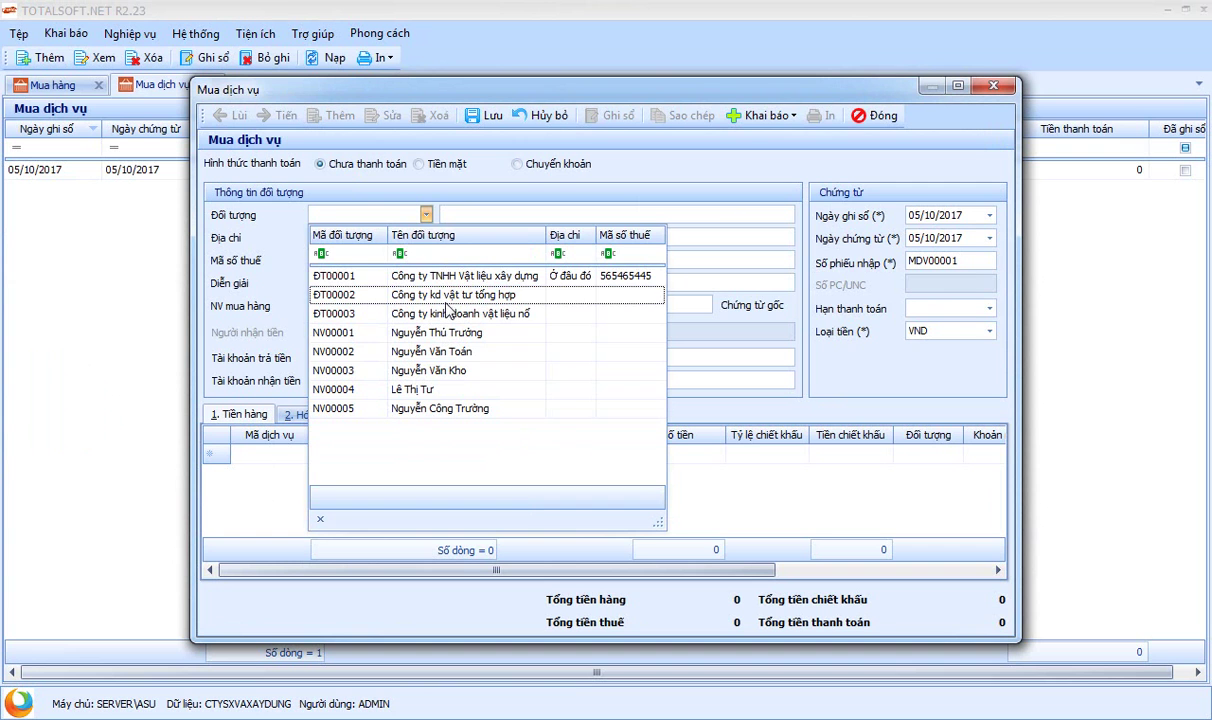
left_click(768, 115)
left_click(786, 136)
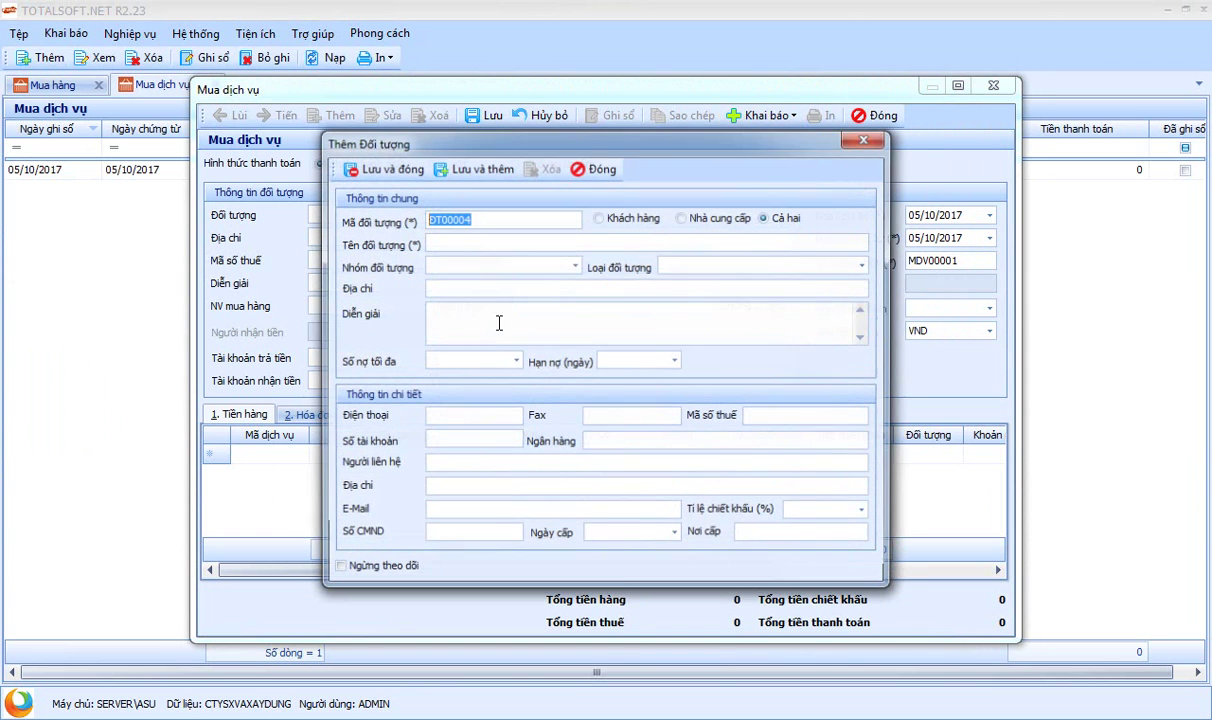
left_click(496, 242)
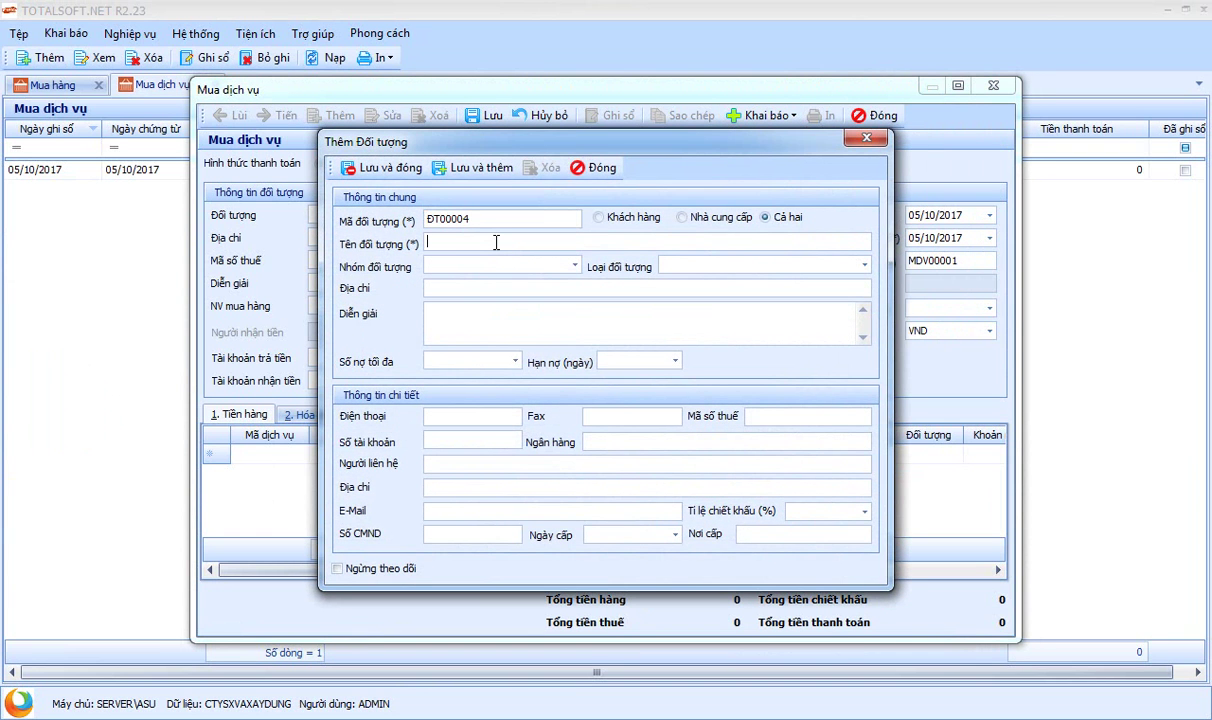
type("Công ty DV Viễn thông")
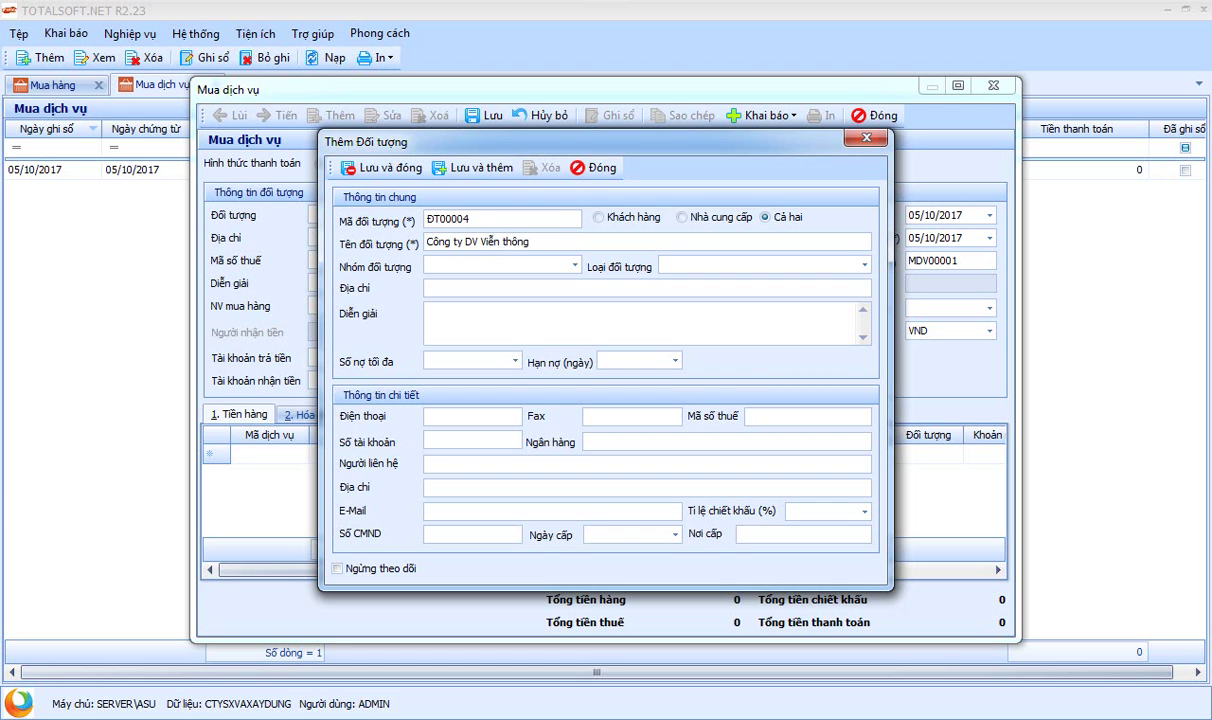
left_click(378, 167)
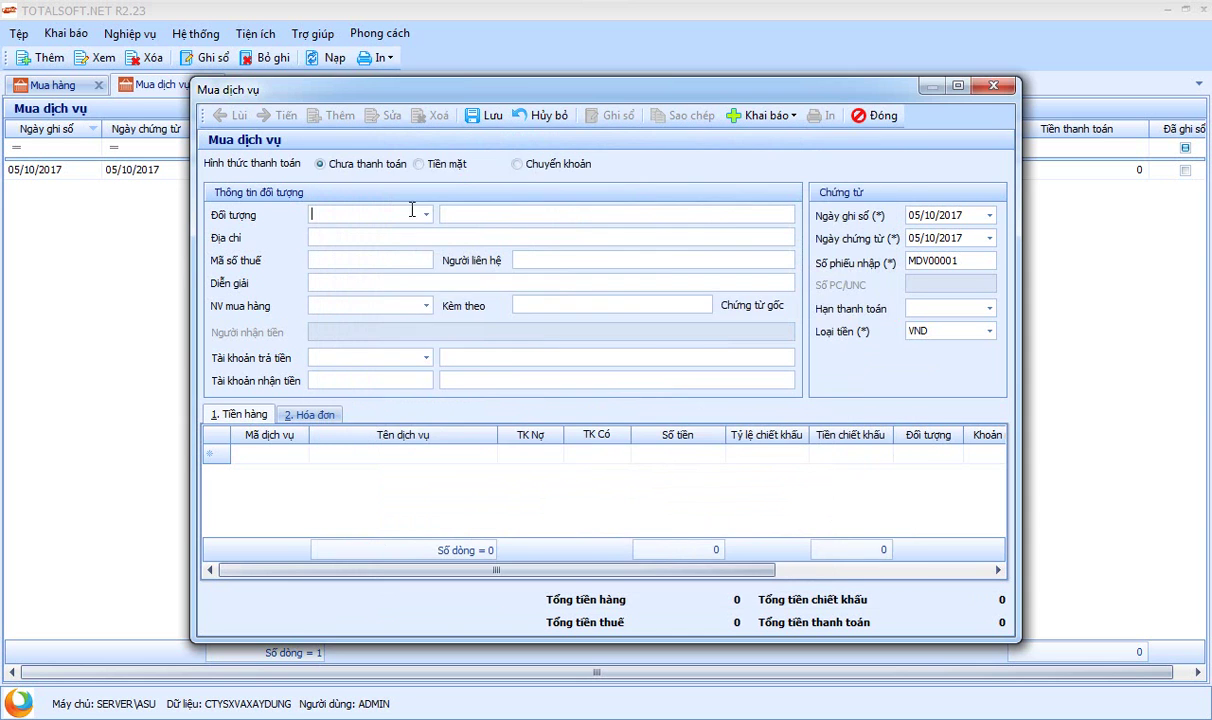
Step: Filter the Đối tượng names by "viễn", choose Công ty DV Viễn thông, and enter the Diễn giải "Thanh toán tiền dịch vụ viễn thông cho công"
left_click(426, 214)
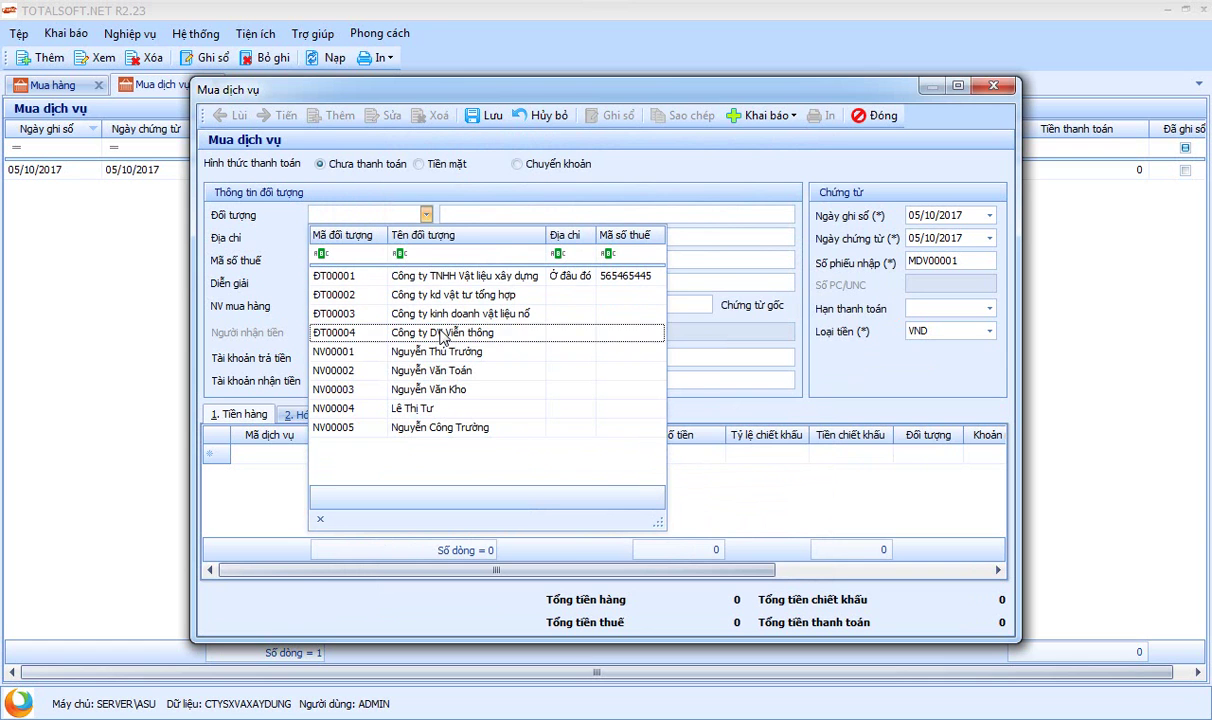
left_click(440, 255)
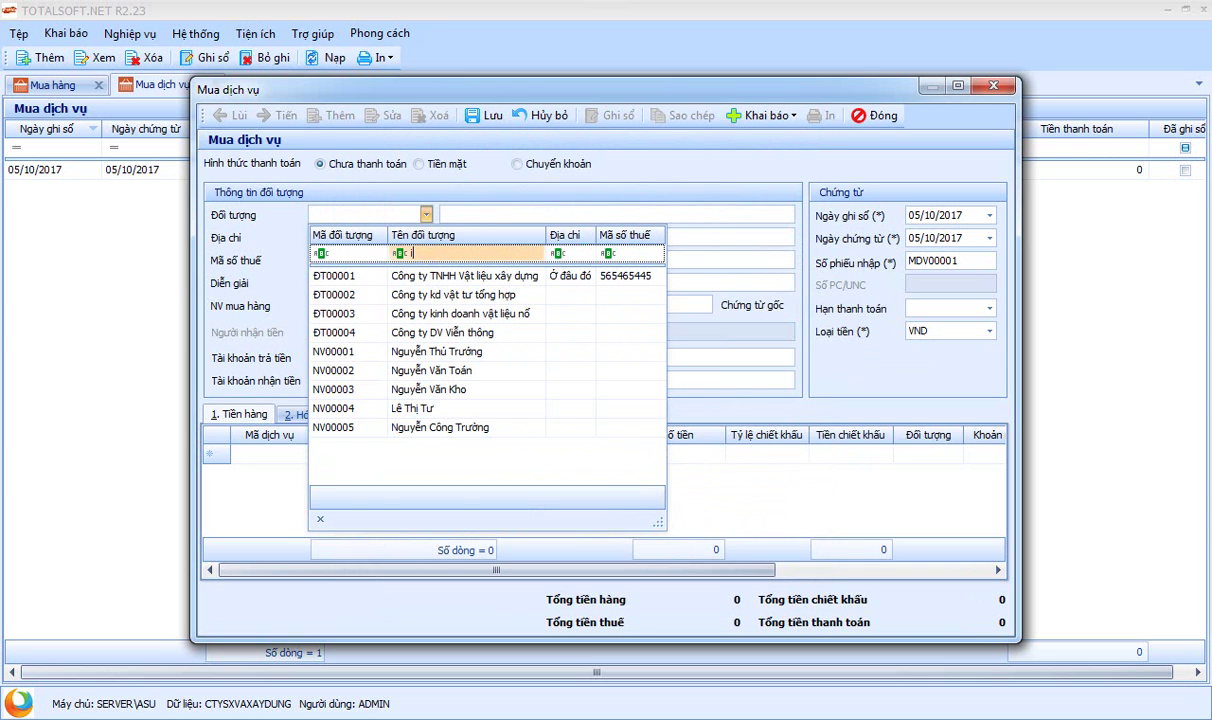
type("viễn")
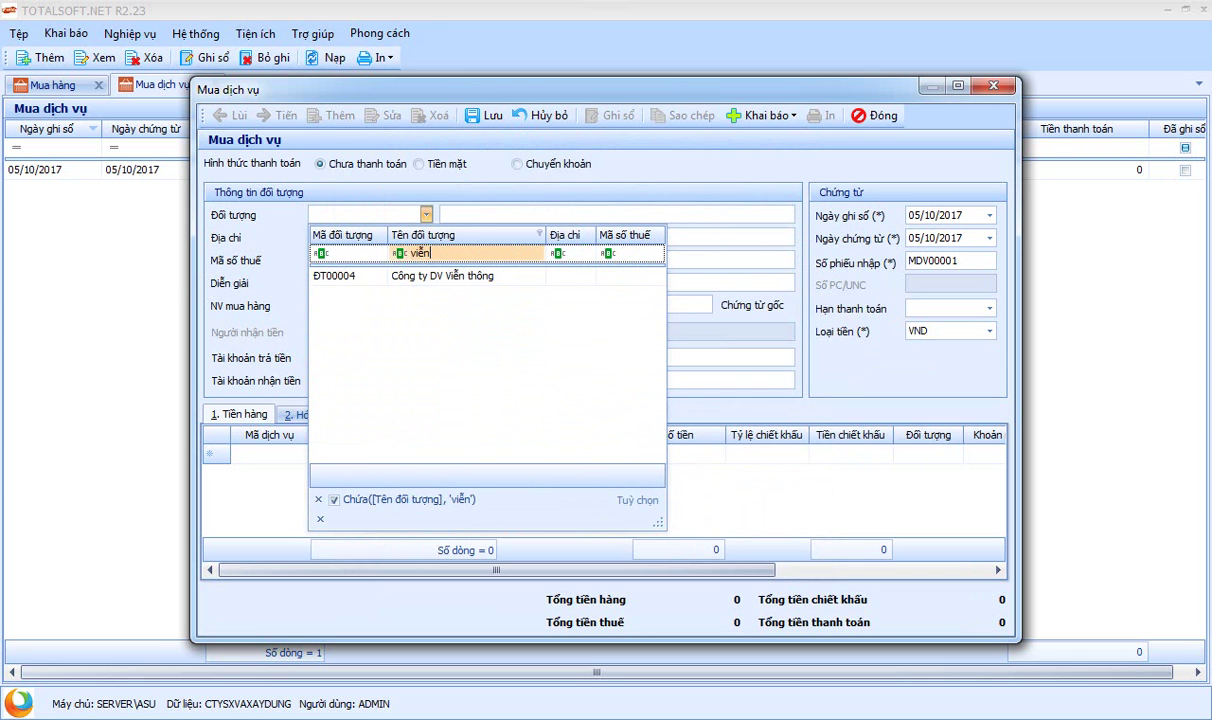
left_click(398, 275)
key("Tab")
key("Tab")
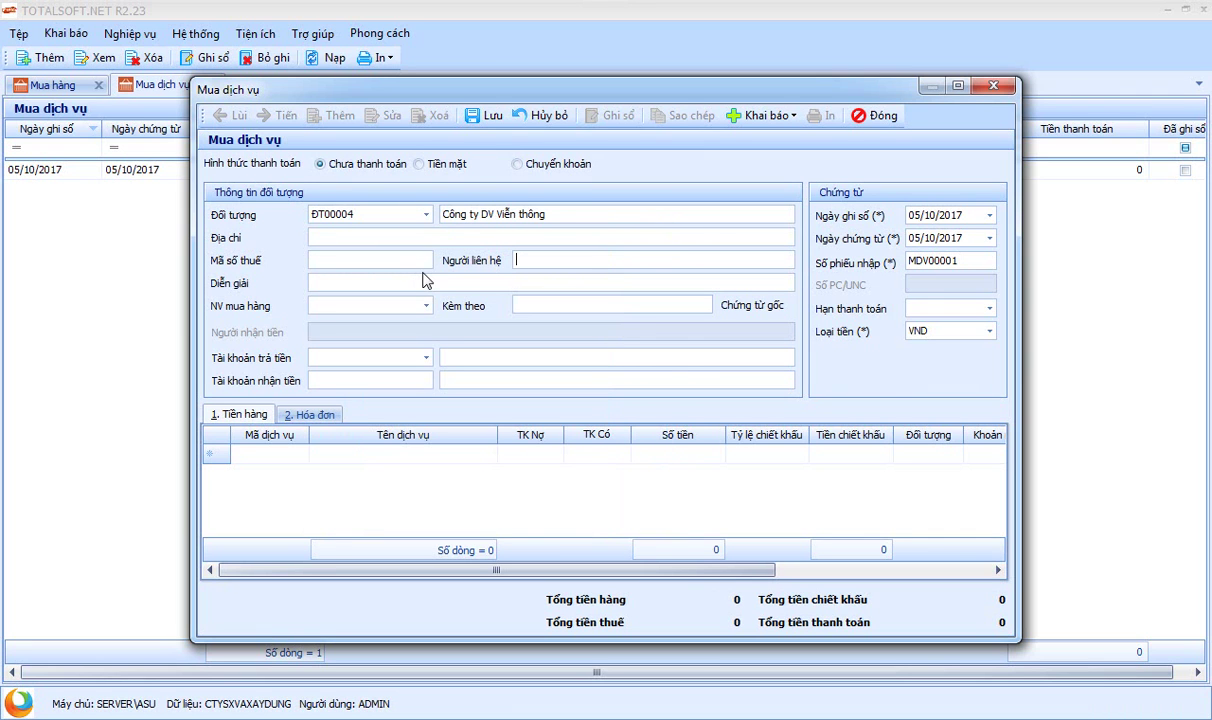
left_click(369, 285)
type("Thanh toan")
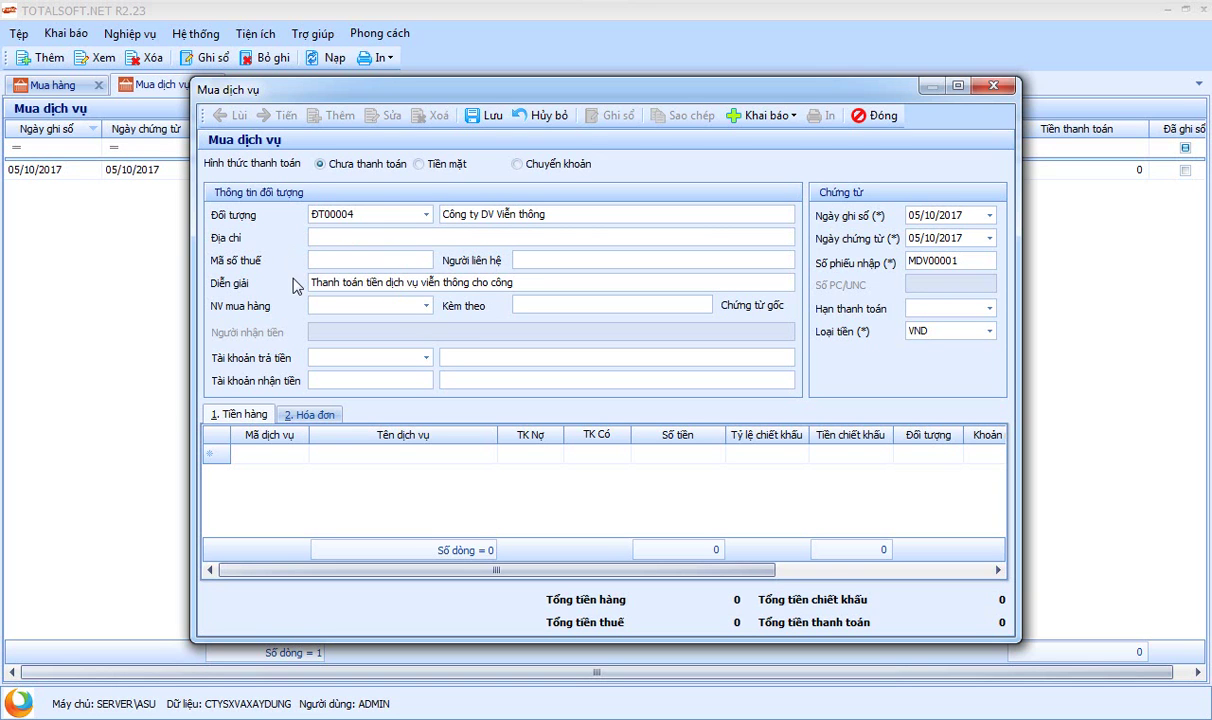
Step: Set the voucher's Ngày ghi sổ and Ngày chứng từ to 07/01/2017 and go on to the first detail line
key("Tab")
key("Tab")
key("Tab")
key("Tab")
key("Tab")
key("Tab")
key("Tab")
key("Tab")
key("shift+Tab")
key("shift+Tab")
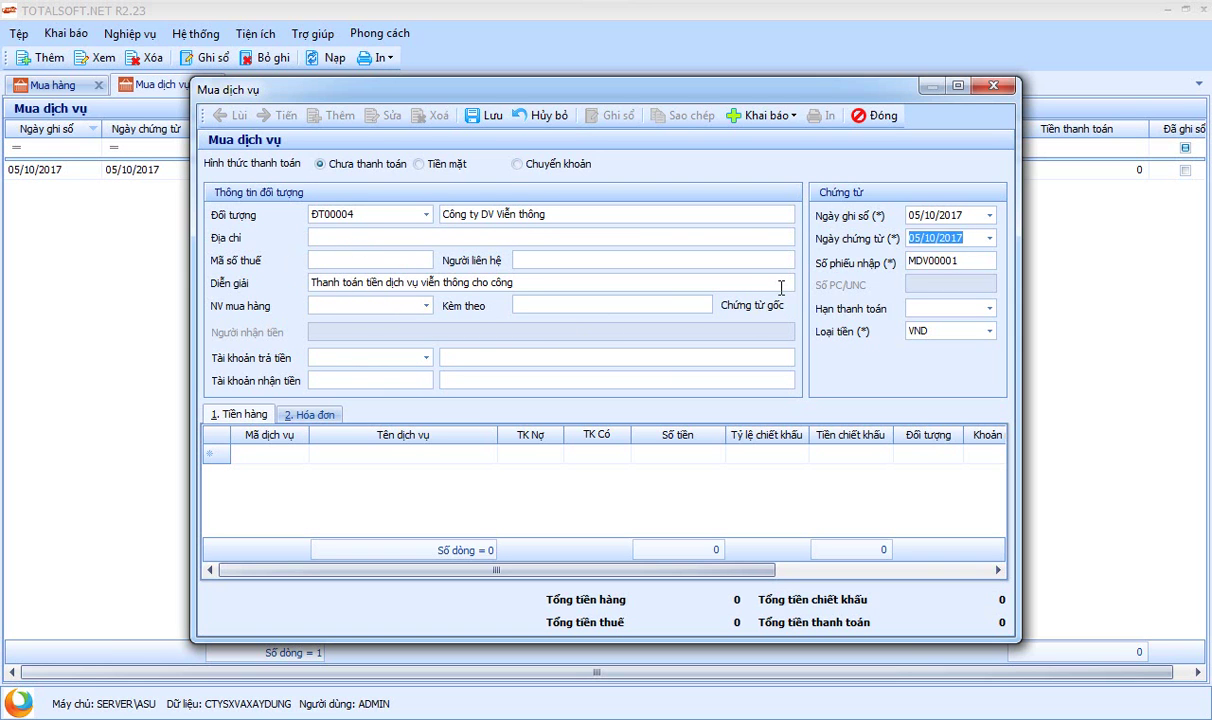
type("0701")
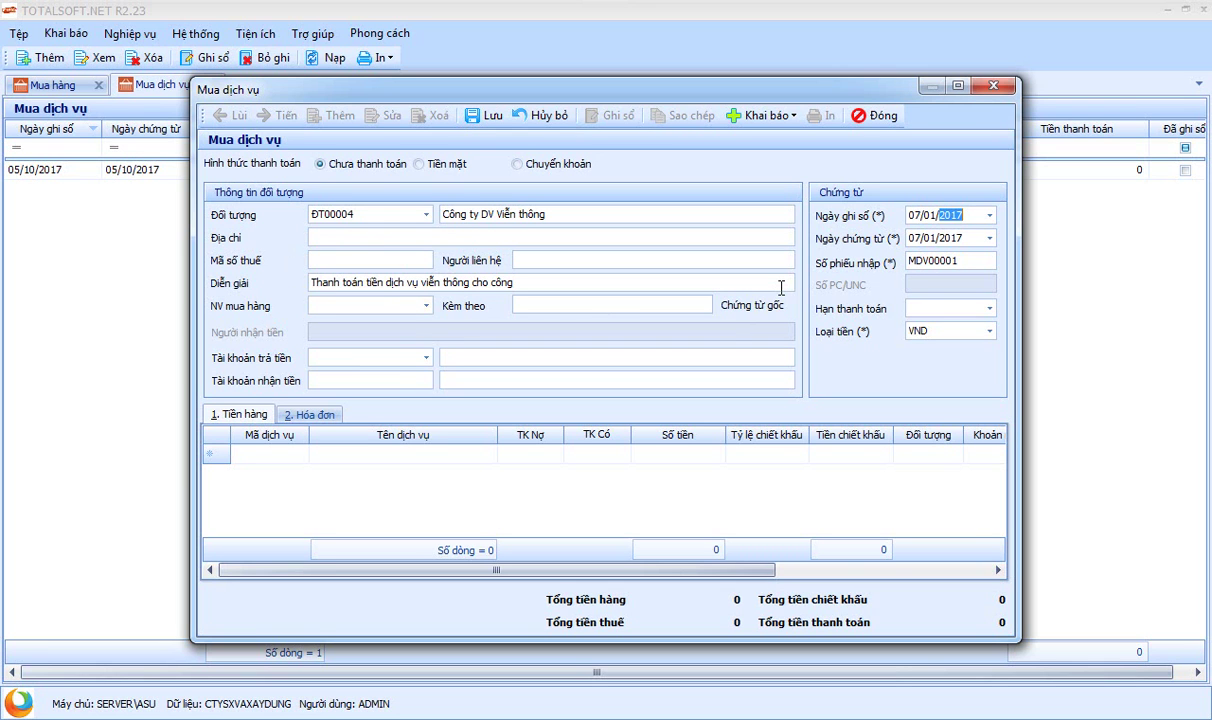
key("Tab")
key("Tab")
key("Tab")
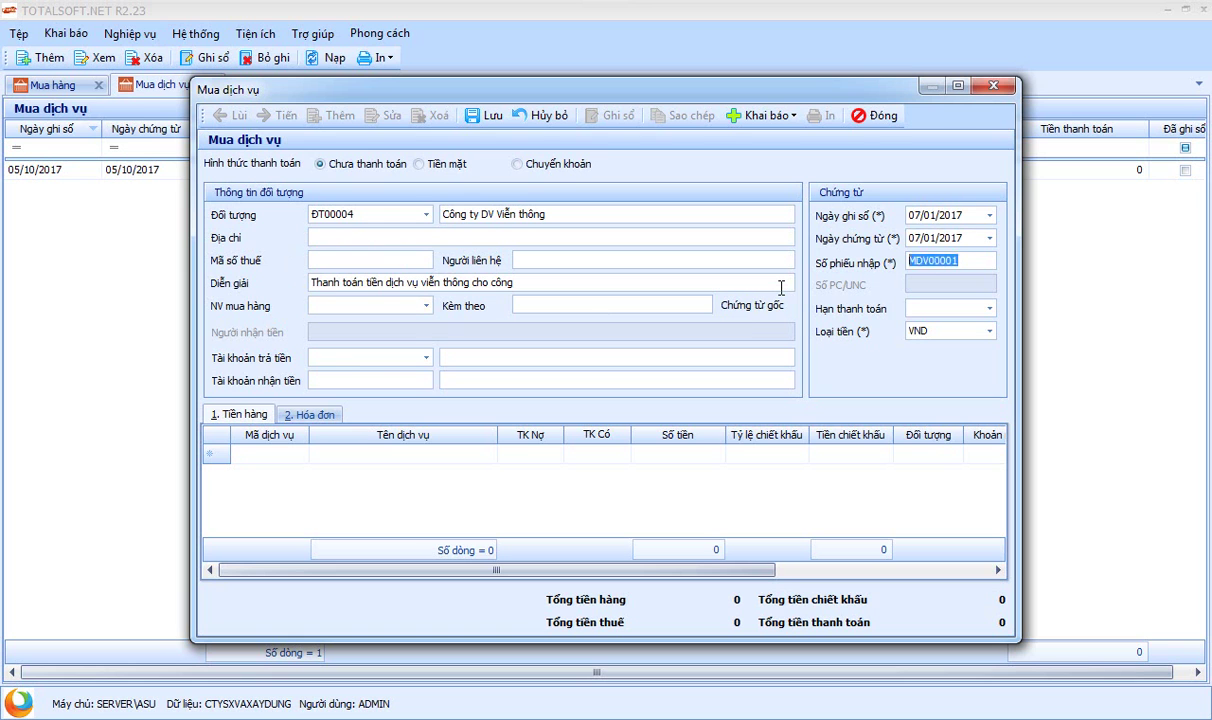
key("Tab")
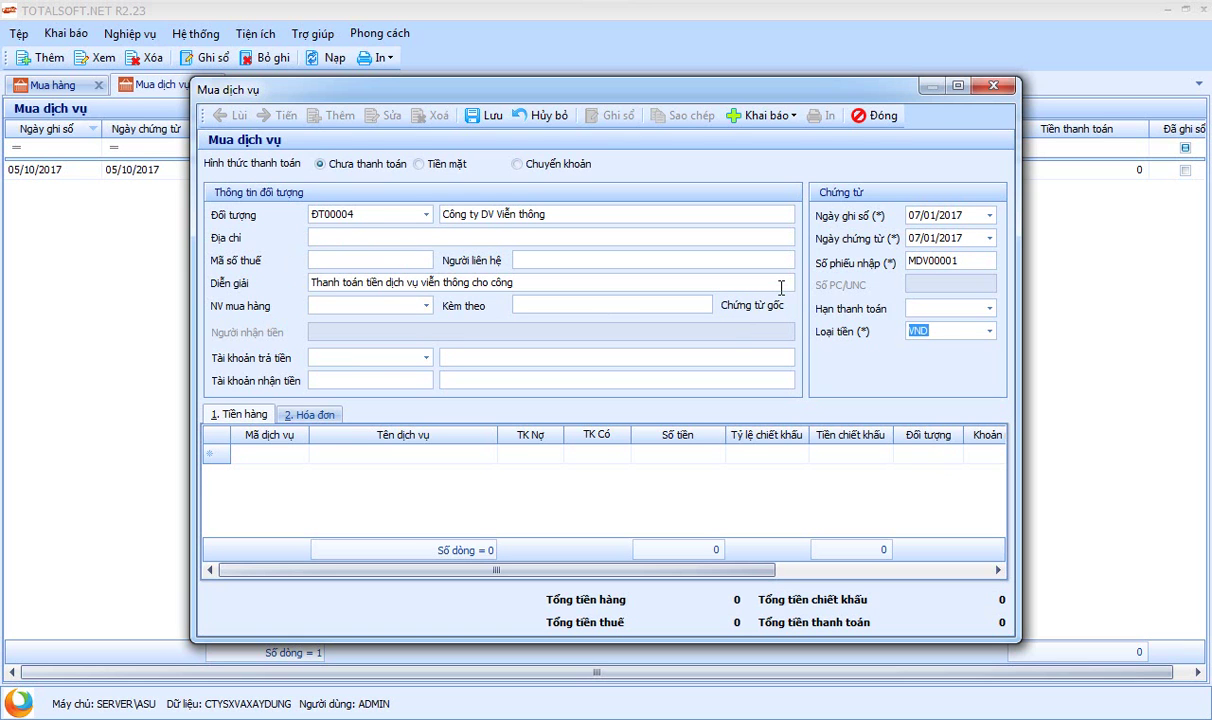
key("Tab")
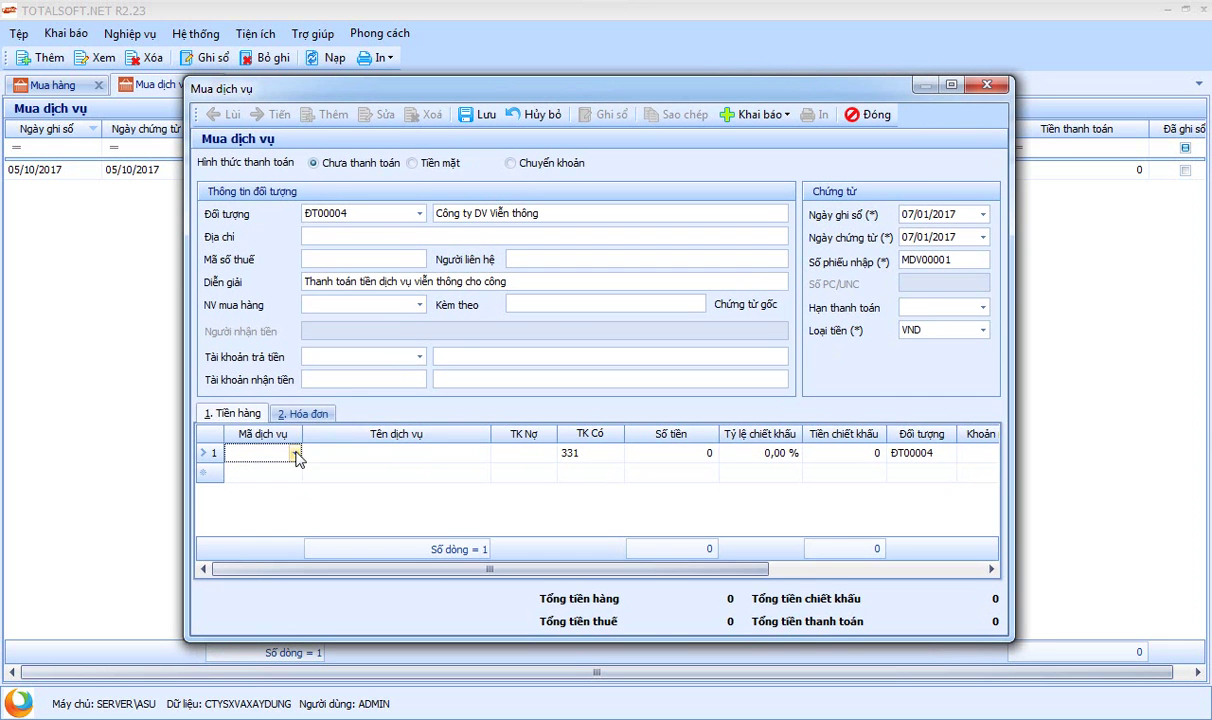
left_click(297, 455)
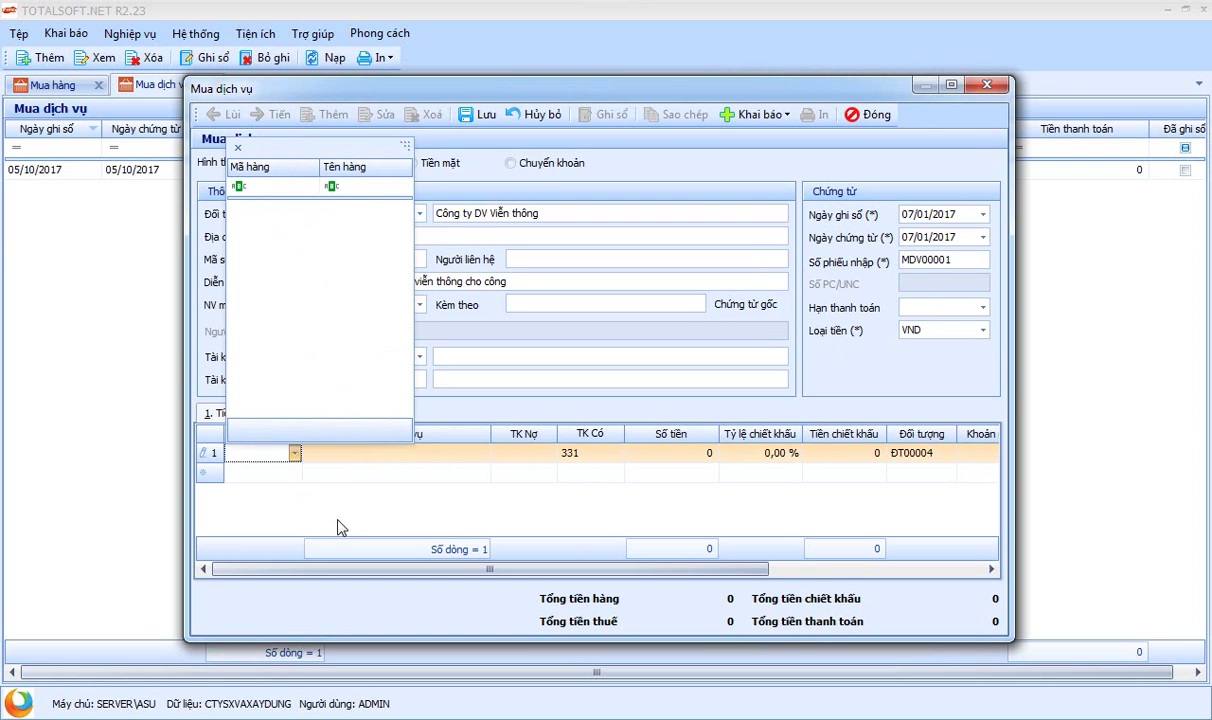
left_click(368, 521)
right_click(386, 504)
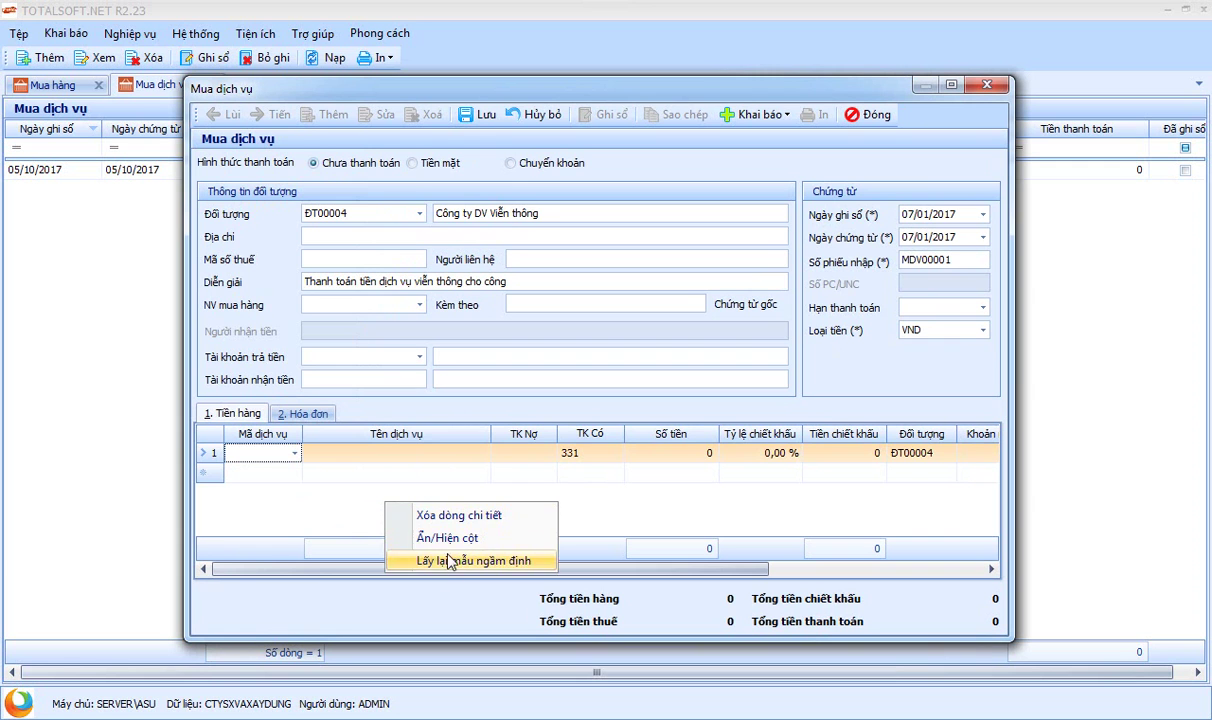
left_click(292, 505)
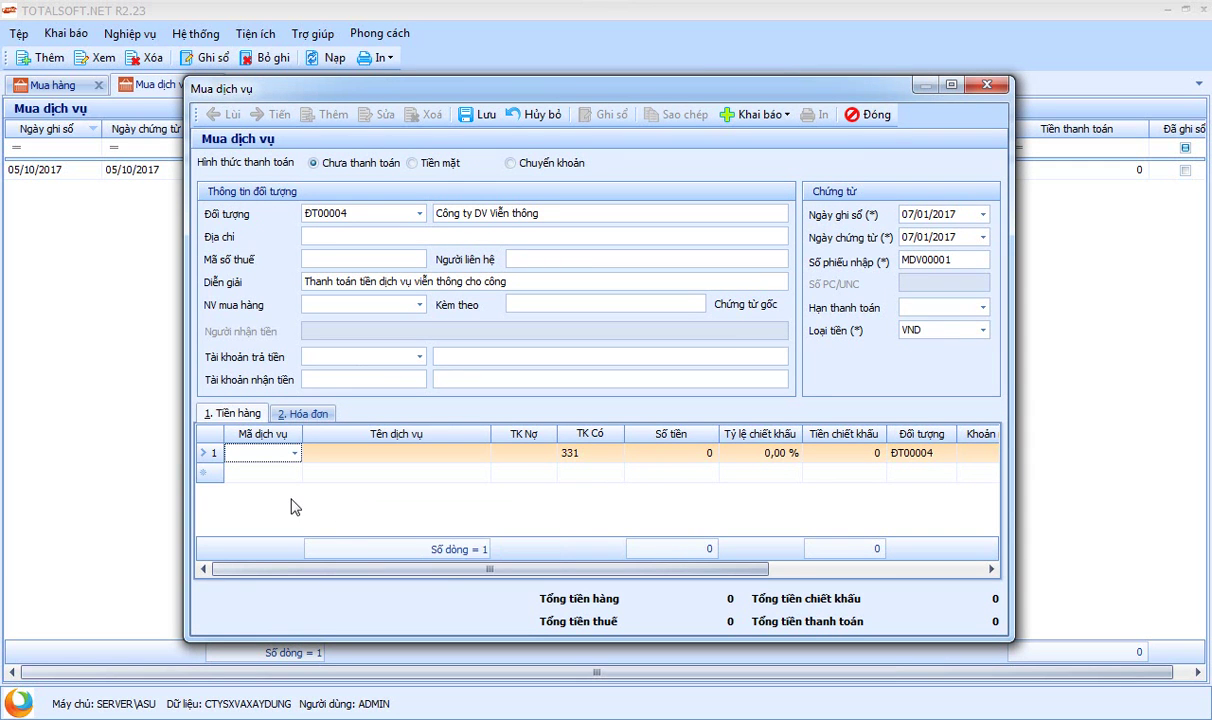
right_click(341, 503)
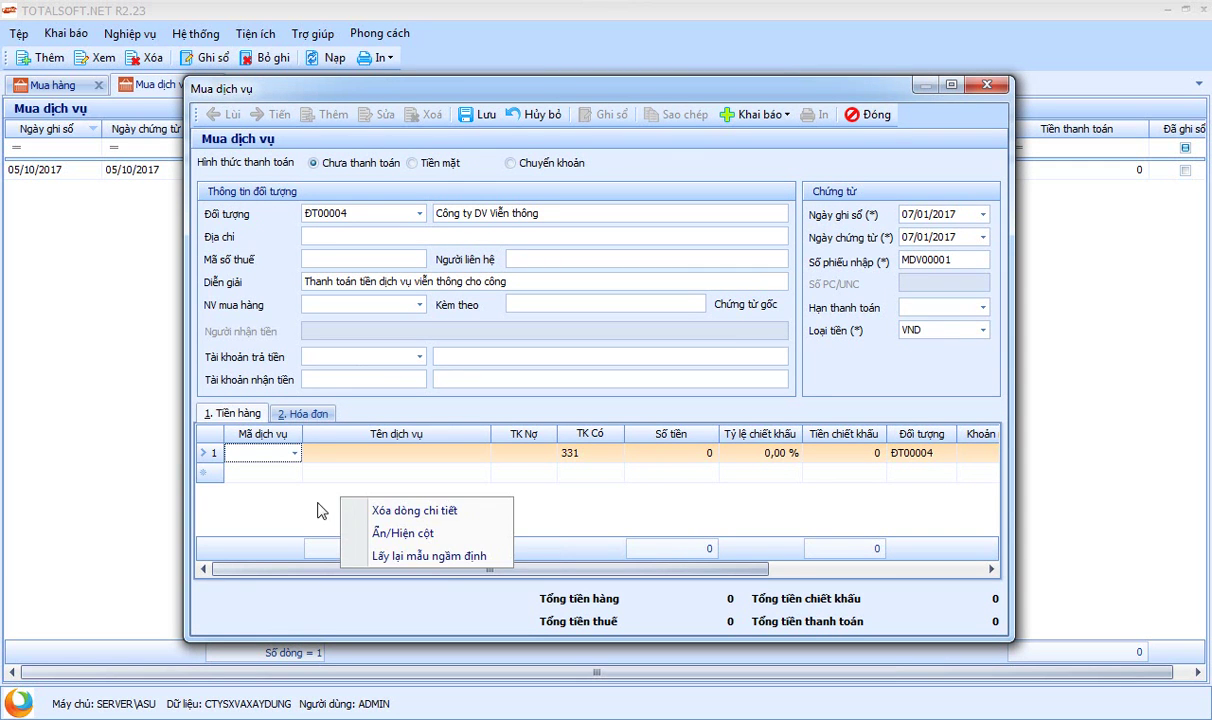
right_click(296, 504)
right_click(563, 505)
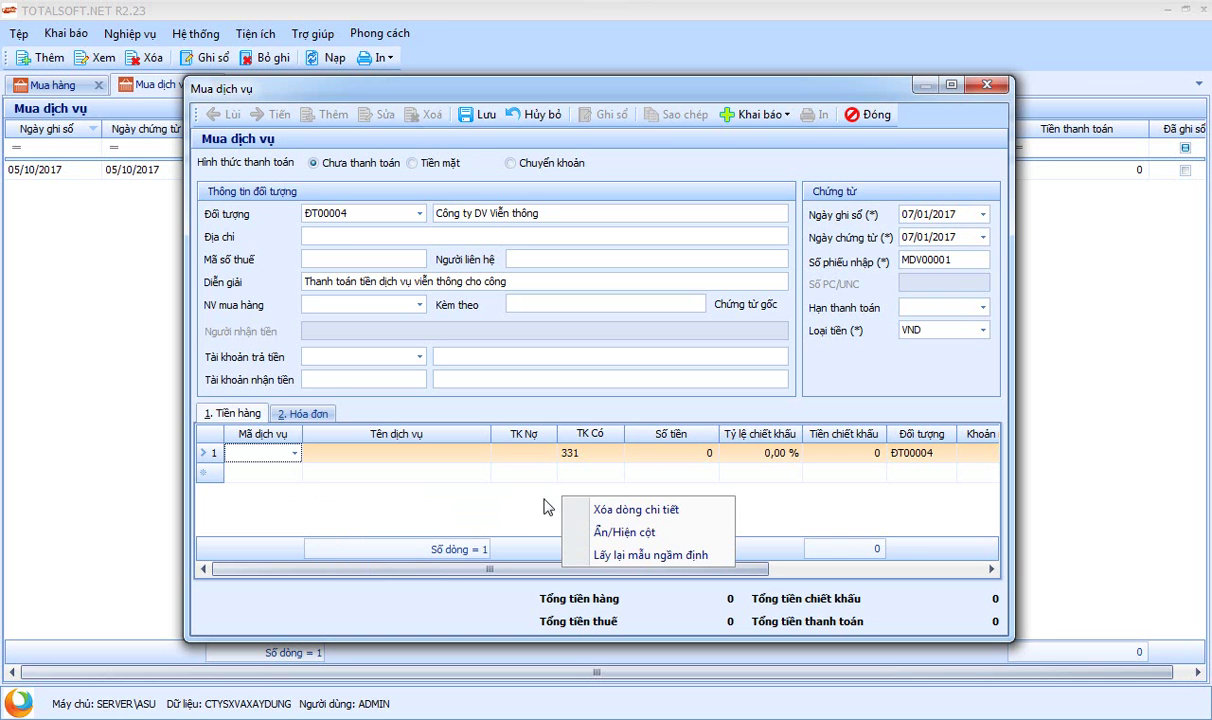
left_click(481, 452)
right_click(481, 451)
right_click(705, 456)
left_click(700, 453)
right_click(700, 453)
left_click(694, 375)
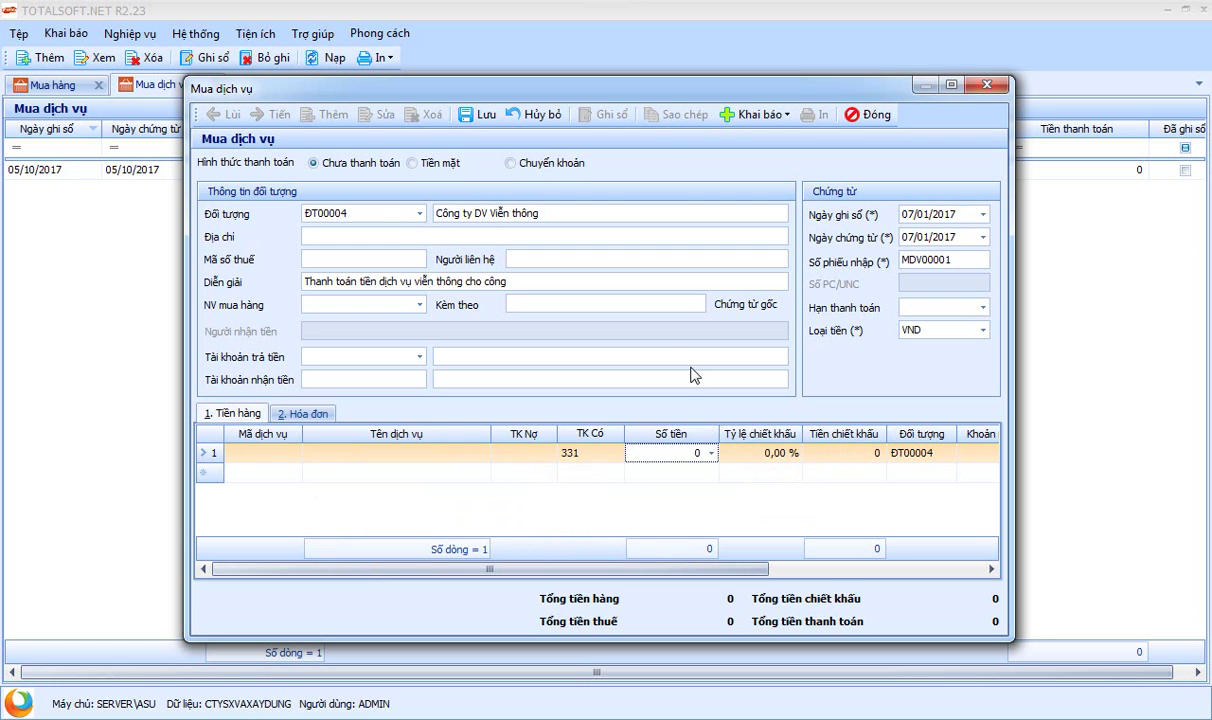
Step: Hide the Mã dịch vụ column in the voucher's detail grid
right_click(584, 511)
right_click(552, 450)
left_click(578, 482)
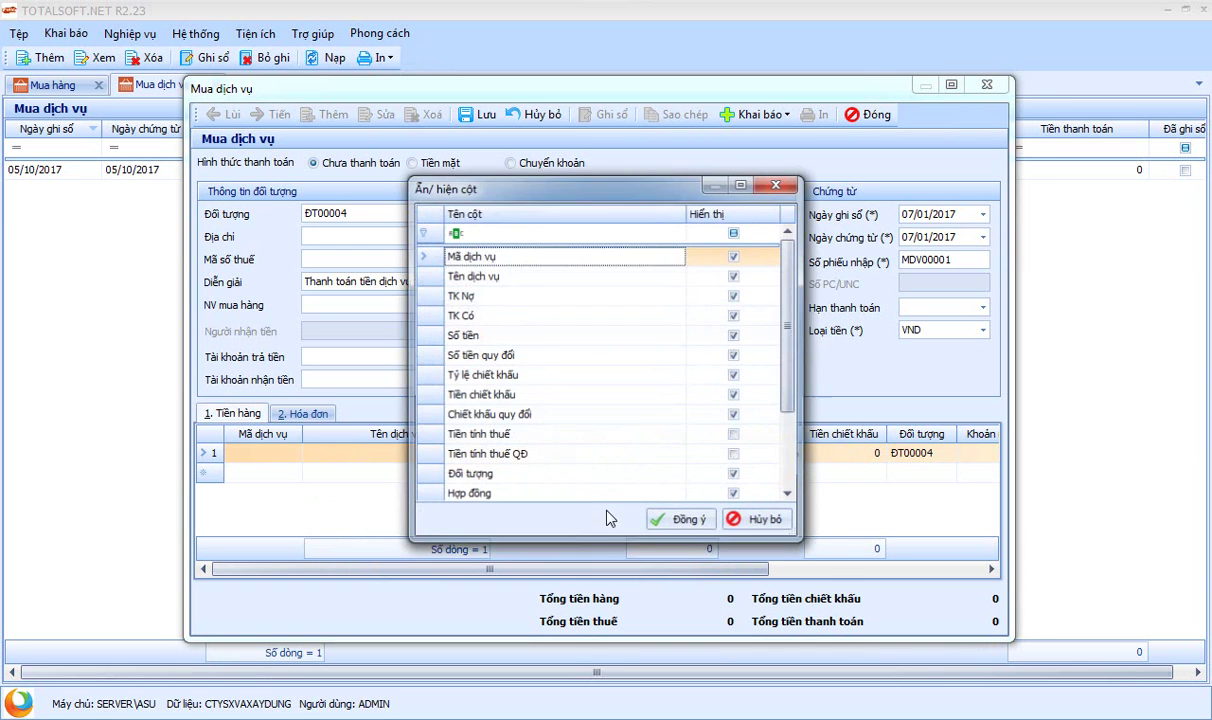
left_click(734, 256)
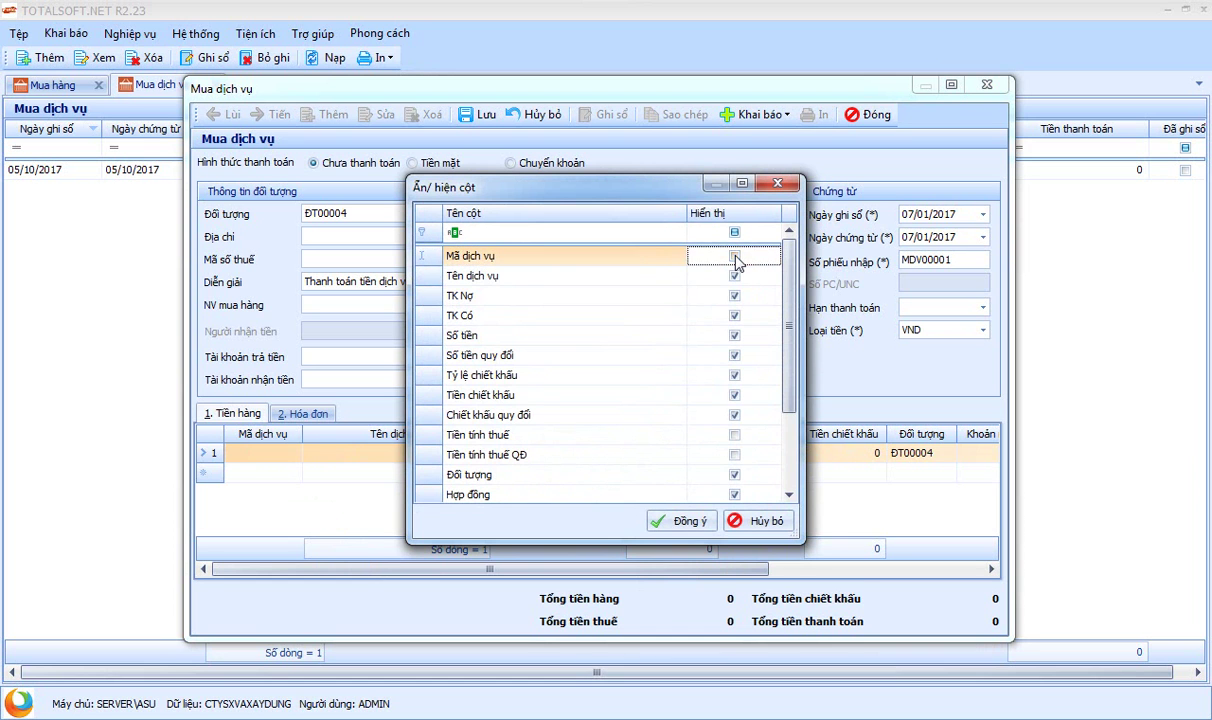
left_click(662, 518)
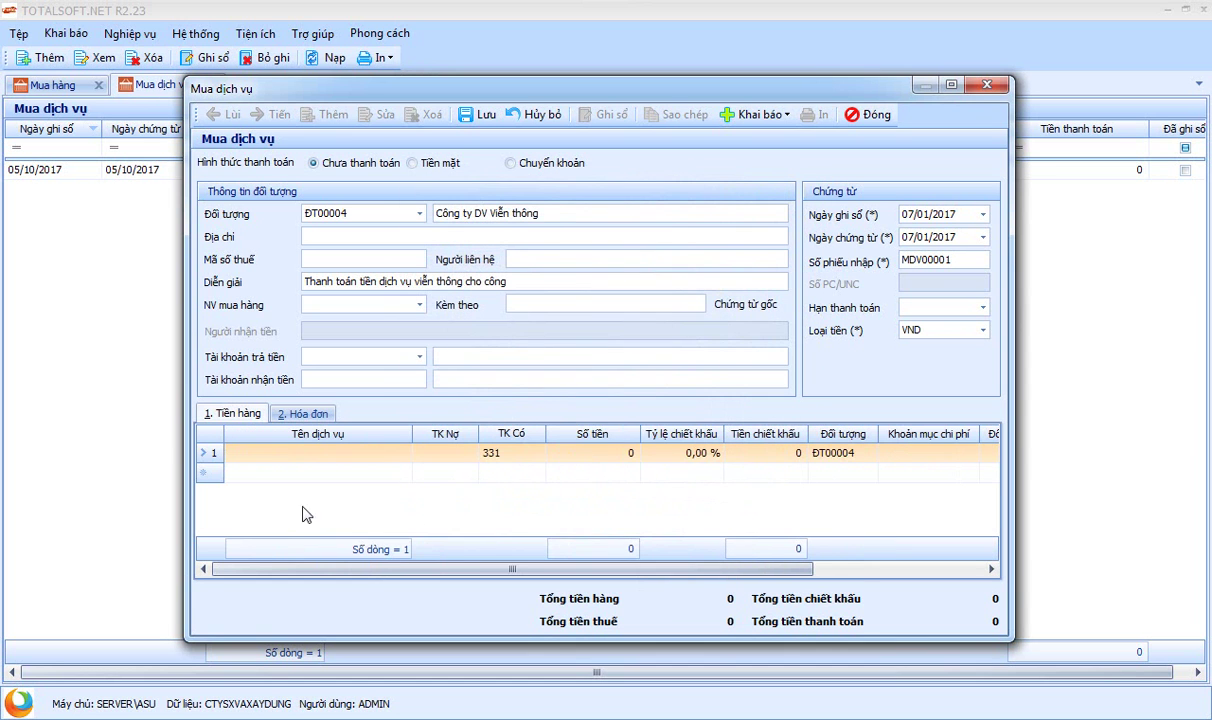
left_click_drag(512, 569, 441, 571)
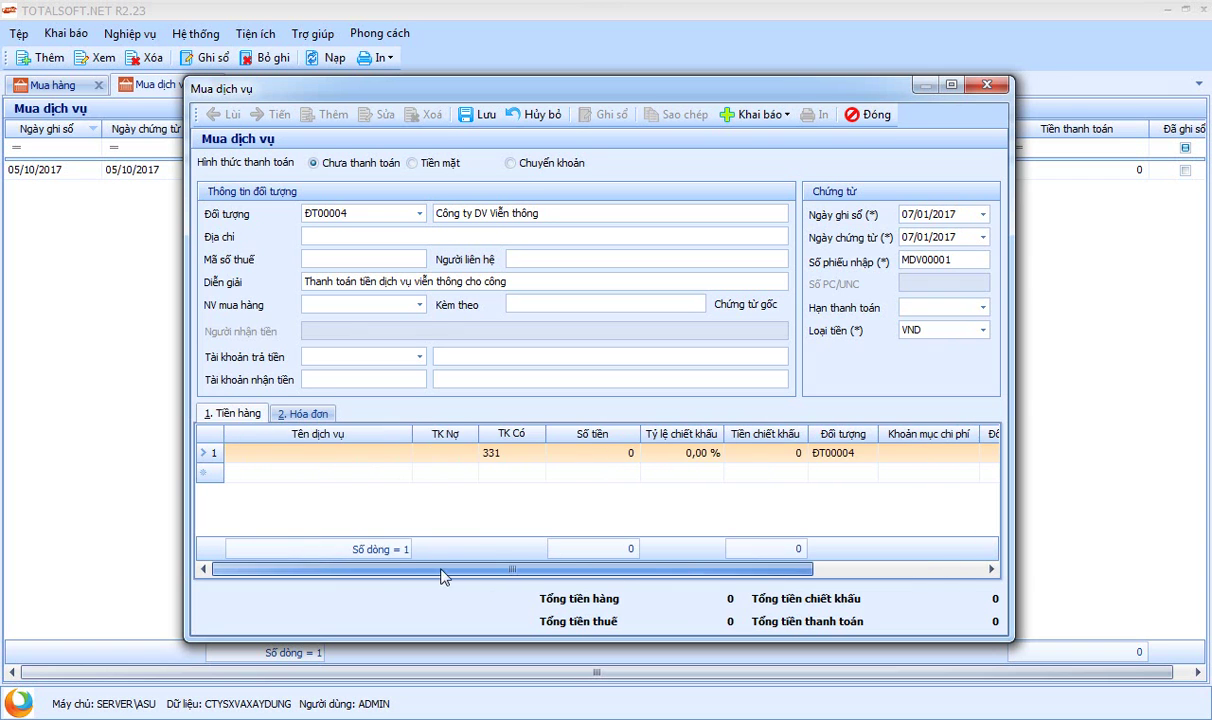
Step: Complete the Diễn giải as "Thanh toán tiền dịch vụ viễn thông cho công ty" and copy the whole text
left_click(309, 456)
left_click_drag(518, 282, 287, 283)
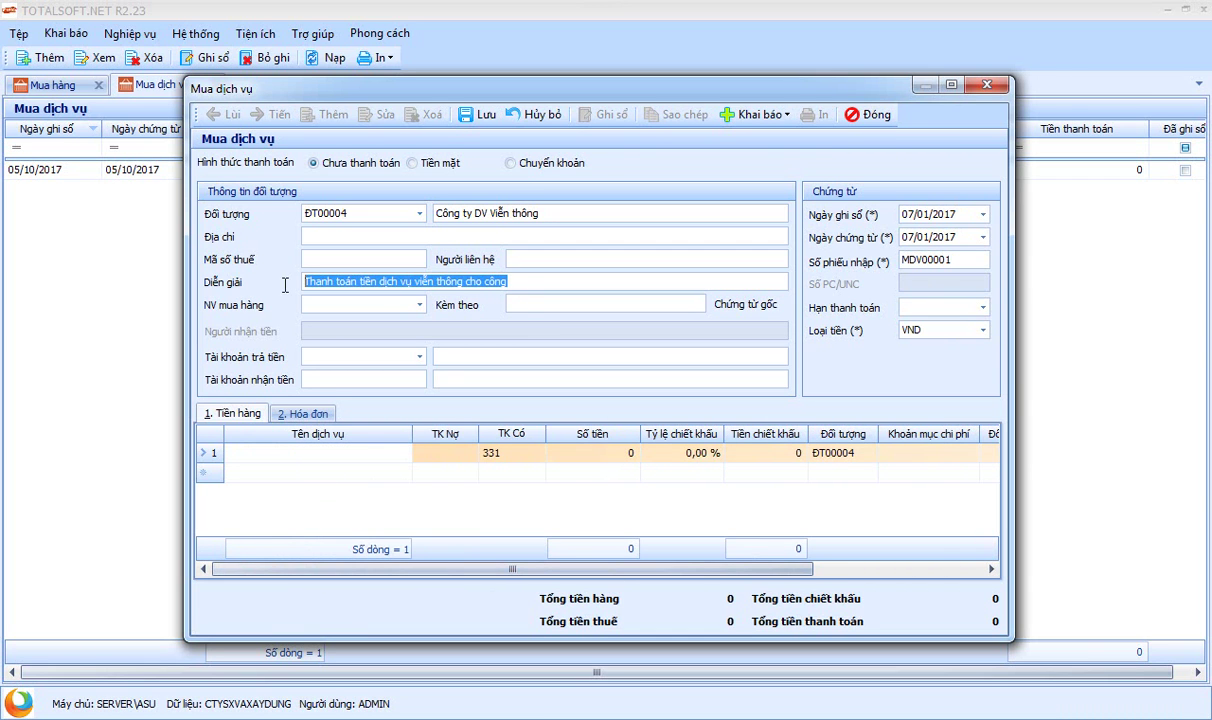
left_click(519, 281)
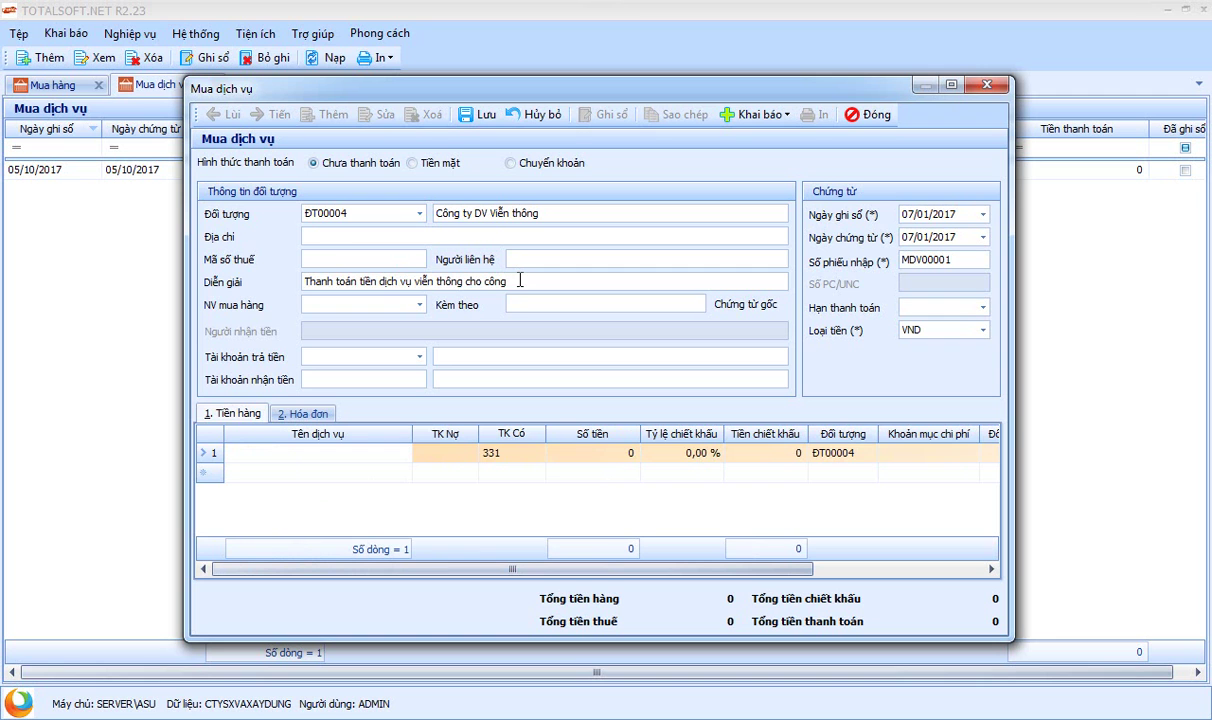
key("ctrl+a")
key("ctrl+c")
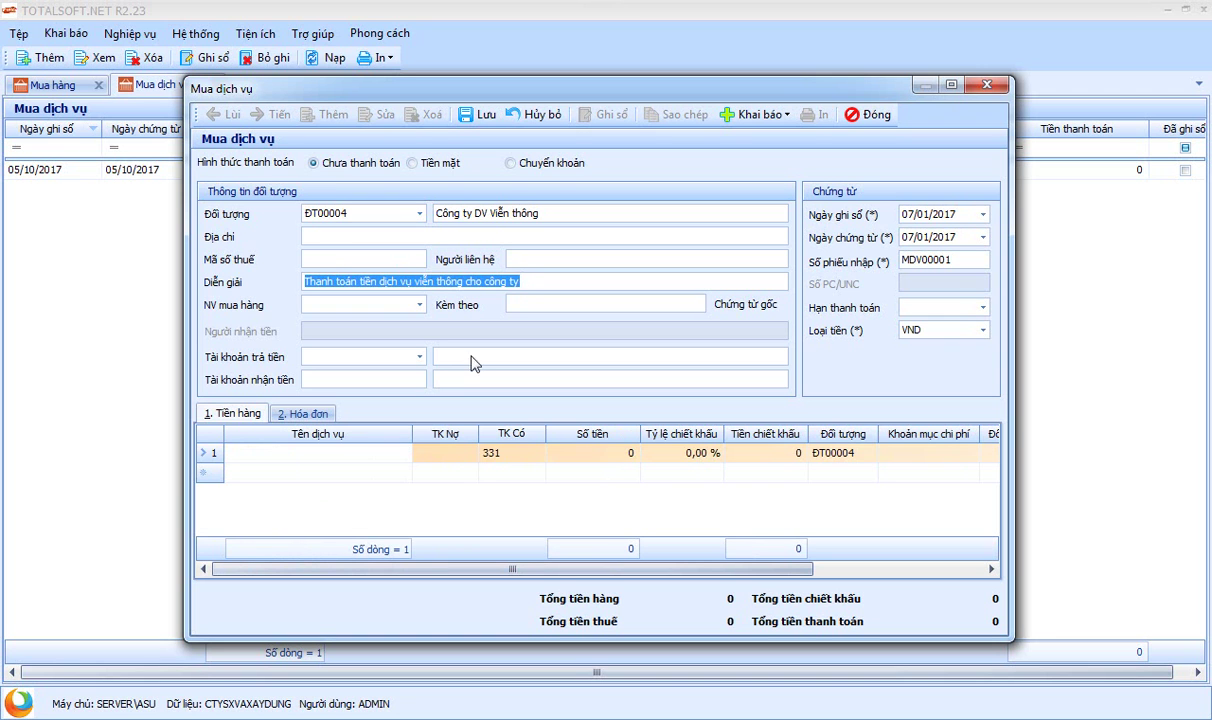
Step: Paste the copied description into the Tên dịch vụ of the first detail line
key("Tab")
key("Tab")
key("Tab")
key("Tab")
key("Tab")
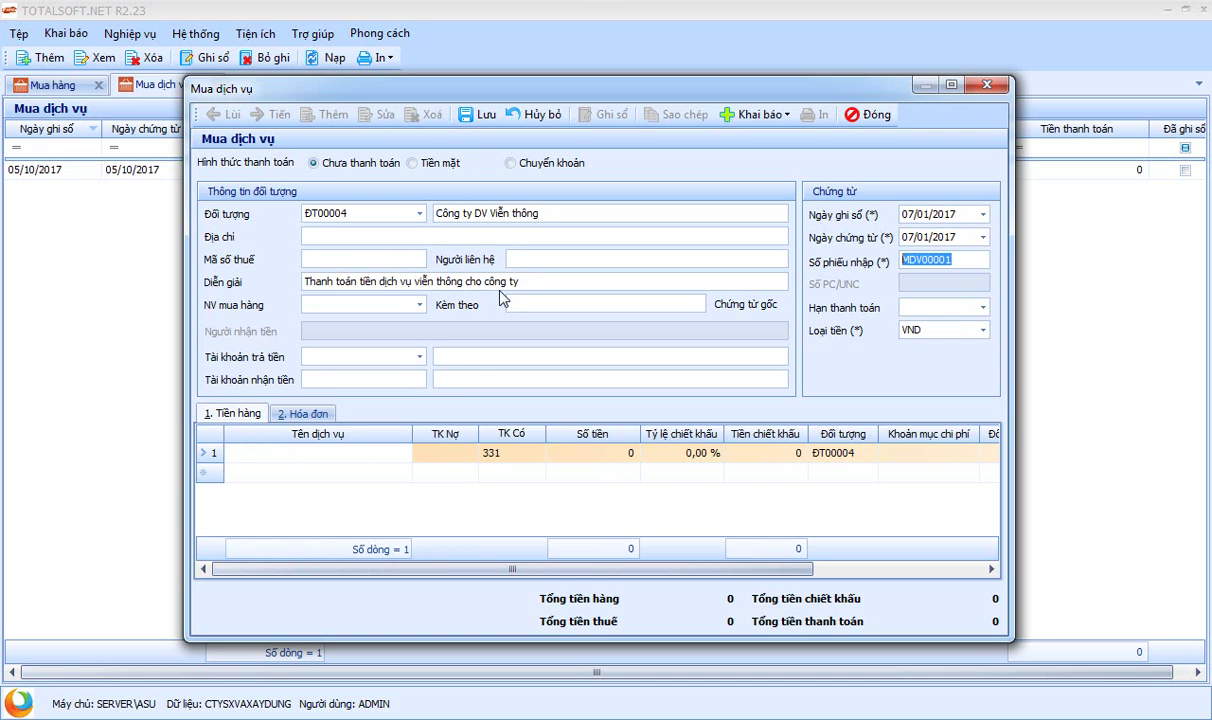
key("ctrl+v")
key("Tab")
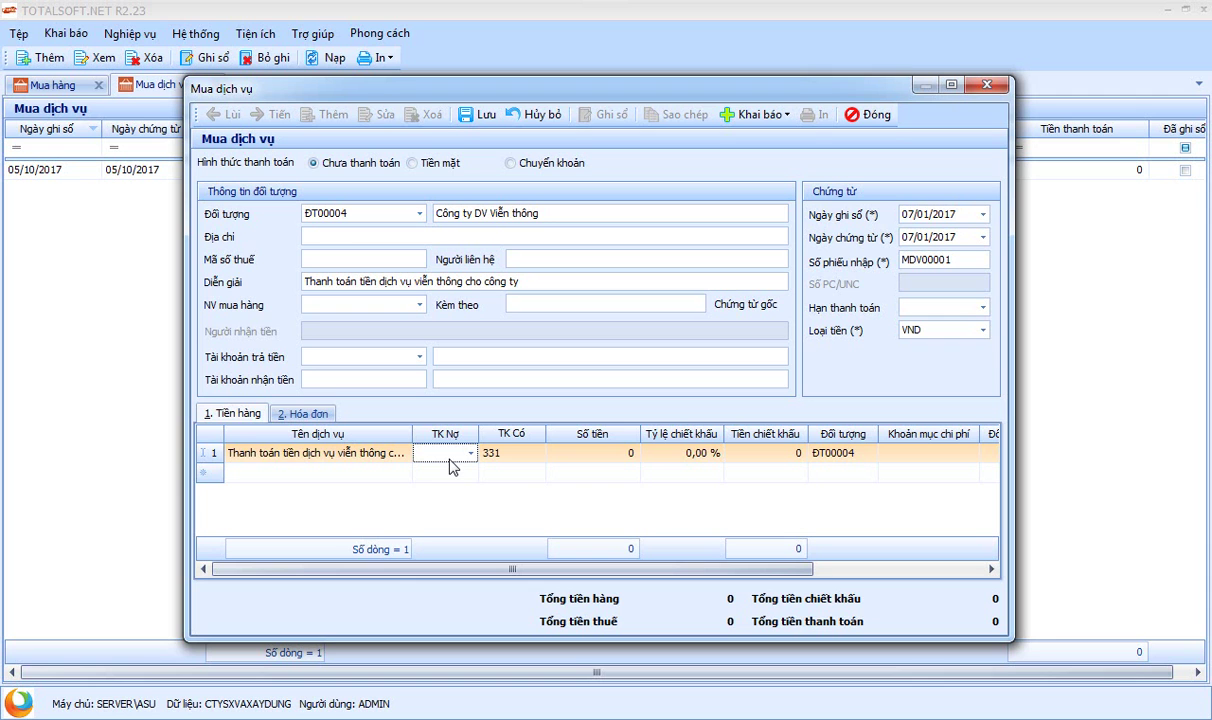
Step: Set the service line's TK Nợ to 6422 and its Số tiền to 5.000.000
type("642")
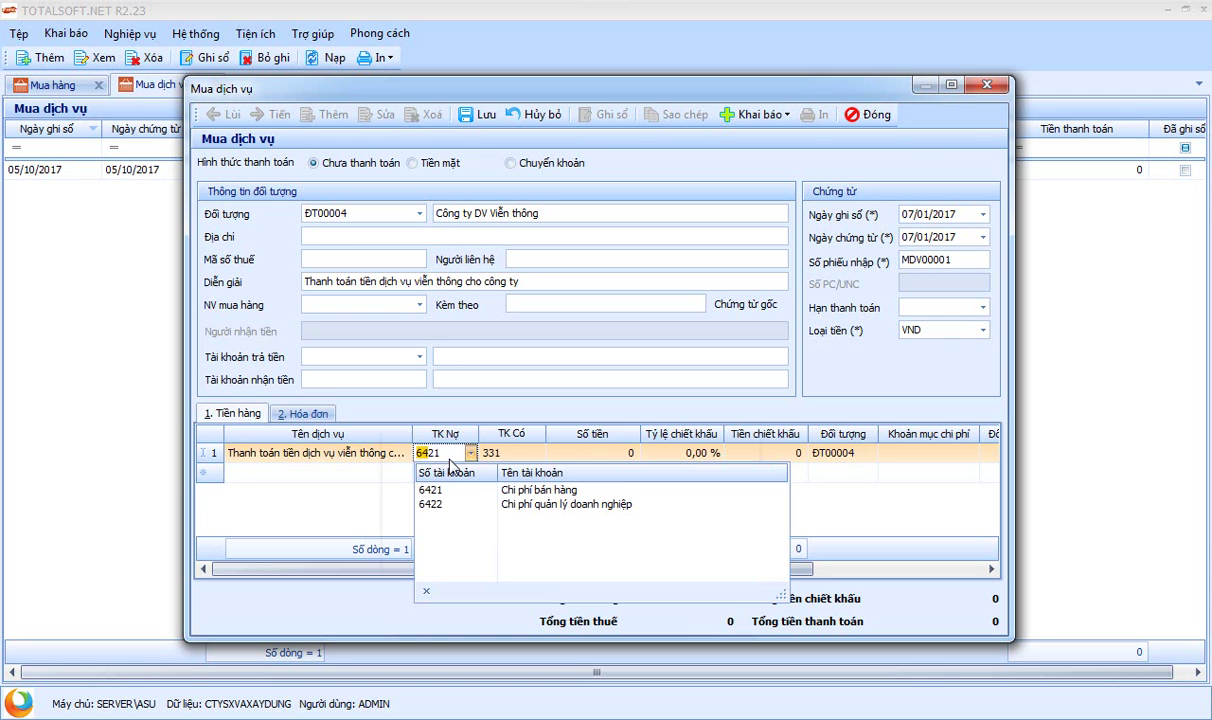
type("2")
key("Tab")
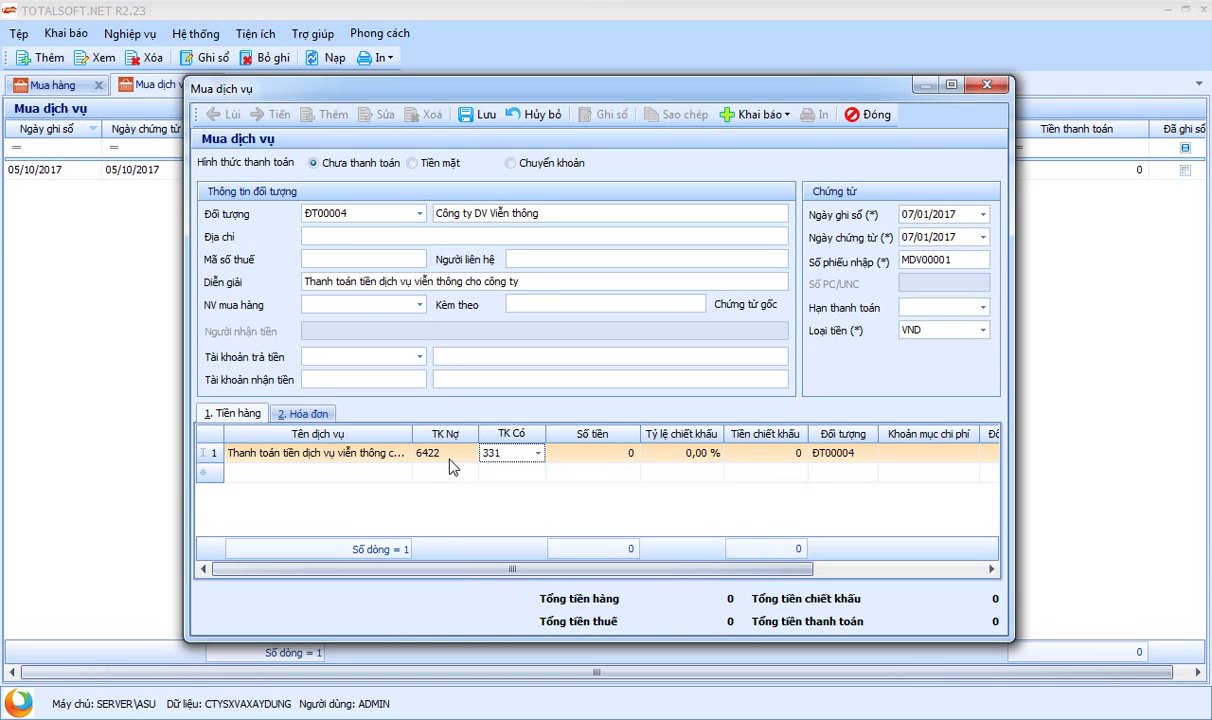
key("Tab")
type("5.000.000")
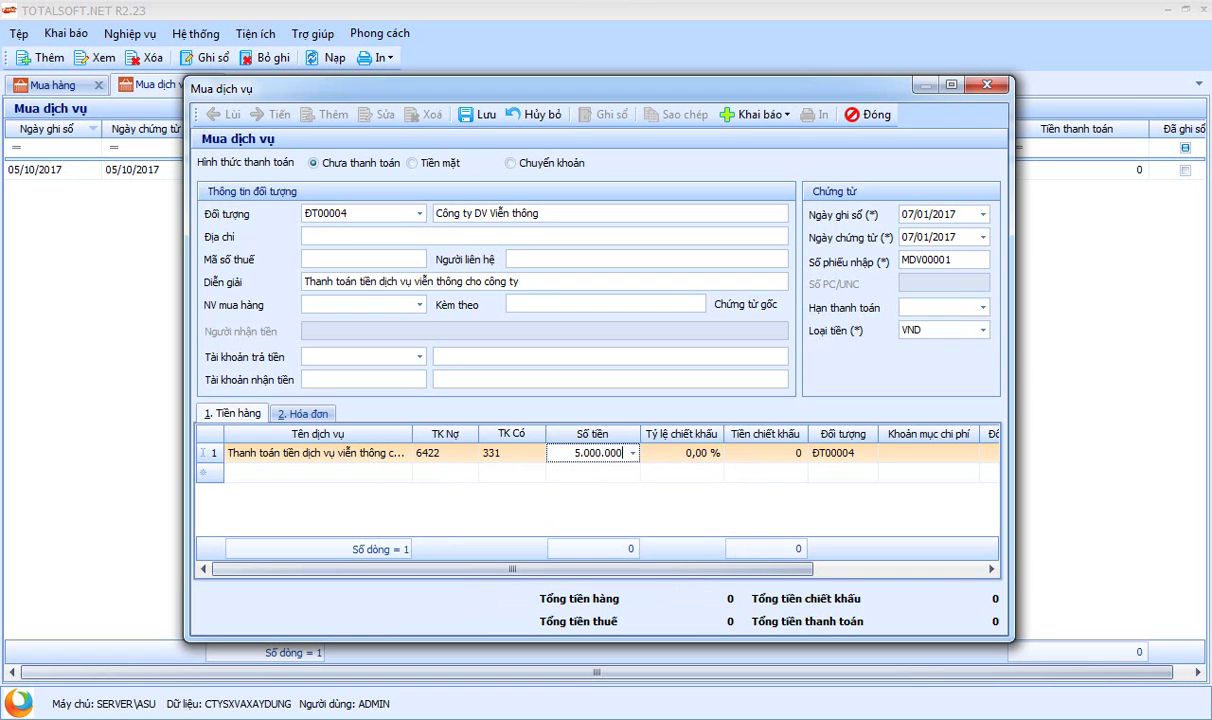
key("Tab")
key("Tab")
key("Tab")
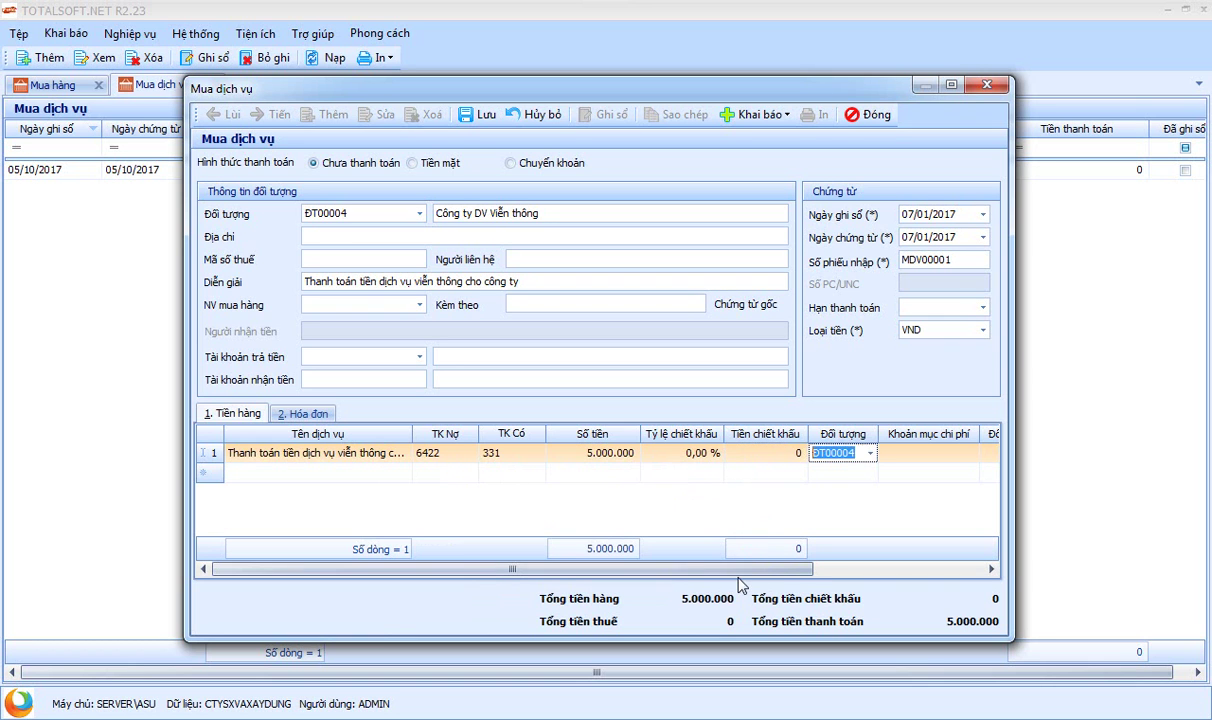
key("Tab")
Step: Set the Thuế suất of the telecom service's invoice line to 10%
left_click(302, 415)
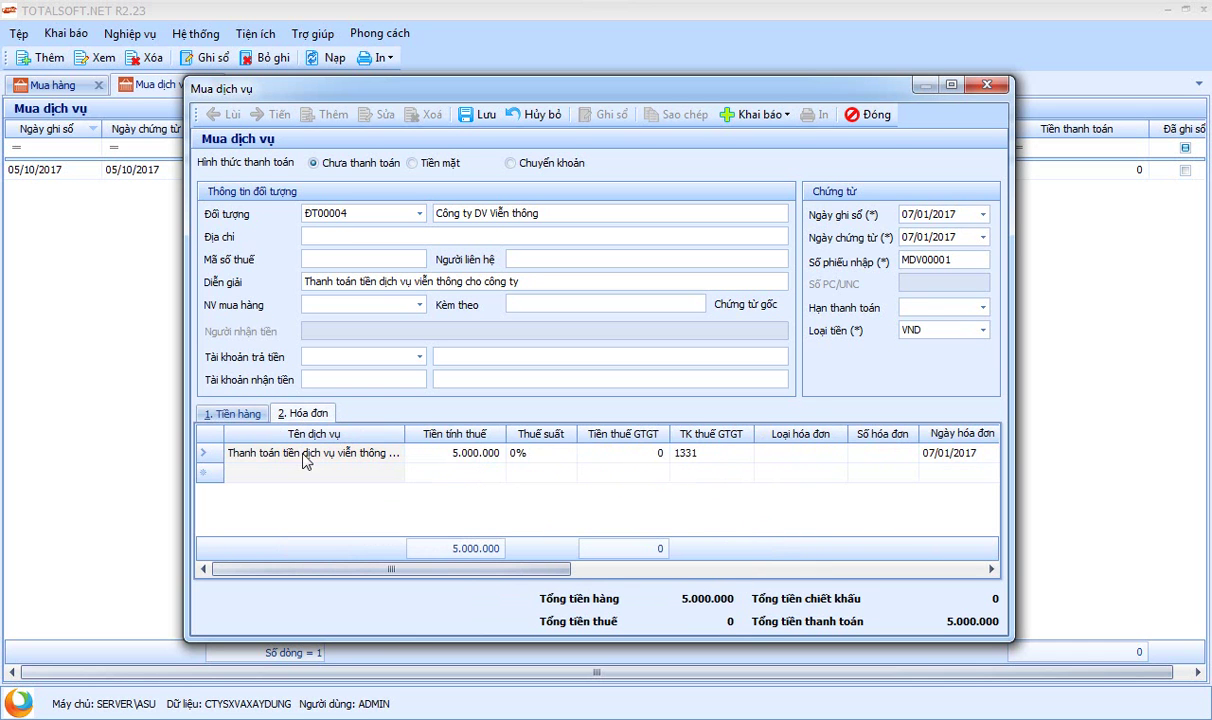
key("Tab")
key("Tab")
type("10")
key("Return")
key("Tab")
key("Tab")
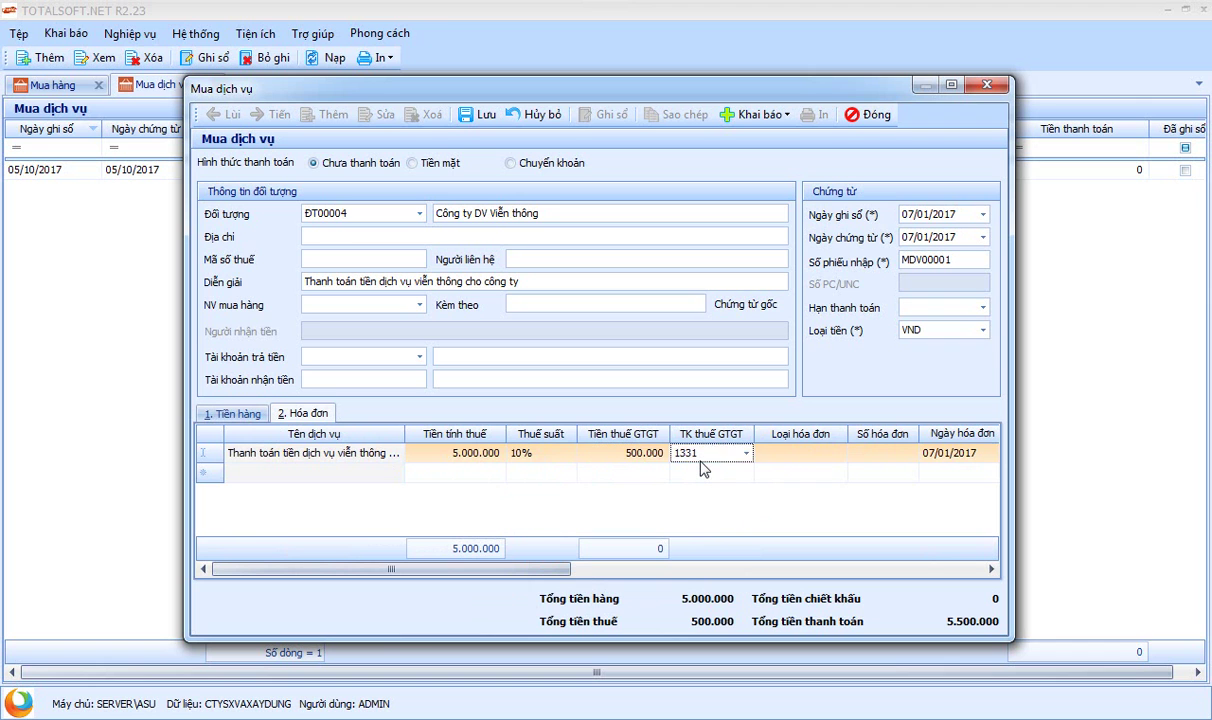
Step: Set the invoice line's Loại hóa đơn to Hóa đơn GTGT and its Số hóa đơn to 0123789
left_click(785, 455)
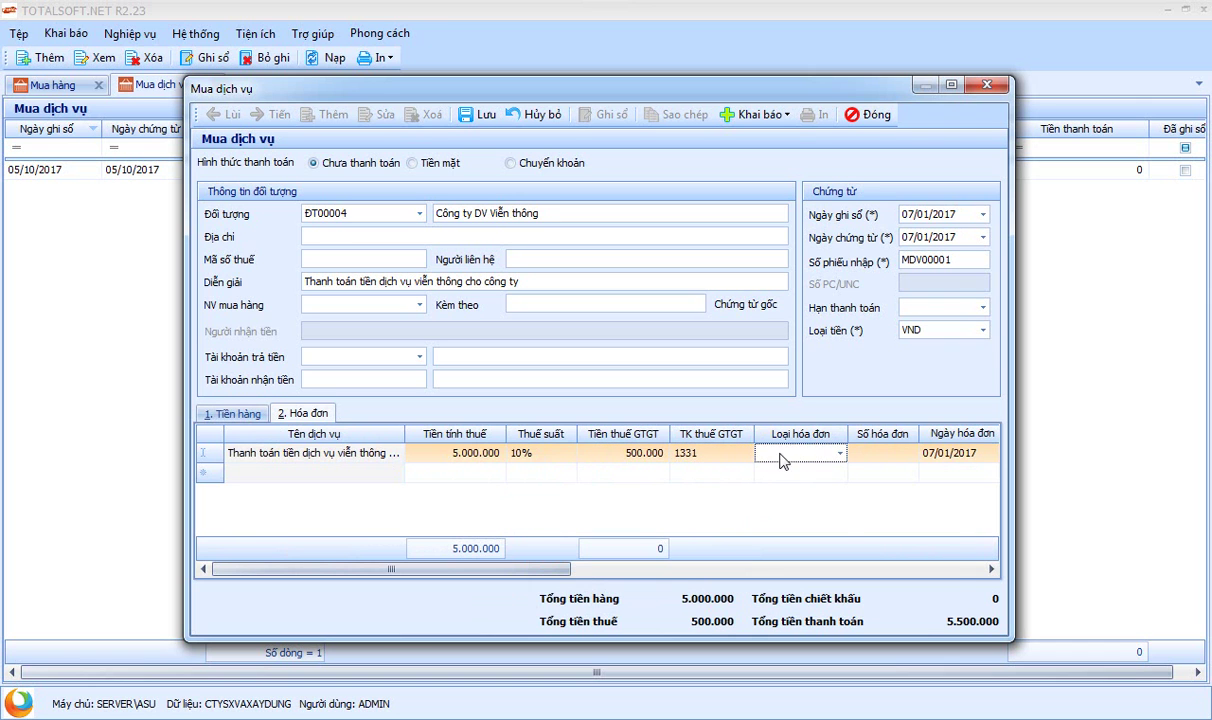
key("Down")
key("Return")
key("Tab")
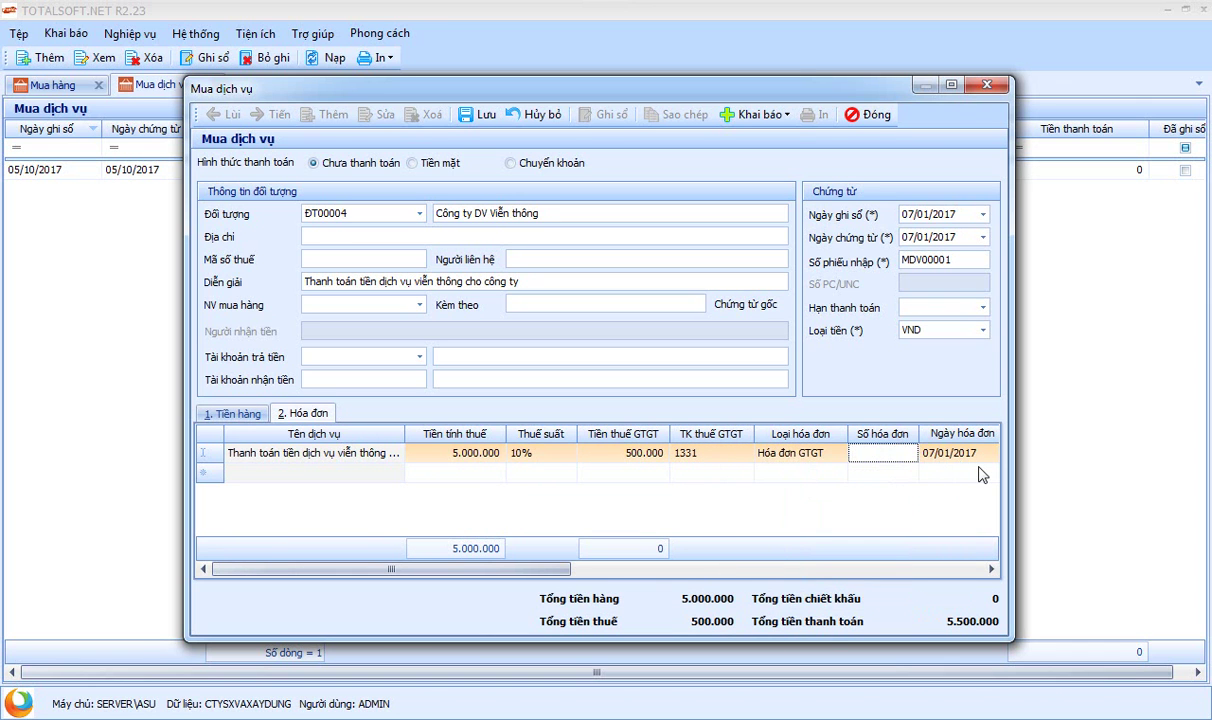
type("0123789")
key("Tab")
key("Tab")
key("Tab")
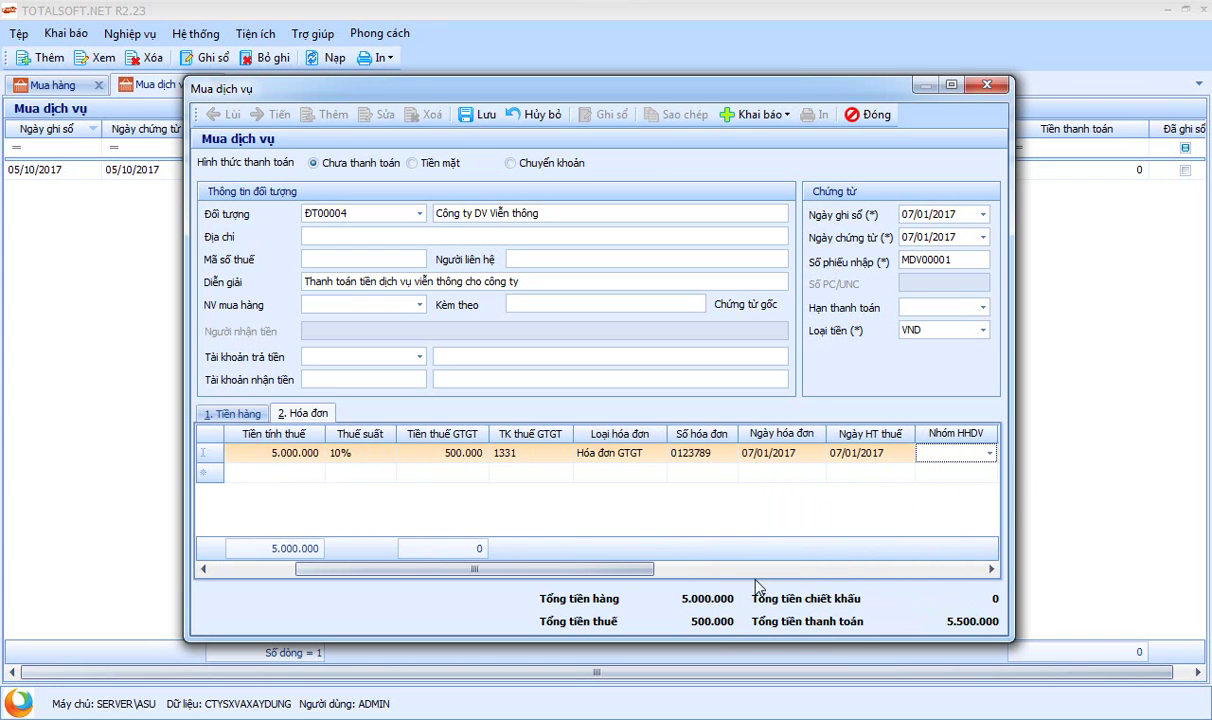
Step: Set the invoice line's Nhóm HHDV to 1 and save the telecom service voucher
type("1")
key("Tab")
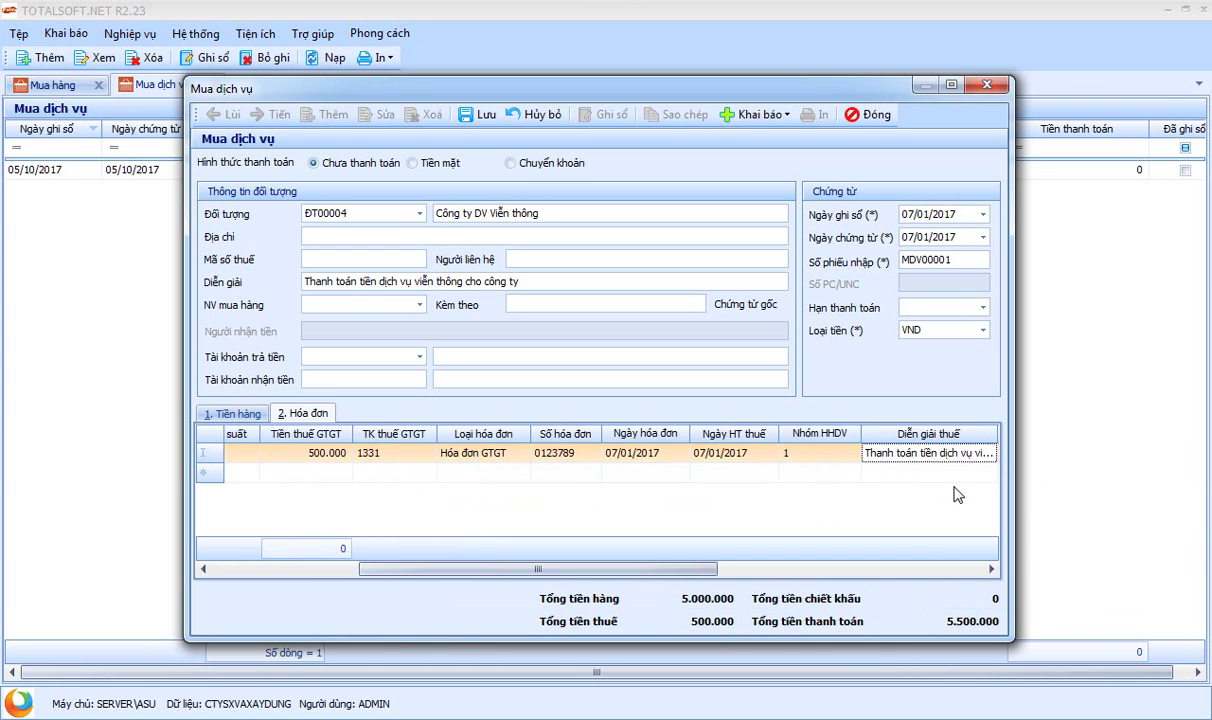
key("Tab")
key("Tab")
key("Tab")
key("Tab")
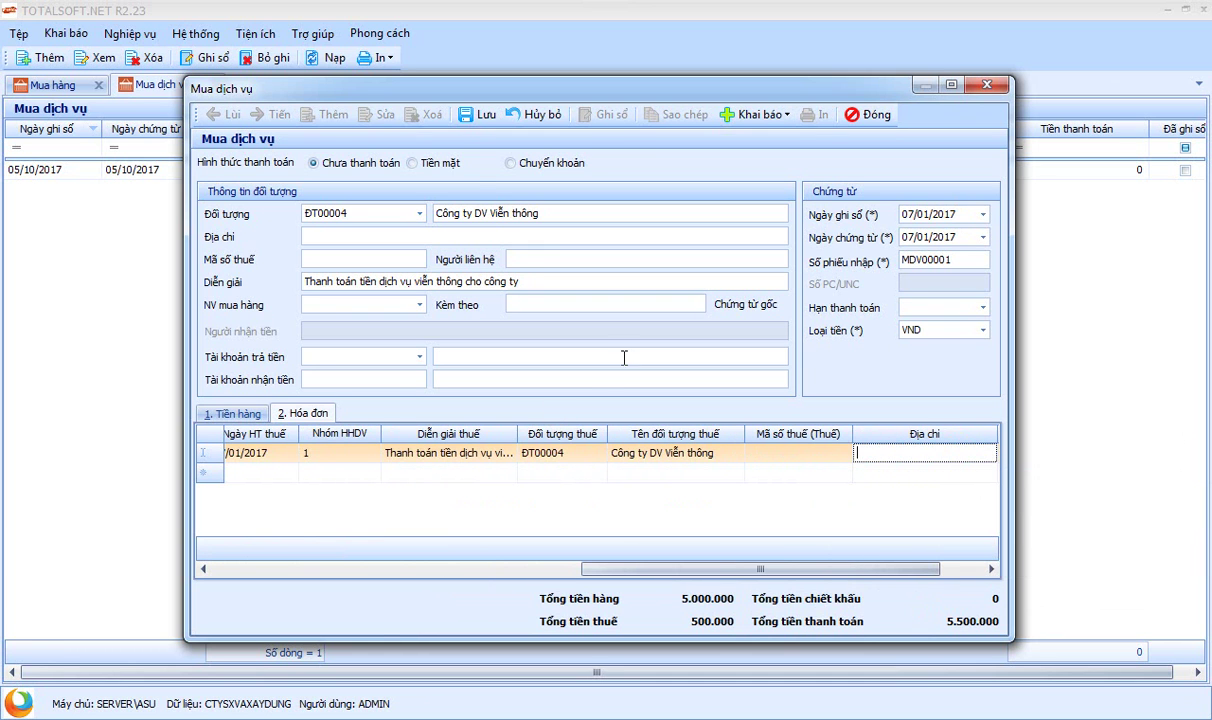
left_click(476, 115)
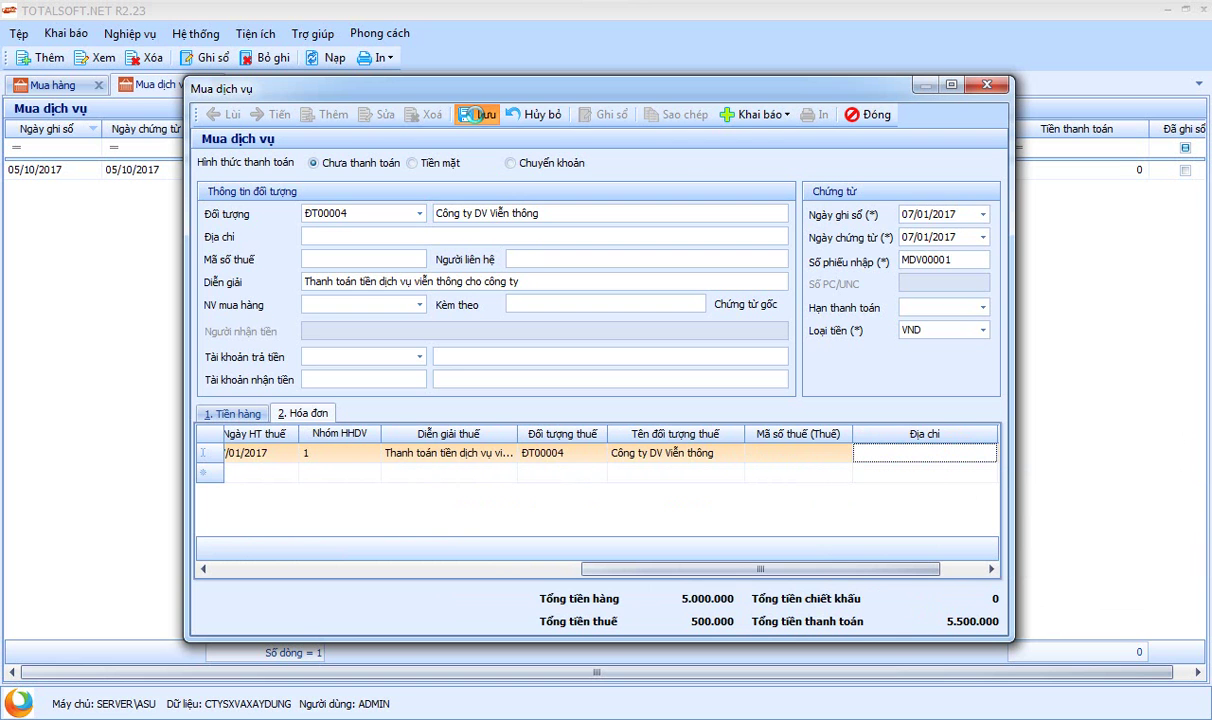
Step: Add a new service purchase voucher, clear the Đối tượng list's name filter and choose Công ty kd vật tư tổng hợp
left_click(328, 115)
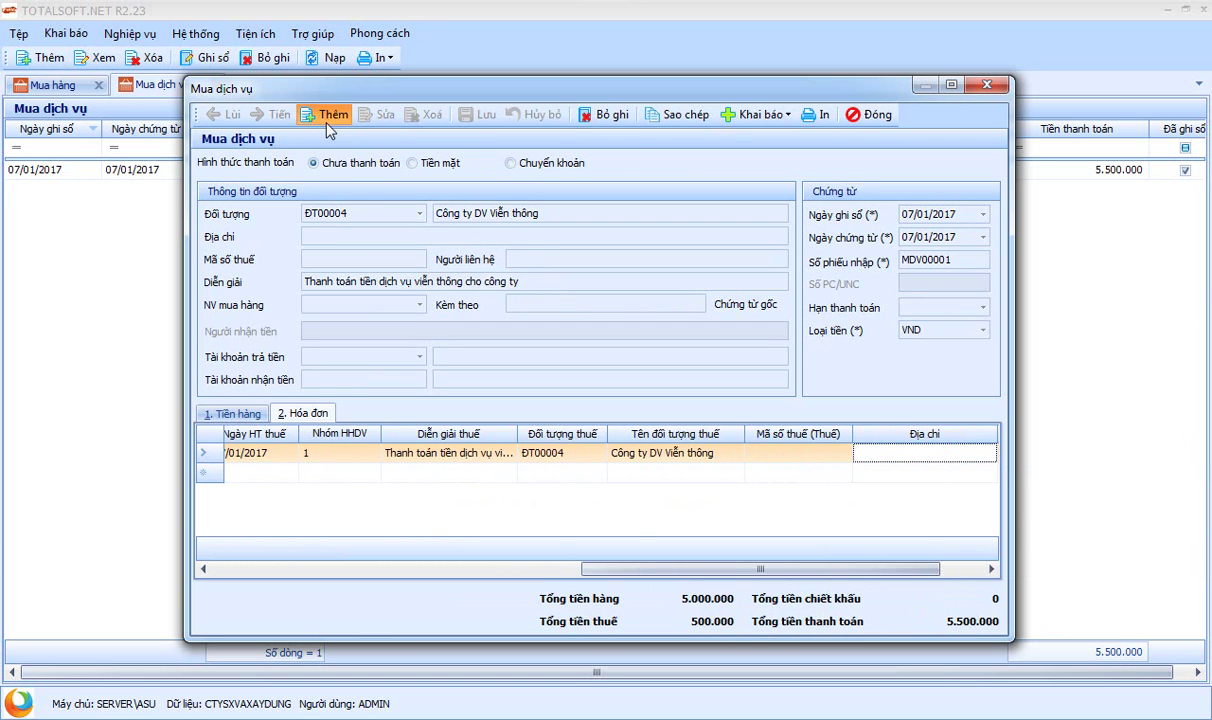
left_click(419, 214)
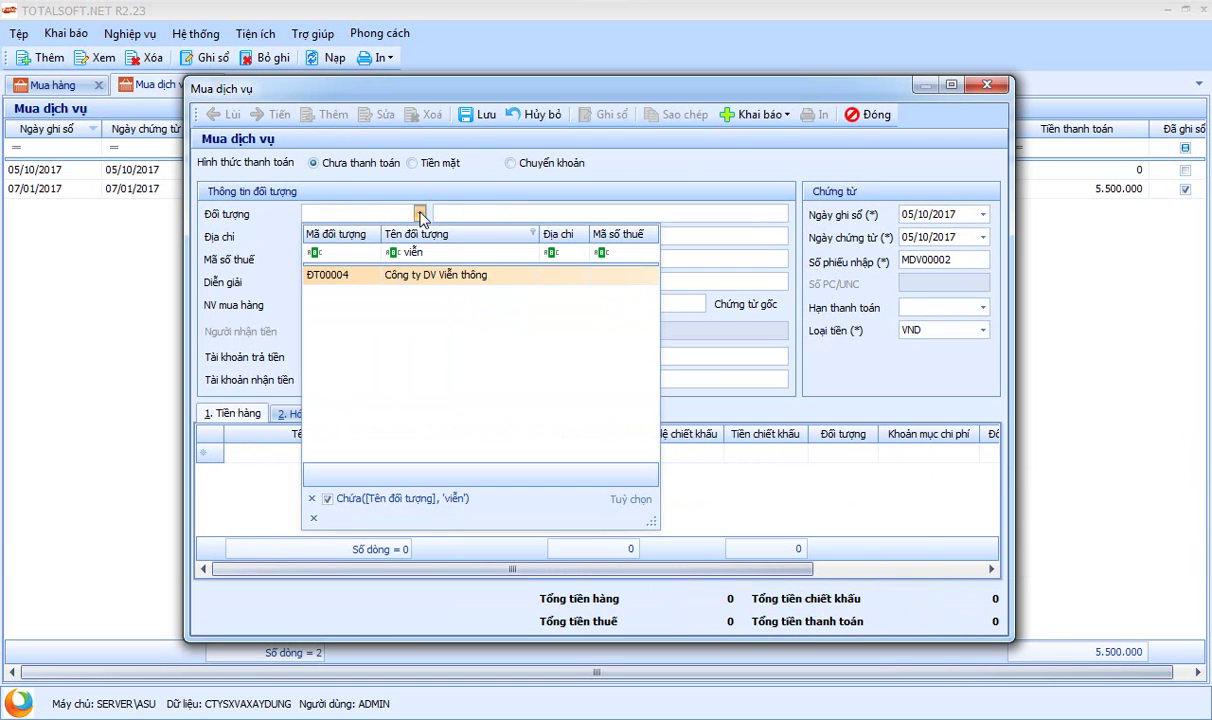
left_click(431, 252)
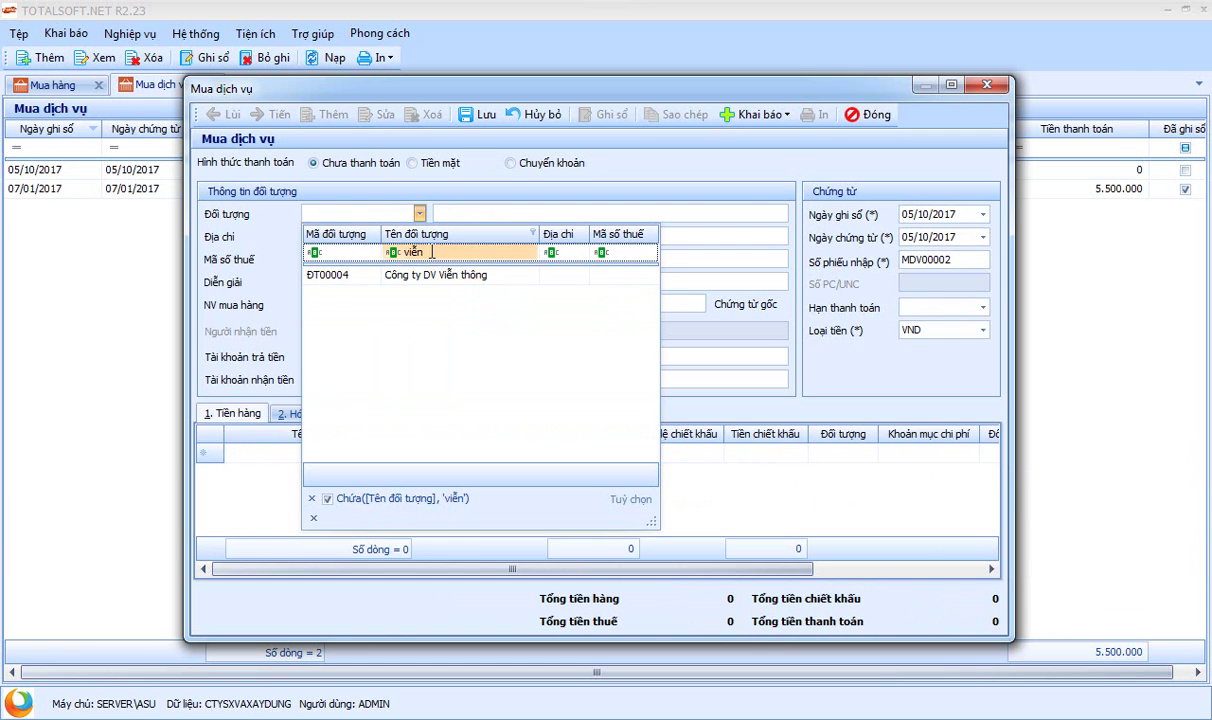
key("BackSpace")
key("BackSpace")
key("BackSpace")
key("BackSpace")
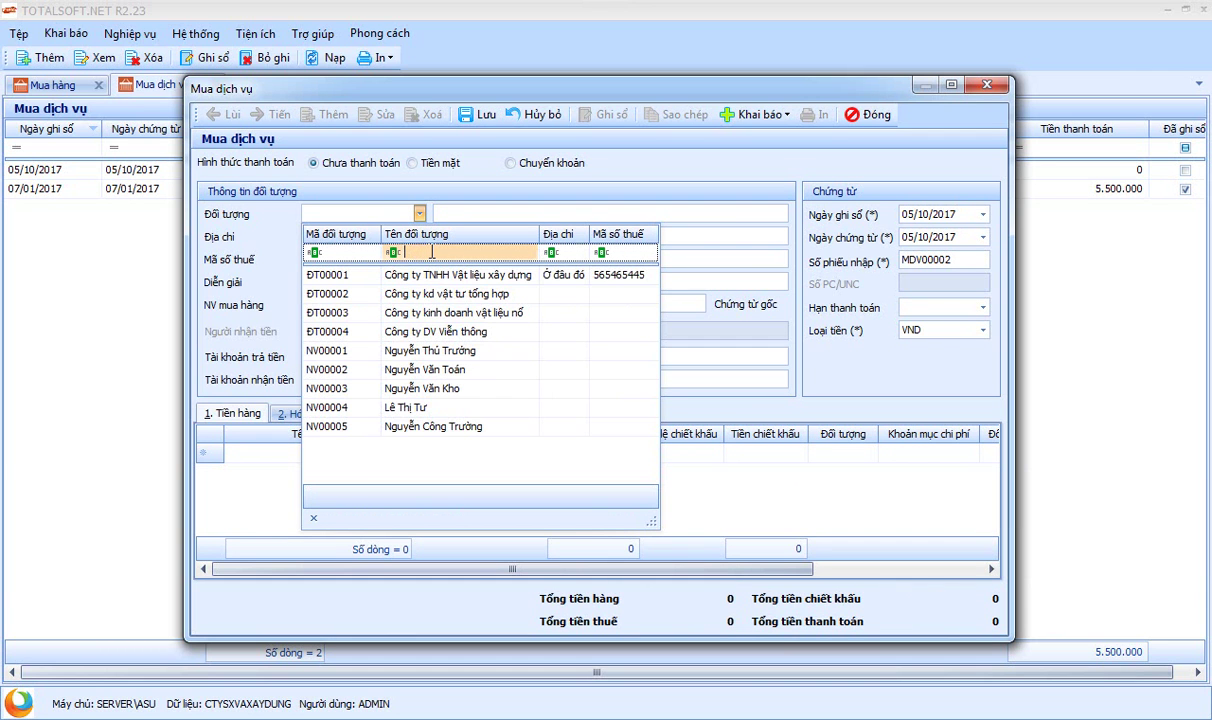
left_click(437, 294)
Step: Replace the Diễn giải with "Thanh toán tiền Thầu phụ" and clear the NV mua hàng
key("Tab")
key("Tab")
key("Tab")
key("Tab")
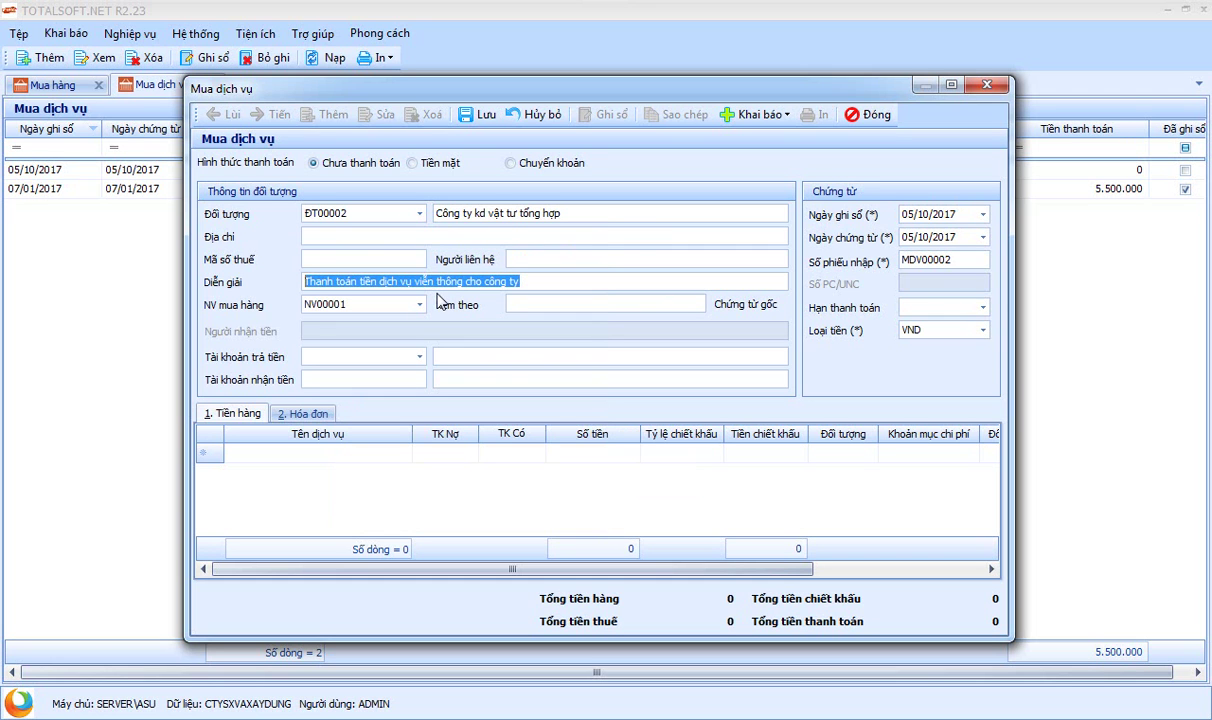
type("Th")
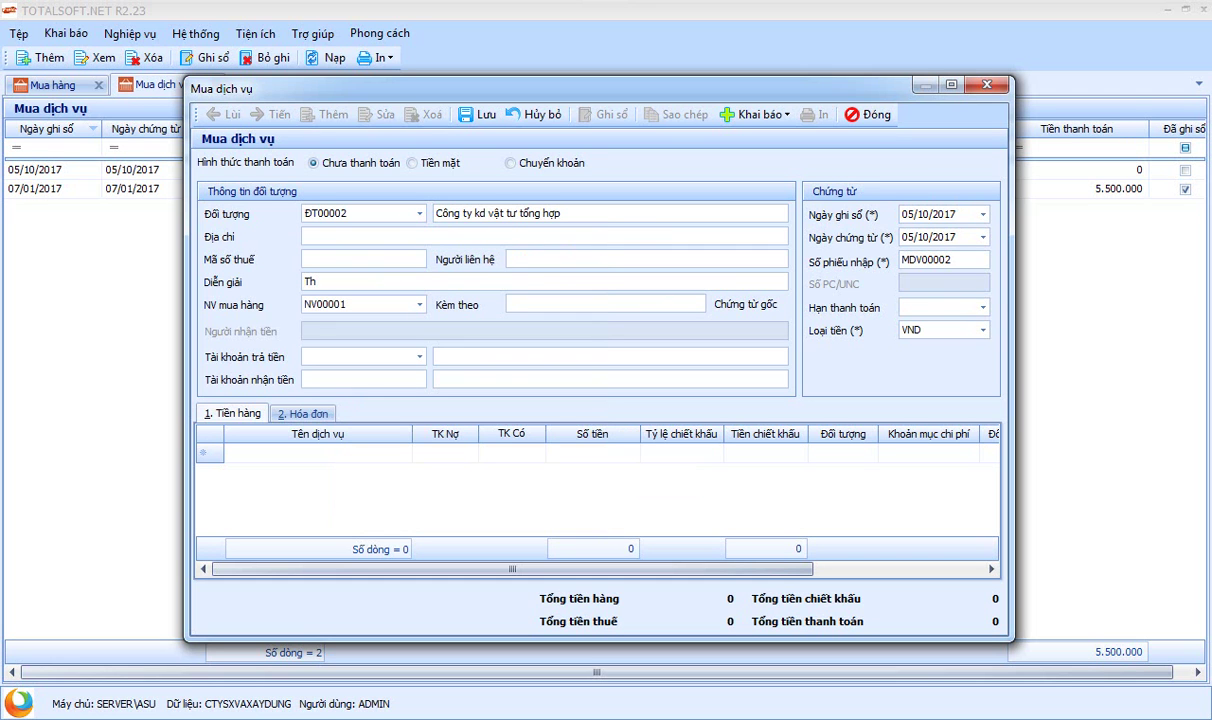
type("anh toán tiền ")
type("Thầu ")
type("phu")
key("Tab")
key("Delete")
Step: Set the voucher's Ngày ghi sổ and Ngày chứng từ to 09/01/2017
key("Tab")
key("Tab")
key("Tab")
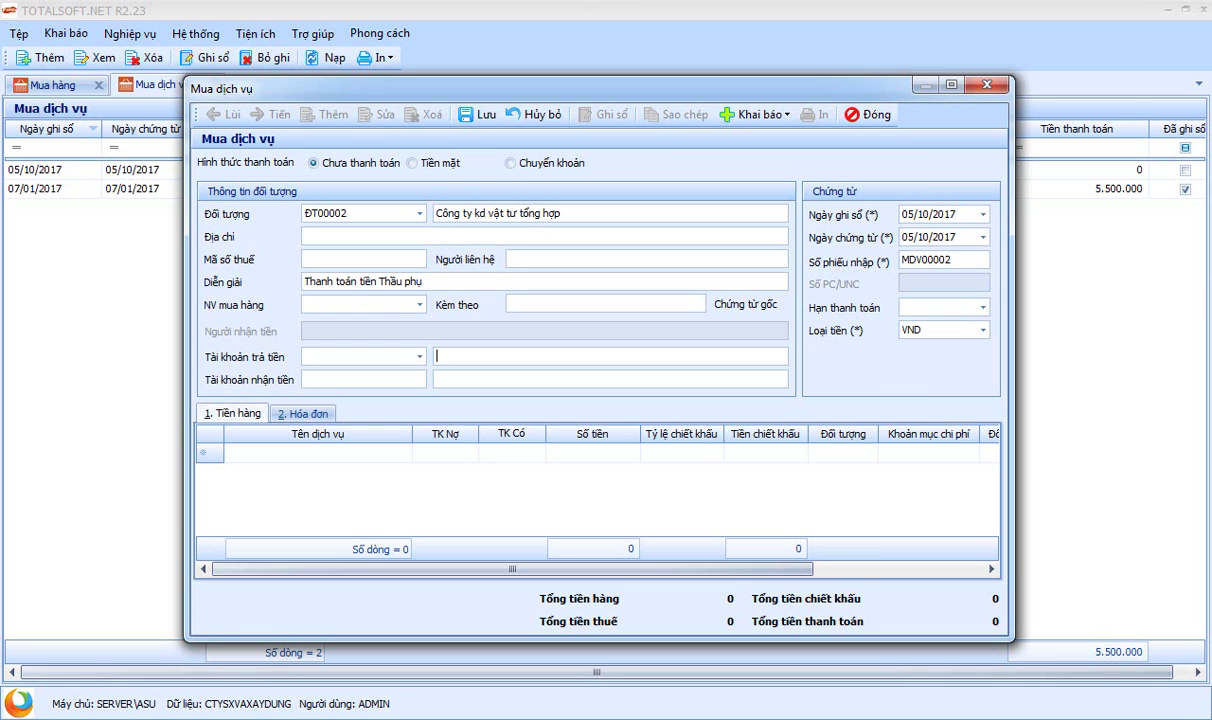
key("Tab")
type("09012004")
key("Tab")
type("10")
key("shift+Tab")
type("09012017")
key("Tab")
key("Tab")
key("Tab")
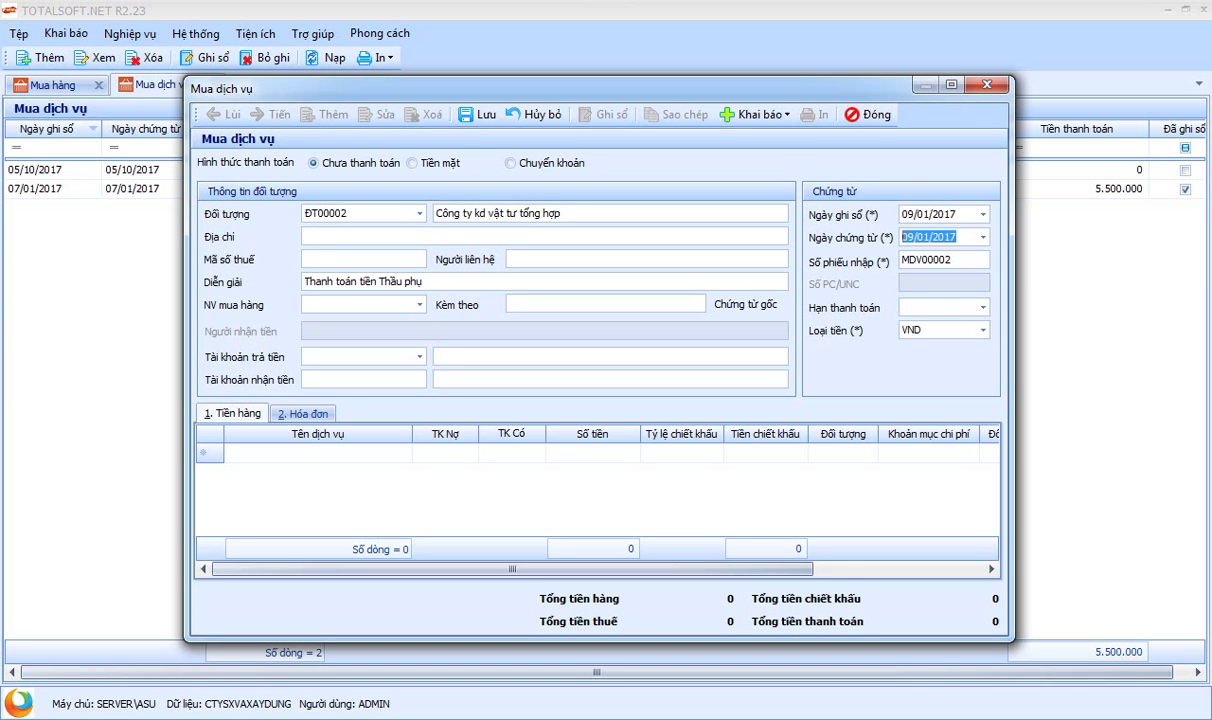
Step: Start the first detail line with the Tên dịch vụ "Nghiệm thu phần công trình thuê B phụ"
left_click(318, 452)
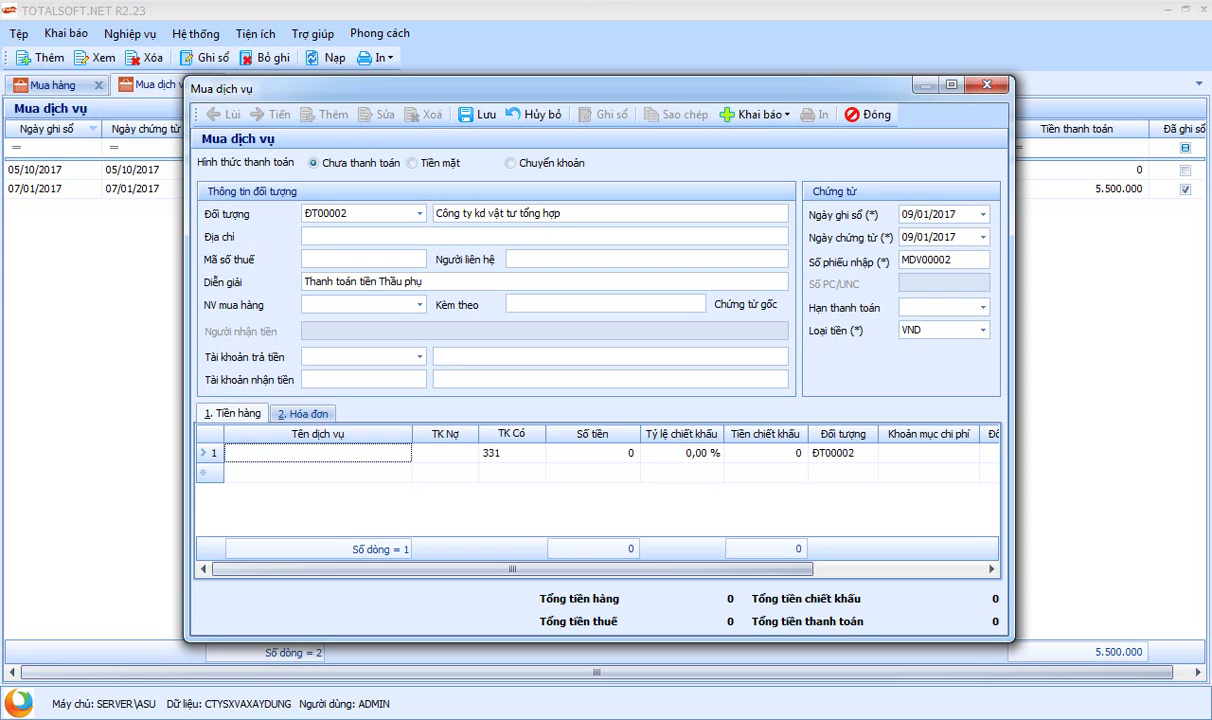
type("Nghiệp")
type(" thu phần công trình")
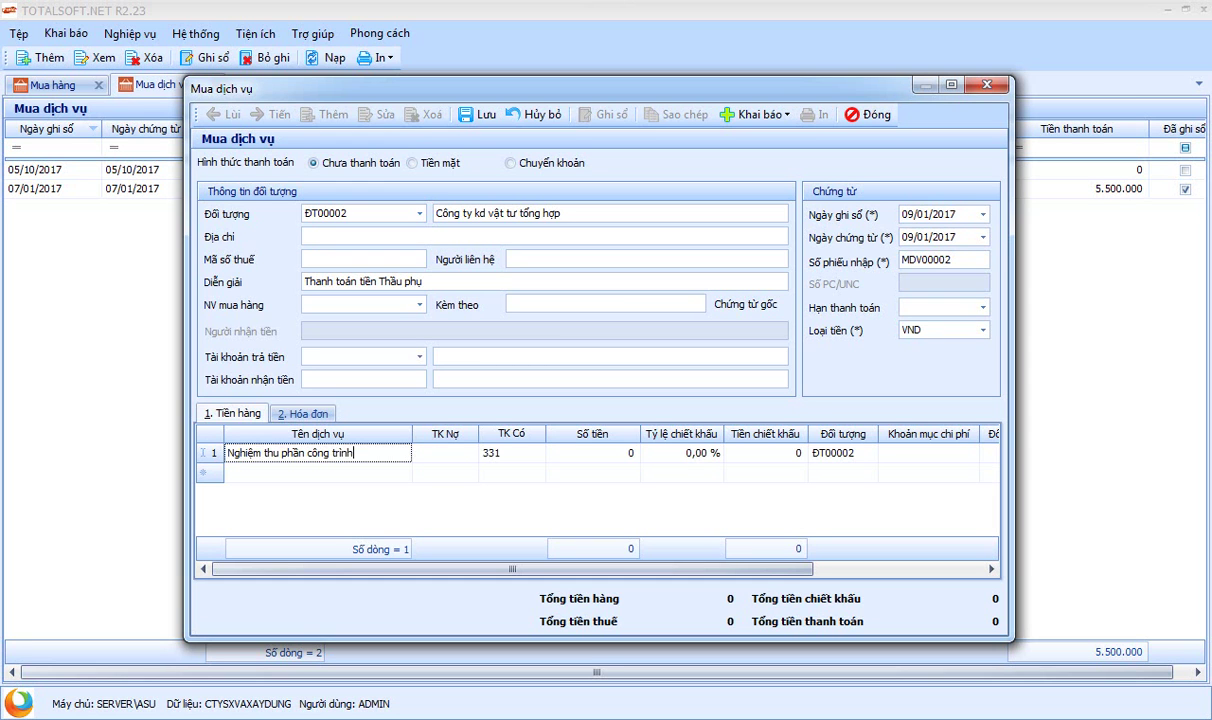
key("BackSpace")
type("thue")
type(" B phu")
Step: Set the subcontract line's TK Nợ to 1542 and its Số tiền to 500.000.000
key("Tab")
type("1542")
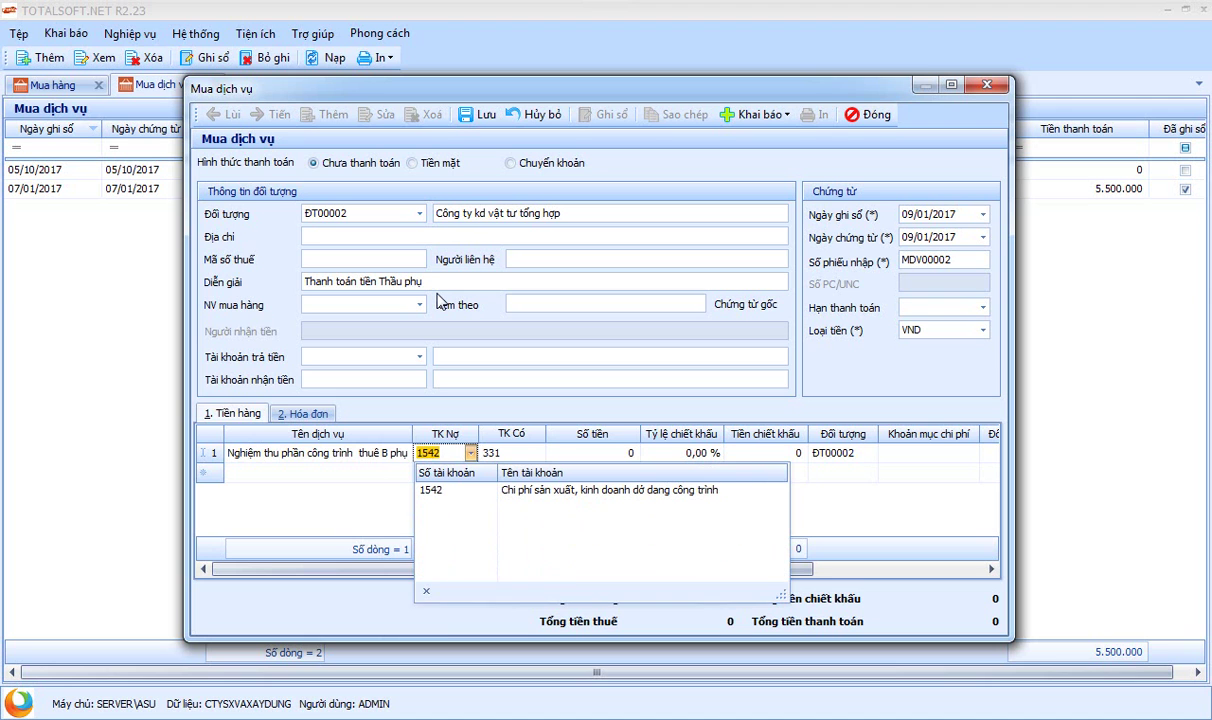
key("BackSpace")
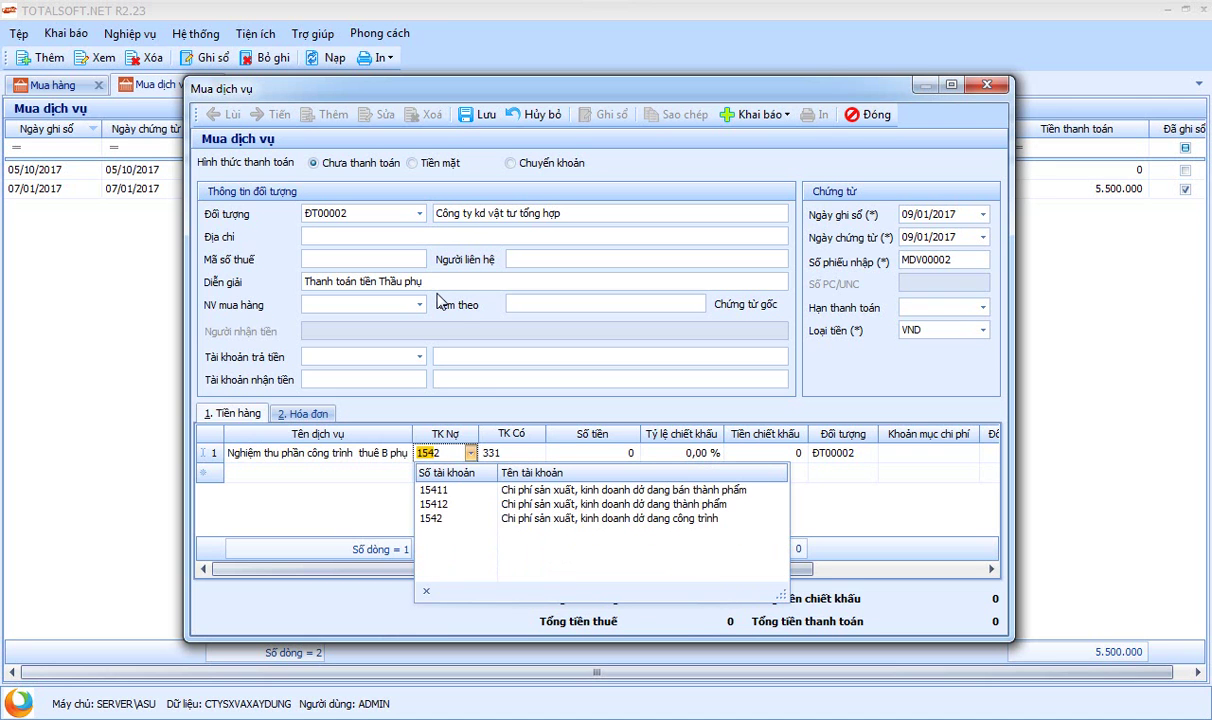
left_click(472, 518)
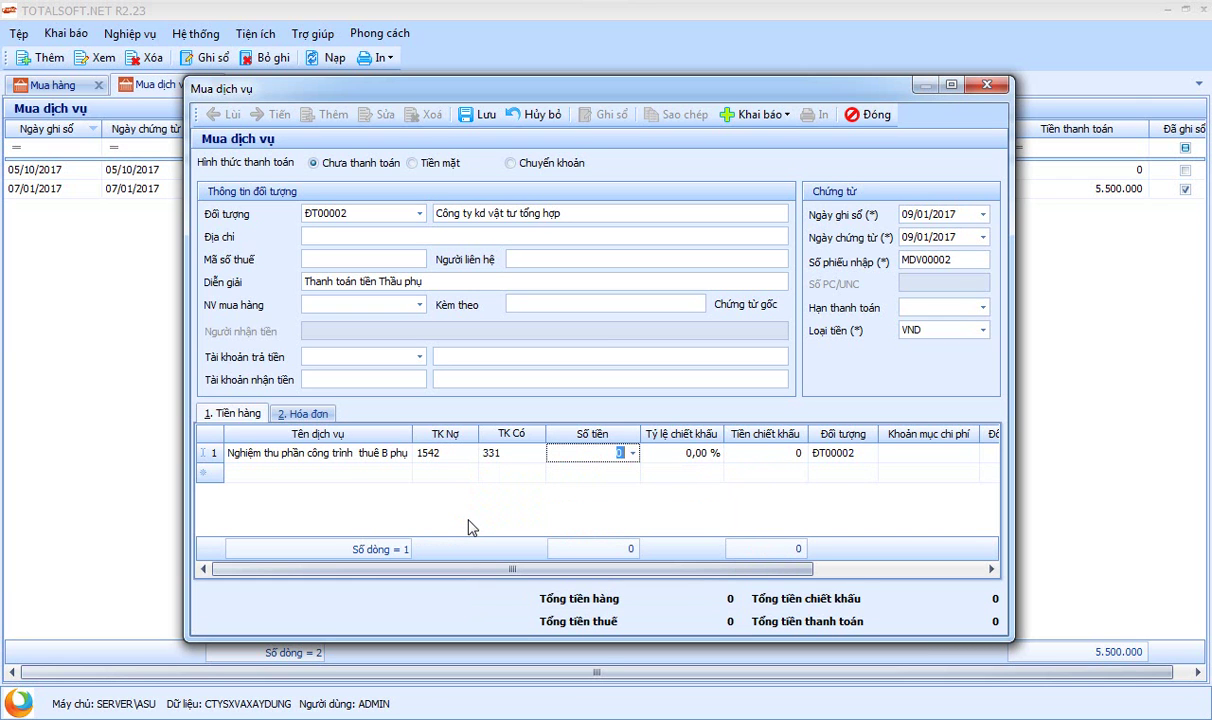
type("500.000.000")
key("Tab")
key("Tab")
key("Tab")
key("Tab")
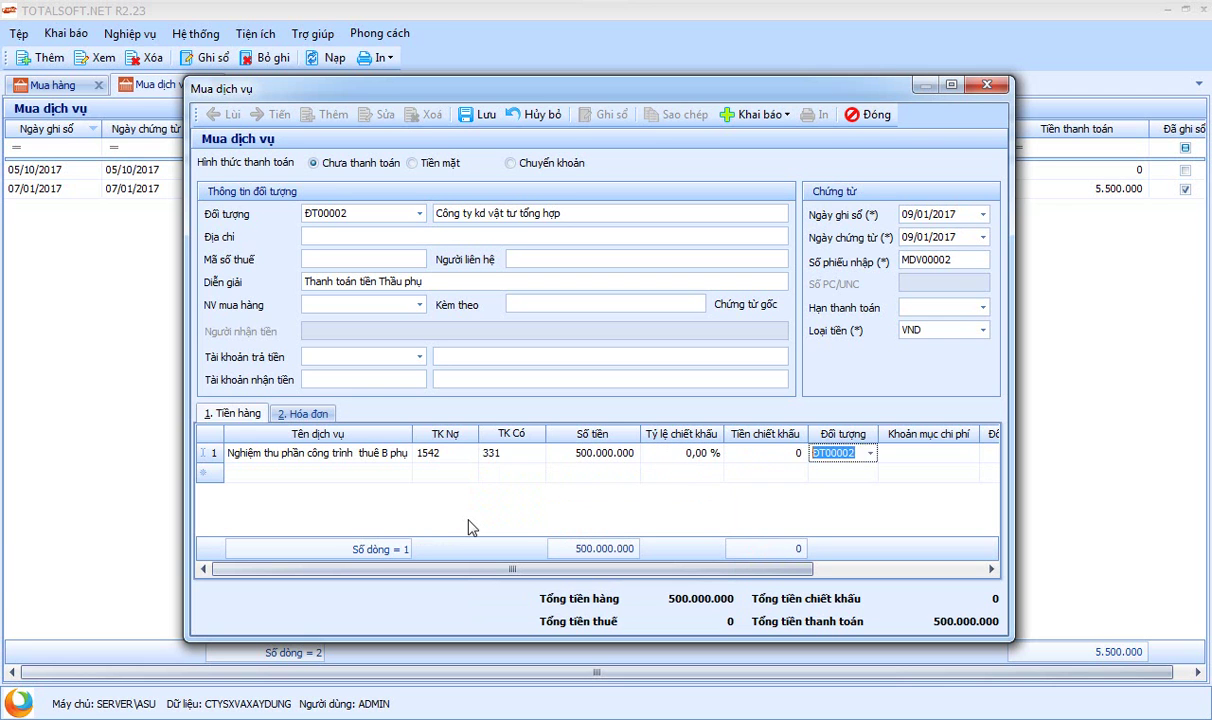
Step: Choose TP as the subcontract line's Khoản mục chi phí and change it to NCTT
left_click(970, 453)
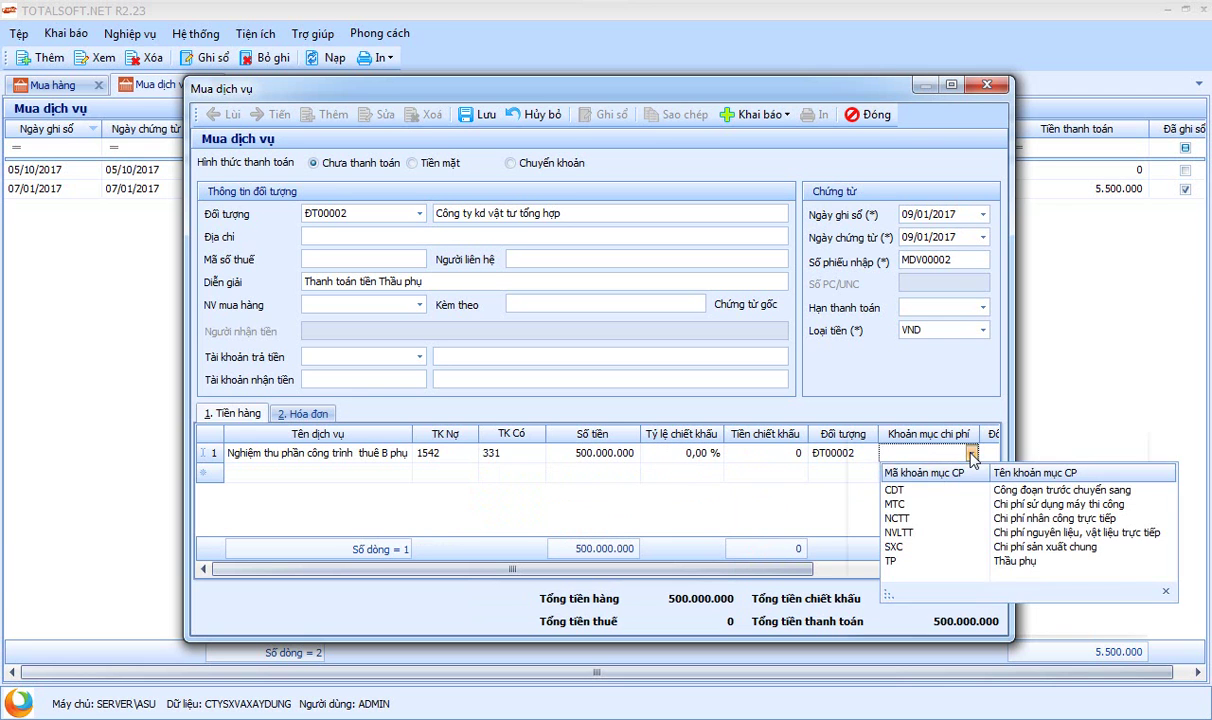
left_click(933, 567)
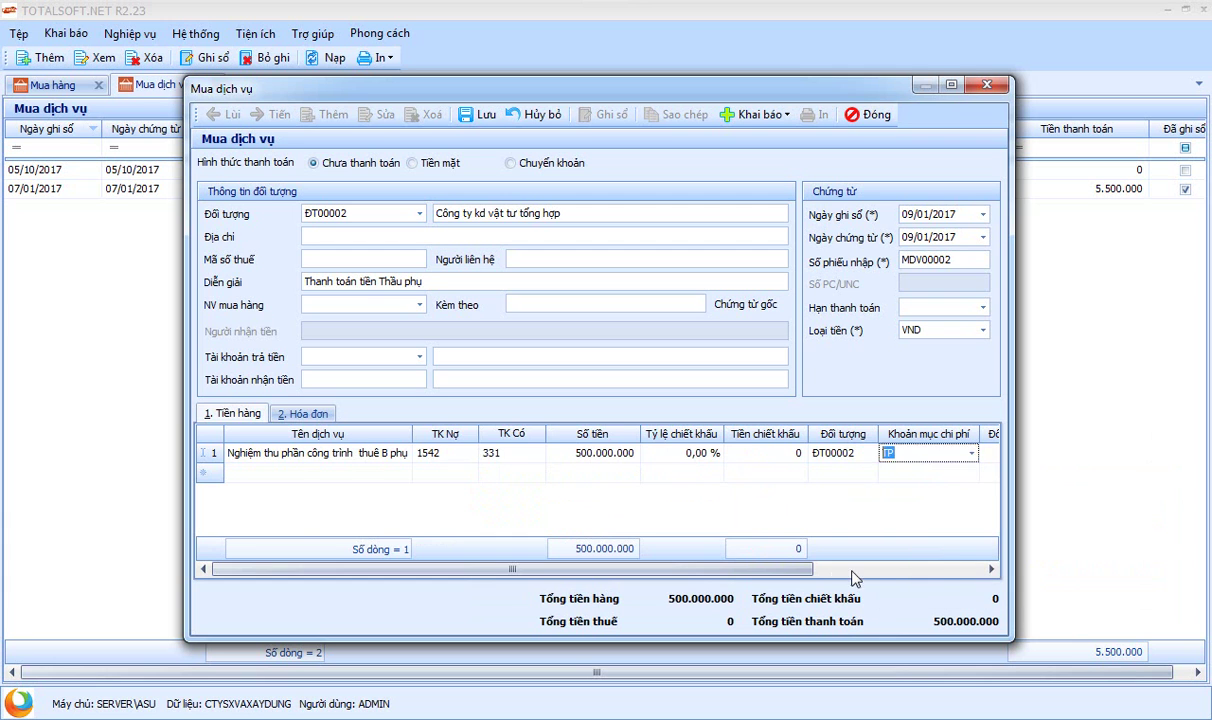
left_click_drag(803, 573, 983, 572)
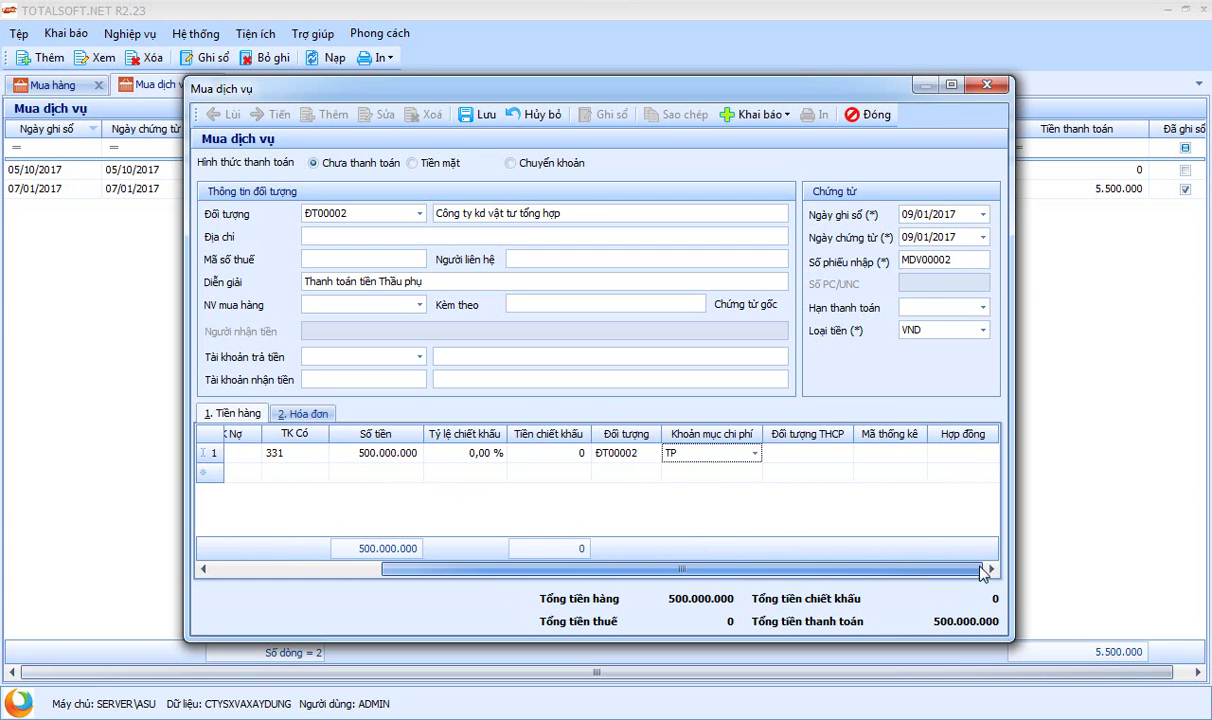
left_click(756, 454)
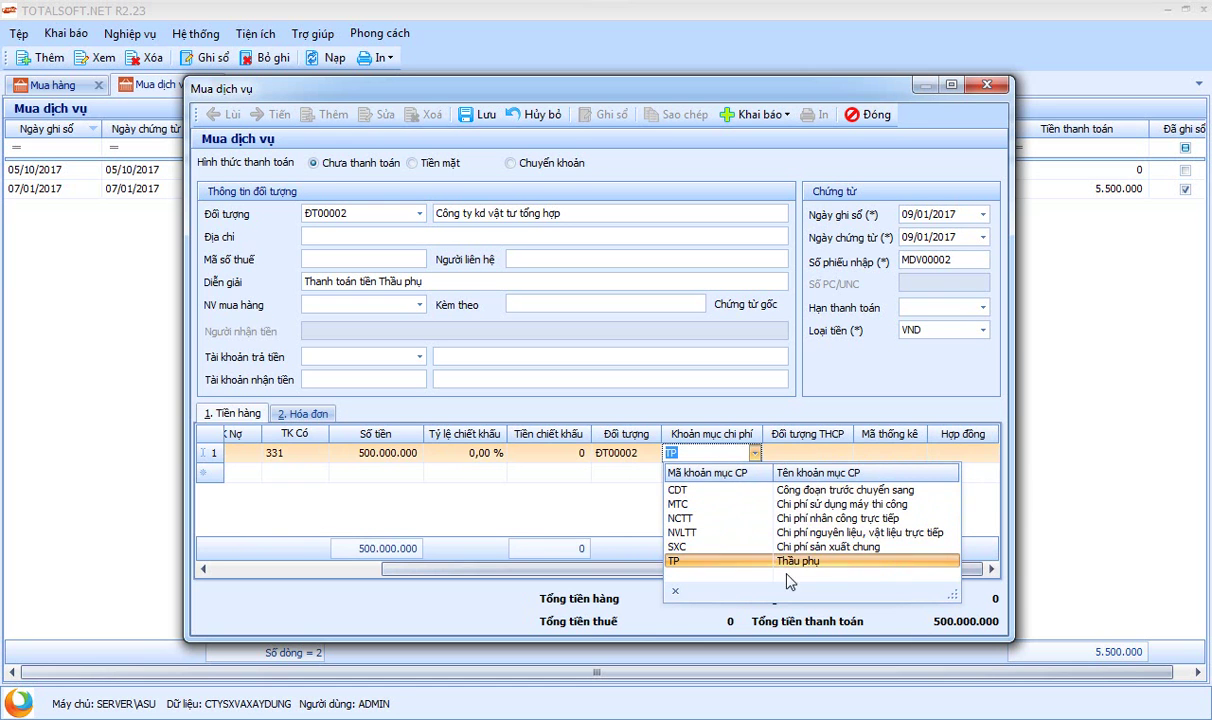
left_click(785, 518)
key("Tab")
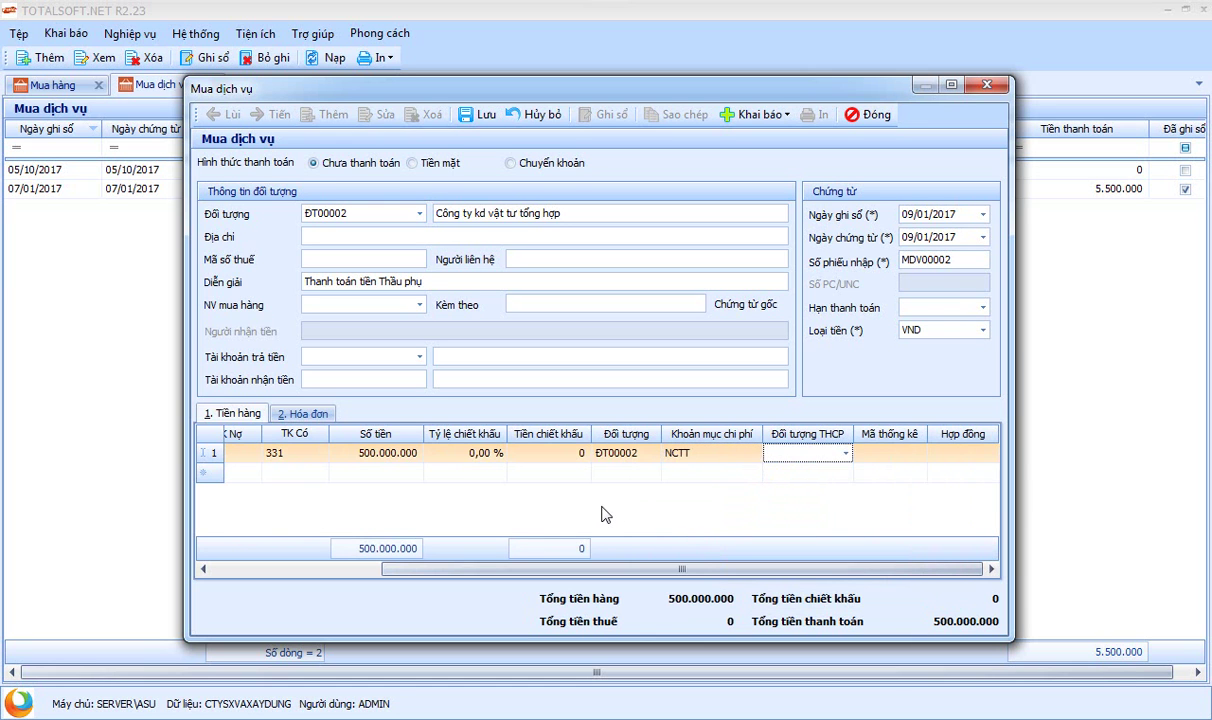
Step: Set the subcontract line's Đối tượng THCP to CT01, Công trình đập phà lài
left_click(843, 453)
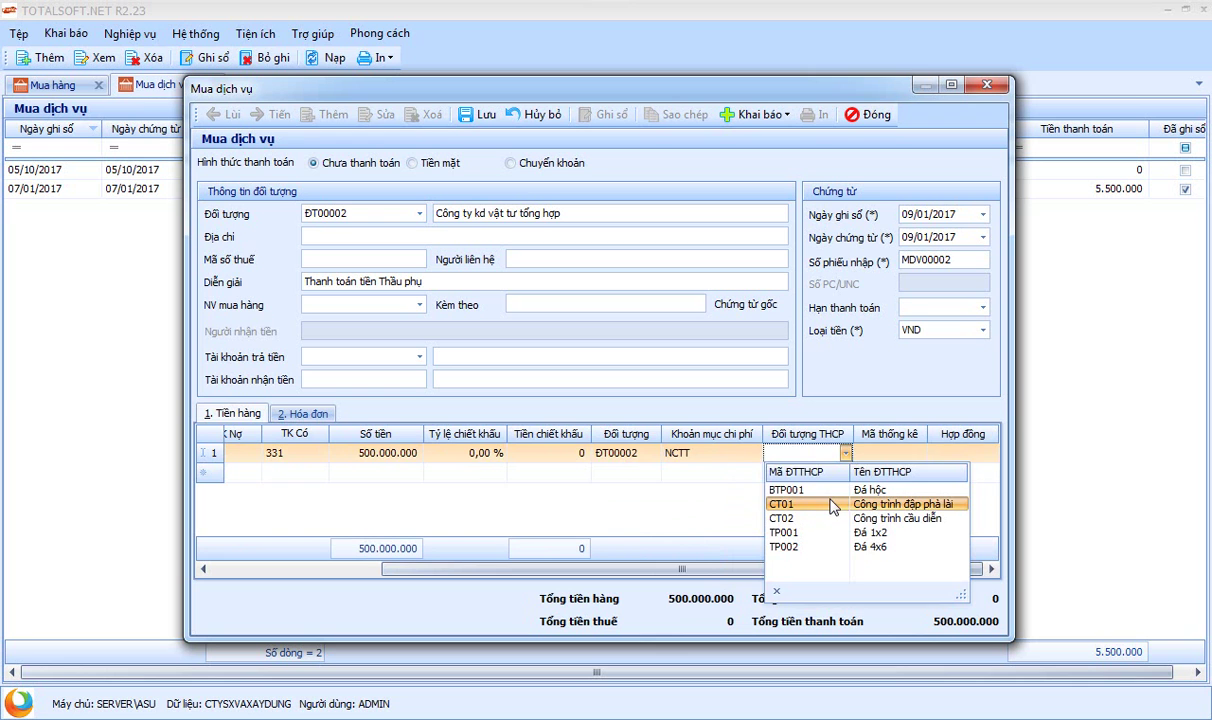
left_click(830, 505)
key("Tab")
key("Tab")
key("Tab")
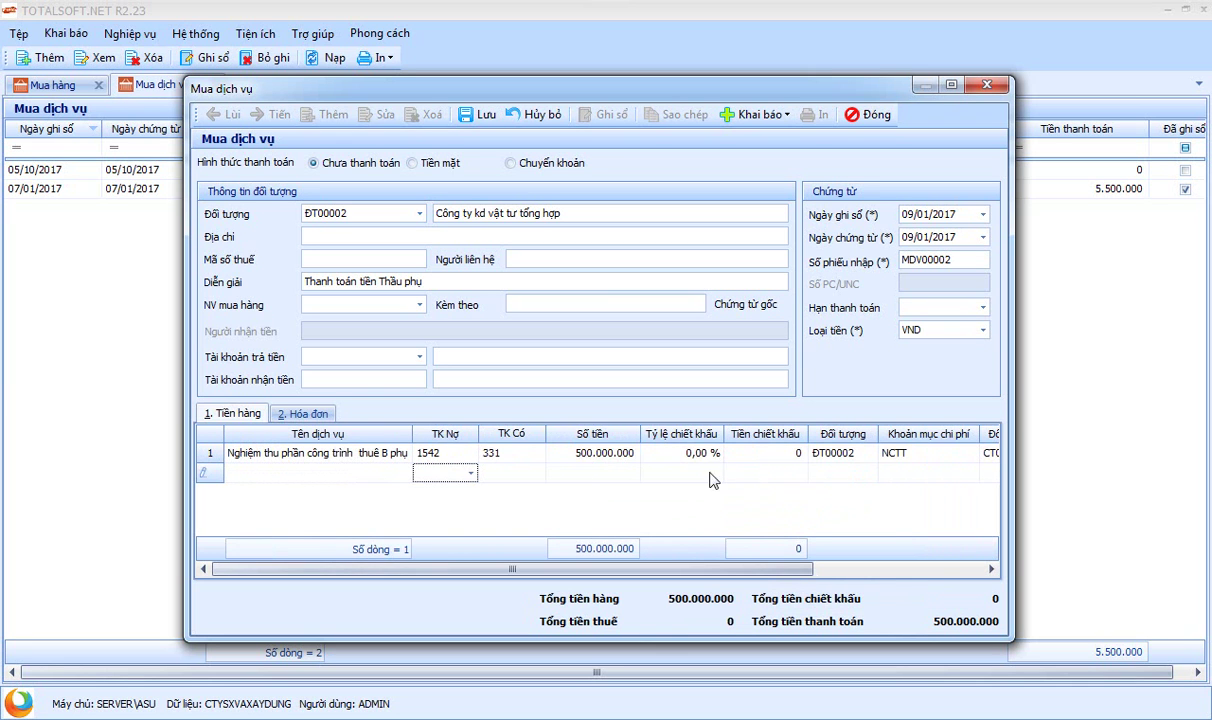
Step: Set the Thuế suất of the subcontract's invoice line to 10%
left_click(303, 413)
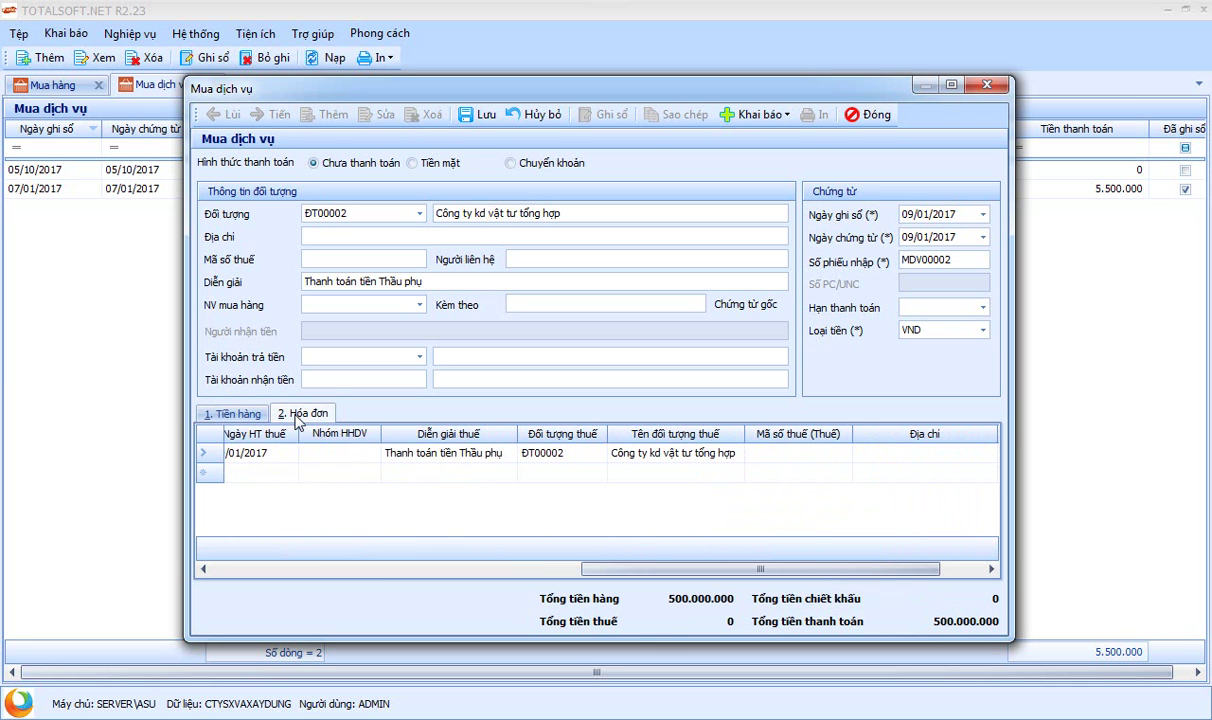
left_click(310, 568)
left_click(268, 452)
key("Tab")
key("Tab")
key("Tab")
key("shift+Tab")
type("10")
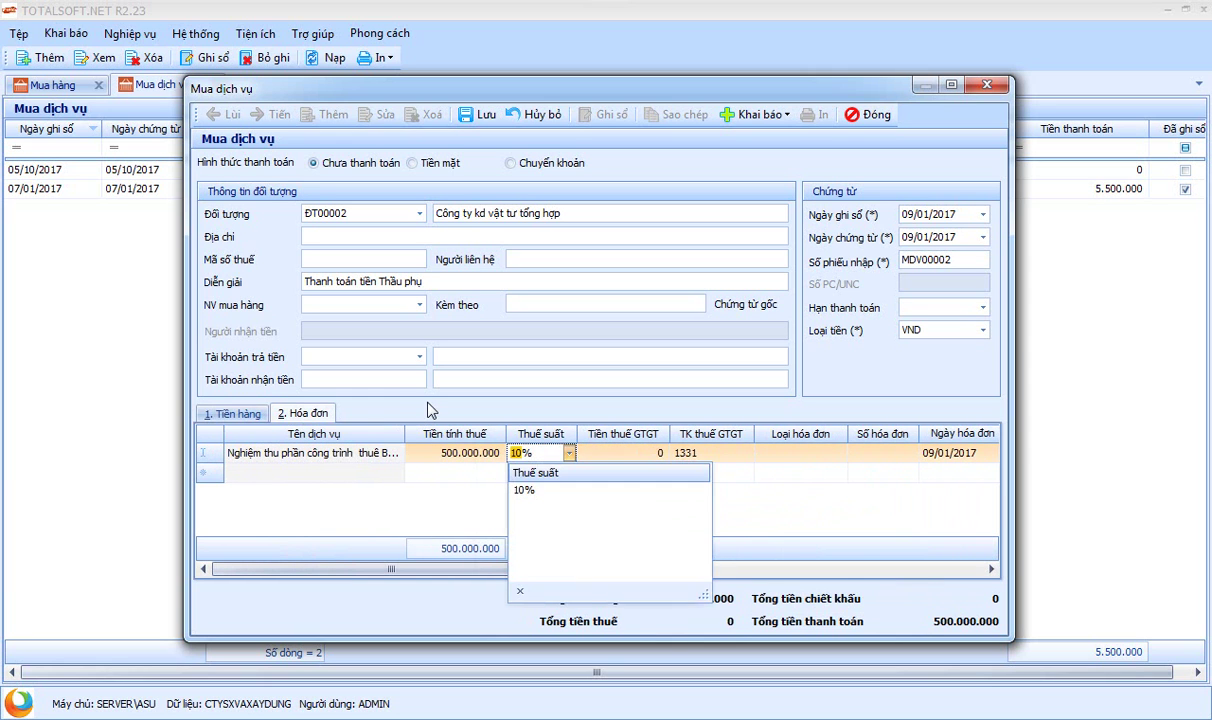
key("Tab")
key("Tab")
key("Tab")
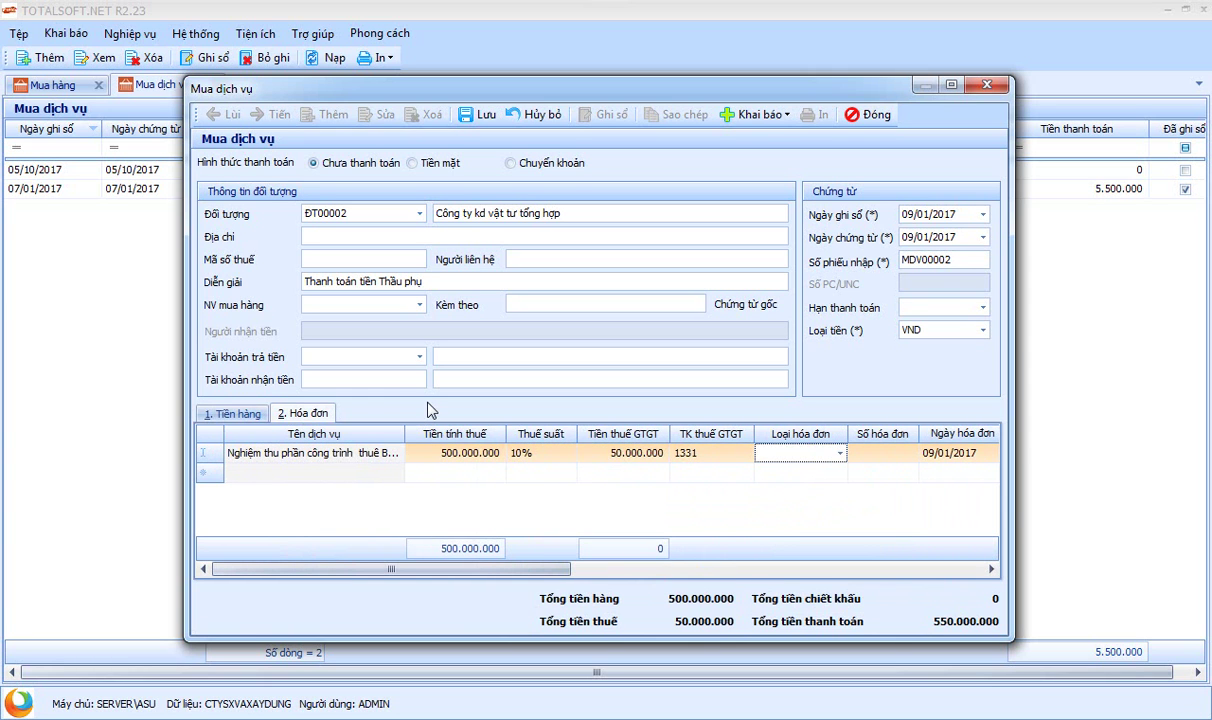
Step: Set the subcontract invoice's Loại hóa đơn to Hóa đơn GTGT and its Số hóa đơn to 0456123
left_click(776, 452)
left_click(808, 503)
key("Tab")
type("0456123")
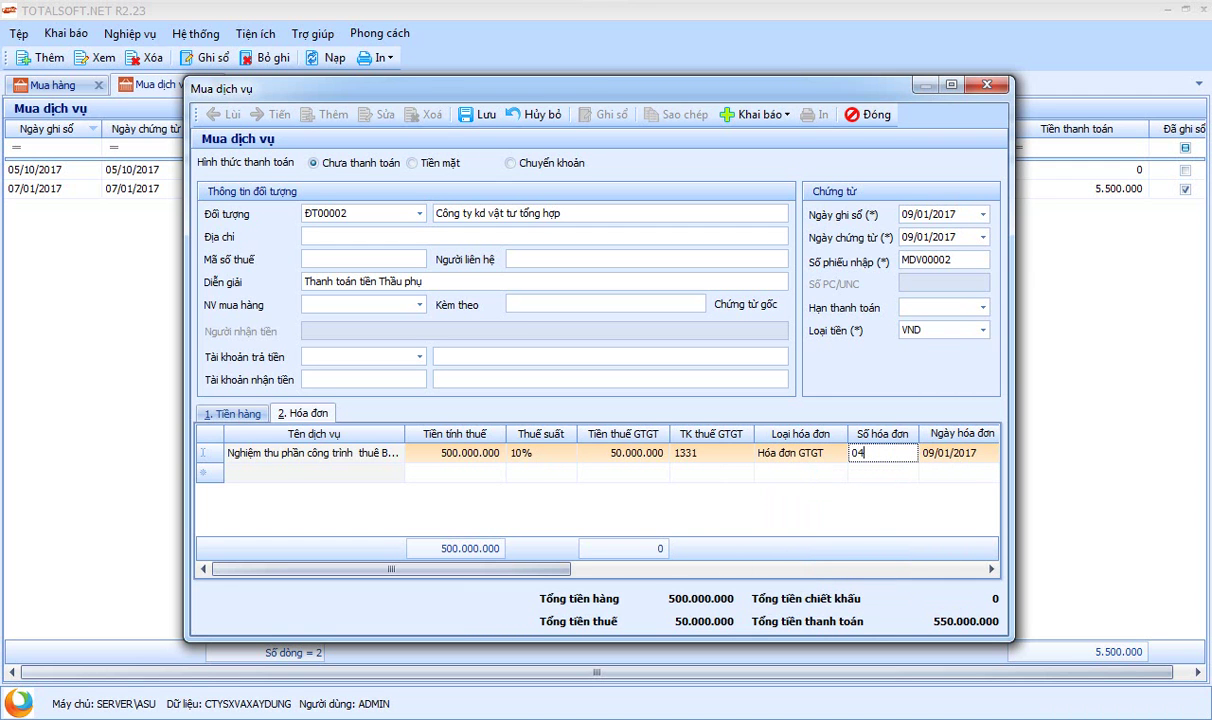
key("Tab")
key("Tab")
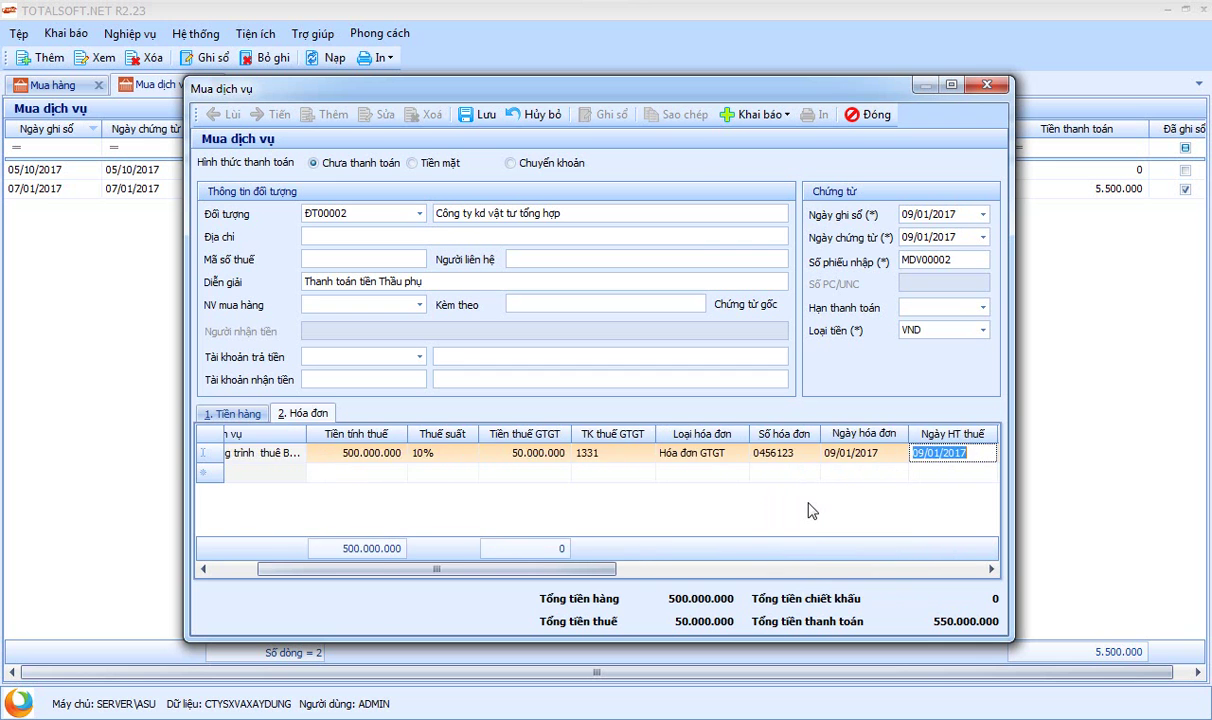
Step: Set the subcontract invoice's Nhóm HHDV to group 1, goods and services used solely for VAT-taxable business
key("Tab")
left_click(950, 452)
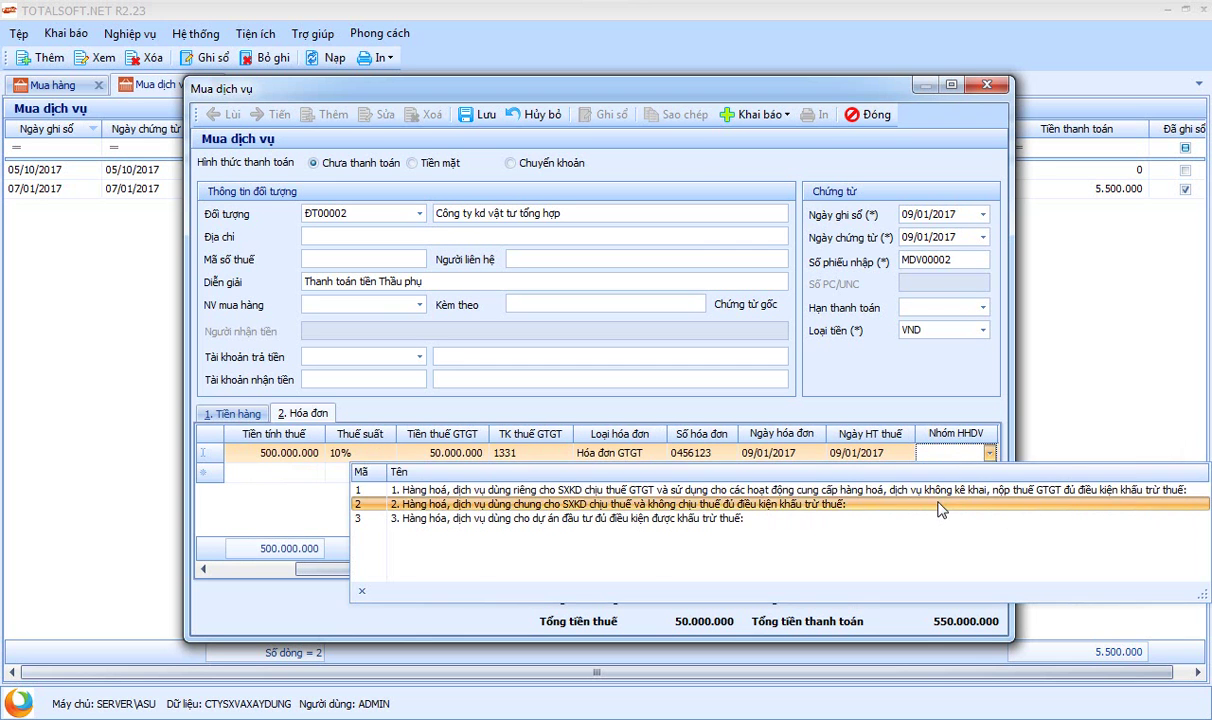
left_click(900, 487)
key("Tab")
key("Tab")
key("Tab")
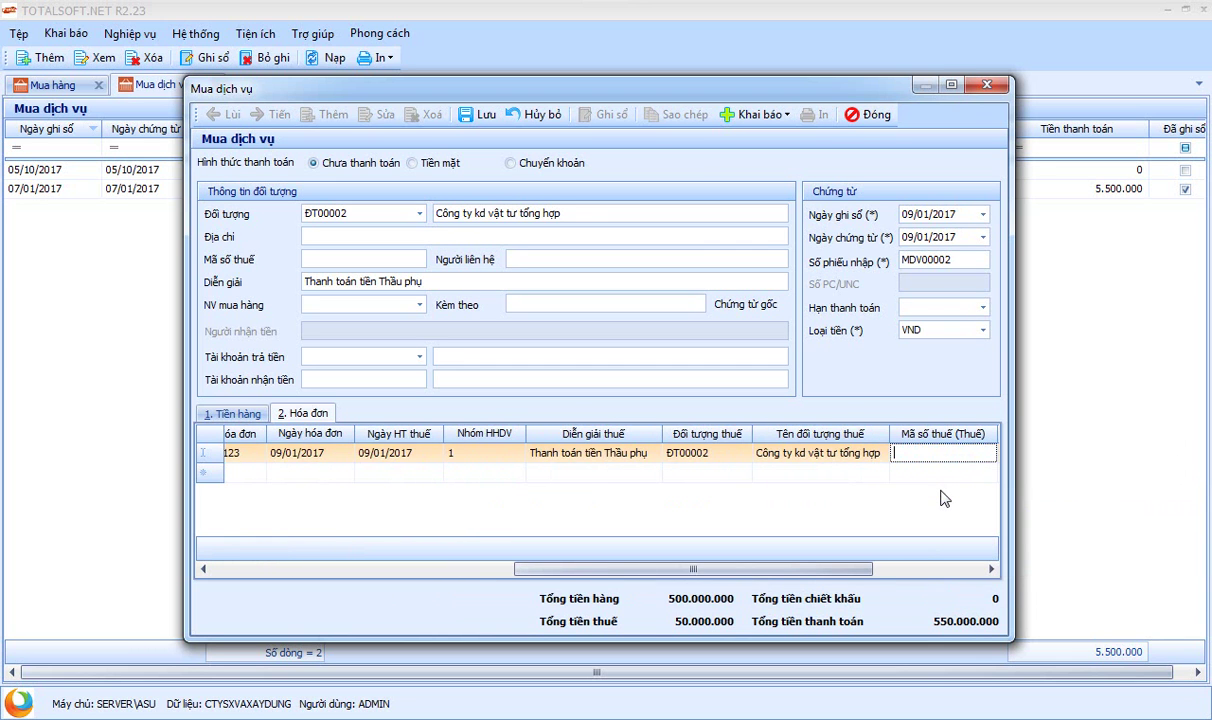
Step: Save and close the subcontract voucher, and close the Mua dịch vụ and Mua hàng views
left_click_drag(760, 574, 326, 568)
left_click(480, 115)
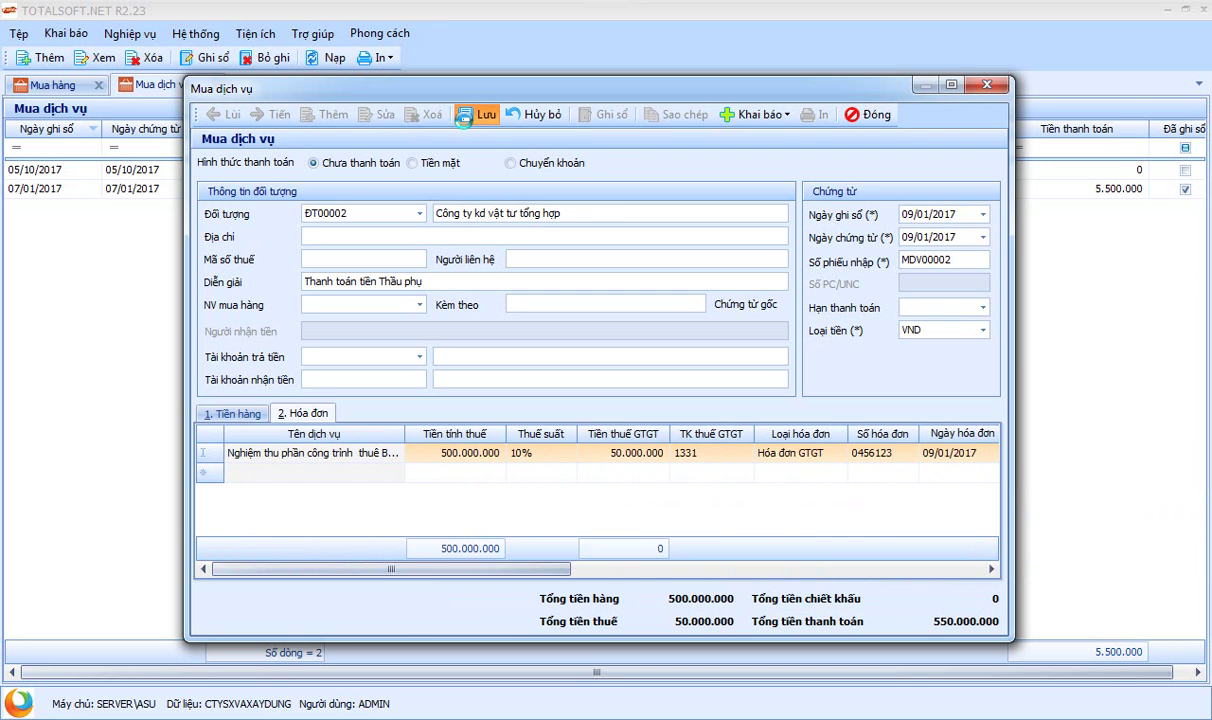
left_click(870, 115)
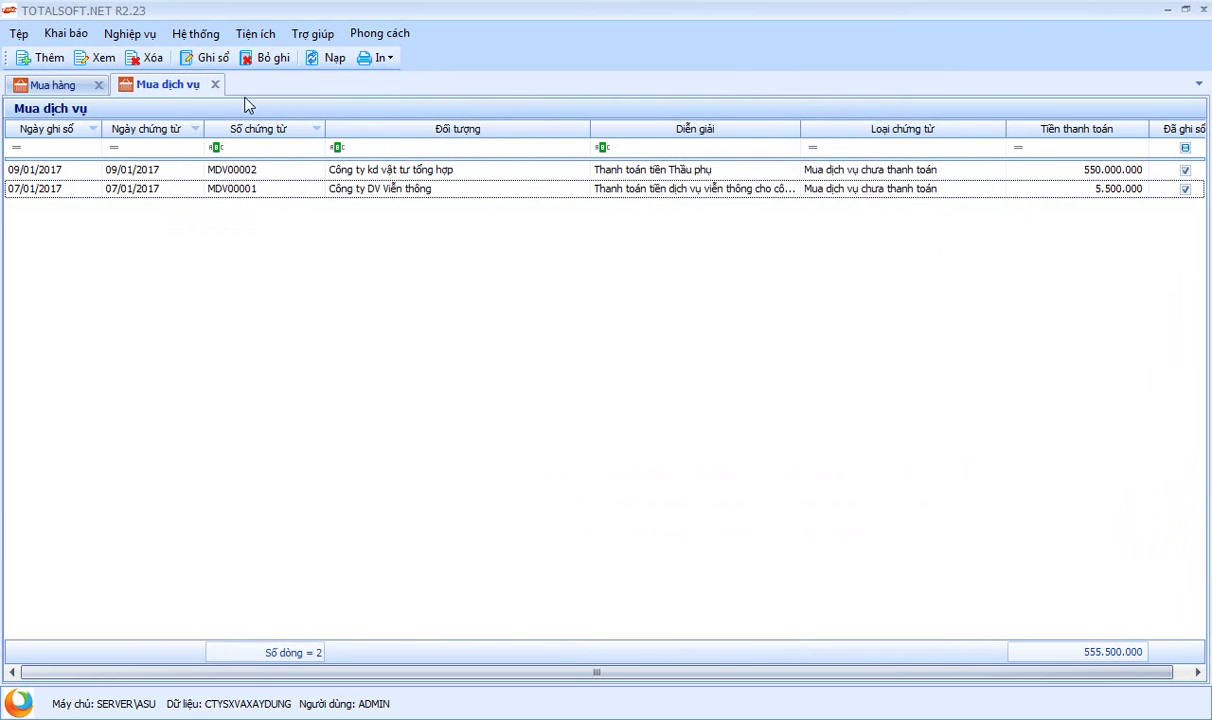
left_click(215, 86)
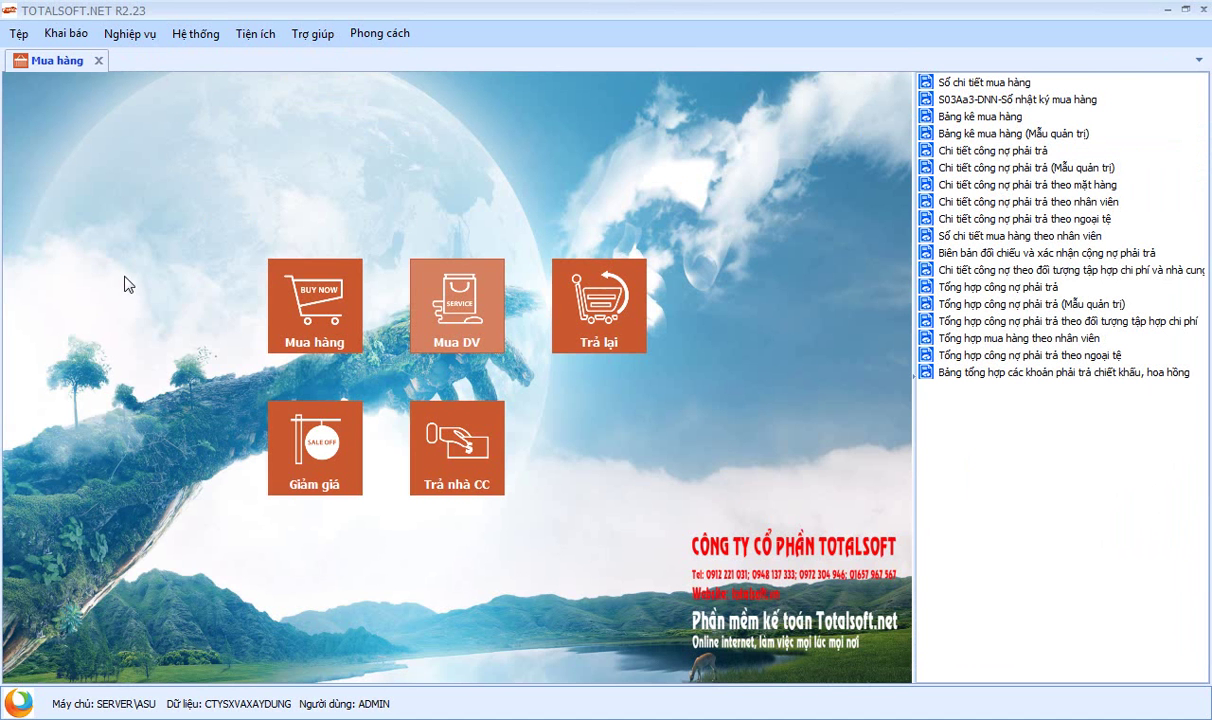
left_click(98, 61)
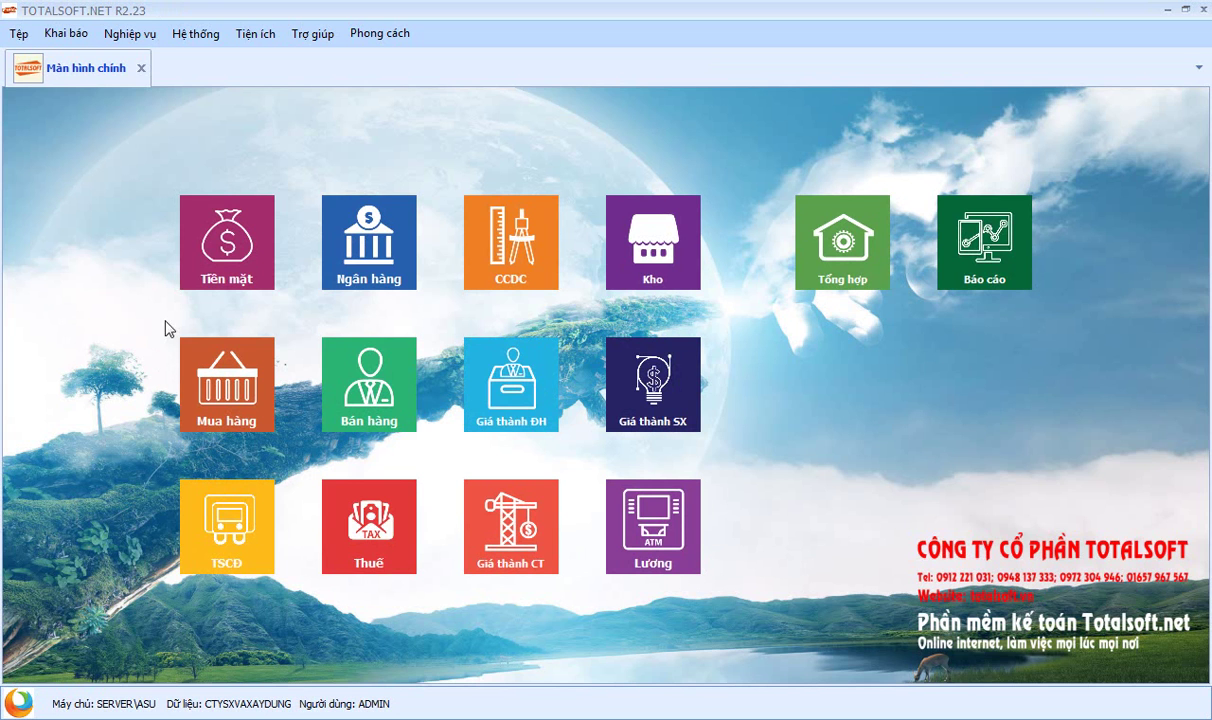
Step: Review the Bộ máy tính record in the Công cụ dụng cụ catalogue and close the catalogue without changes
left_click(77, 34)
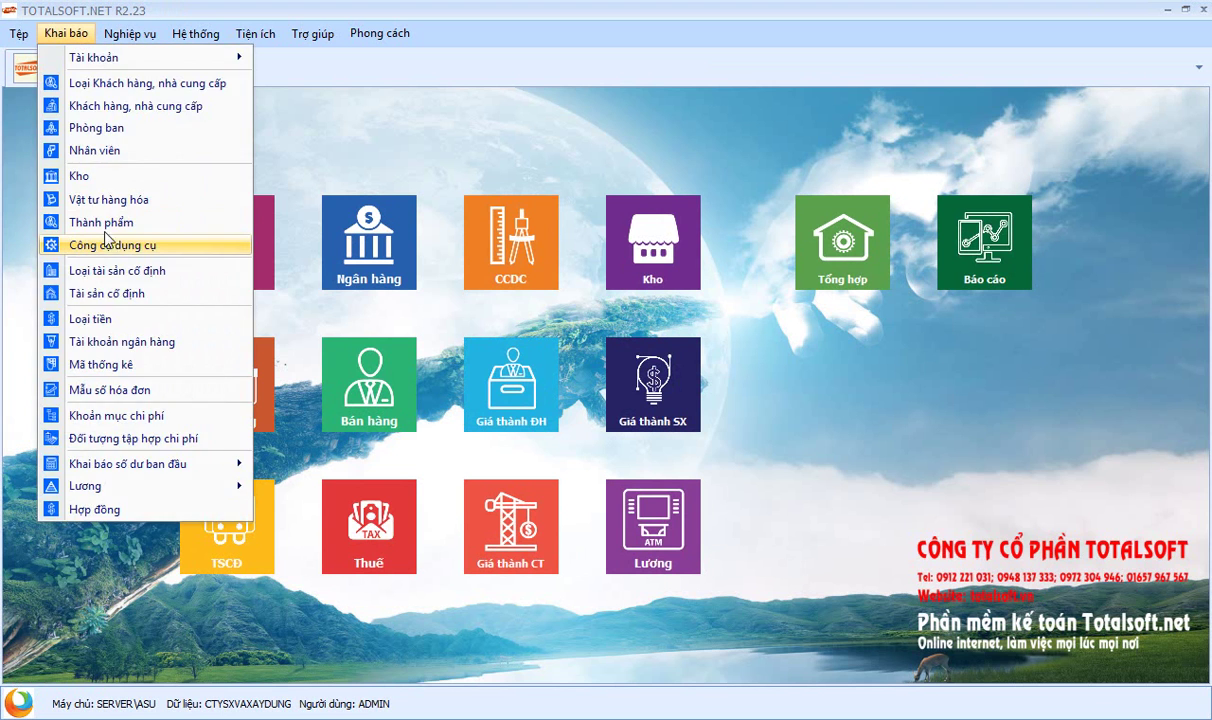
left_click(104, 240)
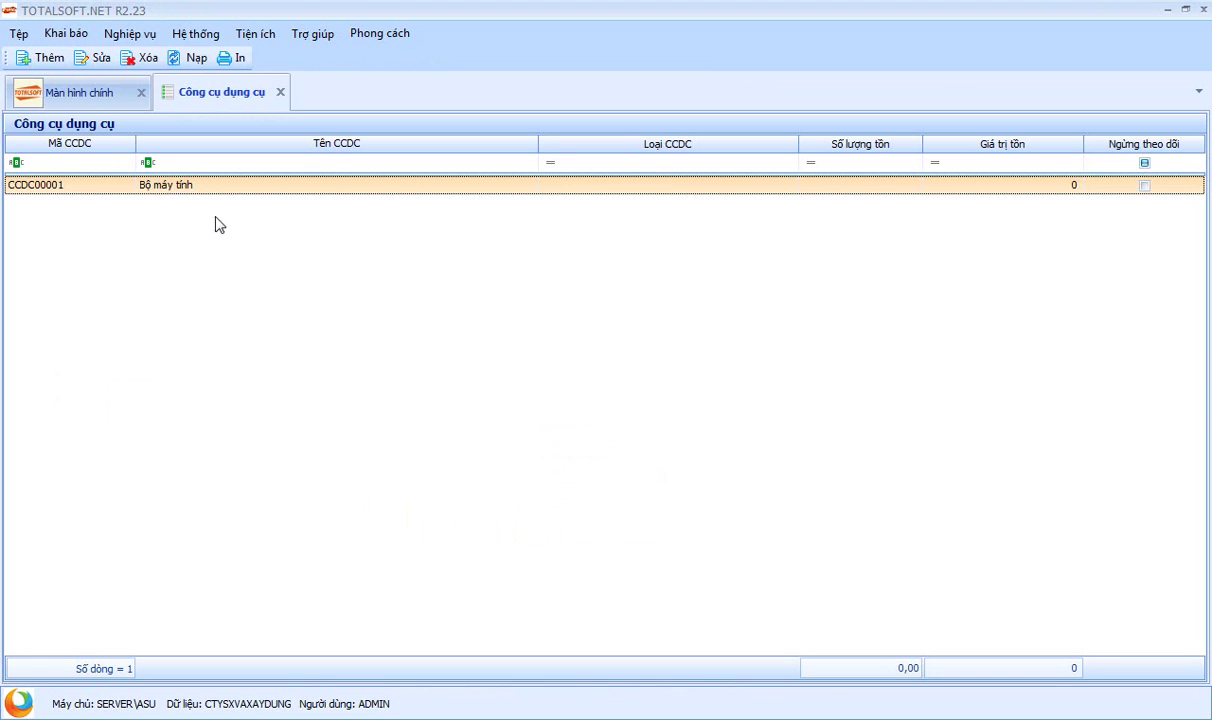
double_click(208, 186)
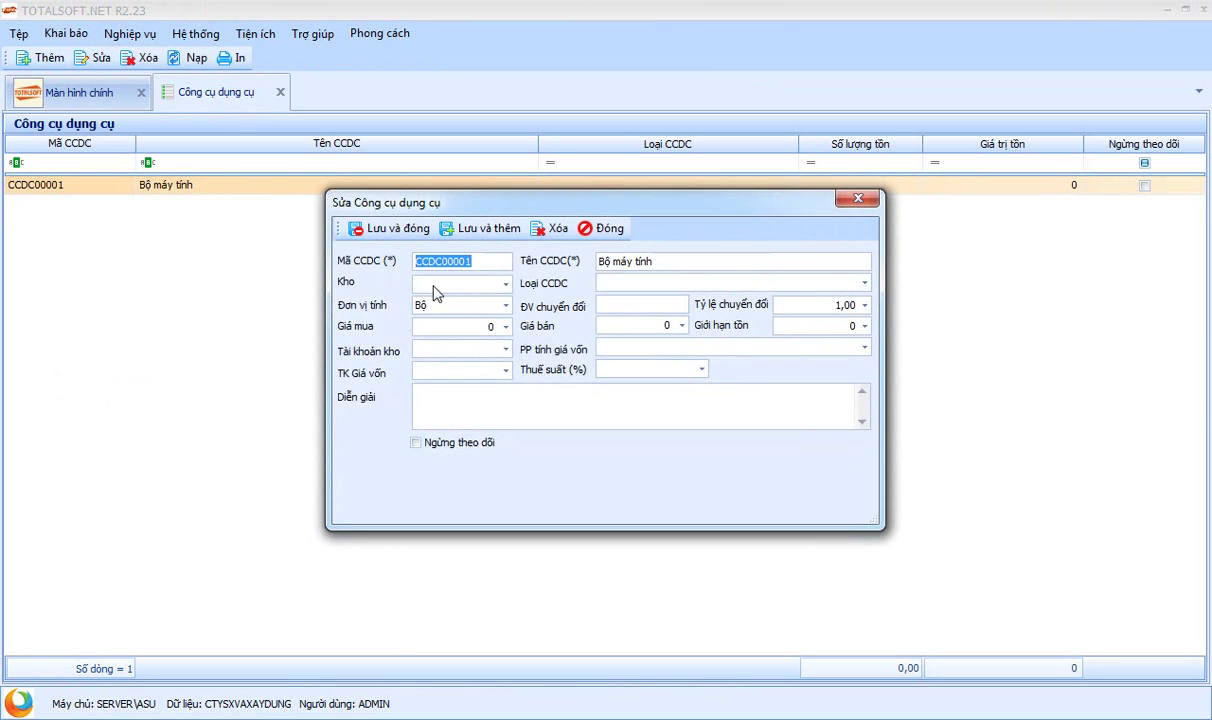
left_click(600, 229)
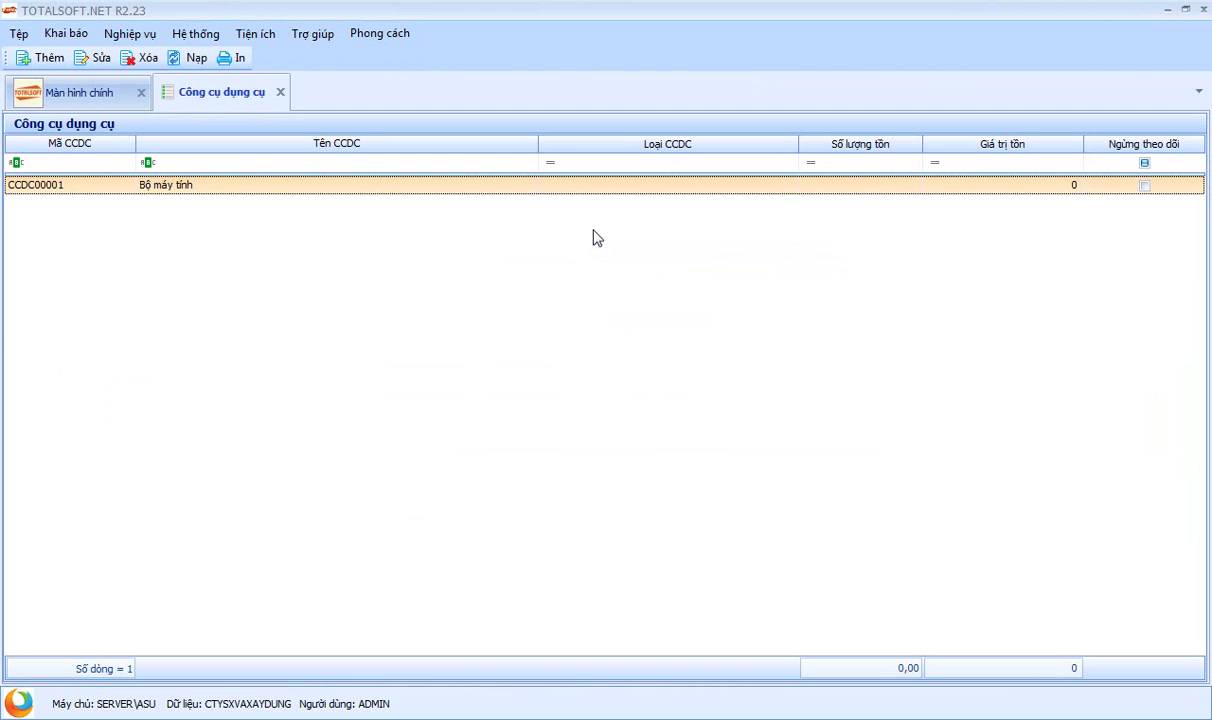
left_click(280, 92)
Step: Open the opening balances for Công cụ dụng cụ and delete all blank rows, keeping only the CCDC00001 line
left_click(66, 33)
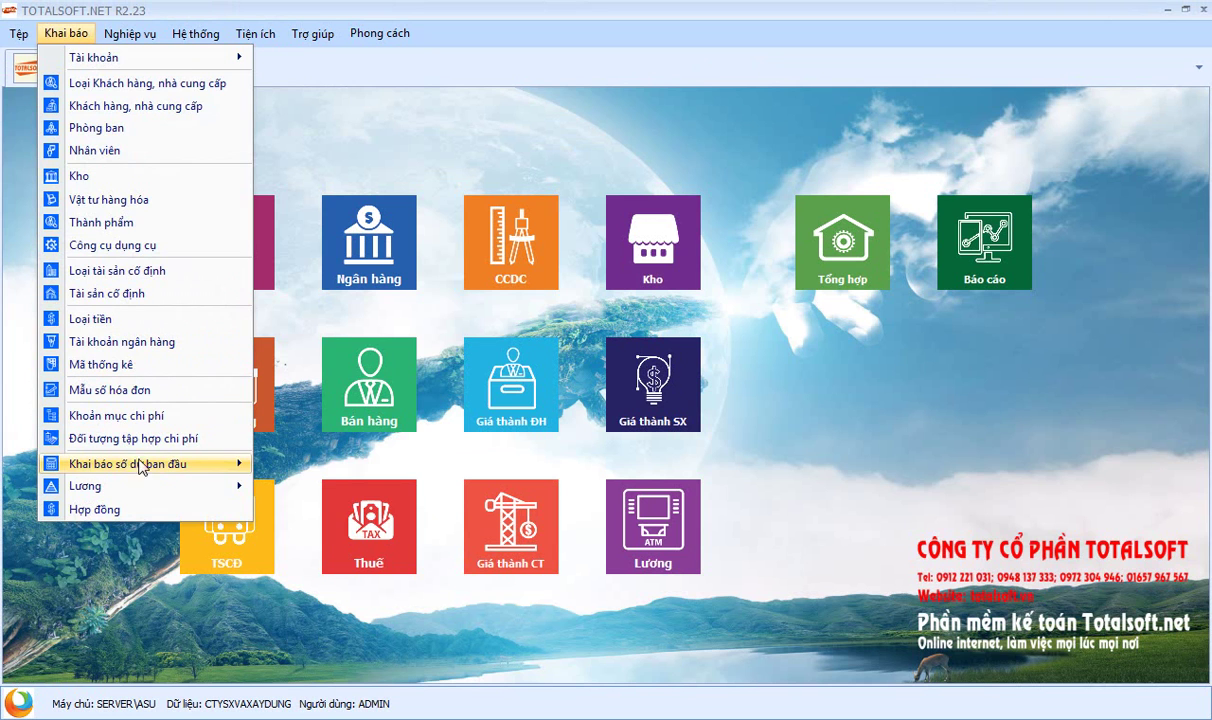
mouse_move(132, 460)
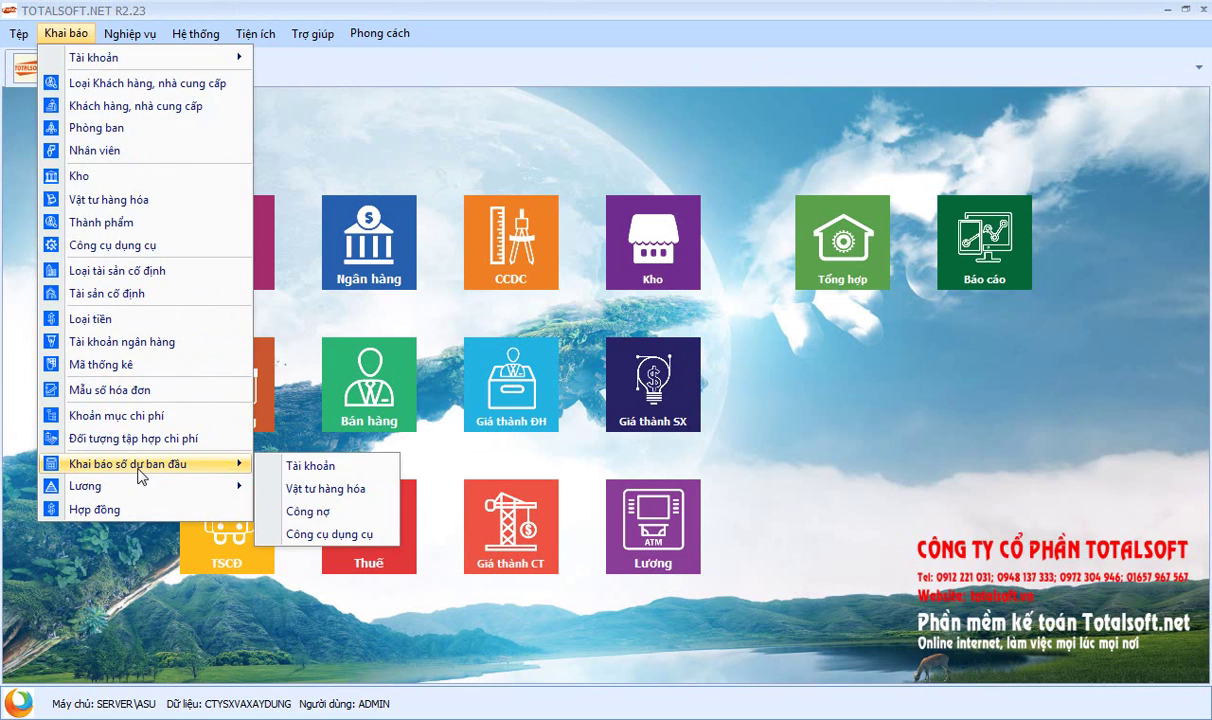
left_click(305, 533)
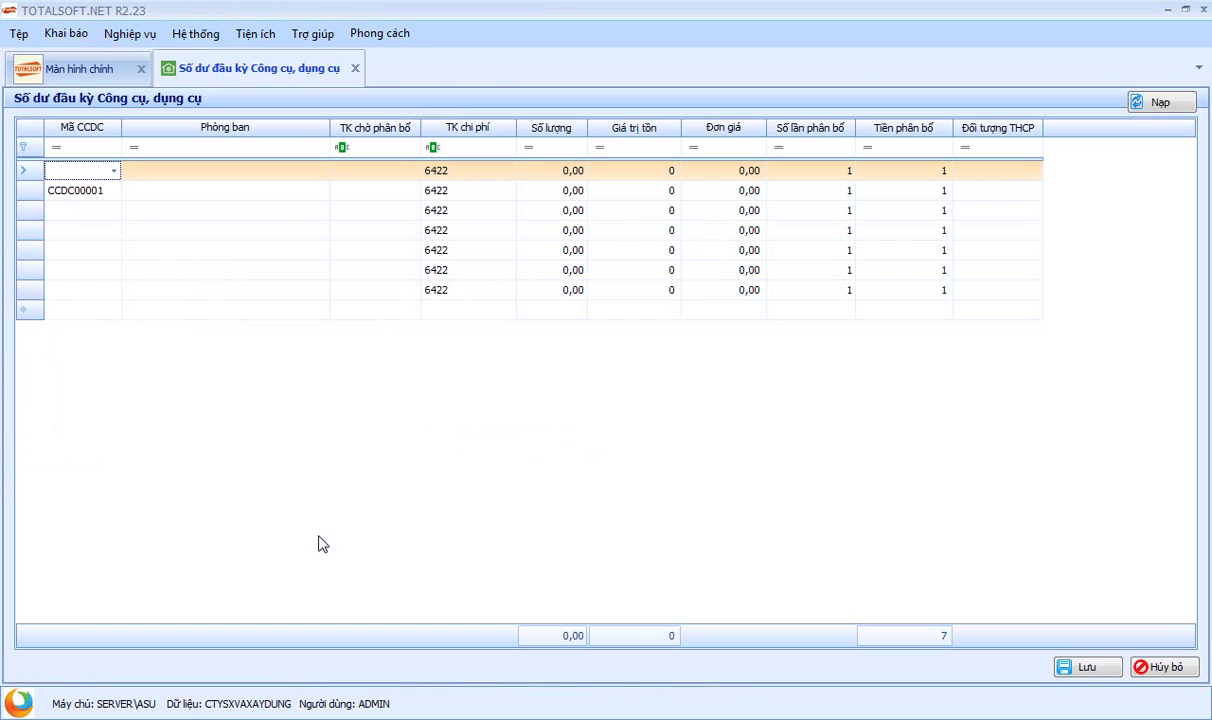
right_click(32, 176)
left_click(66, 186)
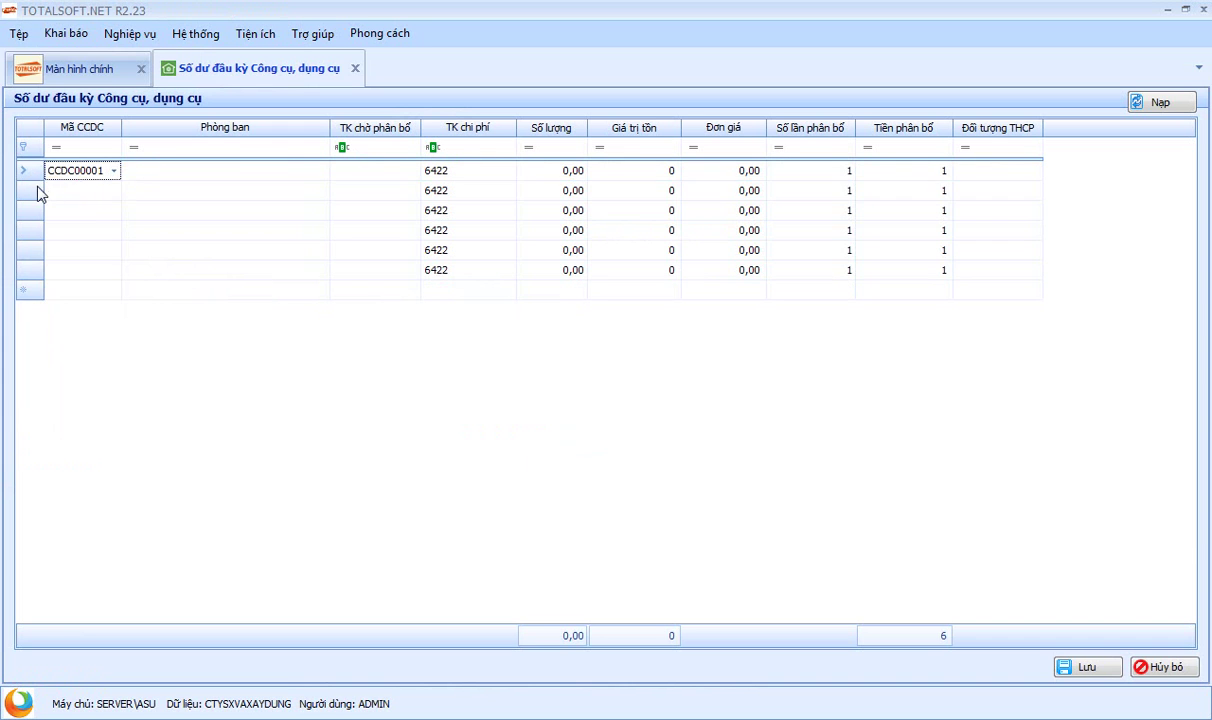
left_click(33, 289)
right_click(33, 289)
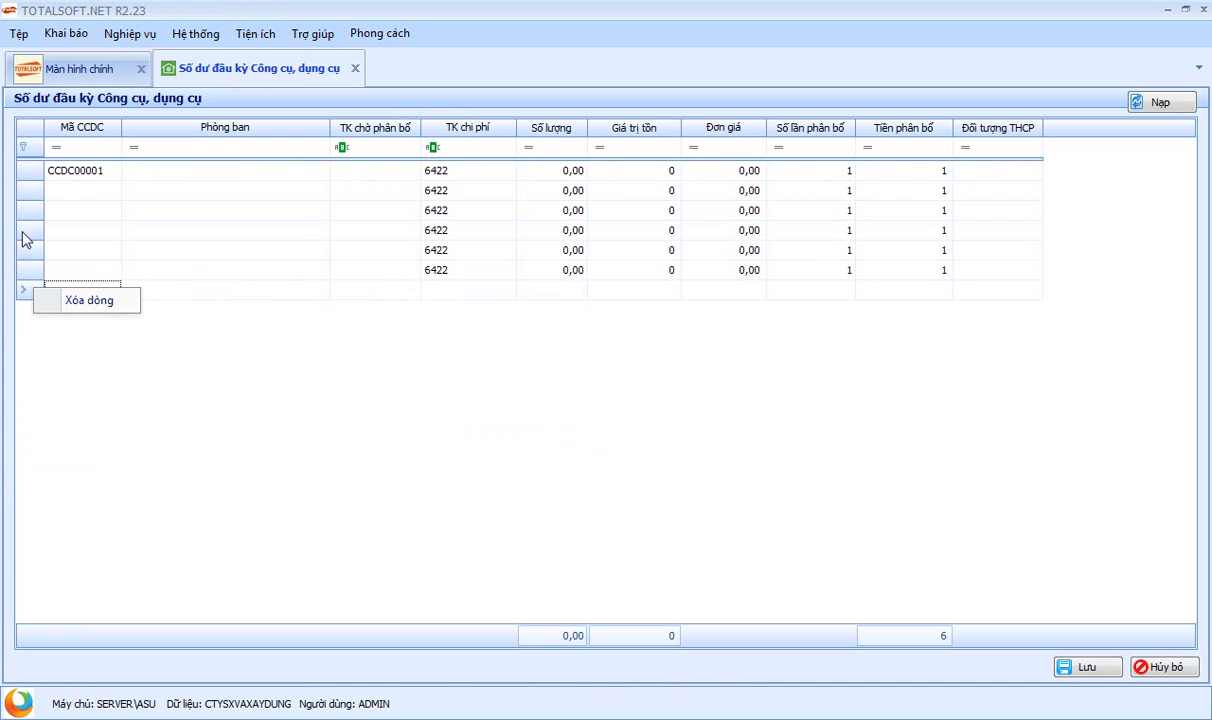
left_click(28, 190)
left_click(36, 268, "shift")
right_click(38, 269)
left_click(84, 288)
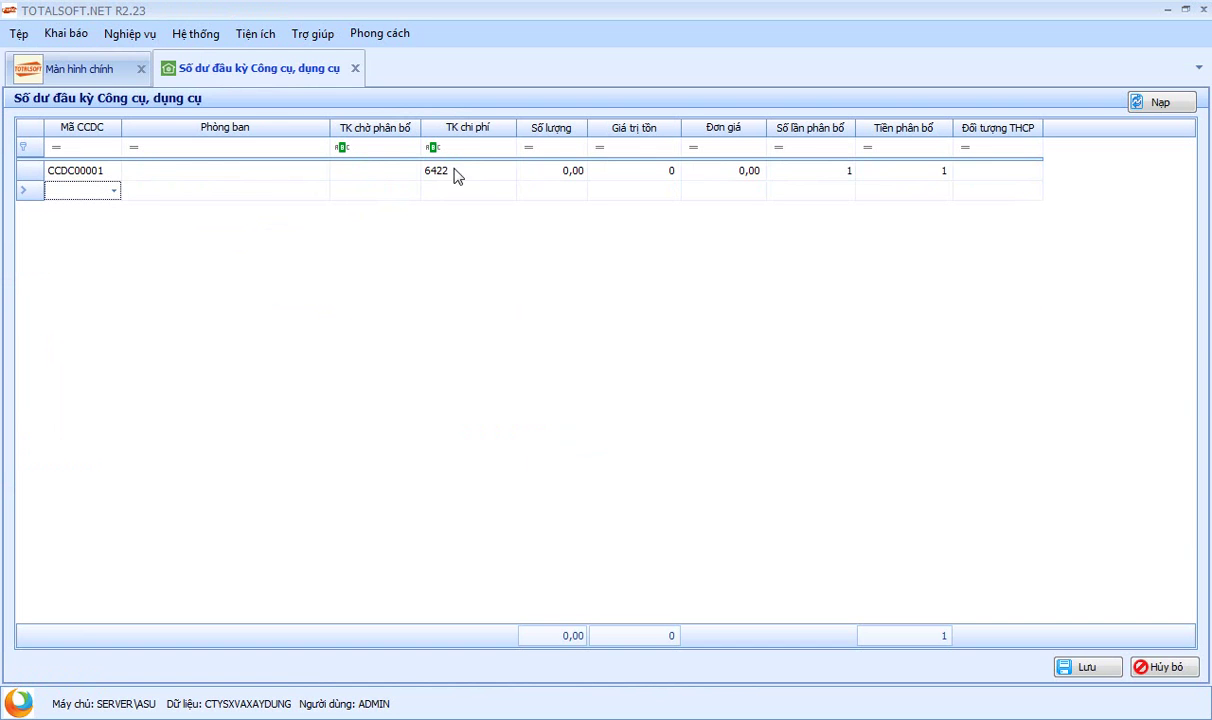
Step: Set the TK chờ phân bổ of the CCDC00001 line to 242, keeping 6422 as its TK chi phí
left_click(358, 172)
type("242")
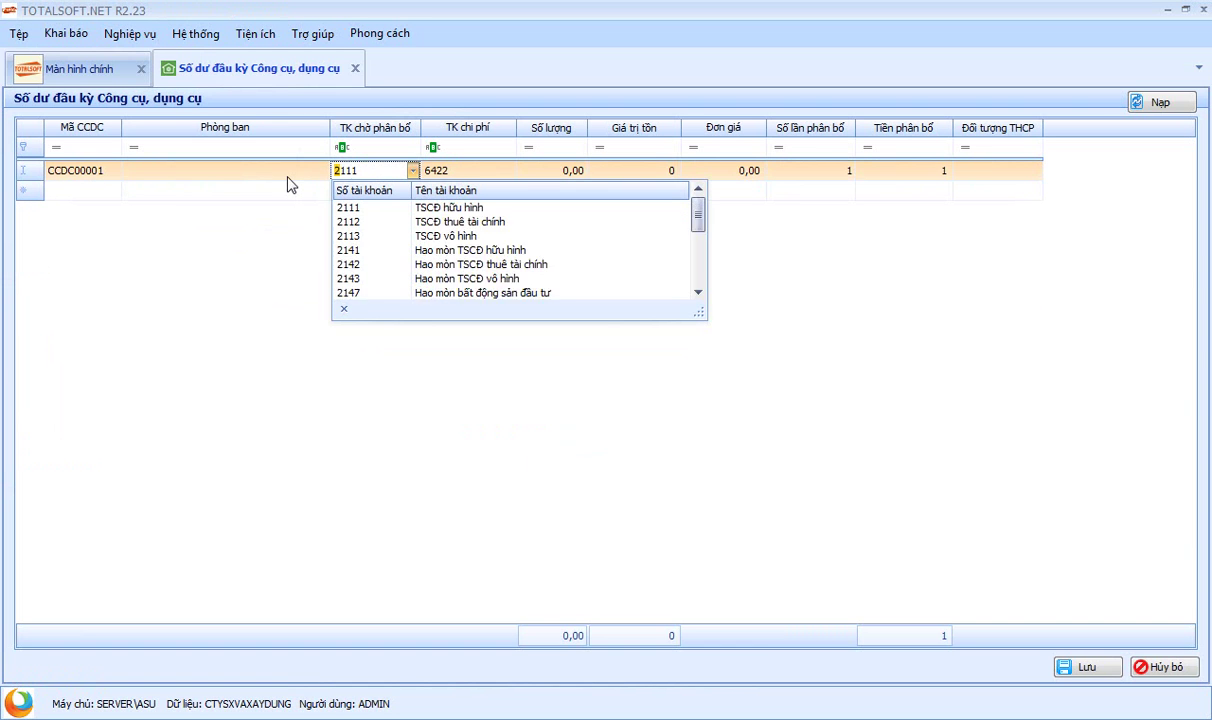
key("Return")
key("Return")
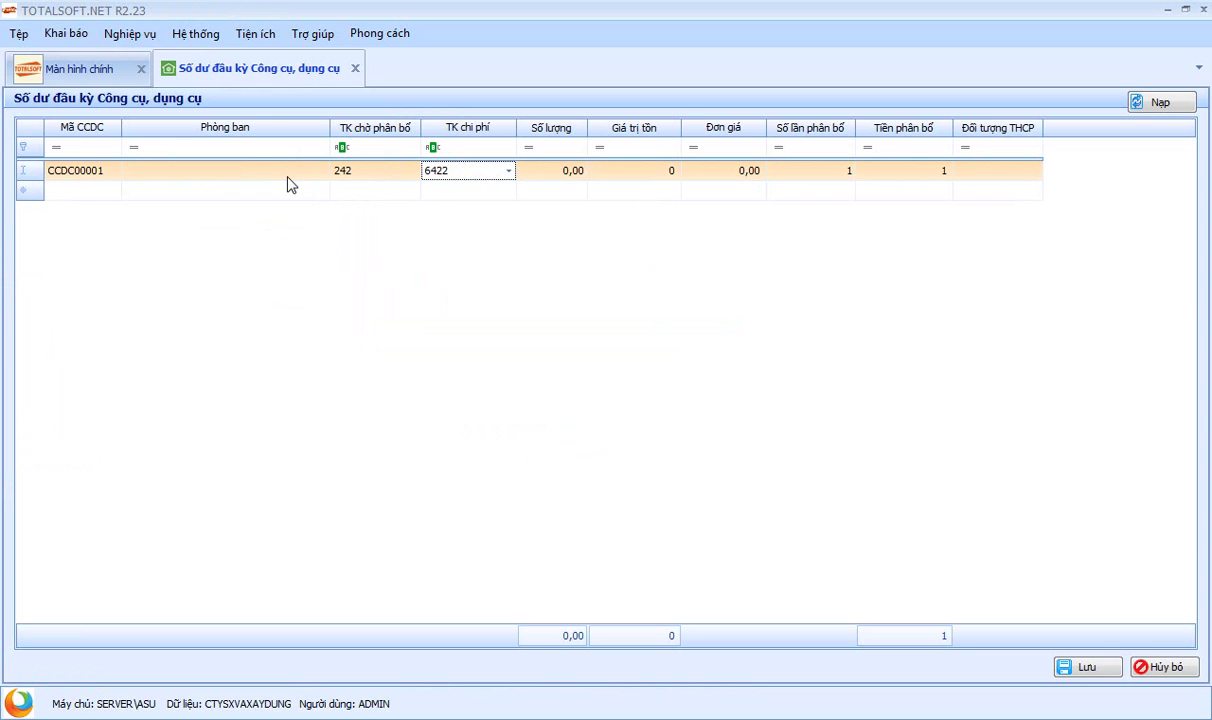
key("Return")
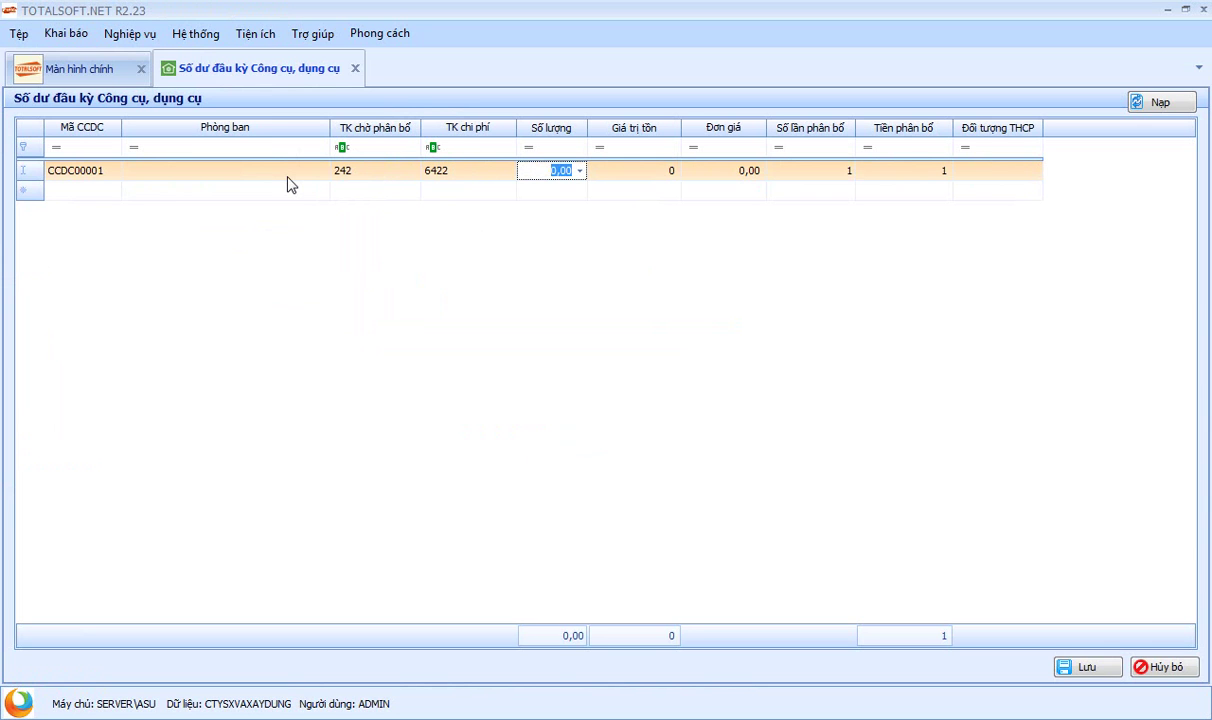
Step: Enter a Số lượng of 2 and a Giá trị tồn of 7.000.000 for CCDC00001
type("2")
key("Return")
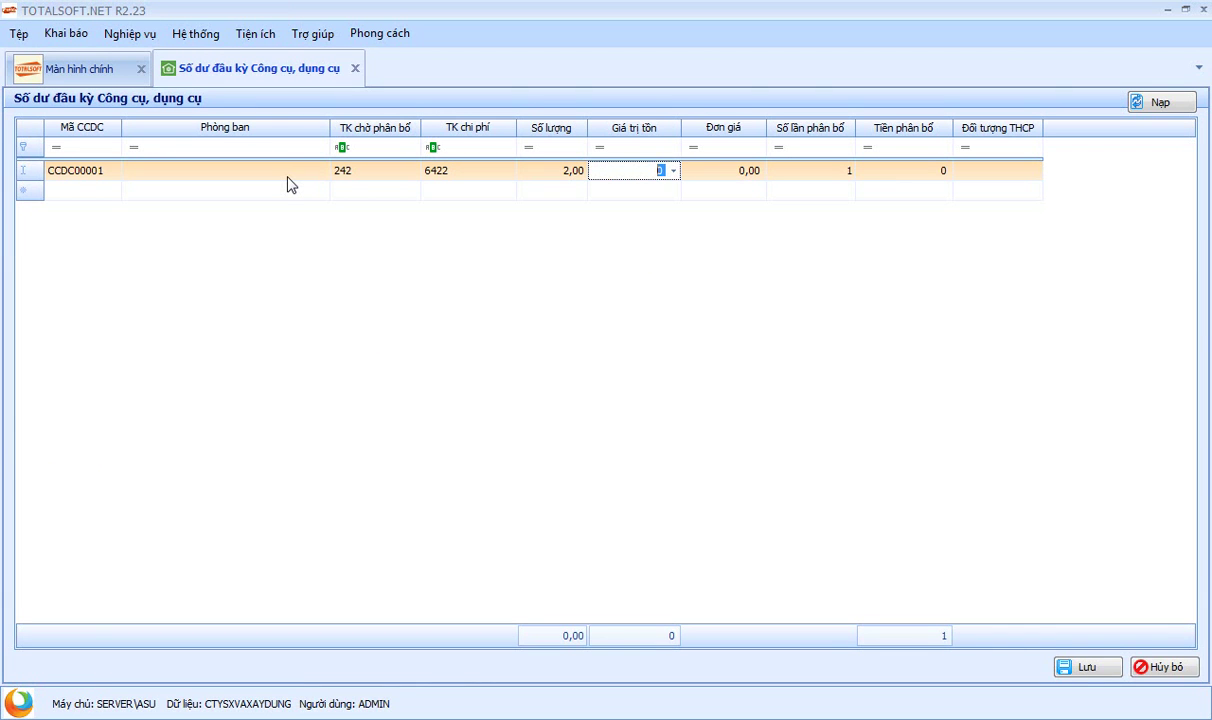
type("0000000")
key("Tab")
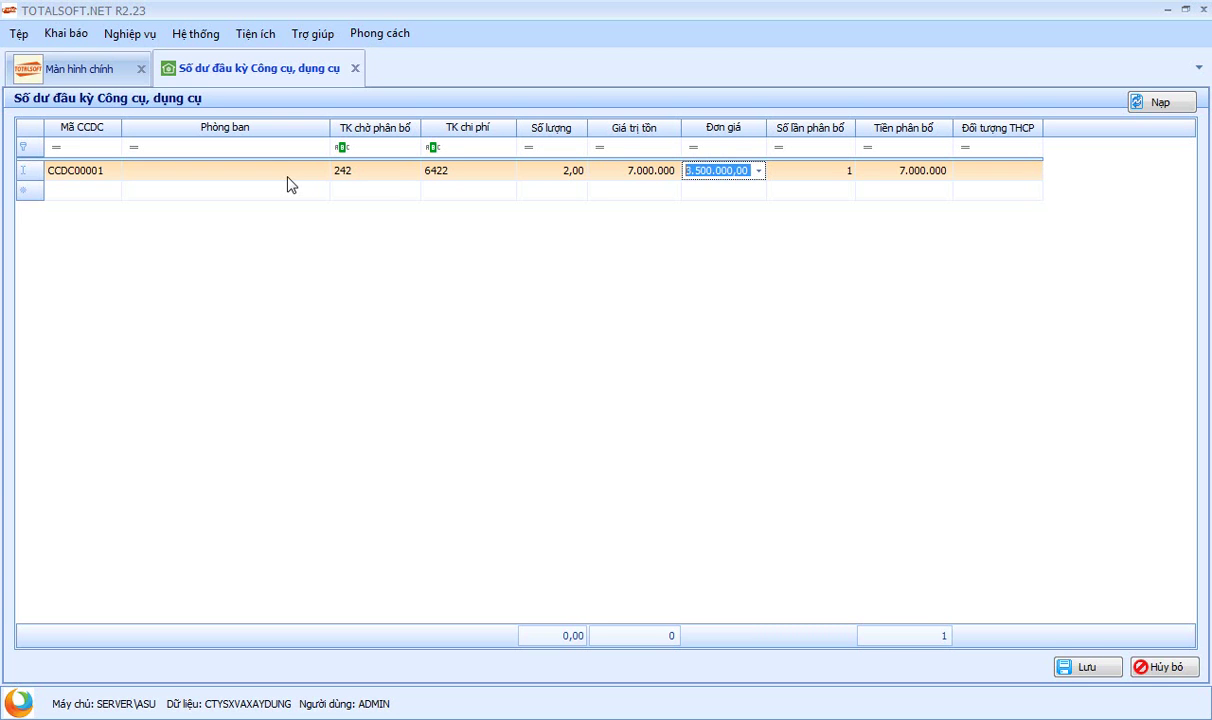
key("Tab")
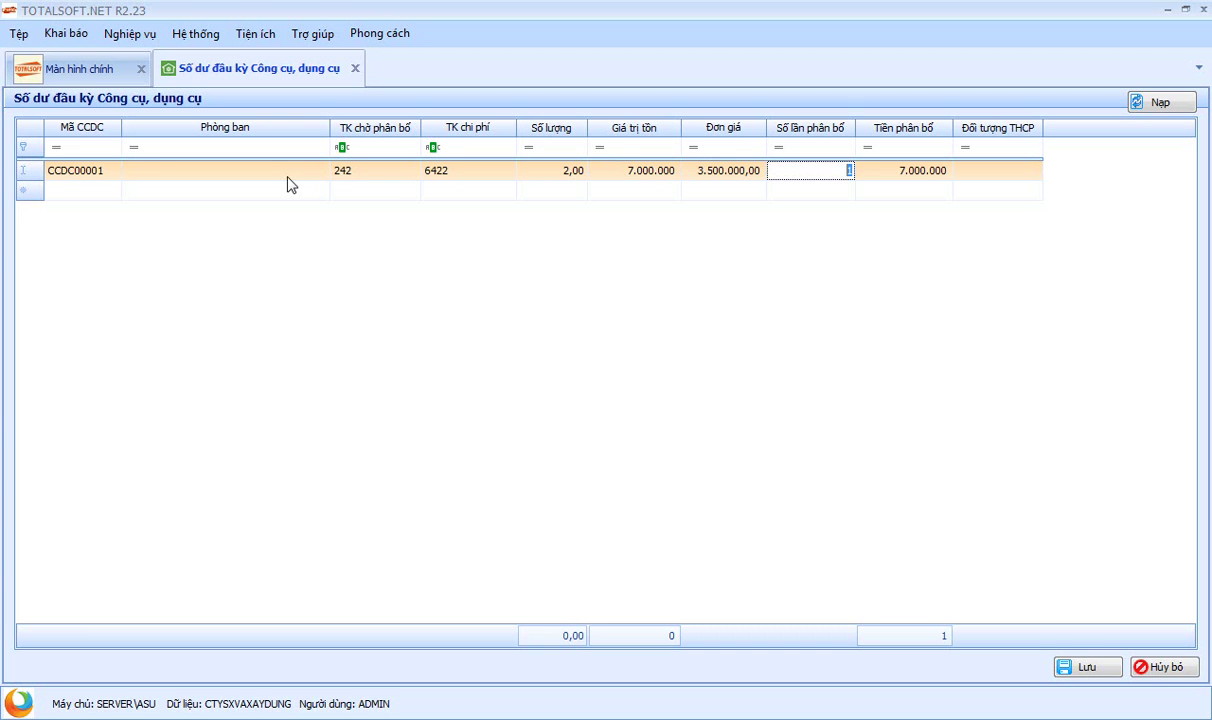
Step: Set the Số lần phân bổ of CCDC00001 to 13 and its Tiền phân bổ to 540.000
type("1")
key("Tab")
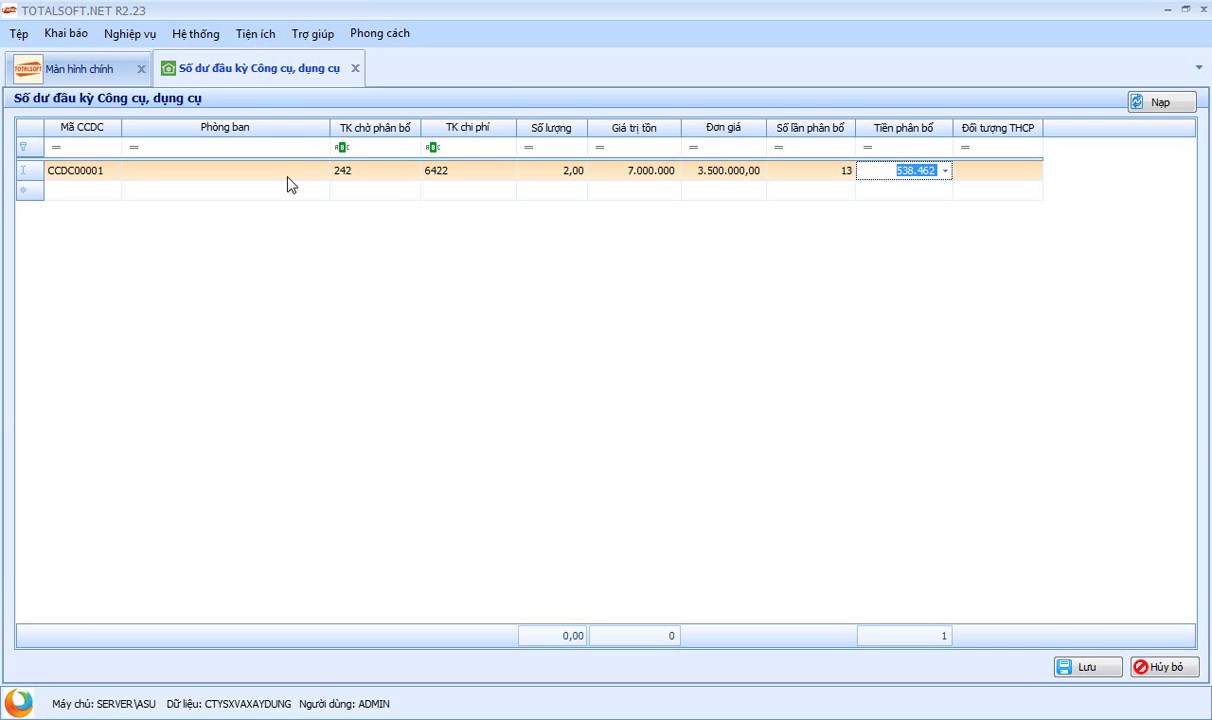
type("540.000")
key("Tab")
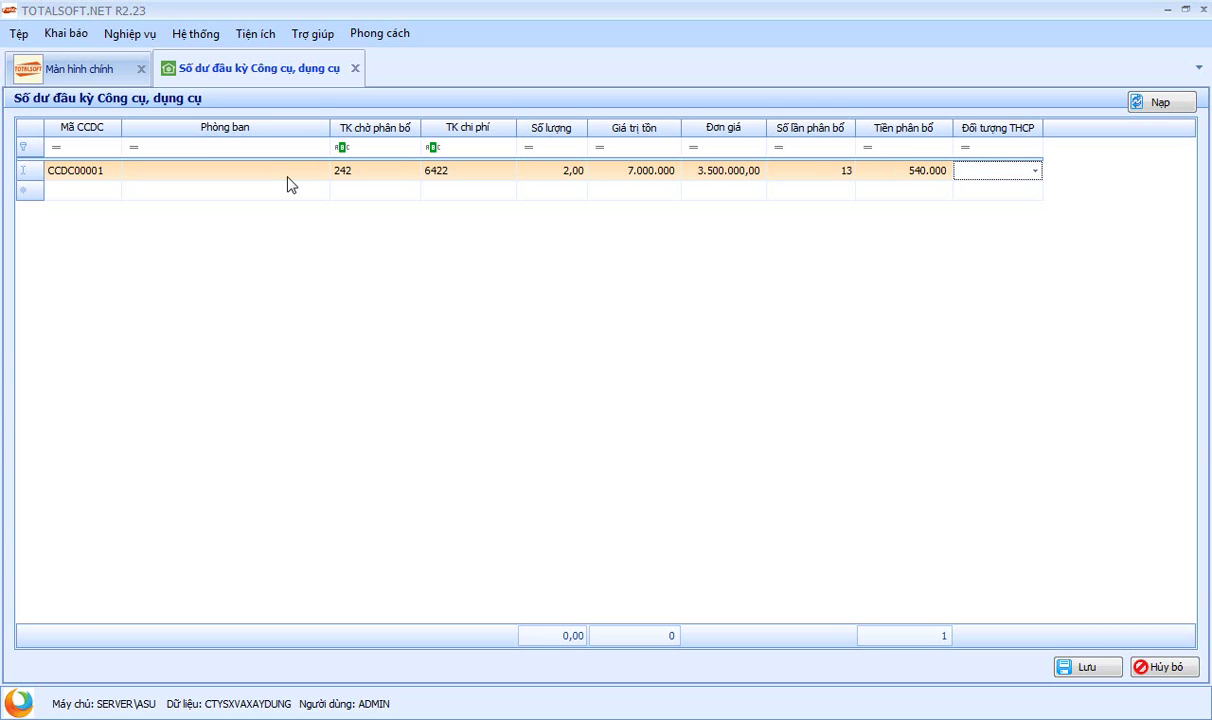
key("shift+Tab")
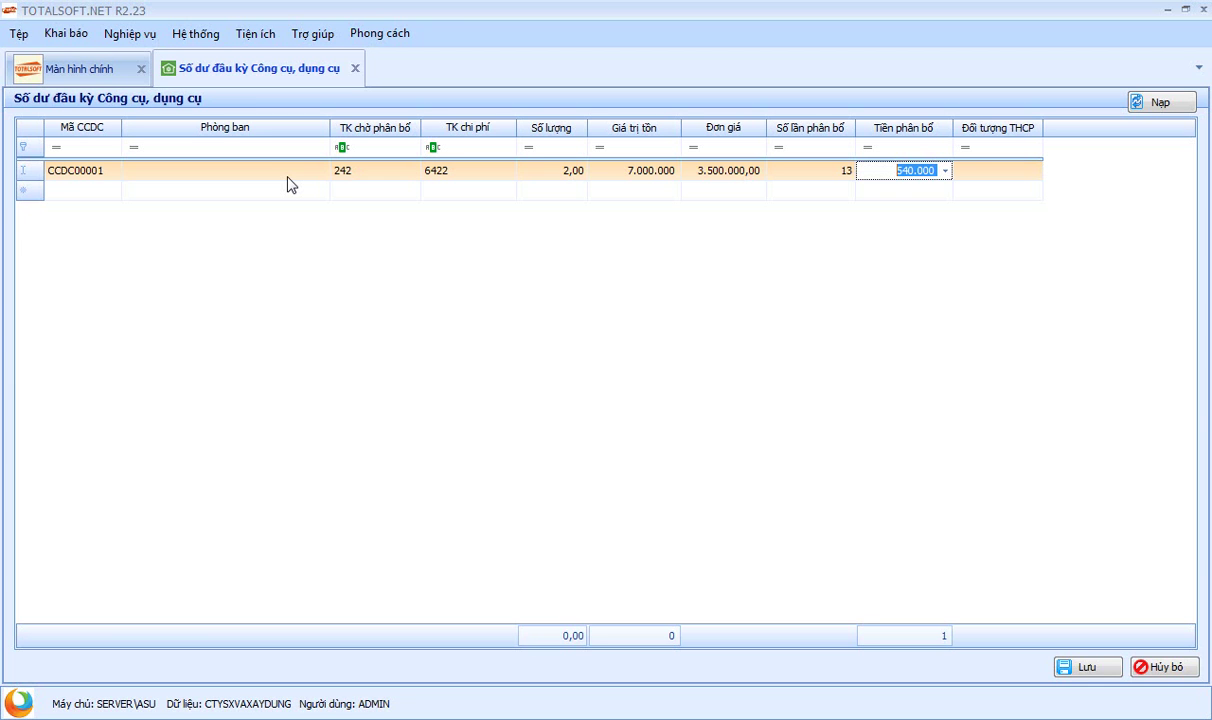
Step: Try to save the tool opening balances, and close the Số dư đầu kỳ Công cụ, dụng cụ view
left_click(1078, 668)
left_click(690, 436)
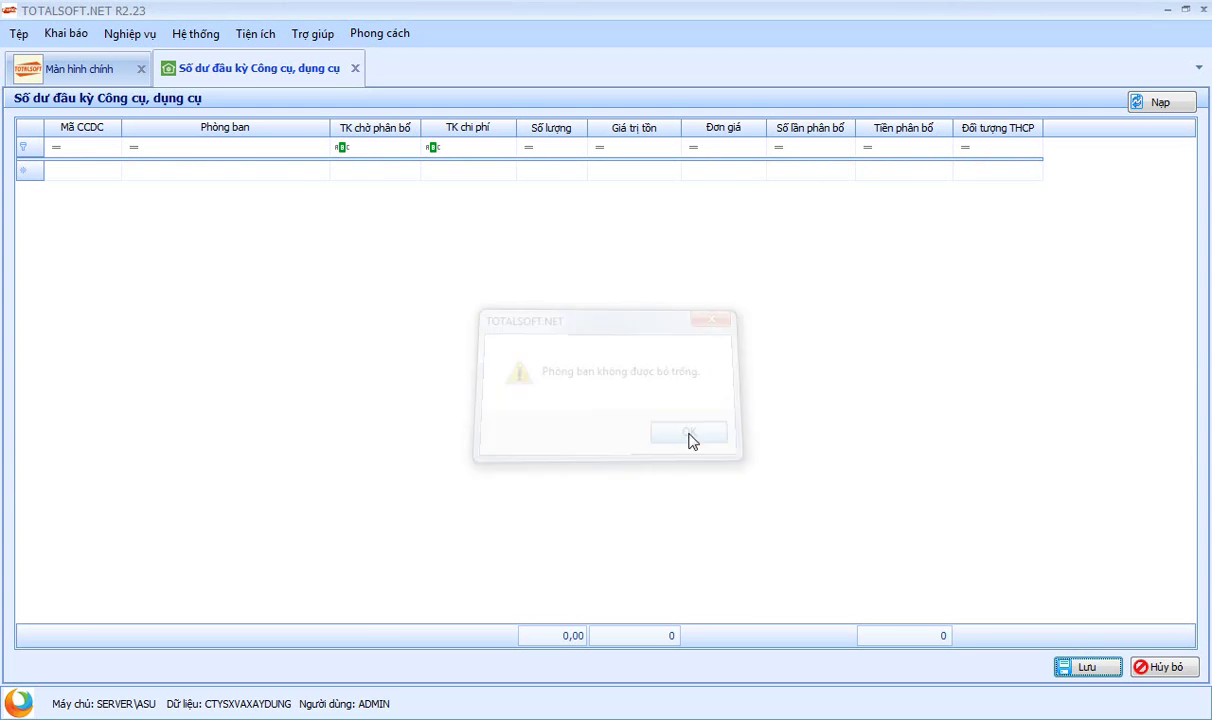
left_click(354, 70)
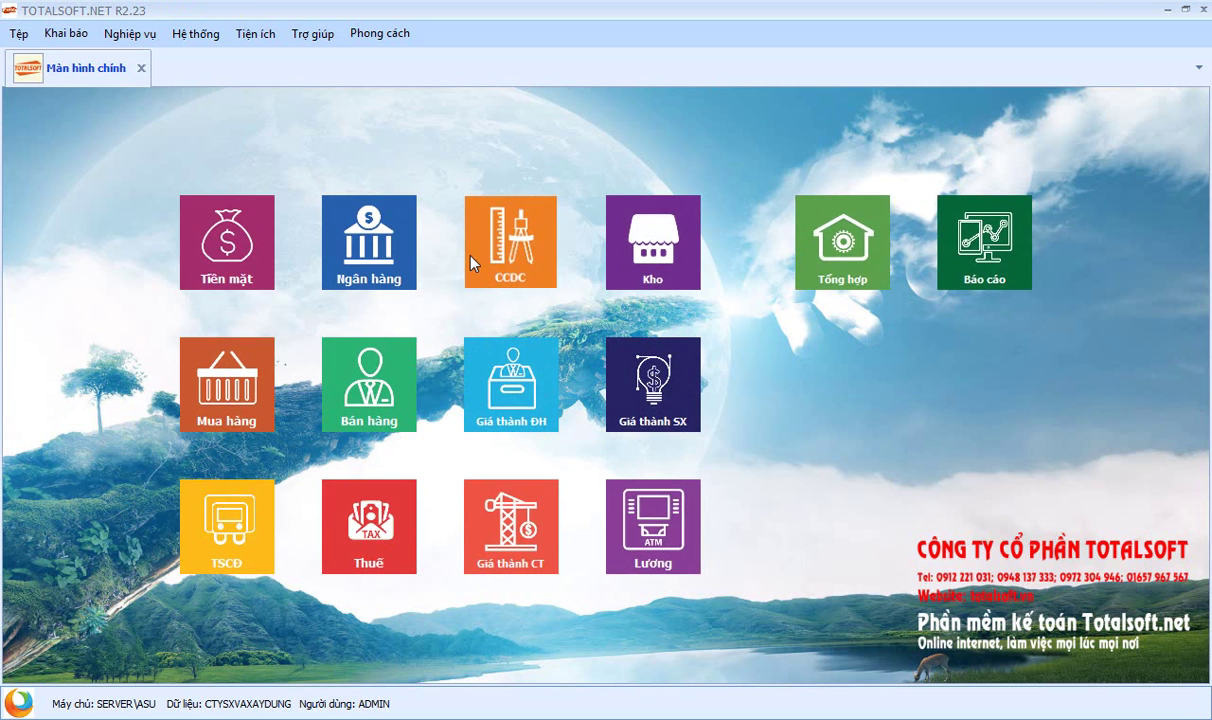
Step: Start a CCDC allocation voucher for month 10 of 2017, discard it without saving and close the allocation list
left_click(473, 263)
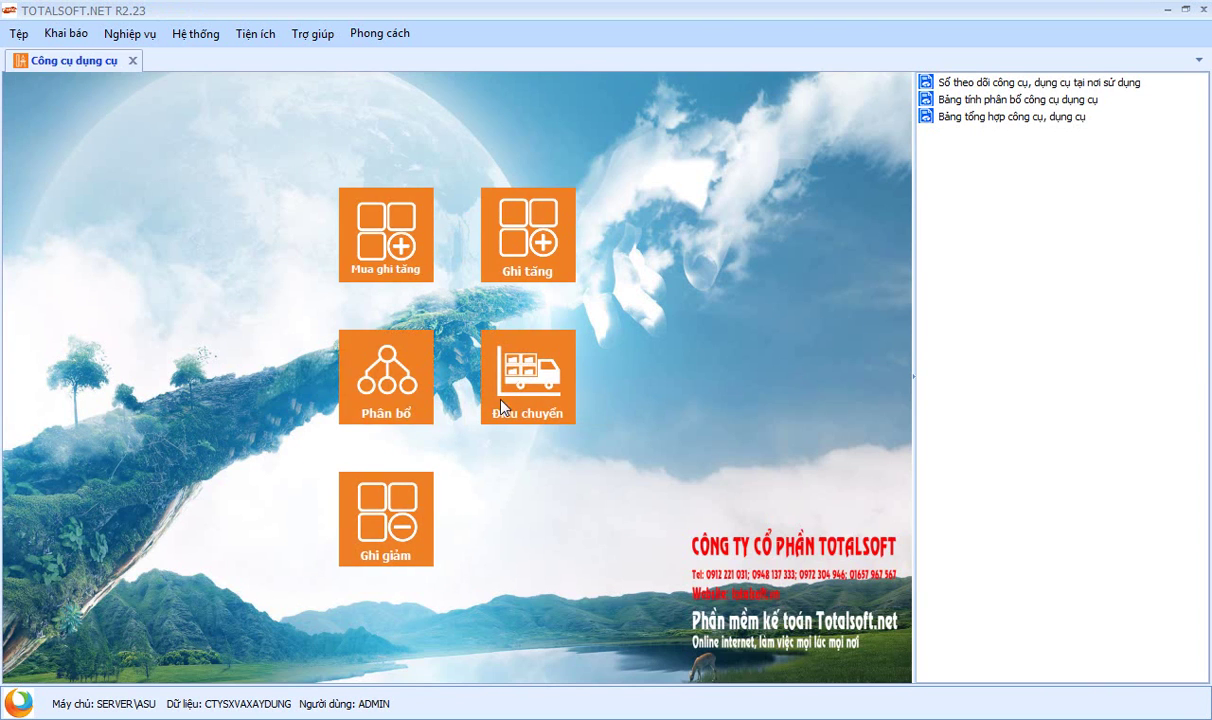
left_click(382, 370)
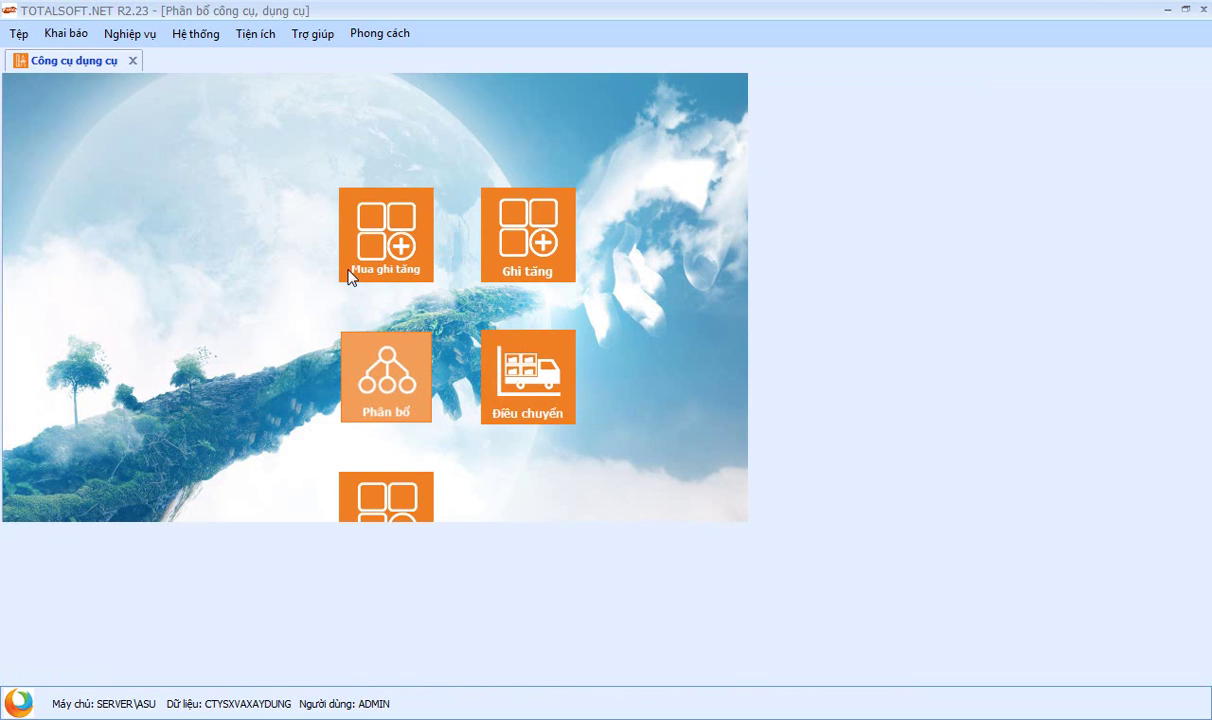
right_click(350, 275)
left_click(393, 279)
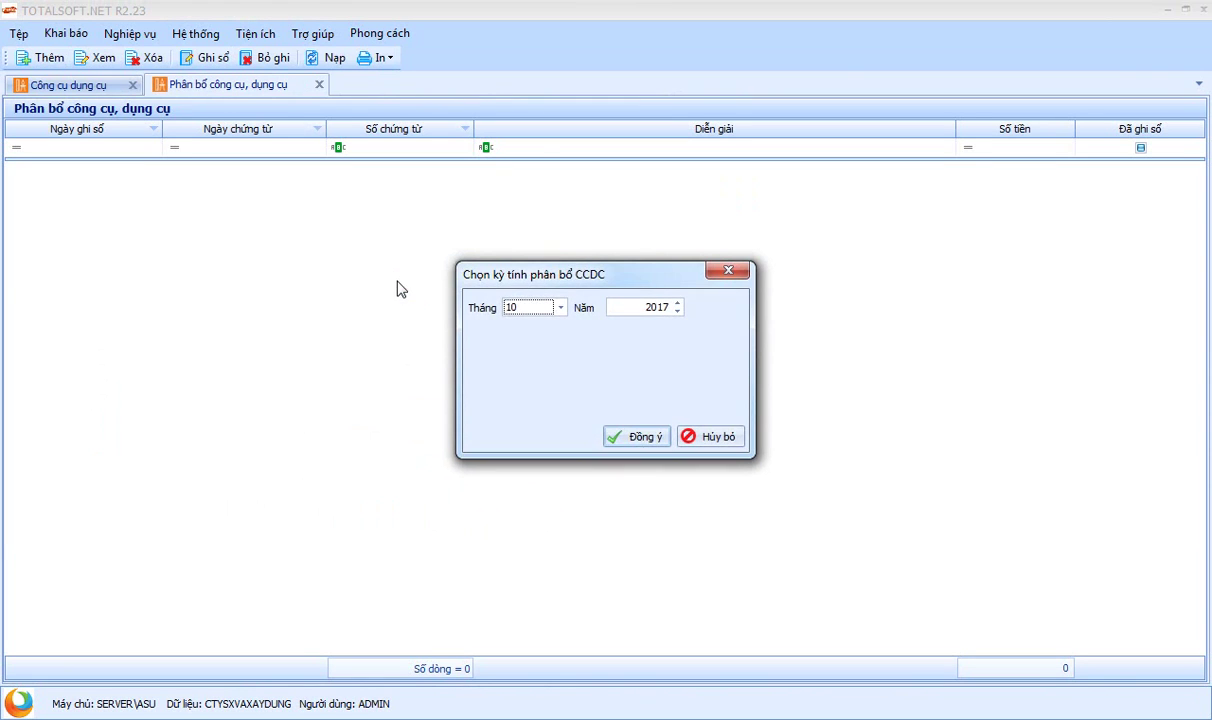
left_click(612, 437)
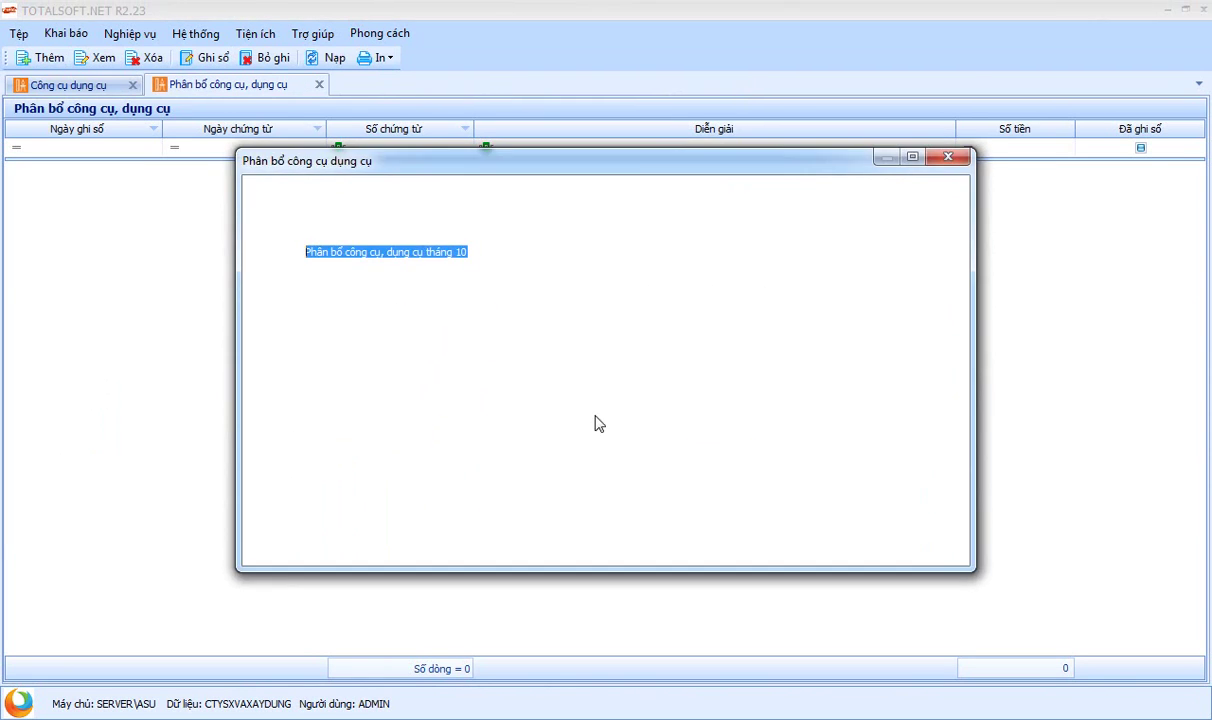
left_click(918, 186)
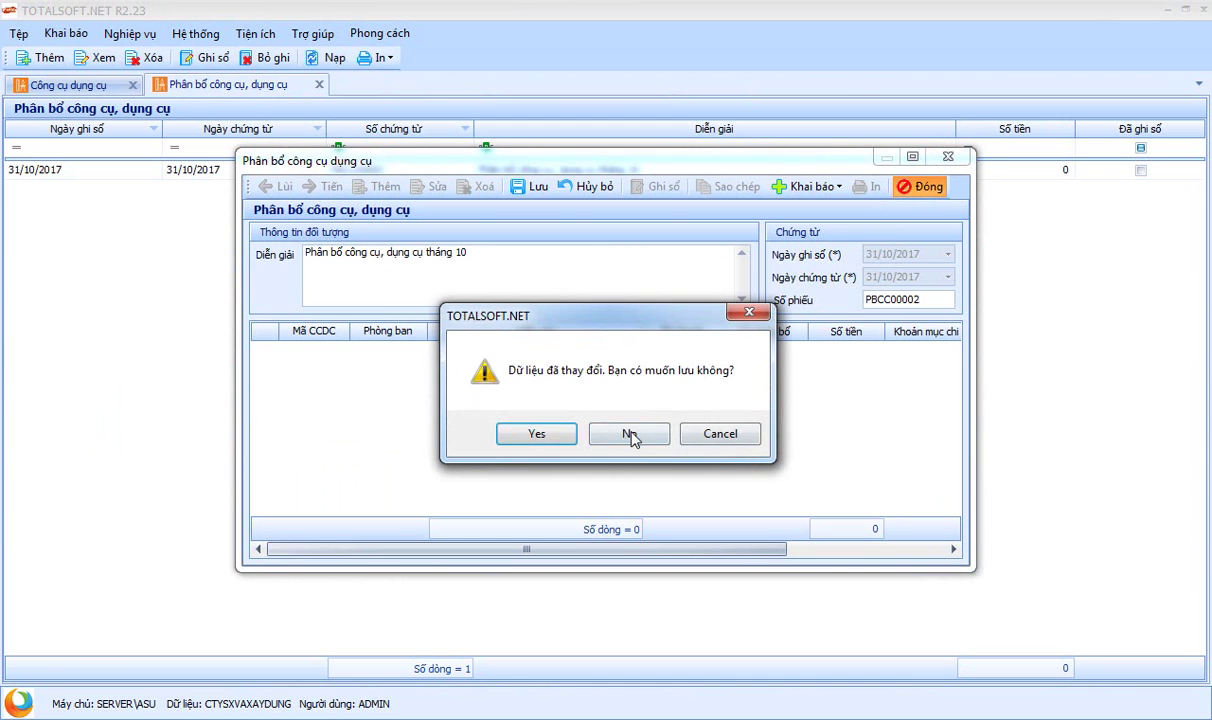
left_click(630, 432)
left_click(319, 84)
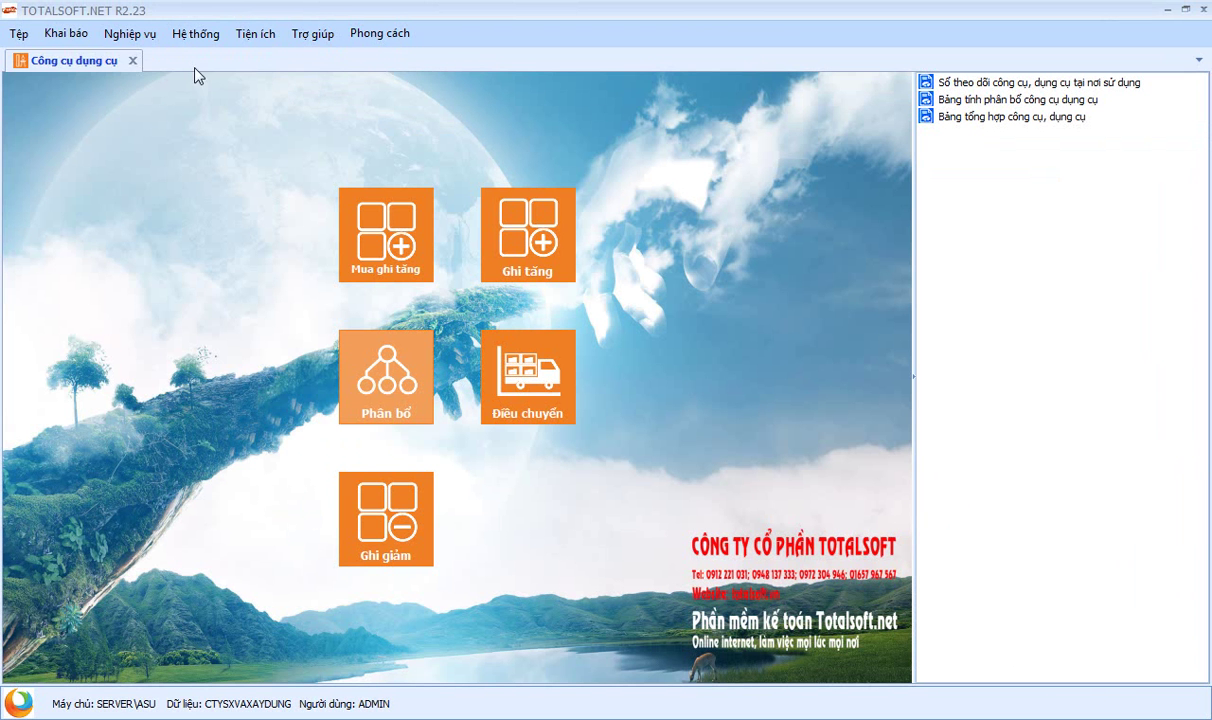
Step: Reopen the opening balance declaration for Công cụ dụng cụ and delete the blank row above CCDC00001
left_click(72, 34)
mouse_move(165, 462)
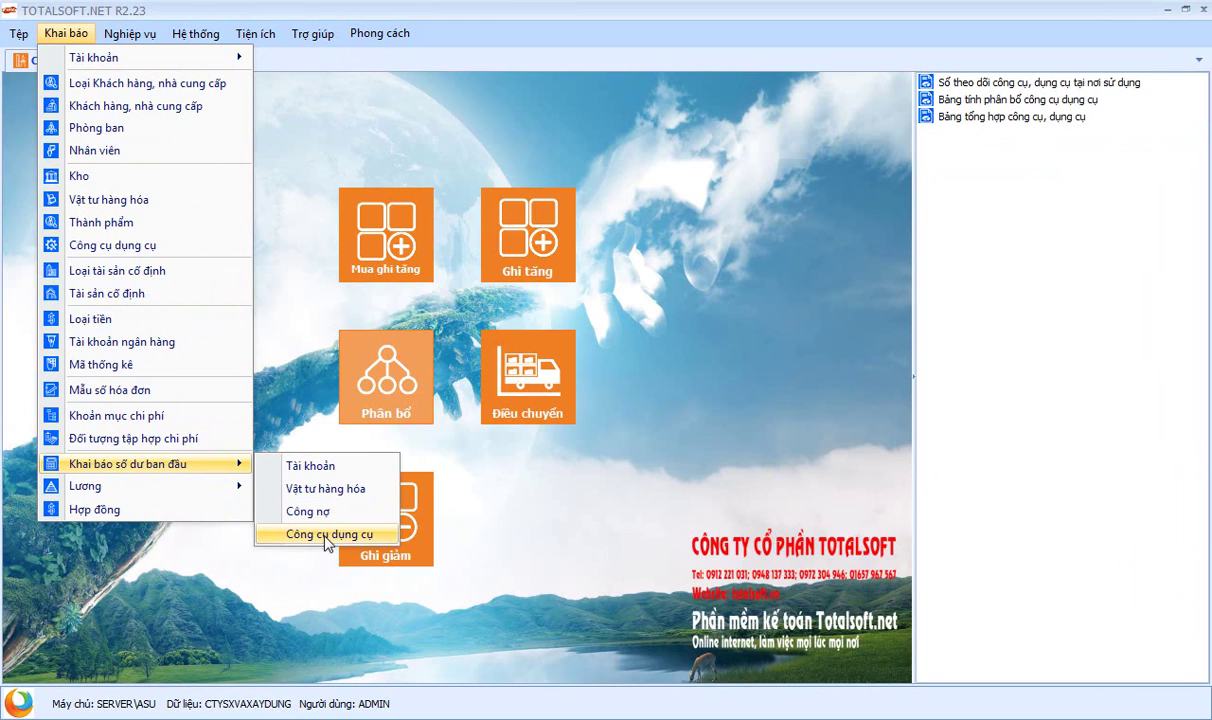
left_click(300, 535)
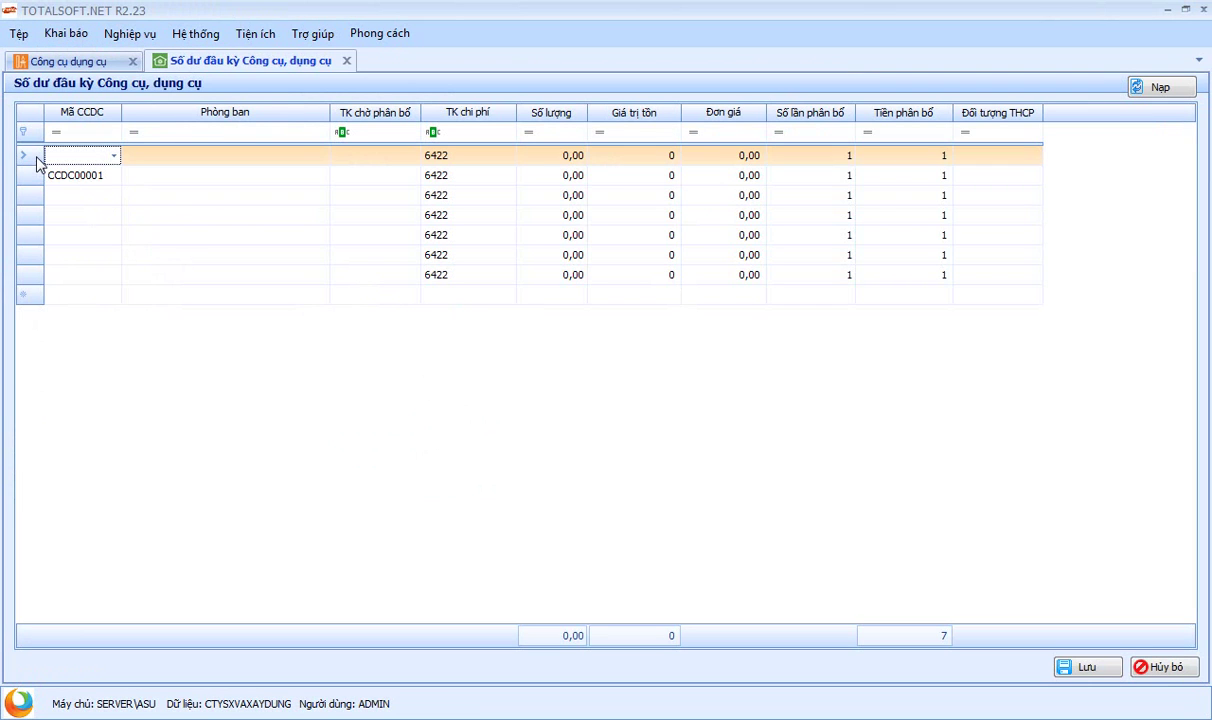
left_click(80, 175)
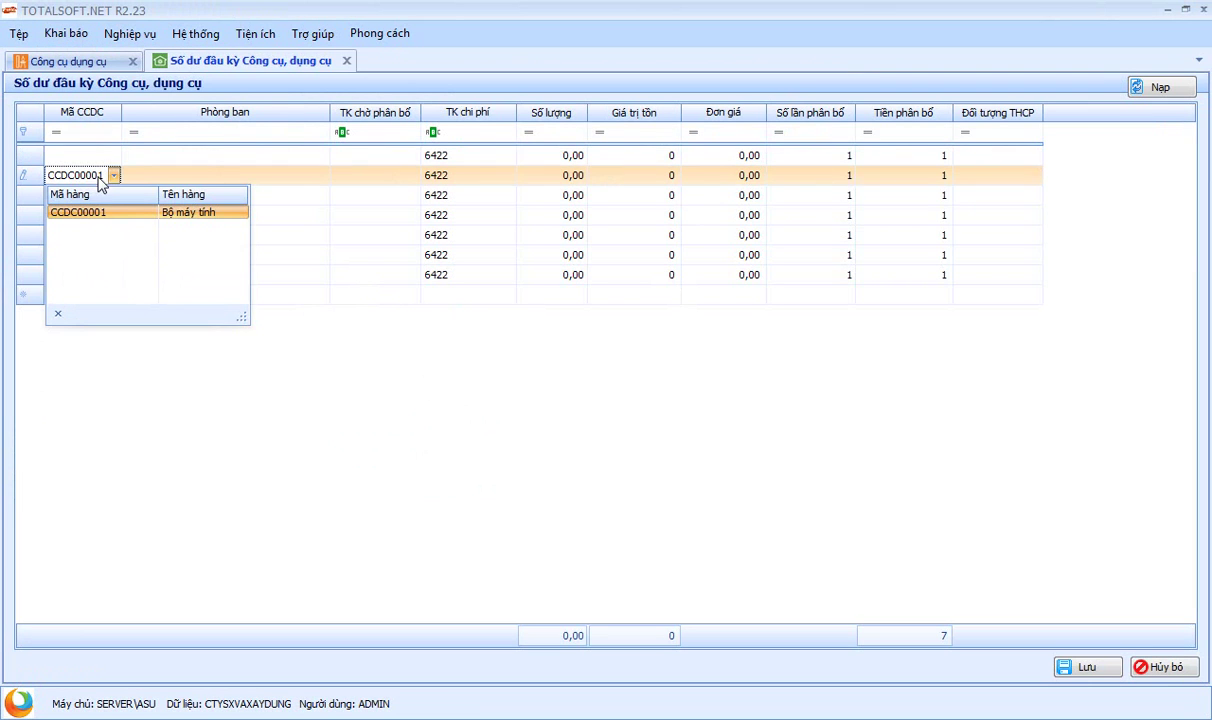
left_click(117, 210)
right_click(36, 155)
left_click(72, 173)
Step: Assign CCDC00001 to Phòng kế toán with 242 as its TK chờ phân bổ
left_click(178, 160)
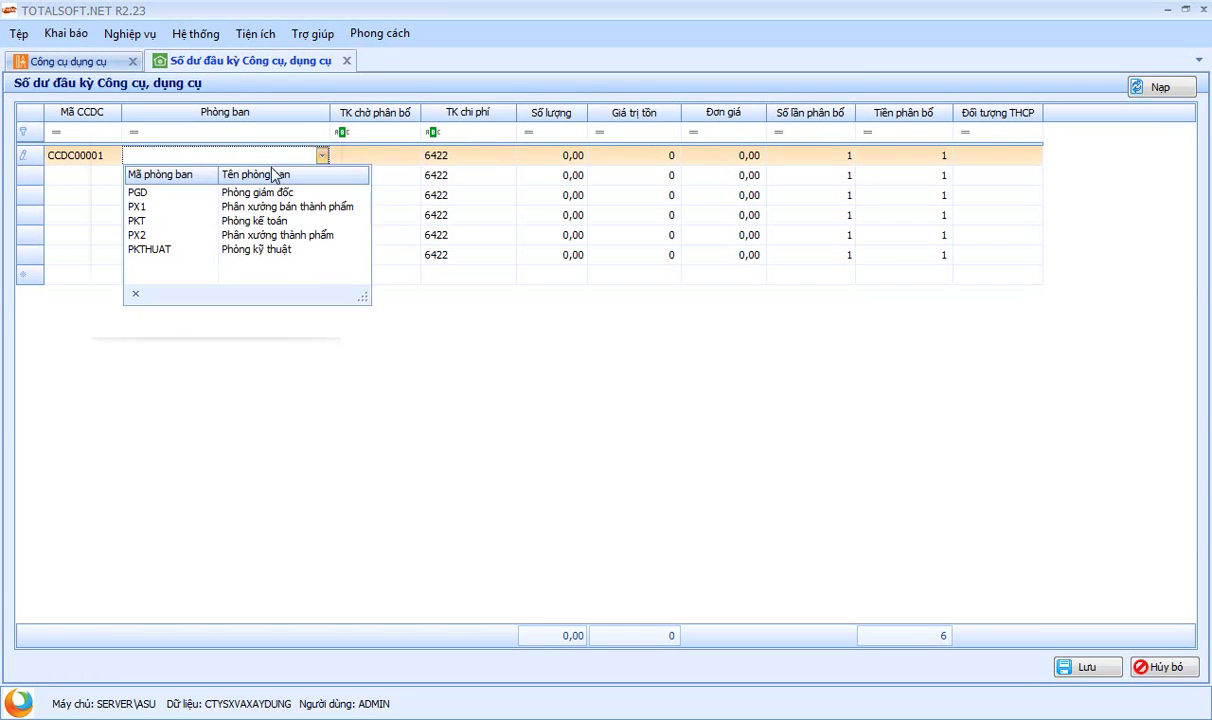
left_click(295, 221)
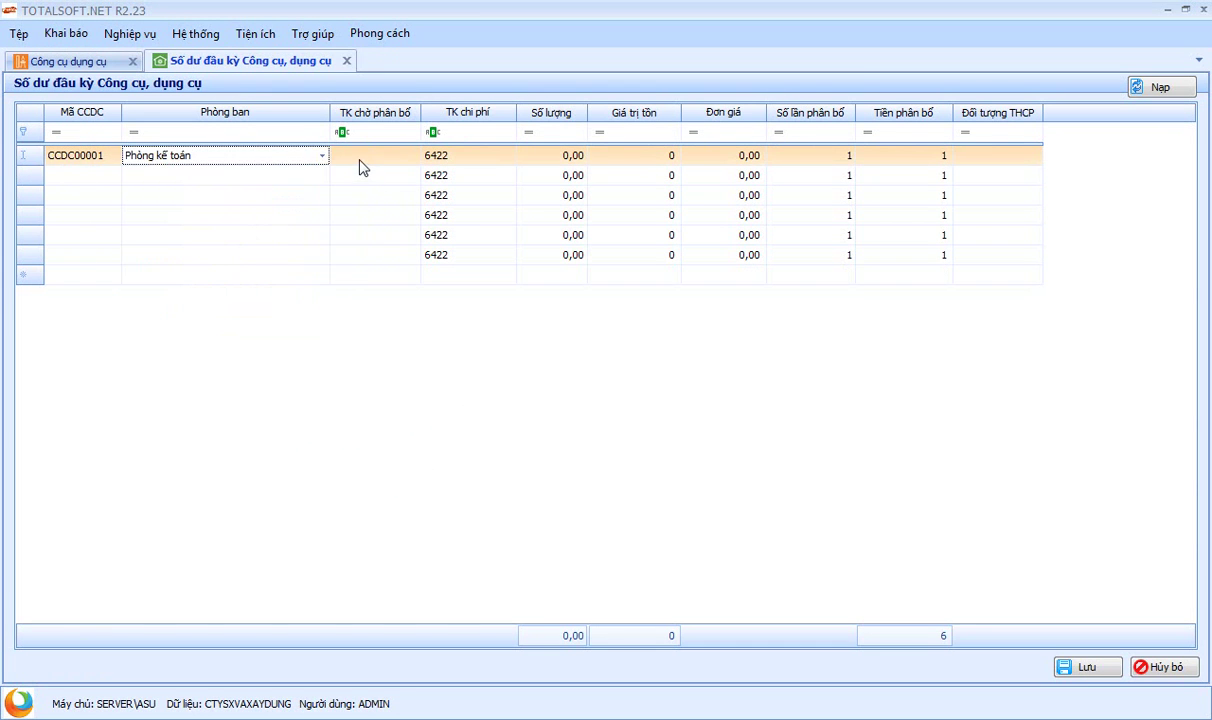
left_click(360, 163)
type("242")
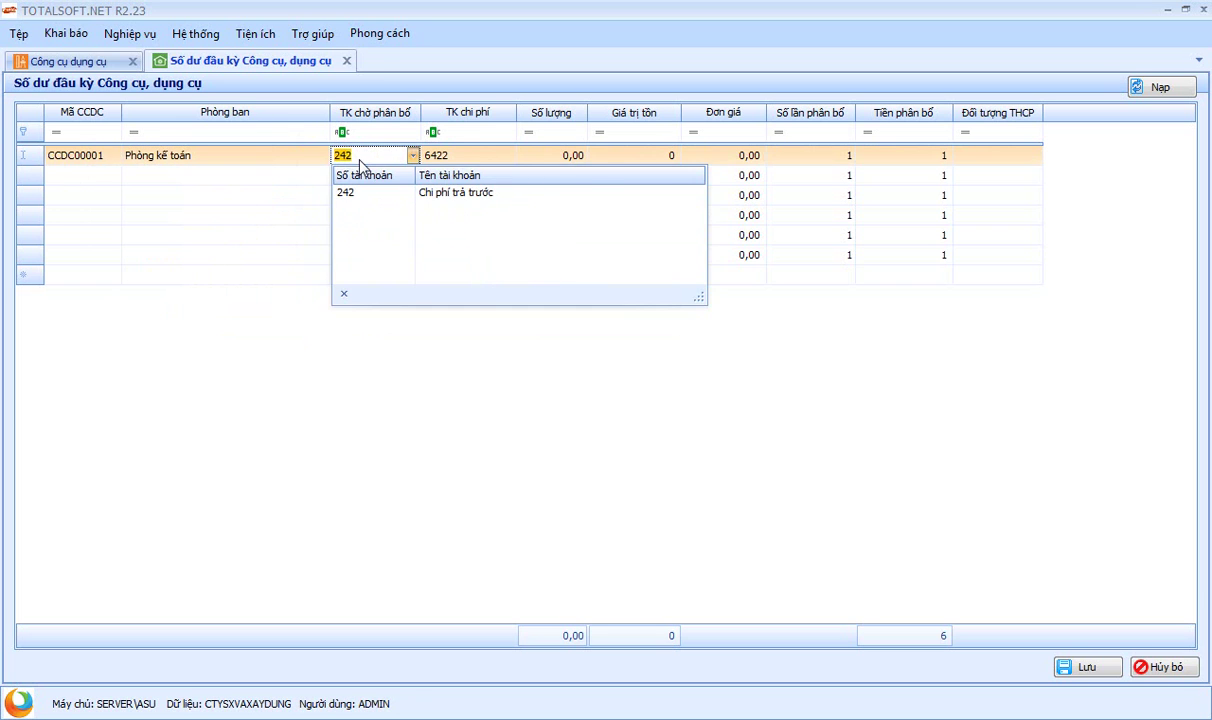
key("Tab")
key("Tab")
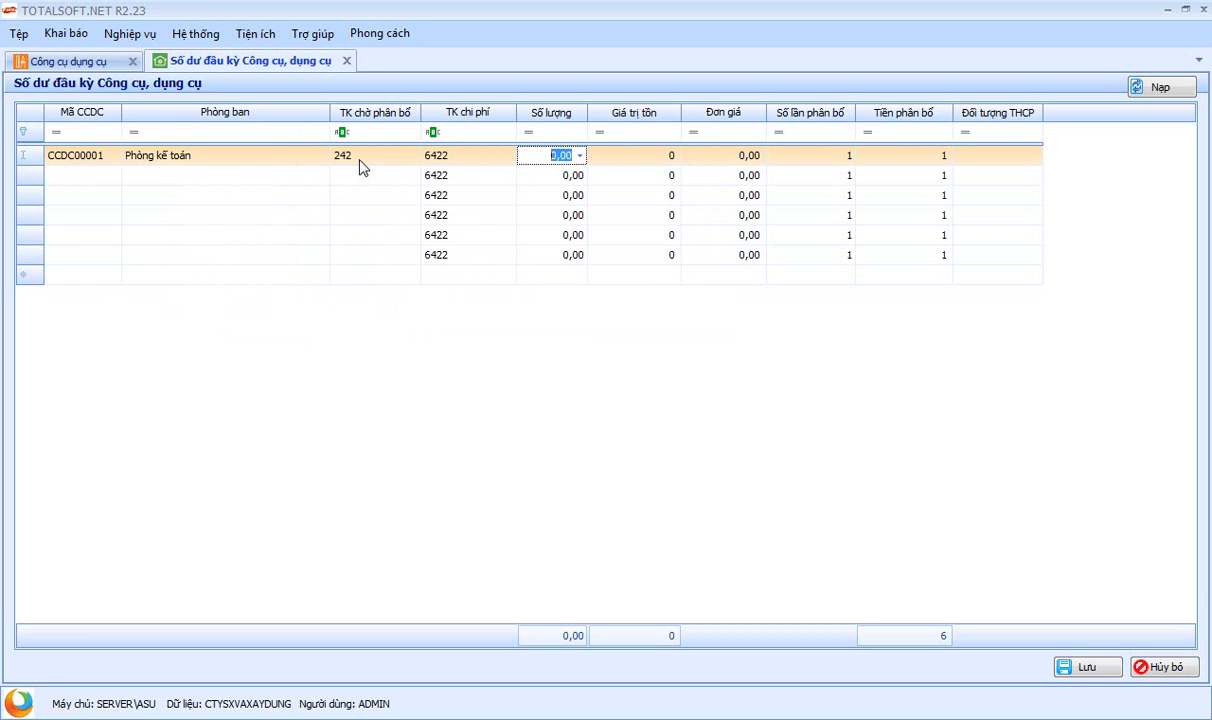
Step: Enter a Số lượng of 1 and a Giá trị tồn of 7.000.000 for CCDC00001
type("1")
key("Tab")
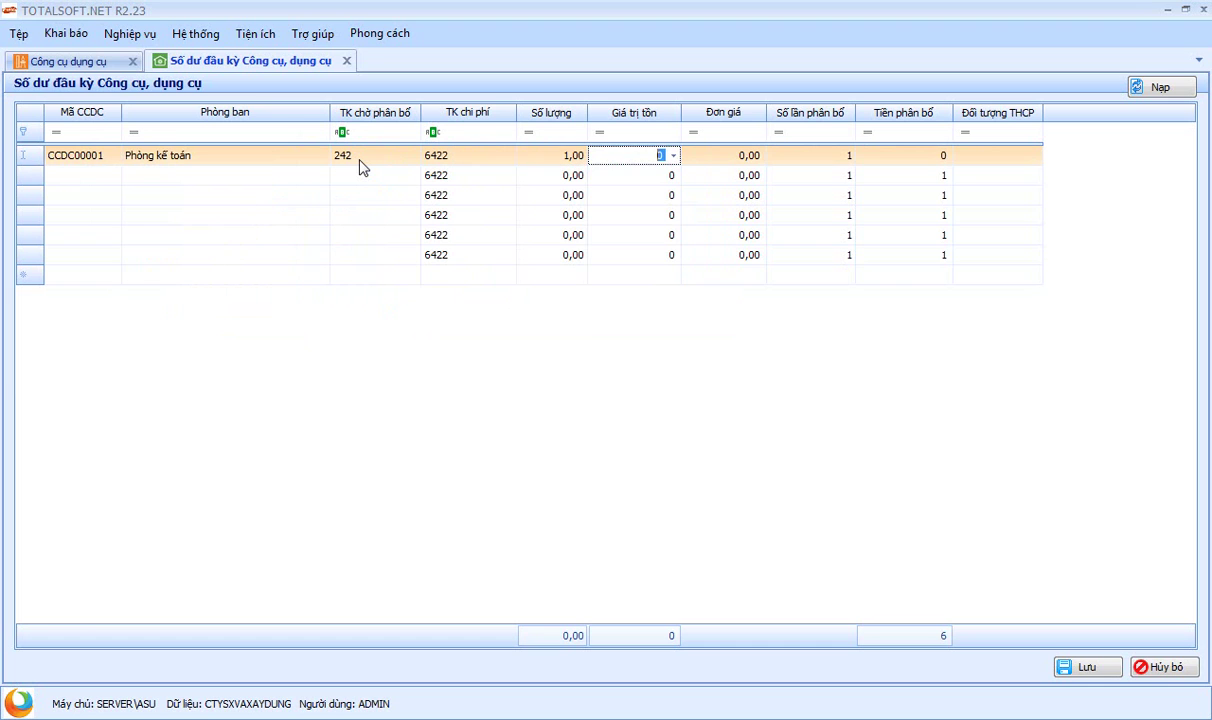
type("7.000.000")
key("Tab")
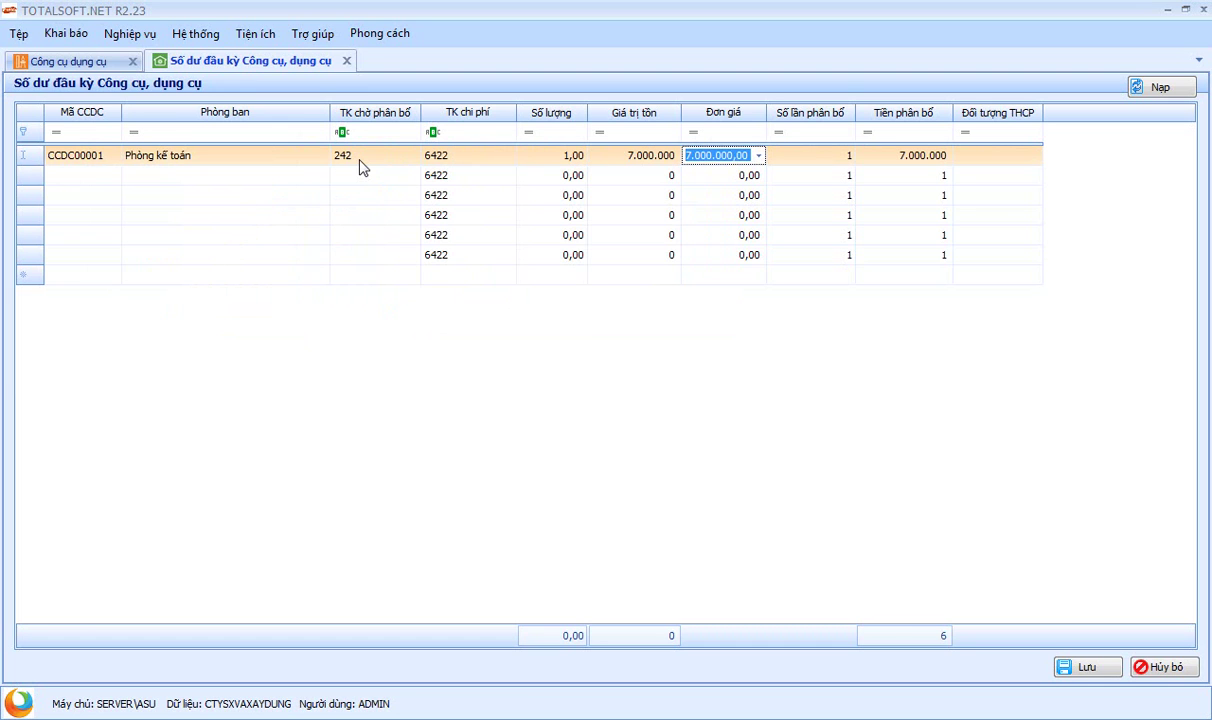
Step: Set the Số lần phân bổ for CCDC00001 to 13 and the Tiền phân bổ to 540.000
key("Tab")
type("1")
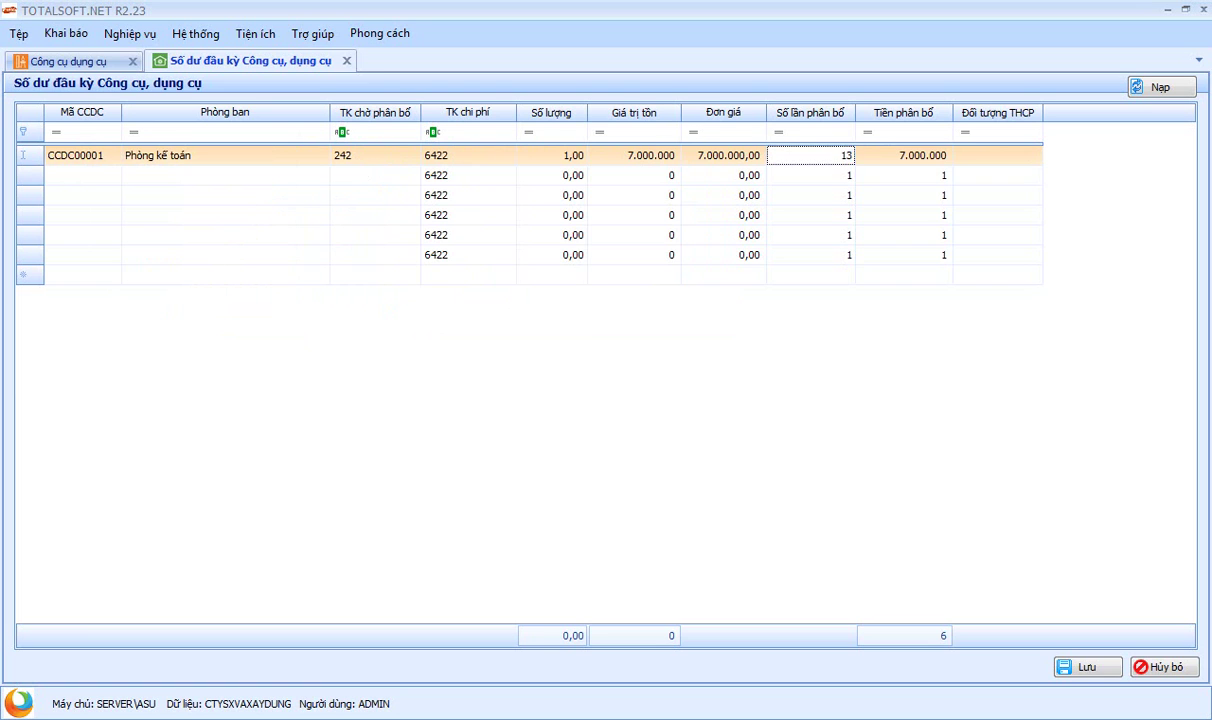
key("Tab")
type("5400000")
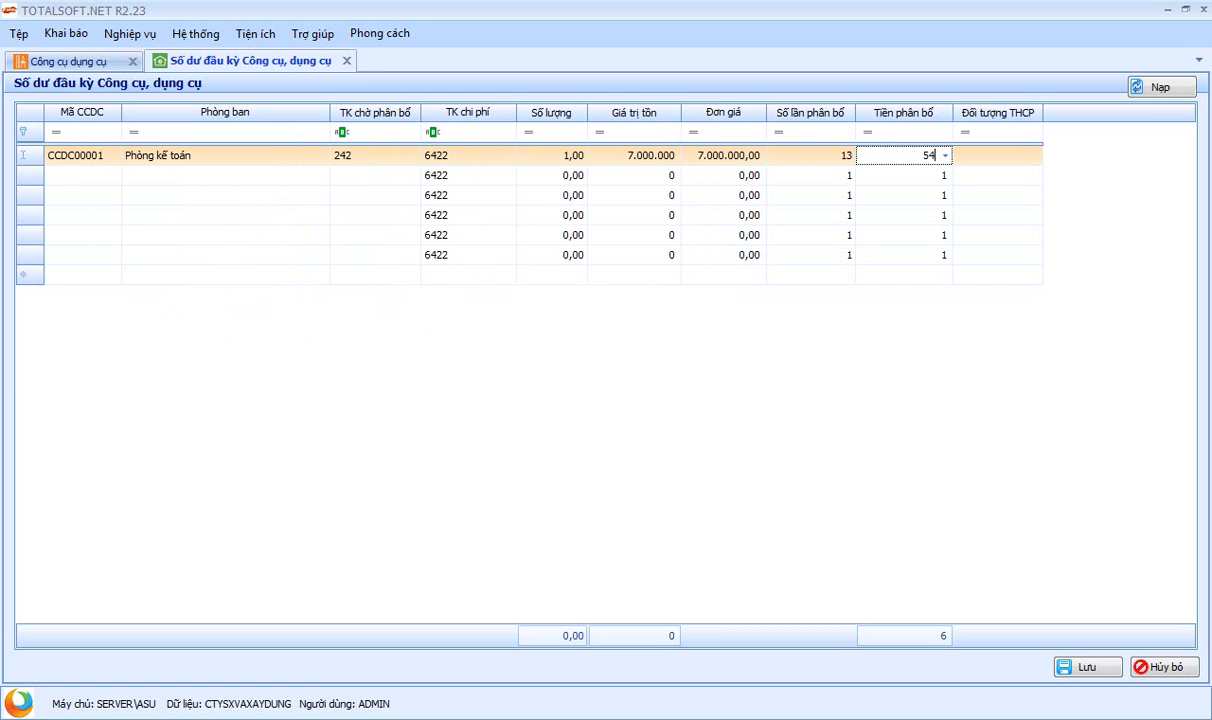
key("BackSpace")
key("Tab")
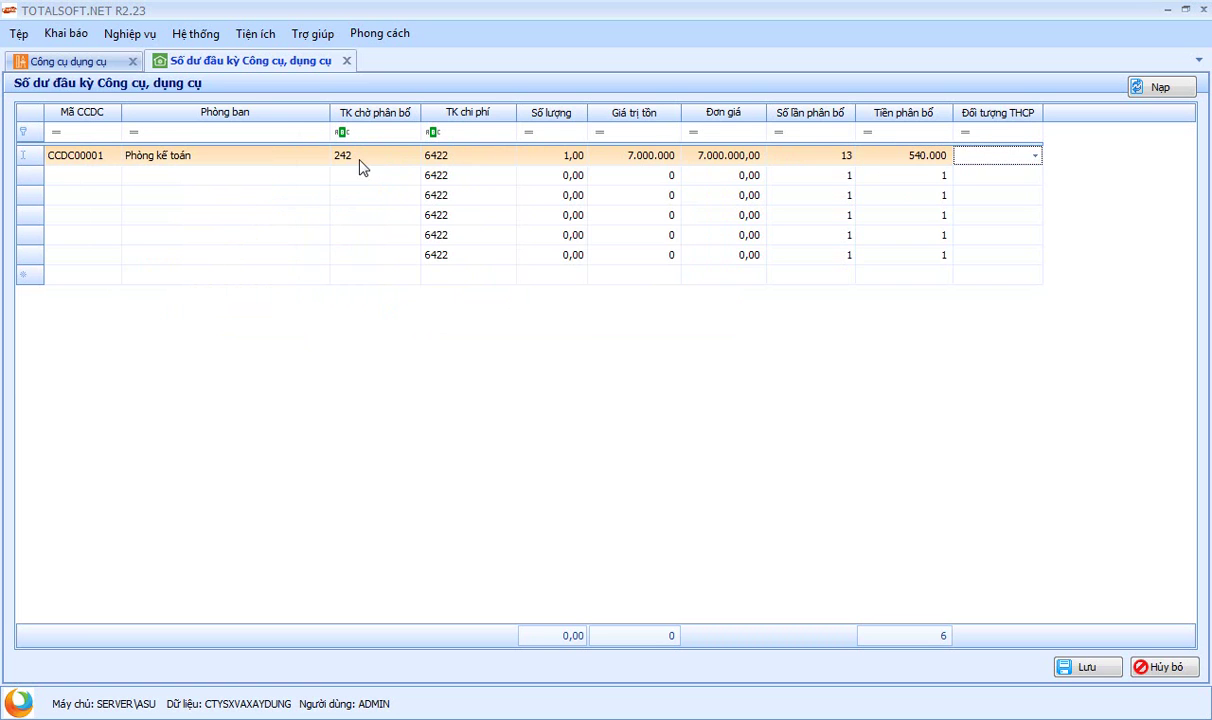
Step: Save the tool opening balances and close the Số dư đầu kỳ Công cụ, dụng cụ view
left_click(1083, 668)
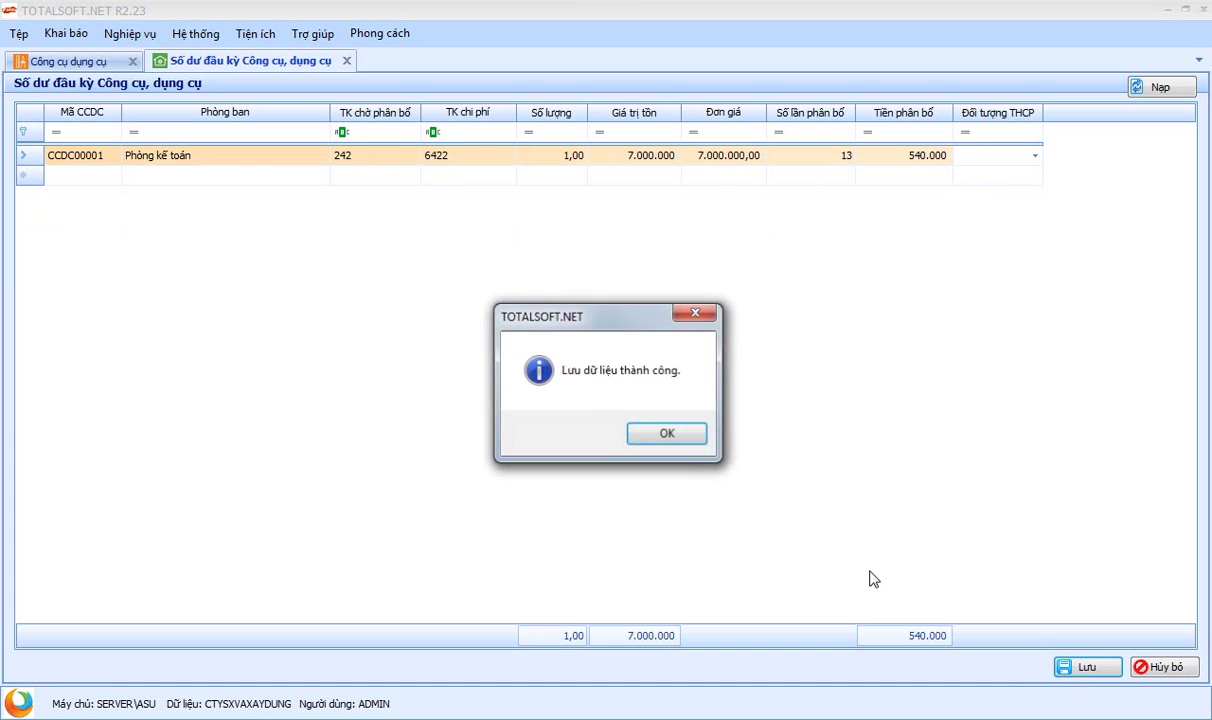
left_click(650, 440)
left_click(168, 165)
left_click(346, 60)
left_click(346, 60)
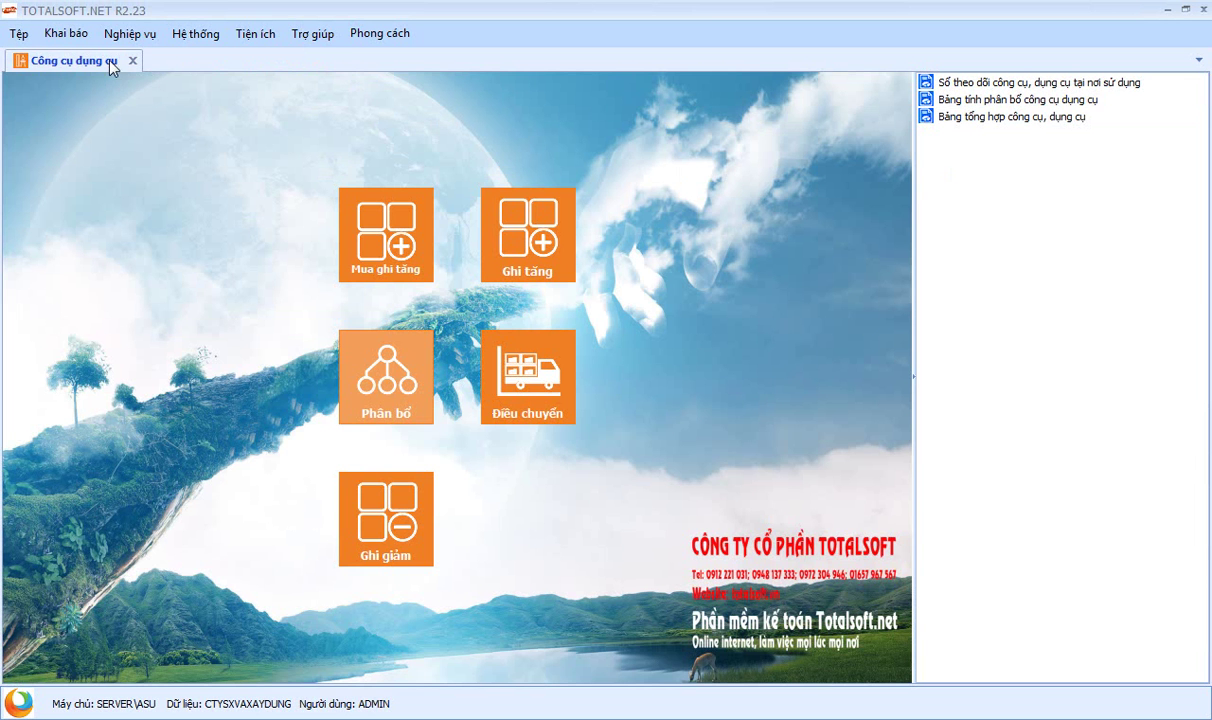
Step: Create a CCDC allocation voucher for month 1 of 2017
left_click(386, 368)
right_click(362, 282)
left_click(408, 292)
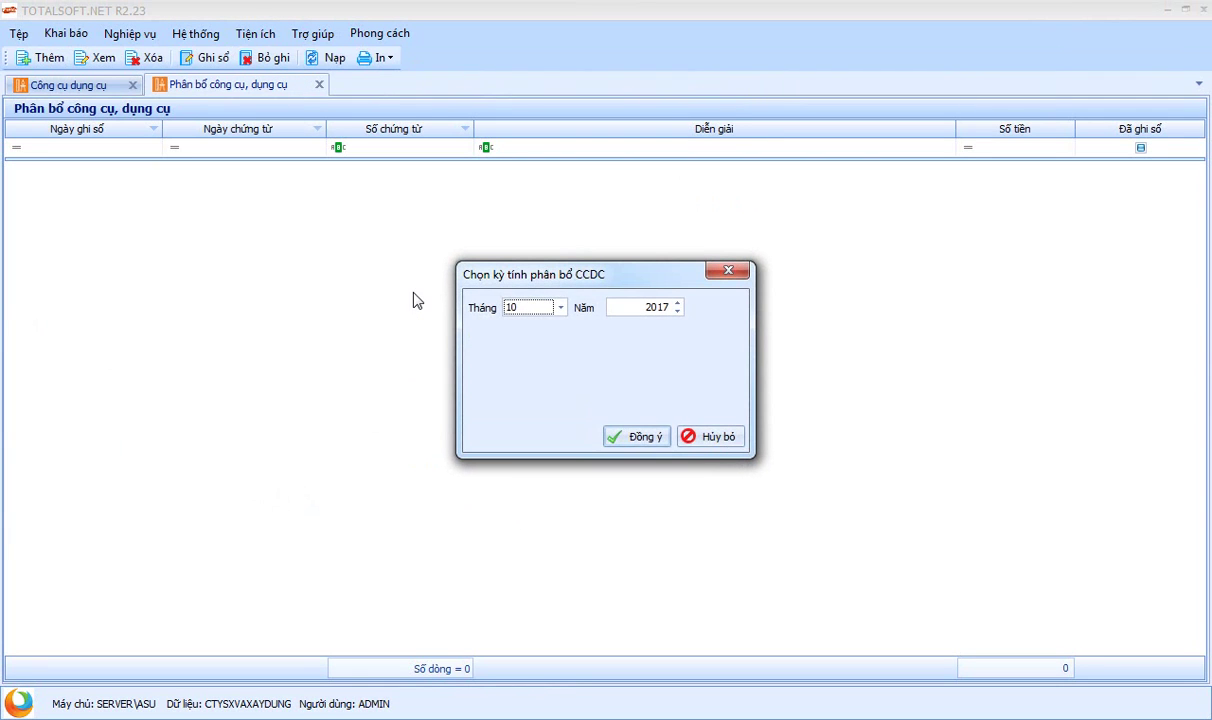
left_click(559, 307)
scroll(548, 378, "up", 1)
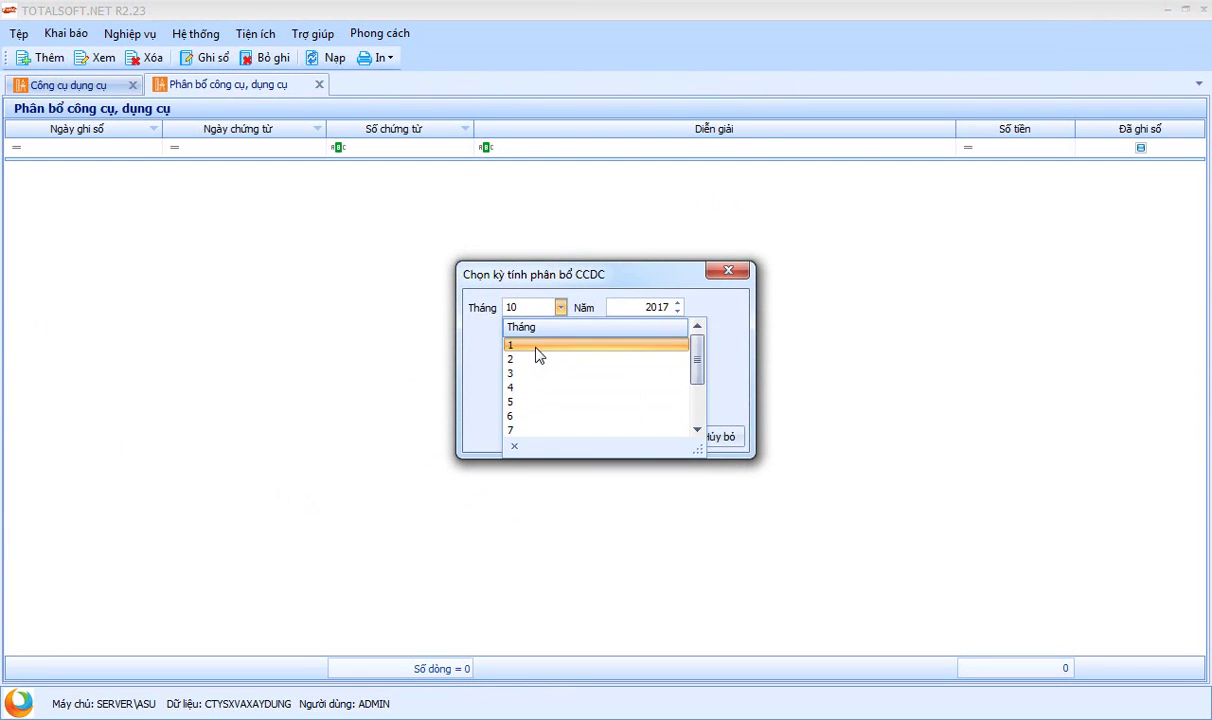
left_click(600, 346)
left_click(645, 437)
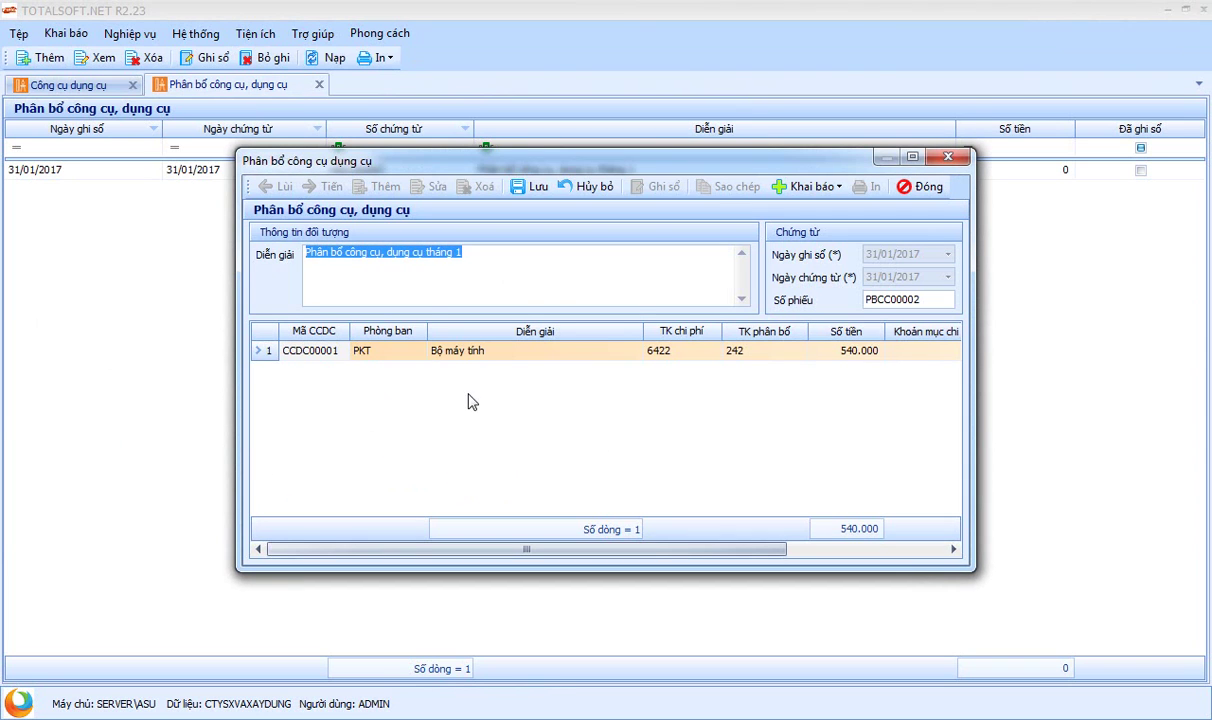
Step: Check the allocated amount of the month 1 voucher, discard the voucher without saving and close the allocation list
left_click(840, 352)
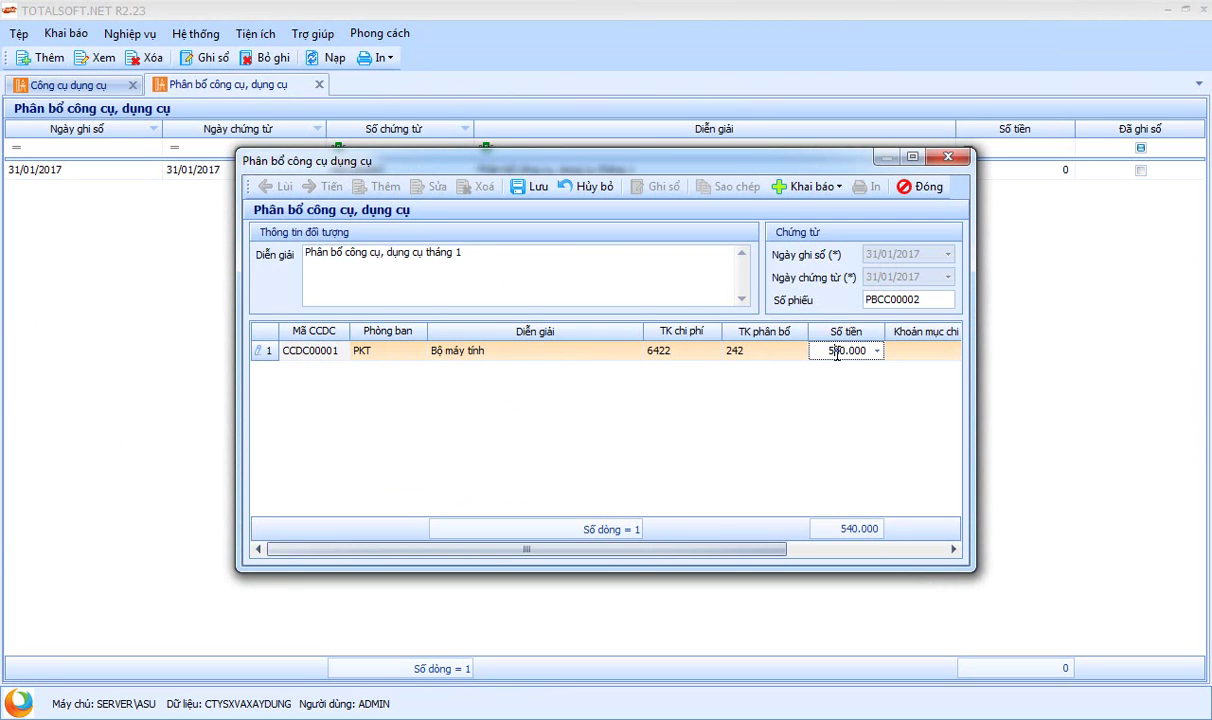
left_click_drag(628, 549, 546, 551)
left_click(922, 186)
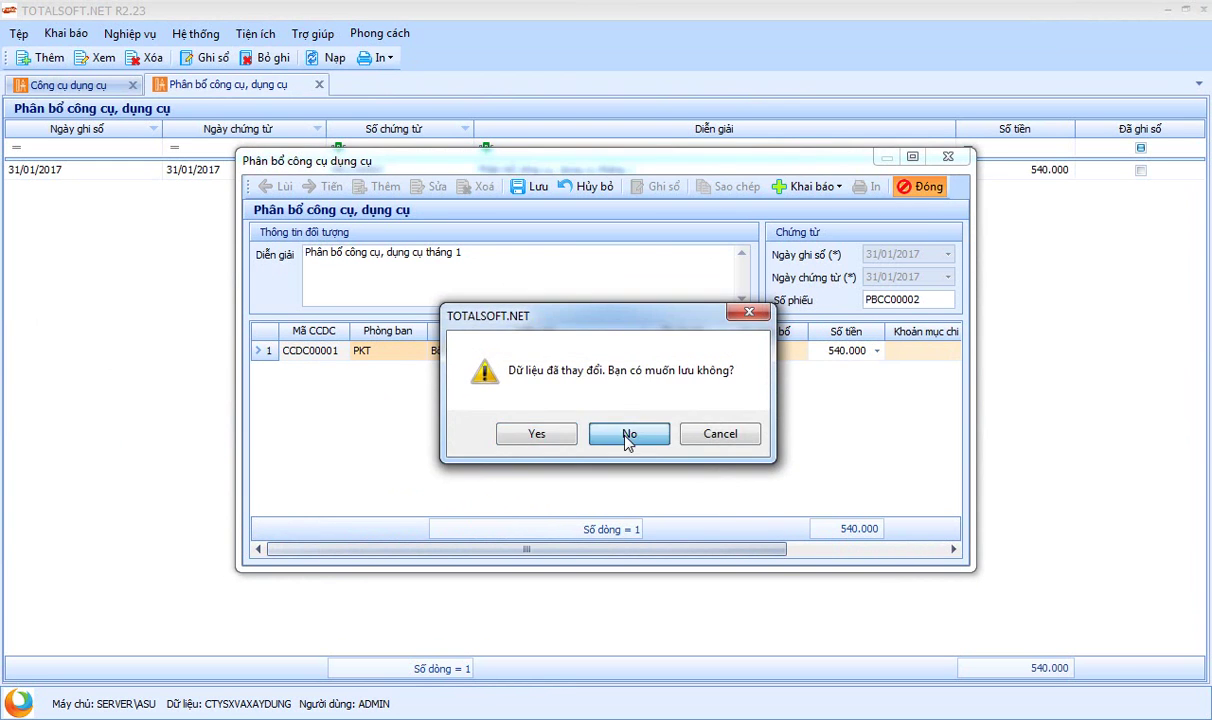
left_click(629, 433)
left_click(319, 84)
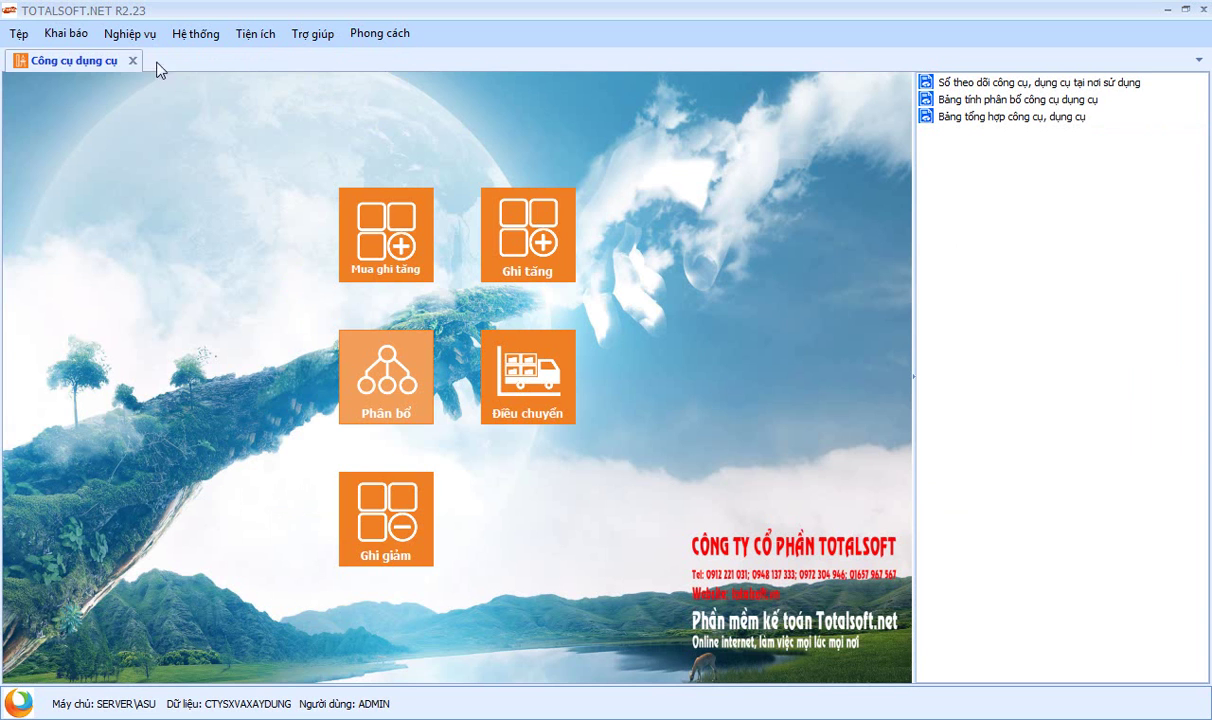
Step: Start a new Mua và ghi tăng CCDC voucher and look through its Đối tượng list
left_click(398, 242)
right_click(239, 215)
left_click(290, 229)
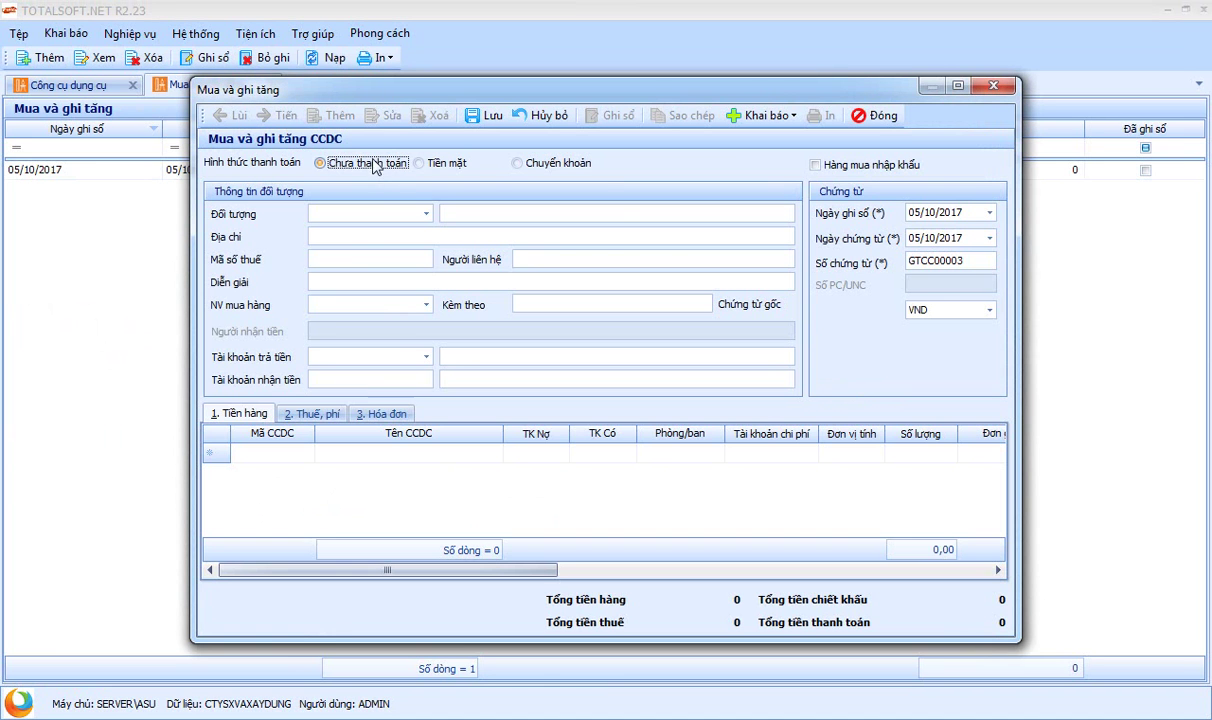
left_click(425, 214)
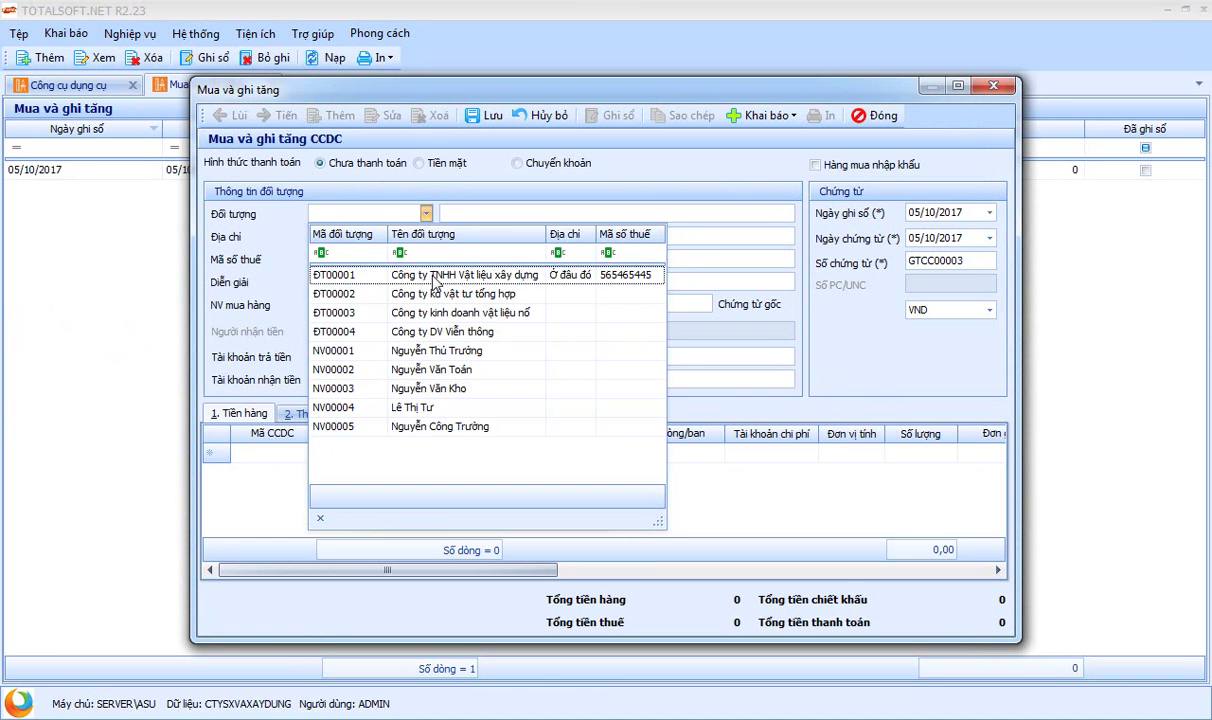
Step: Declare a new đối tượng named Công ty TNHH Thương mại Hồng hà and save it
left_click(765, 115)
left_click(790, 141)
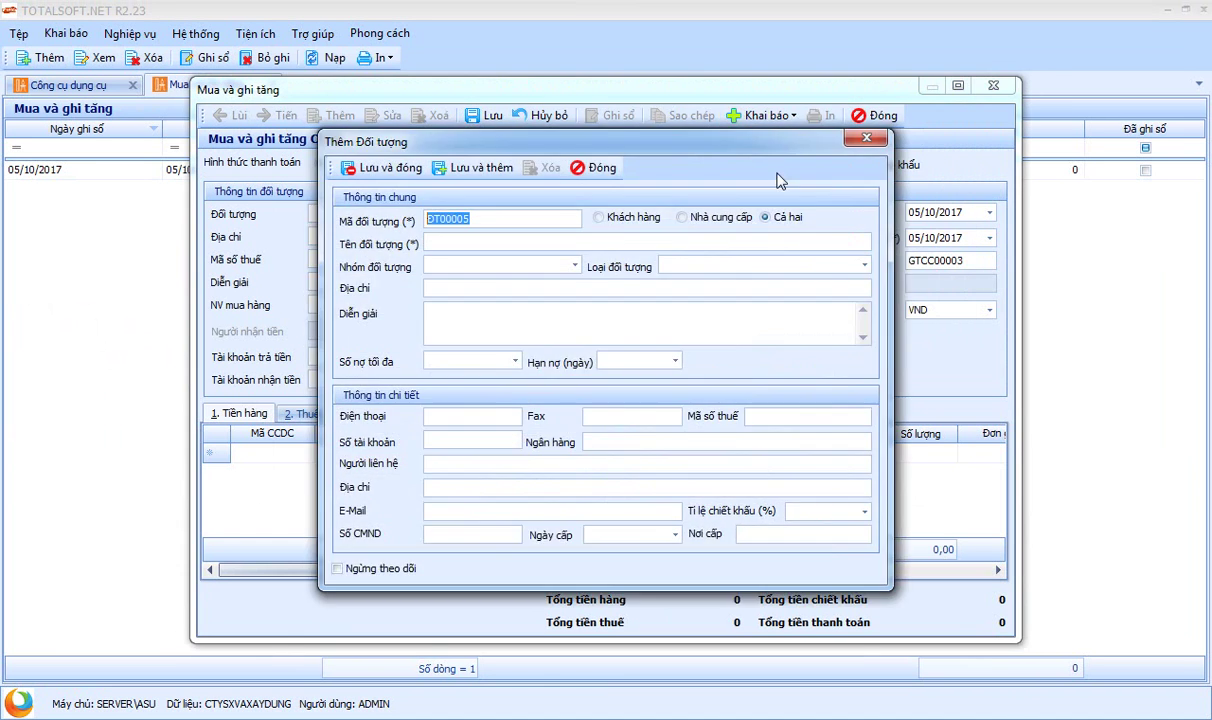
left_click(479, 240)
type("Công ty TNHH ")
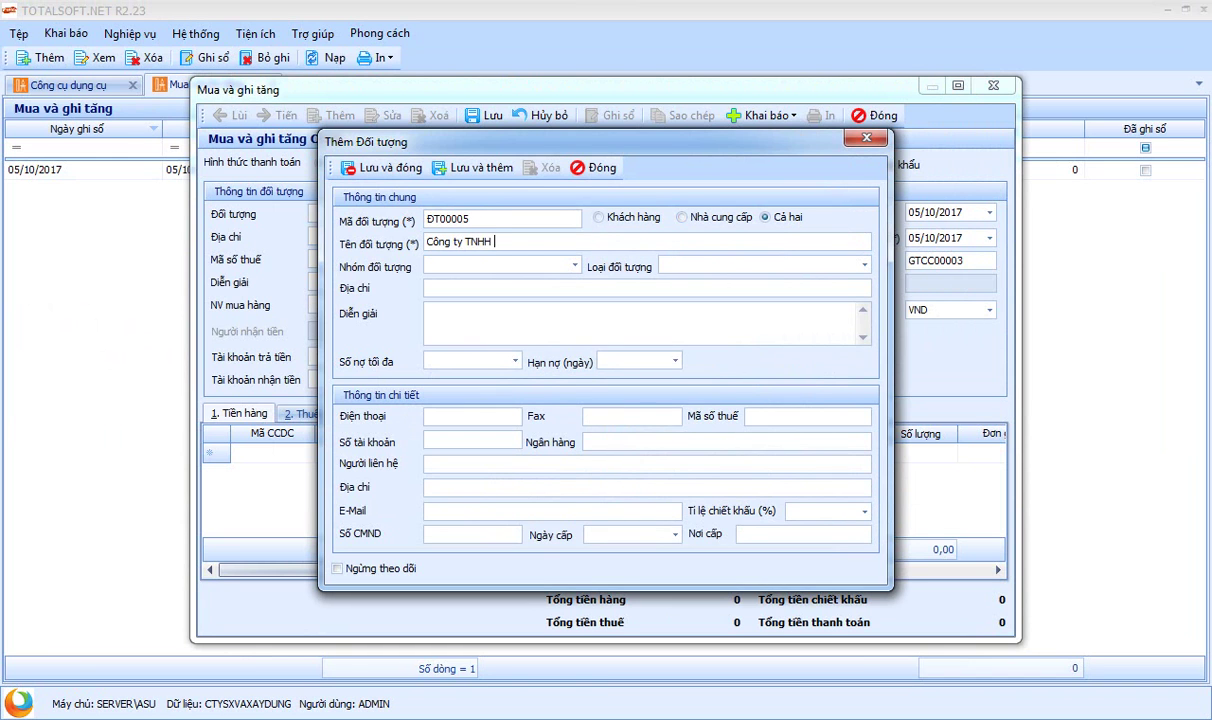
type("Thương mại Hồng hà")
left_click(383, 167)
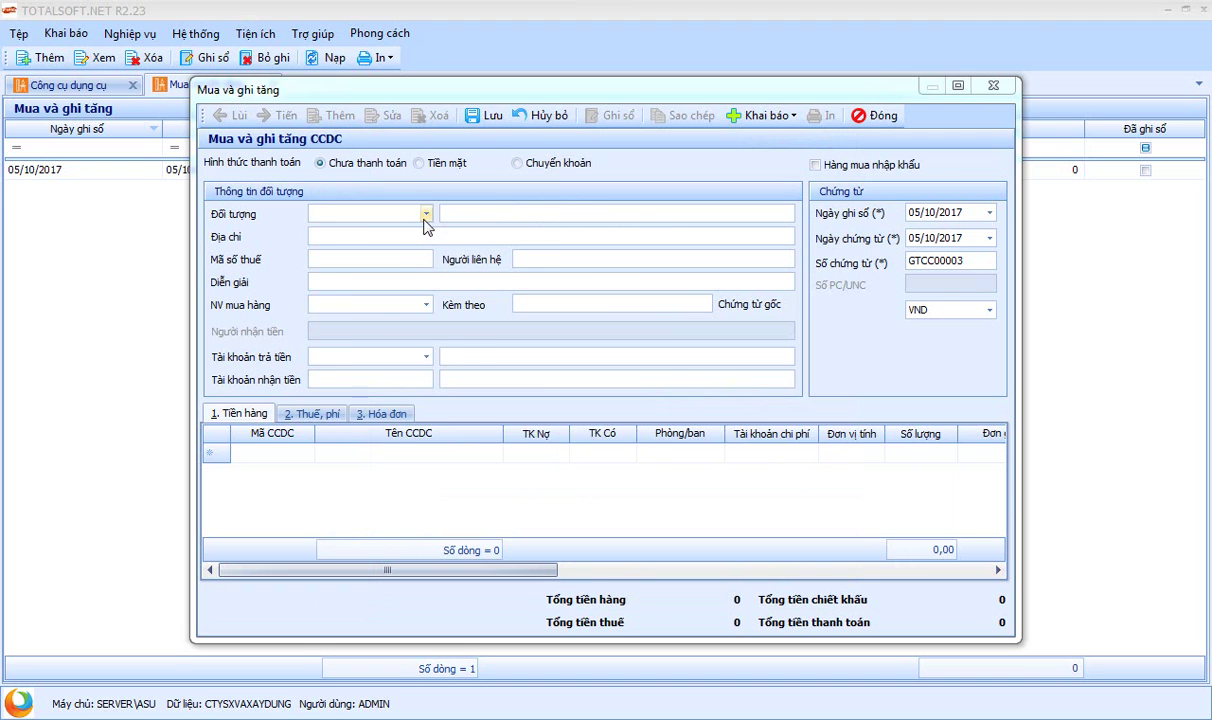
Step: Filter the Đối tượng list by the name "hồng" and choose Công ty TNHH Thương mại Hồng hà for the voucher
left_click(425, 213)
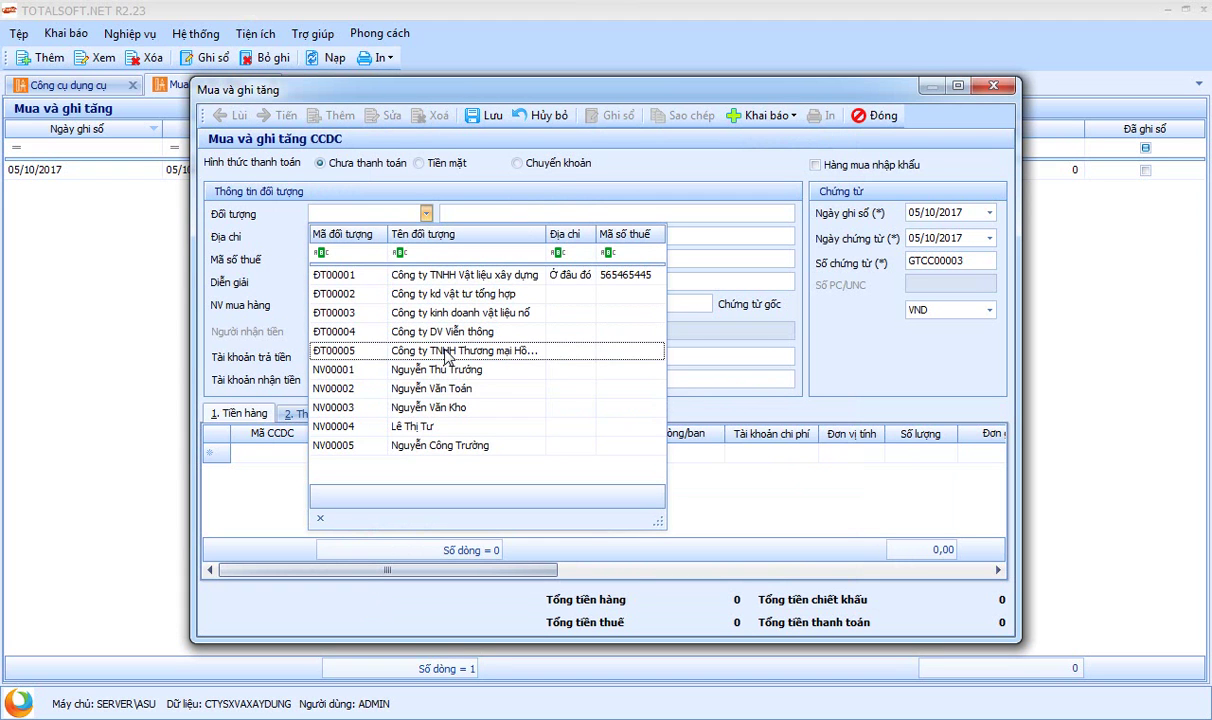
left_click(498, 253)
type("hòng")
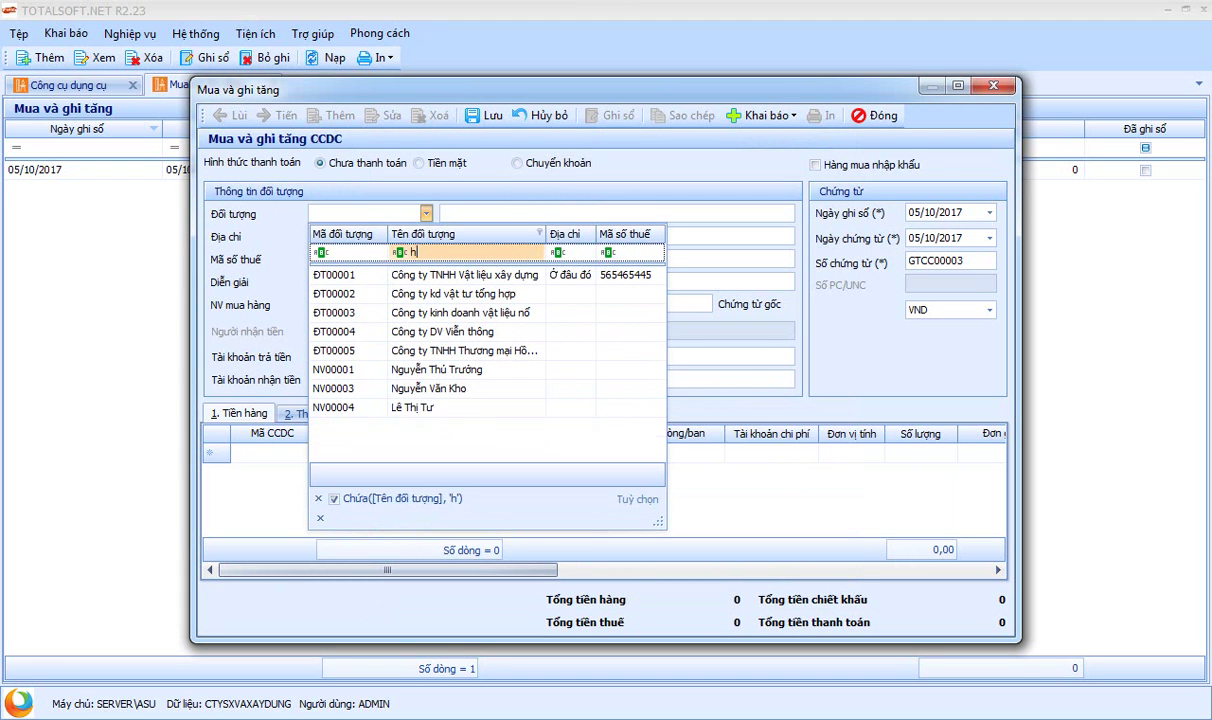
key("BackSpace")
key("BackSpace")
key("BackSpace")
type("ồng")
key("BackSpace")
key("BackSpace")
type("ng")
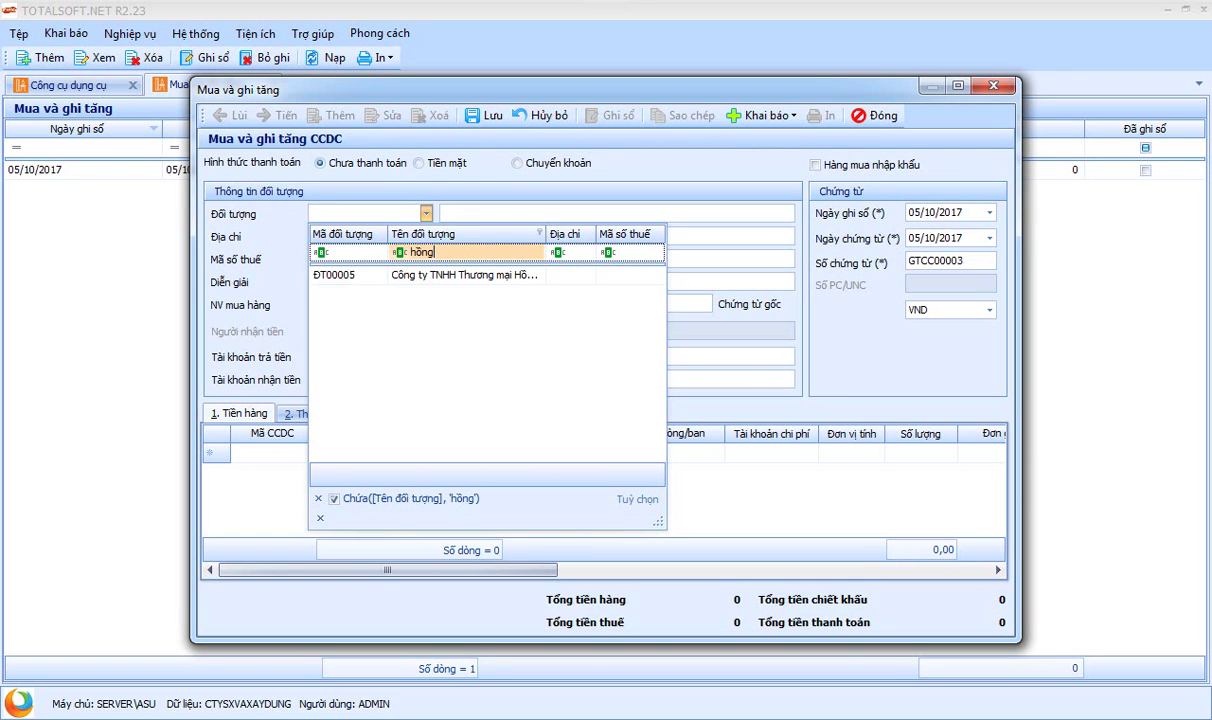
left_click(480, 274)
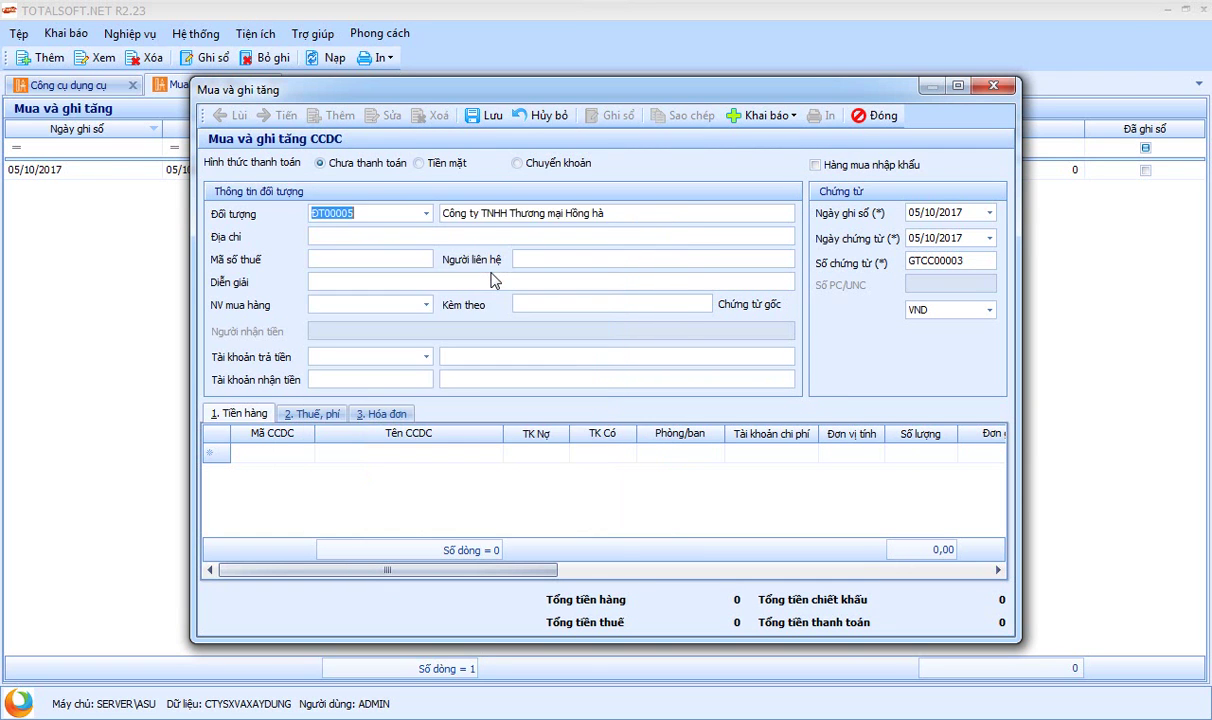
Step: Enter "Nhập mua bộ máy tính" as the voucher's Diễn giải
left_click(491, 281)
type("Nhập mua bộ máy tính")
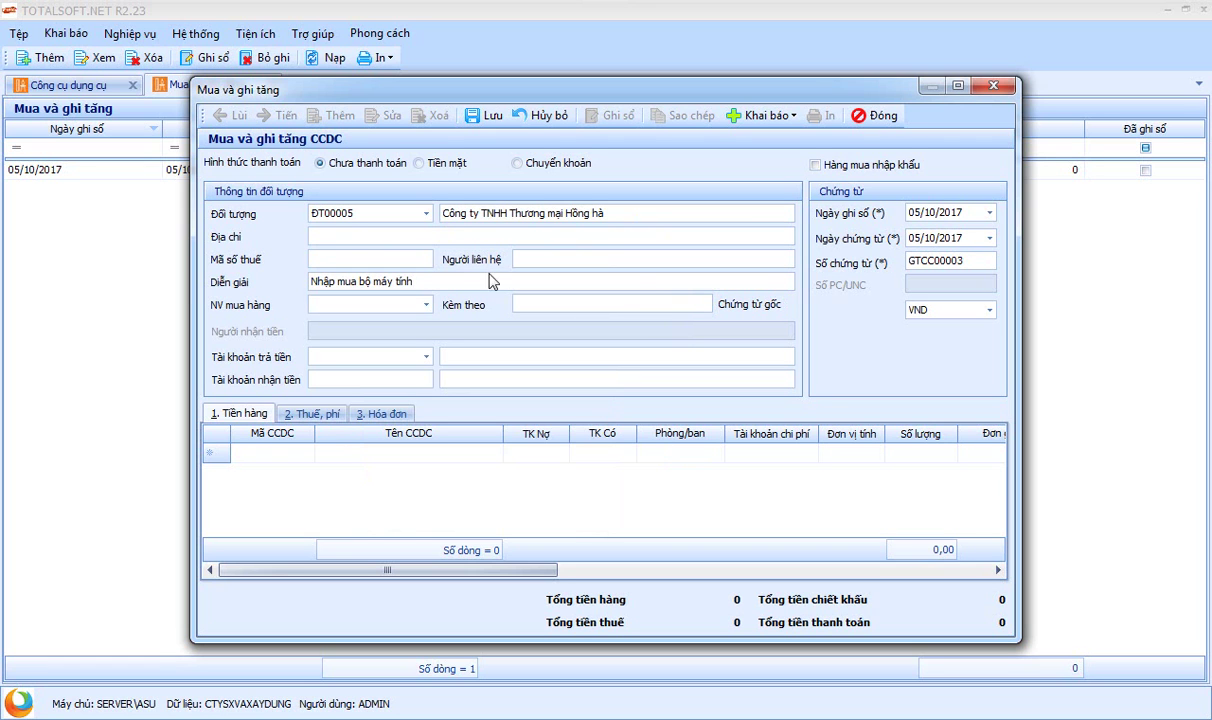
left_click(405, 358)
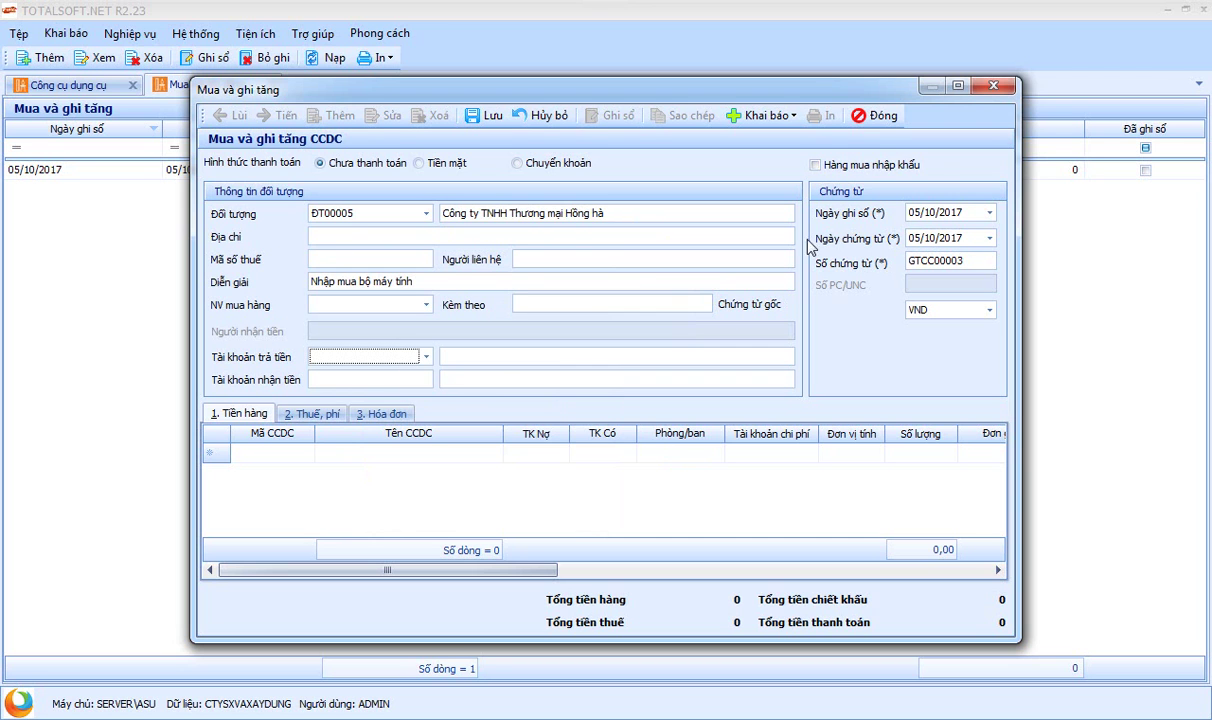
Step: Look through the existing tools in the Mã CCDC list of the voucher's first line
left_click(305, 455)
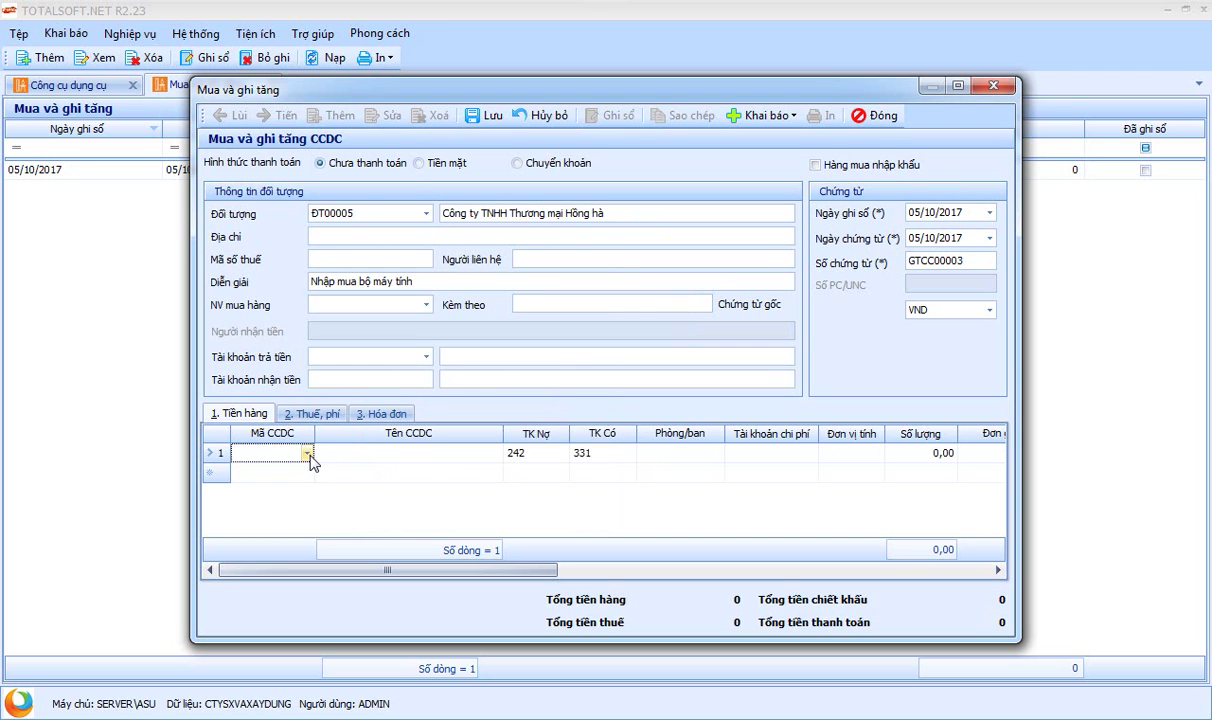
left_click(307, 453)
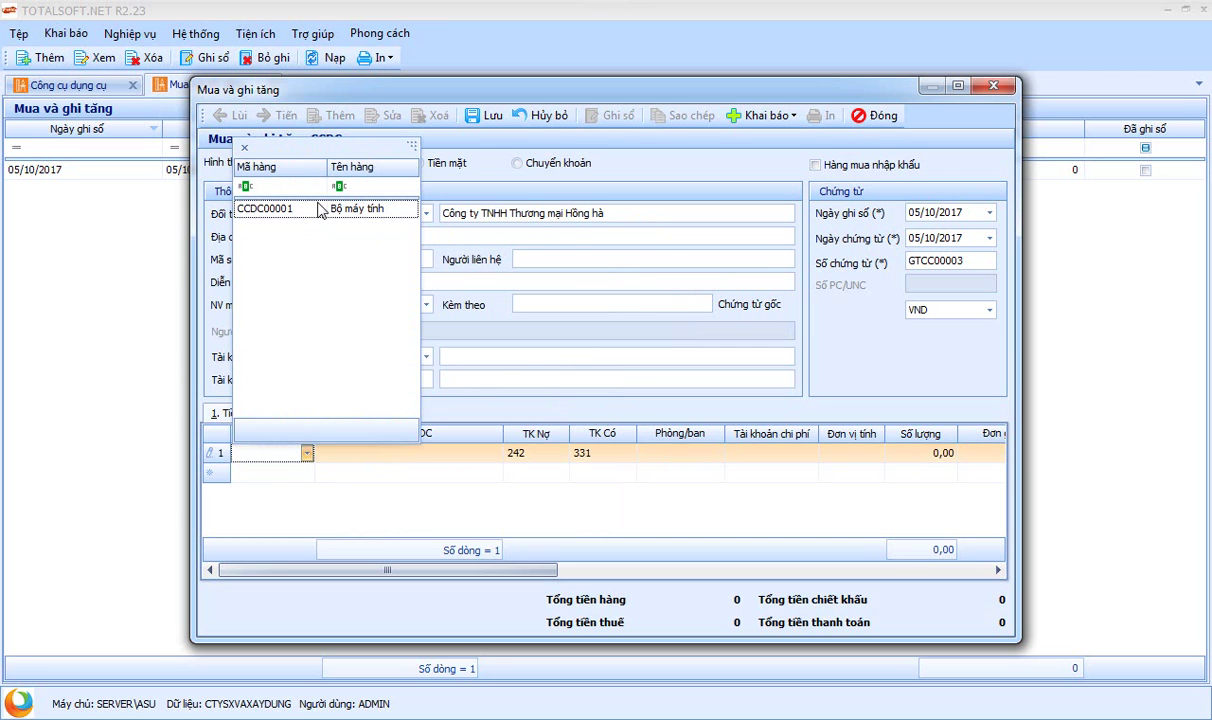
left_click(703, 174)
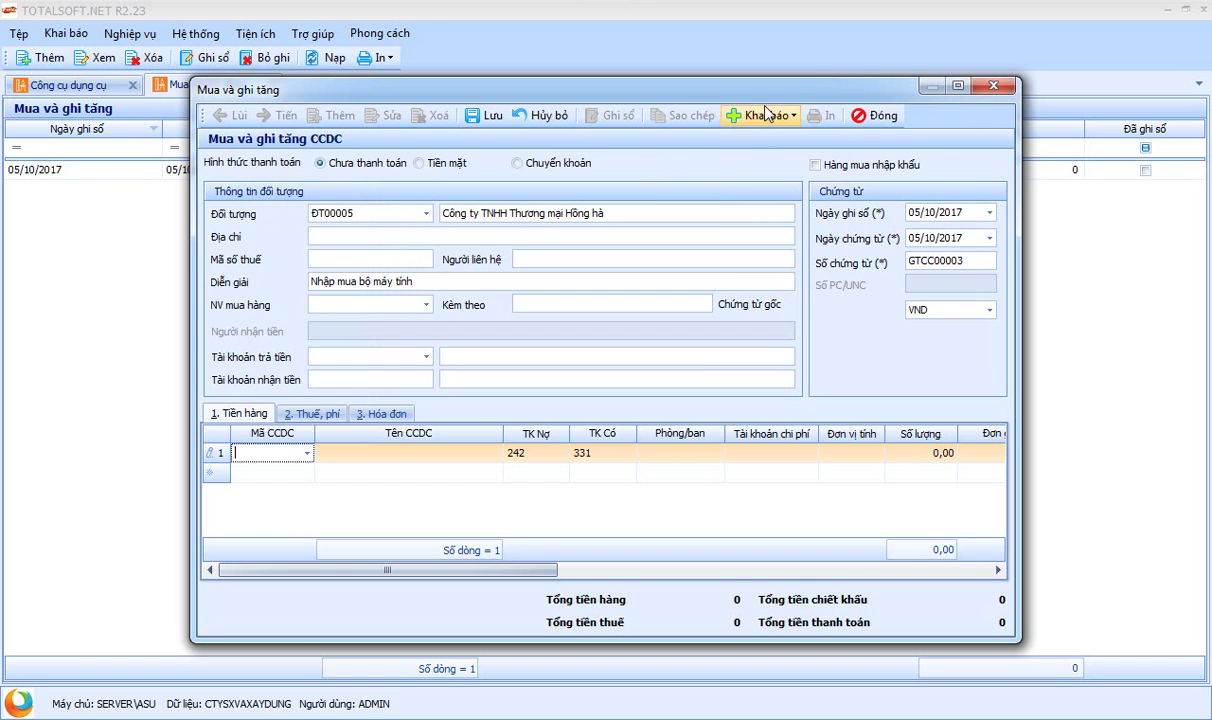
Step: Declare a new công cụ dụng cụ named Bộ máy tính ASIA (2017) with kho 153 and đơn vị tính Bộ, and save it
left_click(765, 115)
left_click(758, 253)
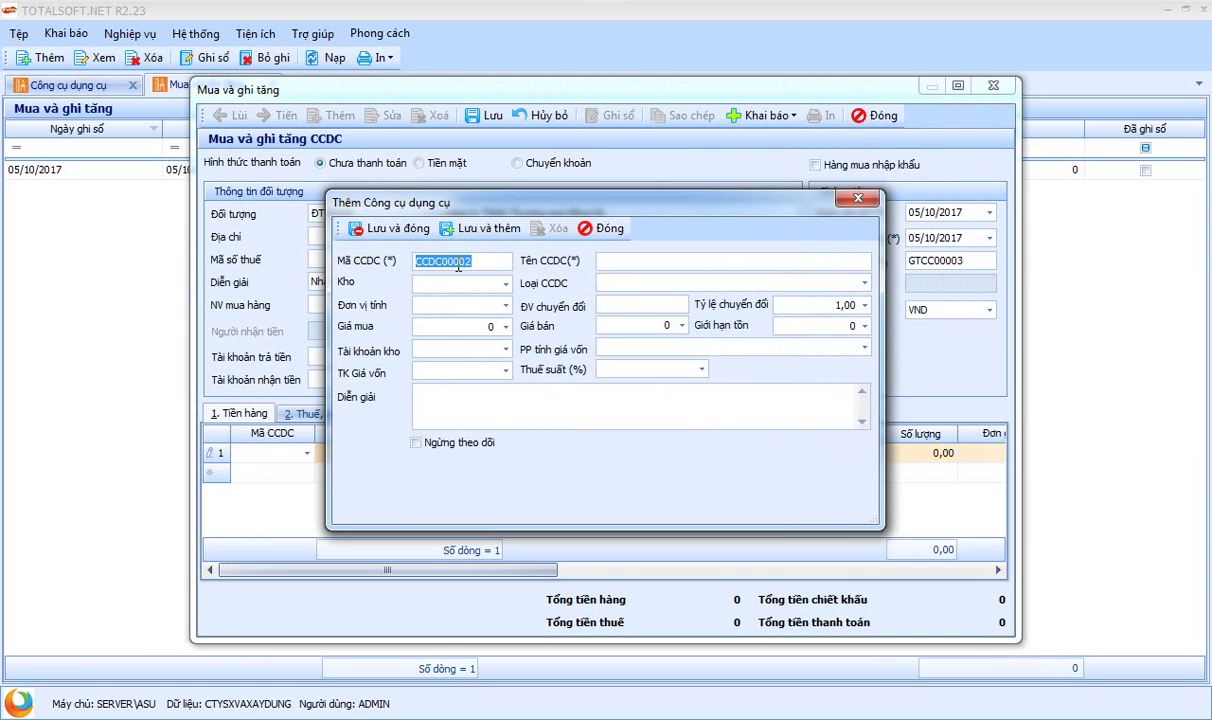
left_click(608, 262)
type("Bộ")
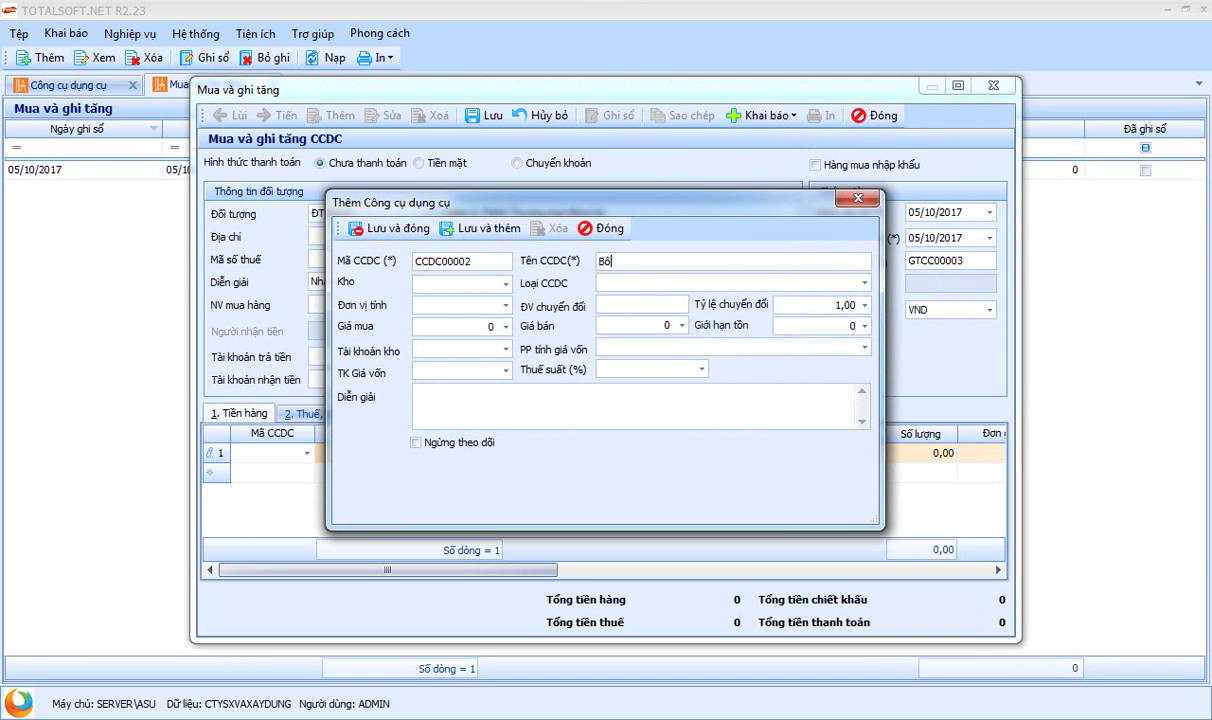
type(" máy tinh ASIA (2017")
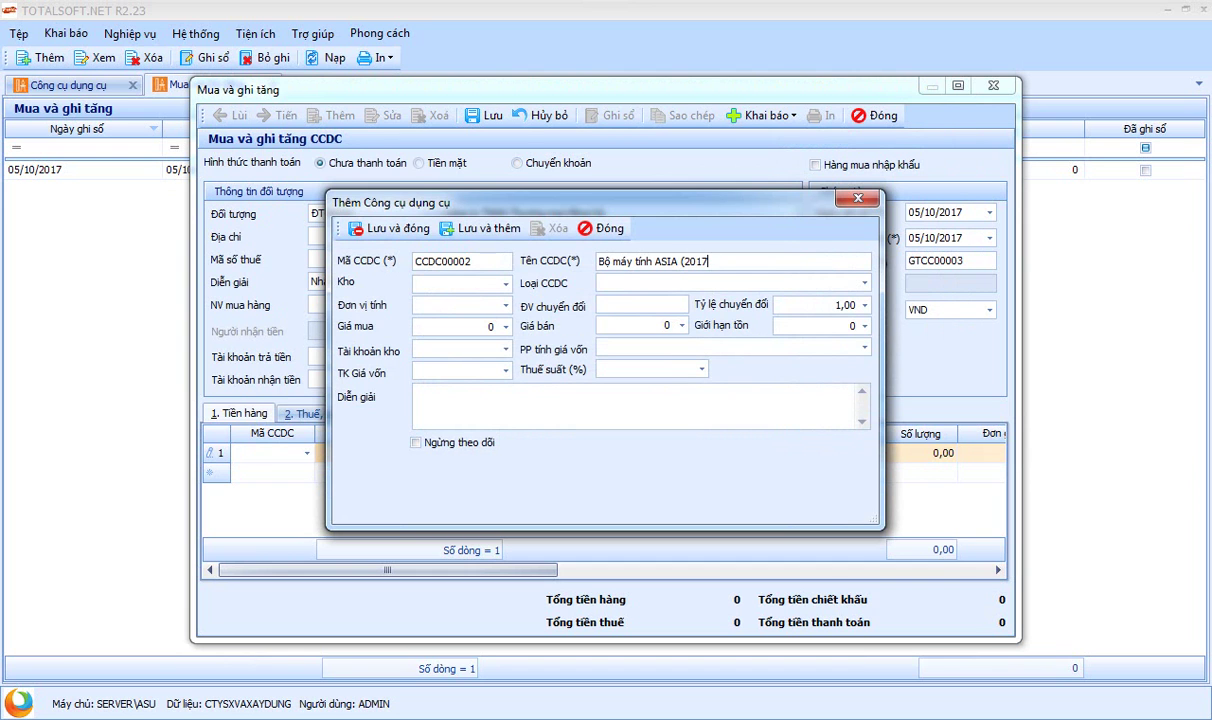
left_click(504, 283)
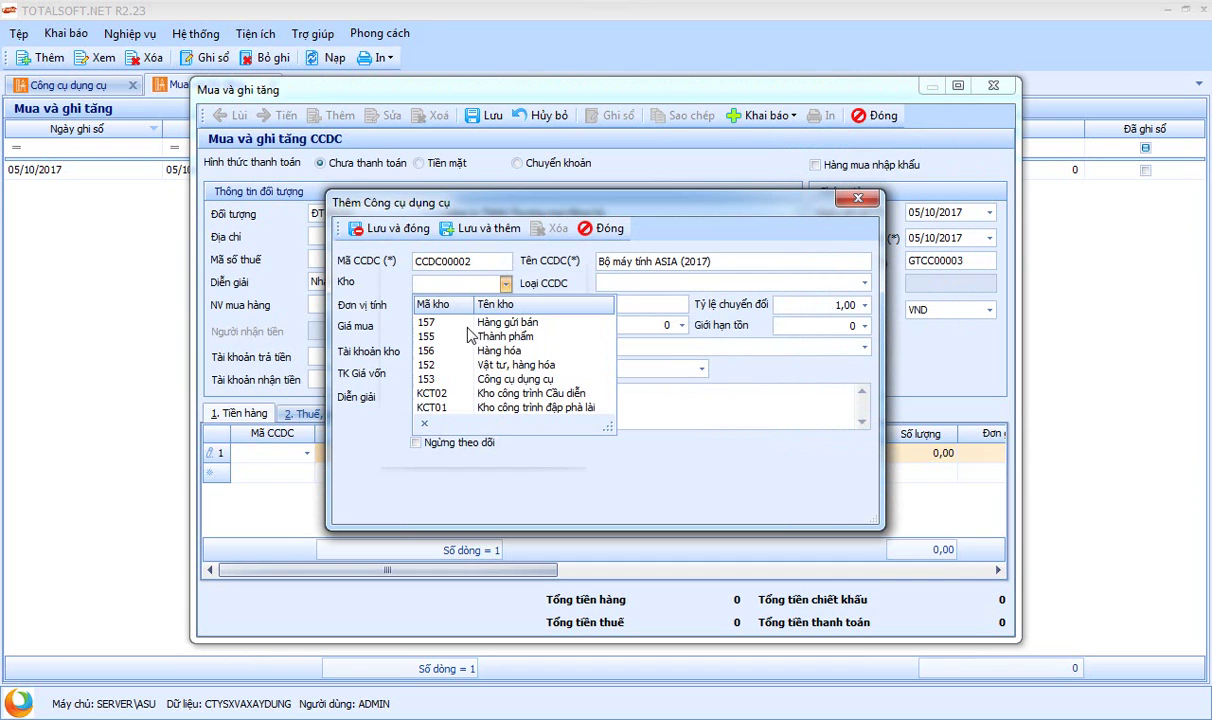
left_click(491, 305)
type("Bo")
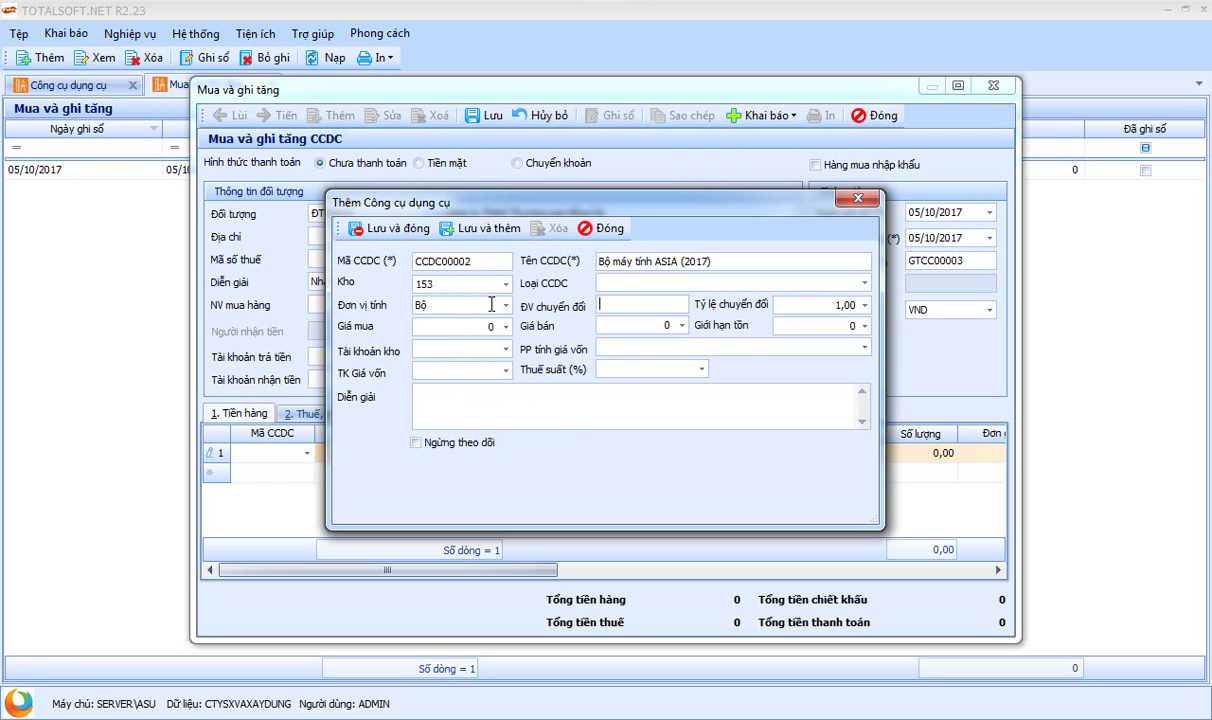
left_click(392, 228)
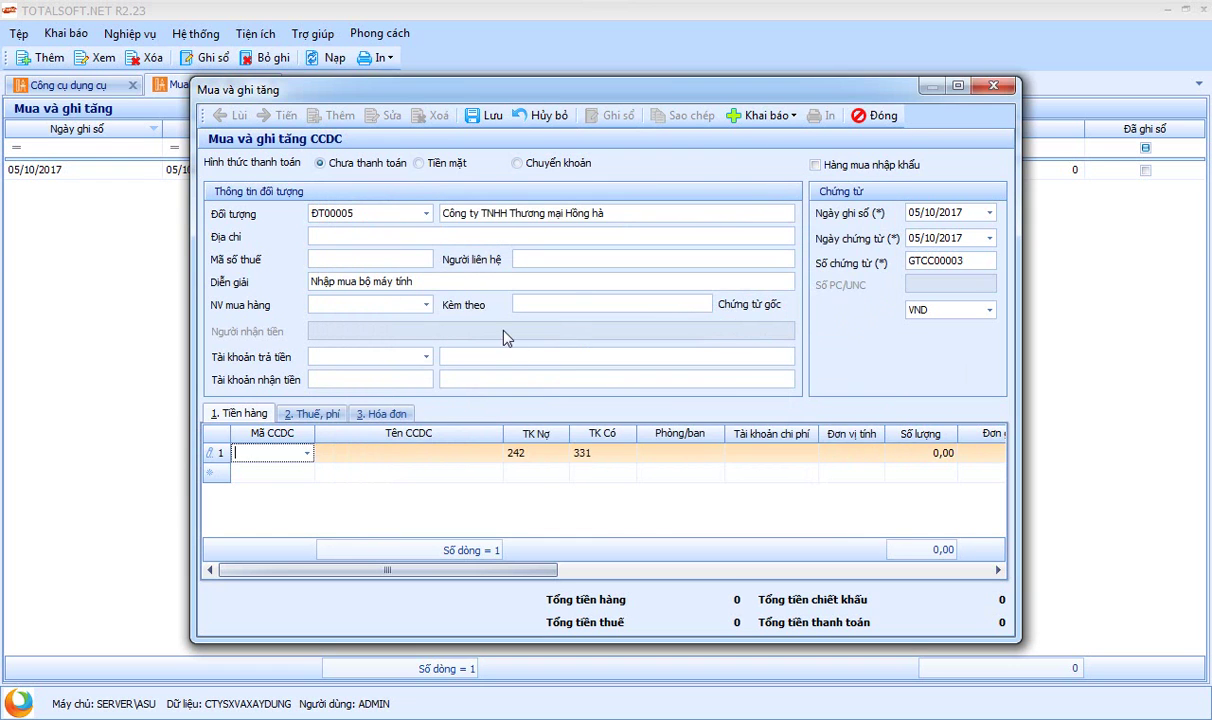
Step: Set the voucher's Ngày ghi sổ and Ngày chứng từ to 10/01/2017
left_click(910, 213)
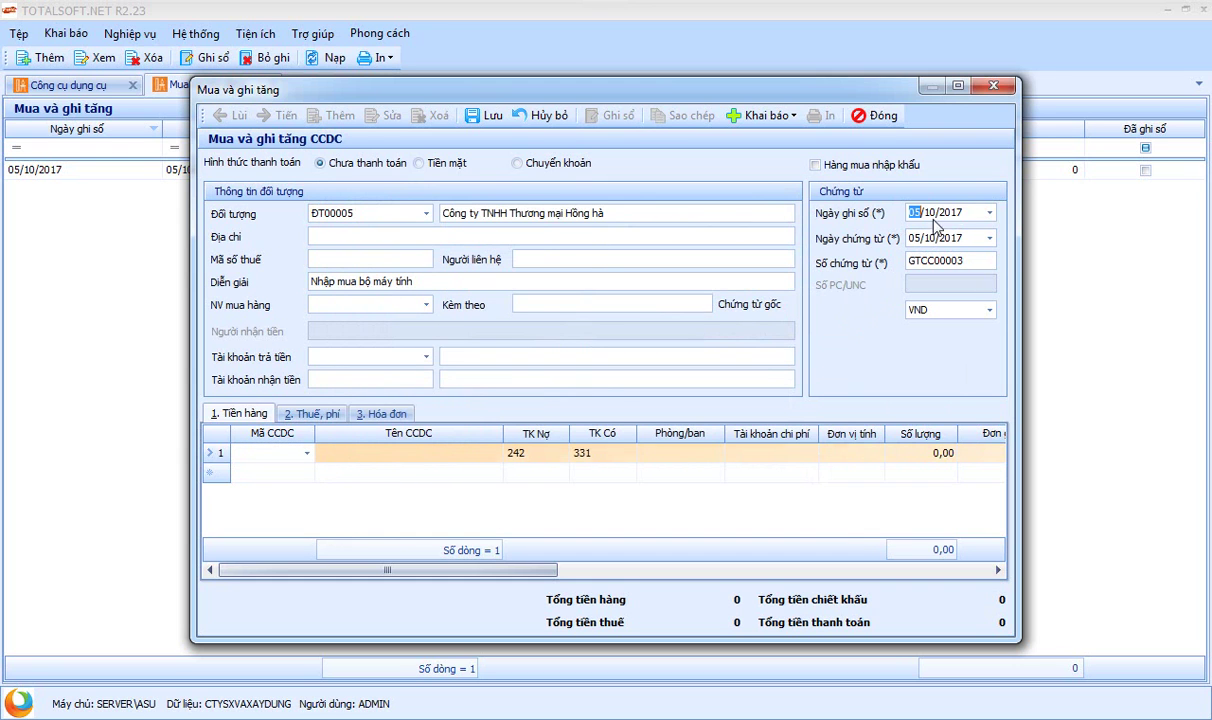
left_click_drag(968, 212, 838, 220)
type("10/01/2017")
key("Tab")
key("Tab")
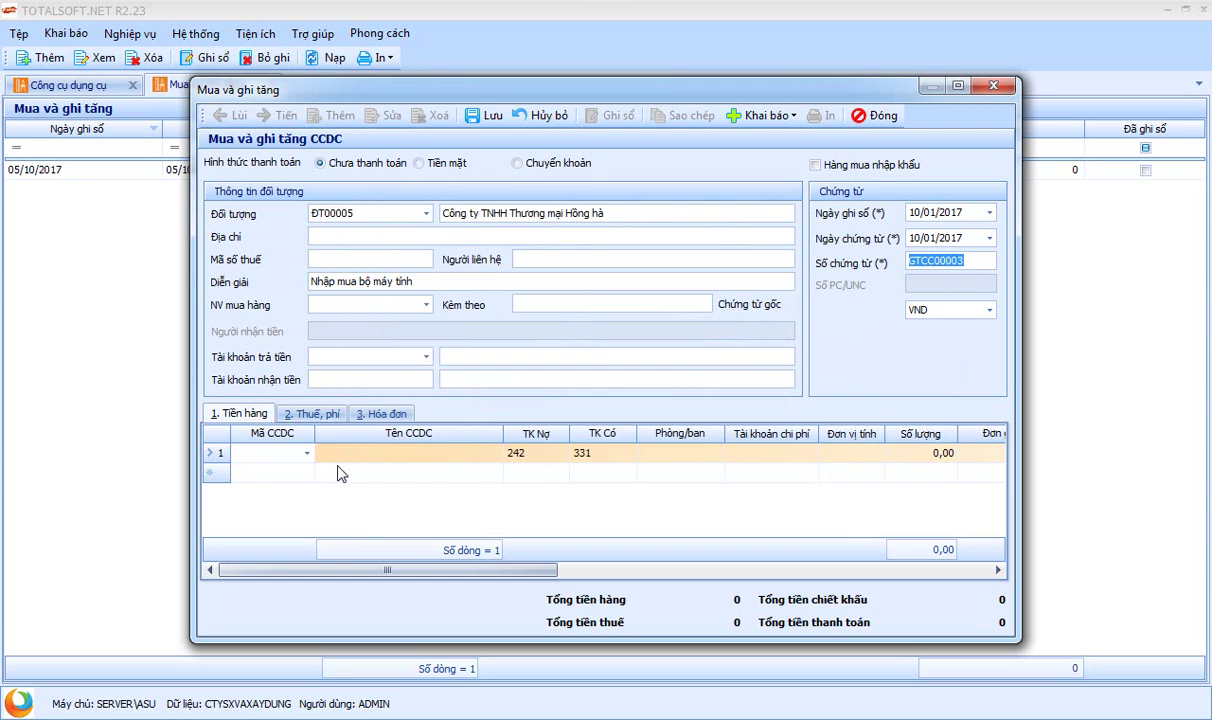
Step: Choose CCDC00002, Bộ máy tính ASIA (2017), as the tool on the first Tiền hàng line
left_click(307, 453)
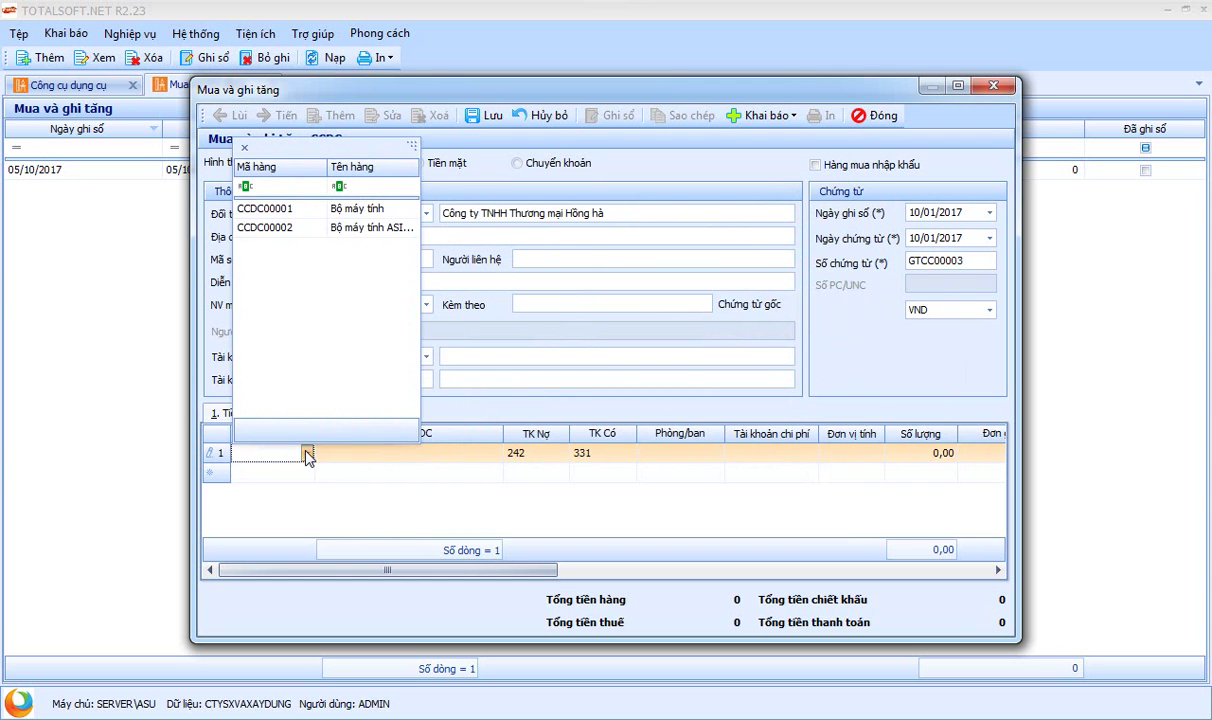
left_click(322, 230)
key("Tab")
key("Tab")
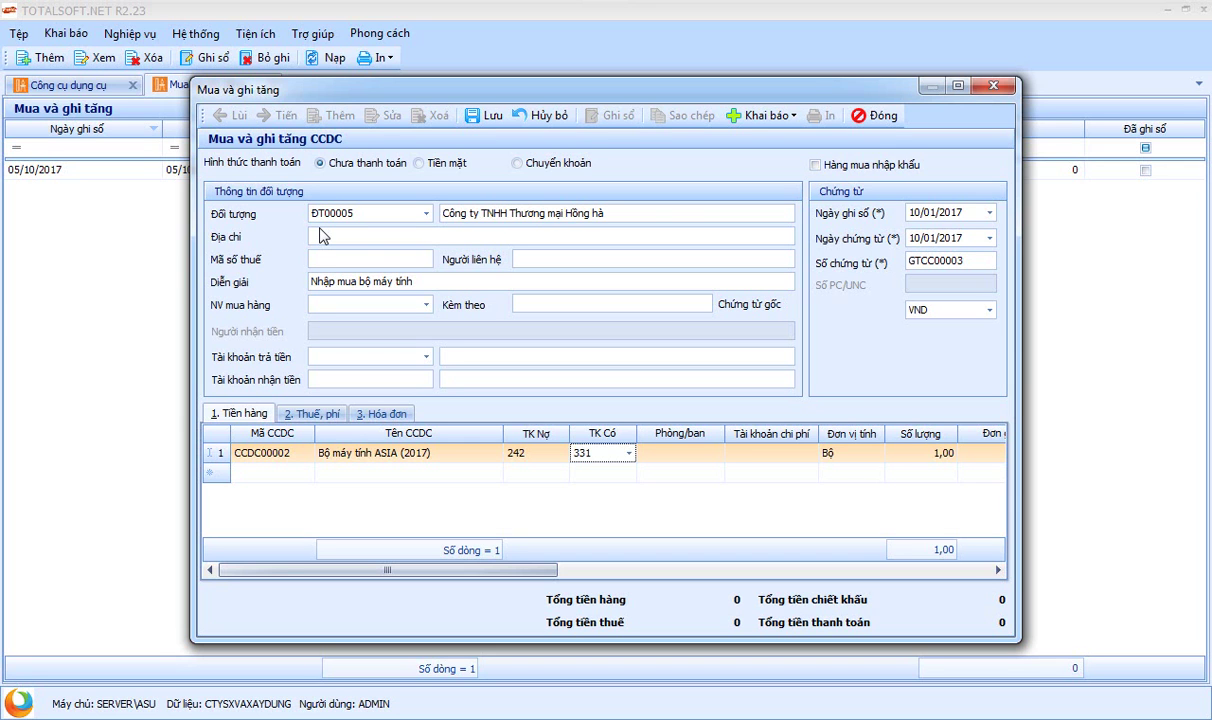
Step: Assign the tool line to Phòng/ban PGD and set its Tài khoản chi phí to 6422
key("Tab")
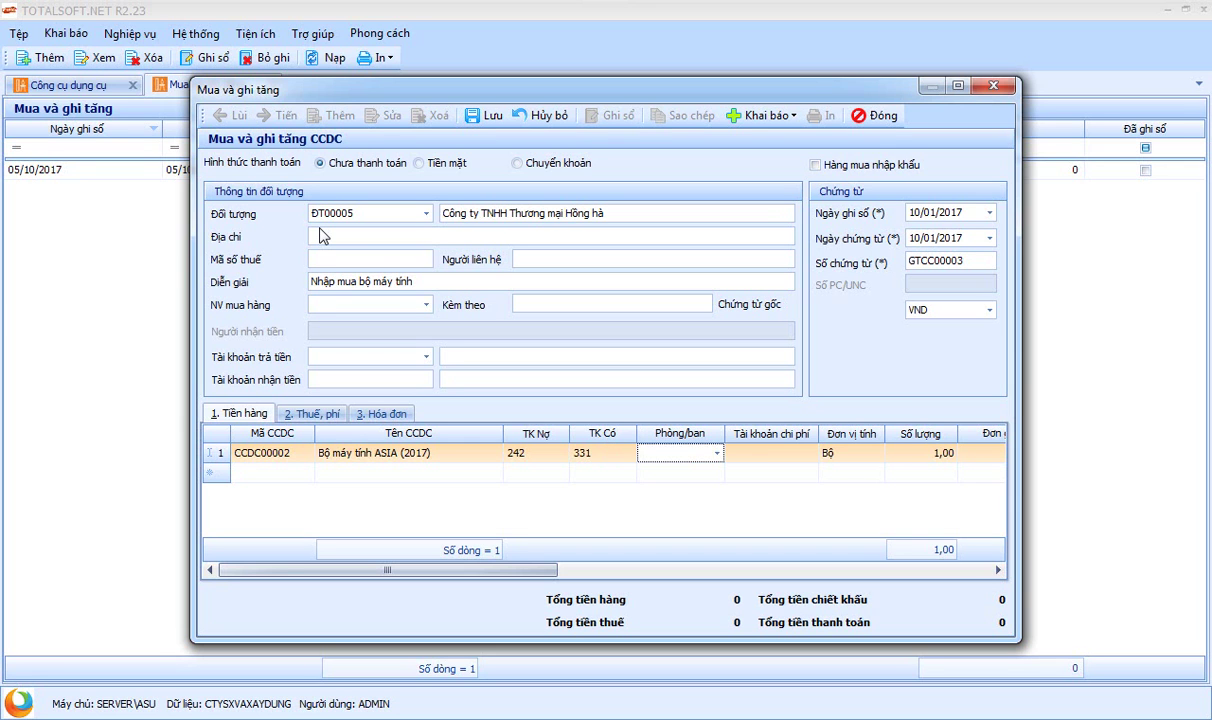
left_click(716, 453)
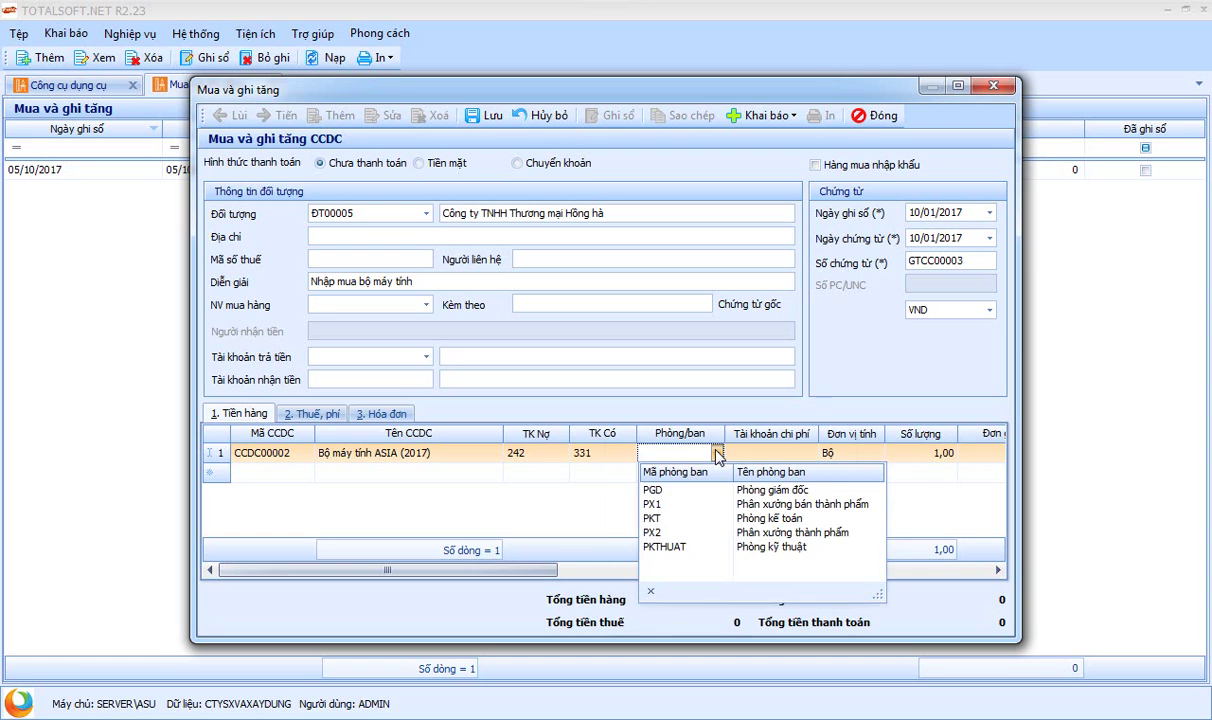
left_click(717, 491)
key("Tab")
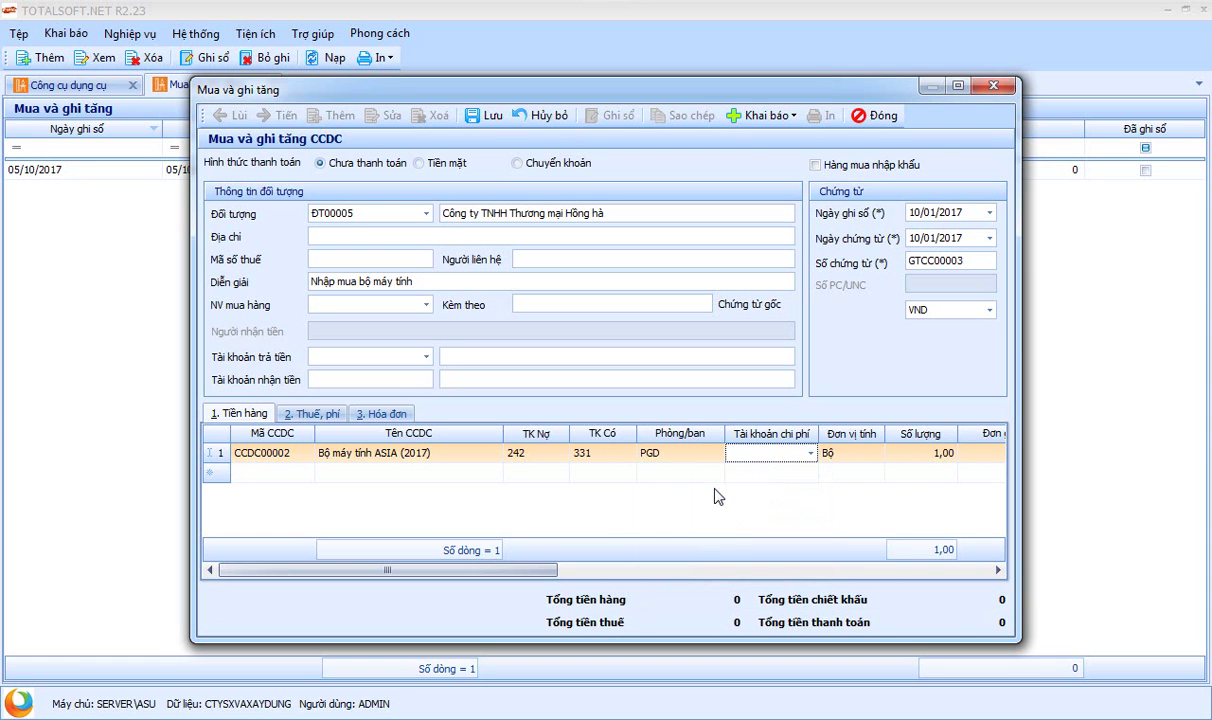
type("6422")
key("Return")
key("Tab")
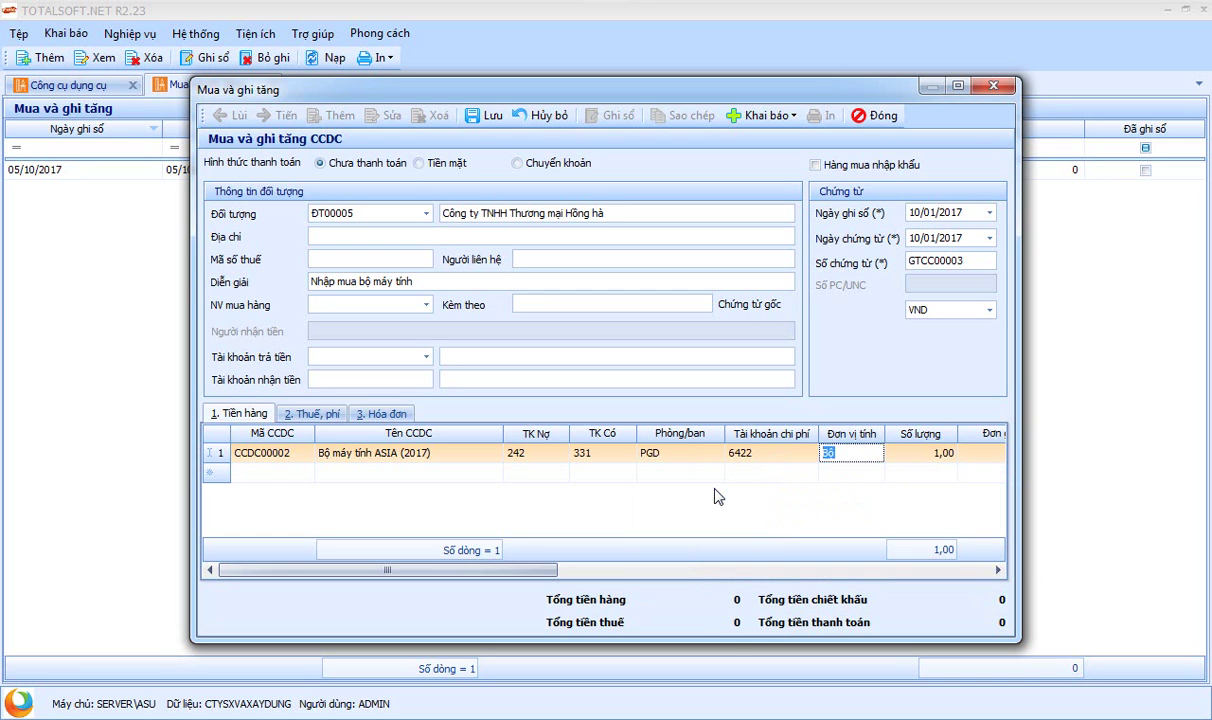
Step: Enter 13.000.000 as the tool line's Đơn giá
key("Tab")
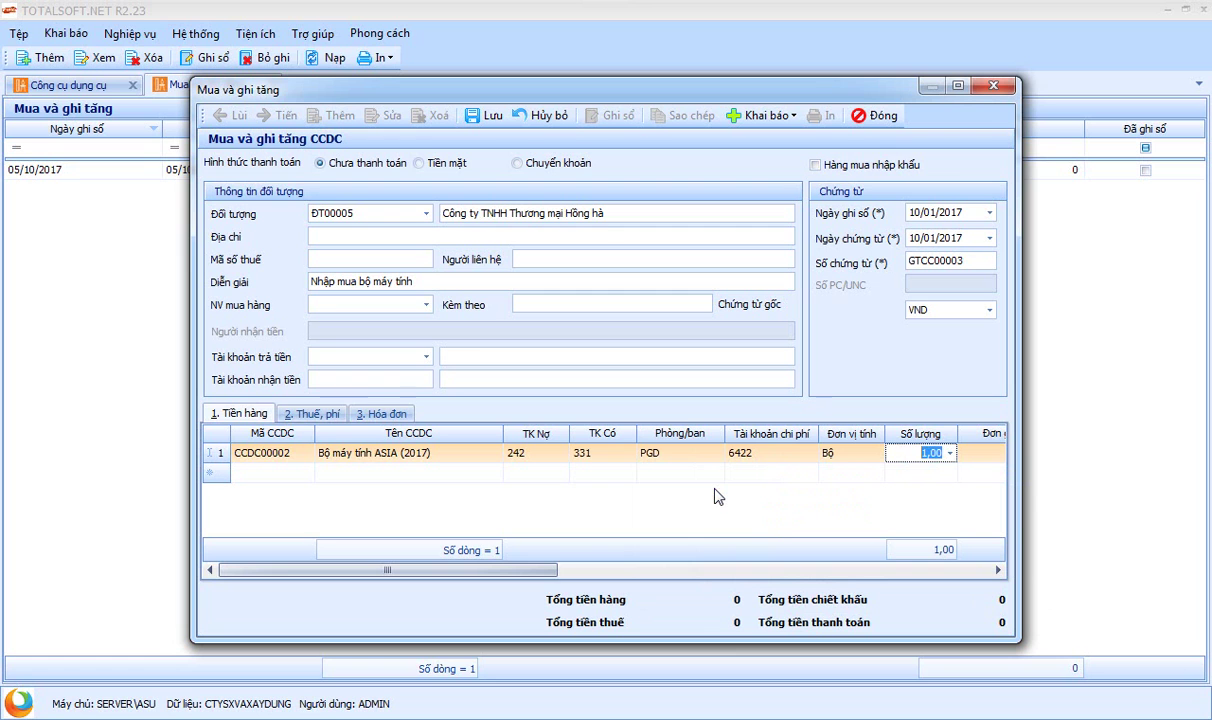
key("Tab")
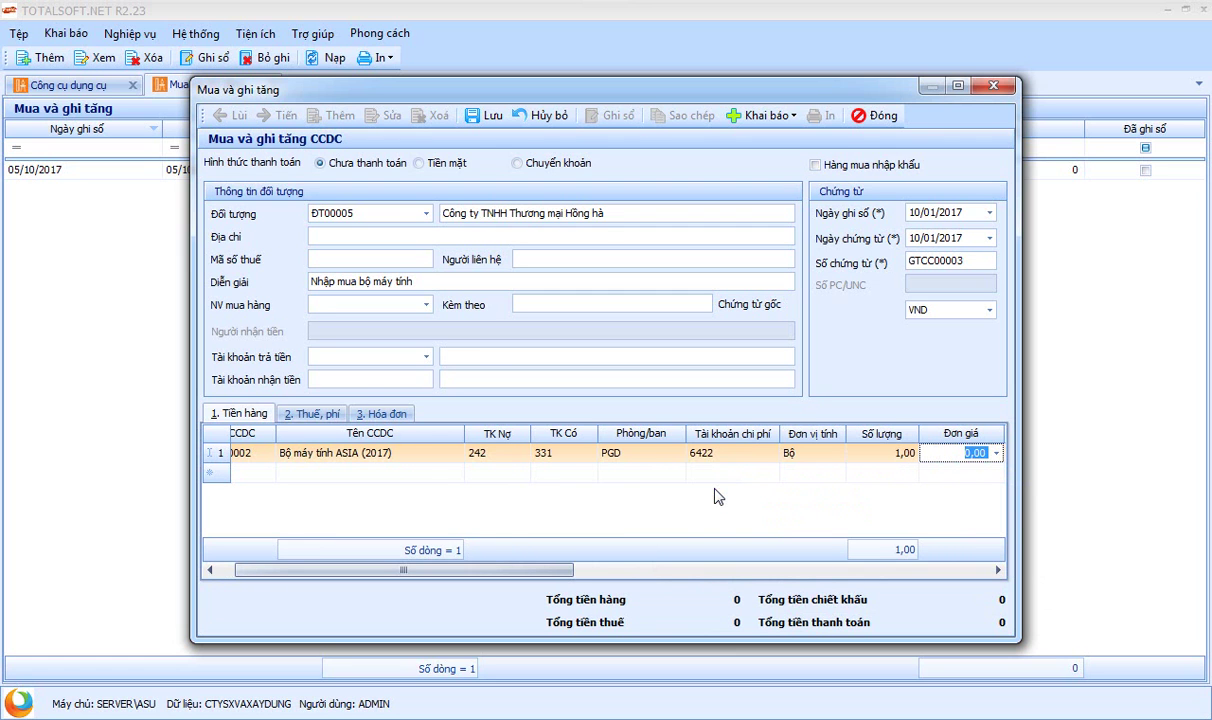
type("13.000.000")
key("Tab")
key("Tab")
key("Tab")
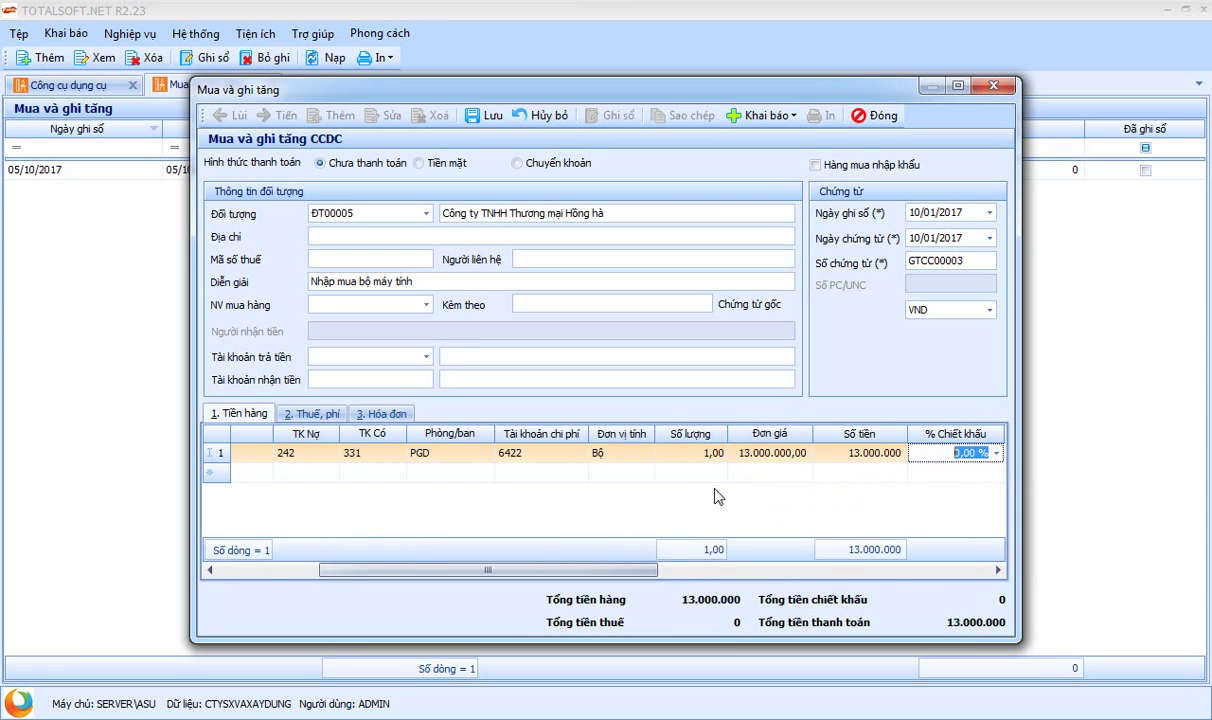
Step: Set the tool line's Số lần phân bổ to 24 and its Tiền phân bổ to 545.000
key("Tab")
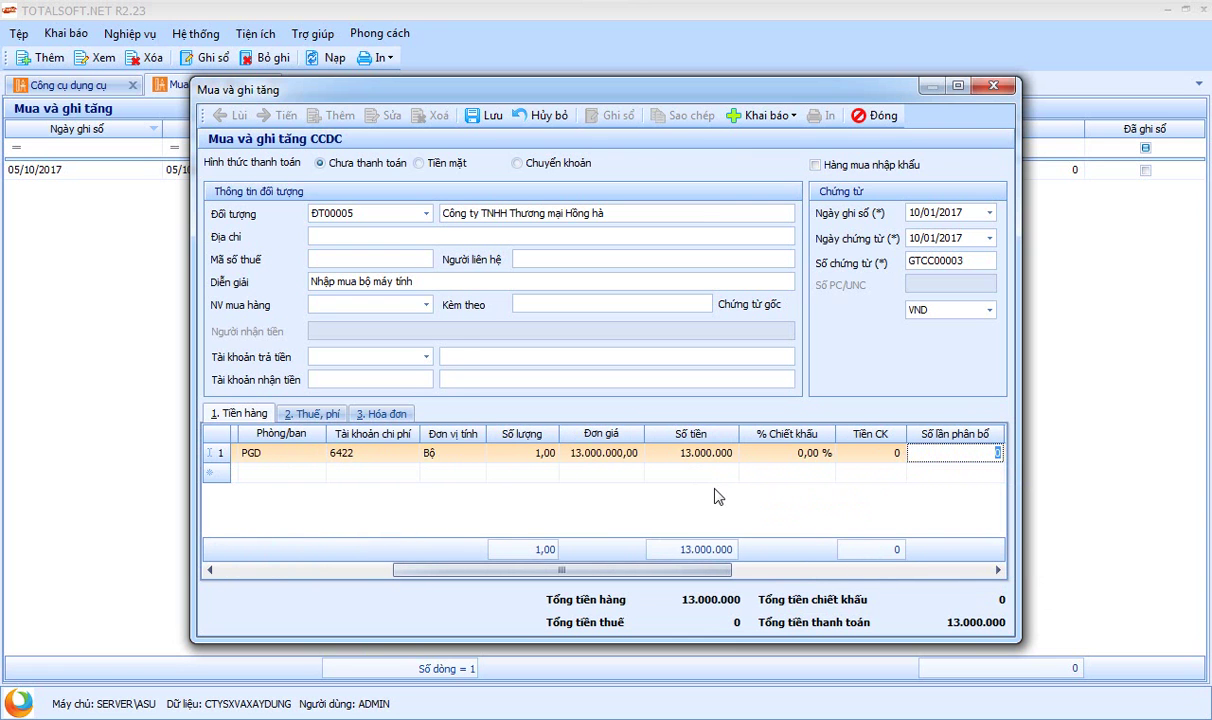
type("24")
key("Tab")
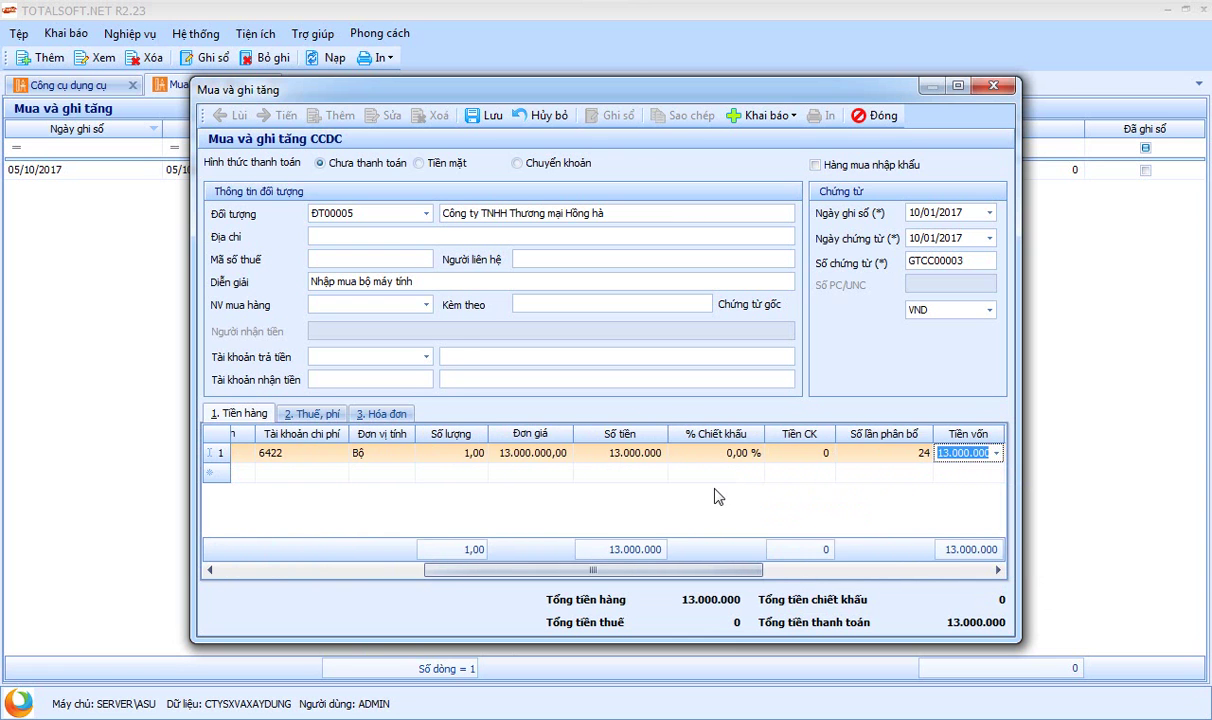
key("Tab")
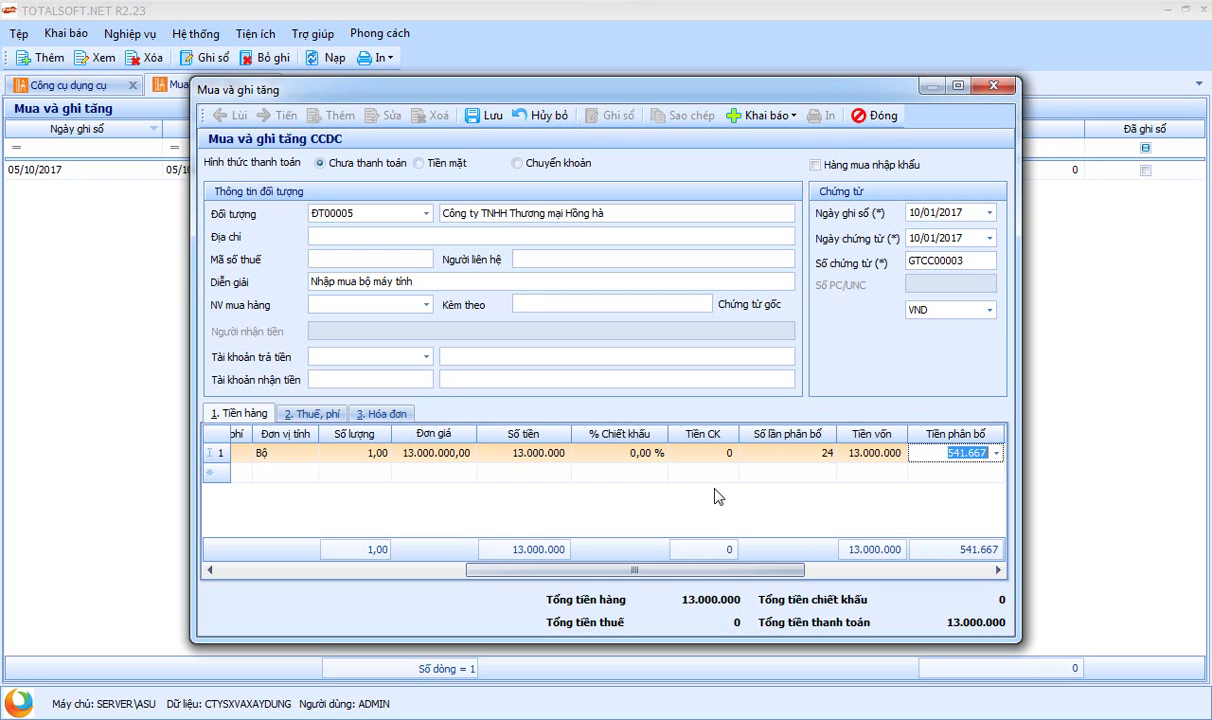
type("540000")
key("BackSpace")
key("BackSpace")
key("BackSpace")
key("BackSpace")
type("5000")
key("Tab")
key("Tab")
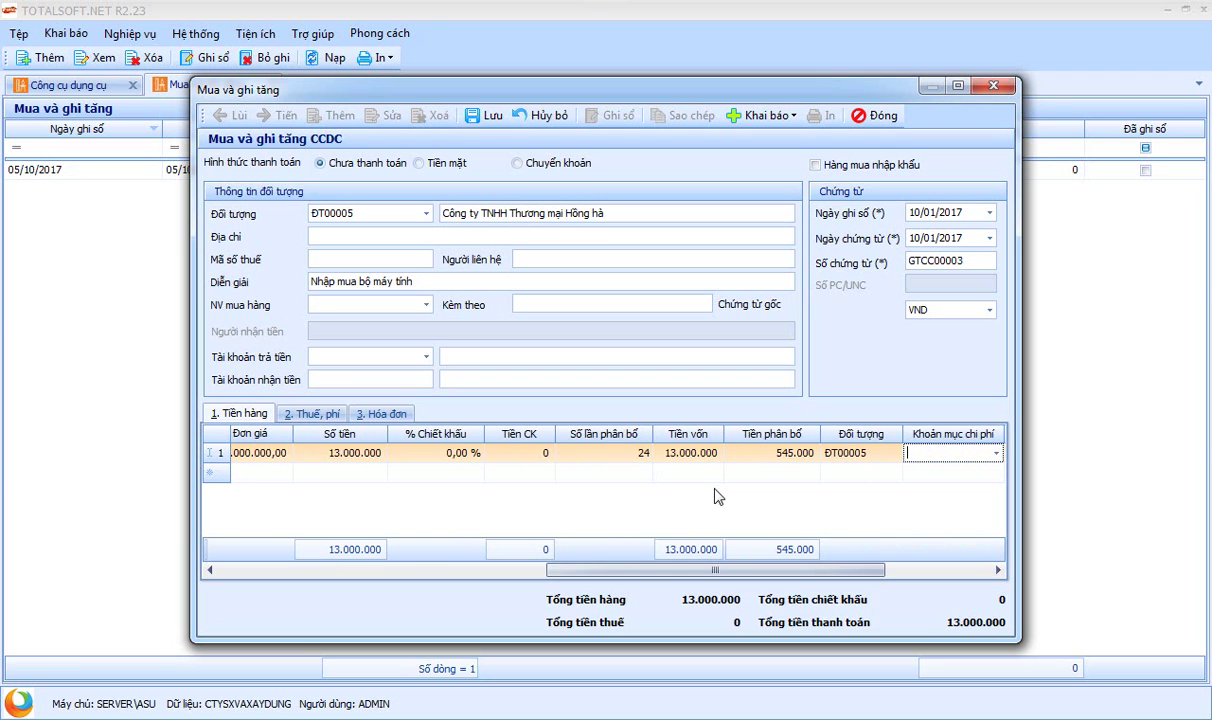
Step: Set the voucher's invoice Thuế suất to 10% and its Loại hóa đơn to Hóa đơn GTGT
left_click(324, 417)
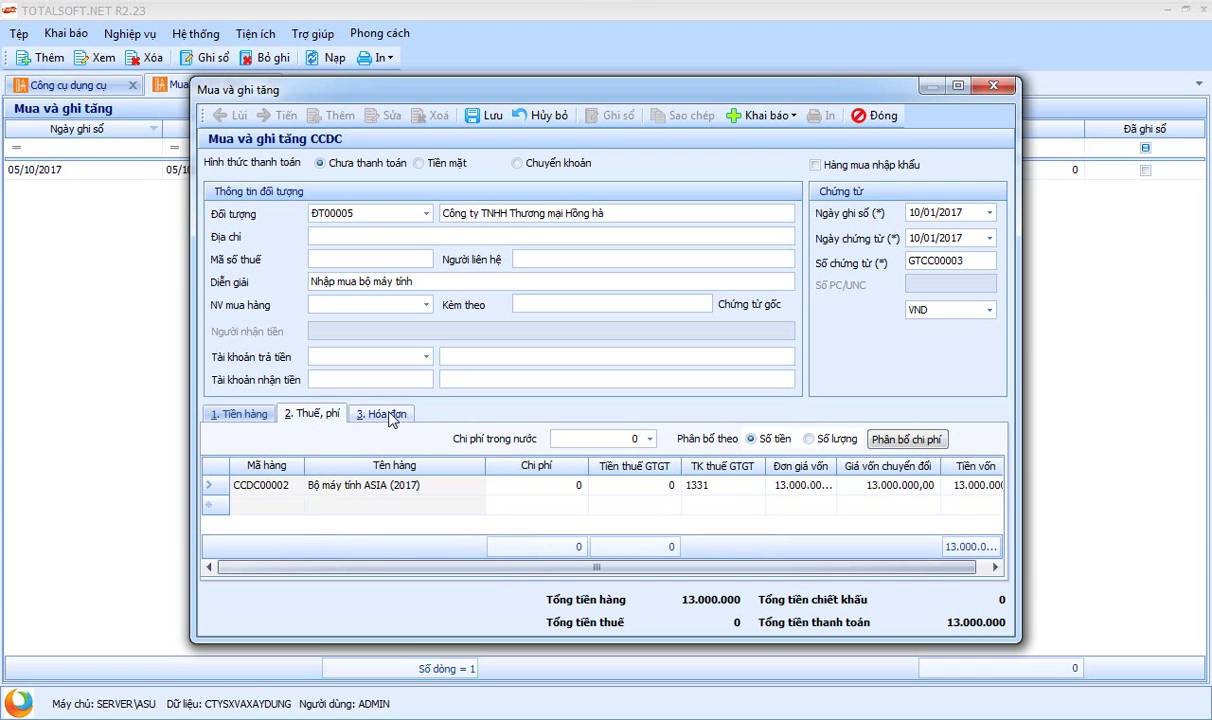
left_click(390, 418)
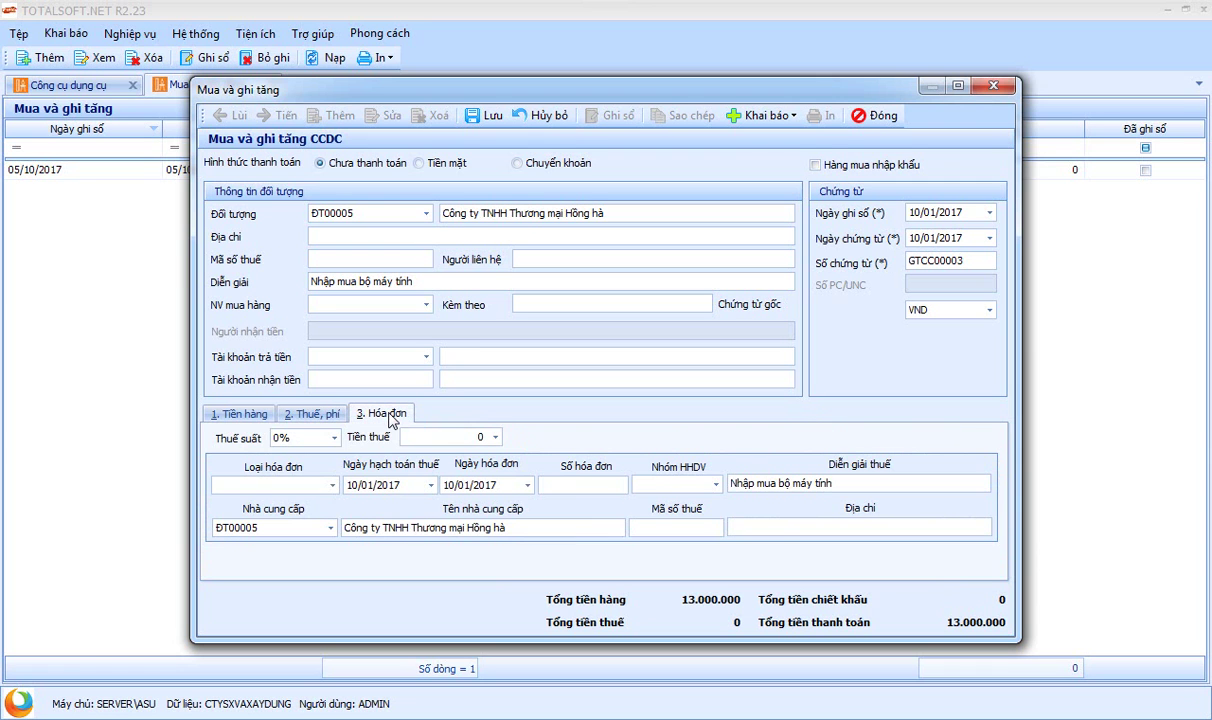
left_click(334, 437)
left_click(300, 485)
left_click(332, 485)
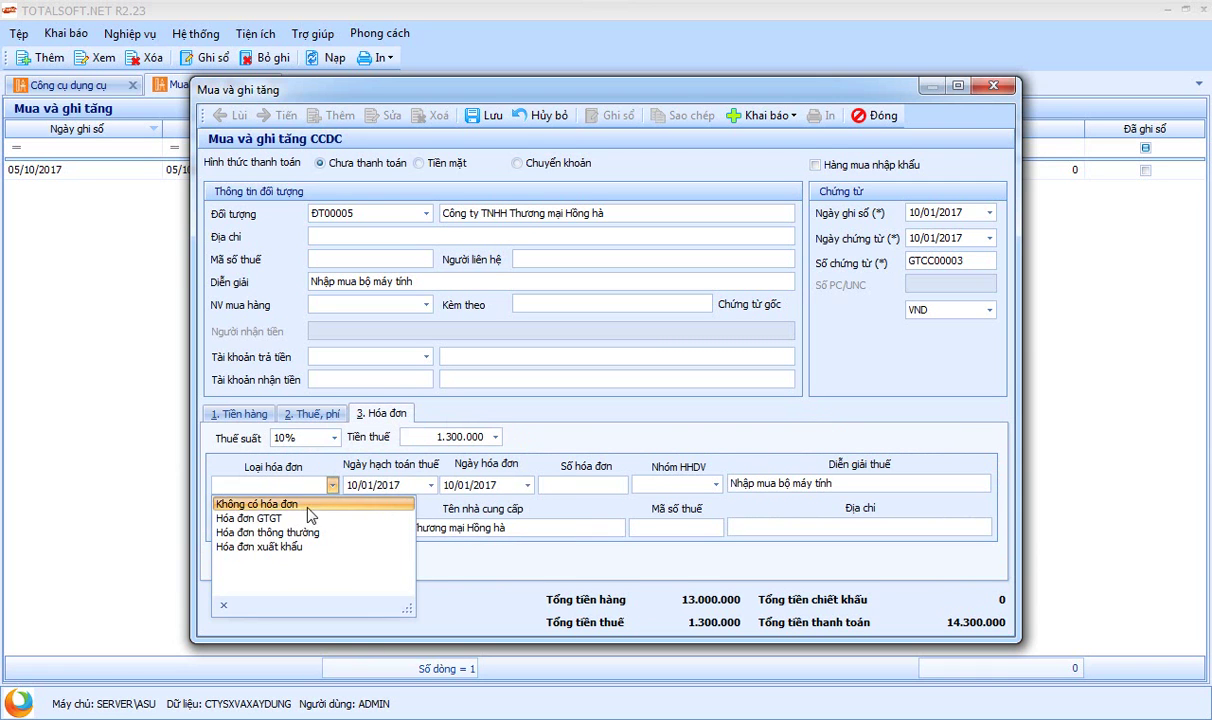
left_click(302, 520)
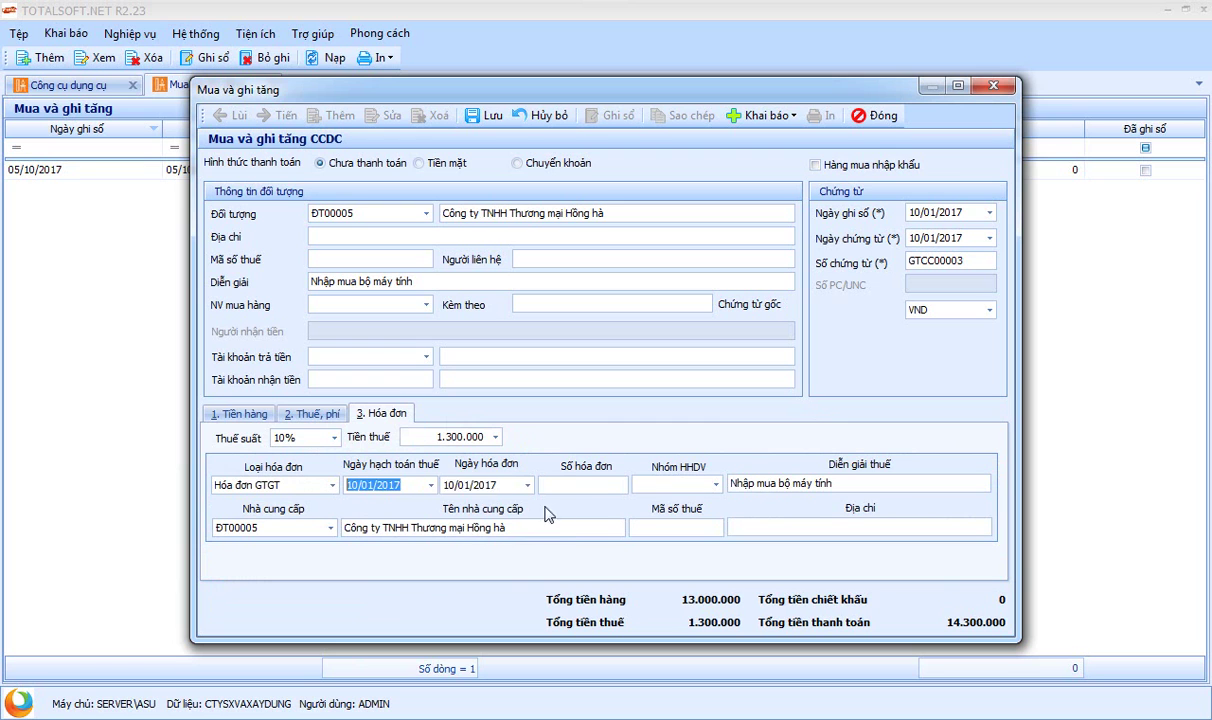
Step: Enter Số hóa đơn 0321654, set Nhóm HHDV to 1, and save the voucher
left_click(605, 485)
type("0321654")
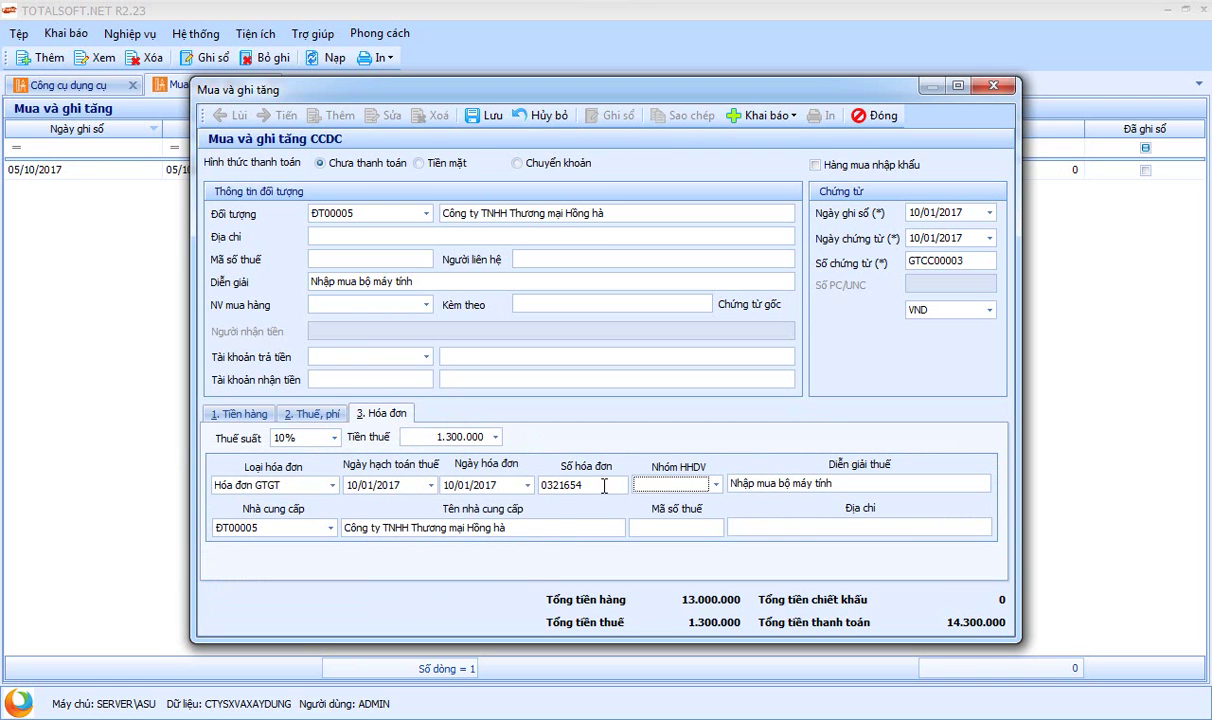
left_click(645, 485)
left_click(625, 503)
left_click(483, 116)
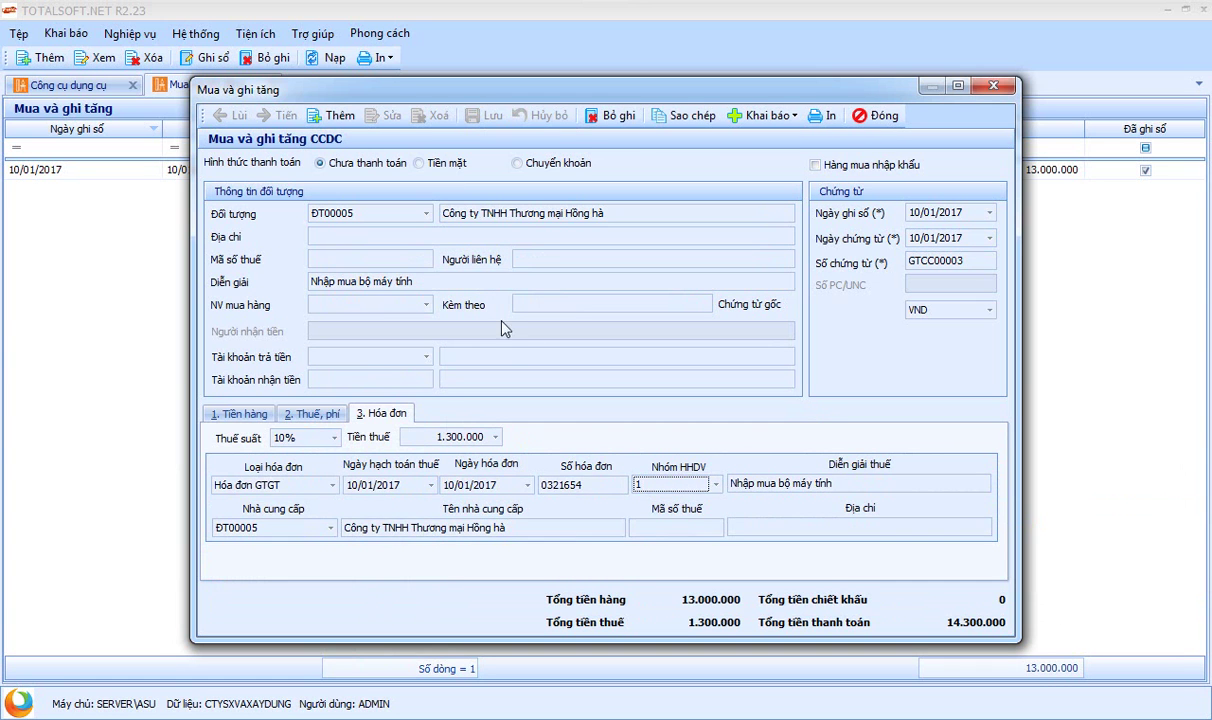
Step: Review the saved voucher's Tiền hàng details and close both the voucher and the Mua và Ghi tăng list
left_click(311, 413)
left_click(246, 414)
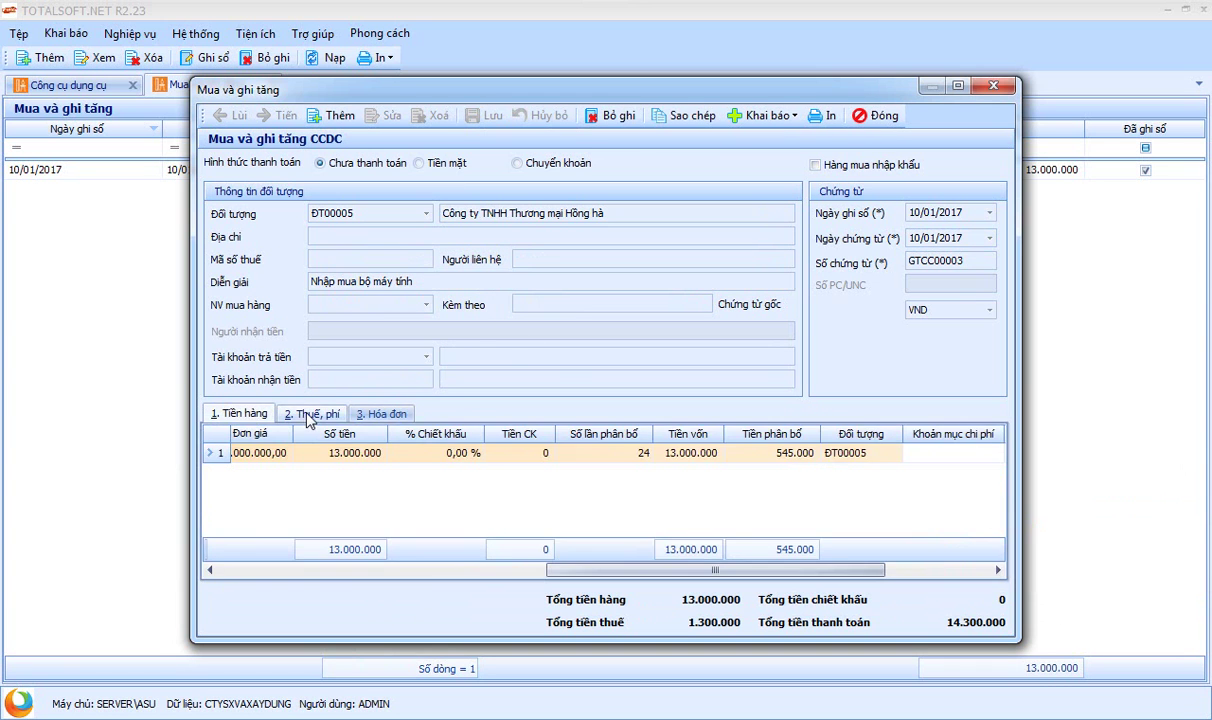
left_click(883, 116)
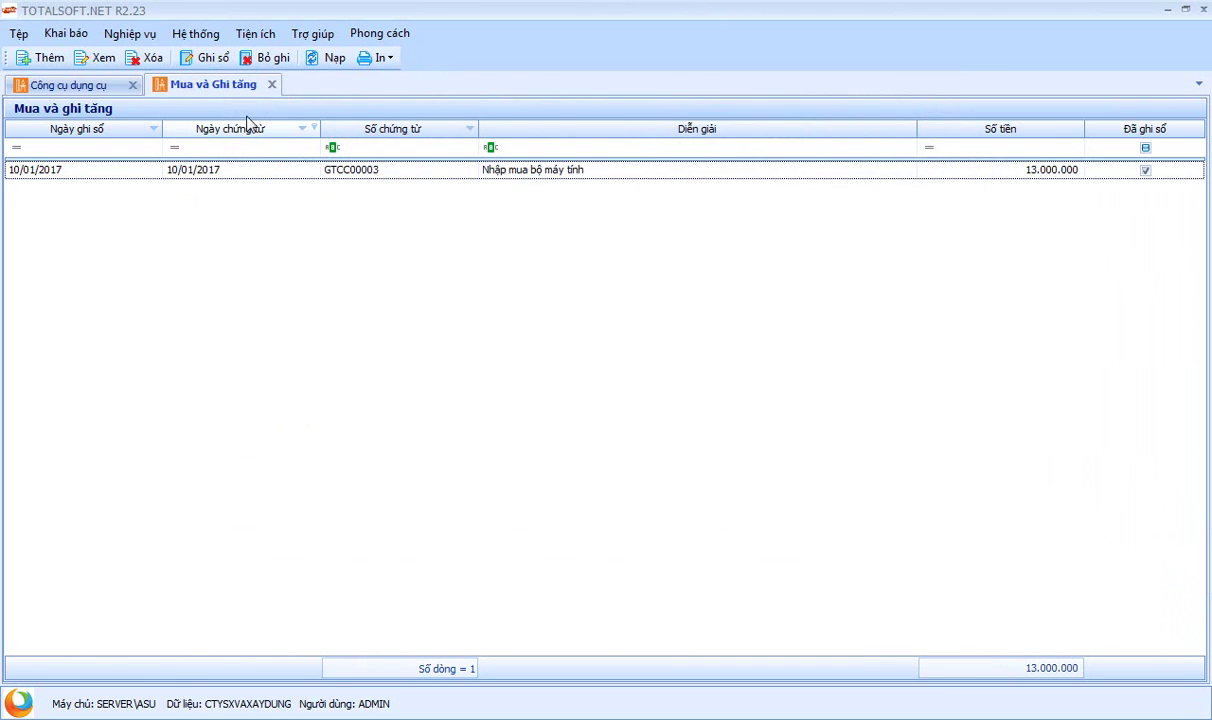
left_click(272, 86)
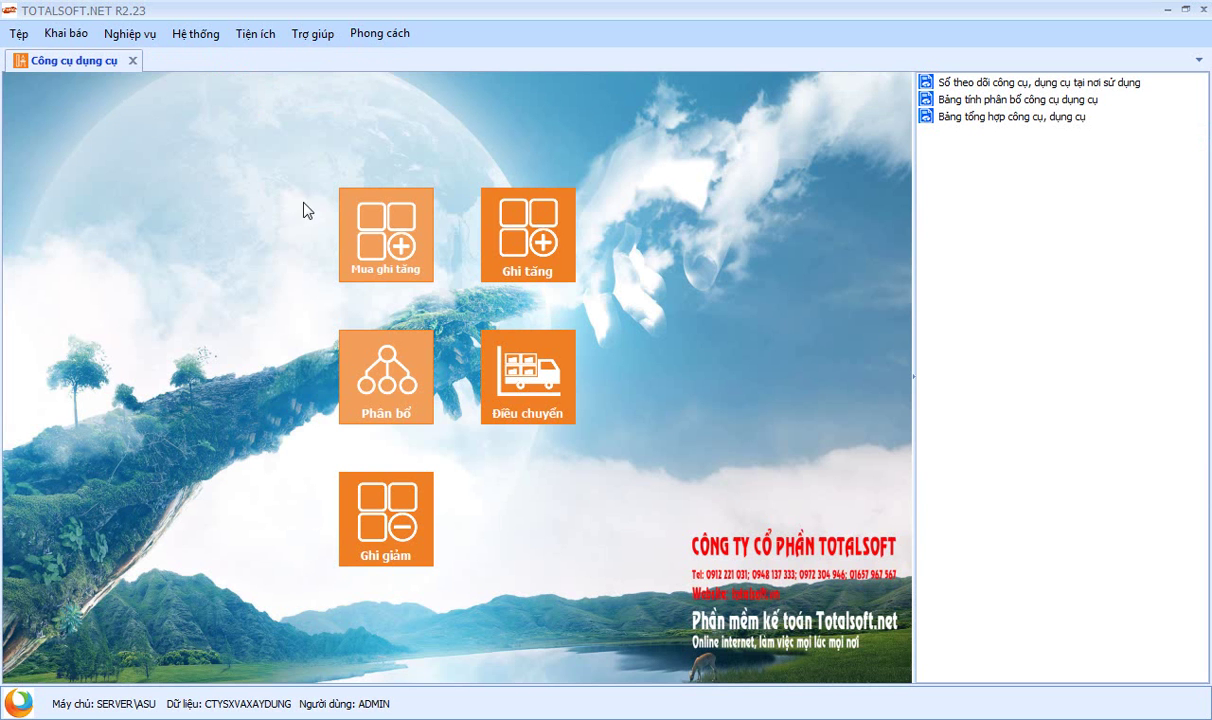
Step: Create a tool cost allocation voucher for the period Tháng 1, Năm 2017
left_click(390, 399)
right_click(337, 217)
left_click(366, 225)
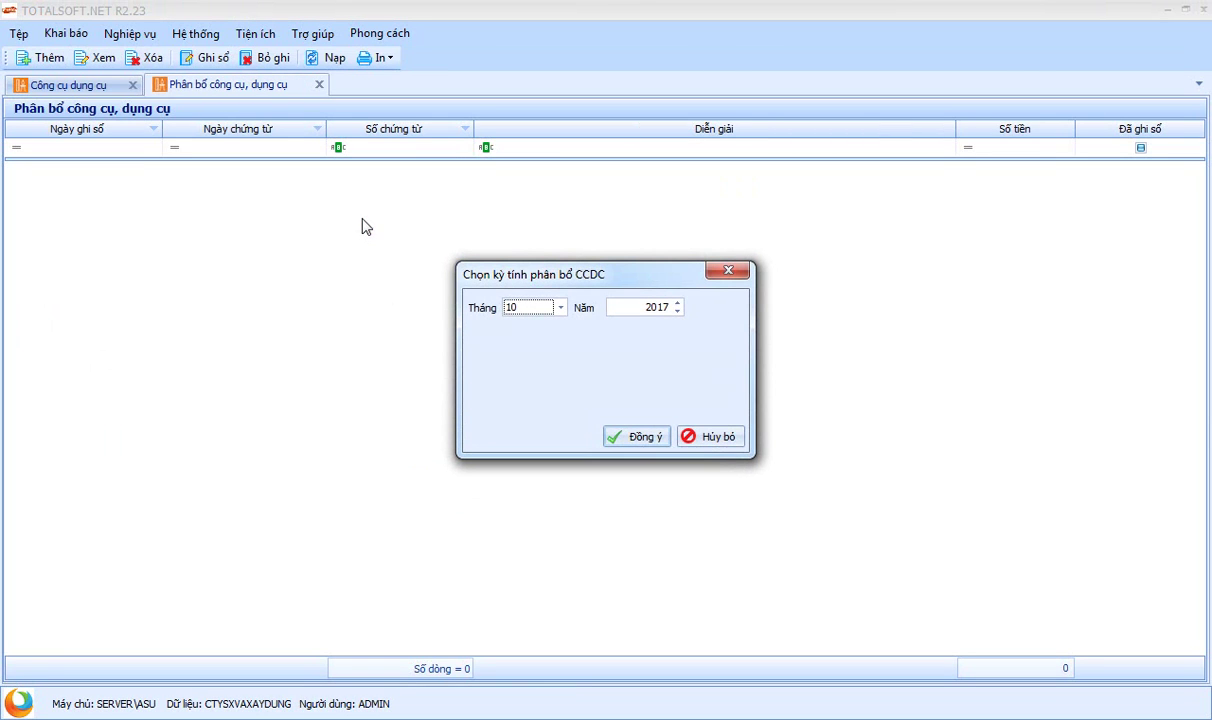
left_click(560, 307)
scroll(575, 360, "up", 1)
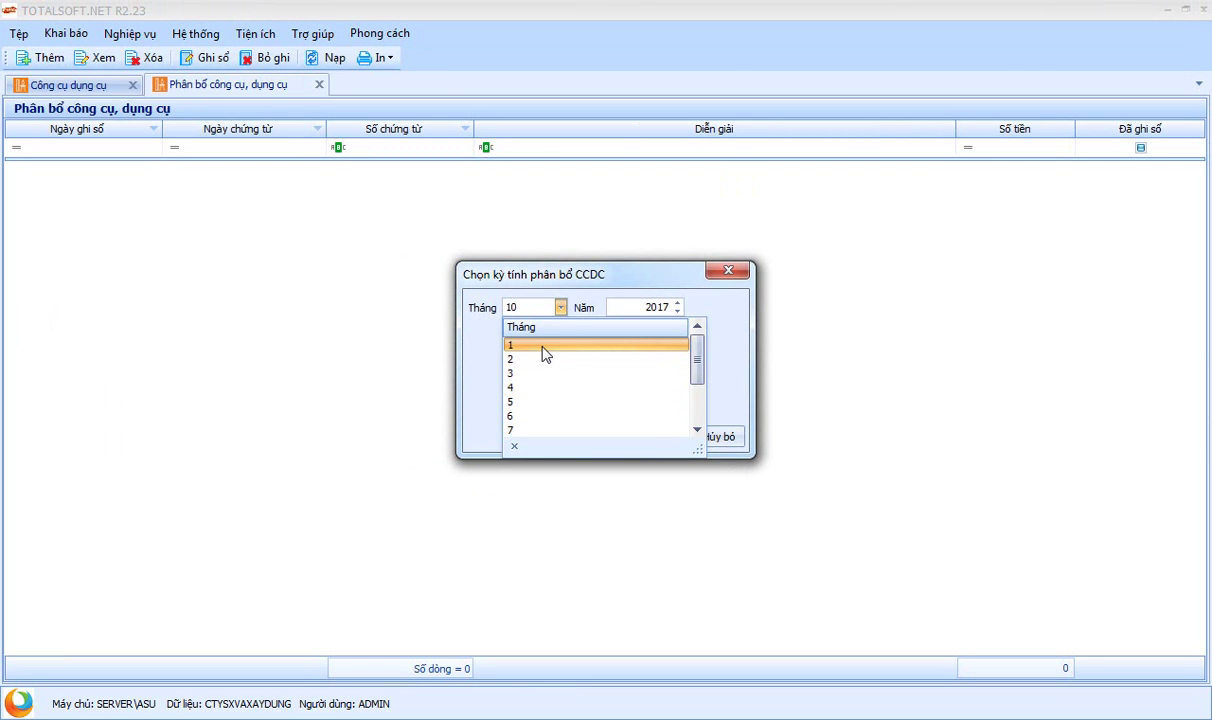
left_click(542, 350)
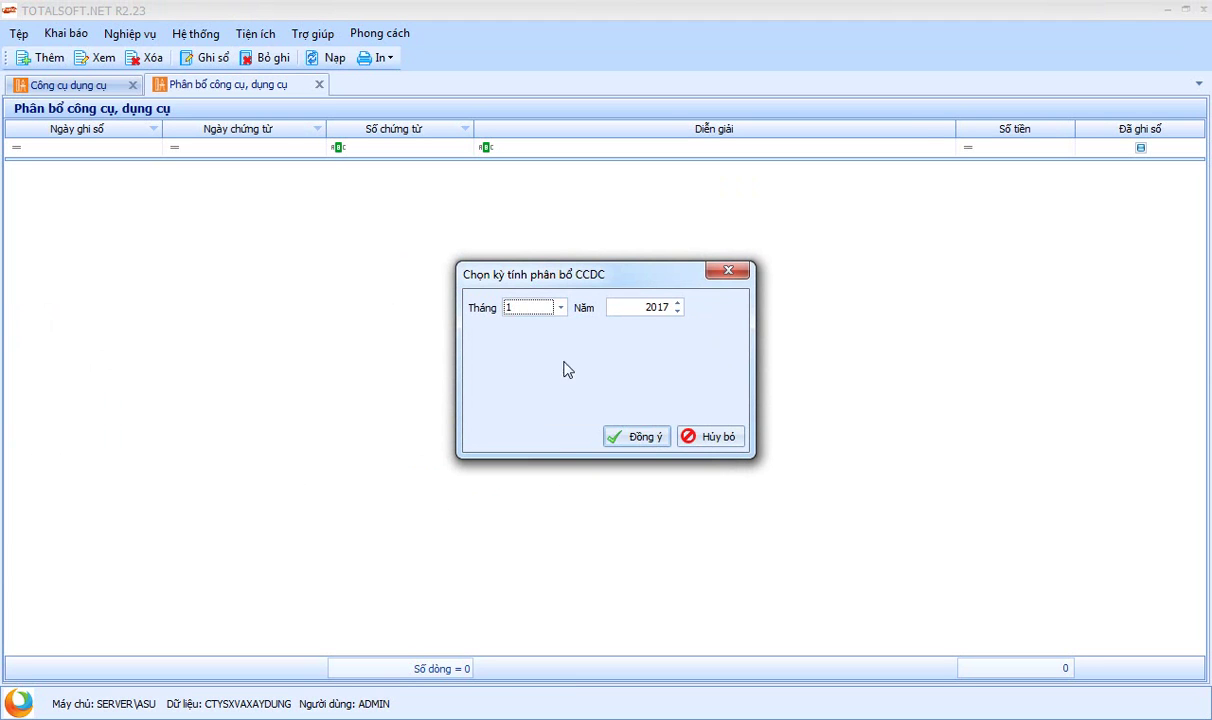
left_click(632, 436)
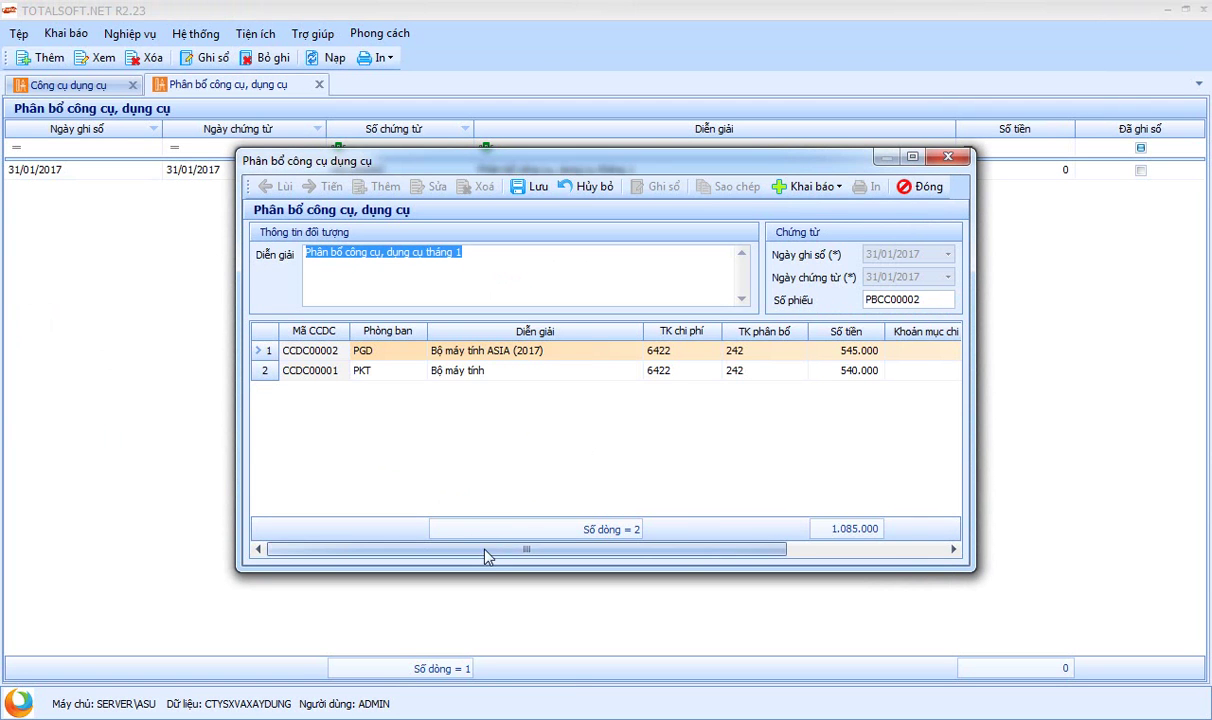
Step: Examine the allocation lines' descriptions, accounts, amounts and cost object columns for both tools
left_click_drag(538, 558, 487, 548)
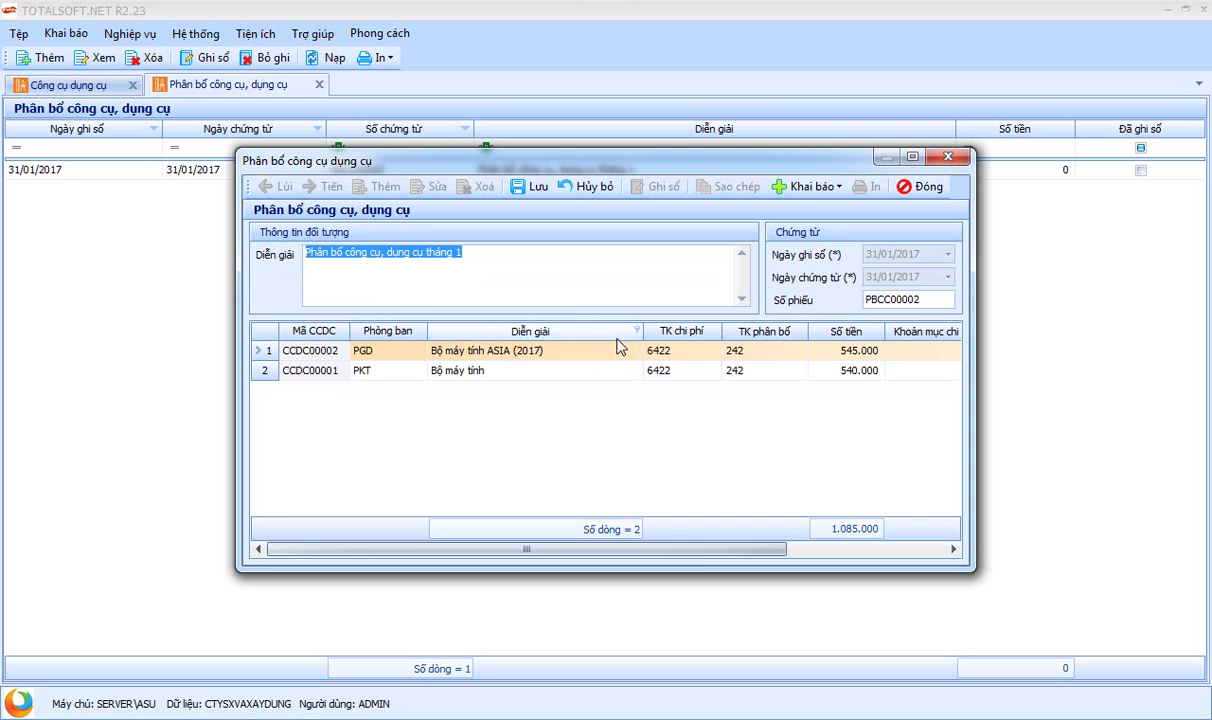
left_click(572, 352)
left_click(815, 354)
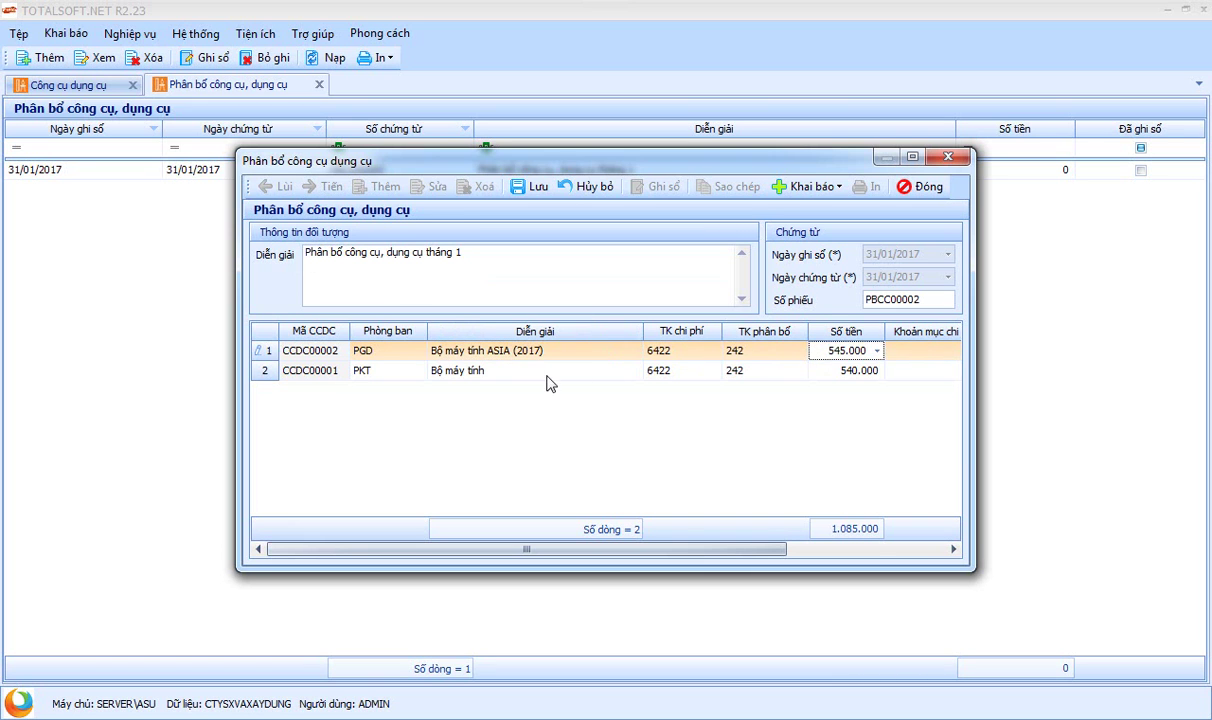
left_click(542, 372)
left_click(850, 372)
left_click(836, 350)
left_click_drag(527, 549, 709, 563)
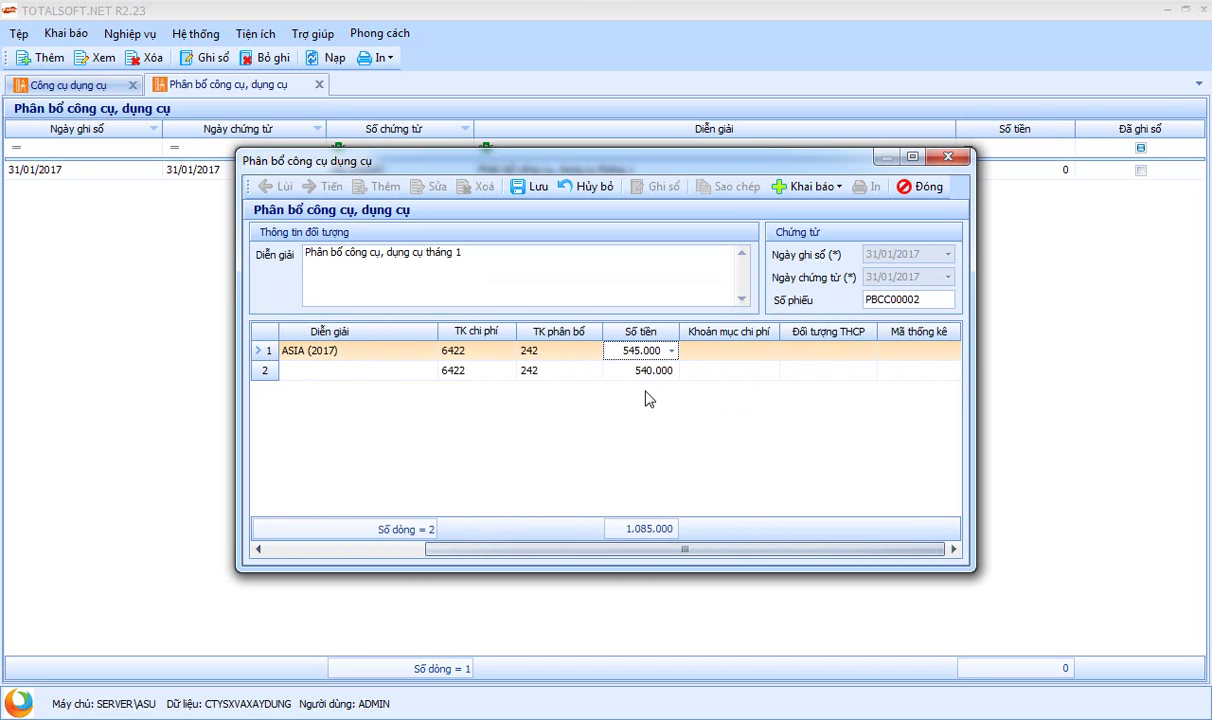
mouse_move(620, 350)
left_mouse_down()
mouse_move(668, 351)
mouse_move(695, 376)
left_mouse_up()
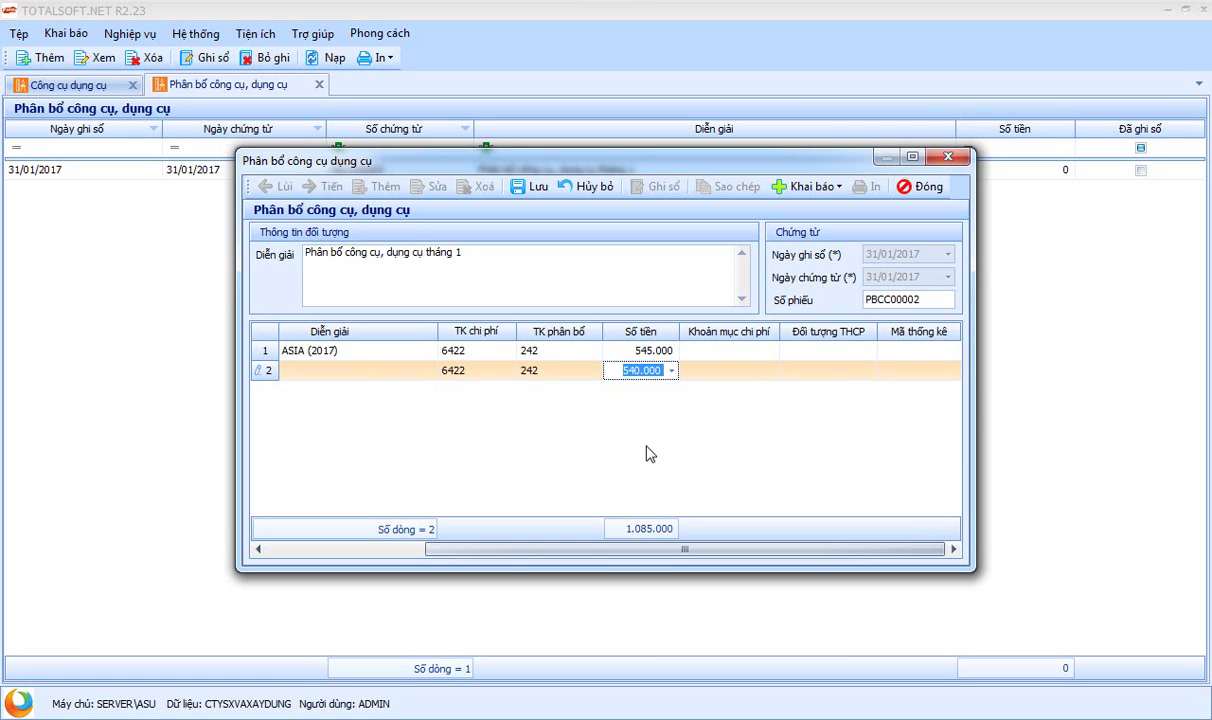
left_click_drag(676, 552, 490, 558)
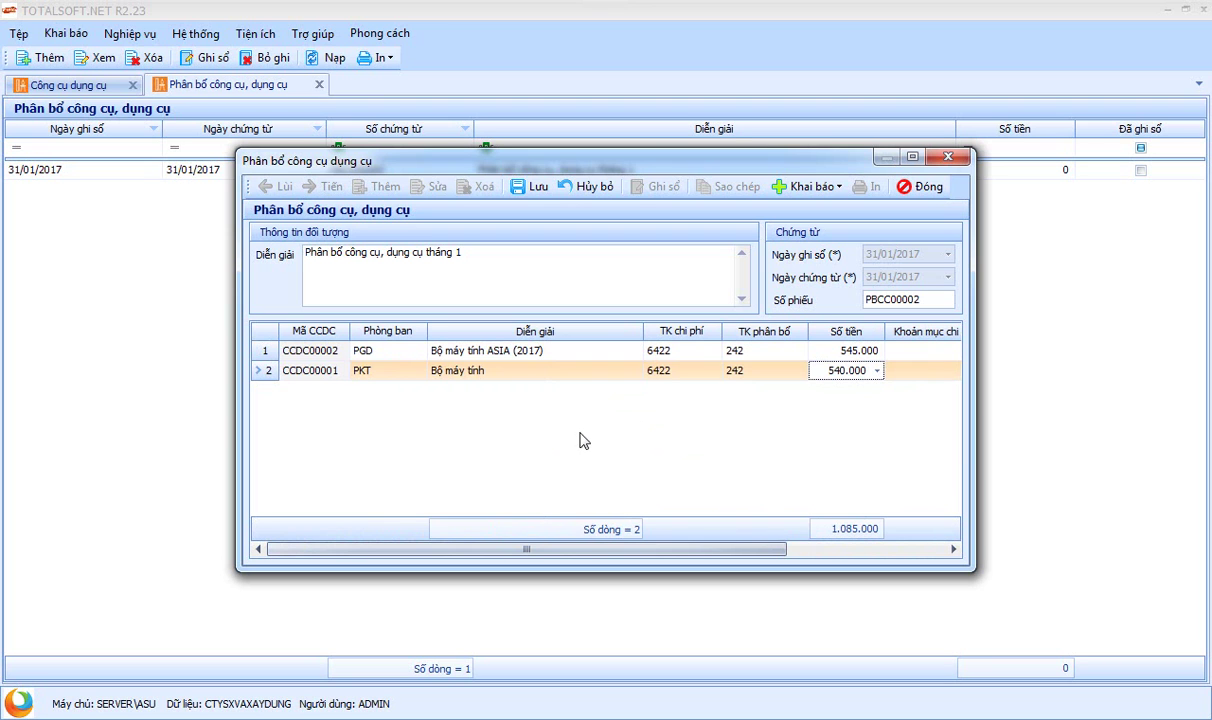
Step: Save the month 1 allocation voucher, and close the voucher, the allocation list and the Công cụ dụng cụ module
left_click(538, 186)
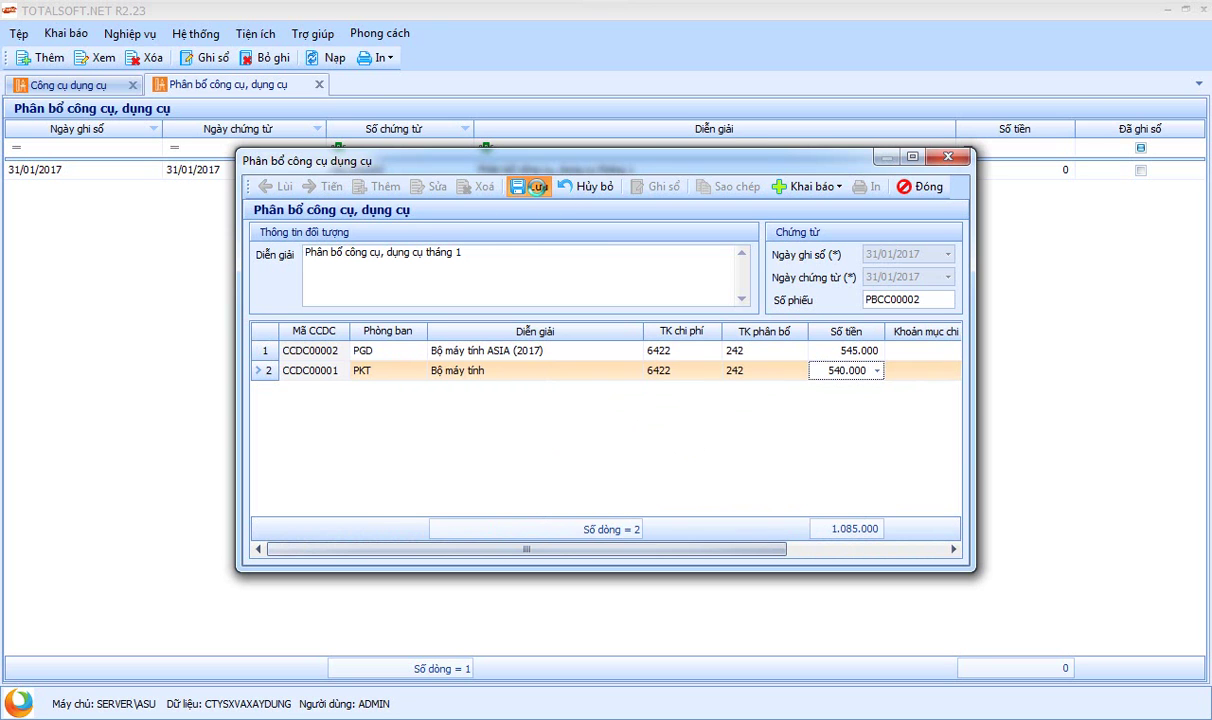
left_click(898, 193)
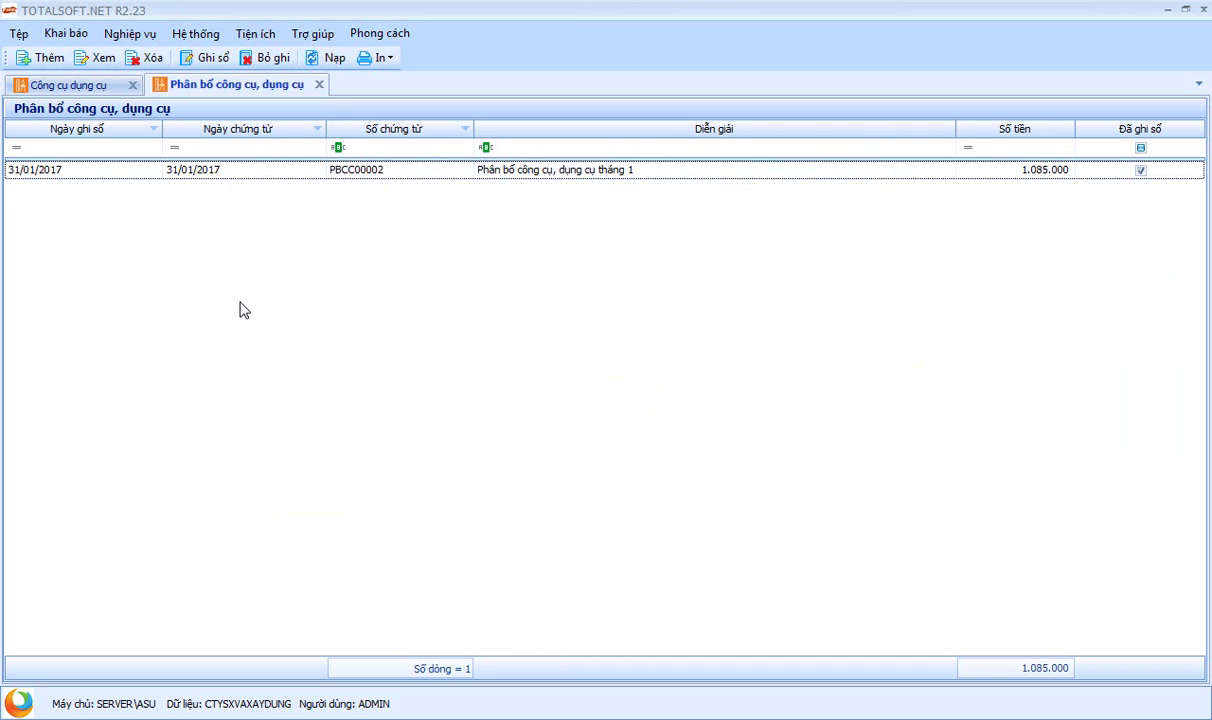
left_click(320, 85)
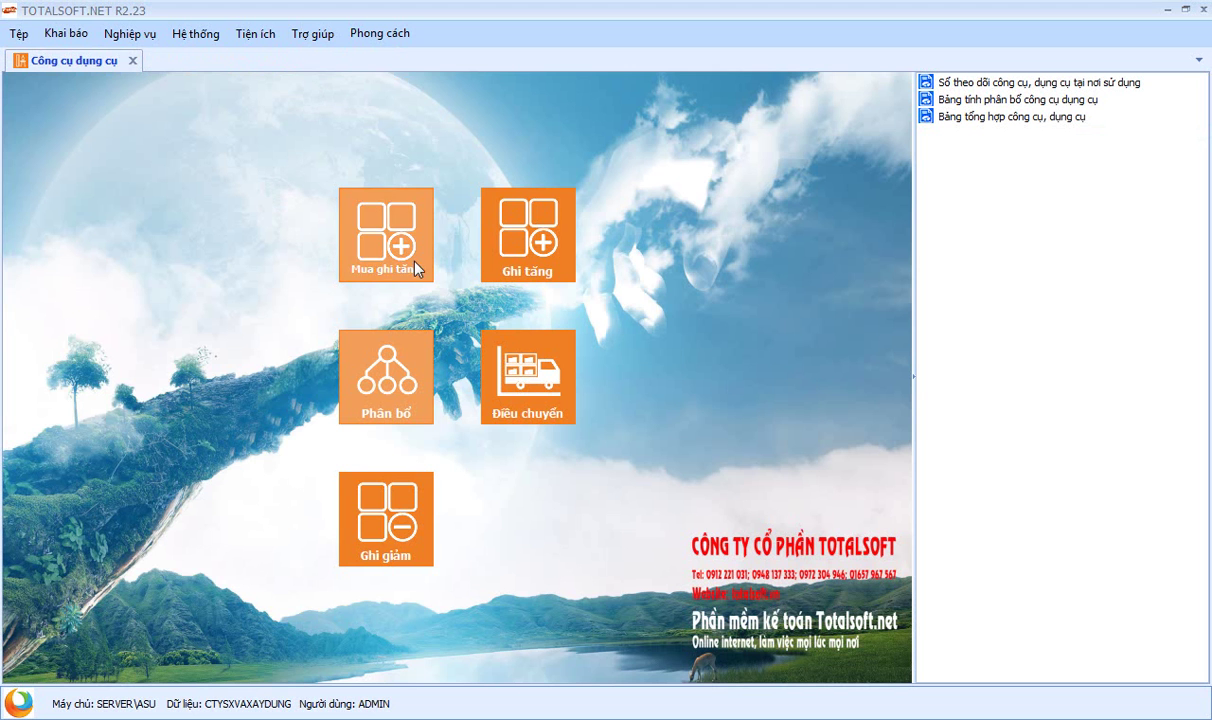
left_click(132, 60)
Step: Open the Mua hàng purchase list and start a new purchase voucher
left_click(237, 392)
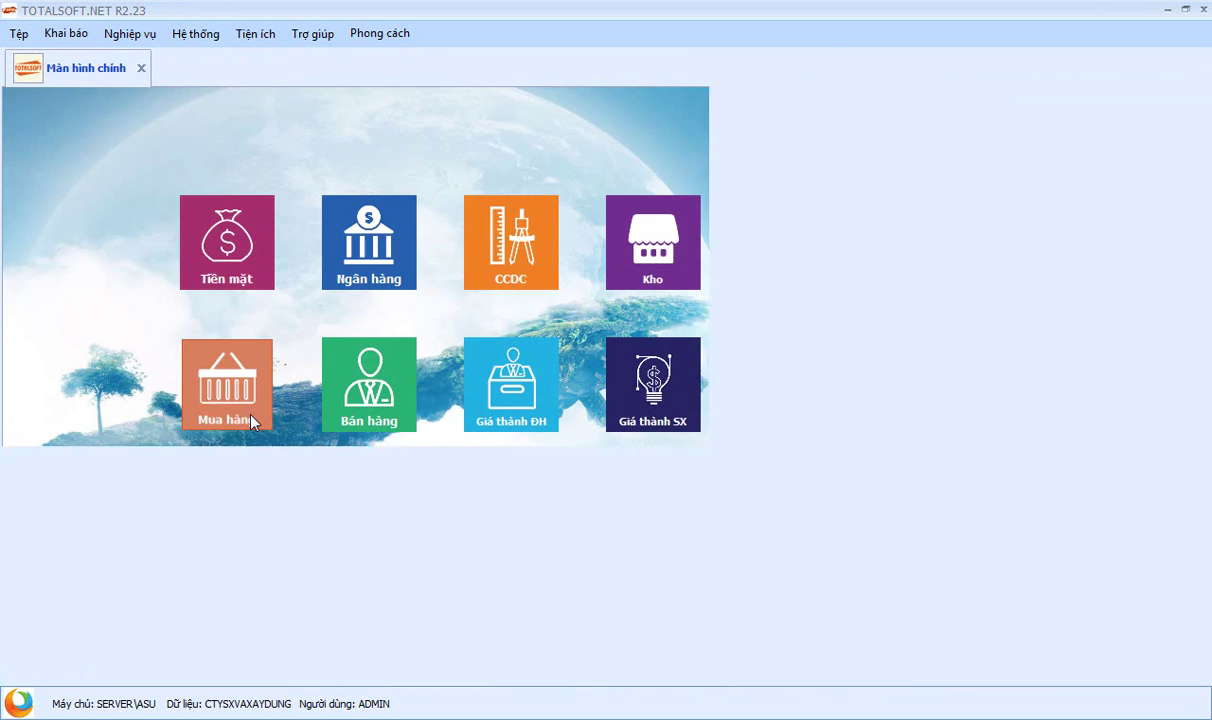
left_click(319, 317)
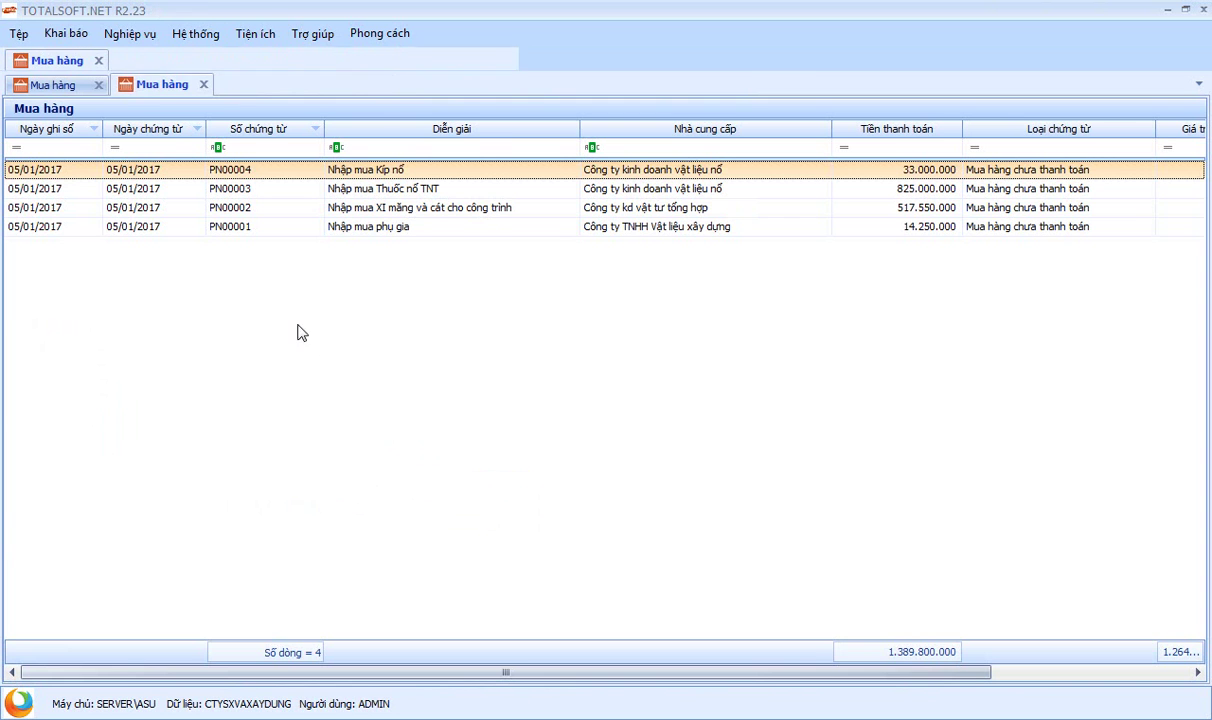
right_click(288, 272)
left_click(330, 282)
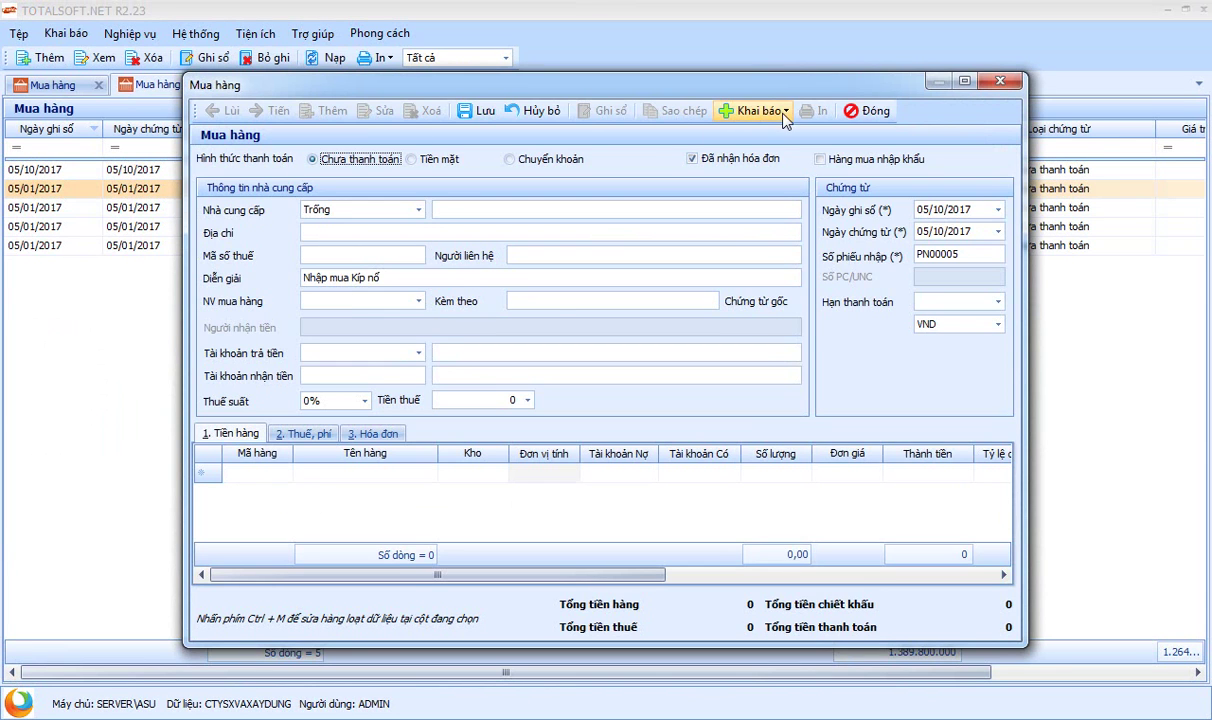
Step: Declare a new Công cụ dụng cụ item from the voucher, named Máy khoan bê tông, with Kho 153
left_click(785, 112)
left_click(700, 236)
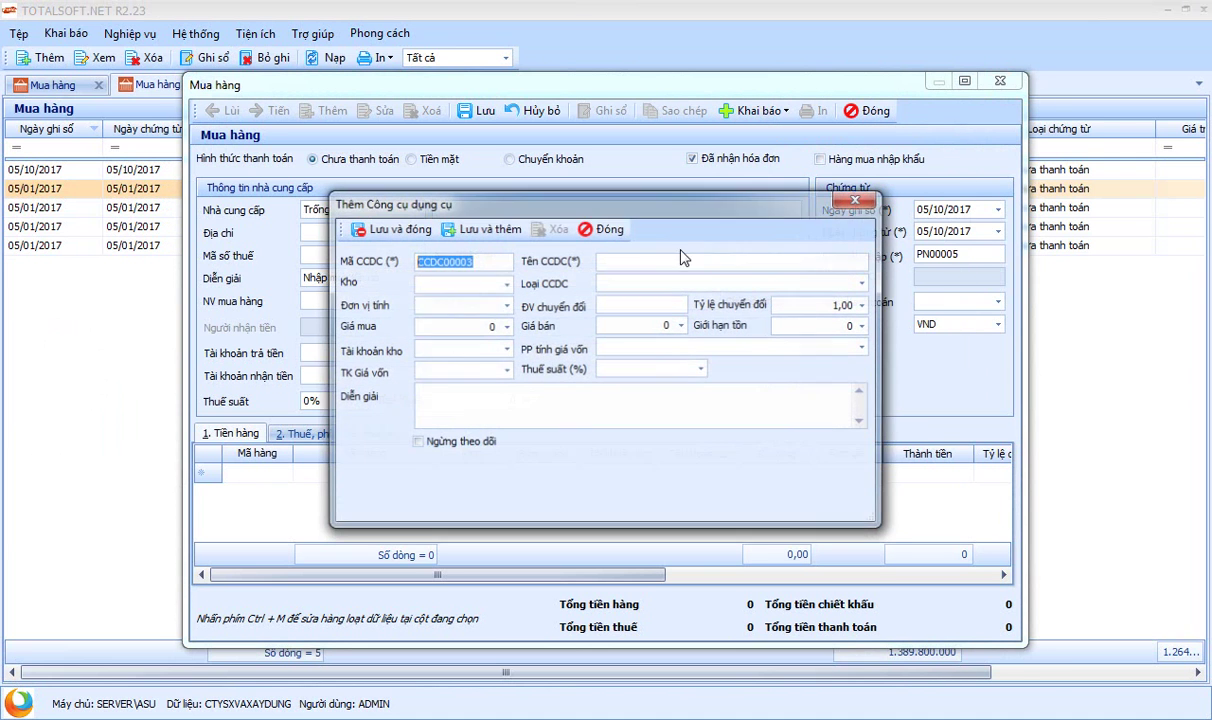
left_click(621, 260)
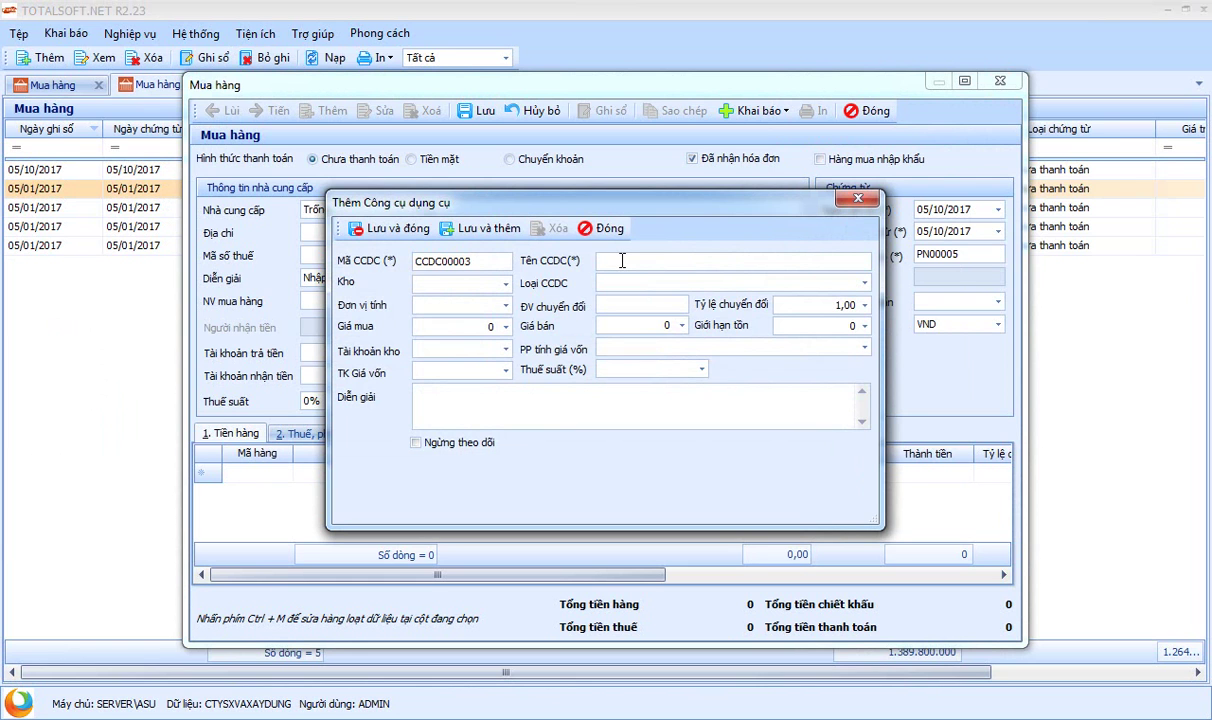
type("Máy khoan bê tông")
key("Tab")
type("157")
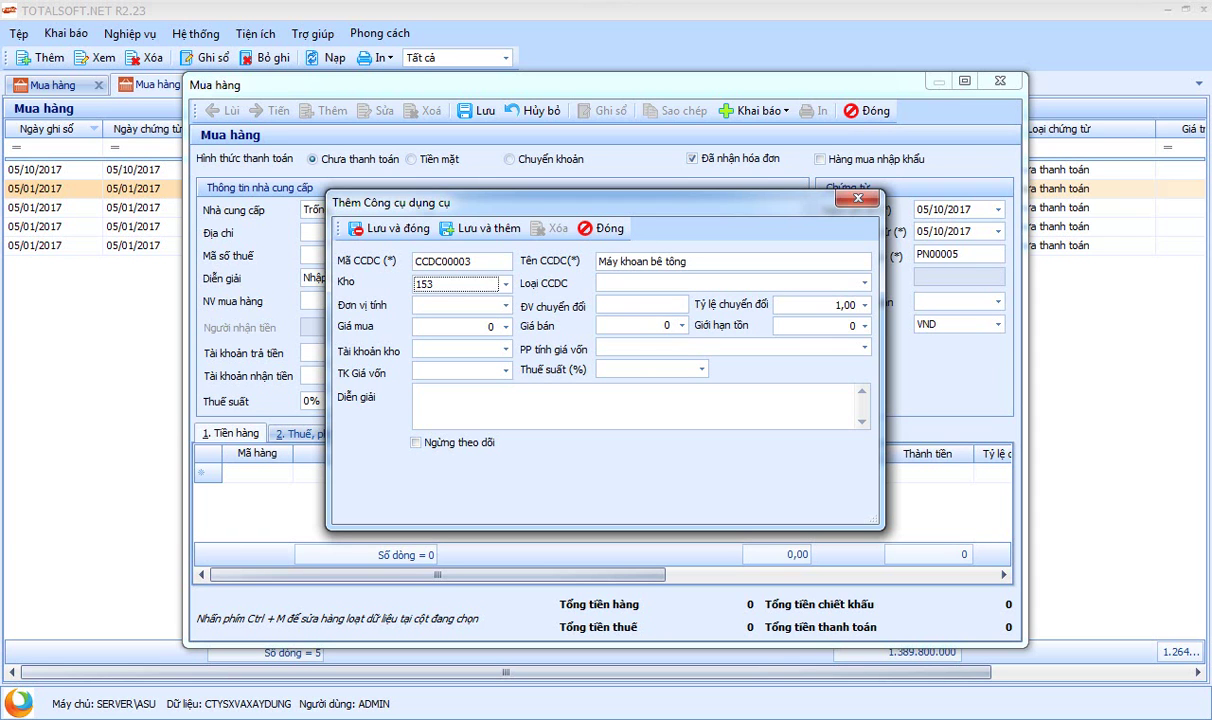
Step: Set the new tool's Đơn vị tính to Cái, and save and close its record
key("Tab")
type("Cái")
key("Tab")
key("Tab")
key("Tab")
key("Tab")
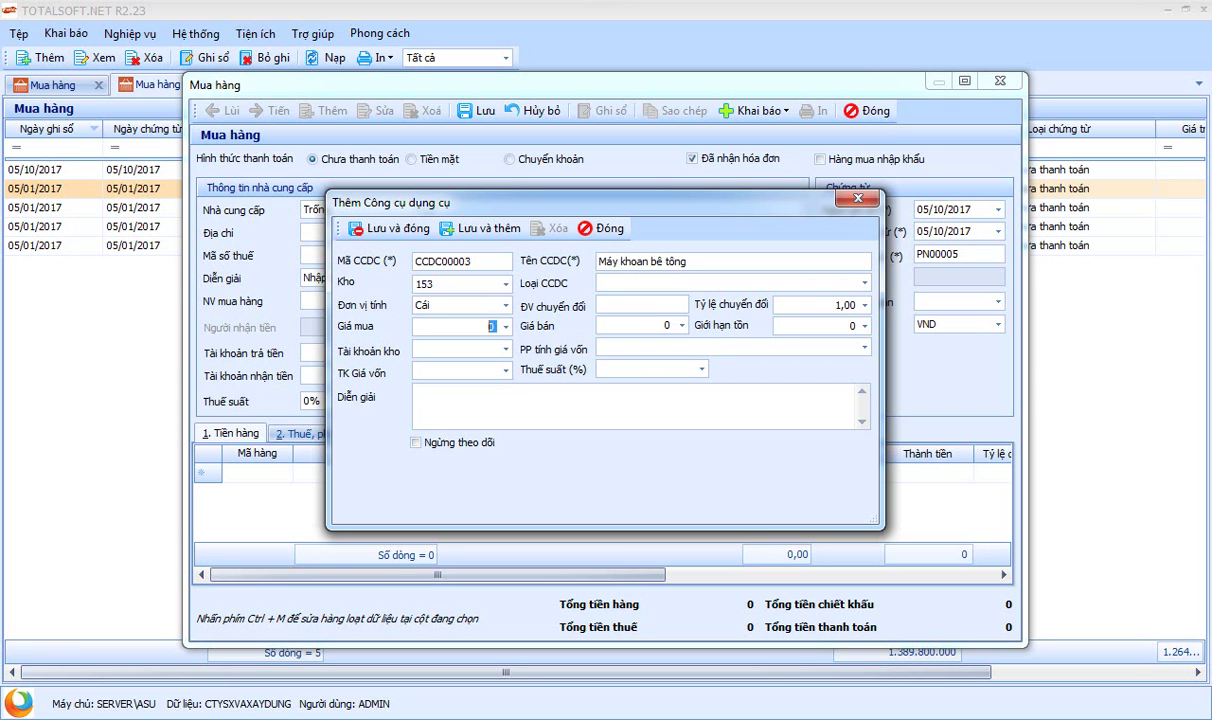
left_click(407, 230)
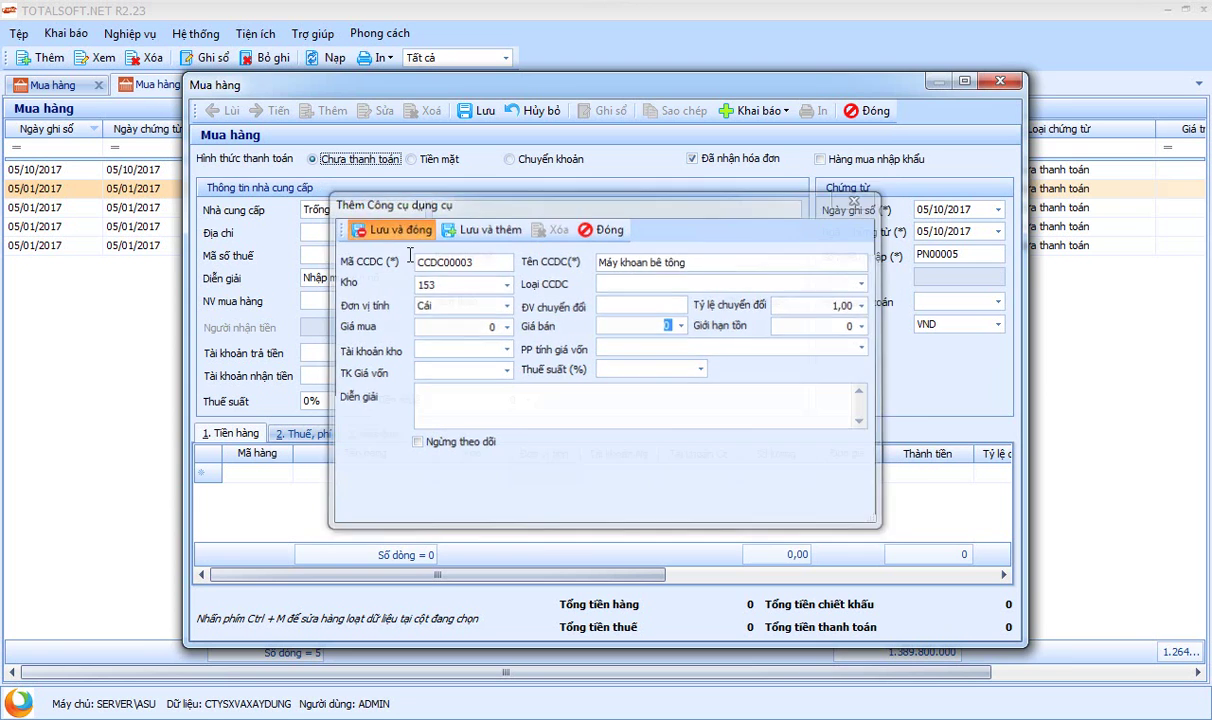
Step: Choose supplier ĐT00003 Công ty kinh doanh vật liệu nổ and change the Diễn giải to Nhập mua máy khoan
left_click(418, 210)
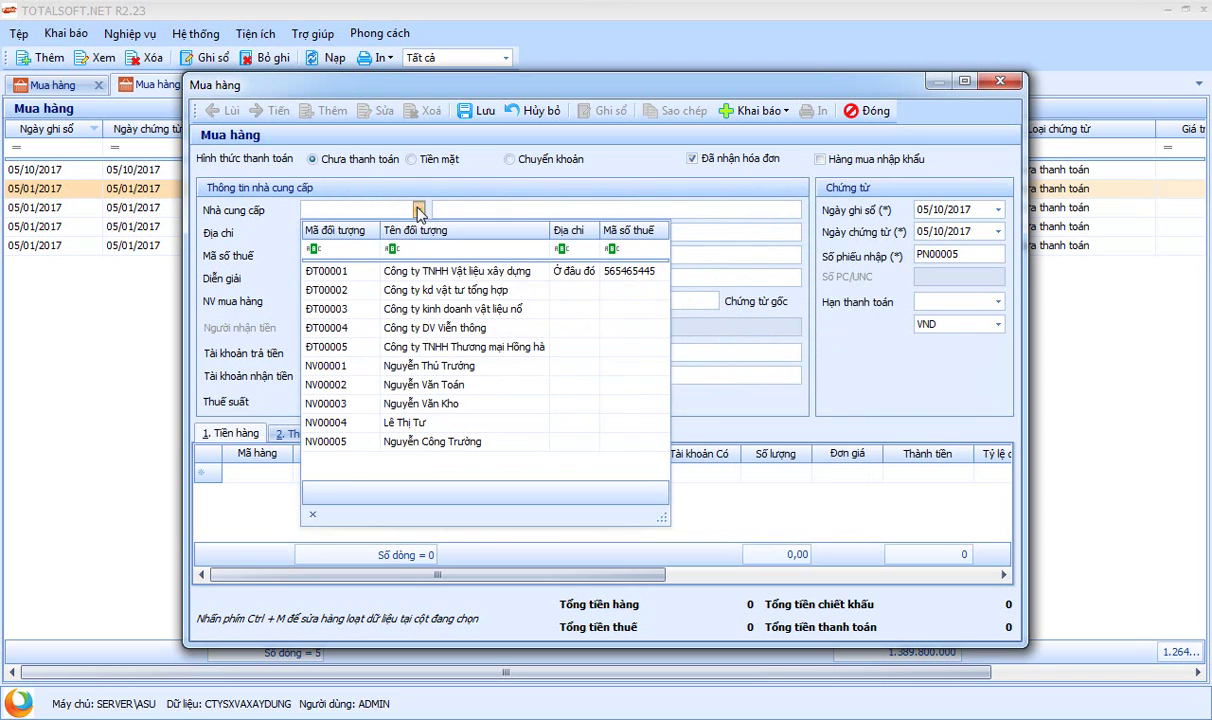
left_click(455, 318)
key("Tab")
key("Tab")
key("Tab")
key("Tab")
key("End")
key("BackSpace")
key("BackSpace")
key("BackSpace")
key("BackSpace")
key("BackSpace")
key("BackSpace")
type("máy khoa")
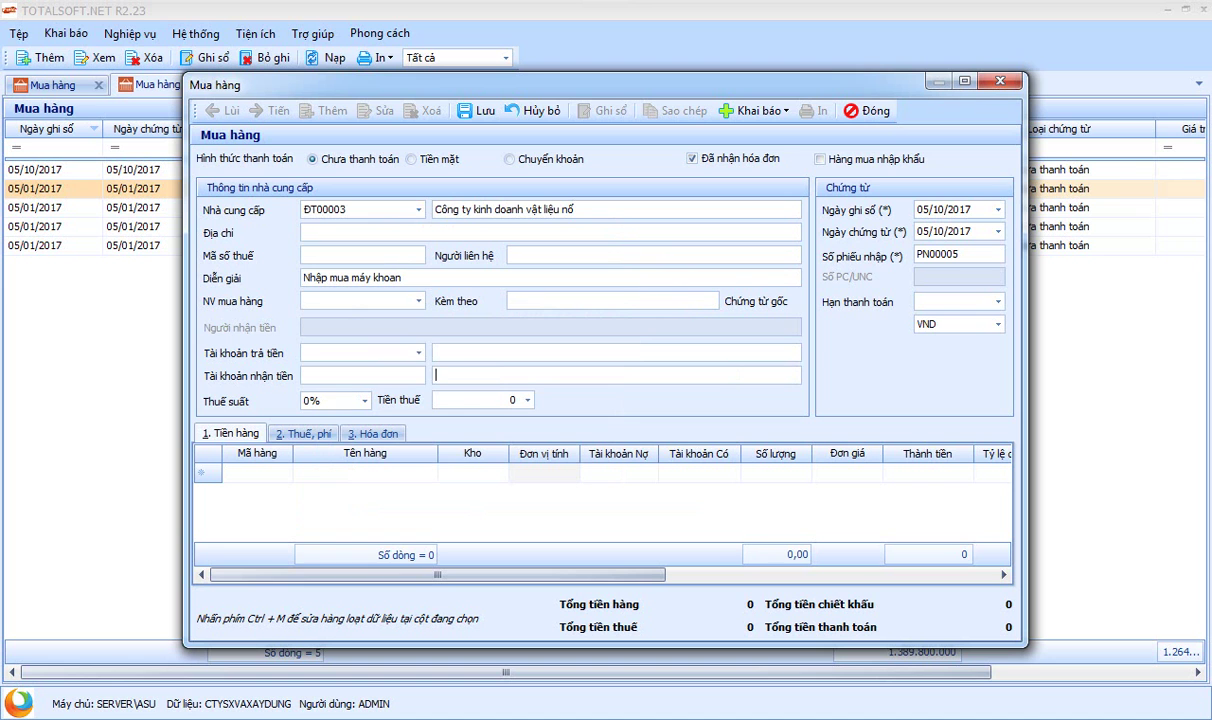
Step: Set the voucher's Thuế suất to 10% and its Ngày ghi sổ to 05/01/2017, and start the first item line
left_click(345, 400)
left_click(340, 446)
left_click(945, 209)
left_click(945, 231)
left_click(971, 214)
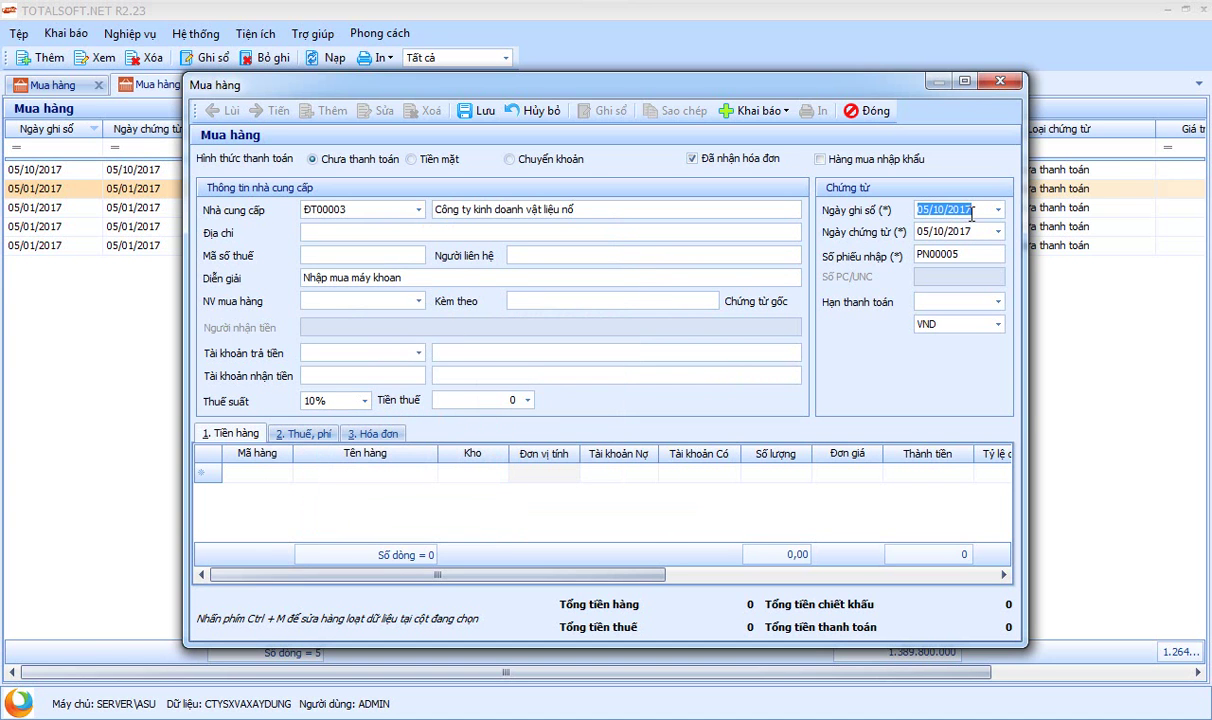
type("05/01")
key("Tab")
key("Tab")
key("Tab")
key("Tab")
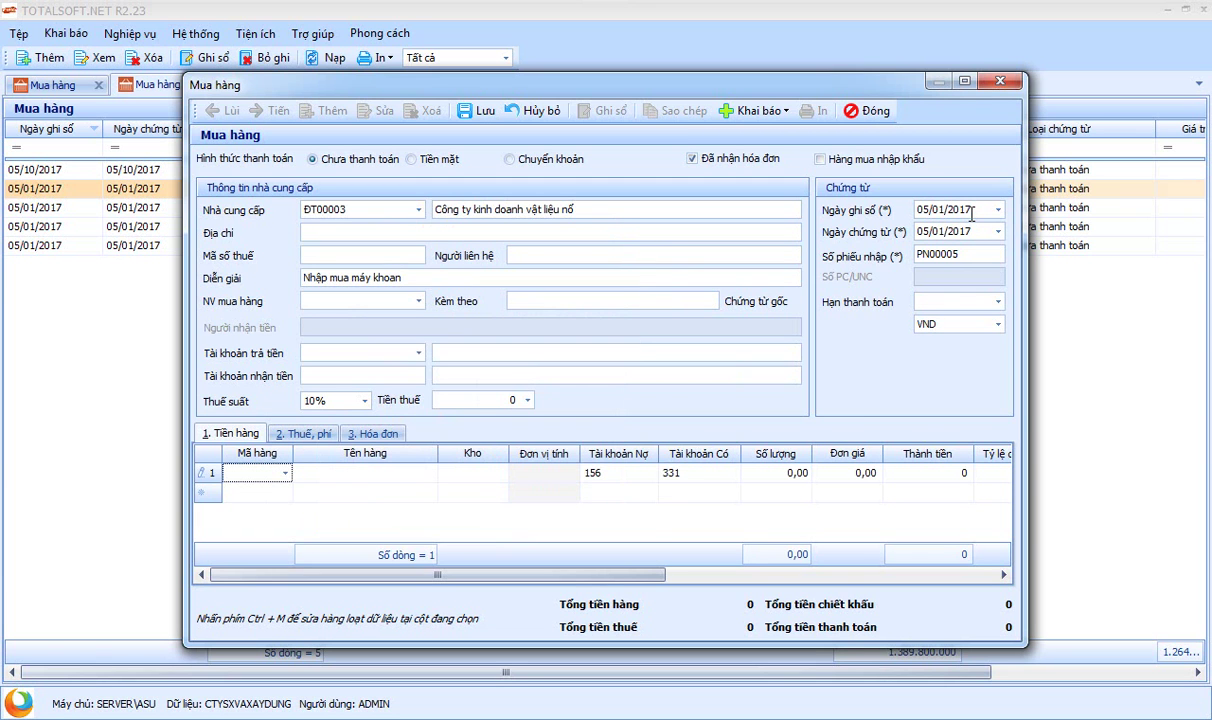
Step: Filter the item list by the name khoan and pick CCDC00003 Máy khoan bê tông for the first line
left_click(285, 472)
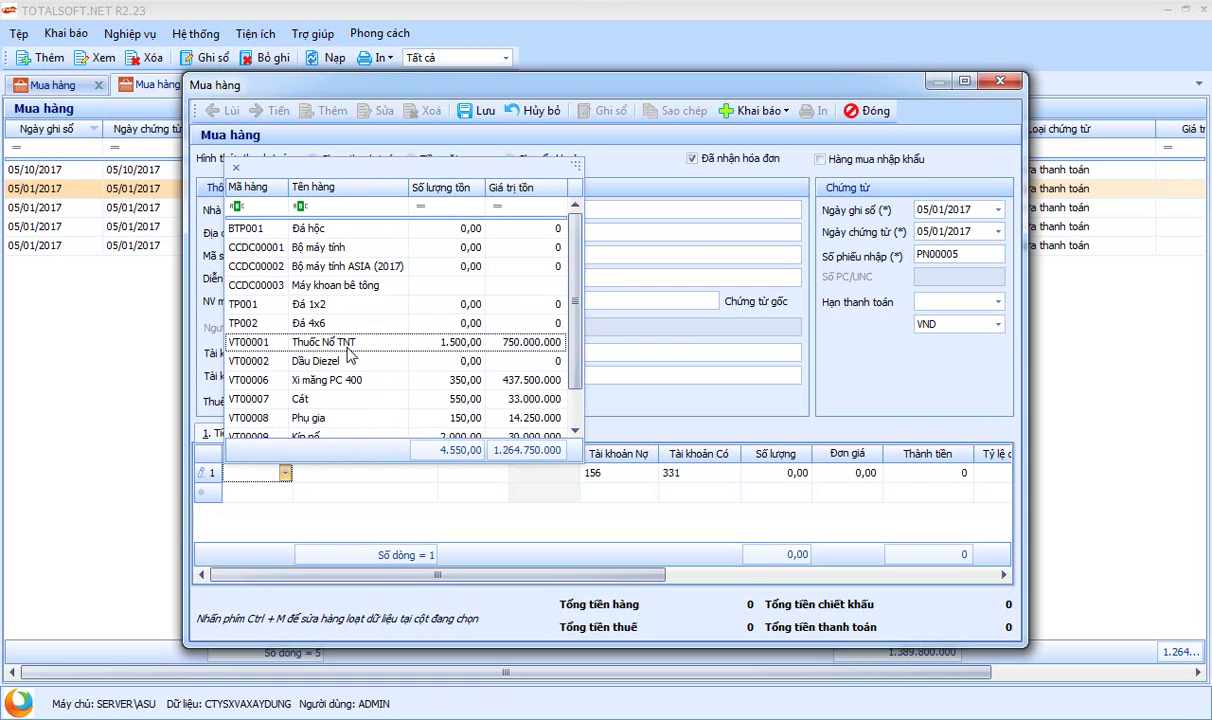
scroll(347, 357, "down", 1)
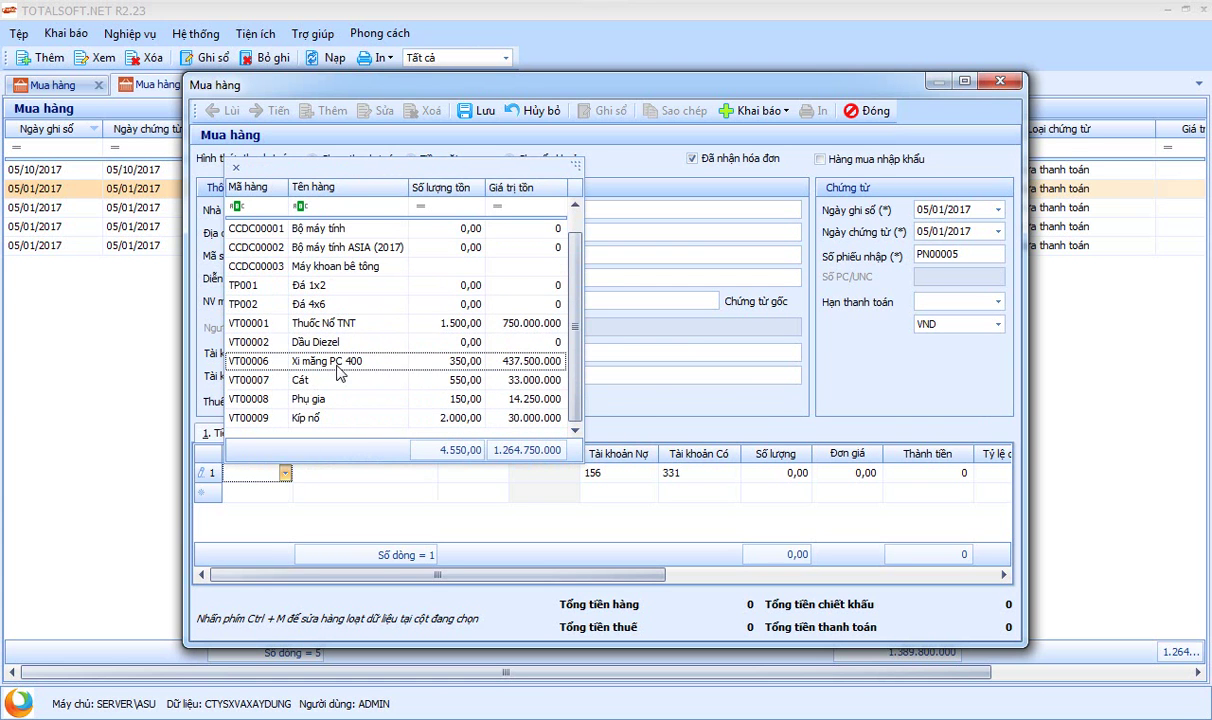
scroll(335, 338, "up", 1)
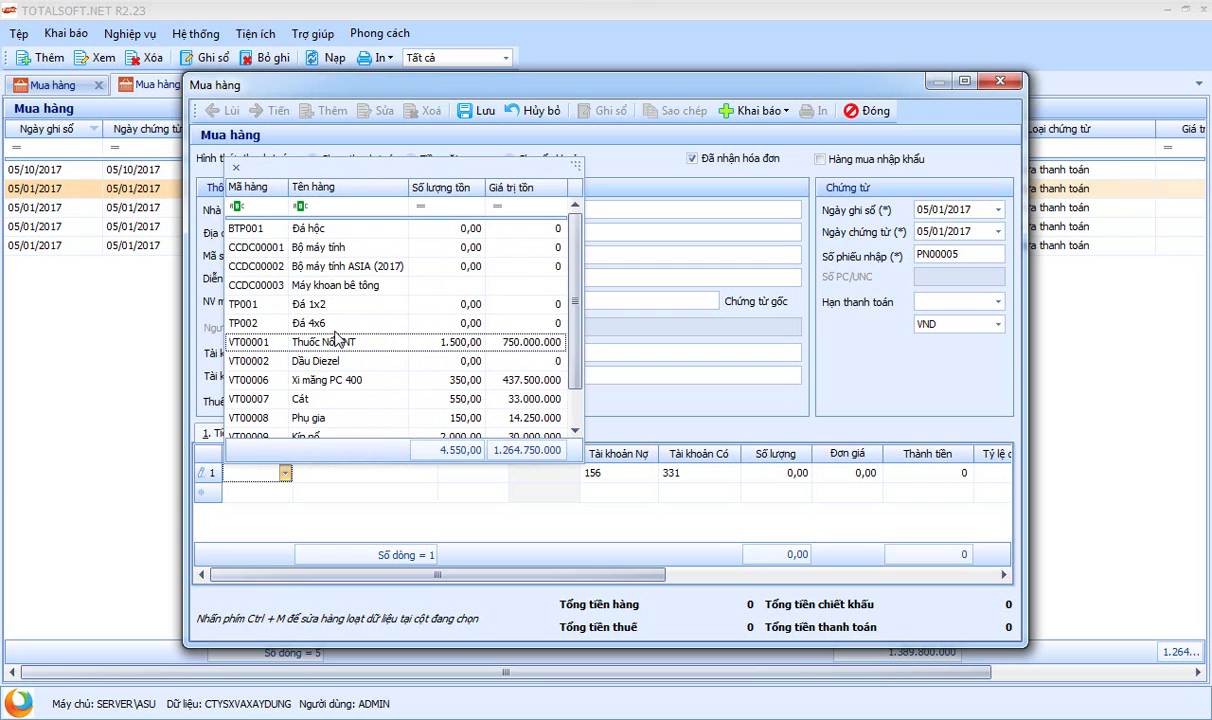
scroll(335, 338, "down", 1)
scroll(335, 338, "up", 1)
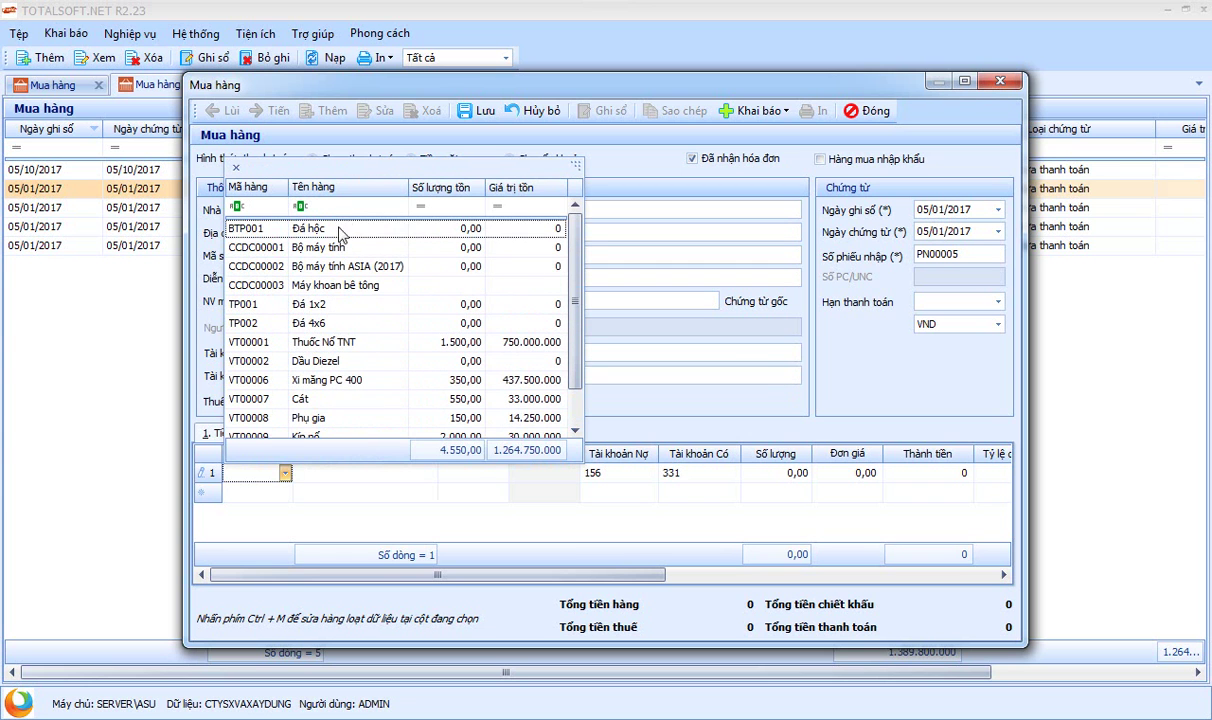
left_click(343, 206)
type("khoang")
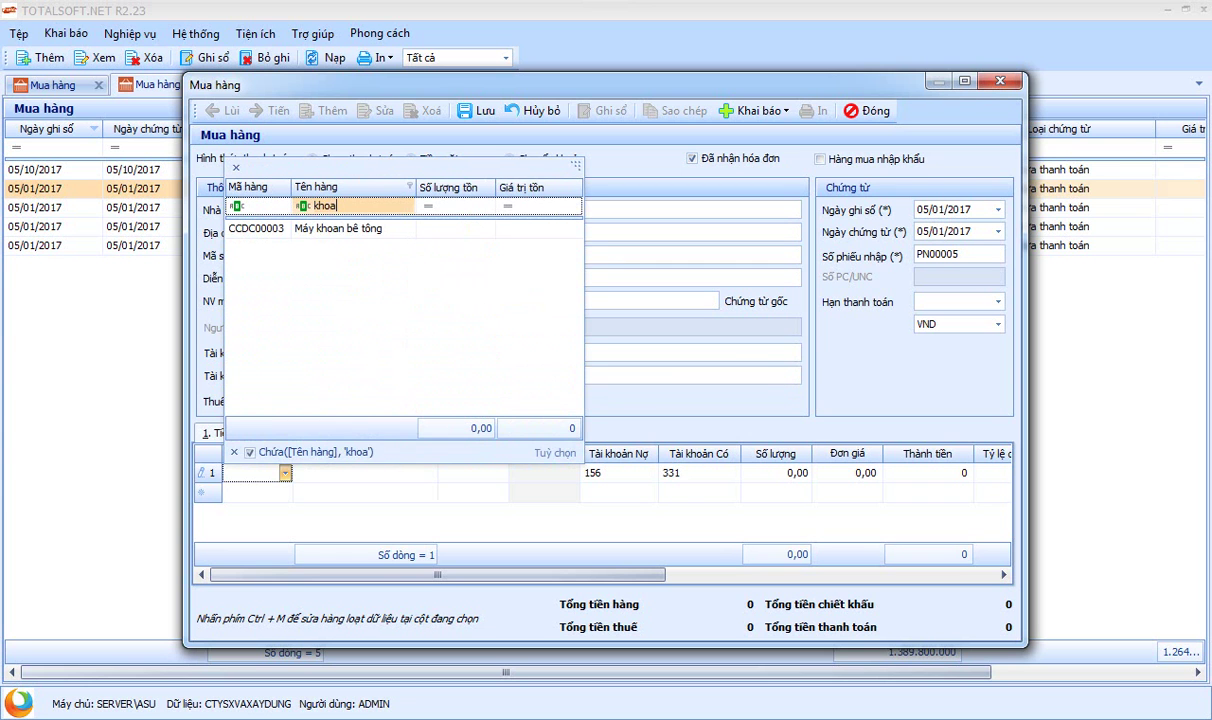
key("BackSpace")
double_click(327, 224)
Step: Set the drill line's Tài khoản Nợ to 153
key("Tab")
key("Tab")
key("Tab")
type("153")
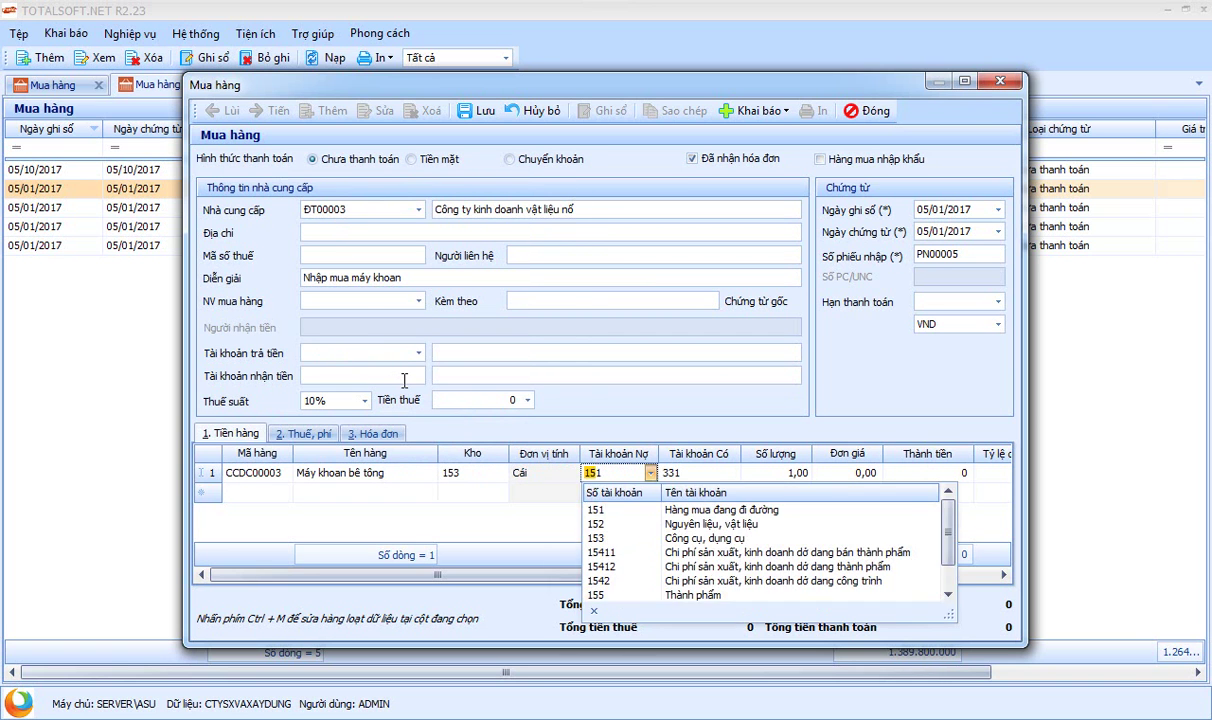
key("Tab")
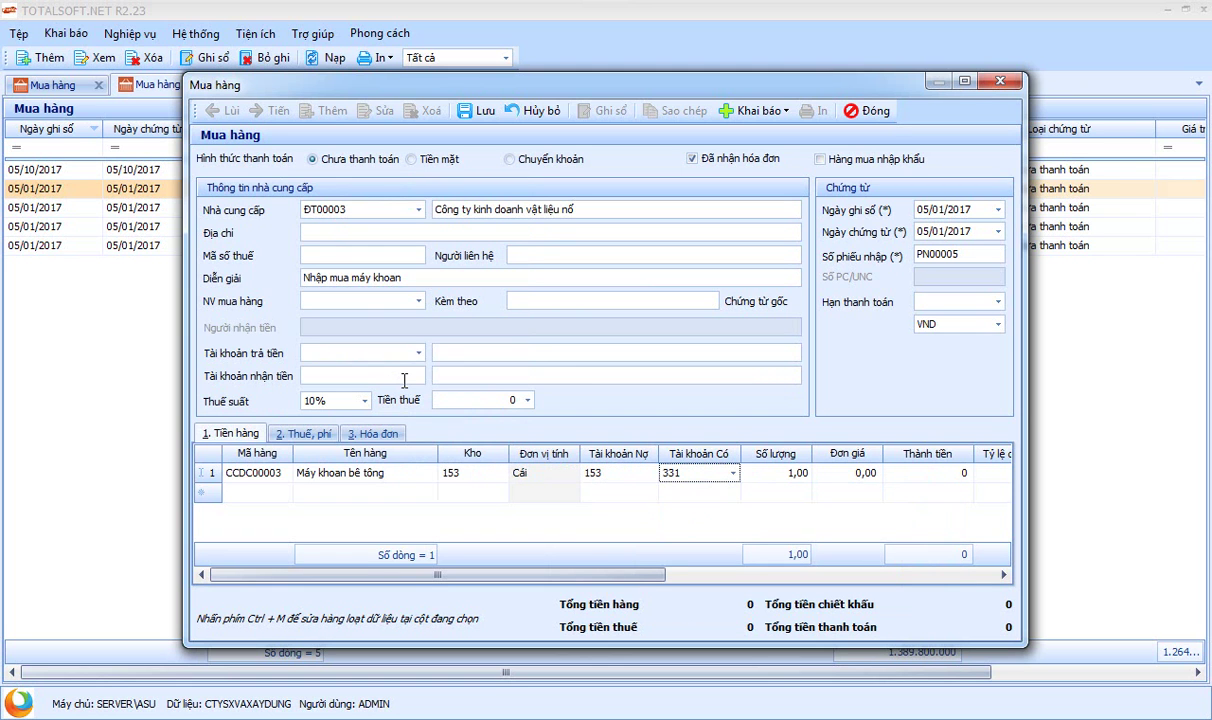
Step: Set the drill line's Đơn giá to 25.000.000 and leave the line's remaining fields through Hợp đồng as they are
key("Tab")
key("Tab")
type("25.000.0")
type("00.000")
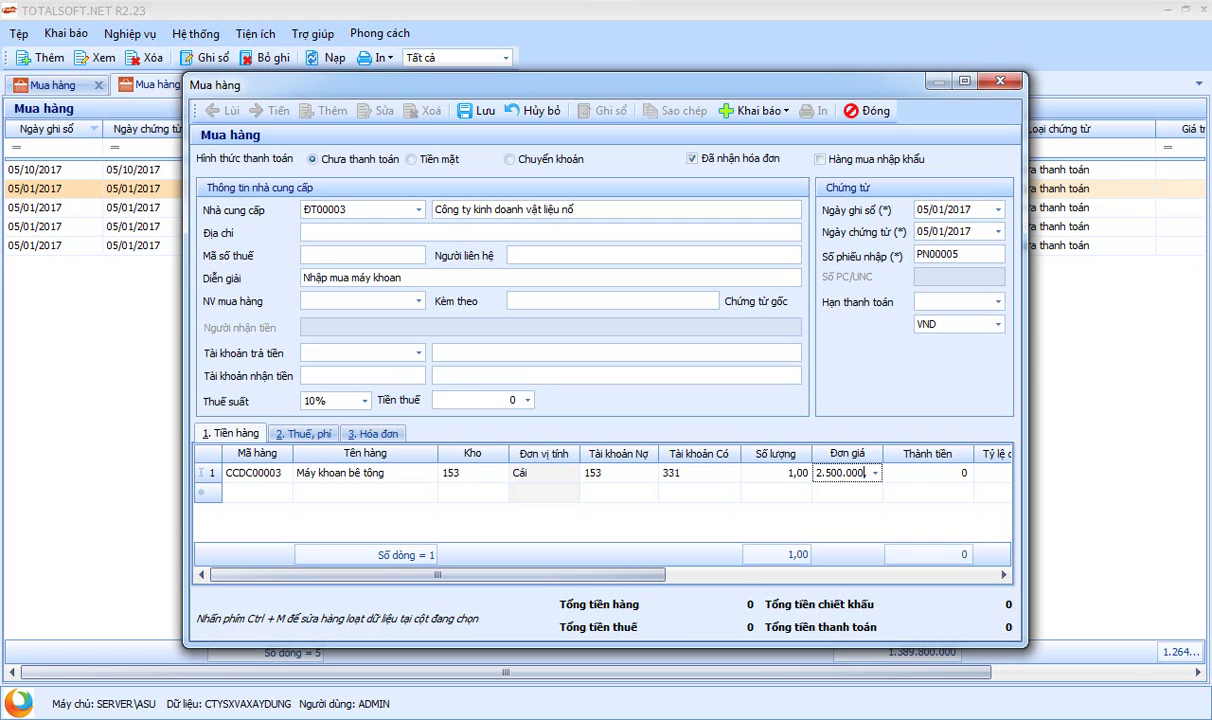
key("Tab")
key("Tab")
key("Tab")
key("Tab")
key("Tab")
key("Tab")
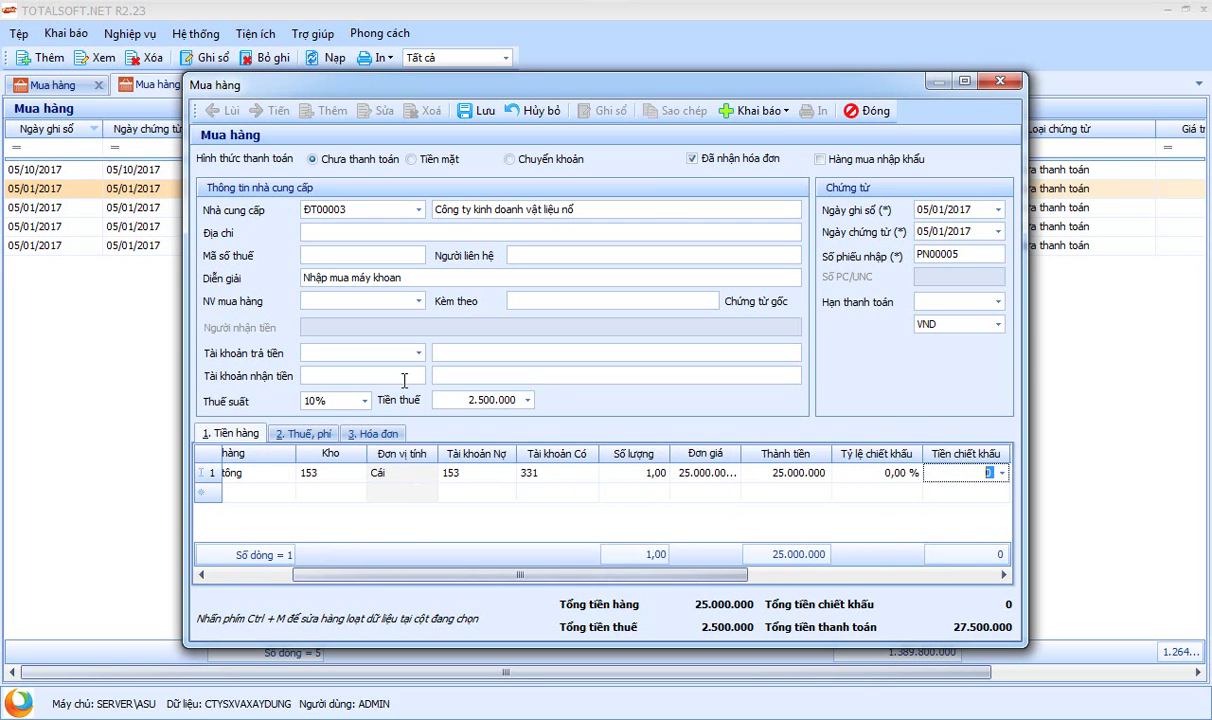
key("Tab")
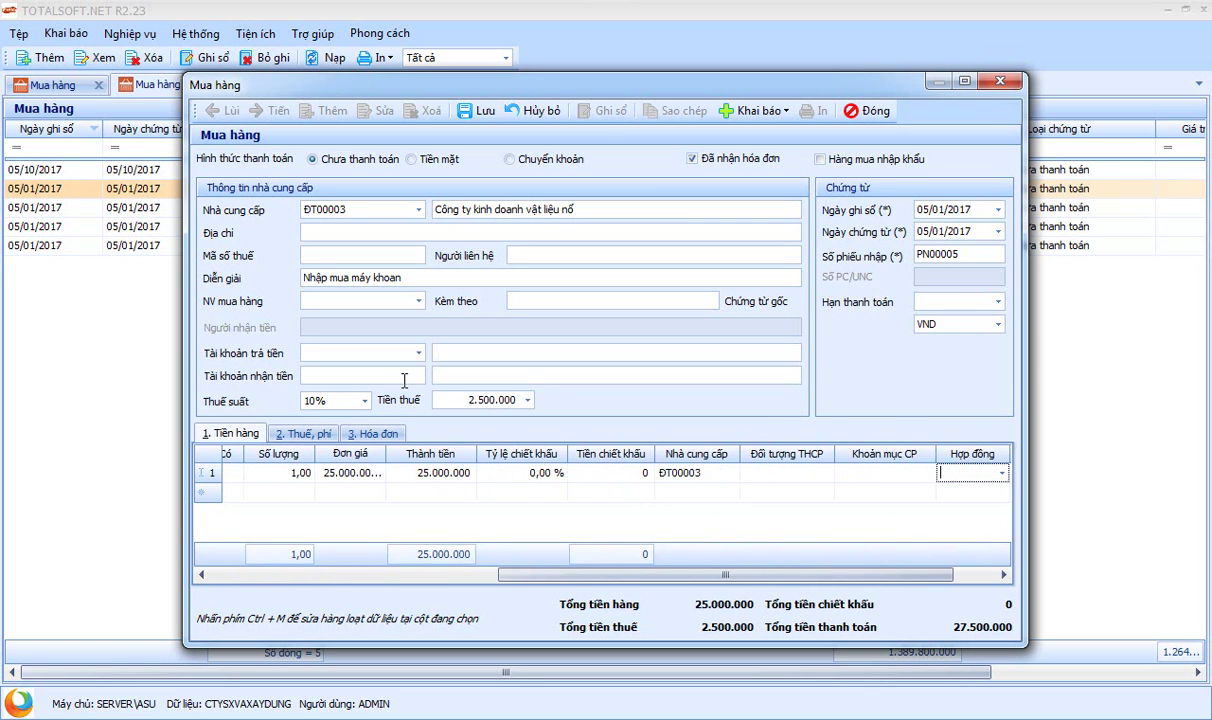
key("Tab")
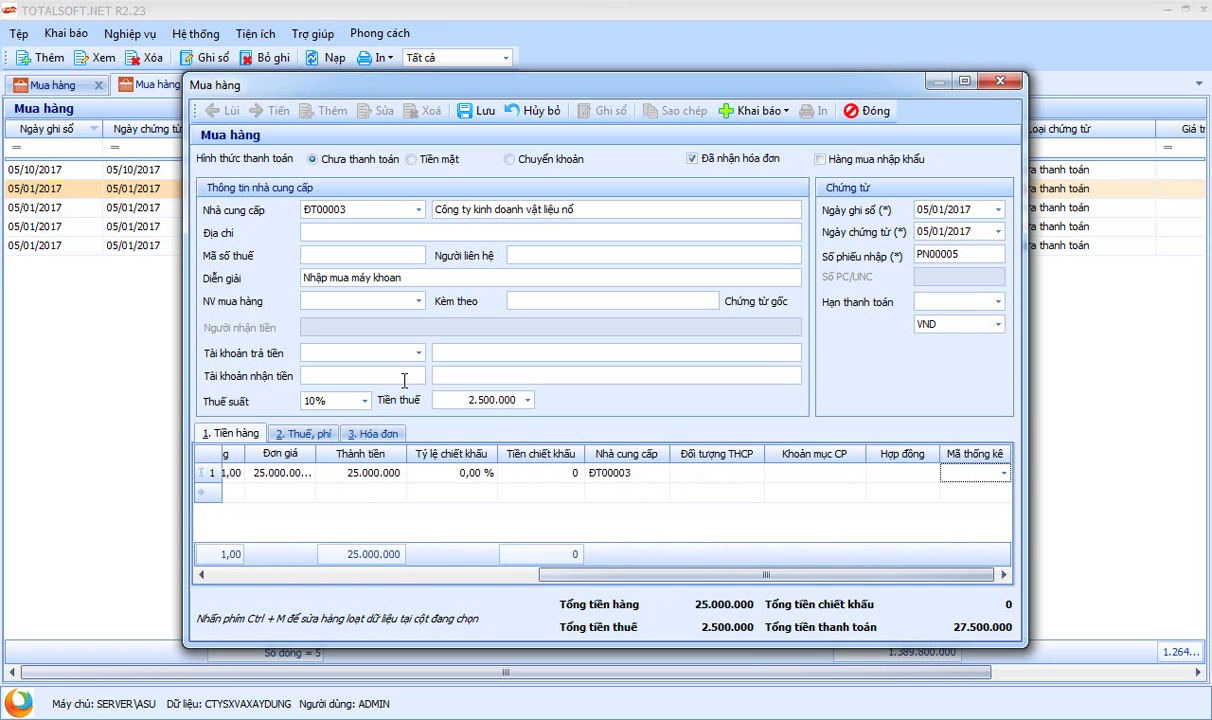
Step: Set the Số hóa đơn to 0456878 in the drill purchase's Hóa đơn details
left_click(370, 433)
left_click(300, 481)
left_click(298, 514)
key("Tab")
key("Tab")
key("Tab")
type("0456878")
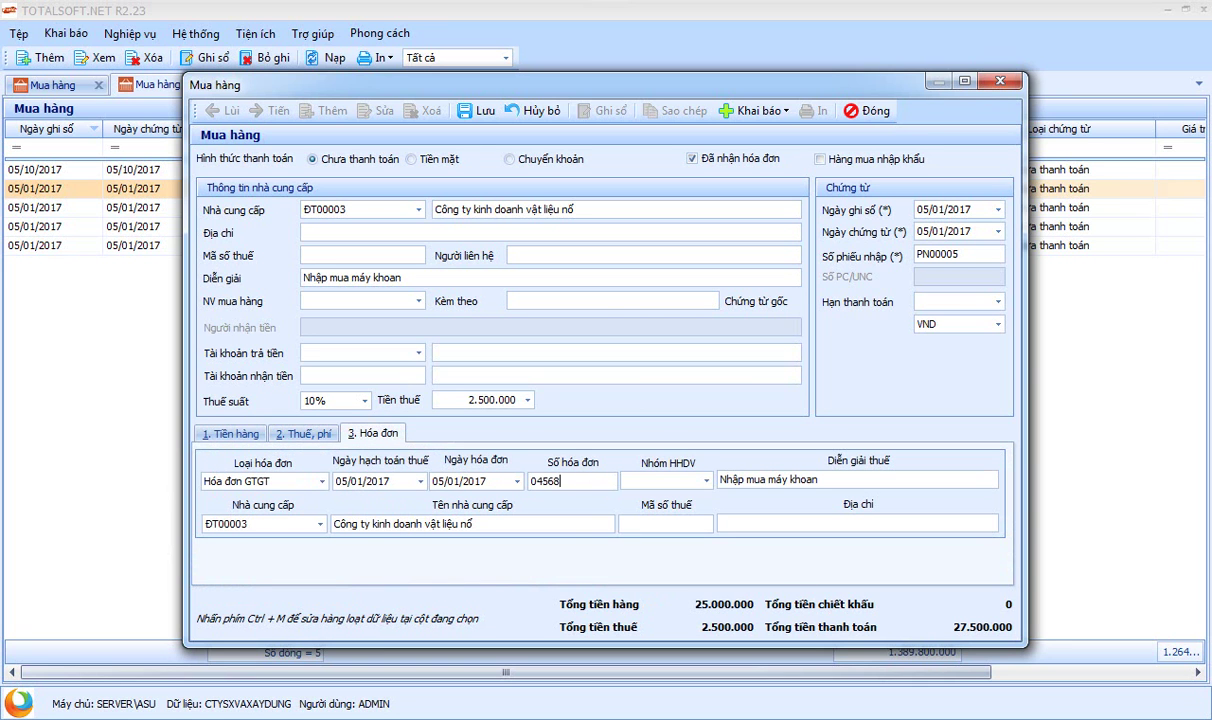
key("Tab")
Step: Set the invoice's Ngày hạch toán thuế to 05/01/2017 and Ngày hóa đơn to 02/01/2017, leaving its remaining fields as they are
left_click(398, 481)
key("Tab")
key("shift+Tab")
type("0201")
key("Tab")
key("shift+Tab")
type("0501")
key("Tab")
type("0201")
key("Tab")
key("Tab")
key("Tab")
key("Tab")
key("Tab")
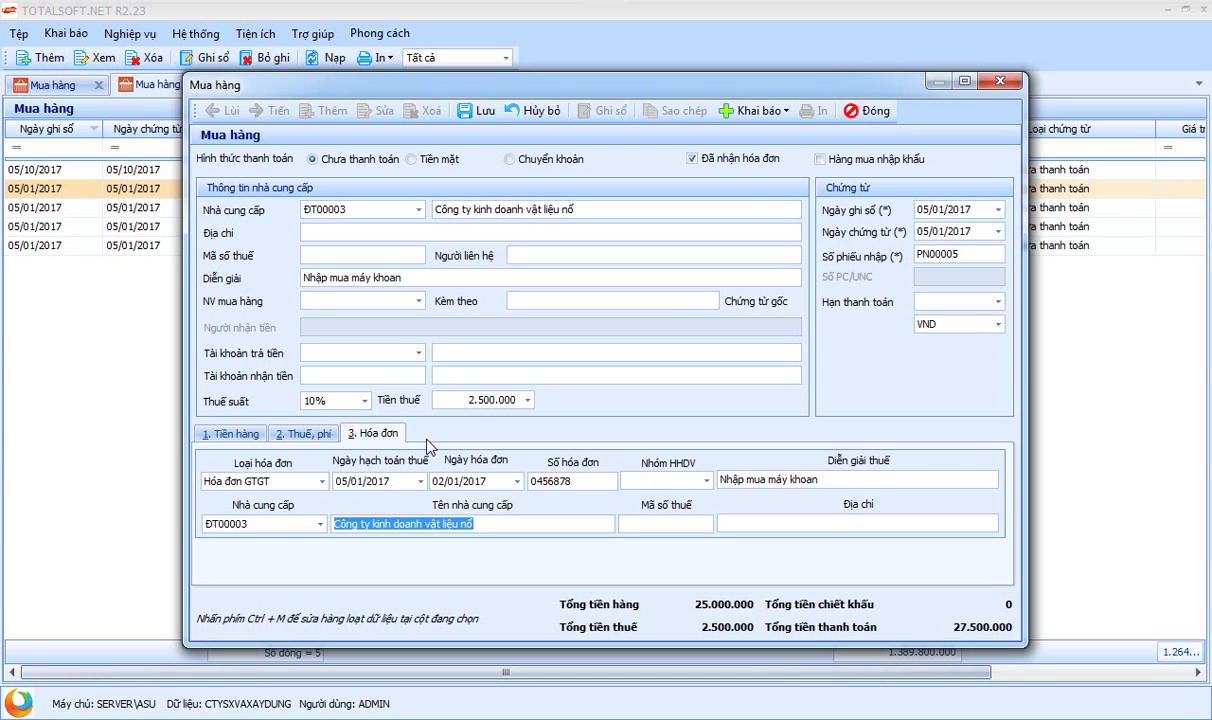
Step: Fill in the Nhóm HHDV that the drill purchase invoice needs for saving
left_click(462, 111)
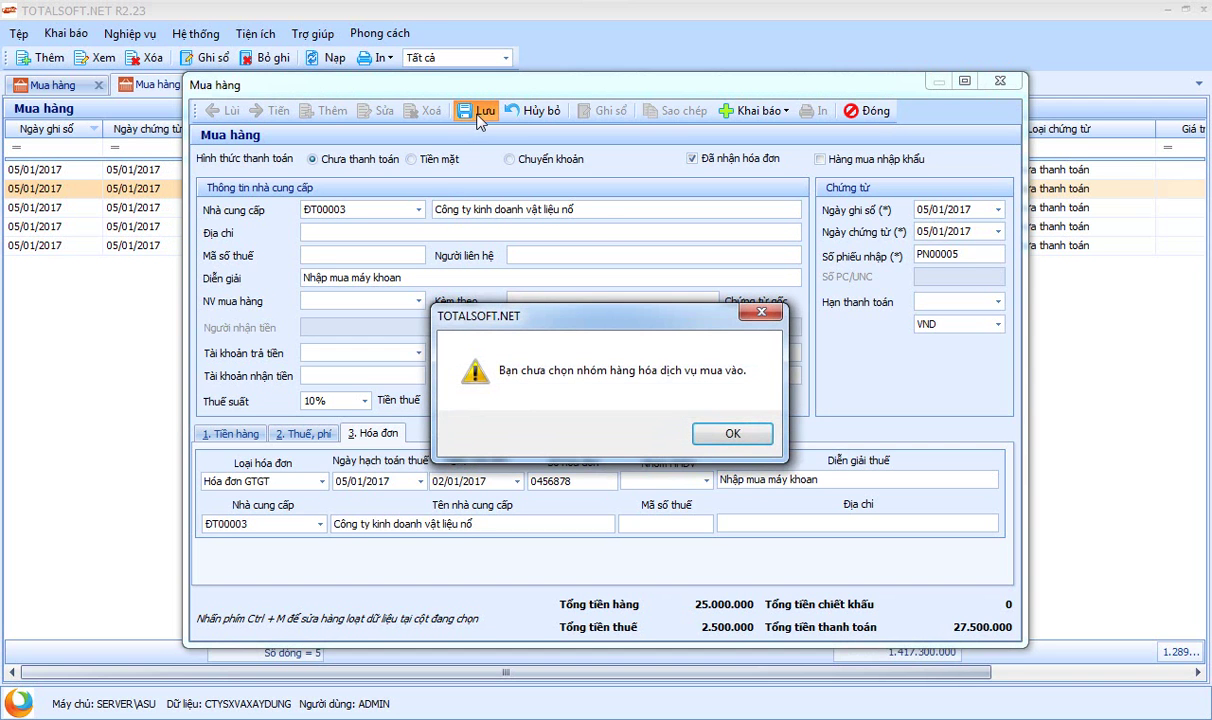
left_click(722, 436)
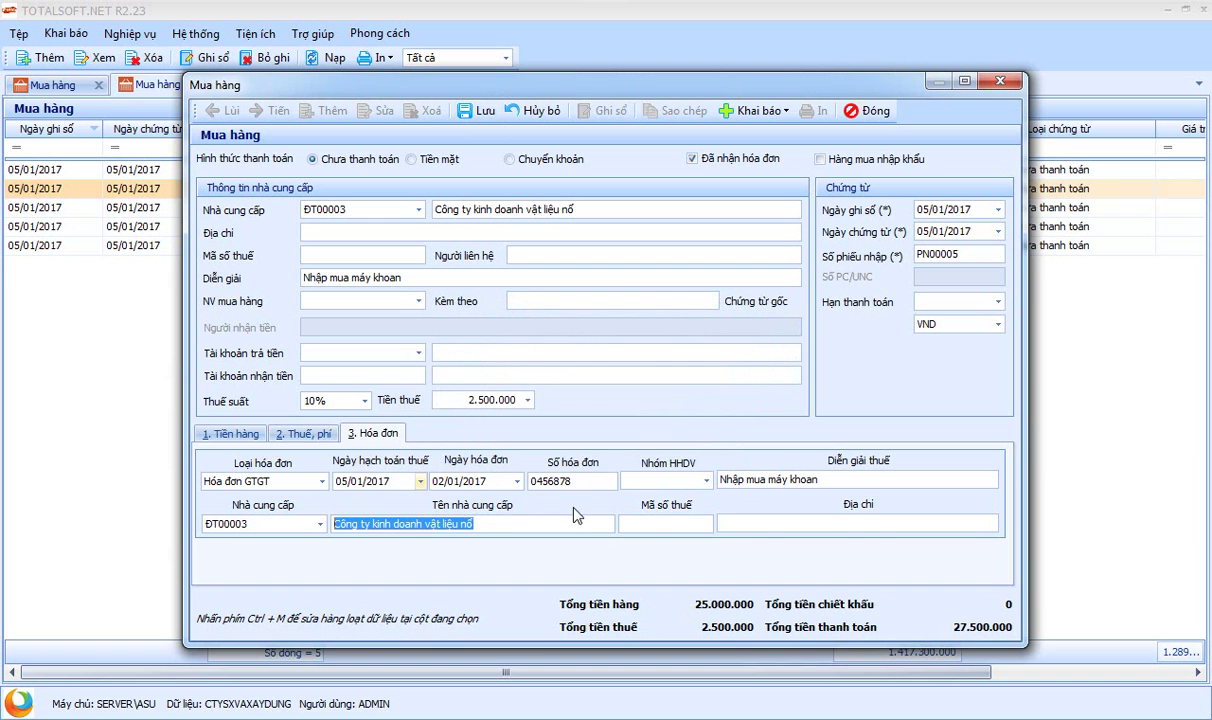
left_click(654, 484)
left_click(628, 496)
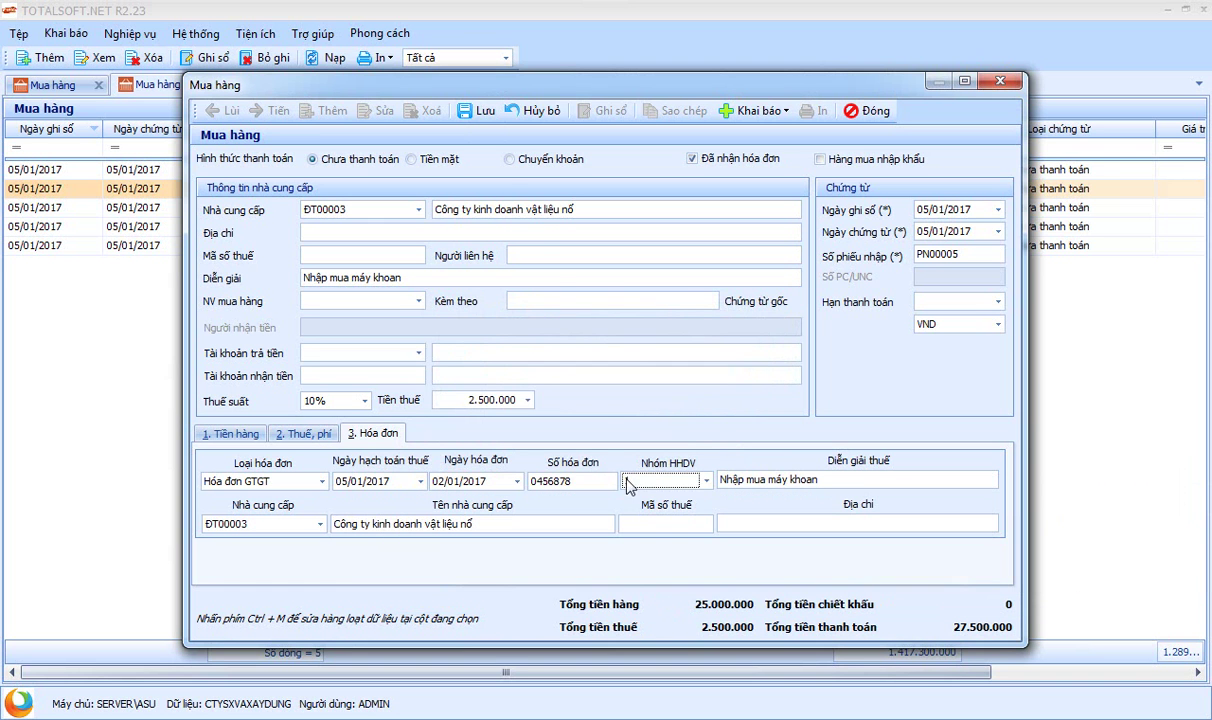
Step: Save the drill purchase voucher and close it together with the Mua hàng screens
left_click(476, 110)
left_click(868, 111)
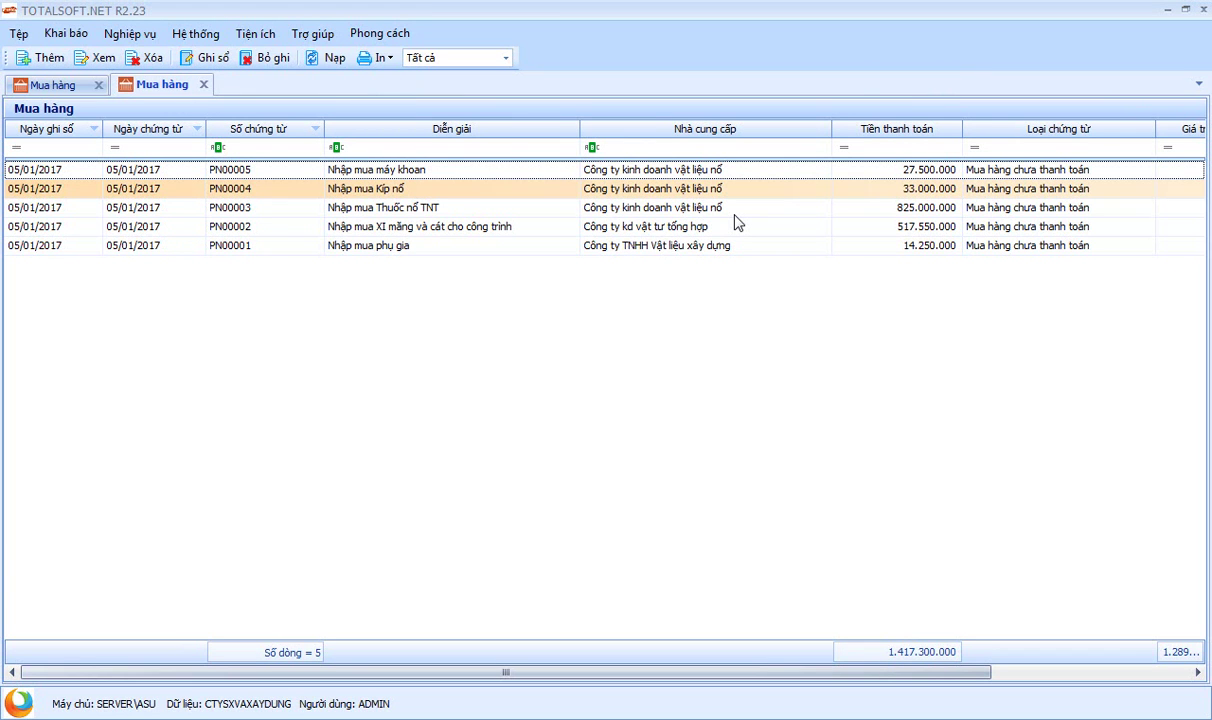
left_click(203, 84)
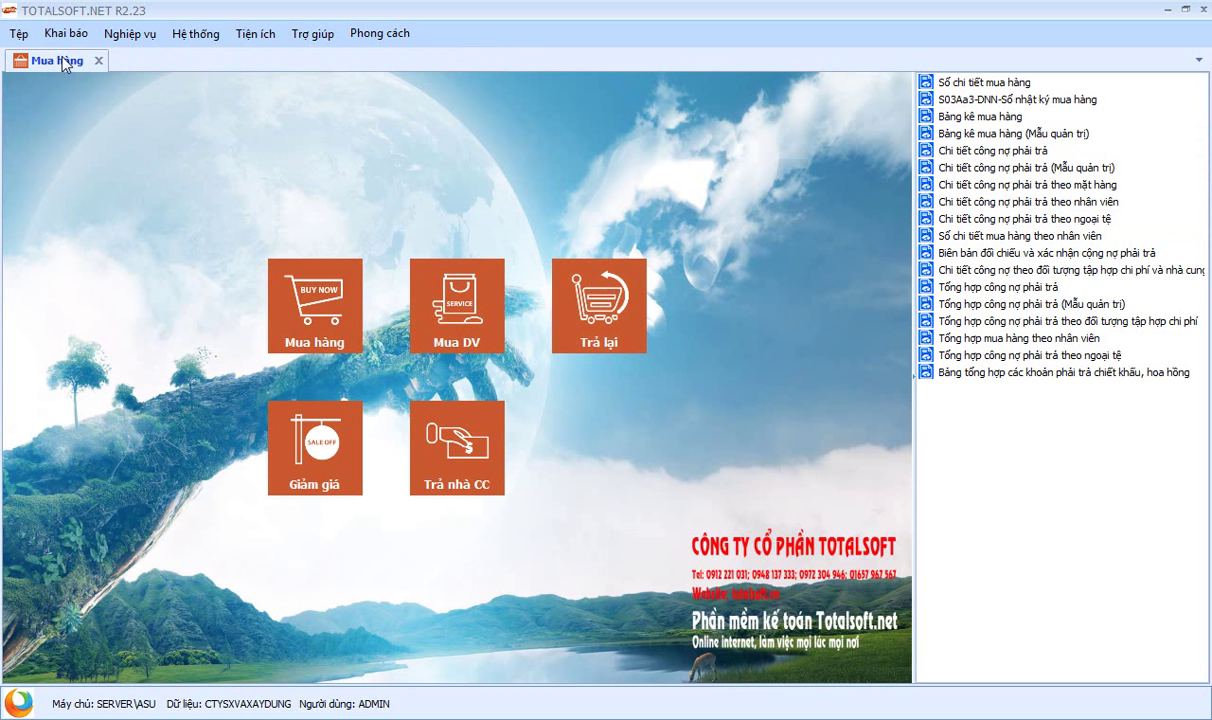
left_click(98, 61)
left_click(676, 268)
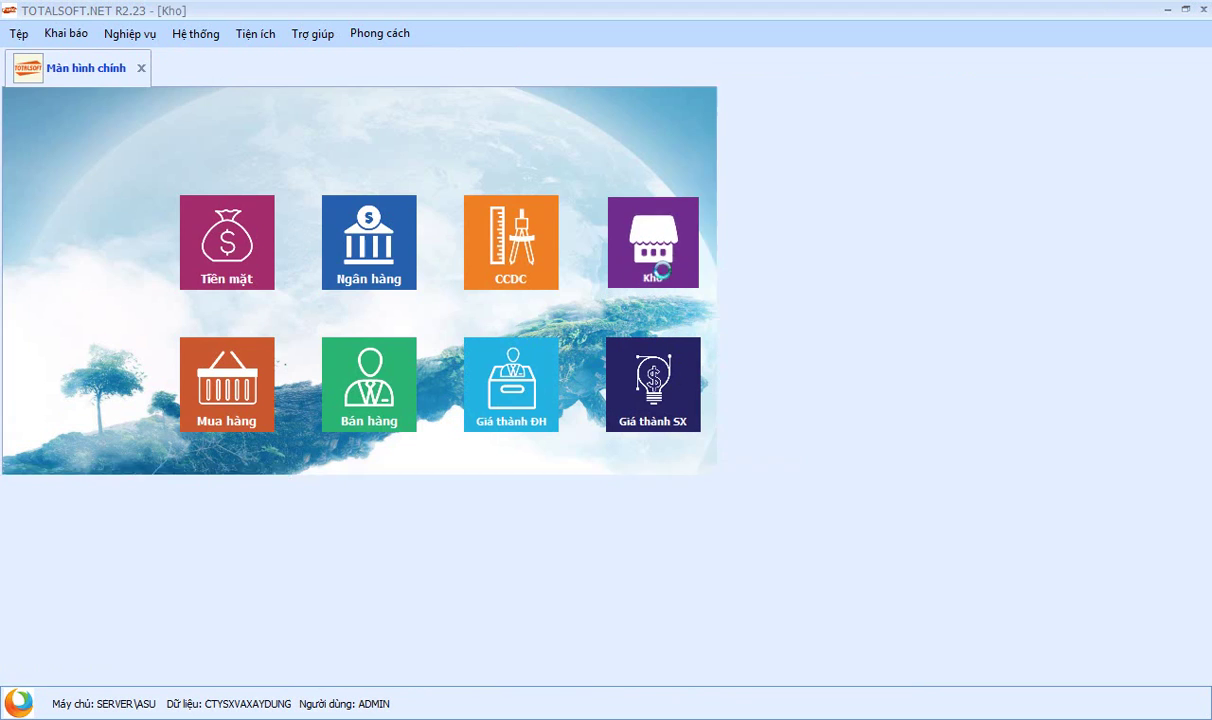
left_click(533, 320)
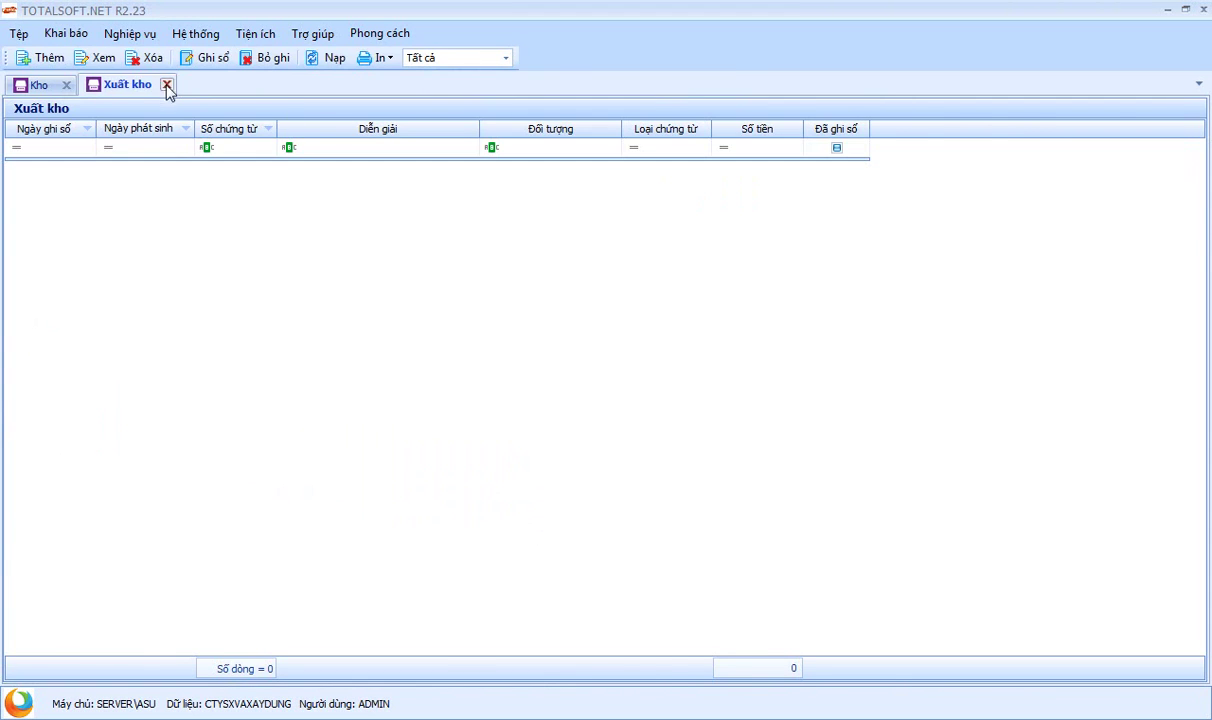
left_click(166, 84)
left_click(66, 60)
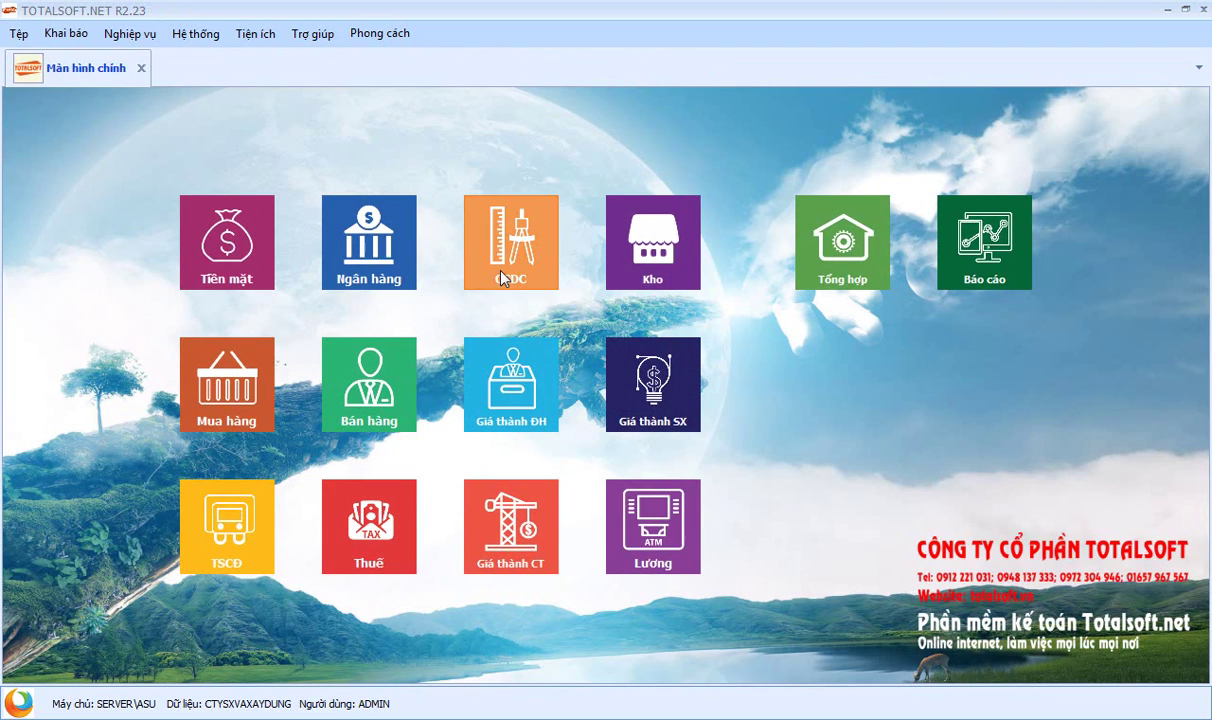
Step: Open Ghi tăng in the CCDC module and start a new tool increase voucher
left_click(500, 265)
left_click(512, 265)
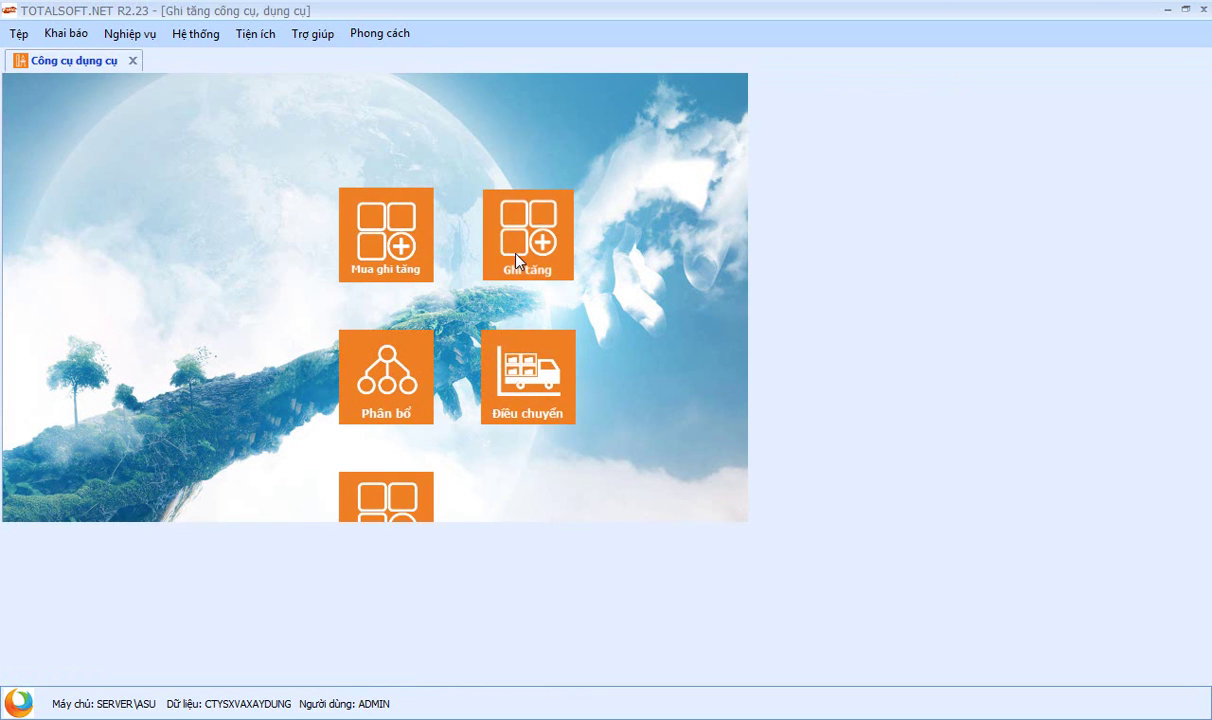
right_click(385, 273)
left_click(390, 279)
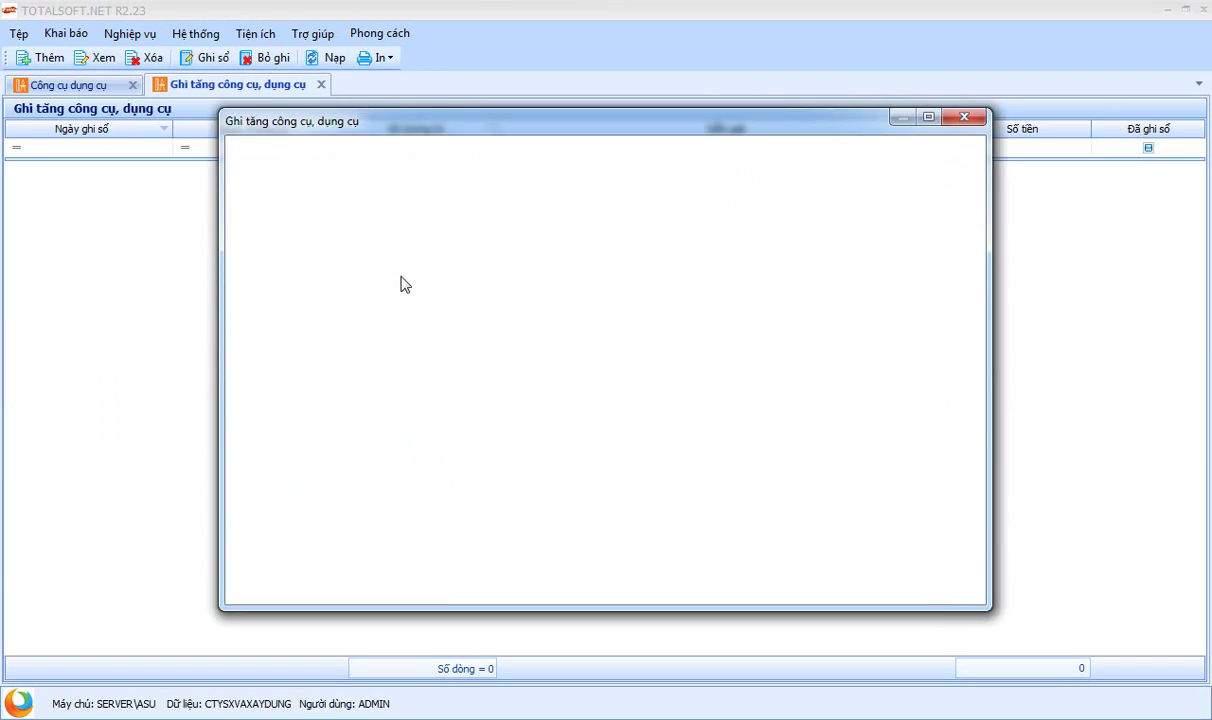
Step: Choose the third employee in the Đối tượng list and set Diễn giải to "Xuất Máy khoan phục vụ Phân xưởng 1"
left_click(429, 218)
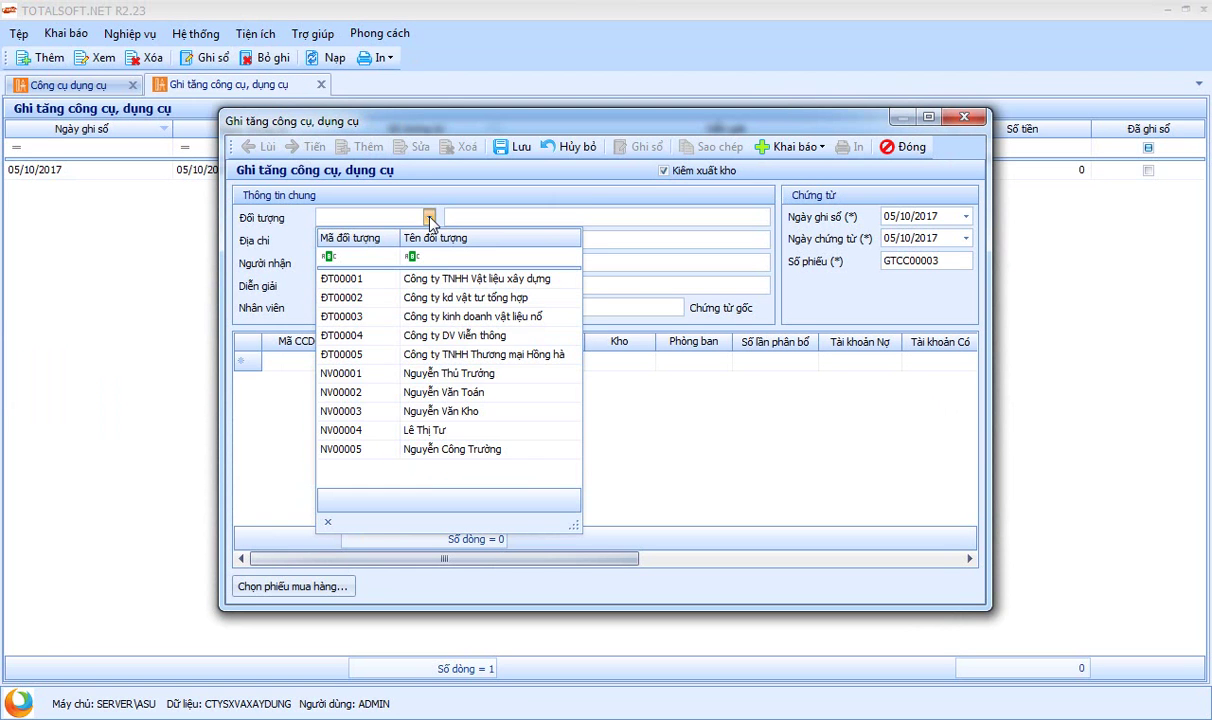
left_click(436, 411)
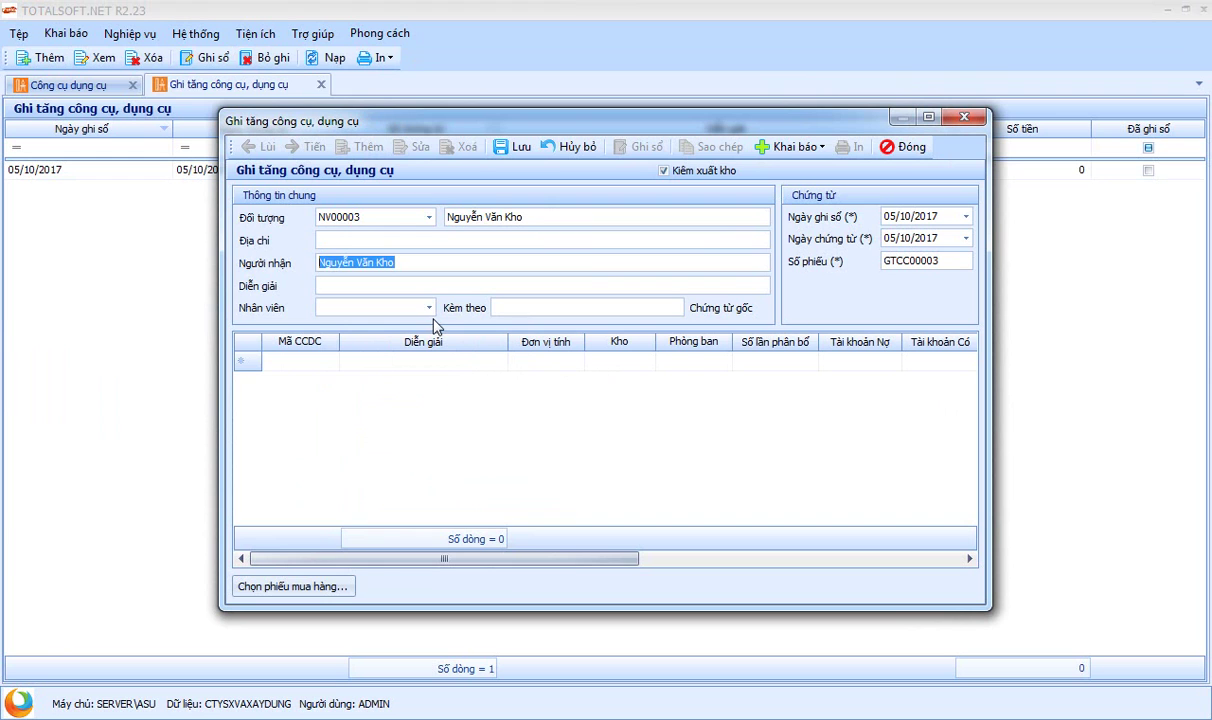
key("Tab")
type("Xuất")
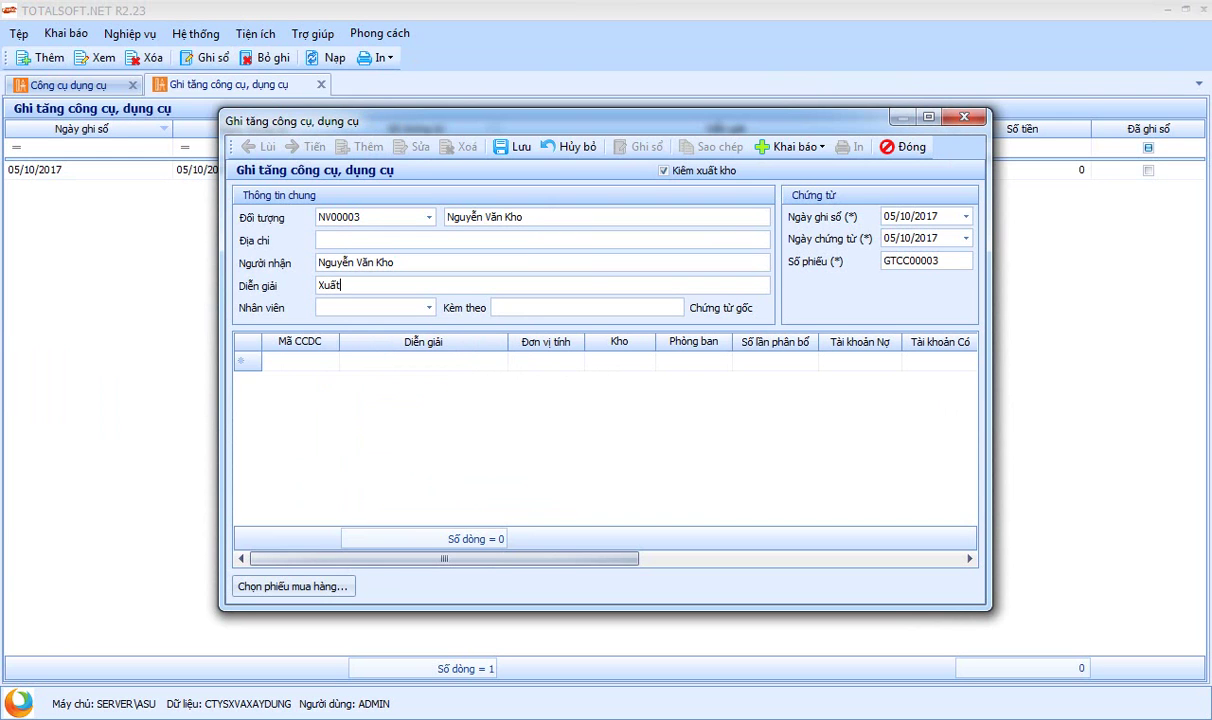
type(" Máy khoan")
type(" ph")
type("ục vụ Phân ")
type("xương1")
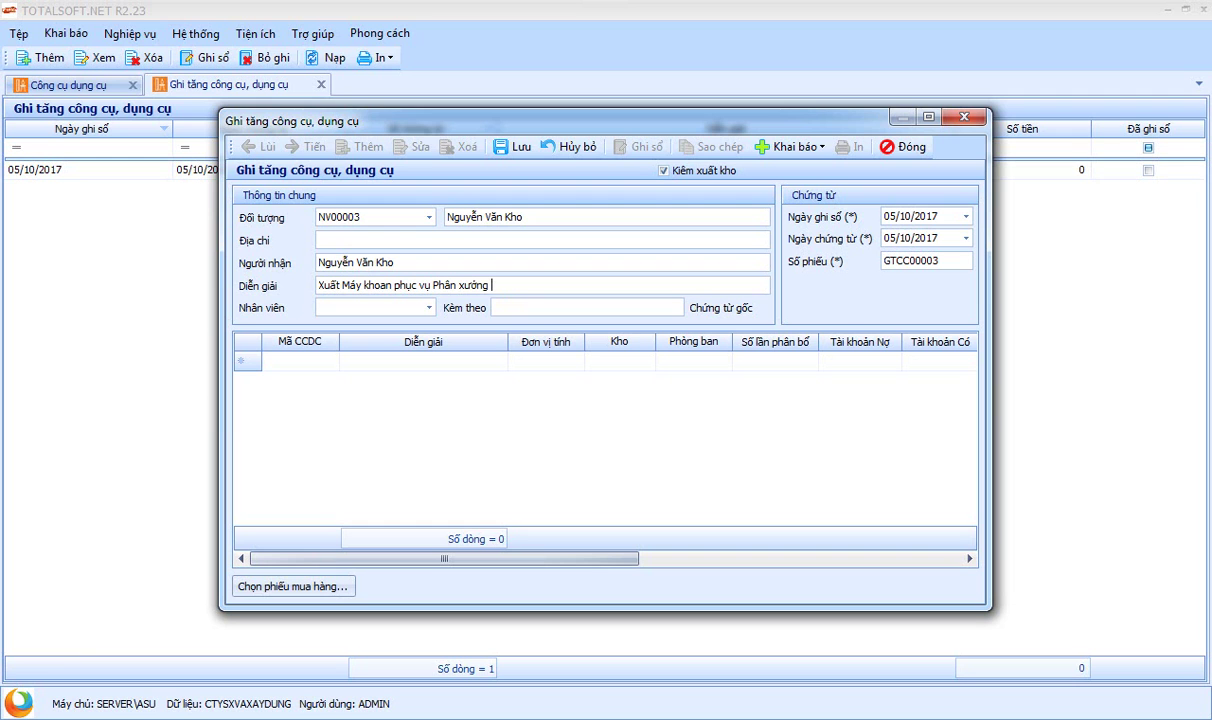
Step: Set the increase voucher's Ngày ghi sổ and Ngày chứng từ to 07/01/2017 and start the first tool line
left_click(910, 216)
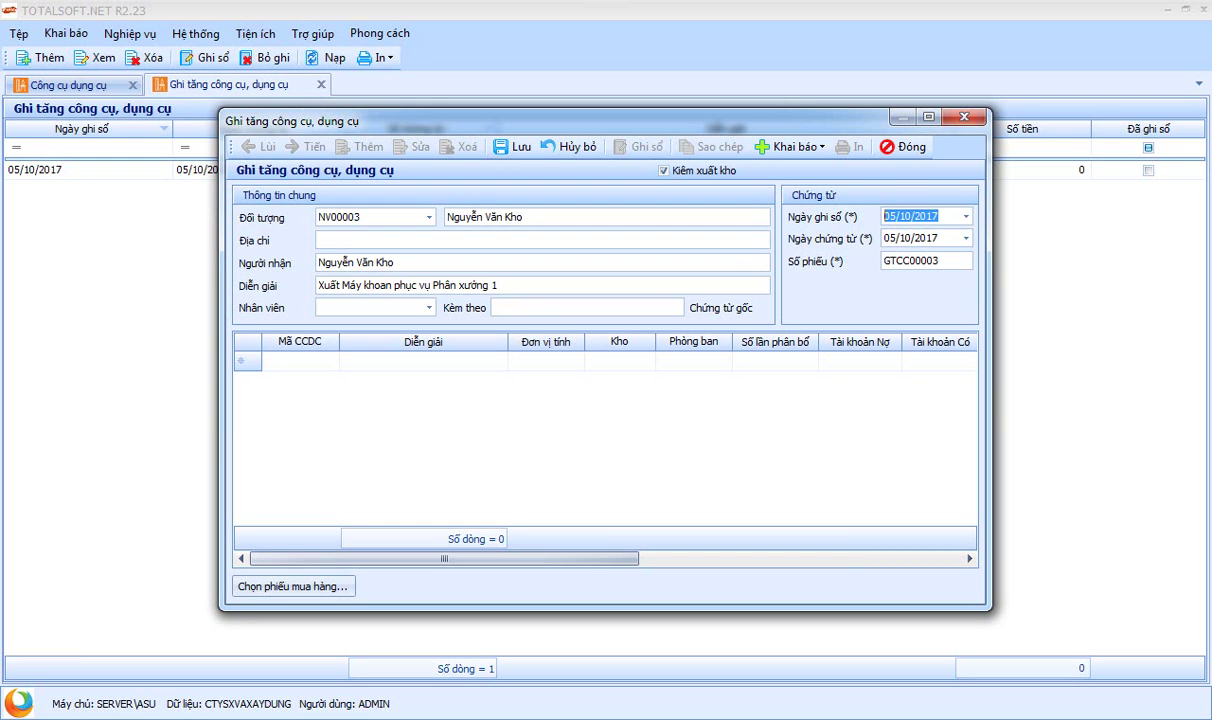
type("07012017")
key("Tab")
key("Tab")
key("Tab")
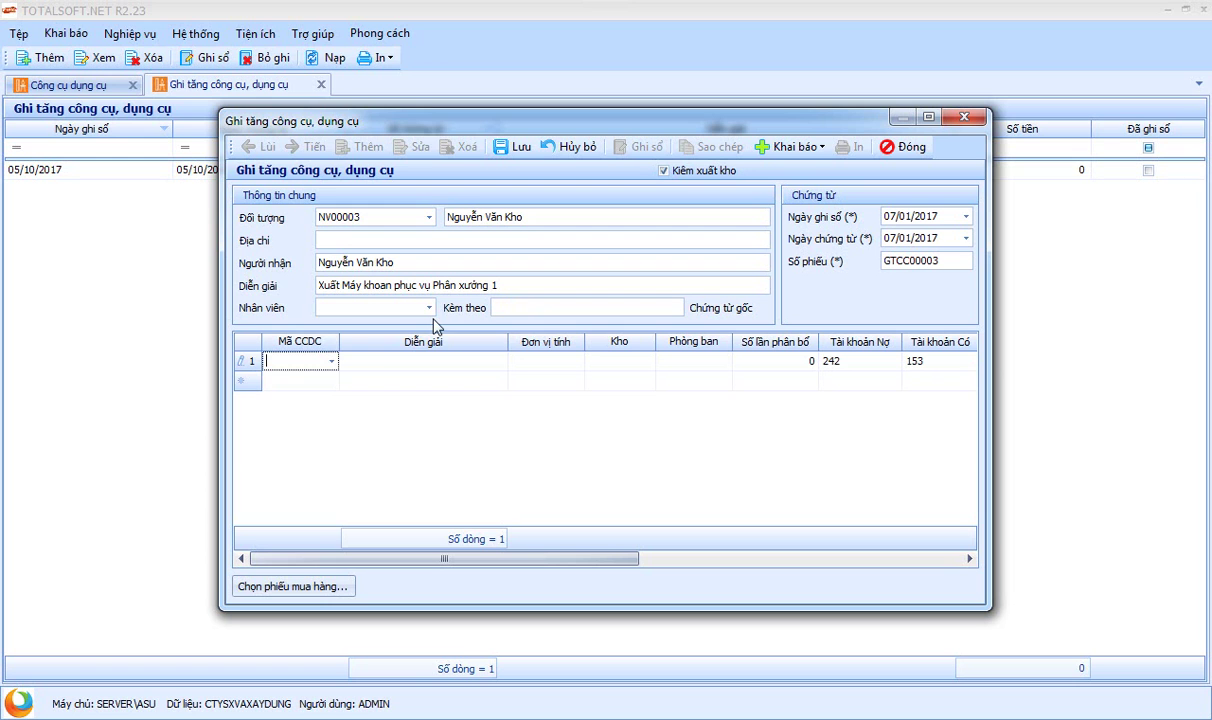
Step: Pick CCDC00003 Máy khoan bê tông for the first line and set its Kho to 153 Công cụ dụng cụ
left_click(331, 361)
left_click(338, 426)
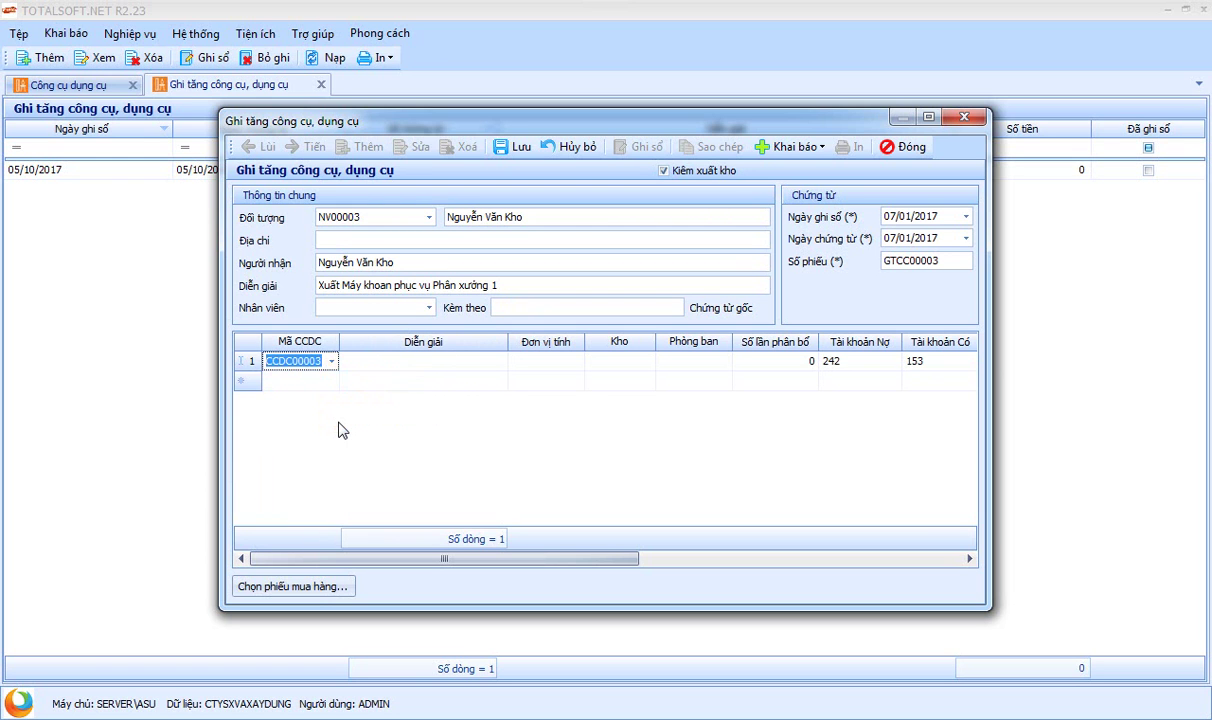
key("Tab")
type("C")
key("Tab")
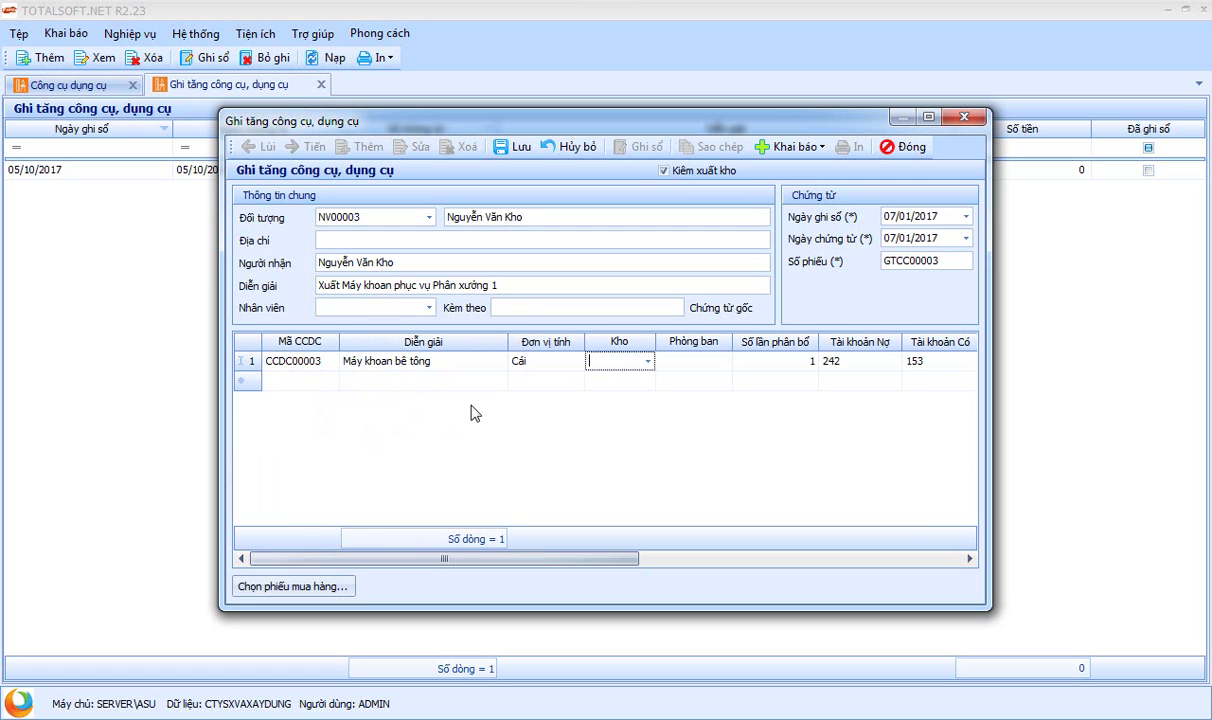
left_click(648, 362)
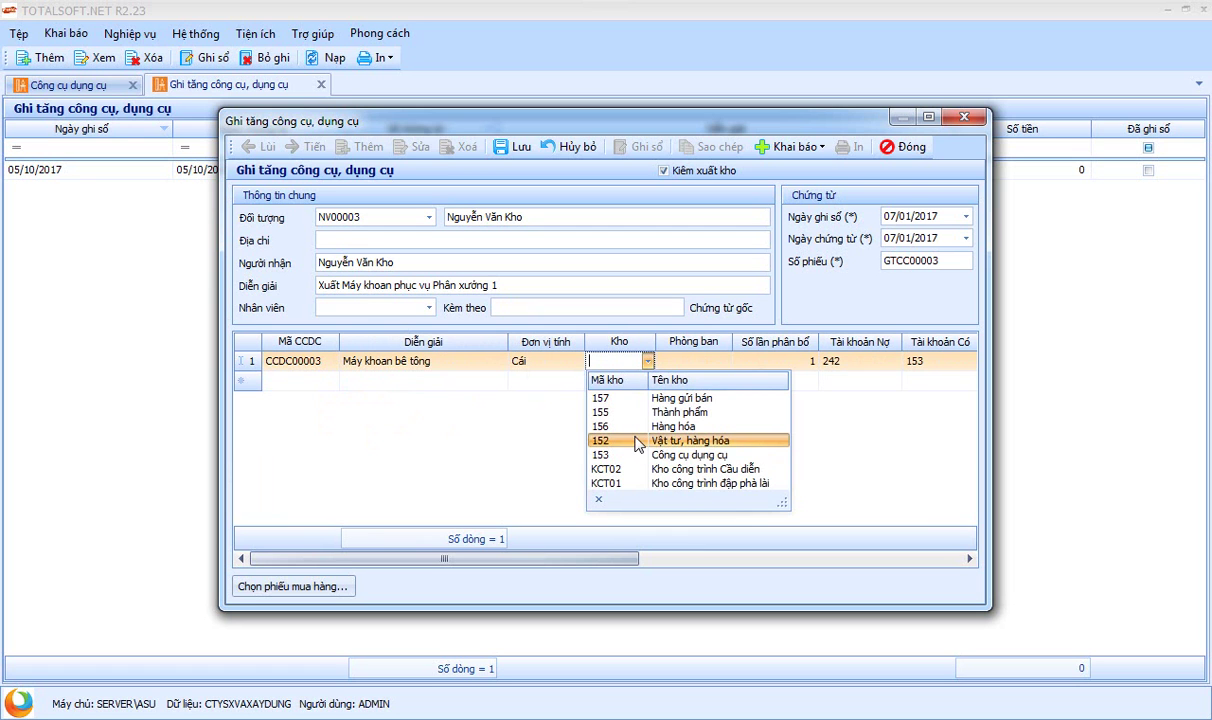
left_click(636, 454)
Step: Keep CCDC00003 as the line's tool and set its Phòng ban to PX1 Phân xưởng bán thành phẩm
left_click(325, 362)
left_click(331, 362)
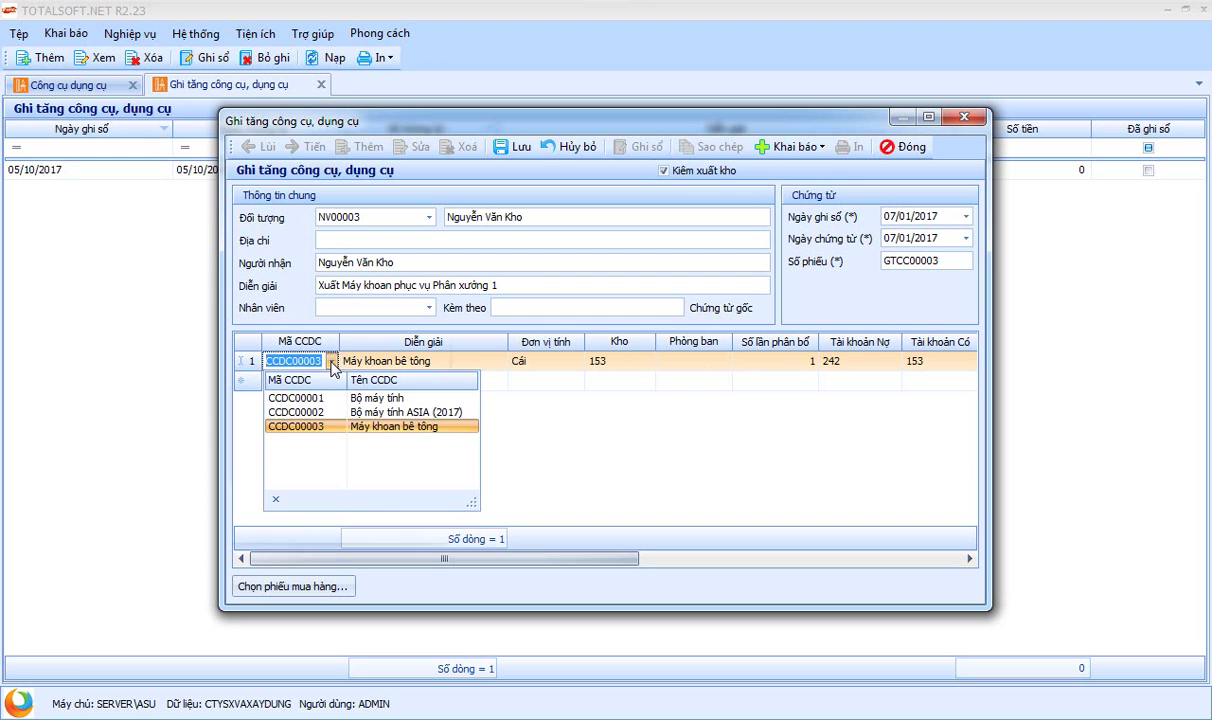
left_click(332, 364)
key("Tab")
key("Tab")
key("Tab")
key("Tab")
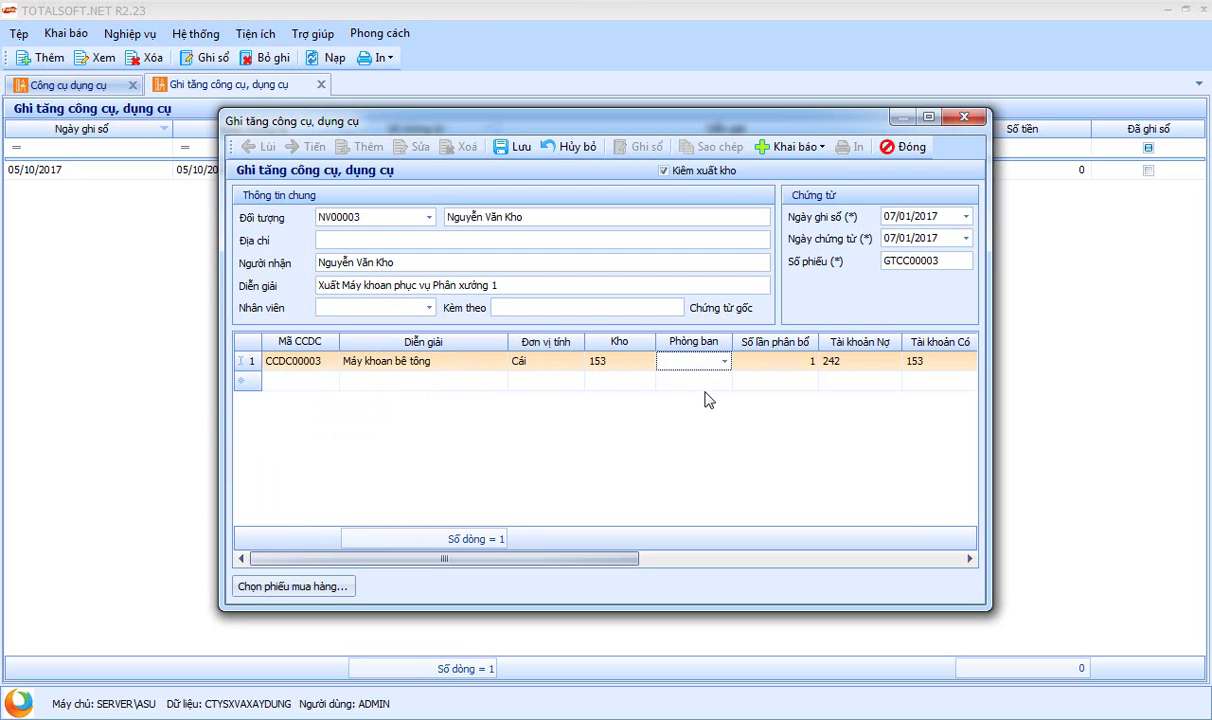
left_click(726, 362)
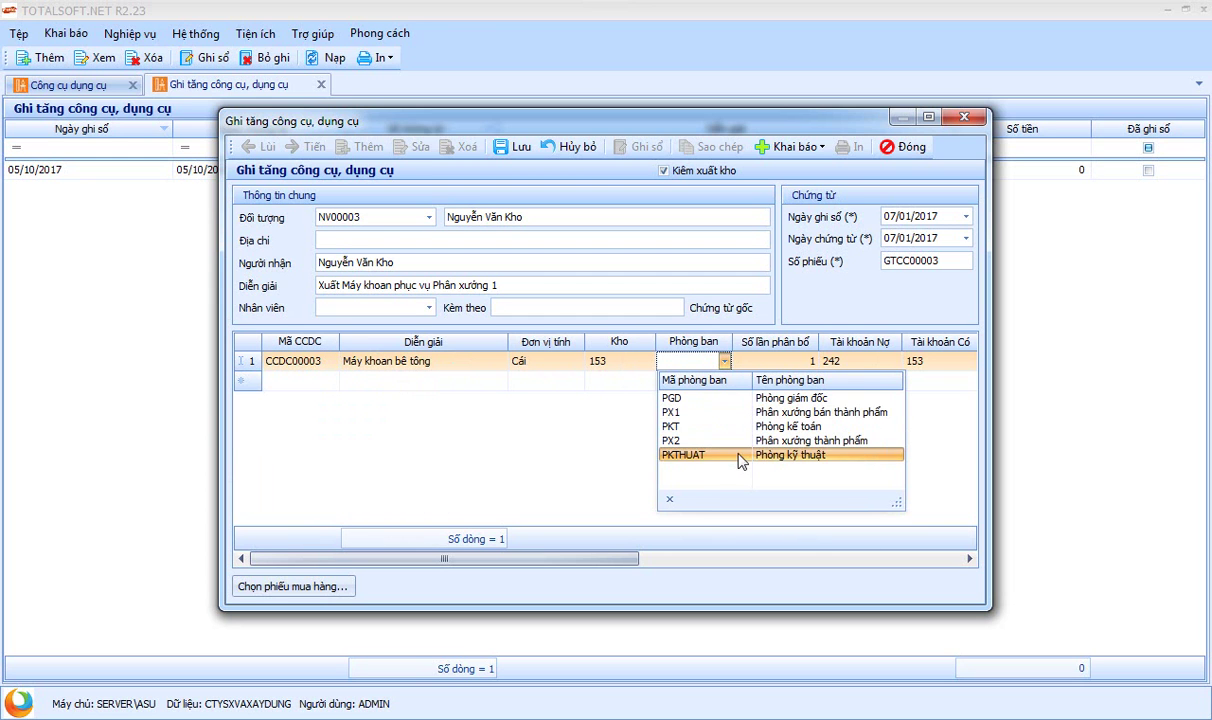
left_click(743, 412)
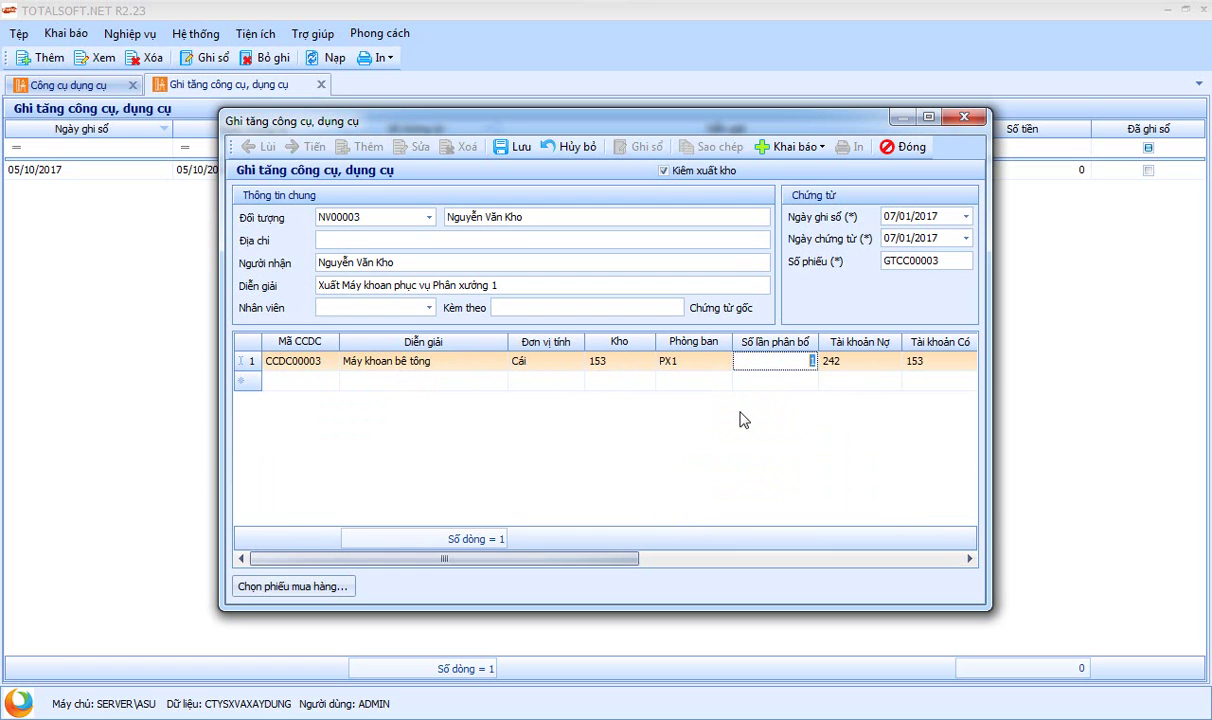
Step: Set the drill line's Số lần phân bổ to 24 and TK chi phí to 15411, keeping the debit and credit accounts
type("24")
key("Tab")
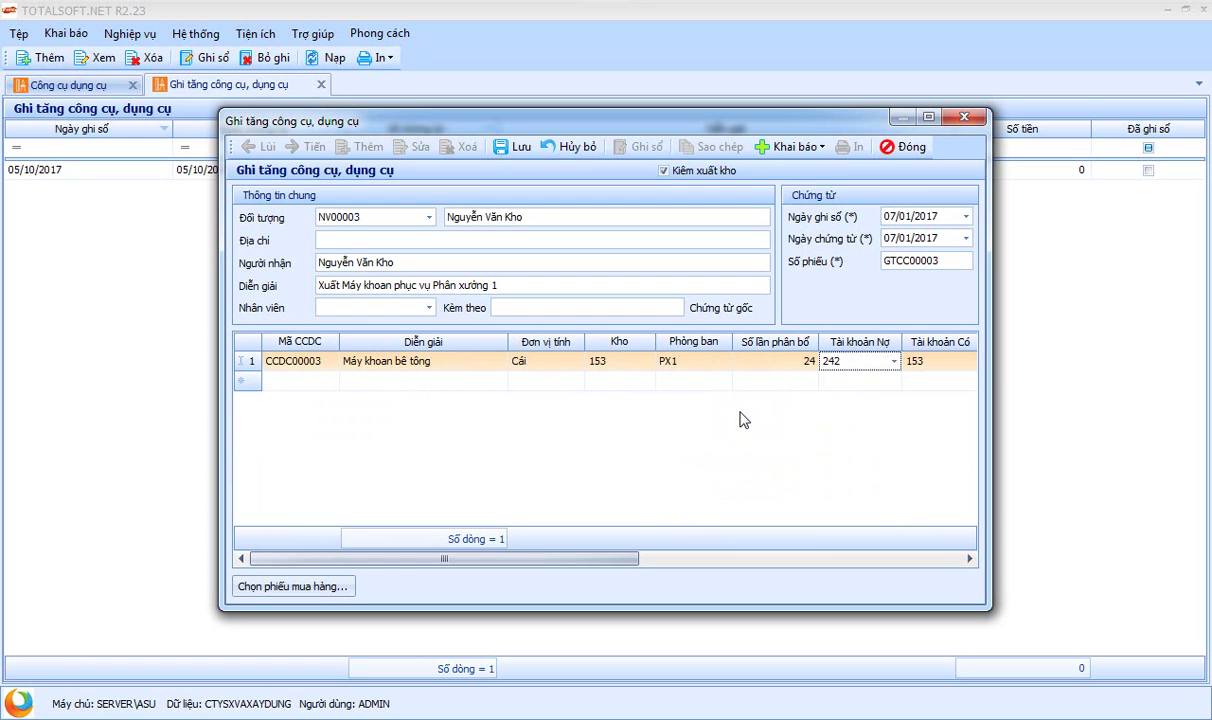
key("Tab")
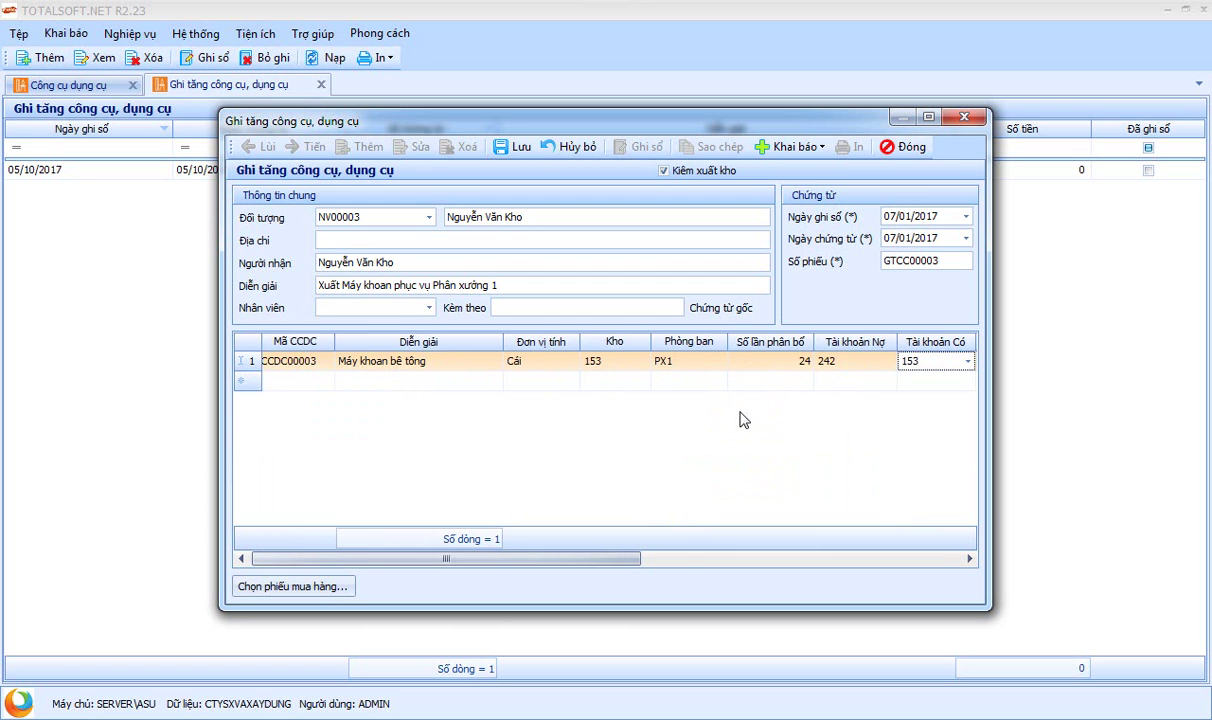
key("Tab")
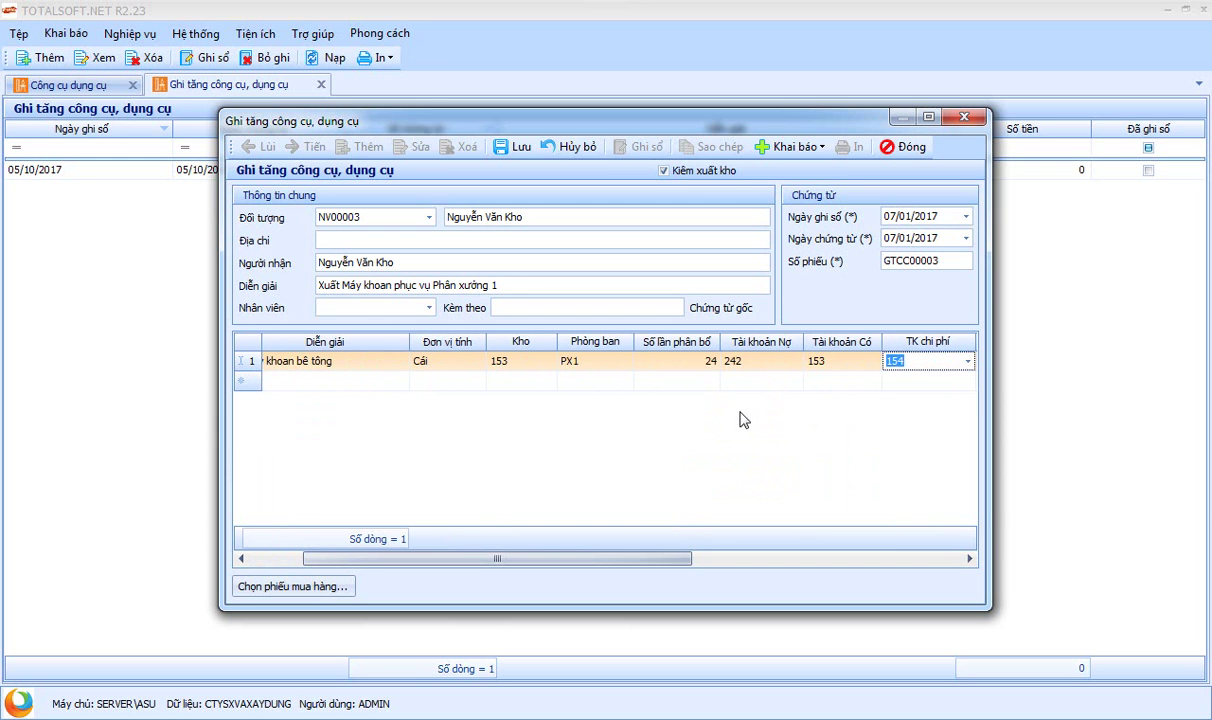
type("15411")
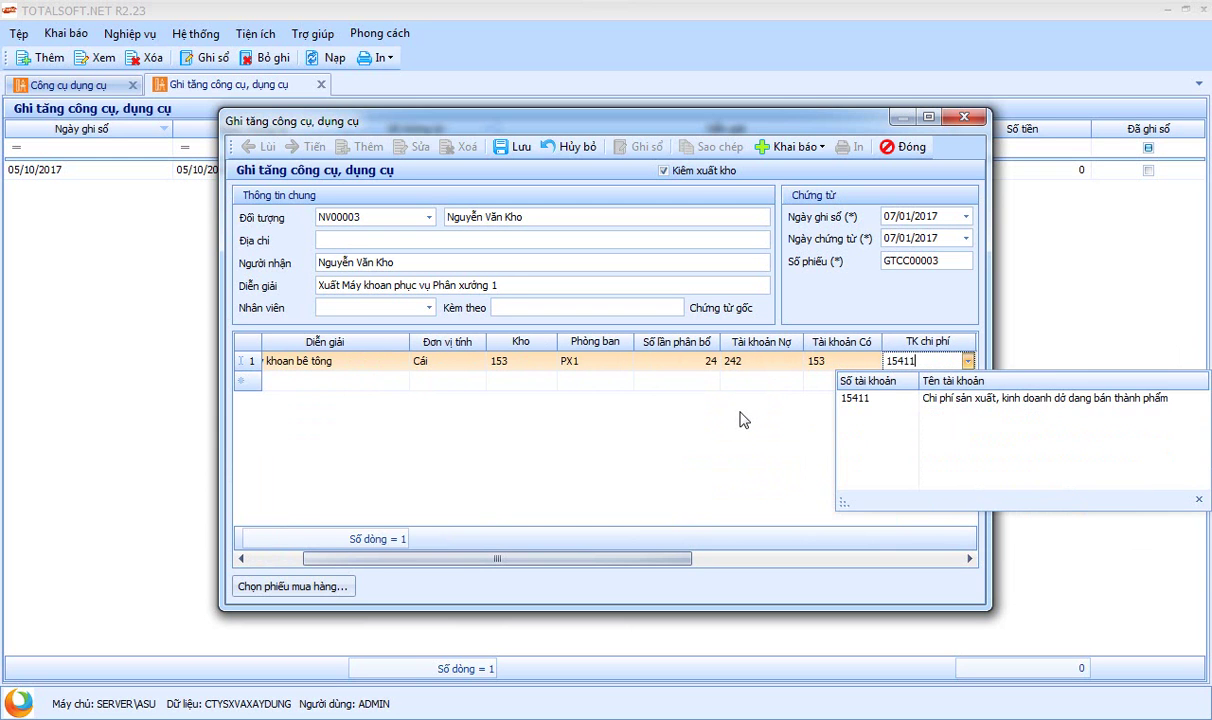
key("Tab")
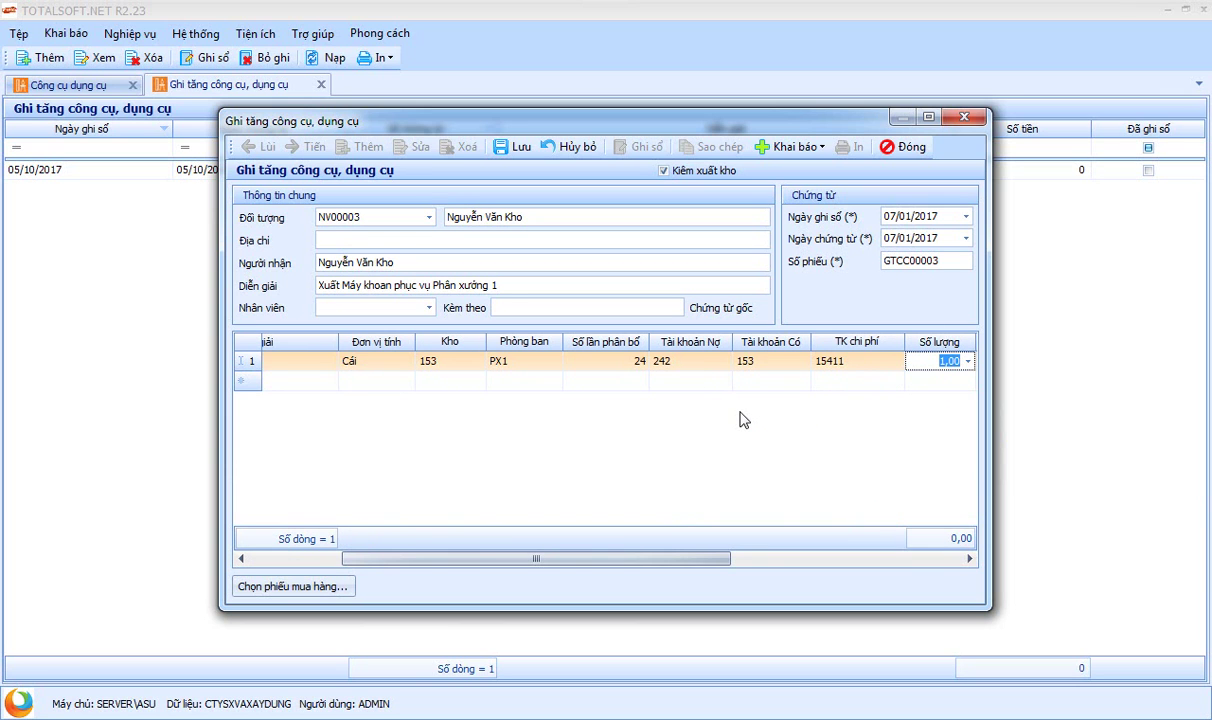
Step: Keep the drill line's Số lượng and set its Đơn giá to 25.000.000
key("Tab")
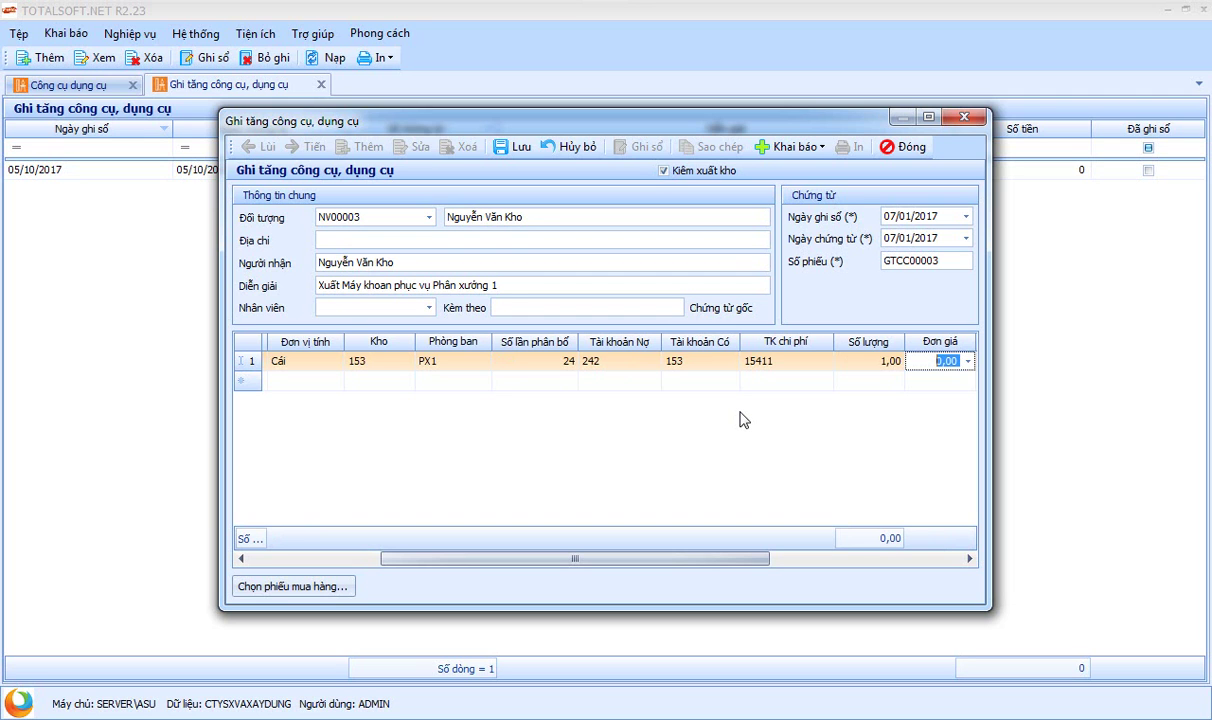
type("2.500.0000")
key("Tab")
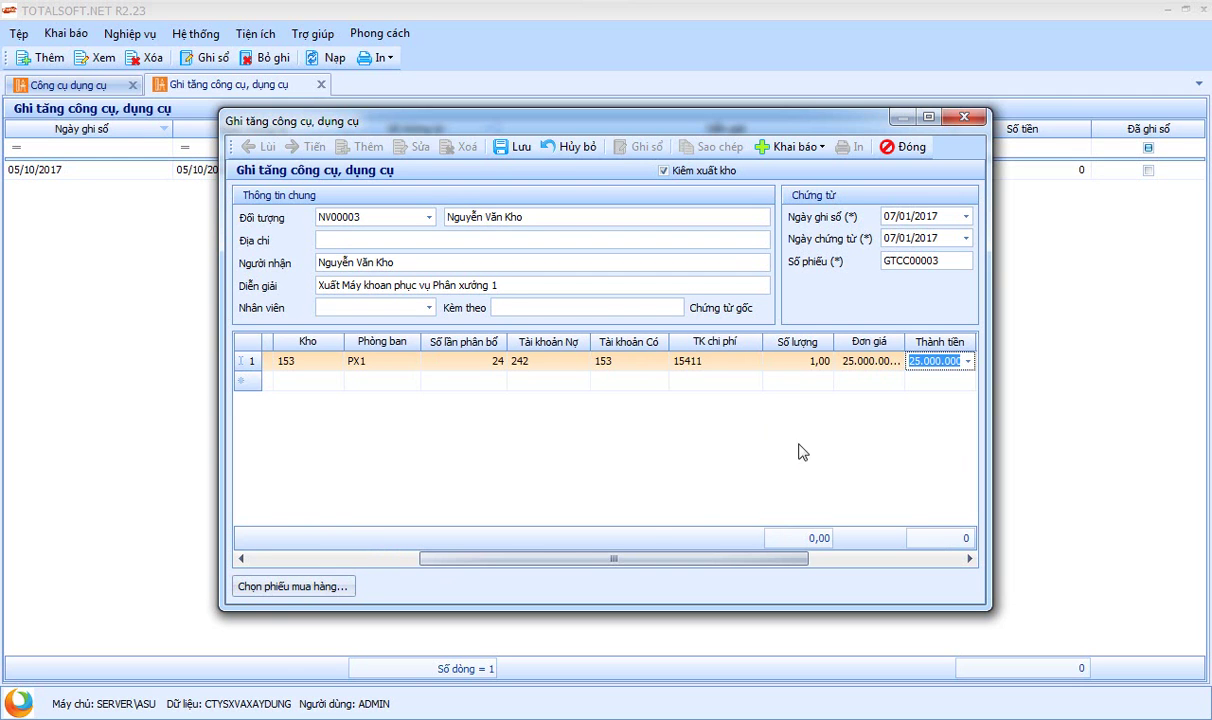
left_click(298, 587)
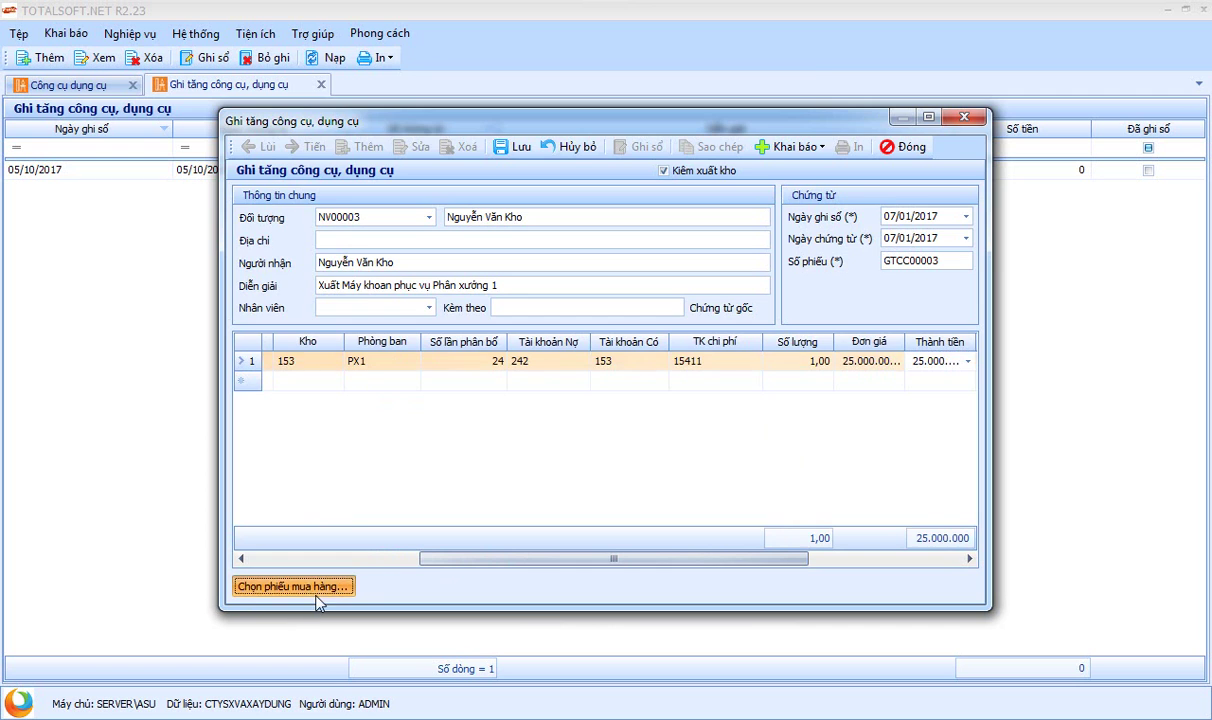
left_click(283, 214)
scroll(228, 260, "up", 2)
left_click(218, 247)
left_click(611, 216)
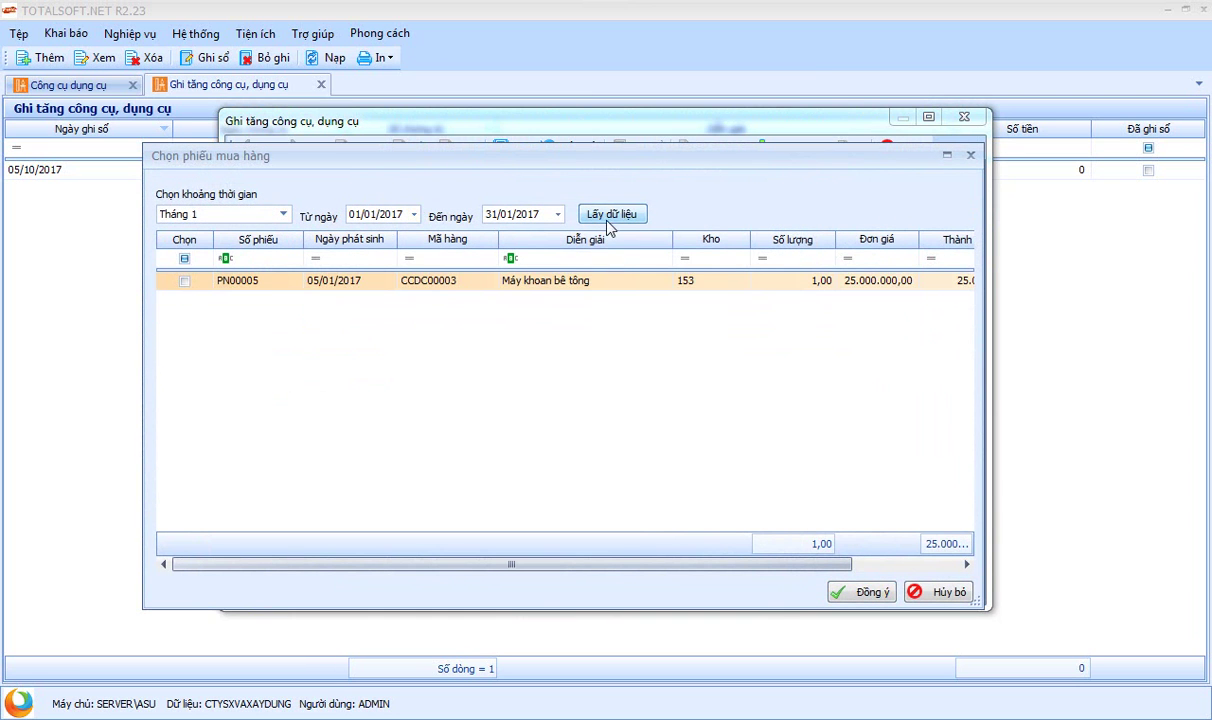
left_click(184, 281)
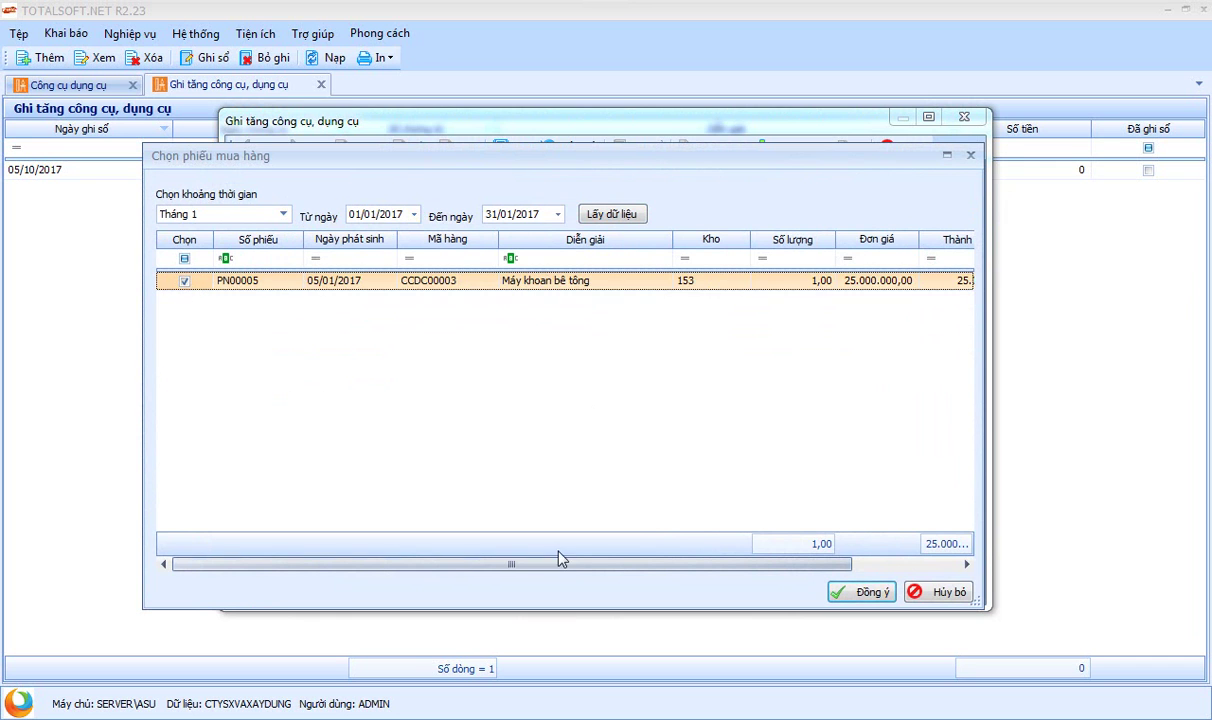
left_click_drag(543, 568, 882, 590)
left_click(938, 594)
Step: Set the concrete drill line's Khoản mục chi phí to SXC, leaving its quantity and price as entered
left_click_drag(730, 558, 952, 558)
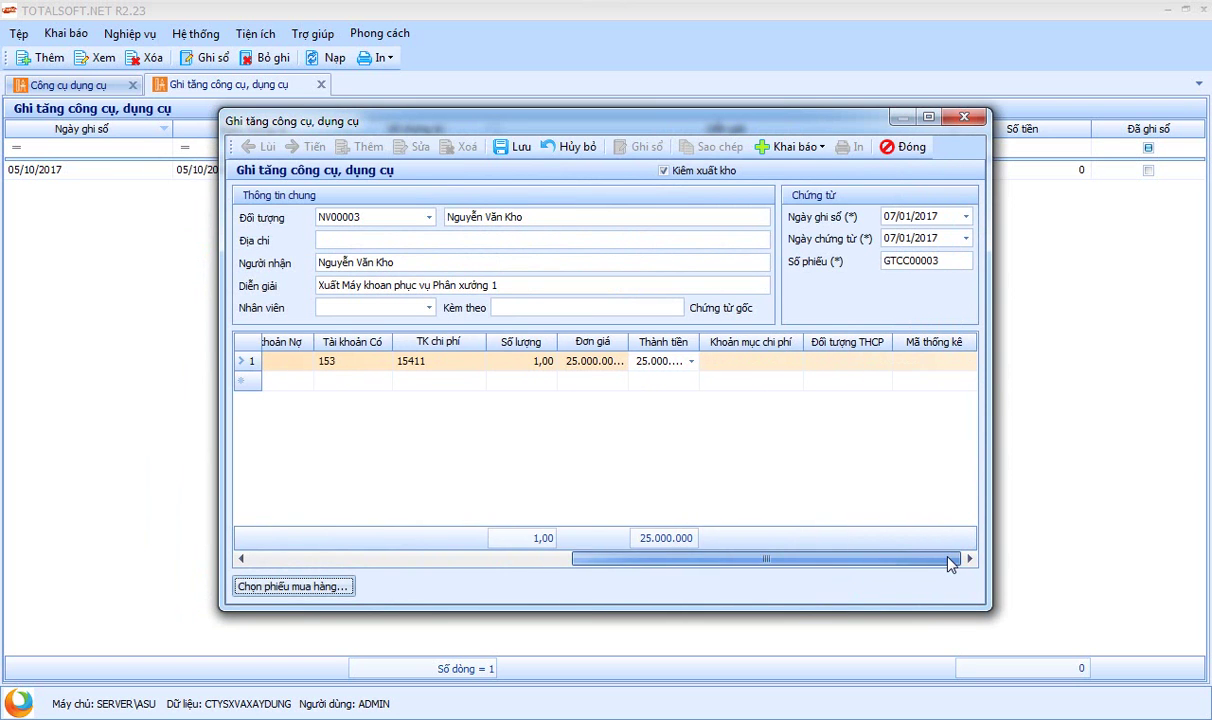
key("Tab")
key("Tab")
key("Tab")
key("Tab")
key("Tab")
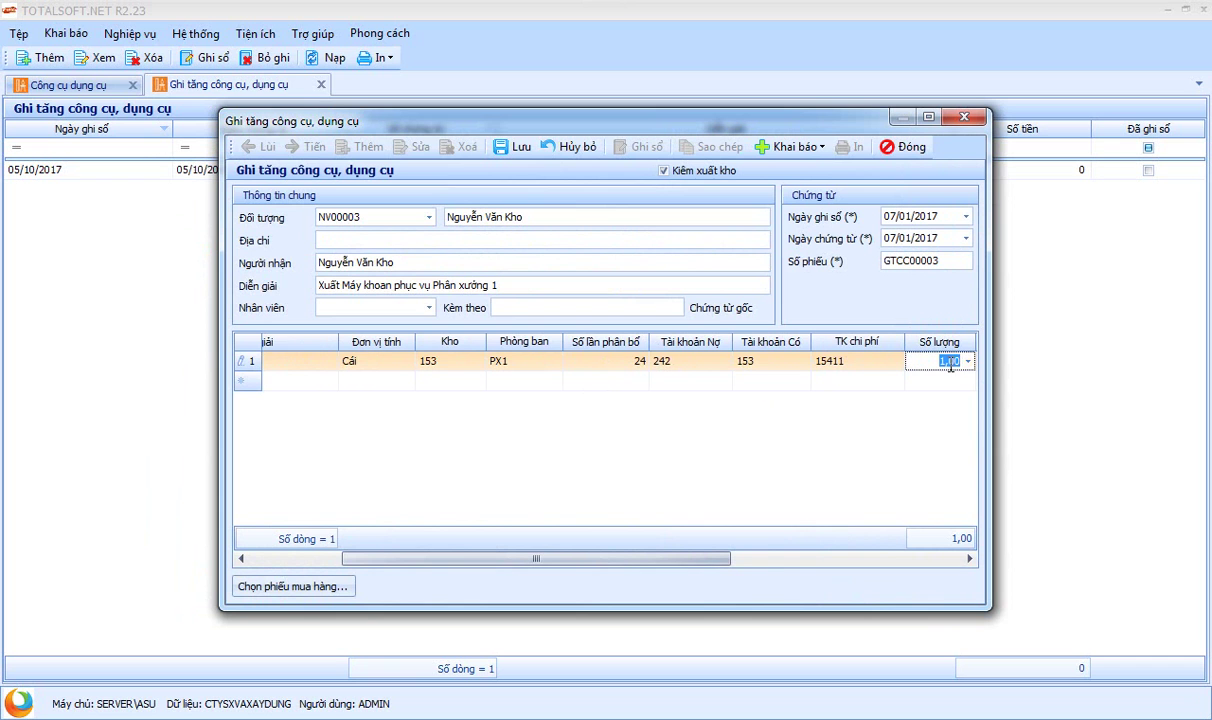
key("Tab")
key("Tab")
key("Tab")
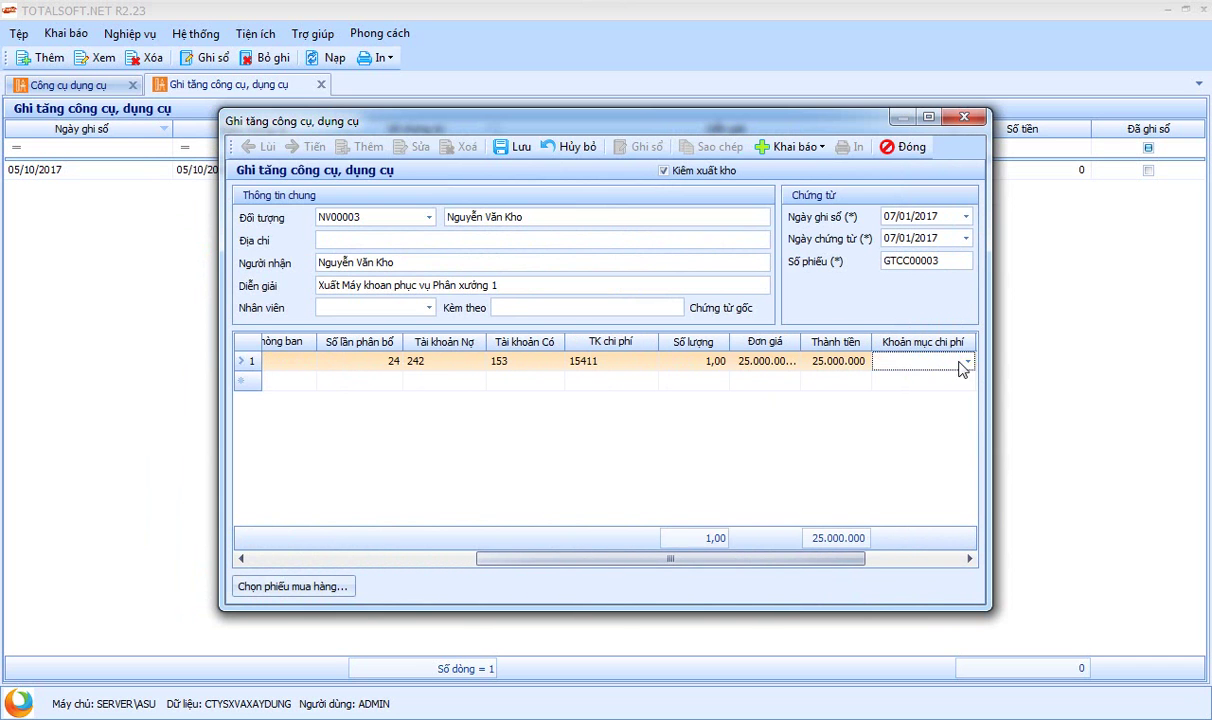
left_click(960, 362)
left_click(850, 435)
Step: Set the concrete drill line's Đối tượng THCP to BTP001 Đá hộc
left_click_drag(828, 565, 950, 565)
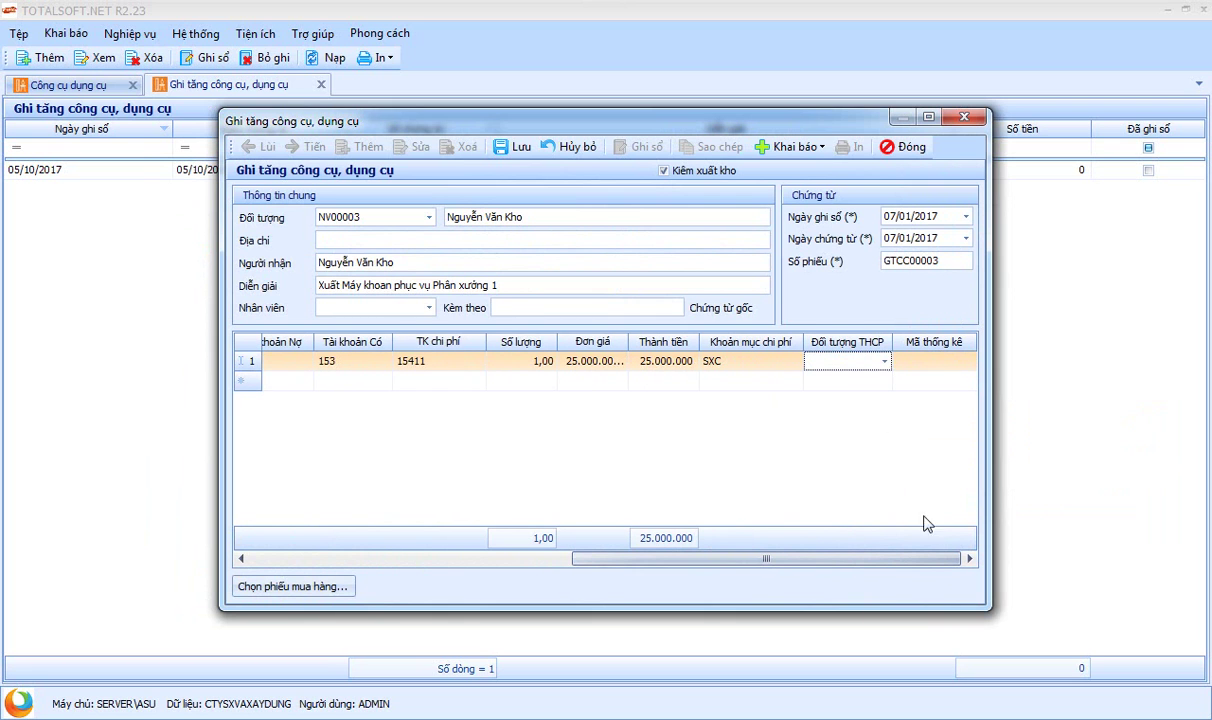
left_click(884, 361)
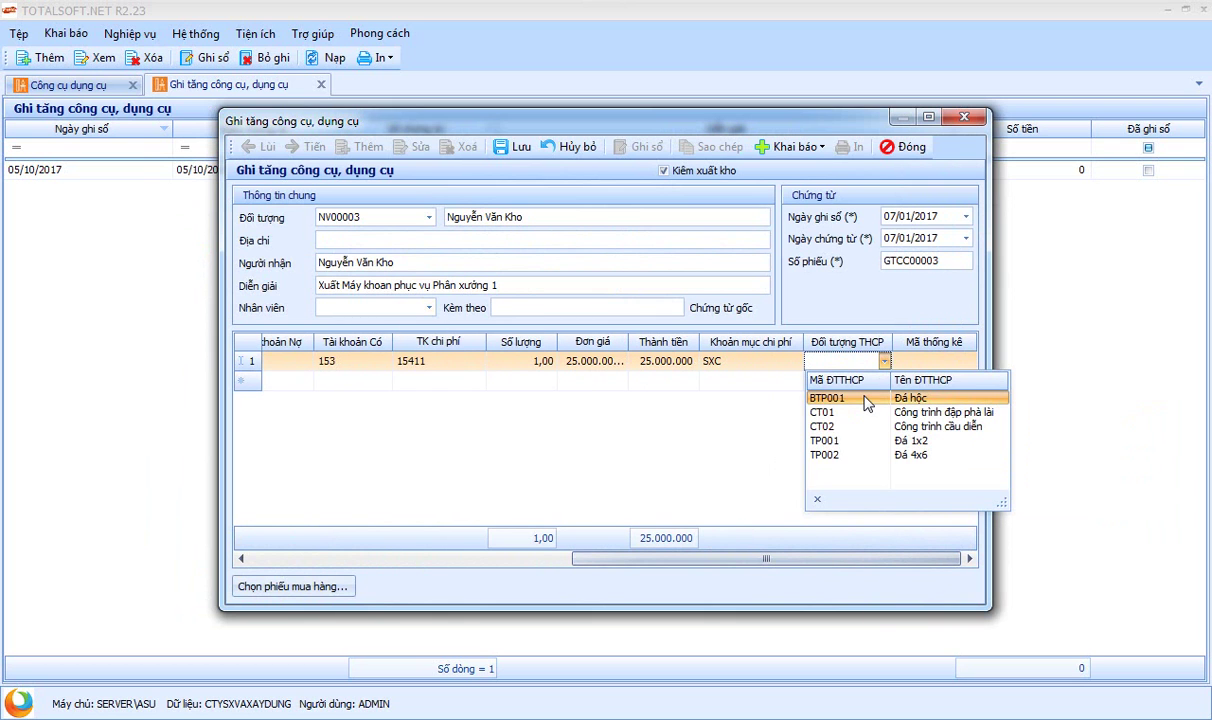
left_click(866, 400)
key("Tab")
left_click_drag(745, 560, 840, 555)
left_click_drag(695, 557, 441, 557)
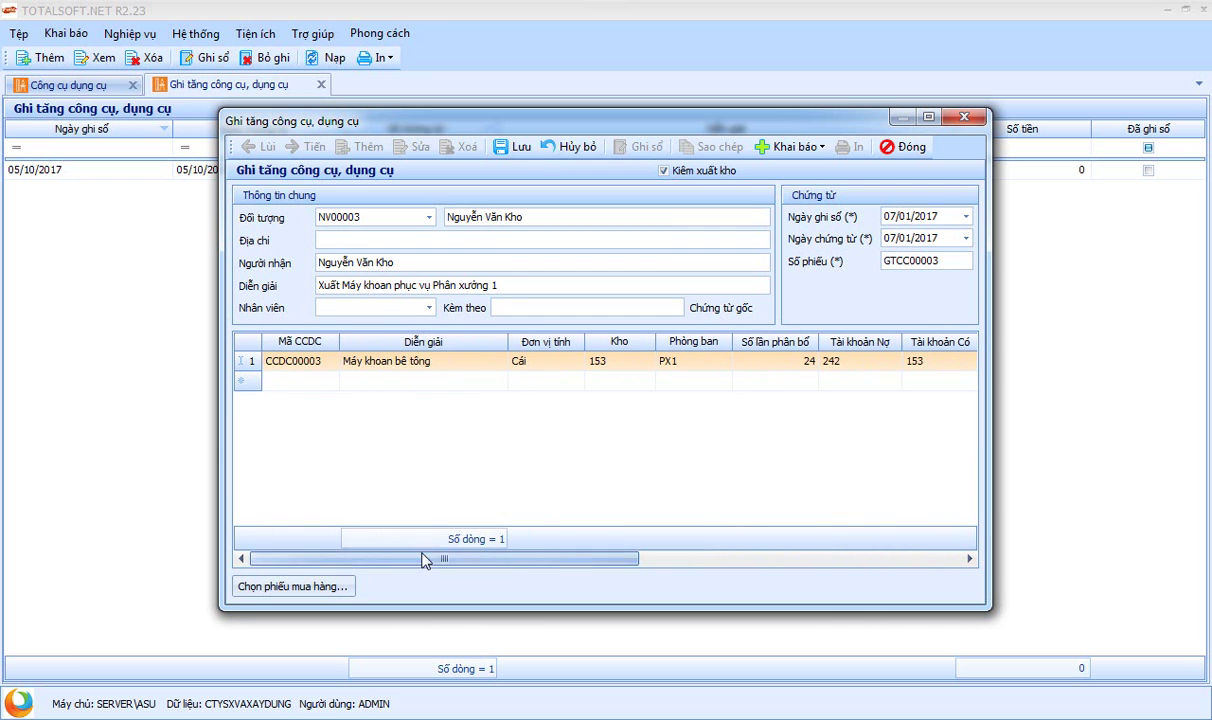
Step: Save the tool increase voucher, then close it and the Ghi tăng công cụ, dụng cụ list
left_click(514, 146)
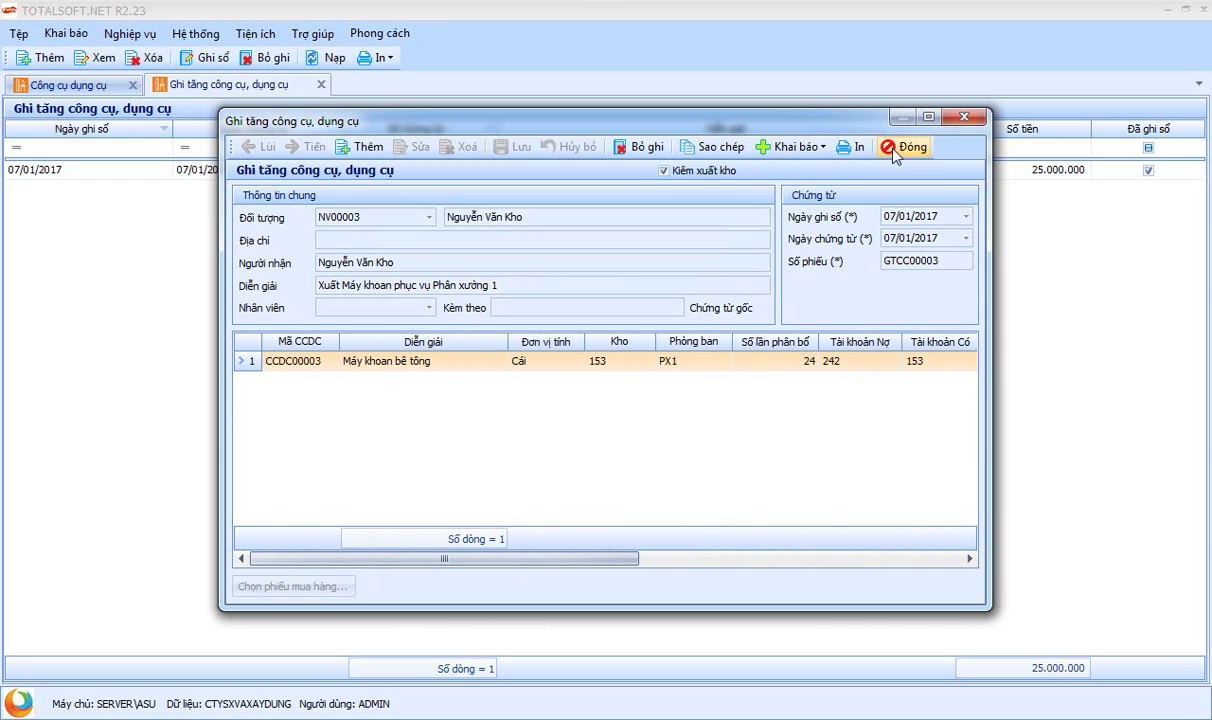
left_click(900, 147)
left_click(320, 84)
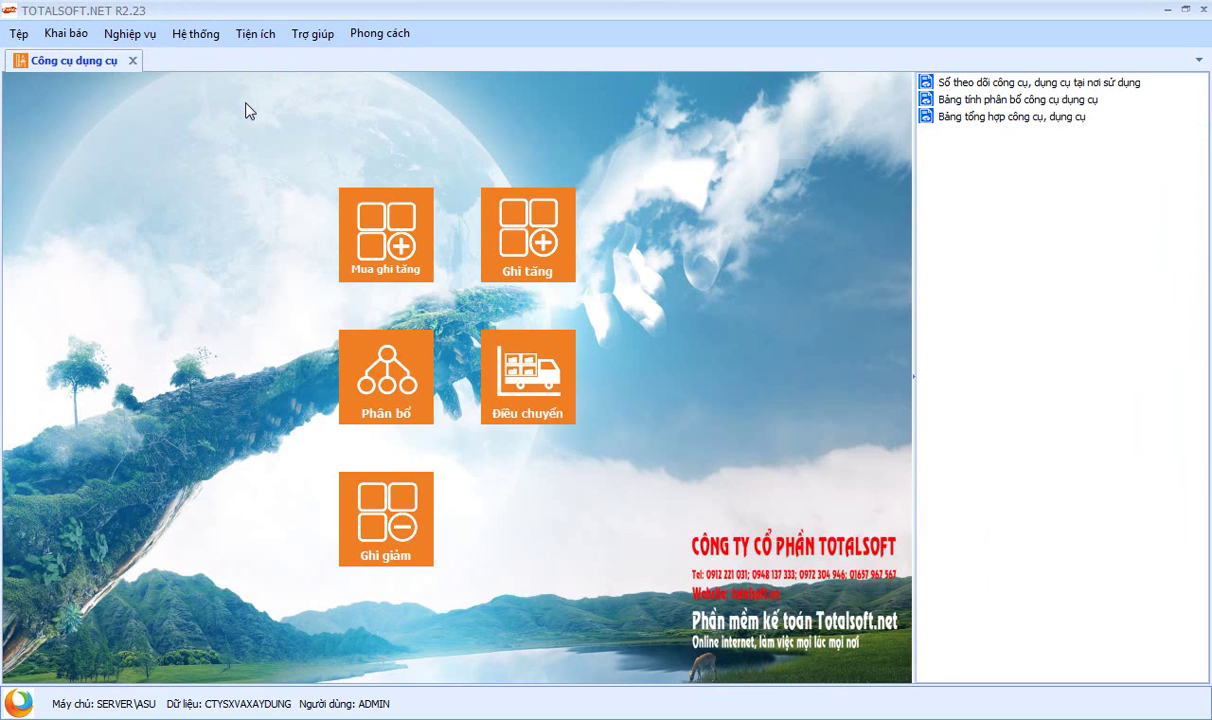
Step: Unpost and delete the existing January tool allocation voucher PBCC00002
left_click(405, 393)
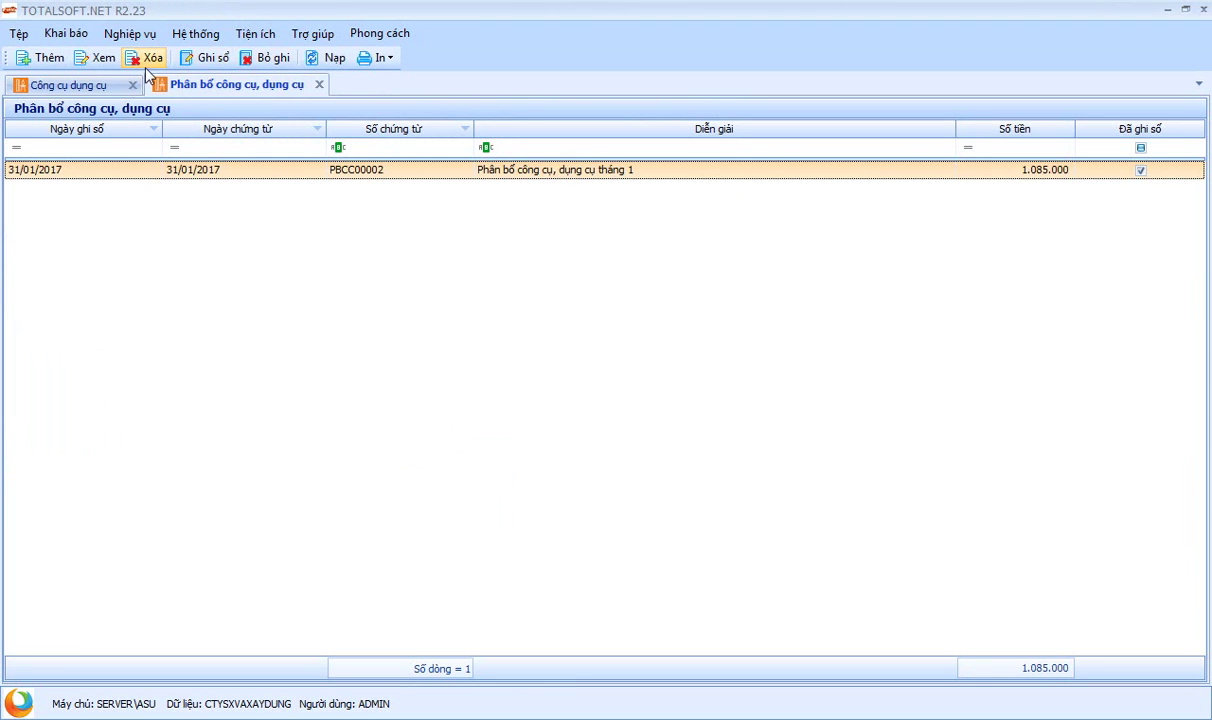
right_click(280, 241)
left_click(325, 170)
double_click(325, 170)
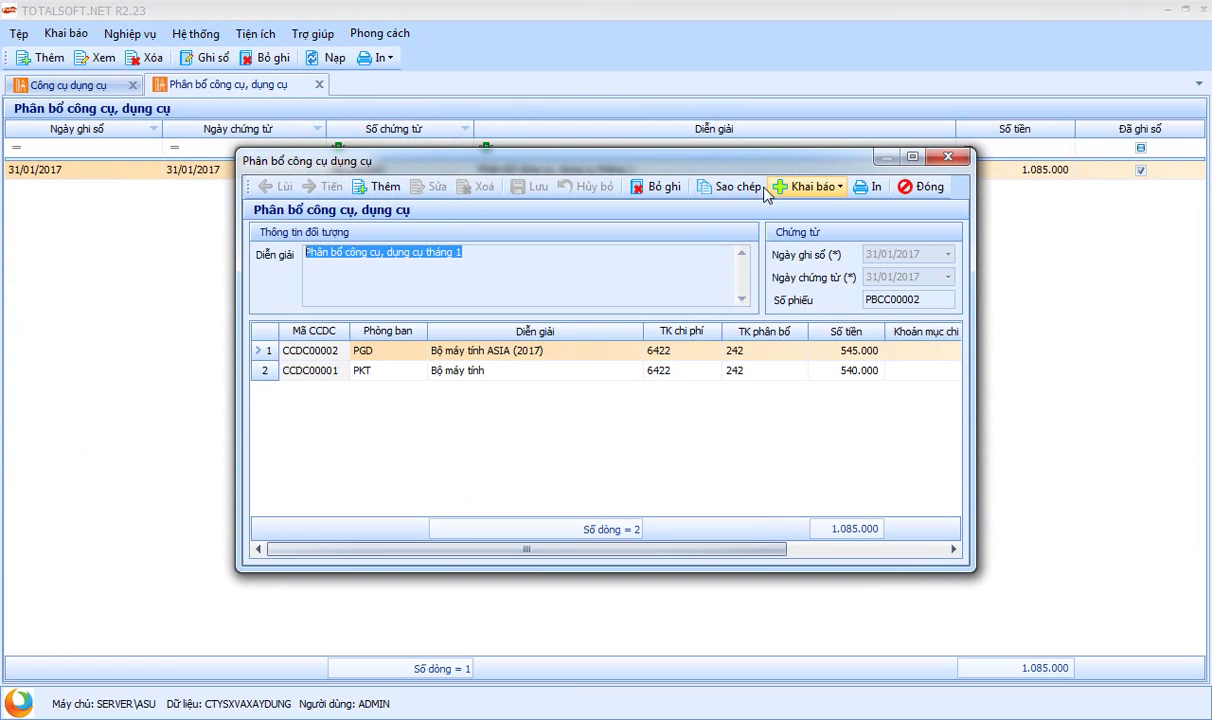
left_click(922, 187)
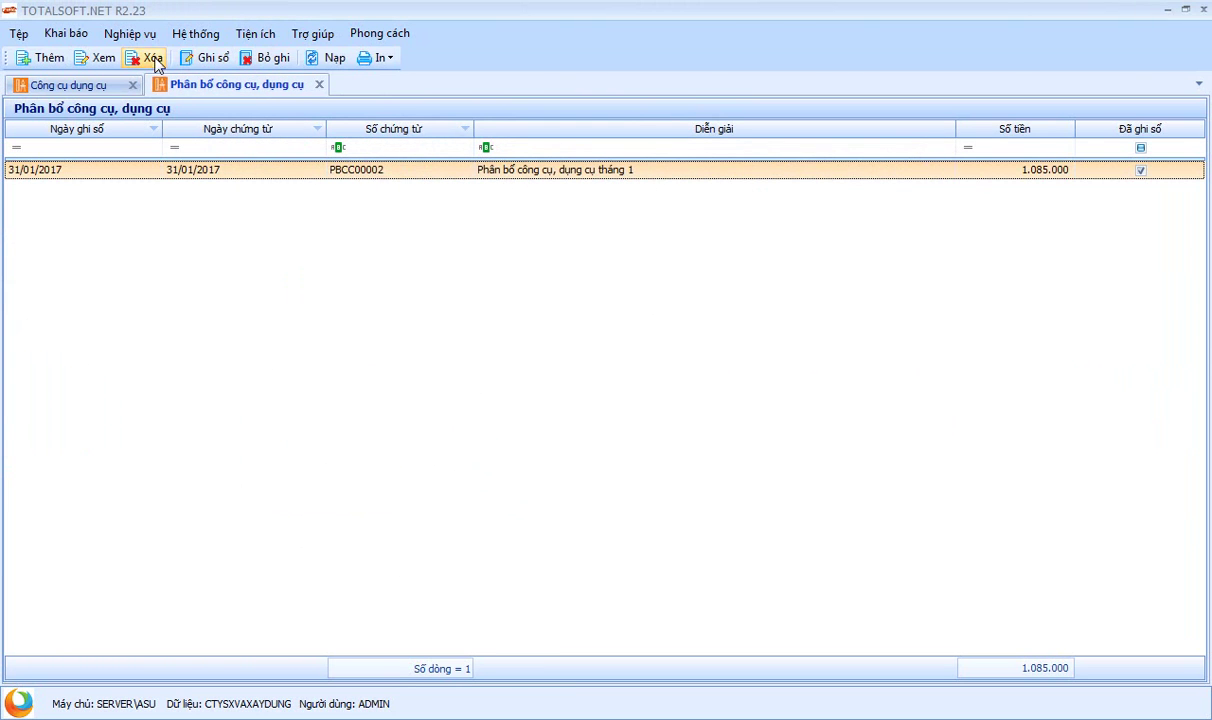
left_click(262, 57)
left_click(655, 430)
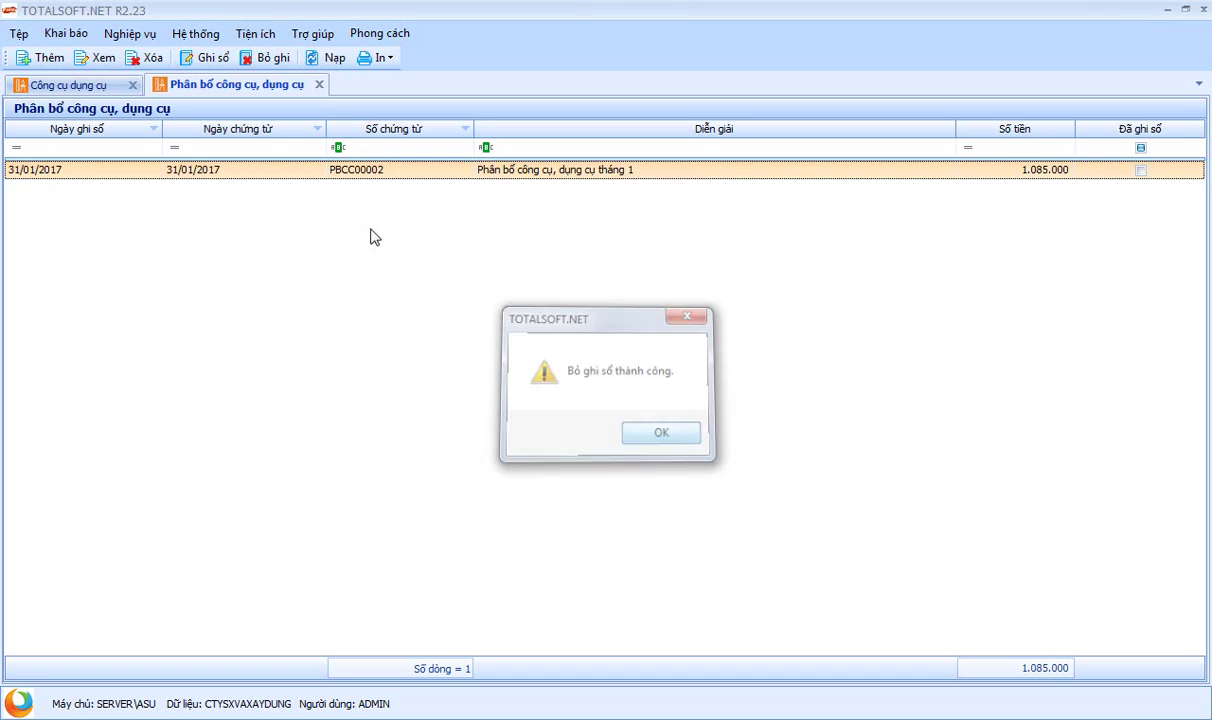
left_click(145, 57)
left_click(667, 440)
Step: Add a new tool allocation voucher for month 1 of 2017
right_click(252, 227)
left_click(278, 233)
left_click(537, 316)
scroll(549, 365, "up", 1)
left_click(543, 347)
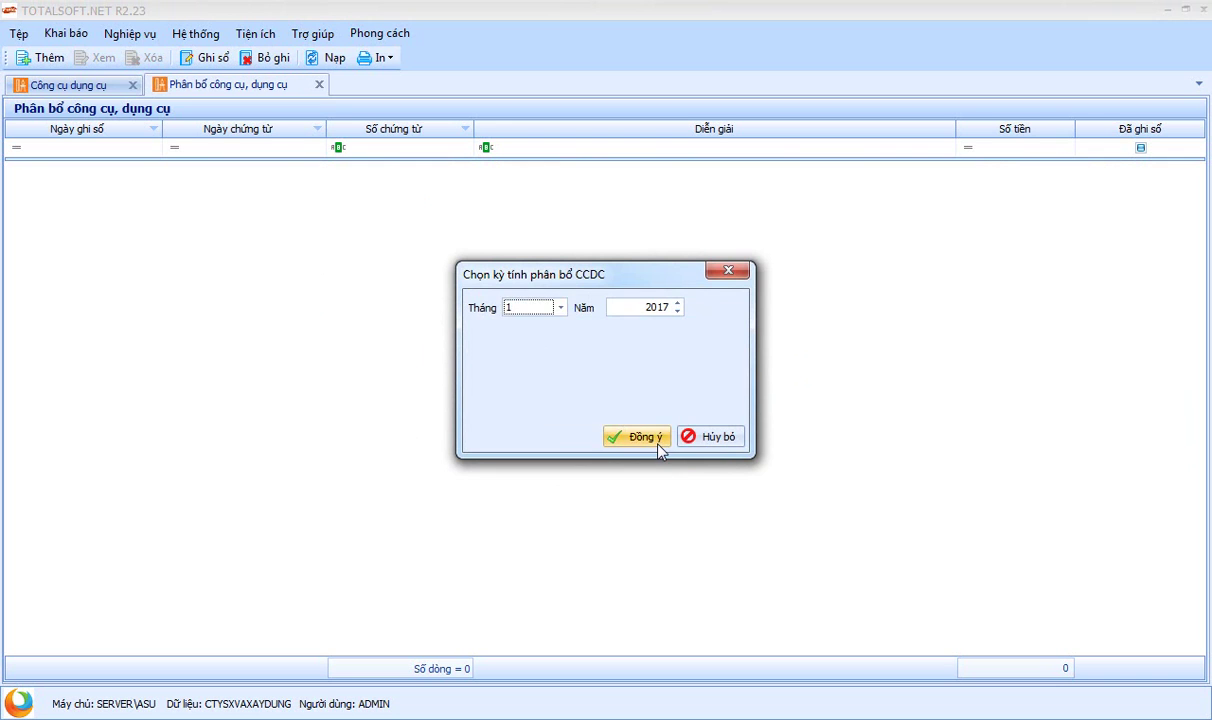
left_click(630, 434)
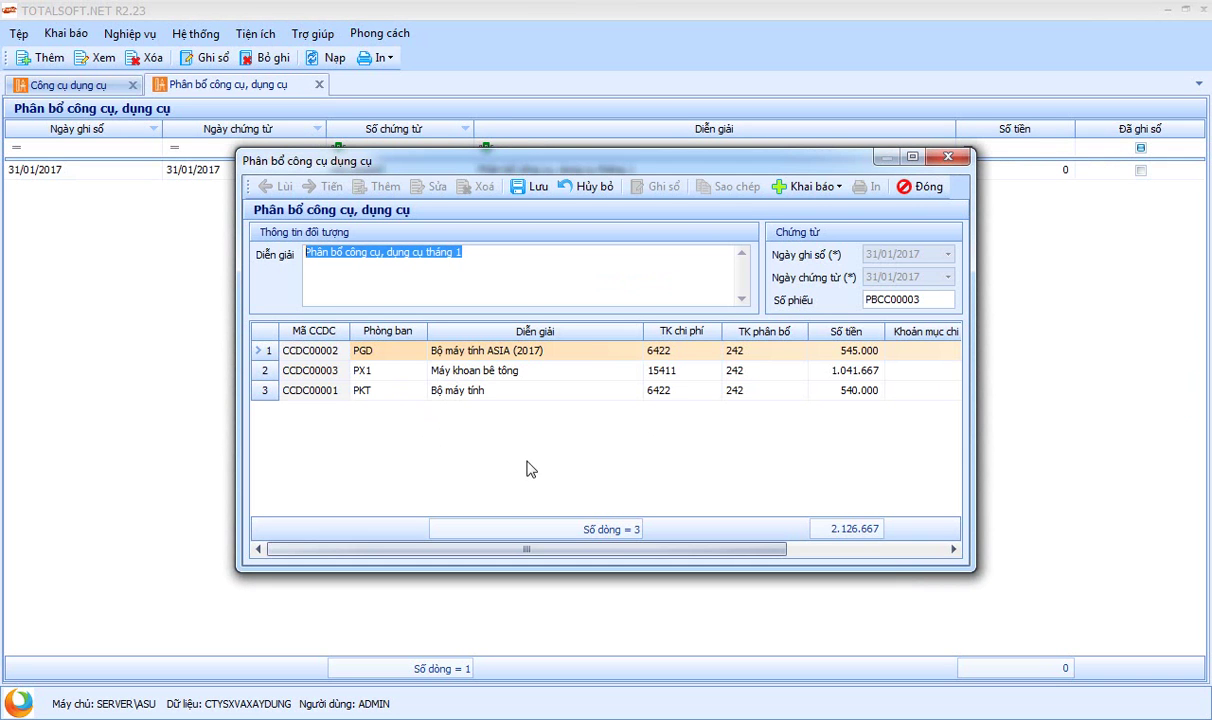
Step: Pick SXC as the concrete drill line's Khoản mục chi phí, clear it again, and try to save the allocation voucher
left_click_drag(543, 552, 750, 556)
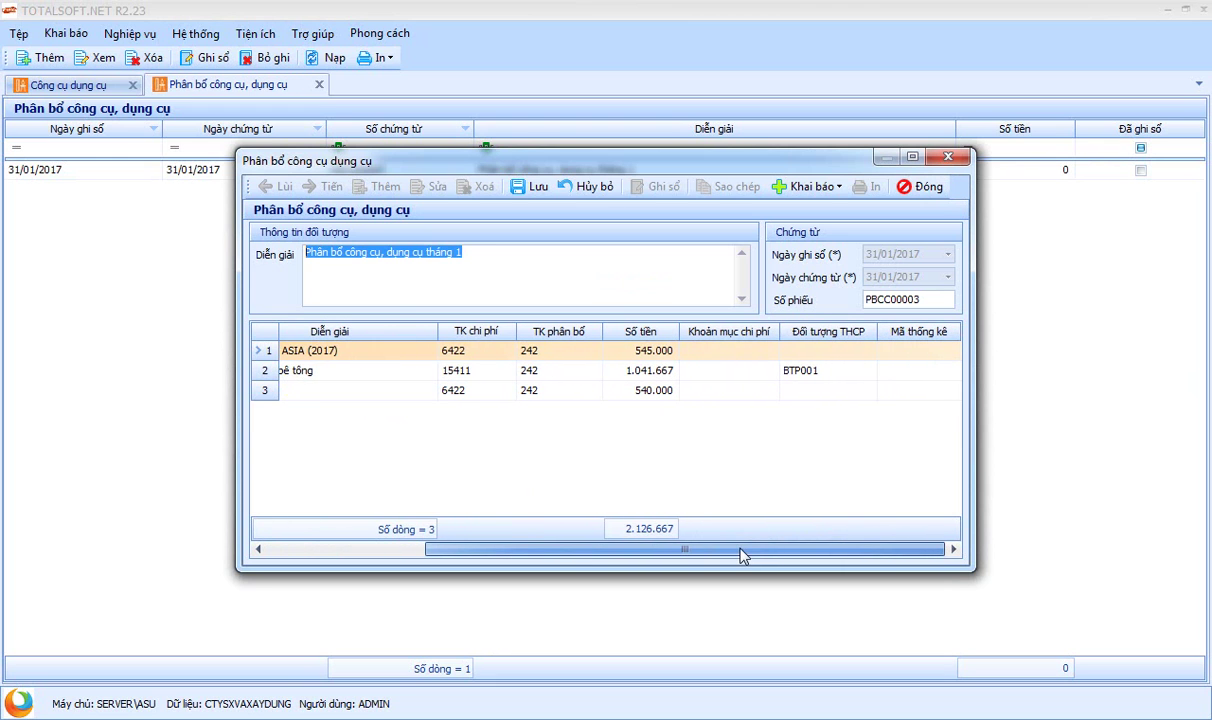
left_click(638, 374)
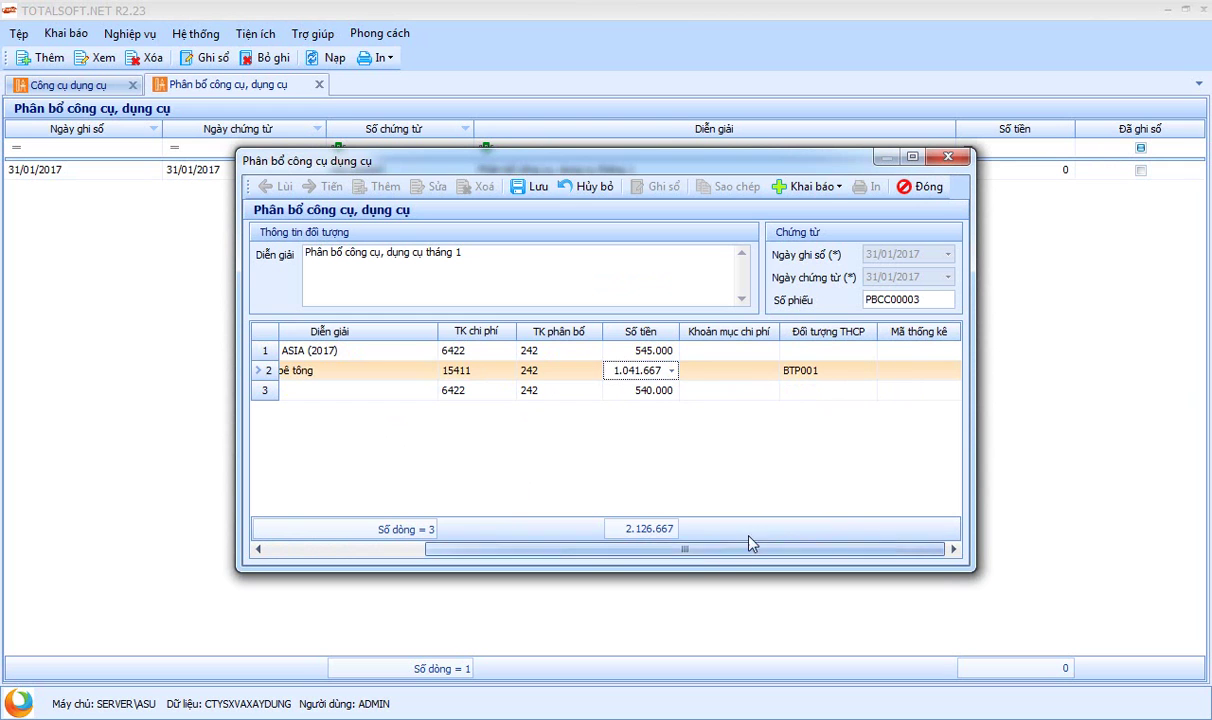
left_click(755, 373)
left_click(771, 371)
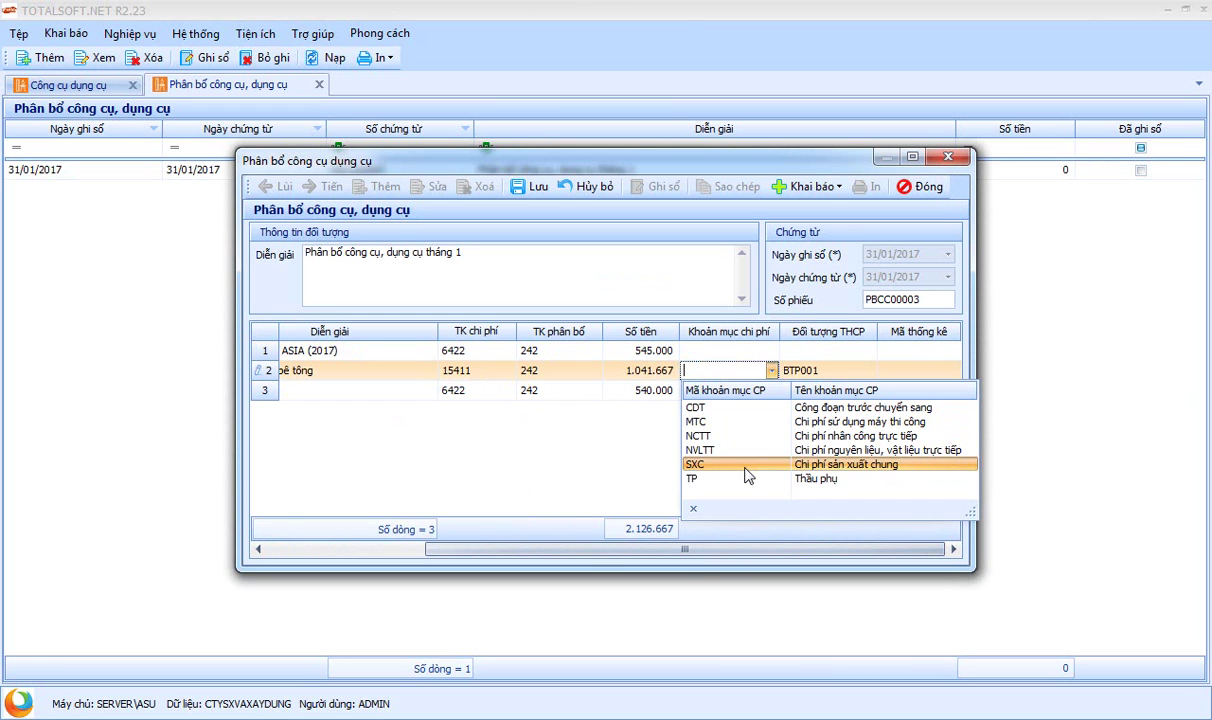
left_click(744, 464)
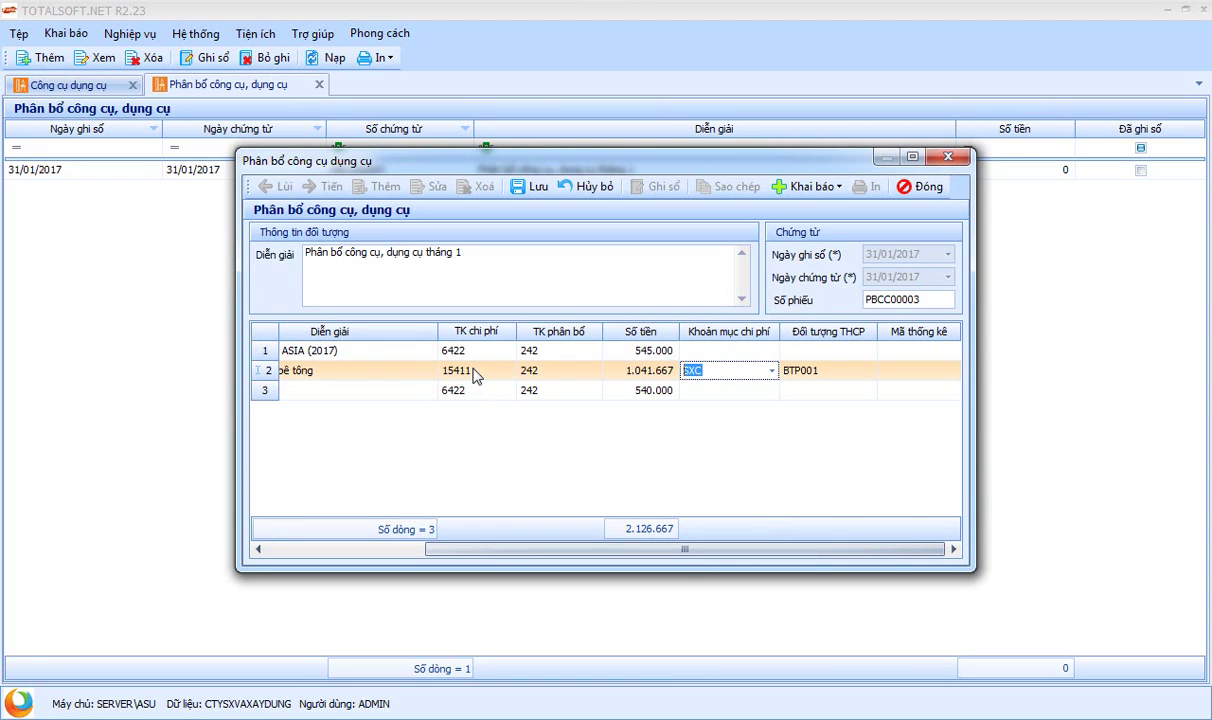
key("Delete")
key("Tab")
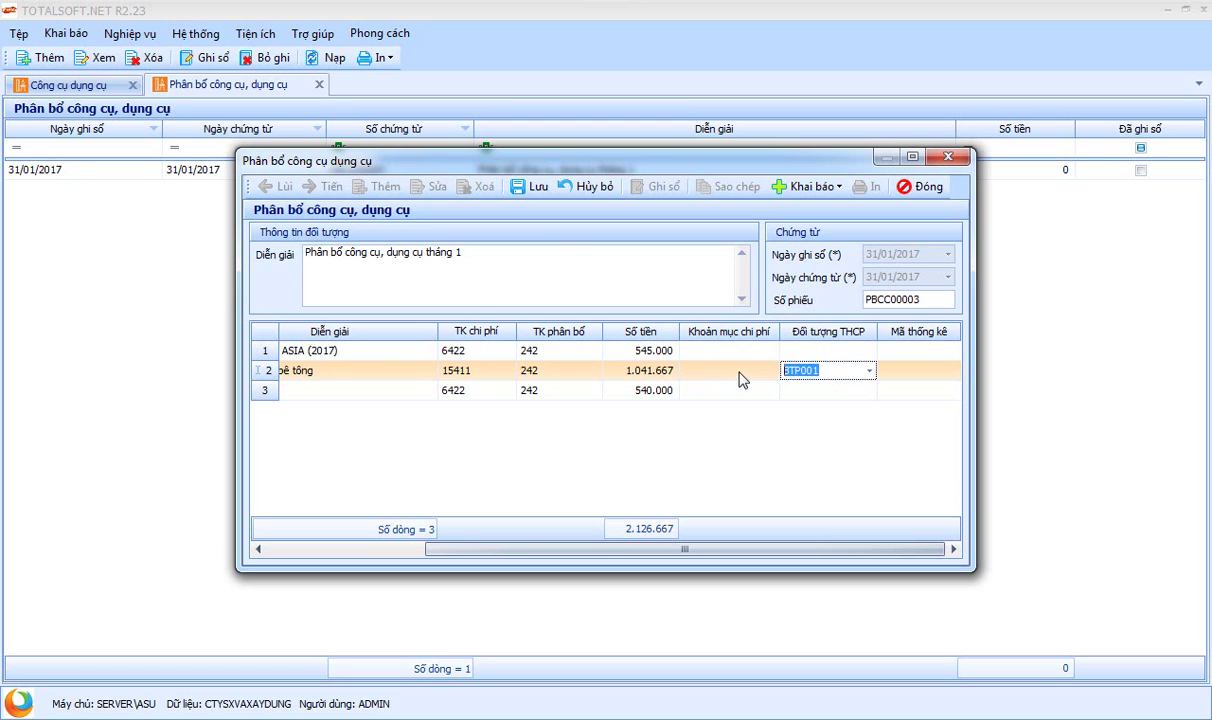
left_click(519, 190)
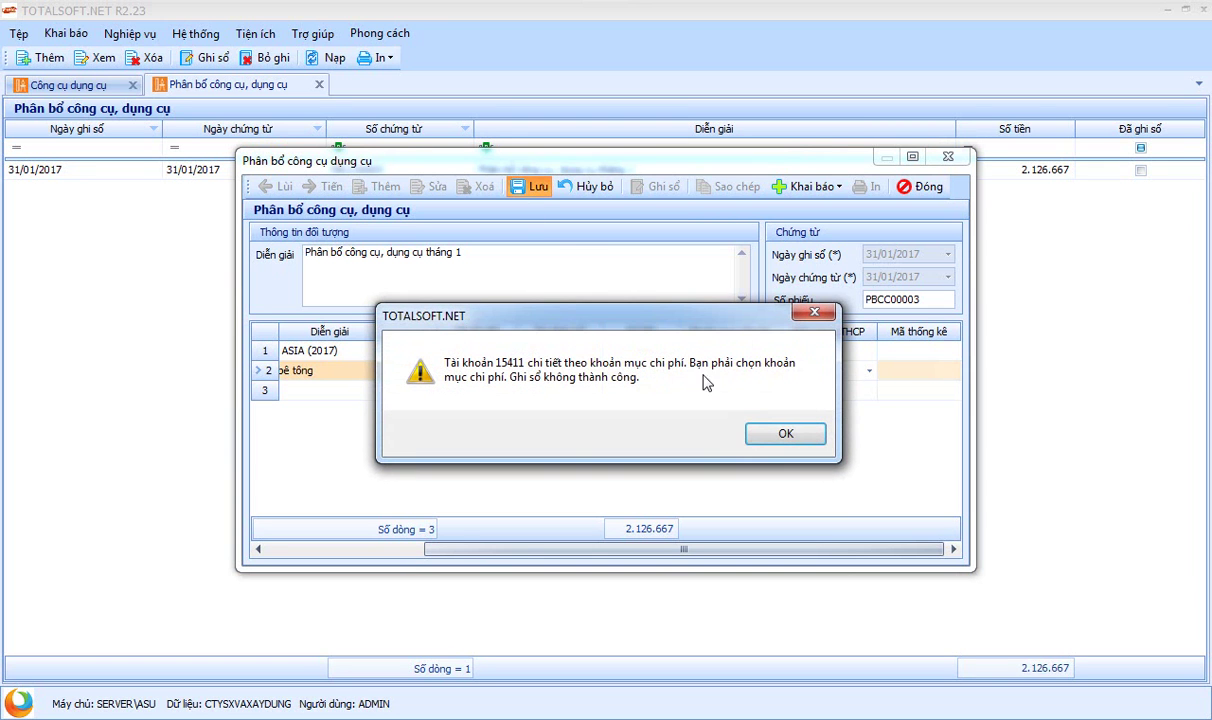
left_click(772, 436)
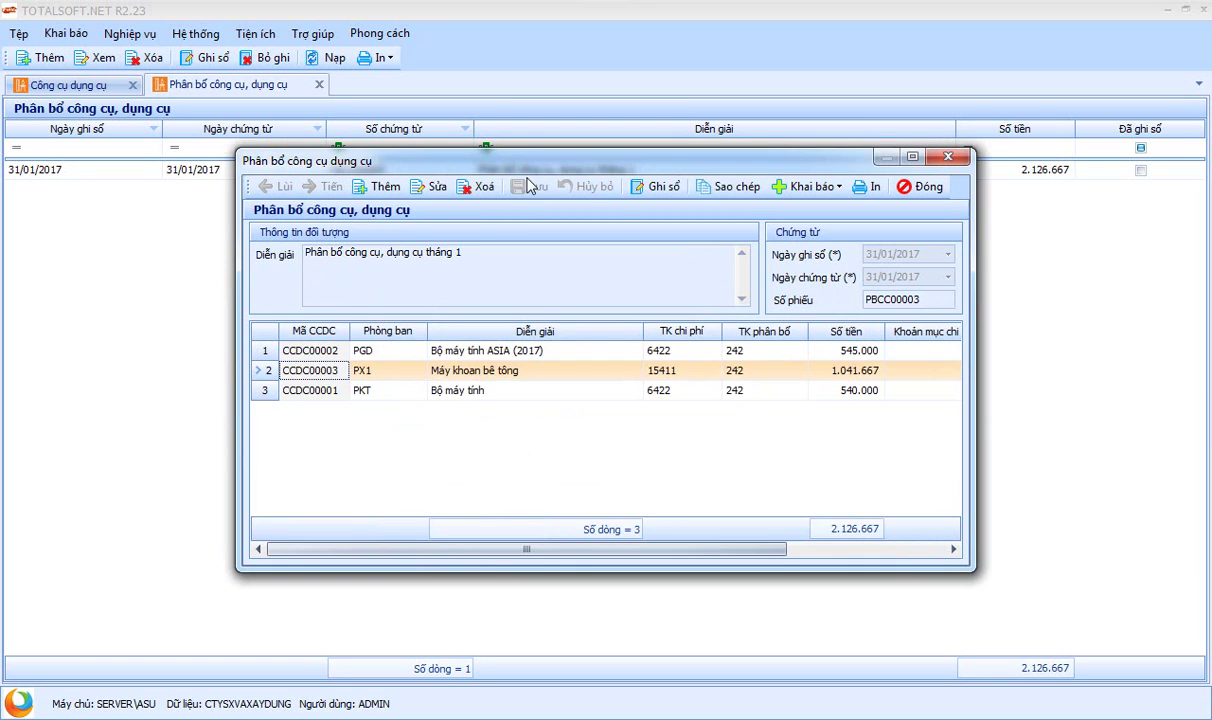
Step: Edit the allocation voucher to set the concrete drill line's Khoản mục chi phí to SXC, and save it
left_click(432, 188)
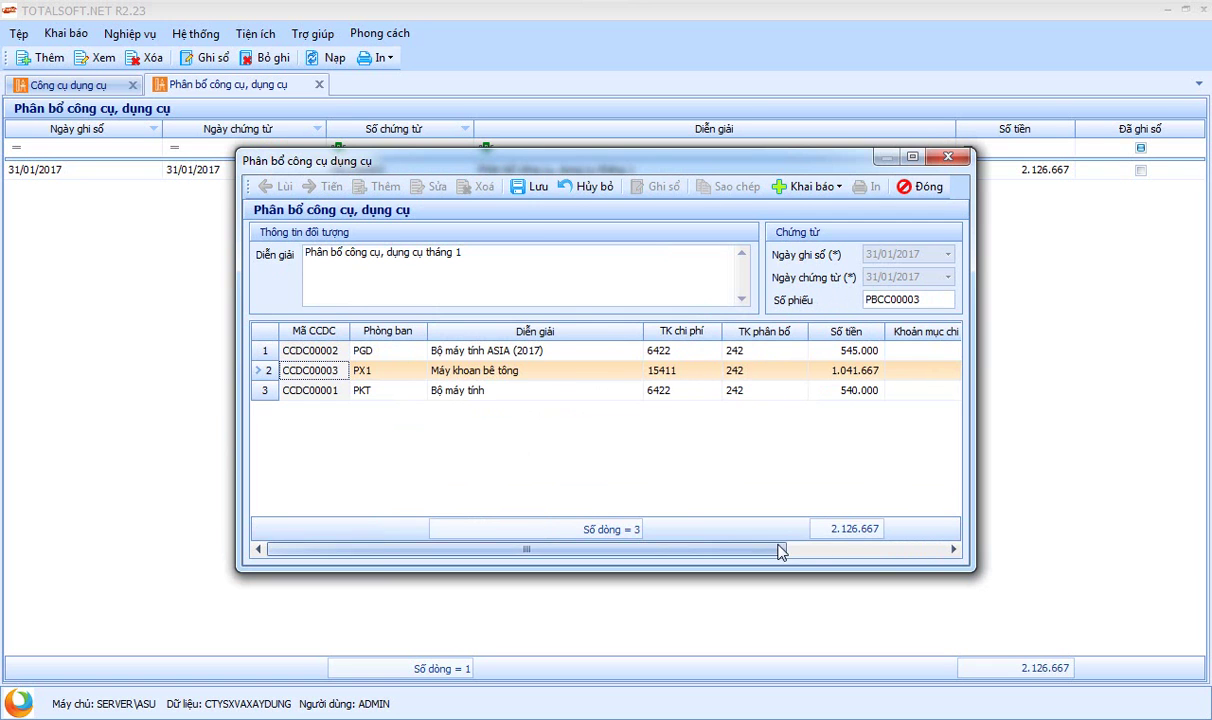
scroll(844, 500, "right", 3)
left_click(748, 372)
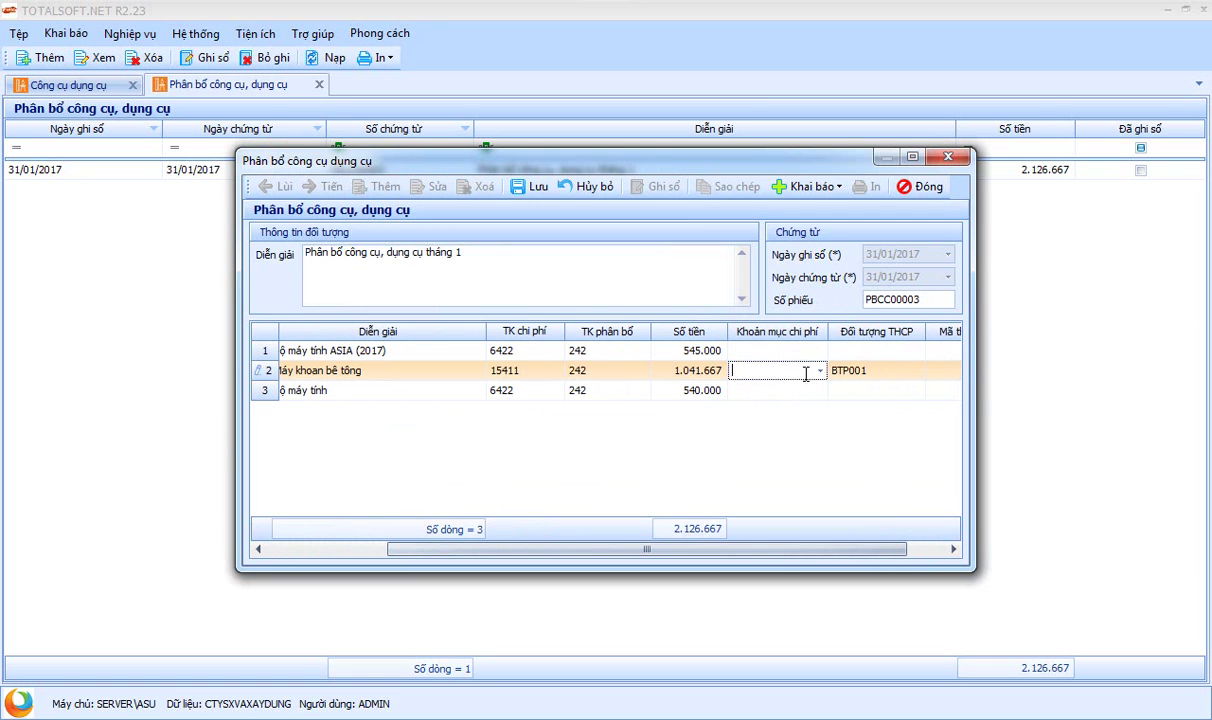
left_click(778, 370)
left_click(781, 465)
left_click(538, 187)
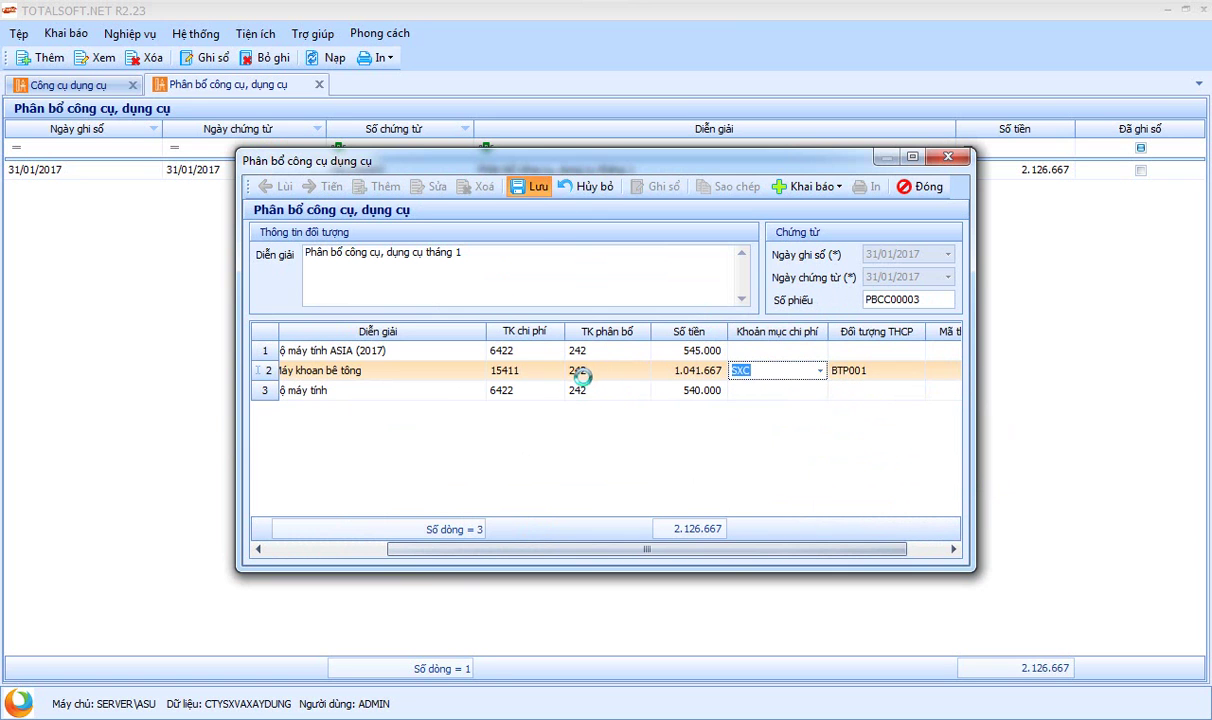
Step: Close the tool allocation voucher and the tools module, and open the fixed asset depreciation list
left_click(911, 187)
left_click(319, 84)
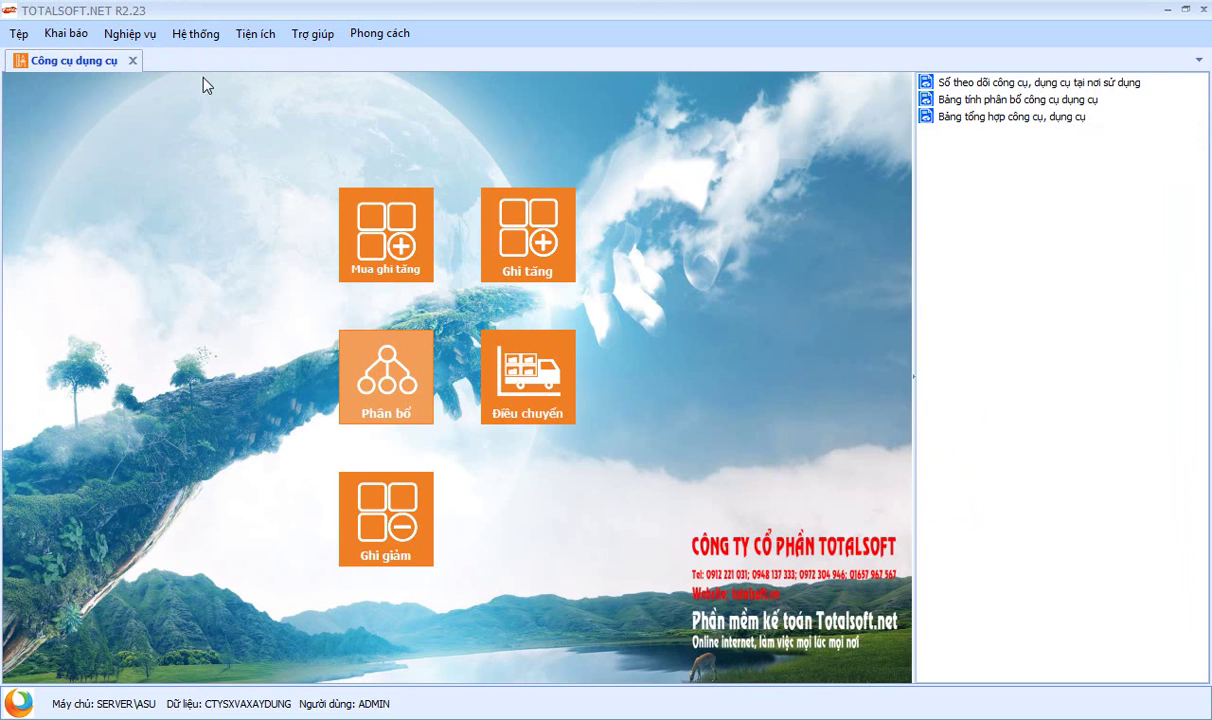
left_click(134, 61)
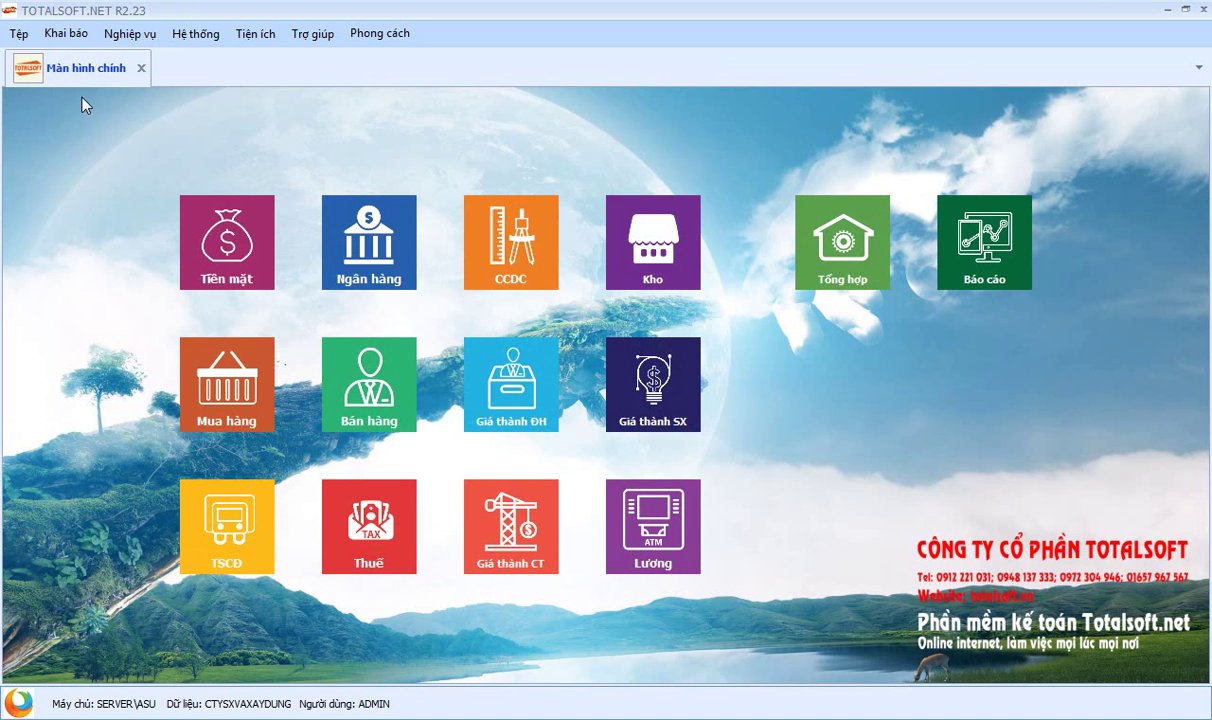
left_click(213, 532)
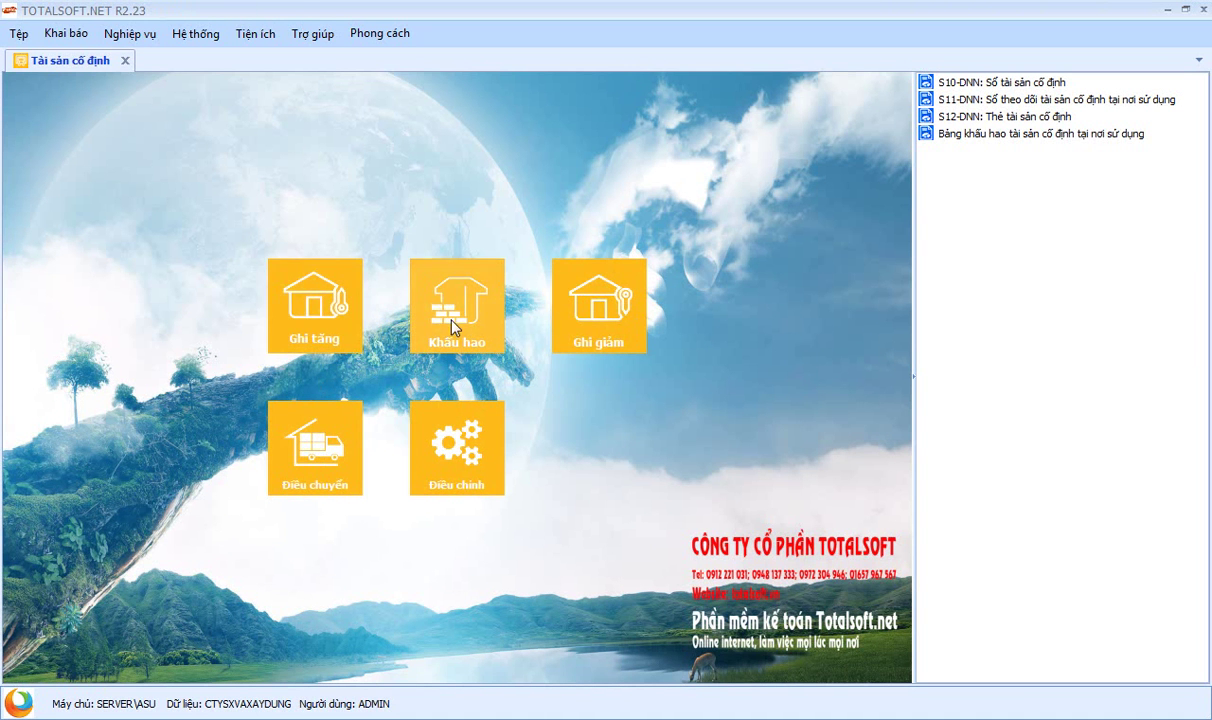
left_click(427, 302)
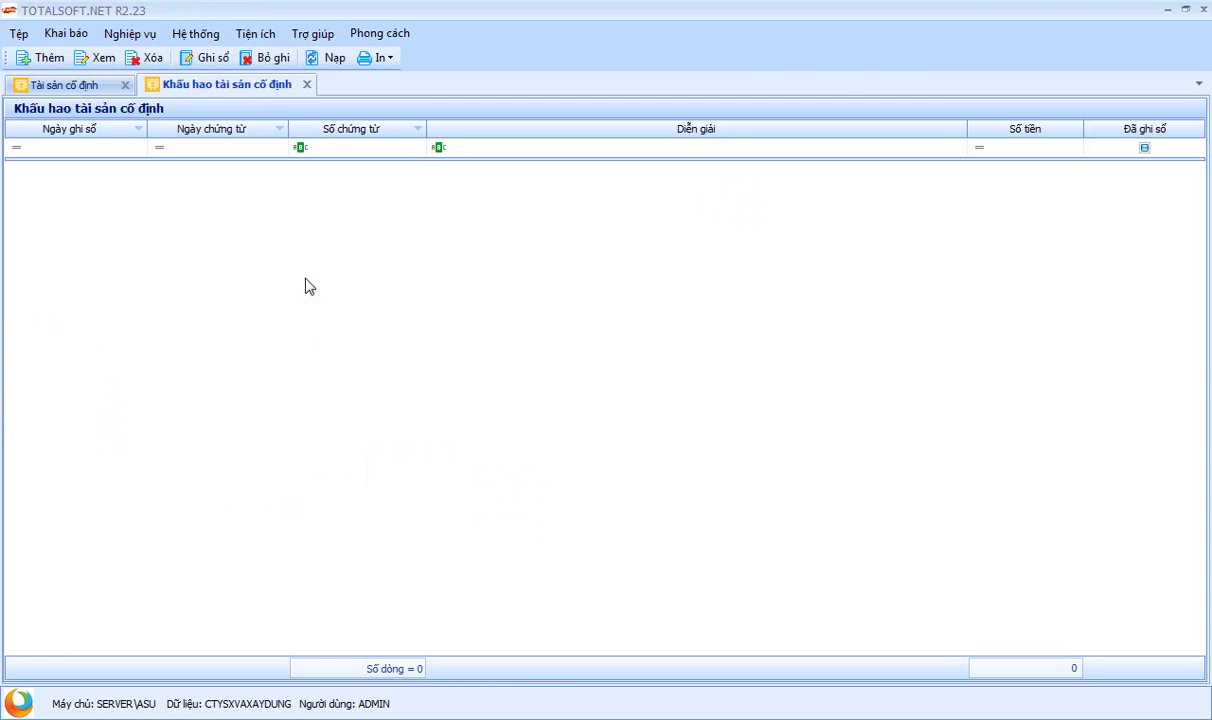
Step: Create the fixed asset depreciation voucher for month 1 of 2017
left_click(560, 308)
scroll(566, 368, "up", 1)
left_click(560, 346)
left_click(642, 439)
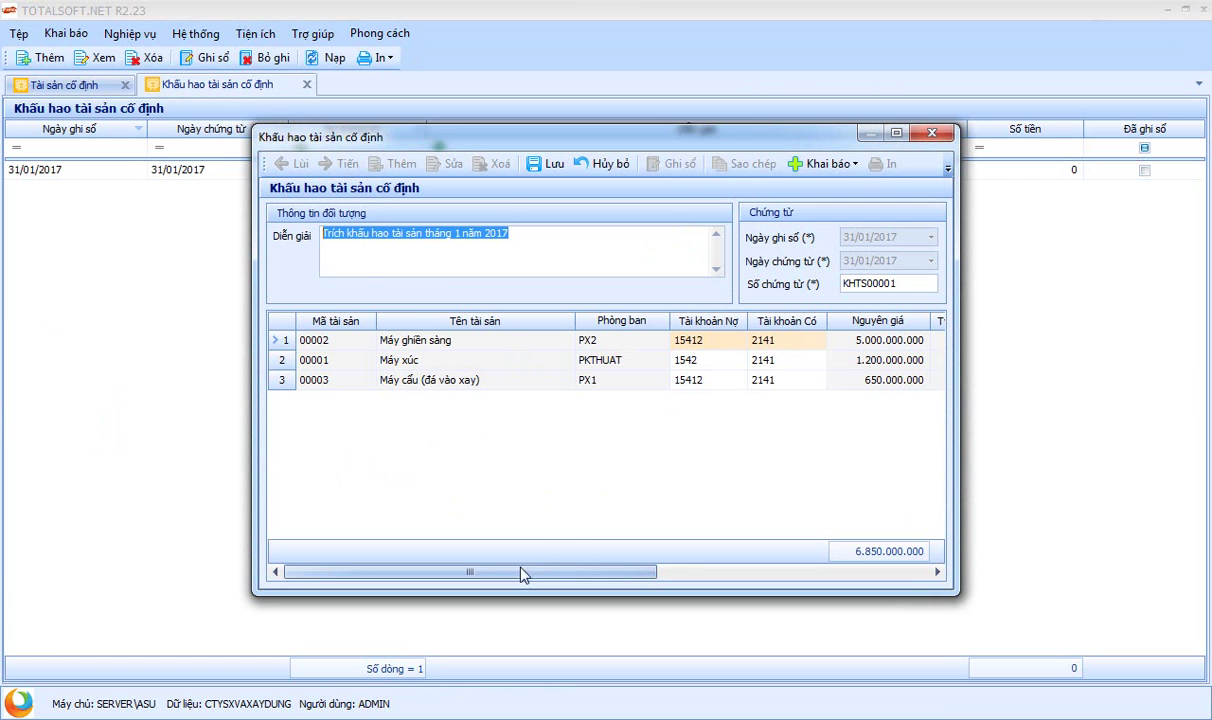
Step: Examine the Máy xúc line's debit account, Giá trị khấu hao, Khoản mục chi phí options and Đối tượng THCP in the depreciation voucher
left_click_drag(513, 582, 645, 582)
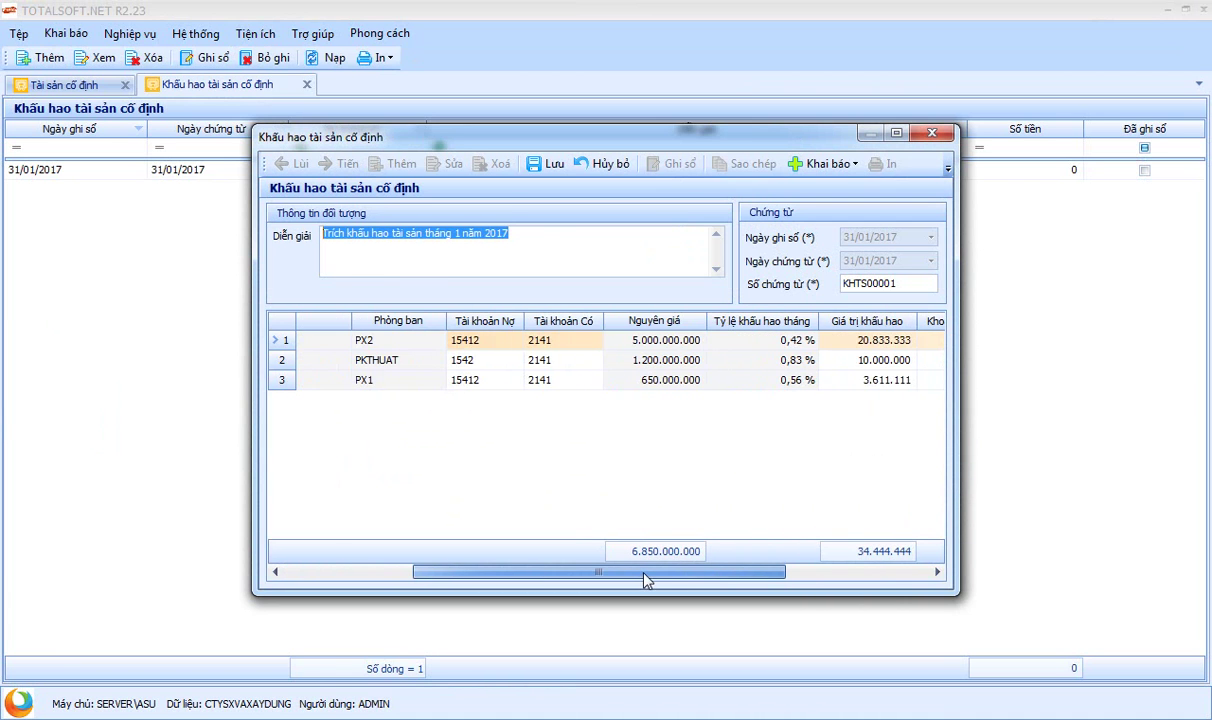
left_click(452, 362)
left_click(450, 366)
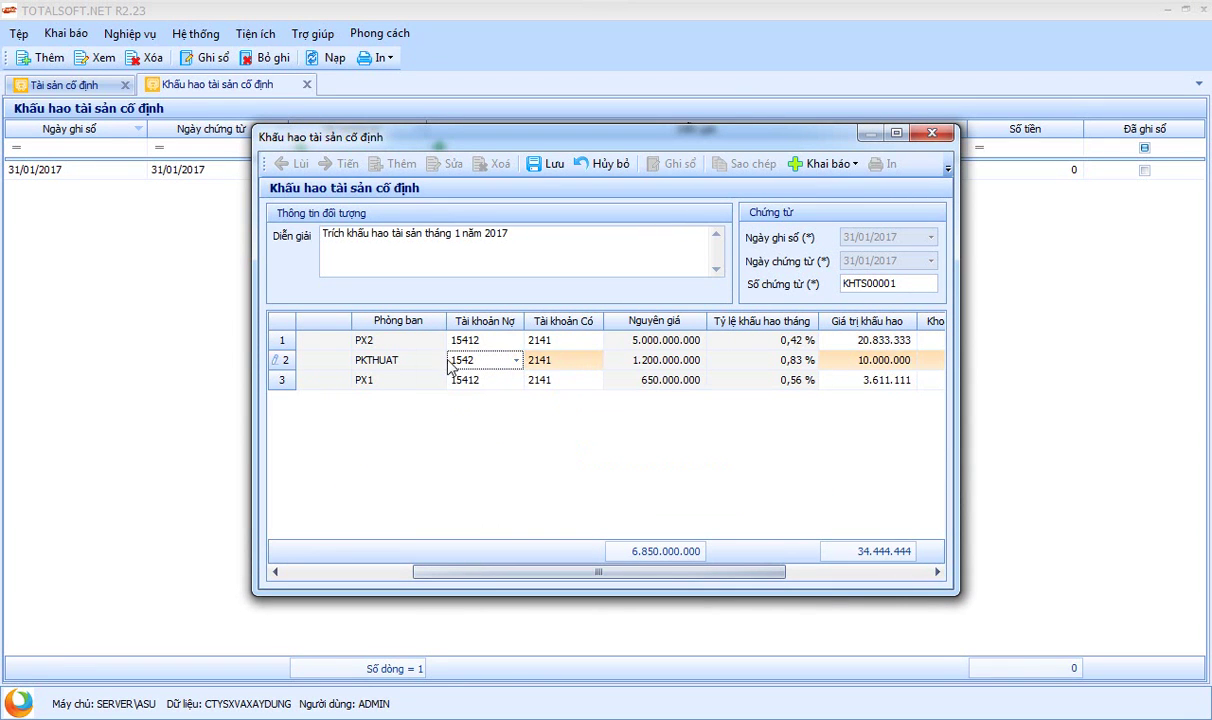
left_click(420, 360)
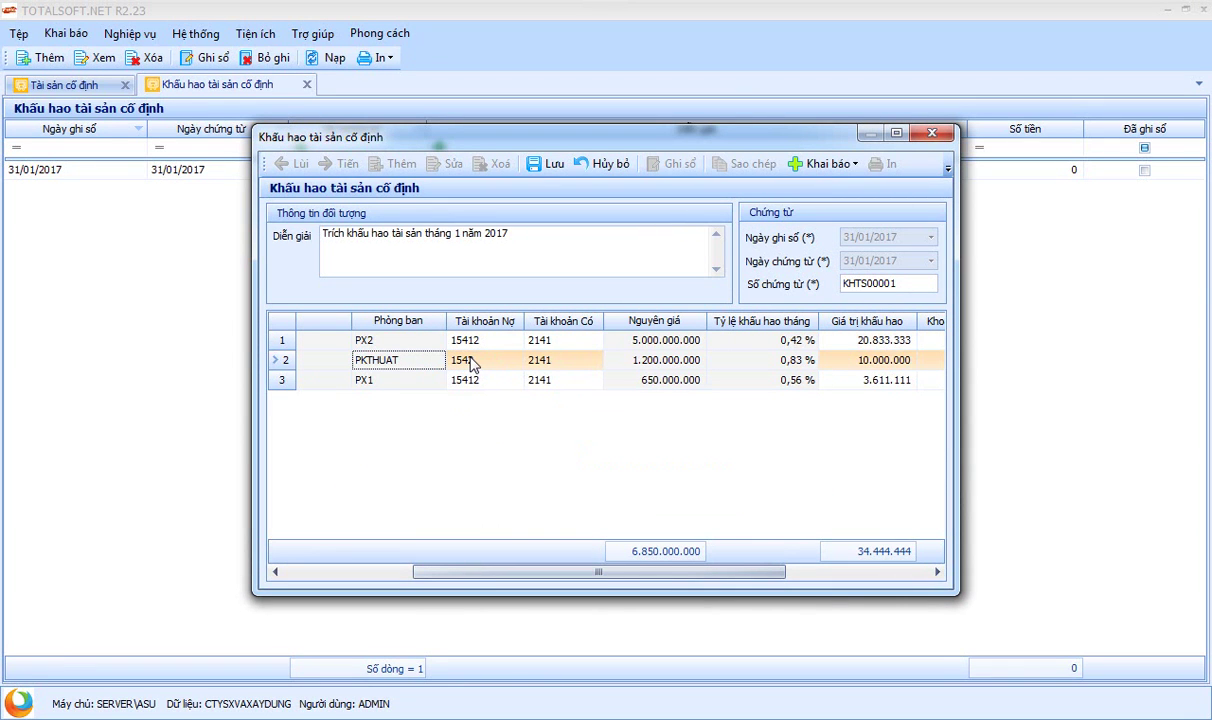
left_click_drag(609, 573, 716, 576)
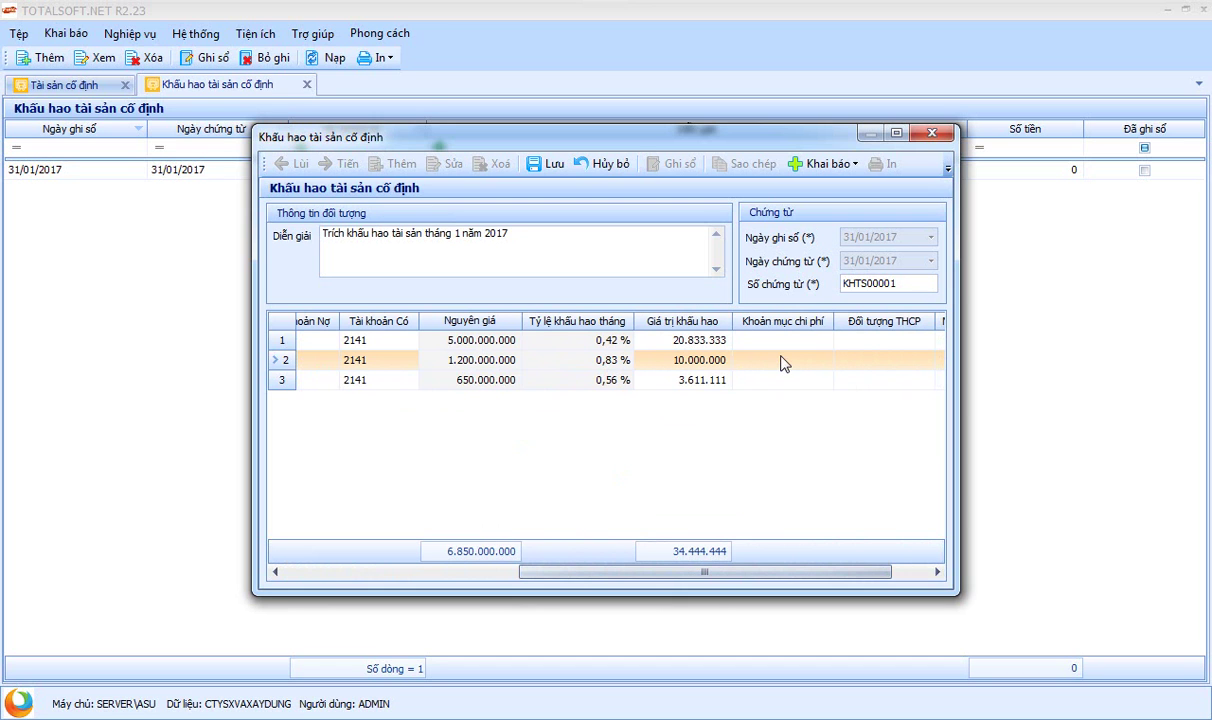
left_click(815, 361)
left_click(825, 360)
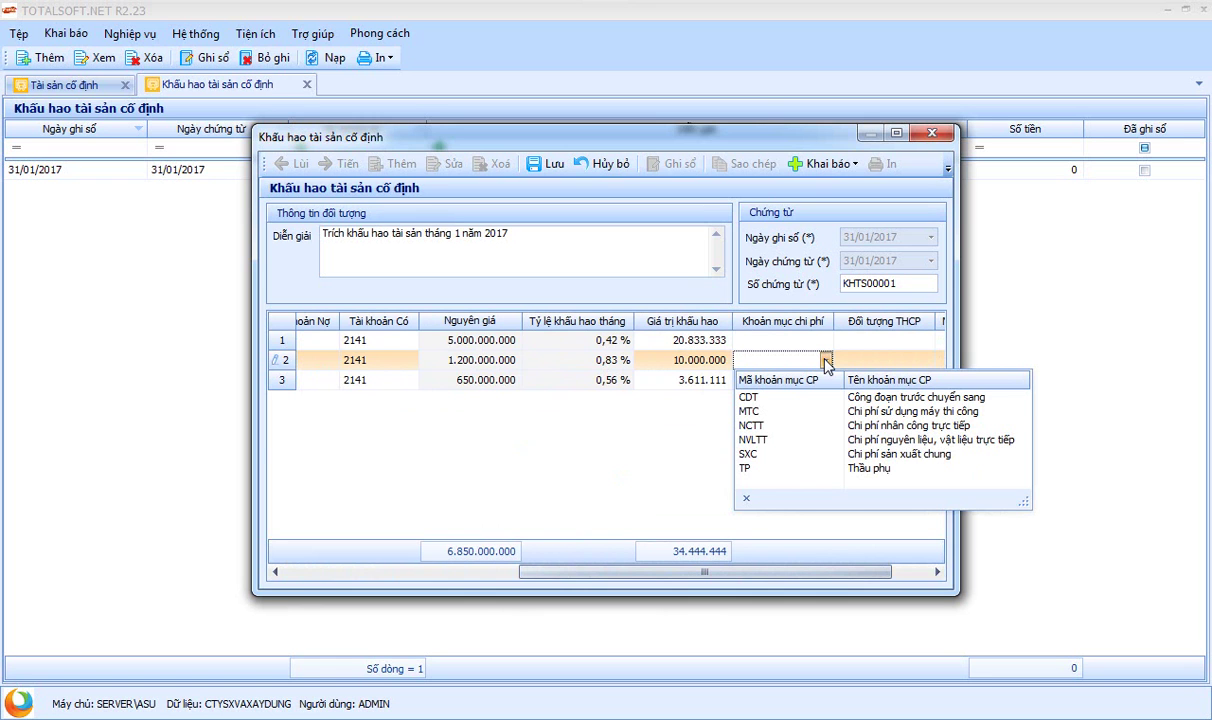
left_click(645, 457)
left_click_drag(690, 571, 748, 567)
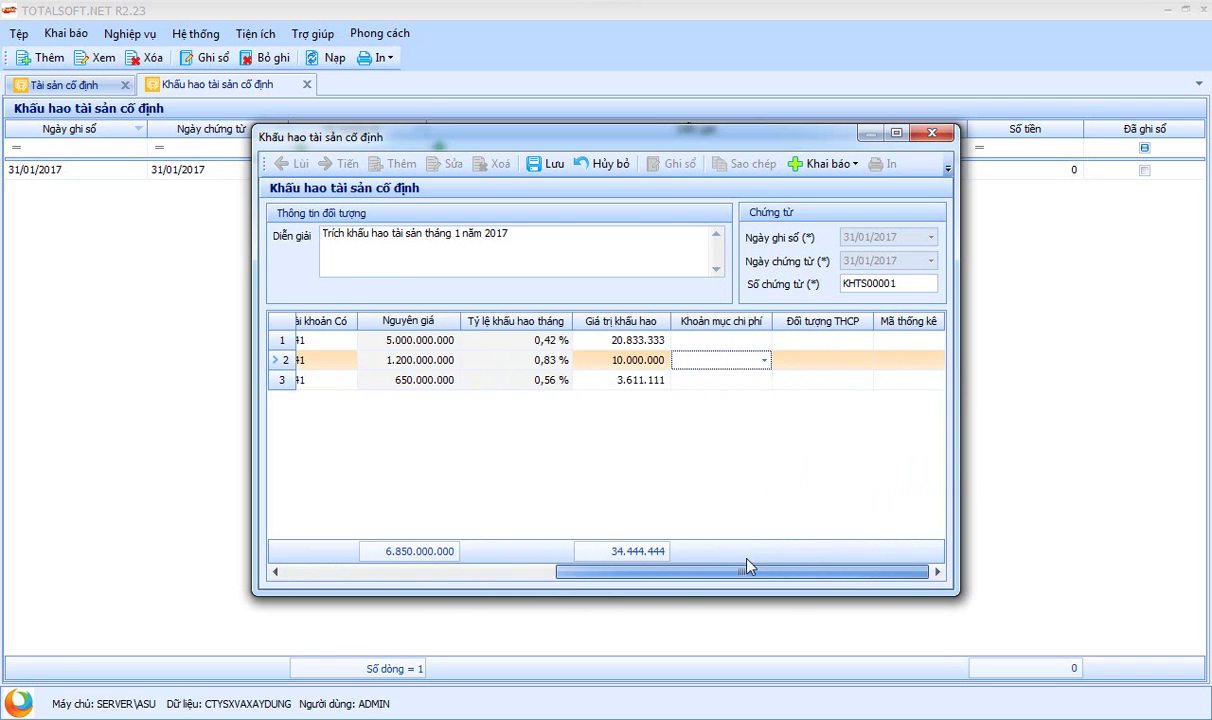
left_click(604, 358)
left_click_drag(600, 362, 653, 366)
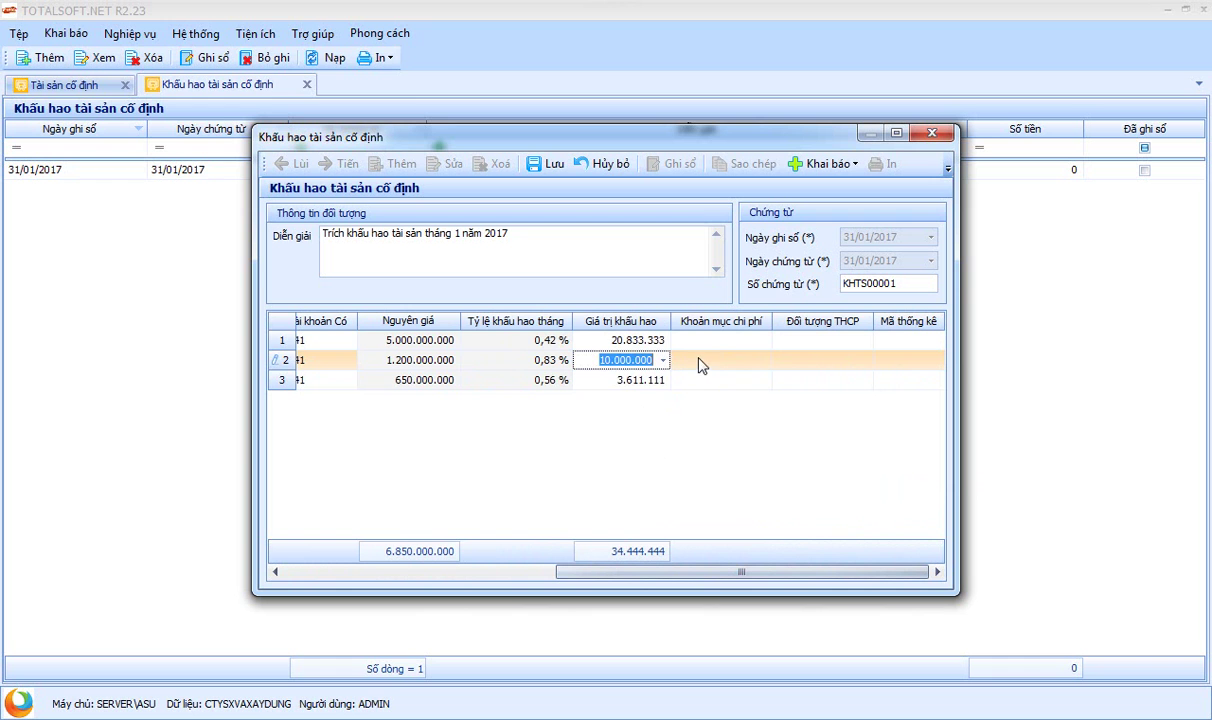
left_click(735, 361)
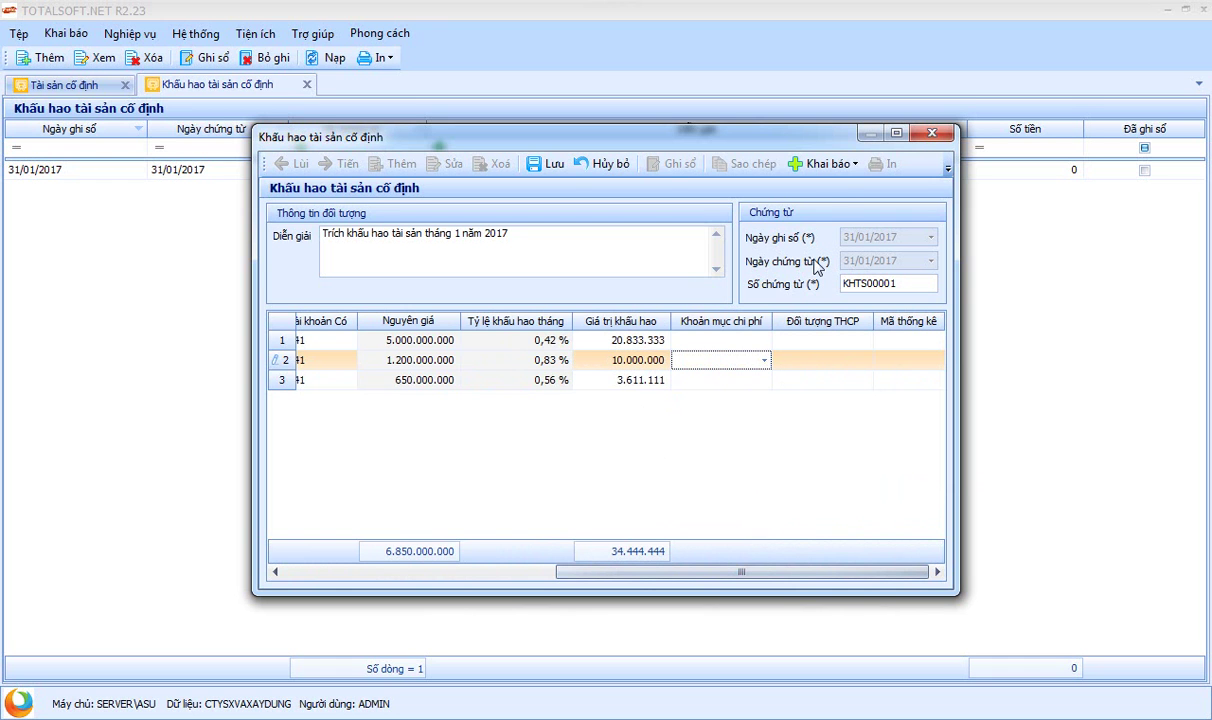
Step: Close the depreciation voucher without saving it, and open the fixed asset allocation coefficient list (Bảng hệ số phân bổ tài sản)
left_click(932, 133)
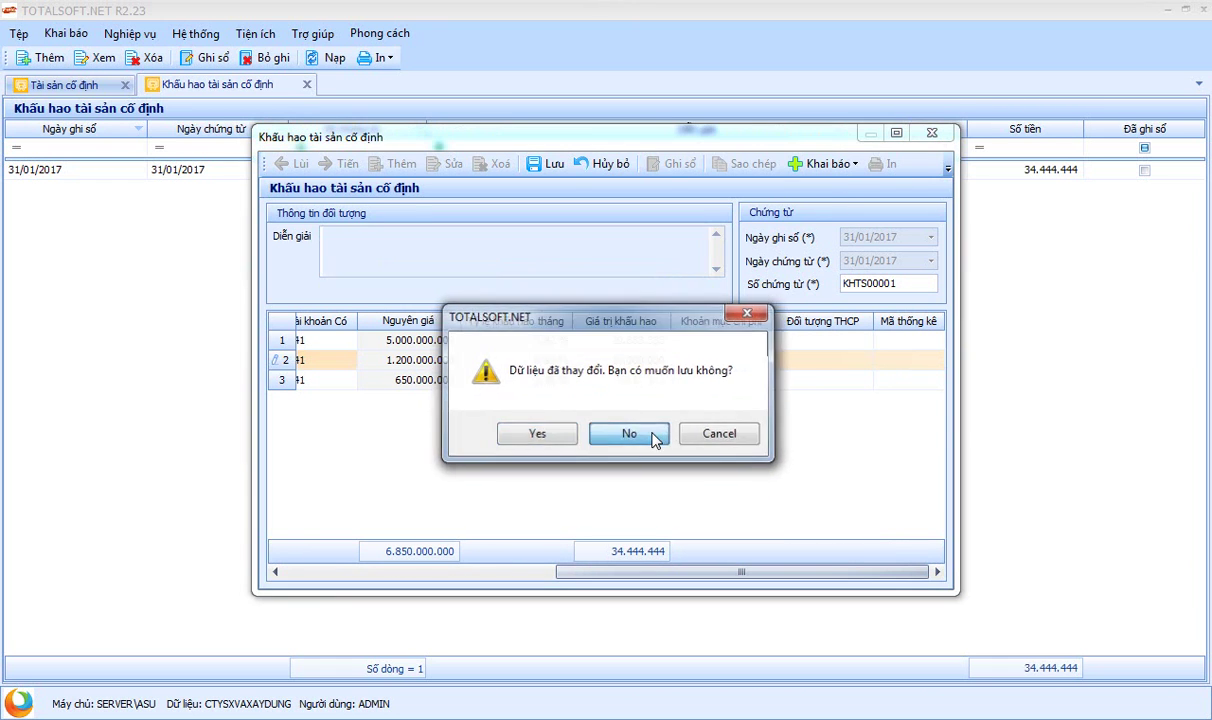
left_click(700, 433)
left_click(193, 34)
mouse_move(258, 40)
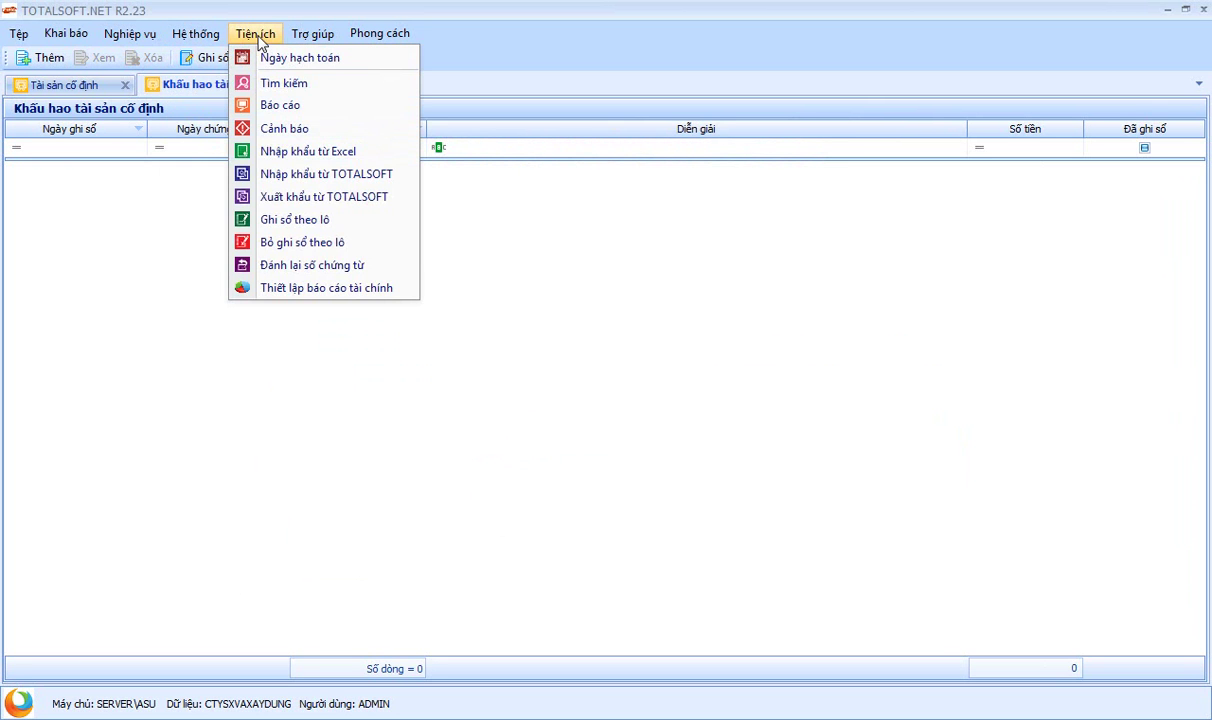
mouse_move(127, 42)
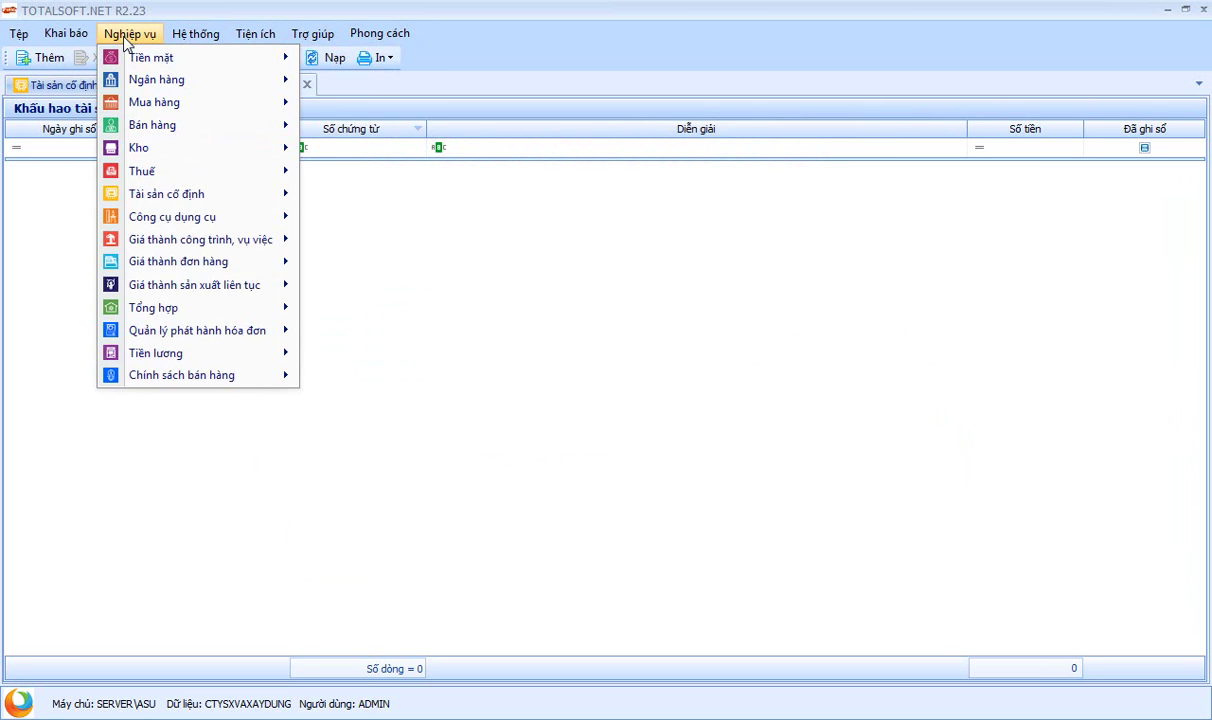
mouse_move(168, 192)
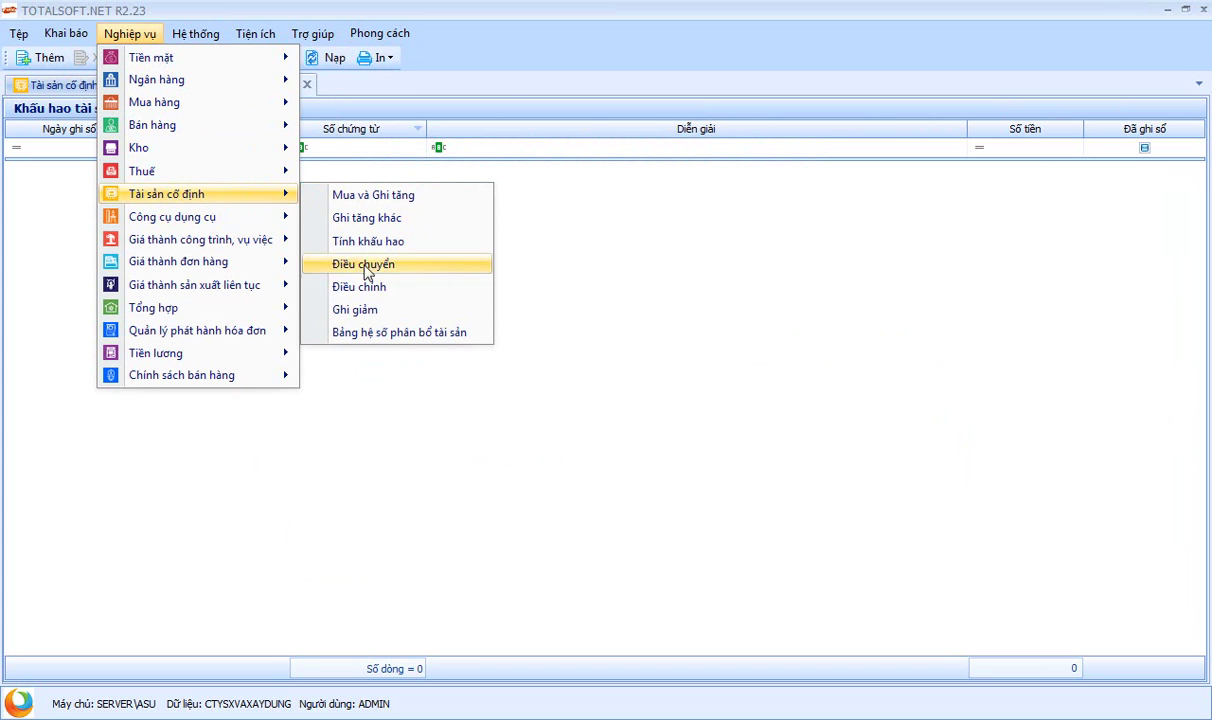
left_click(398, 332)
Step: Create an asset allocation table described as "Phân bổ chi phí khấu hao máy xúc" for the period 01/01/2017 to 31/01/2017
right_click(310, 200)
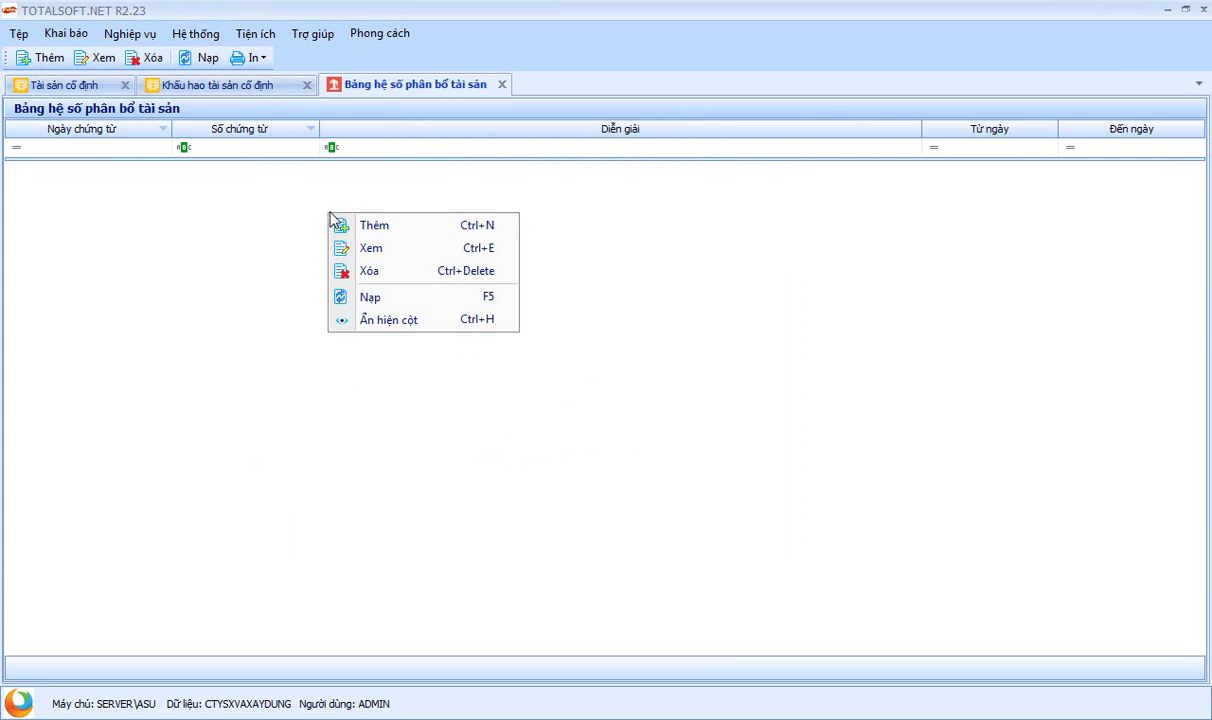
left_click(340, 222)
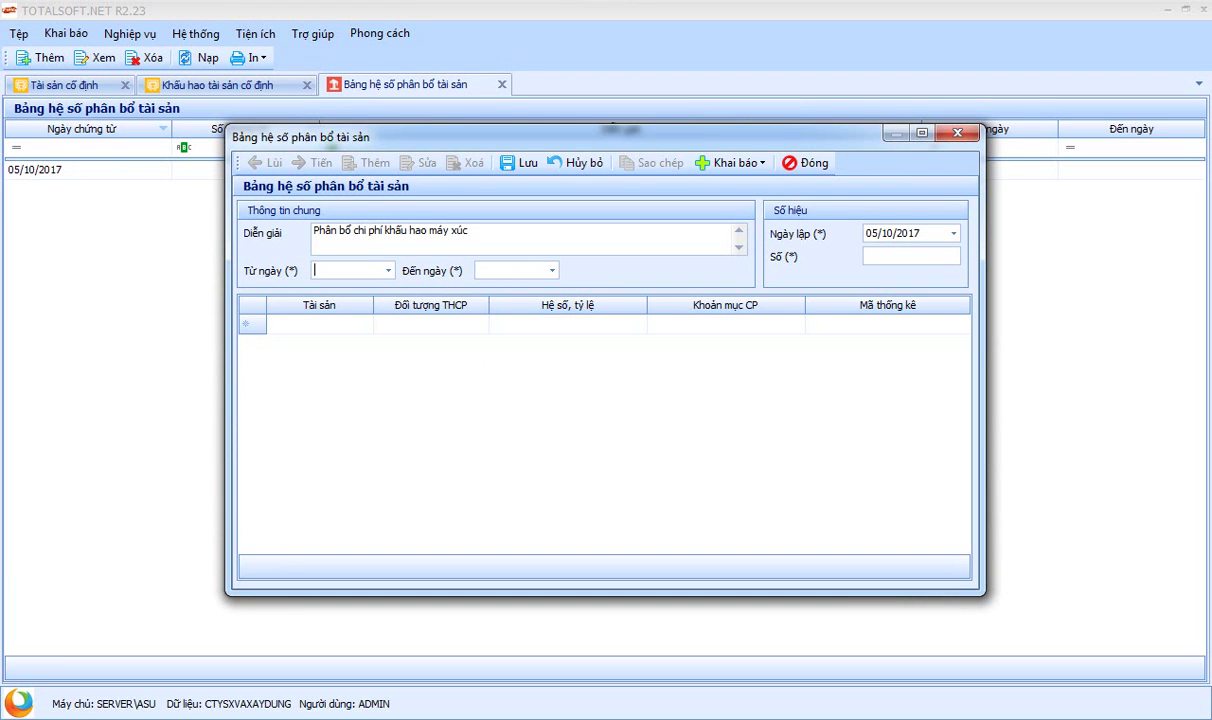
type("01012017")
key("Tab")
type("31012017")
key("Tab")
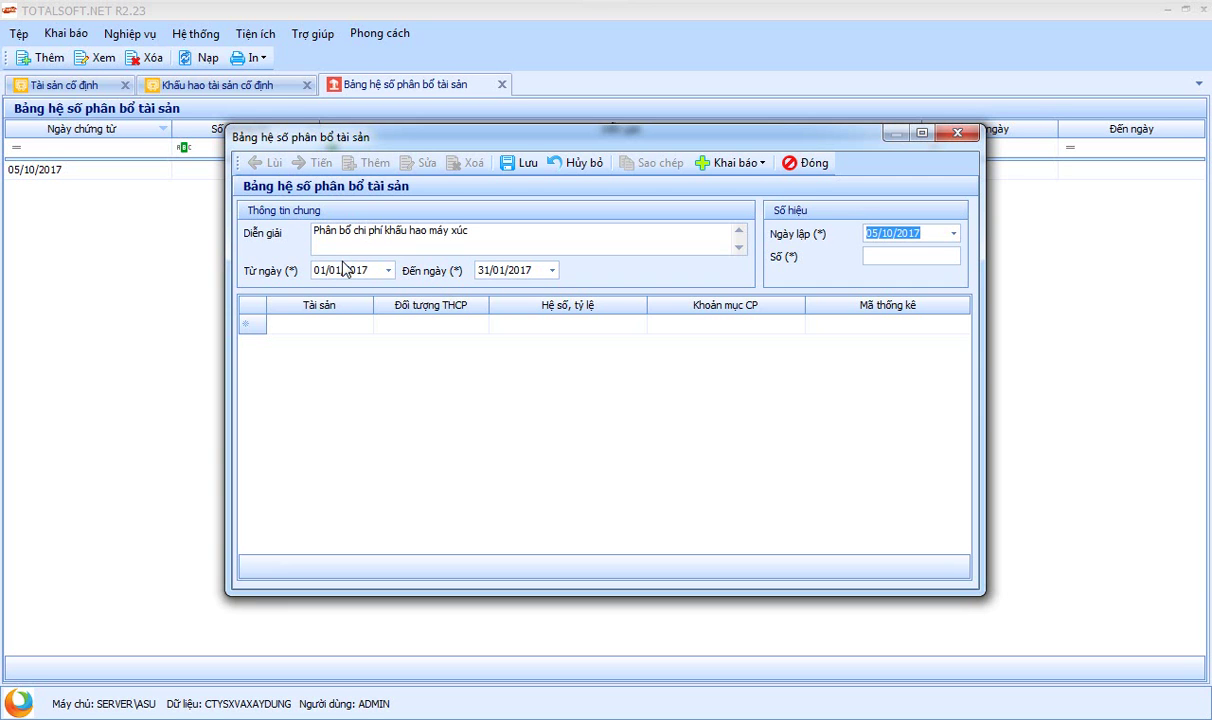
Step: Set the allocation table's Ngày lập to 01/01/2017 and its Số to 01
type("01012017")
key("Tab")
type("01")
key("Tab")
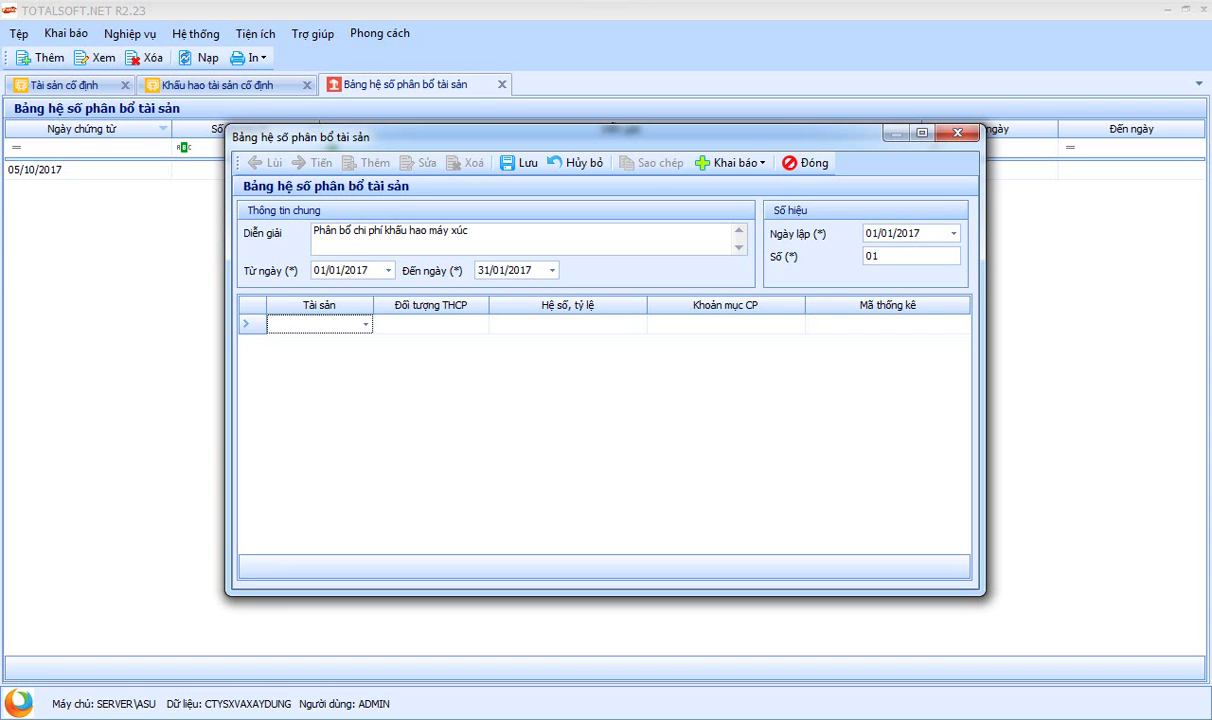
Step: Add an allocation line for asset 00001 (Máy xúc) with Đối tượng THCP CT01, a 20% rate and Khoản mục CP SXC
left_click(365, 323)
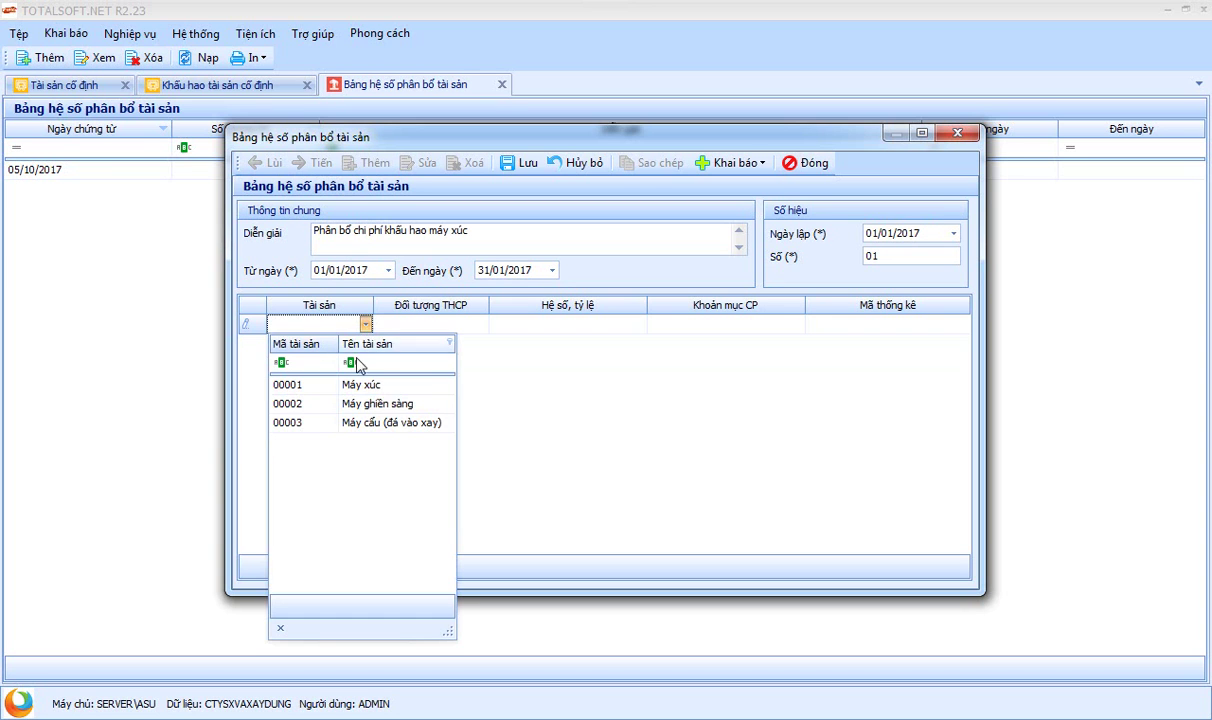
left_click(365, 386)
key("Tab")
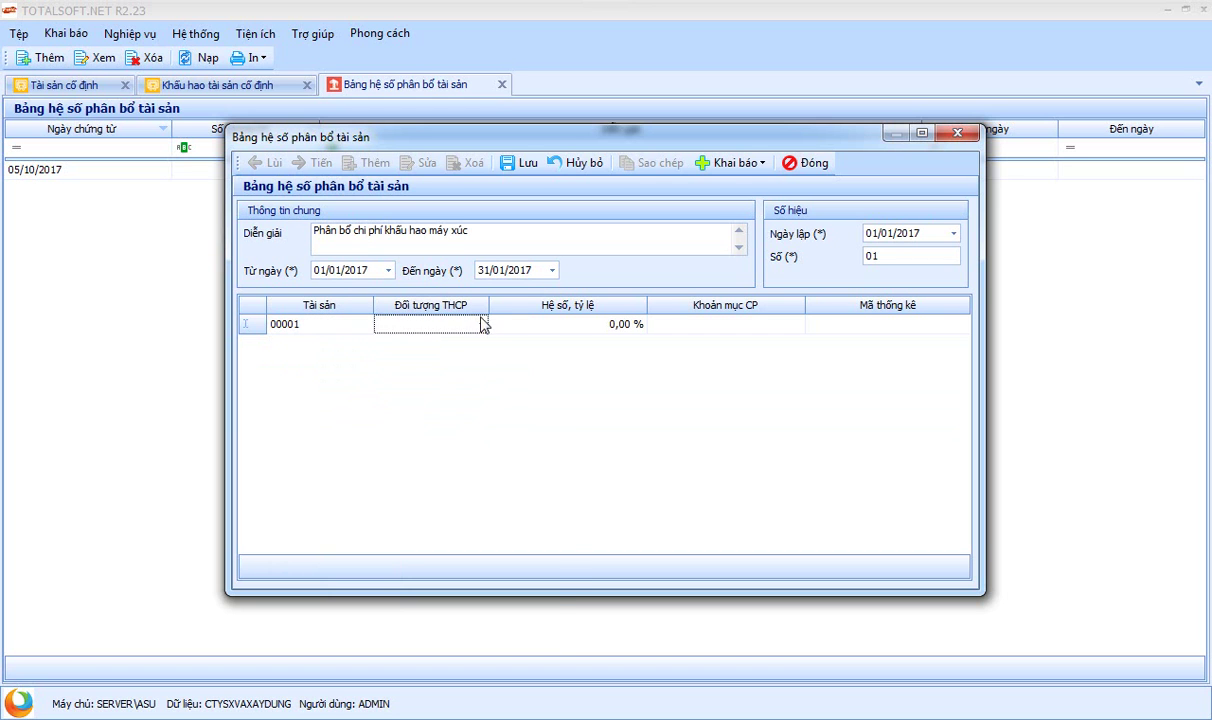
left_click(481, 325)
left_click(492, 404)
key("Tab")
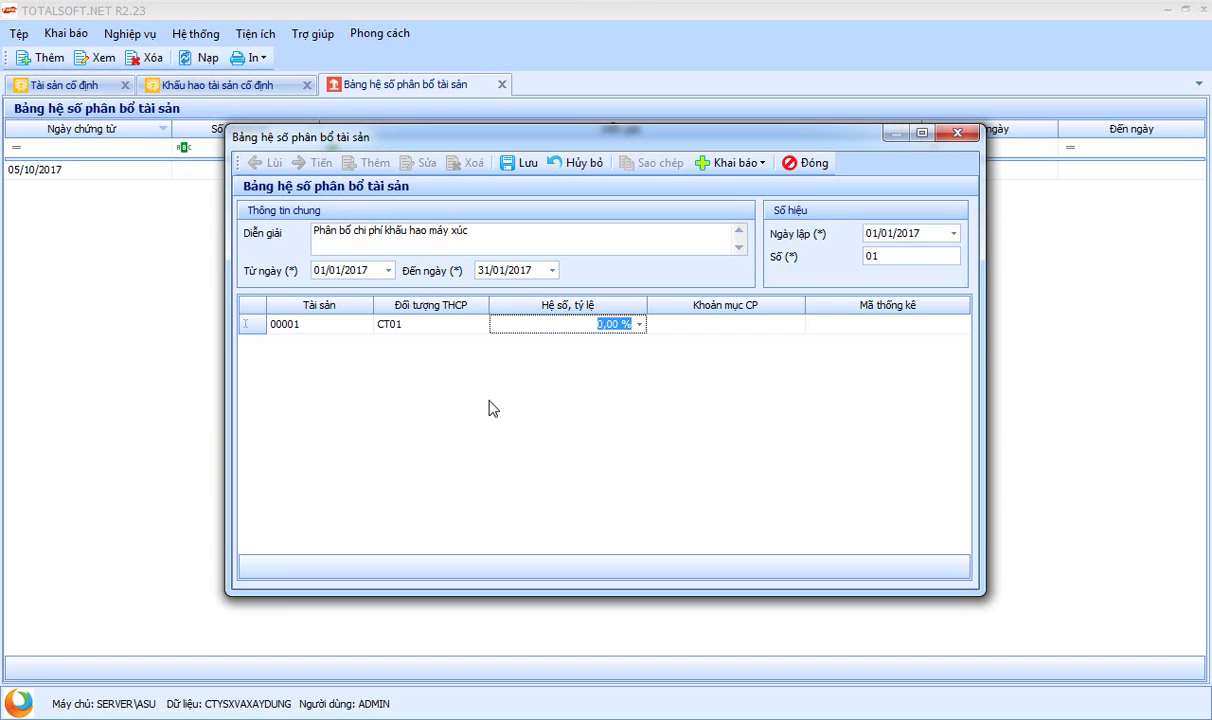
type("20")
key("Tab")
left_click(797, 324)
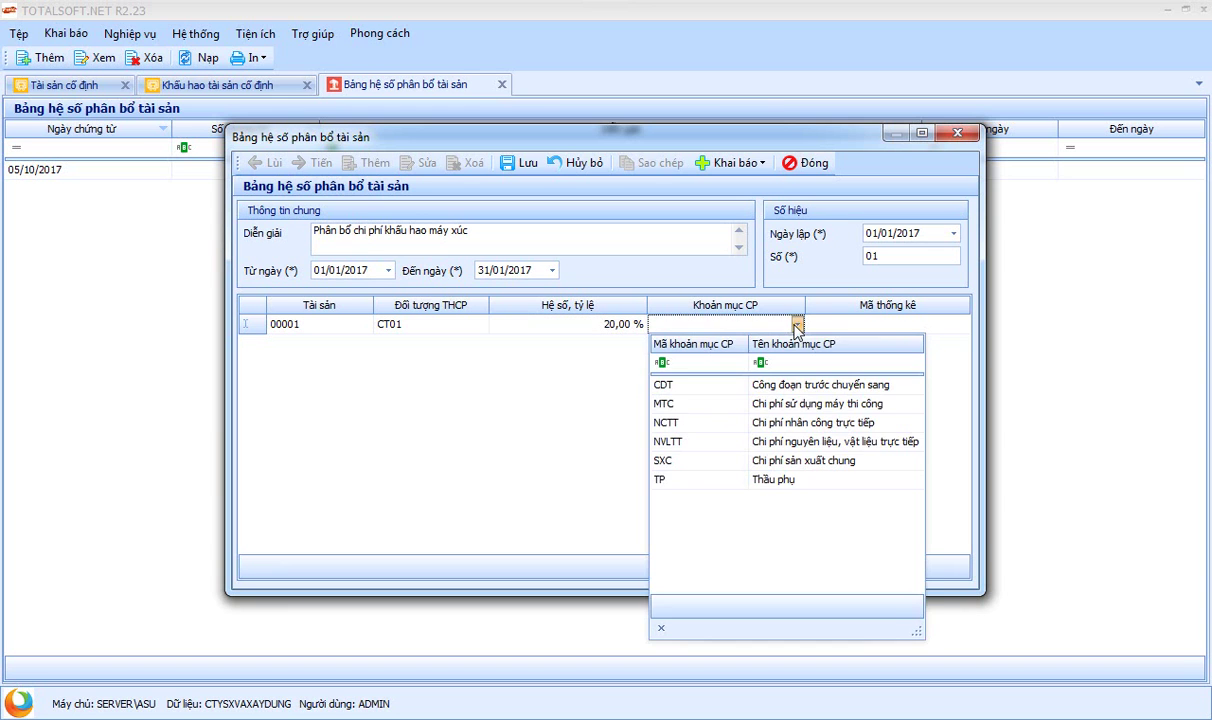
left_click(700, 468)
Step: Add a second allocation line for asset 00001 with Đối tượng THCP CT02, a 13% rate and Khoản mục CP SXC
left_click(355, 343)
left_click(365, 343)
left_click(348, 404)
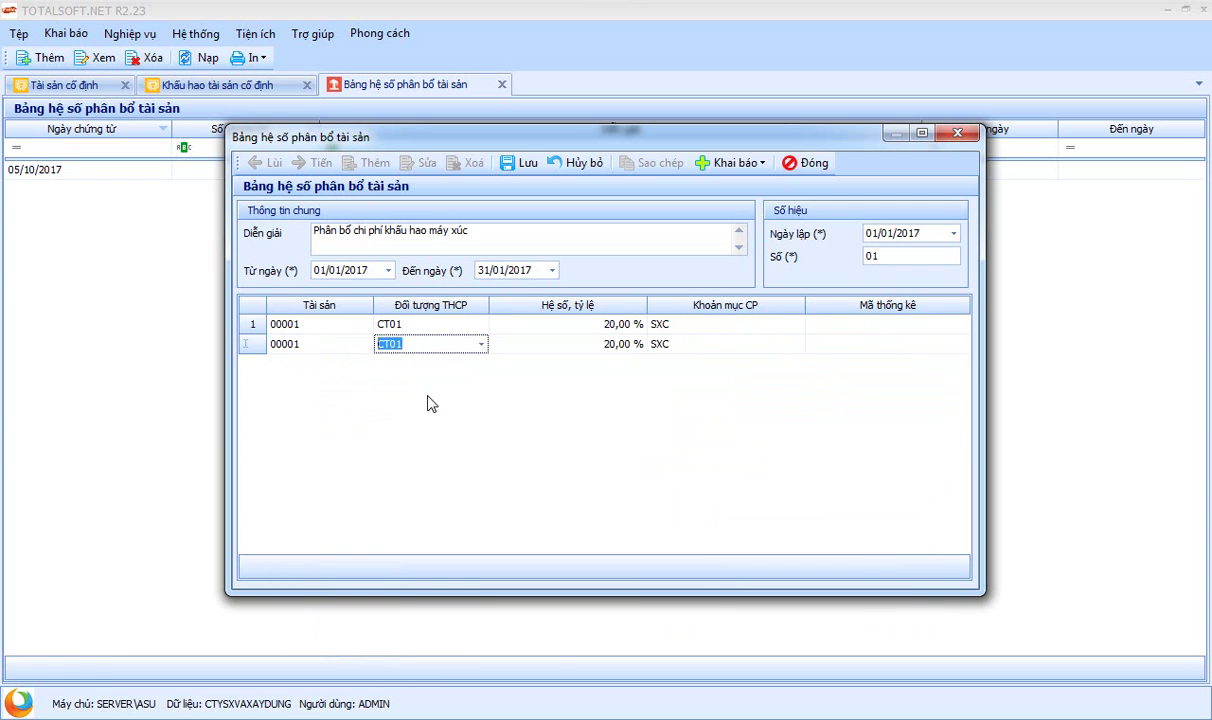
left_click(480, 344)
left_click(470, 437)
type("13")
key("Tab")
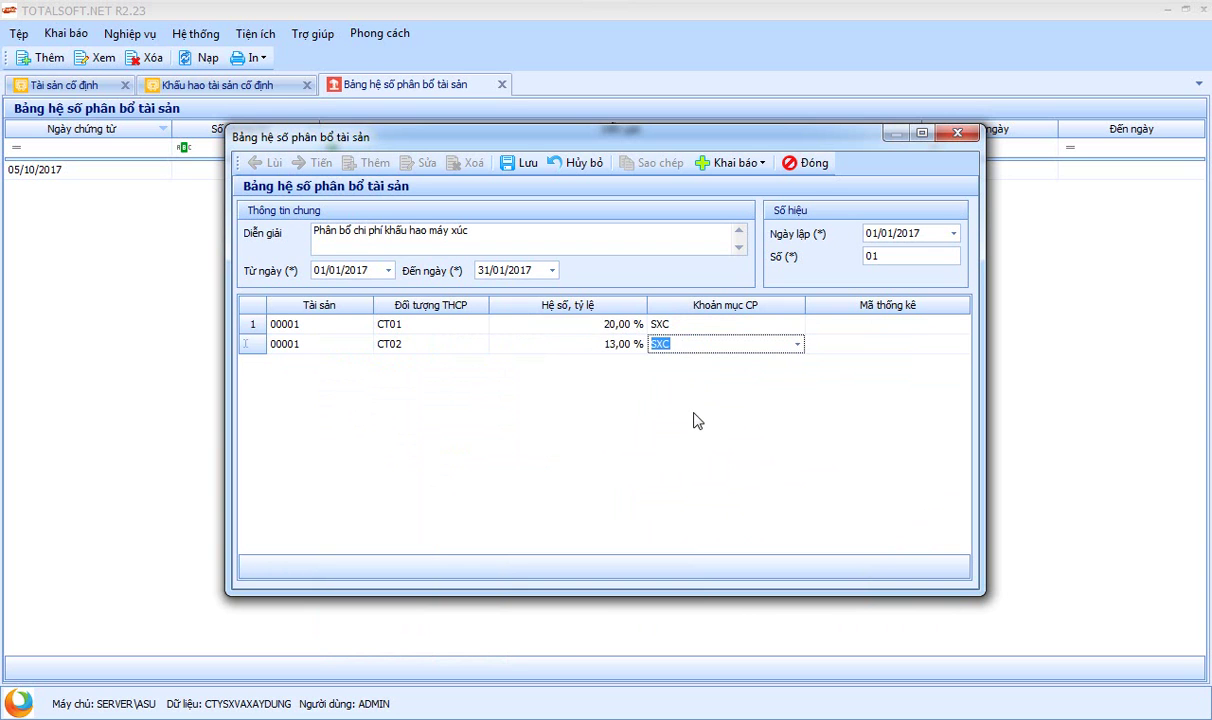
Step: Save and close the asset allocation table, and return to the fixed asset depreciation list
left_click(515, 163)
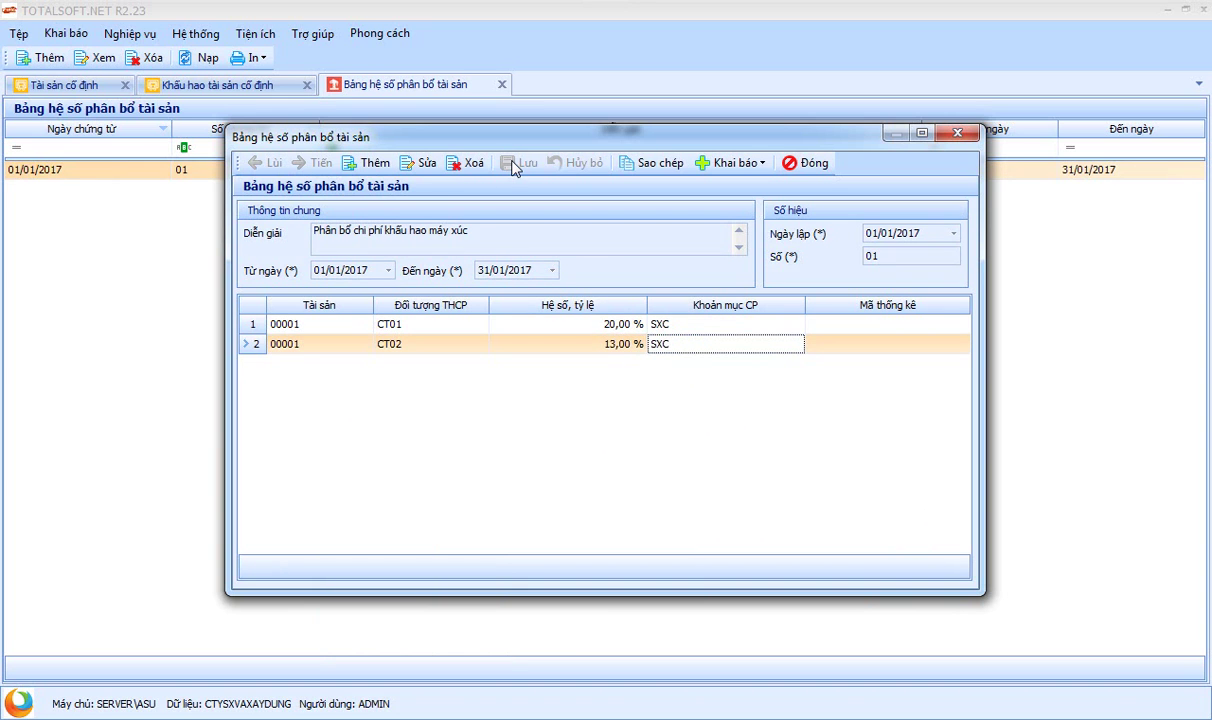
left_click(806, 163)
left_click(240, 86)
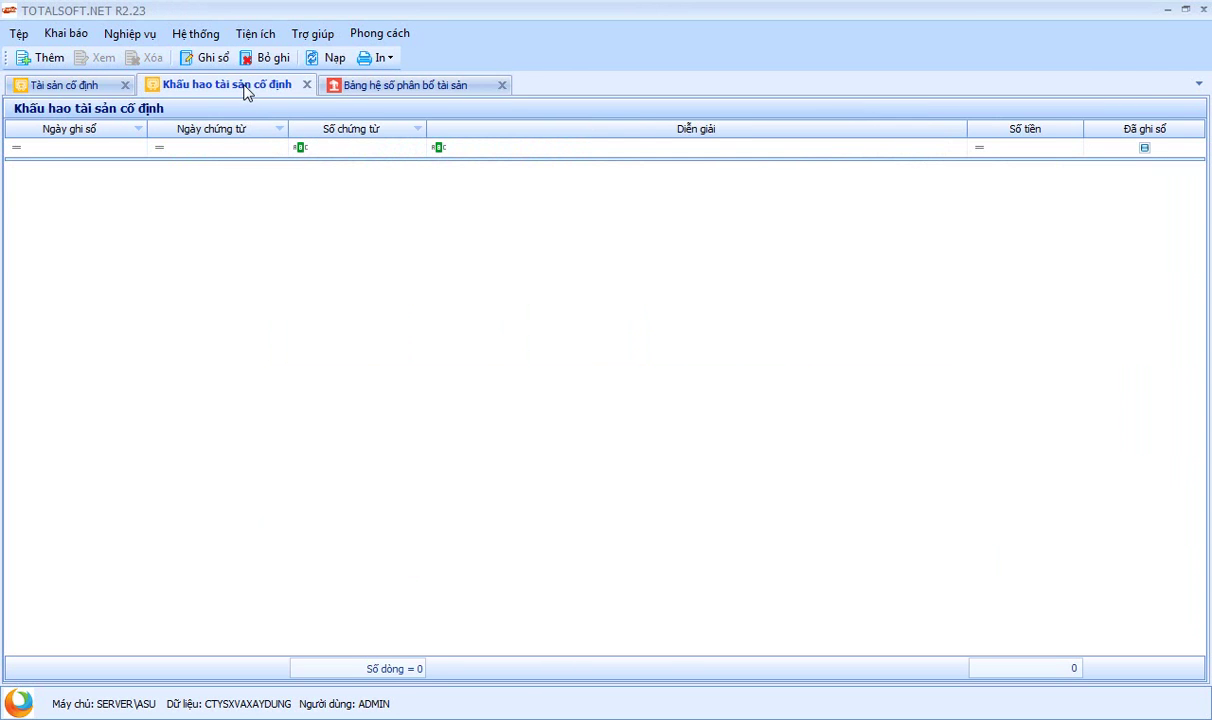
Step: Create a new fixed asset depreciation voucher for month 1 of 2017
right_click(245, 178)
left_click(268, 190)
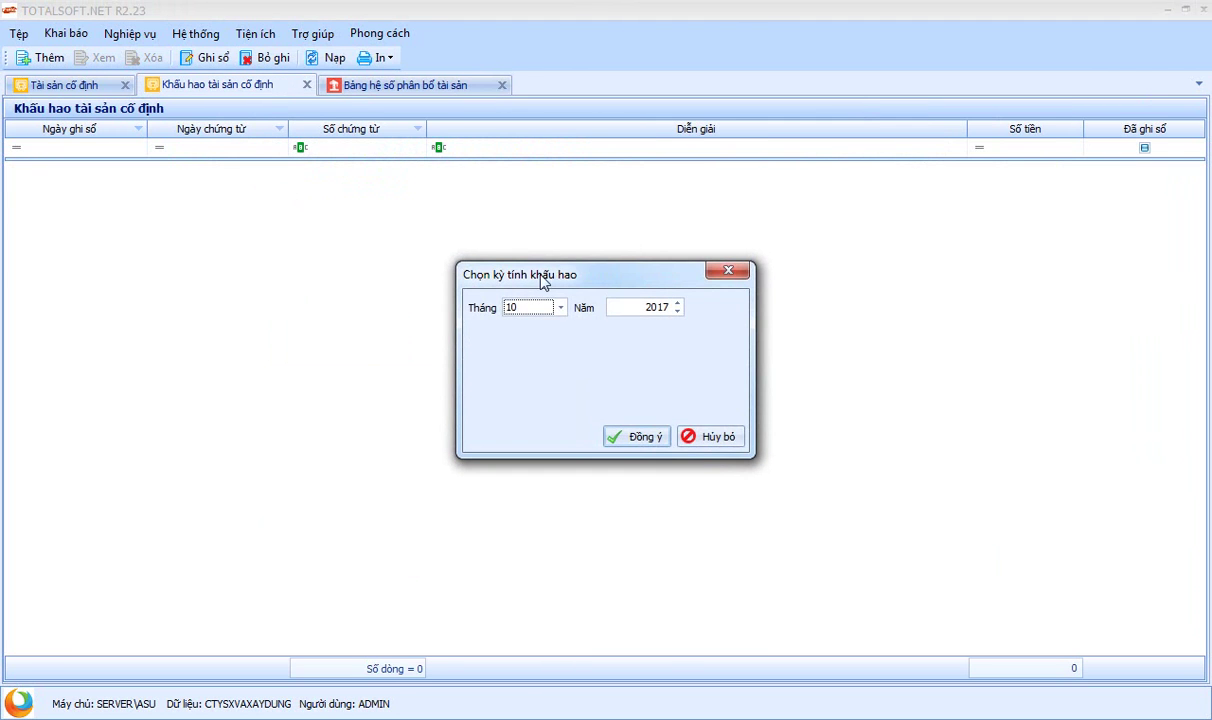
left_click(532, 307)
scroll(565, 357, "up", 2)
left_click(536, 347)
left_click(636, 440)
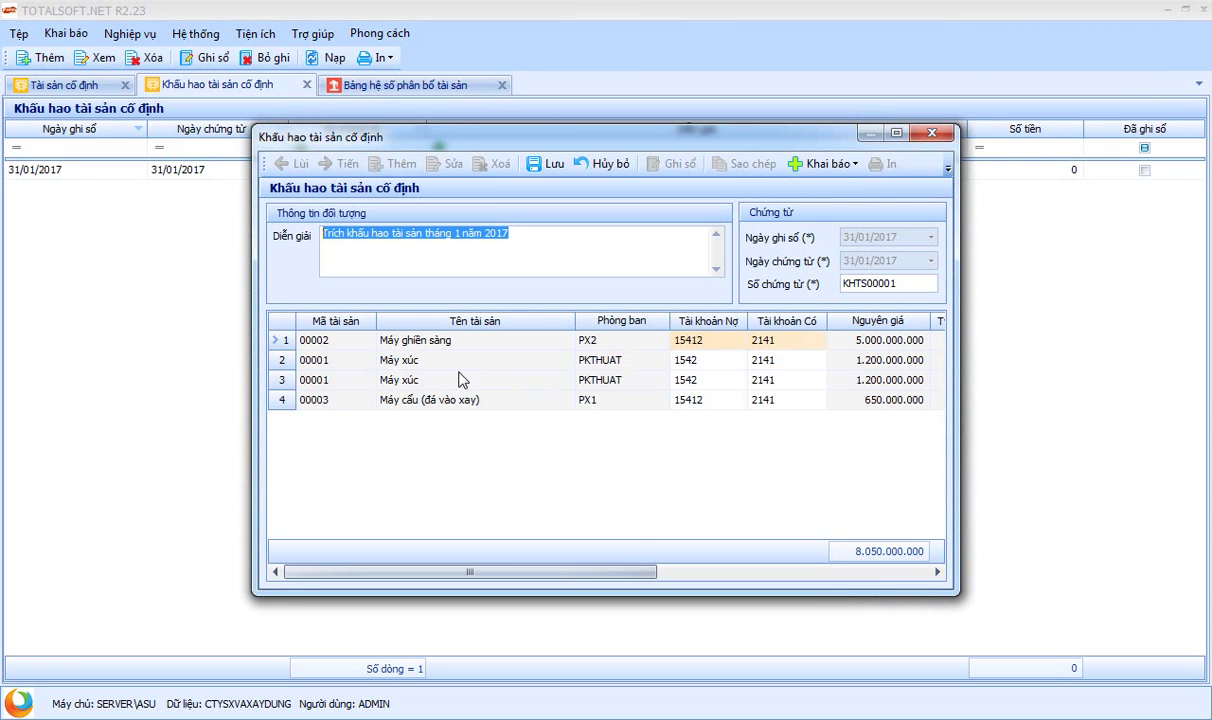
Step: Examine the depreciation values, cost items and cost objects of the two Máy xúc lines, and locate the Máy cẩu line
left_click(388, 360)
left_click(408, 381)
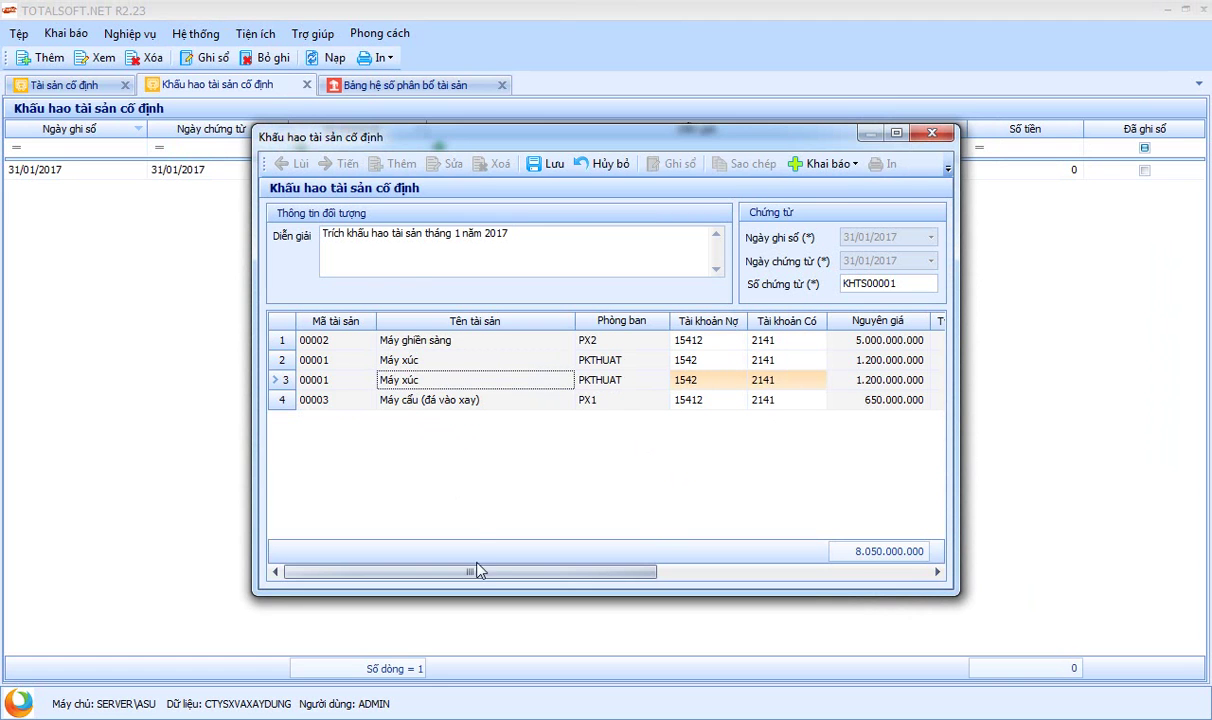
left_click_drag(473, 572, 748, 585)
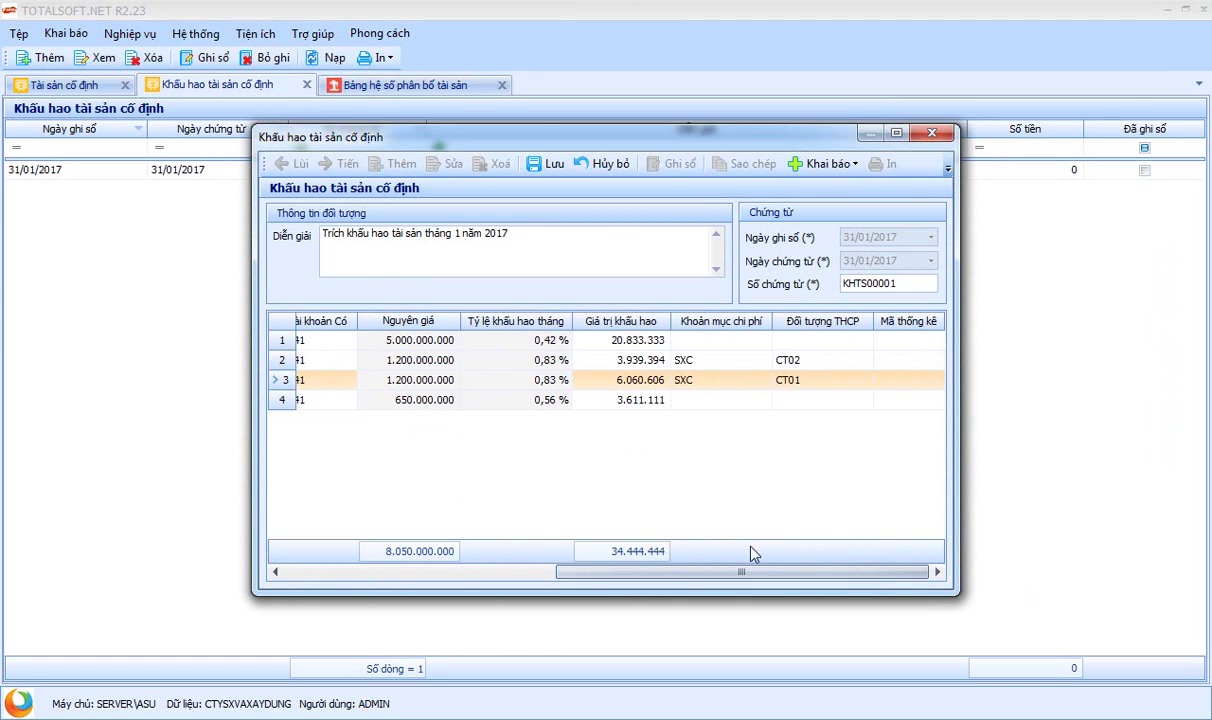
left_click(630, 380)
double_click(652, 378)
left_click(602, 360)
left_click_drag(601, 360, 672, 360)
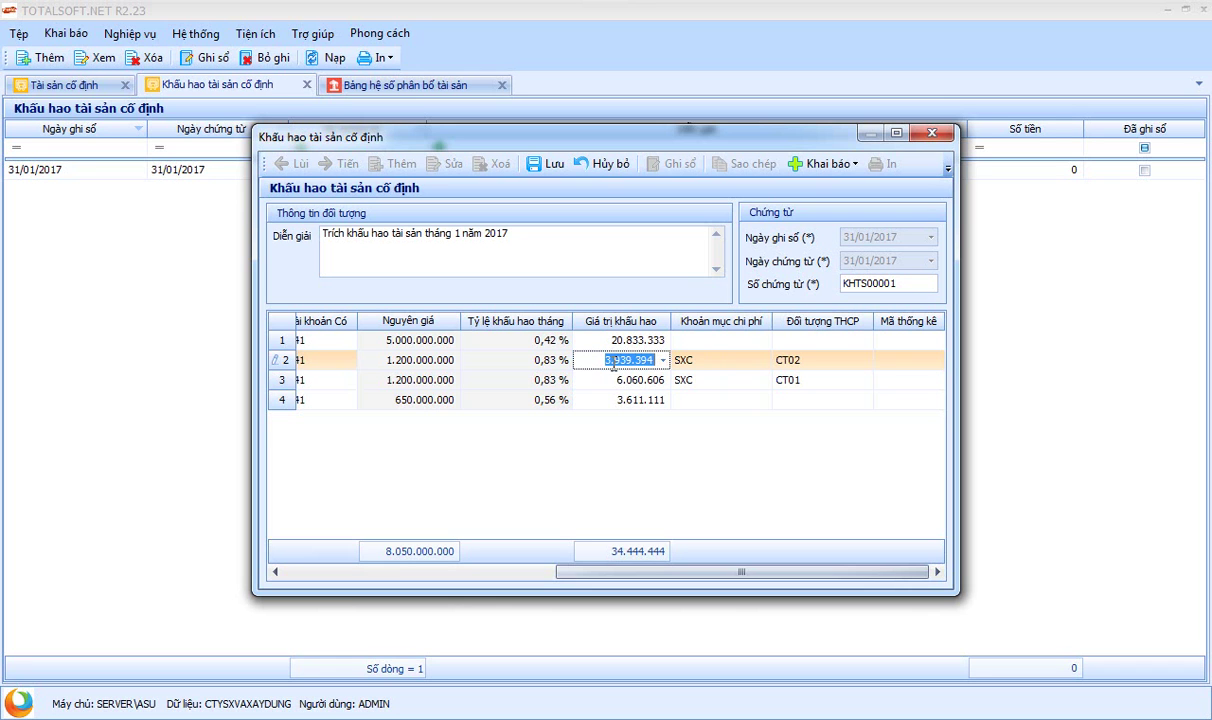
left_click(671, 456)
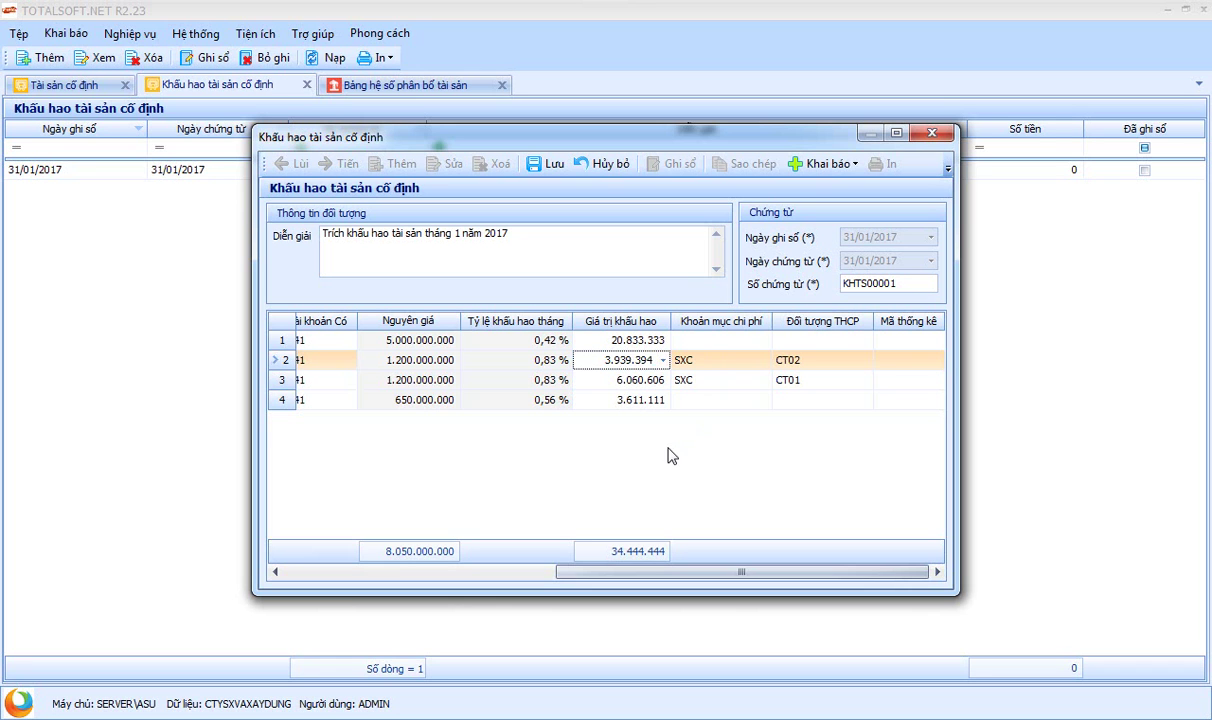
left_click_drag(740, 580, 468, 575)
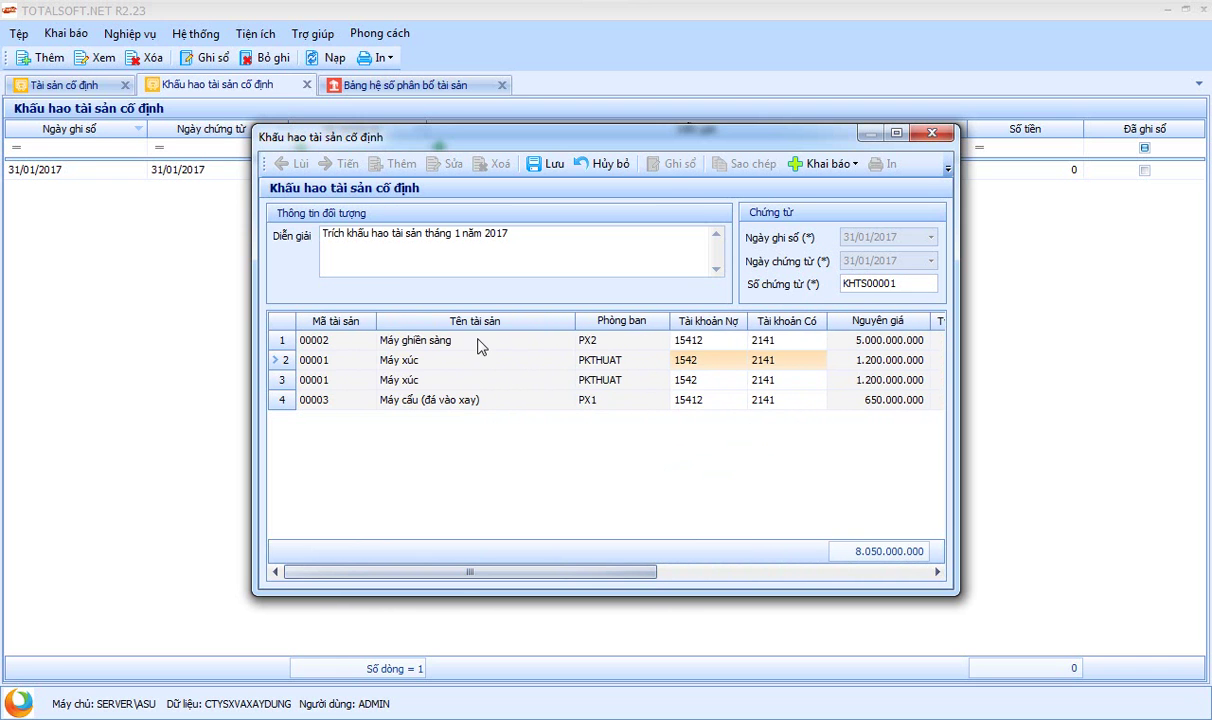
left_click(444, 400)
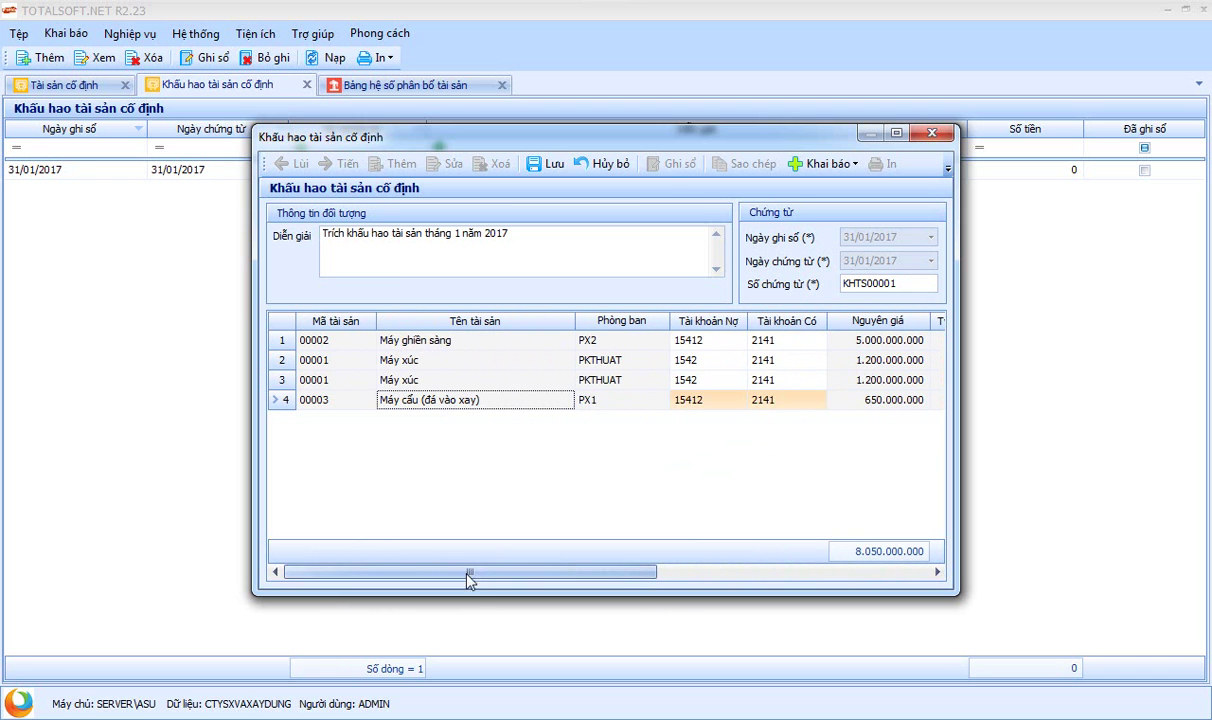
left_click_drag(473, 573, 498, 579)
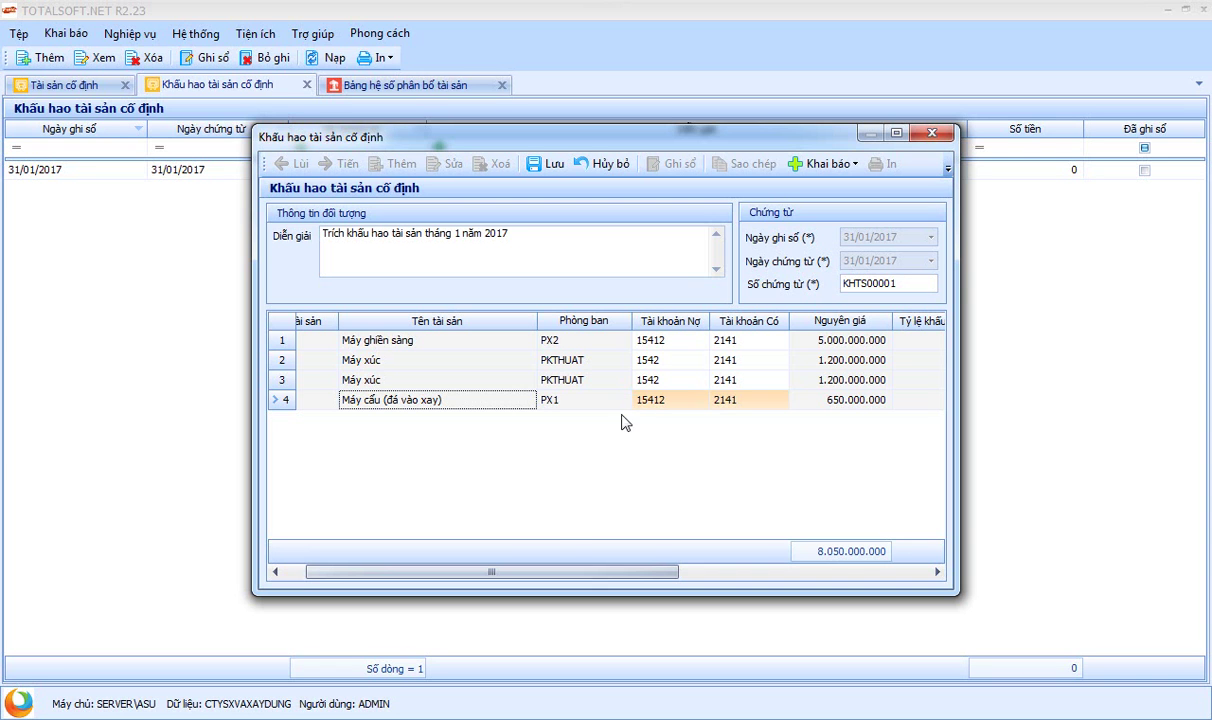
Step: Assign Khoản mục chi phí SXC to the Máy nghiền sàng and Máy cẩu (đá vào xay) depreciation lines
left_click(421, 343)
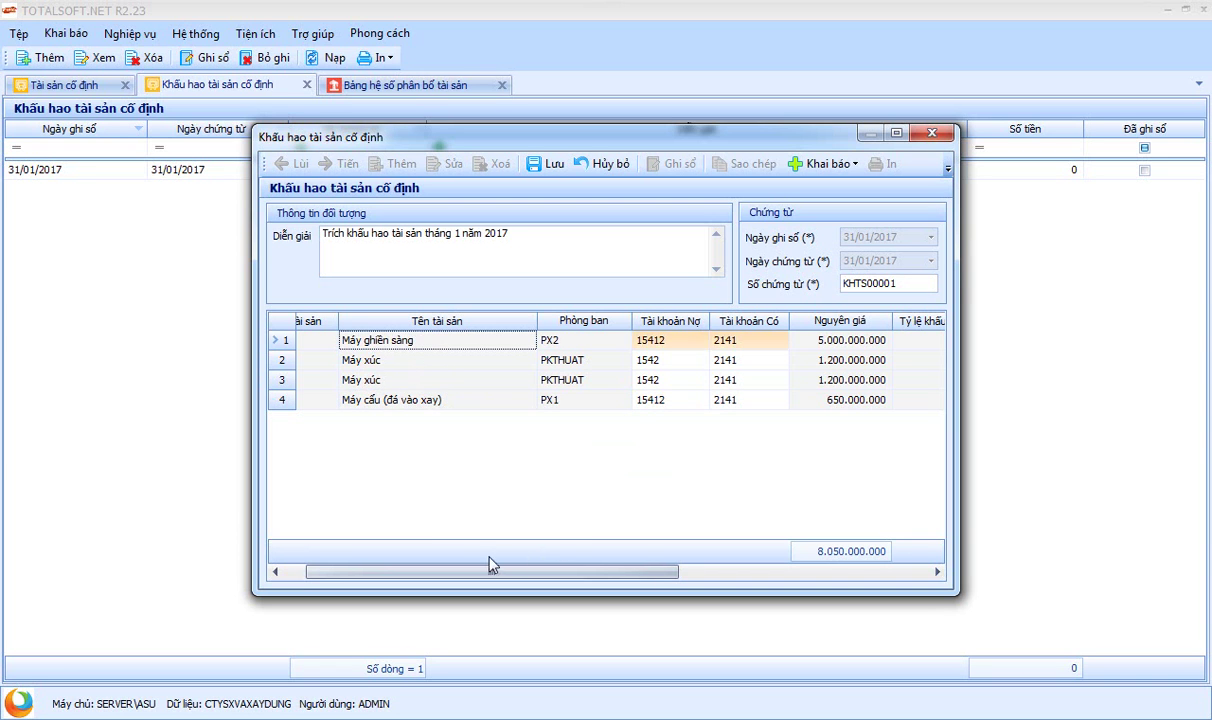
left_click_drag(503, 573, 753, 573)
left_click(730, 340)
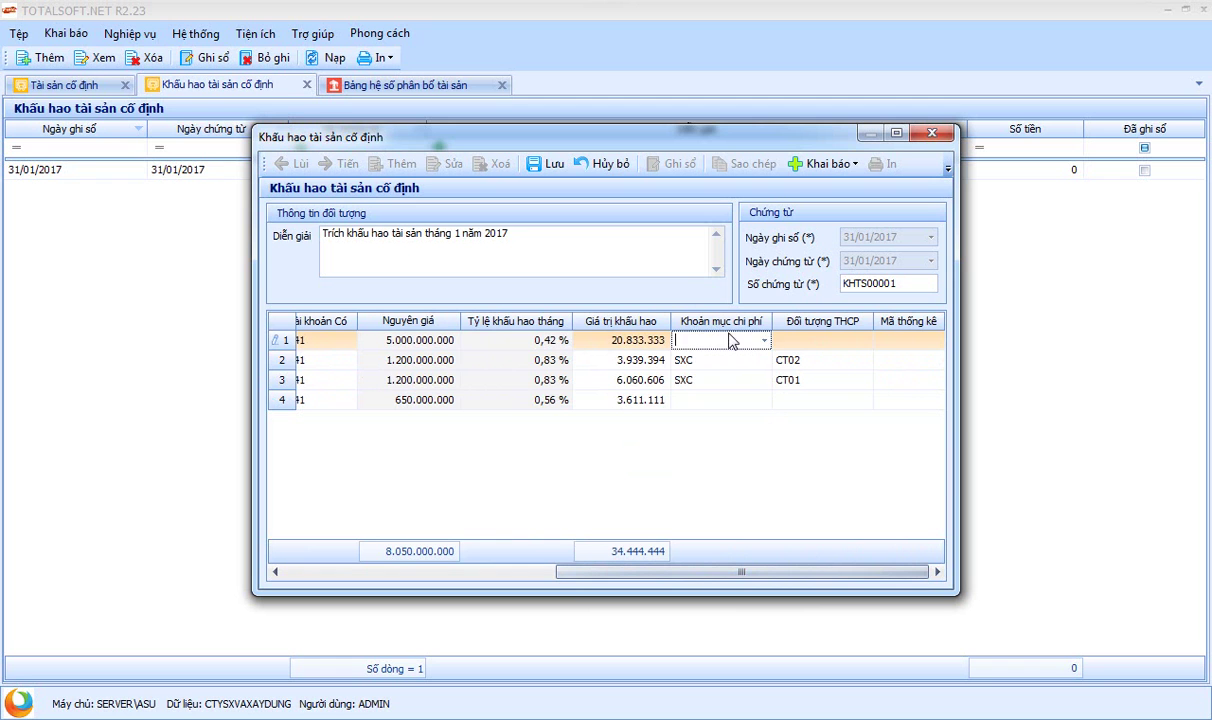
left_click(763, 341)
left_click(745, 436)
left_click(770, 390)
left_click(771, 404)
left_click(764, 400)
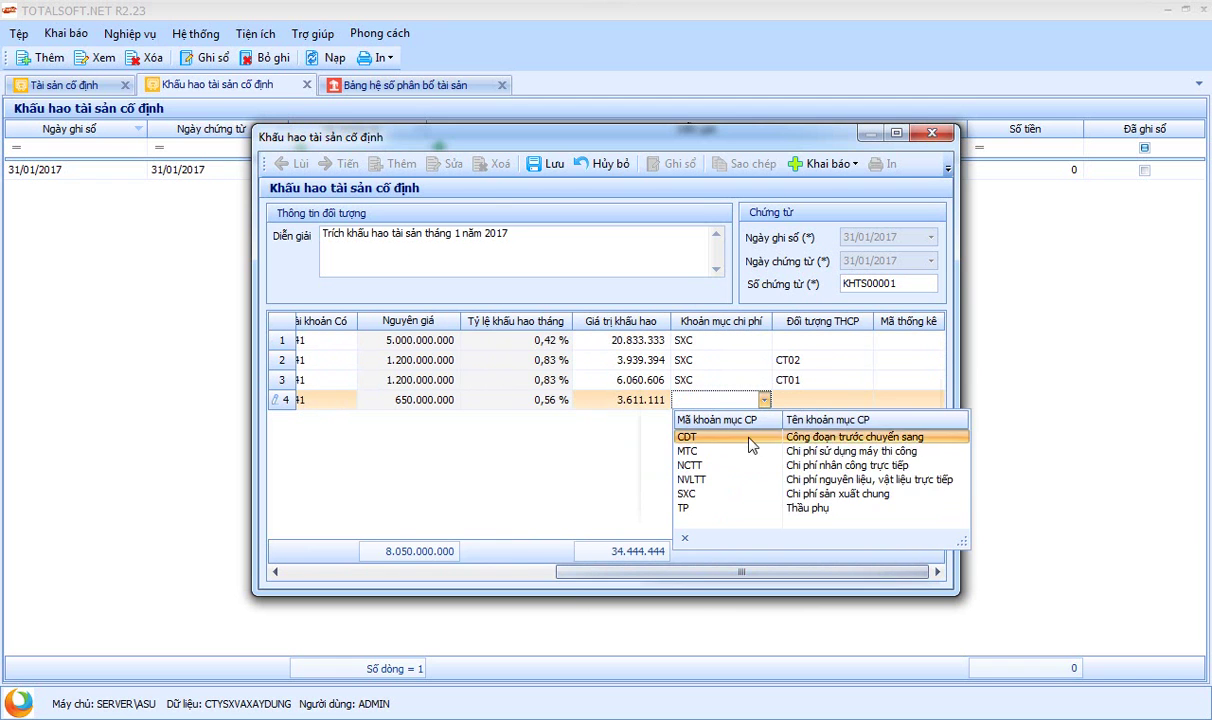
left_click(719, 494)
Step: Change the Khoản mục chi phí of both Máy xúc depreciation lines to MTC
left_click_drag(737, 572, 506, 519)
left_click_drag(484, 573, 760, 568)
left_click(734, 361)
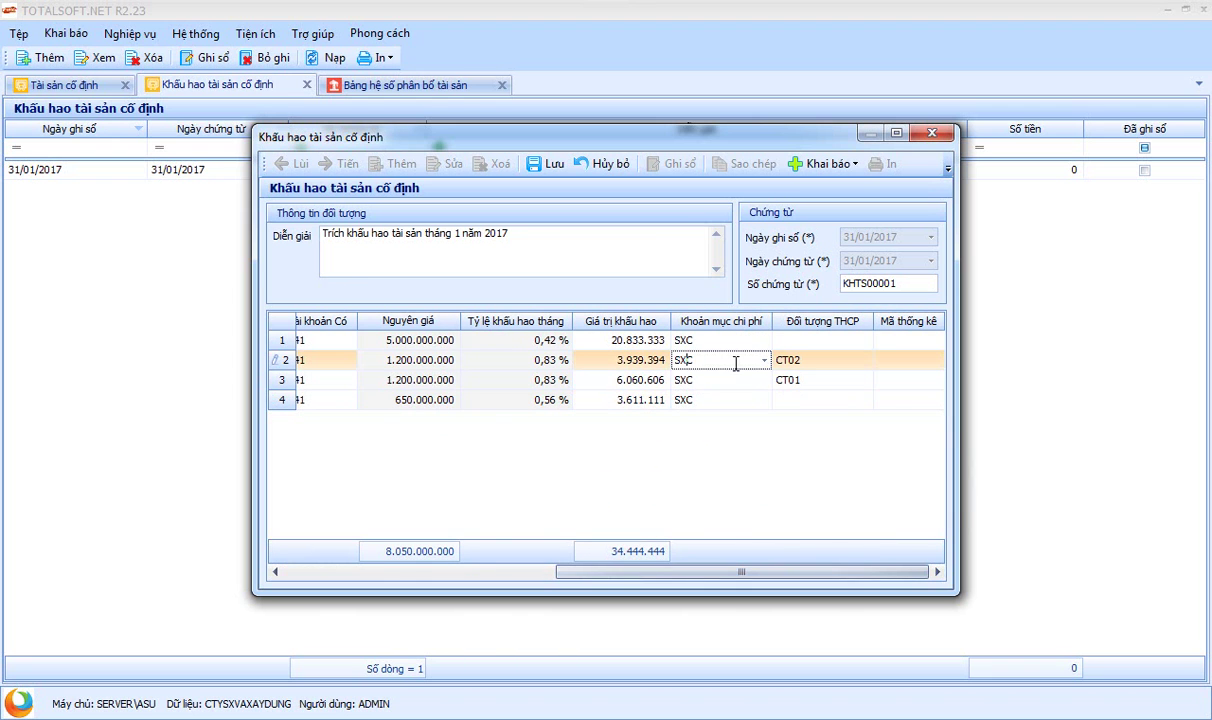
left_click(764, 361)
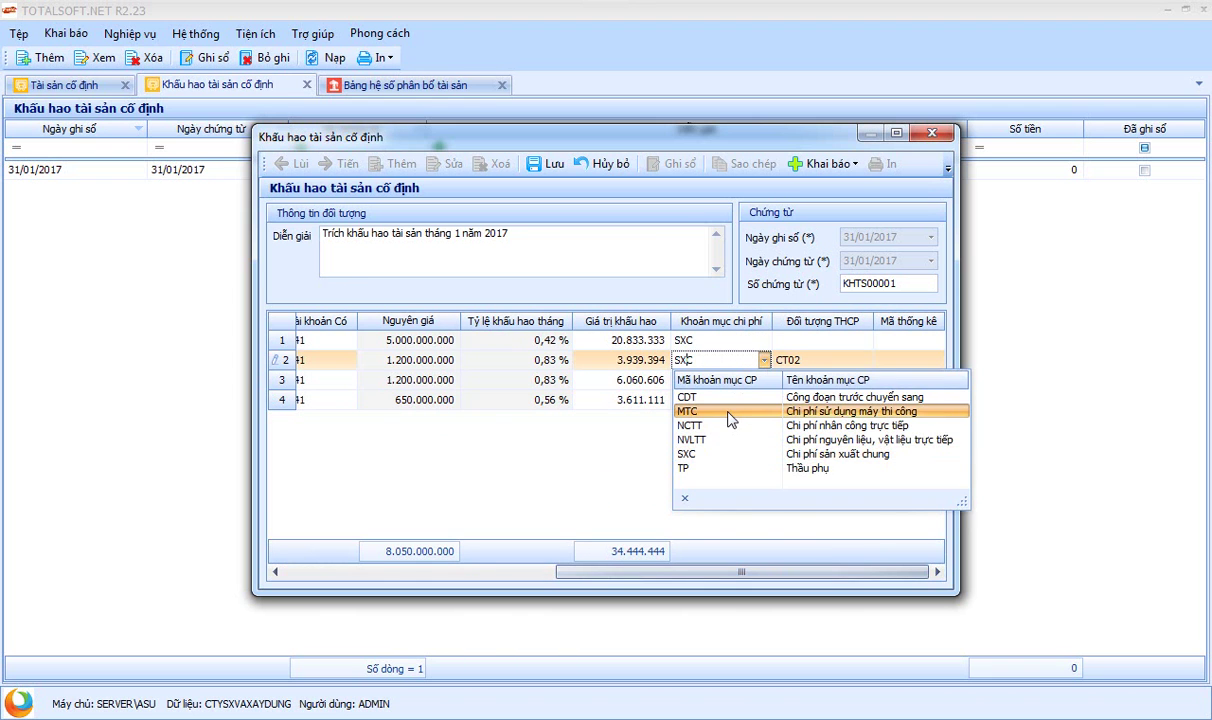
left_click(731, 418)
left_click(763, 382)
left_click(765, 380)
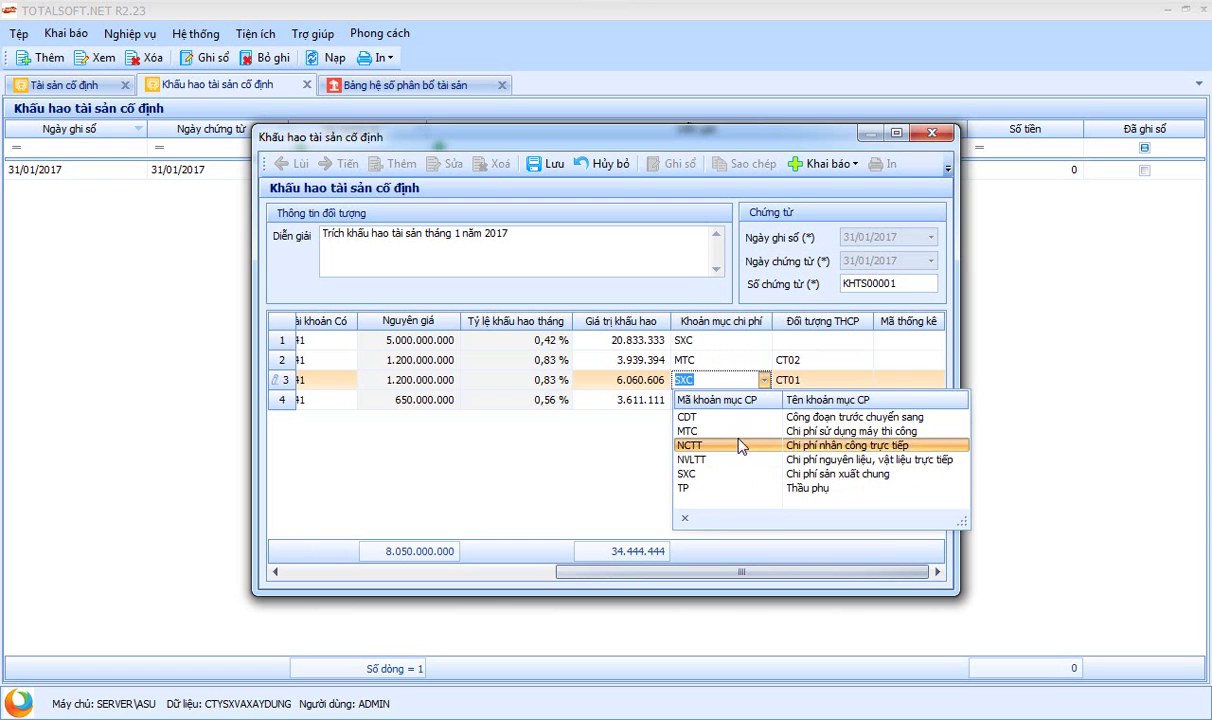
left_click(693, 427)
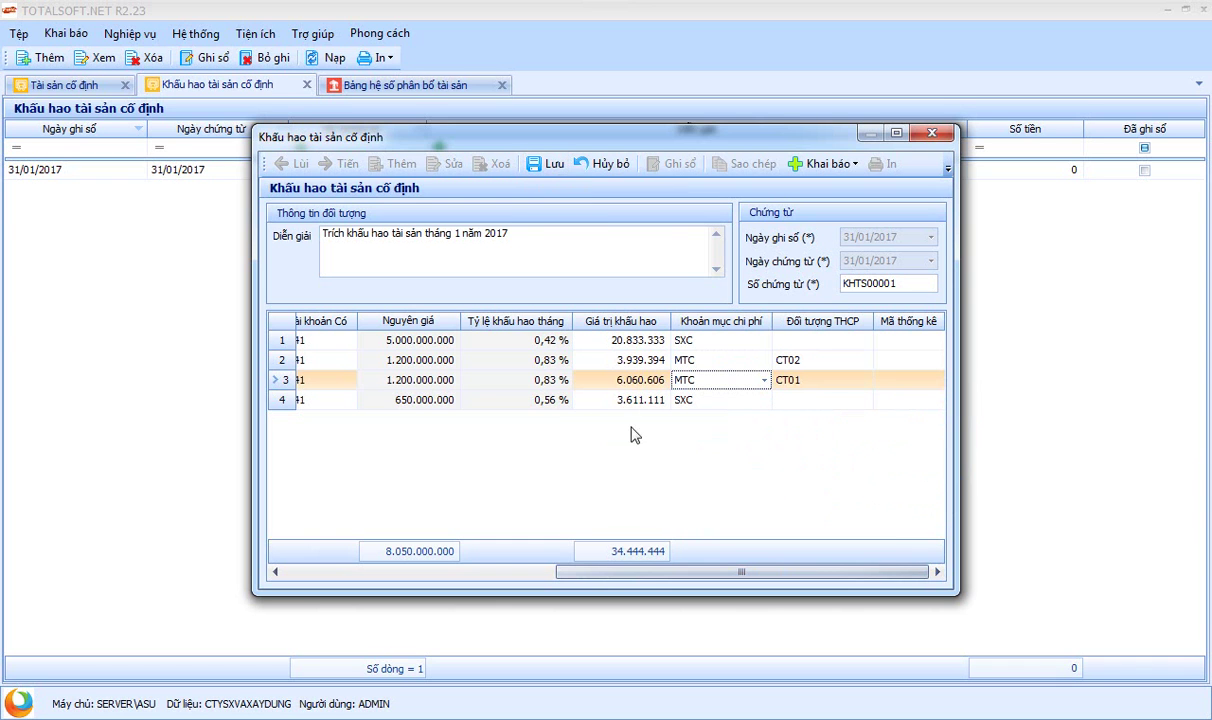
Step: Save and close the January depreciation voucher, and close the fixed asset windows to return to the main screen
left_click_drag(611, 571, 340, 571)
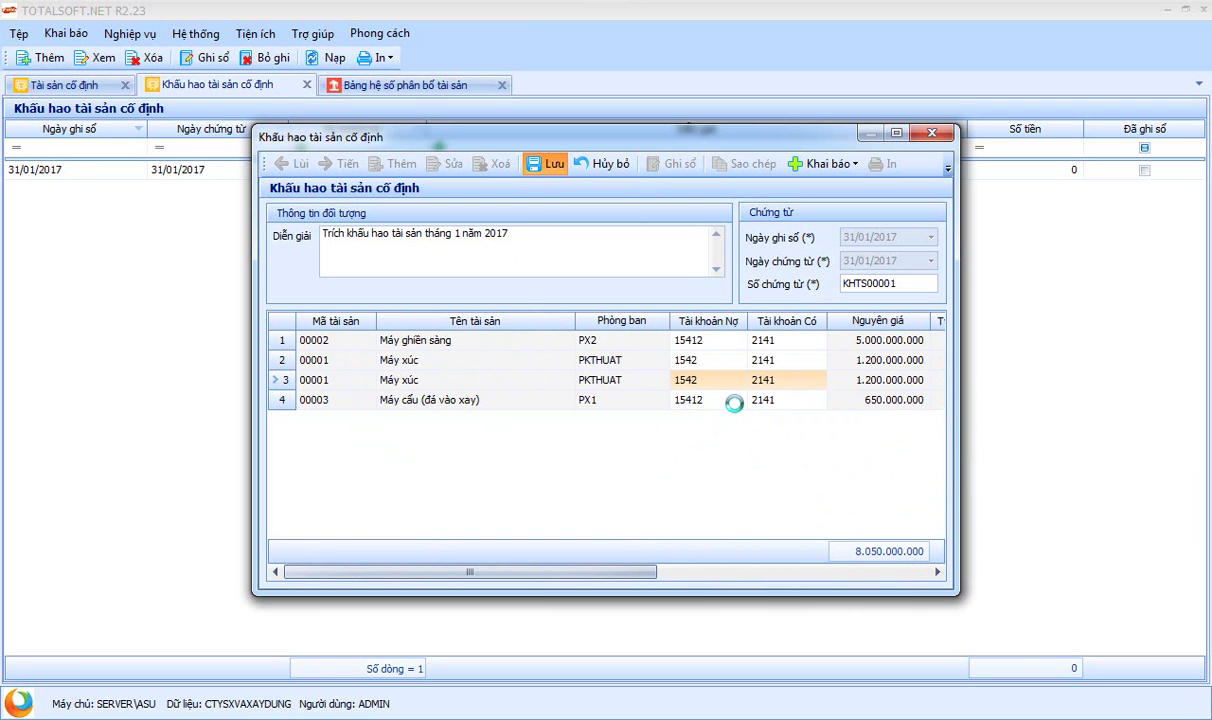
left_click(931, 133)
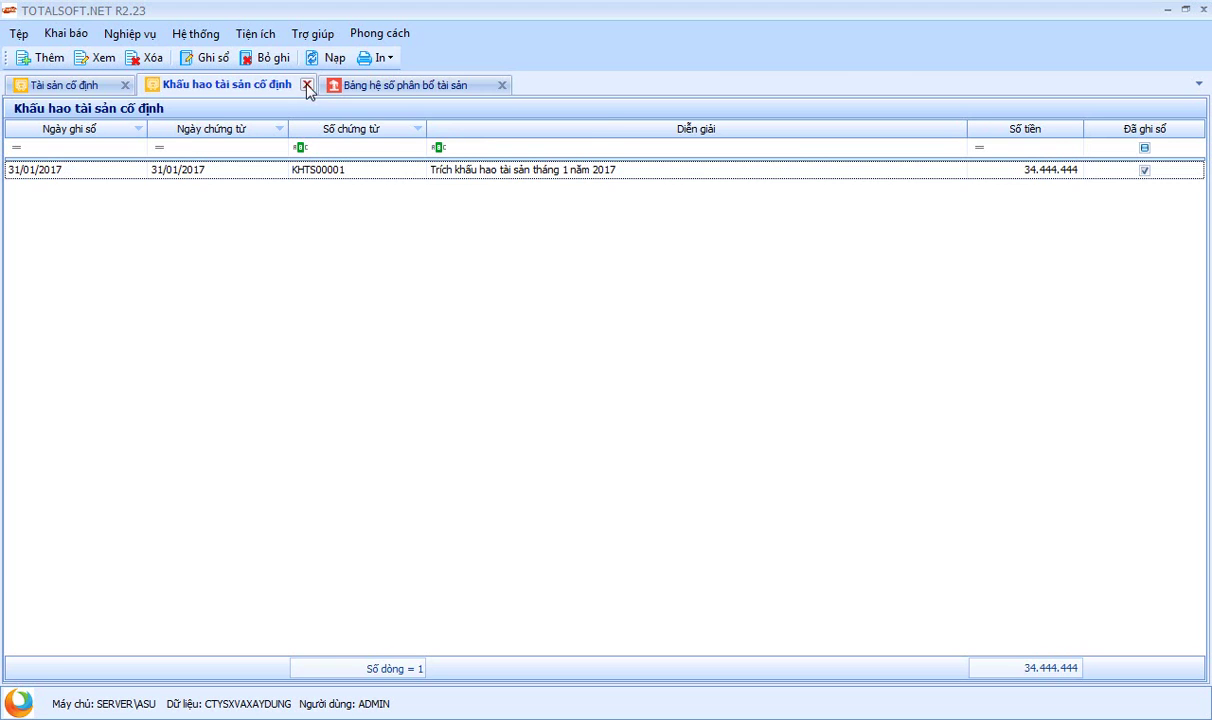
left_click(306, 85)
left_click(320, 85)
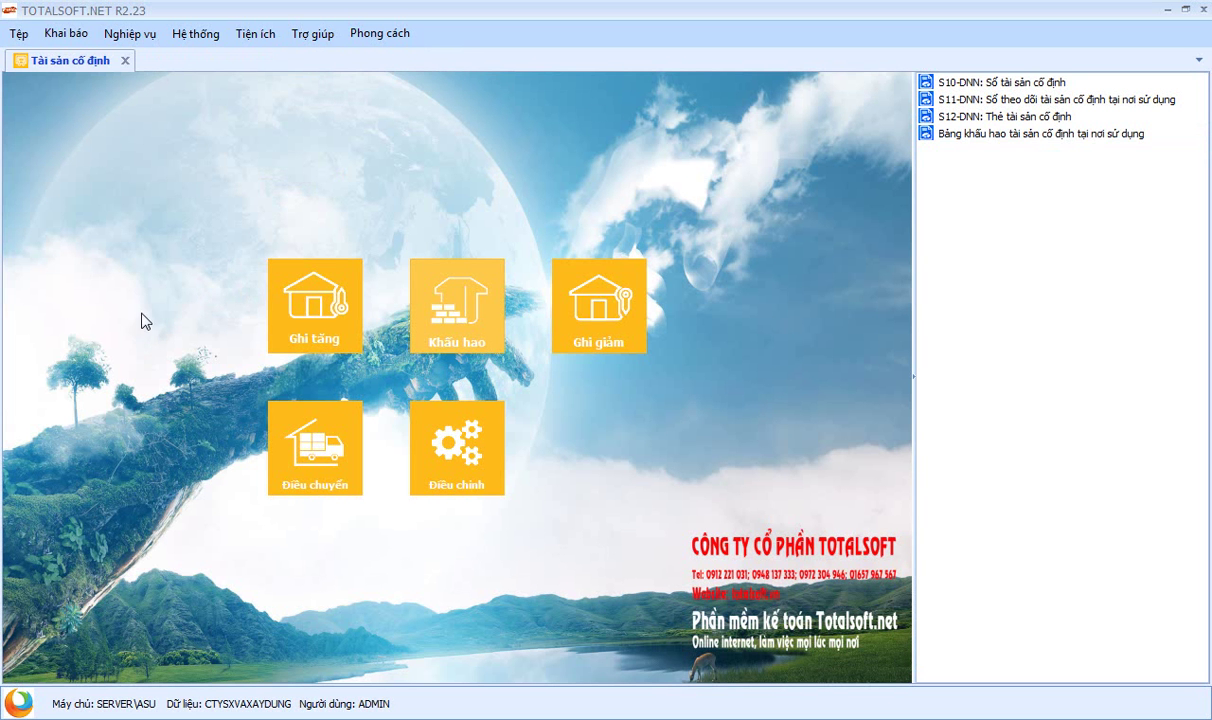
left_click(125, 62)
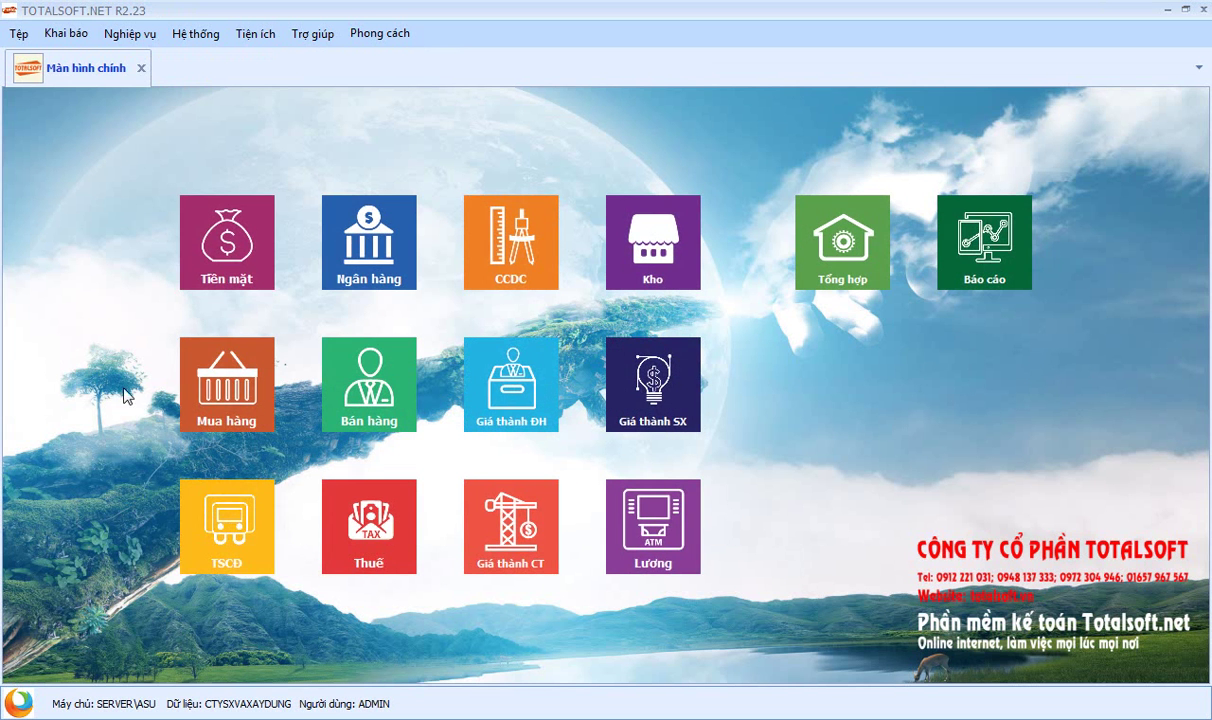
Step: Open the fixed asset increase list (Ghi tăng) and start a new Mua và ghi tăng tài sản cố định voucher
left_click(226, 520)
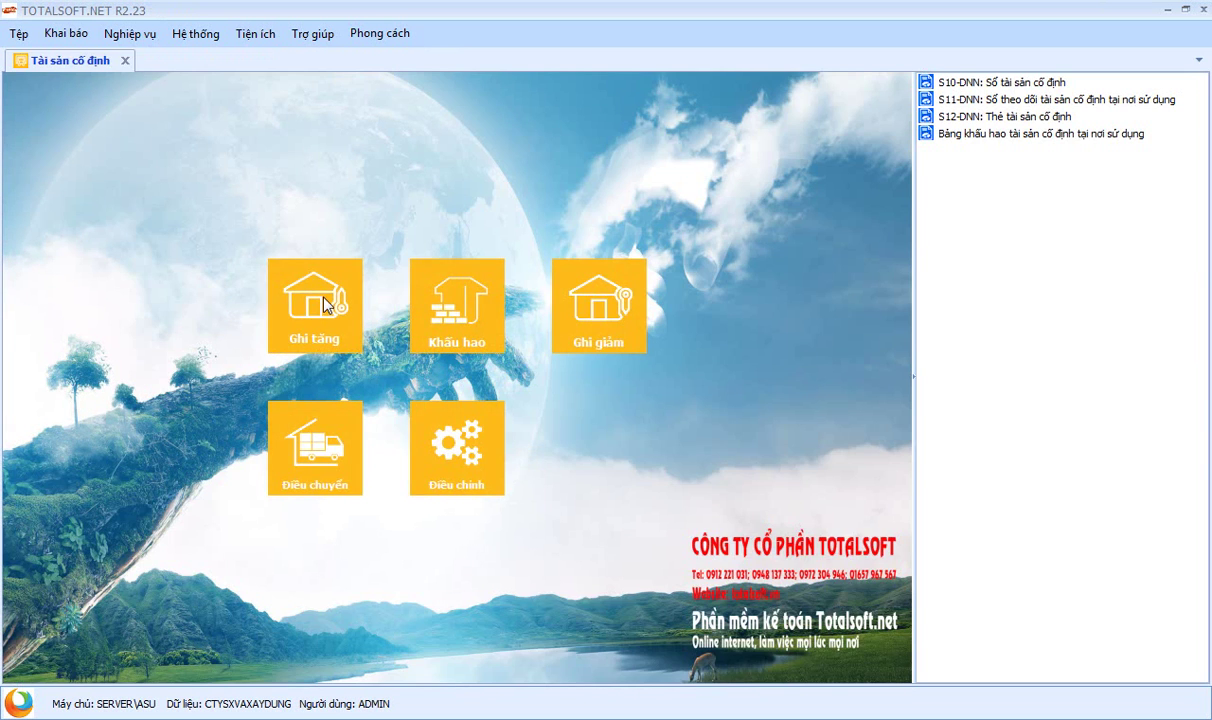
left_click(325, 305)
right_click(238, 204)
left_click(278, 217)
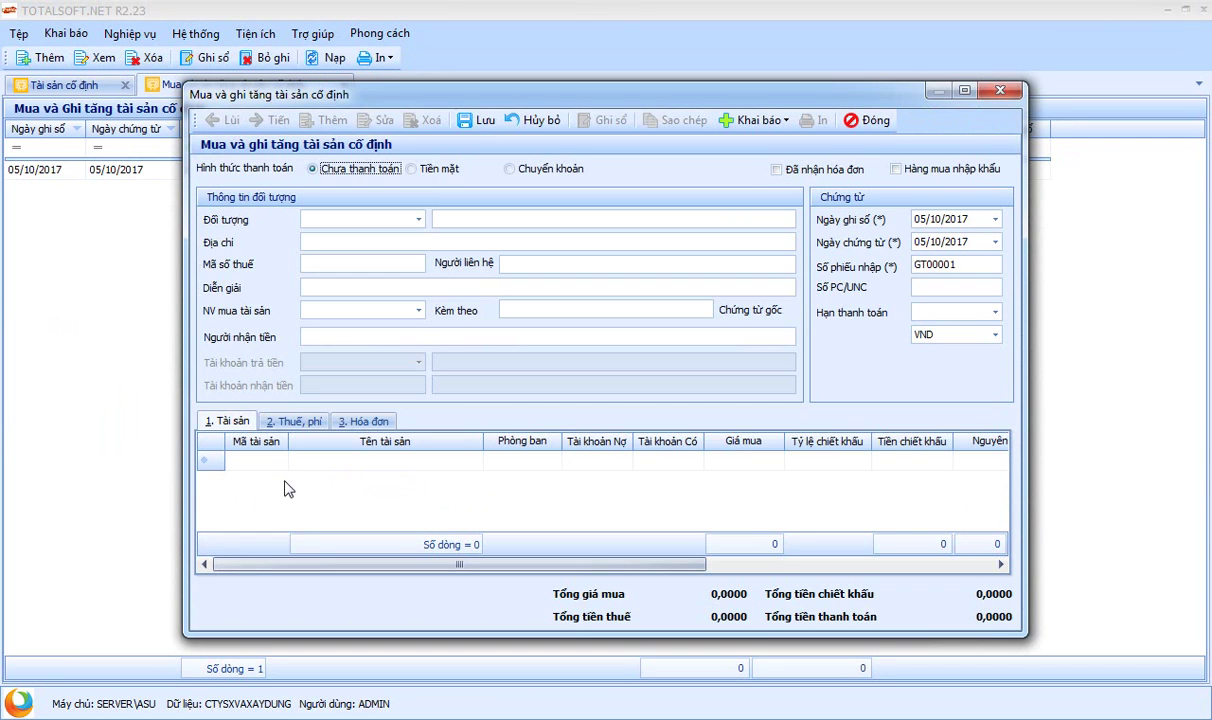
Step: Examine the asset, tax and fee, and invoice sections of the blank fixed asset purchase voucher
left_click(256, 461)
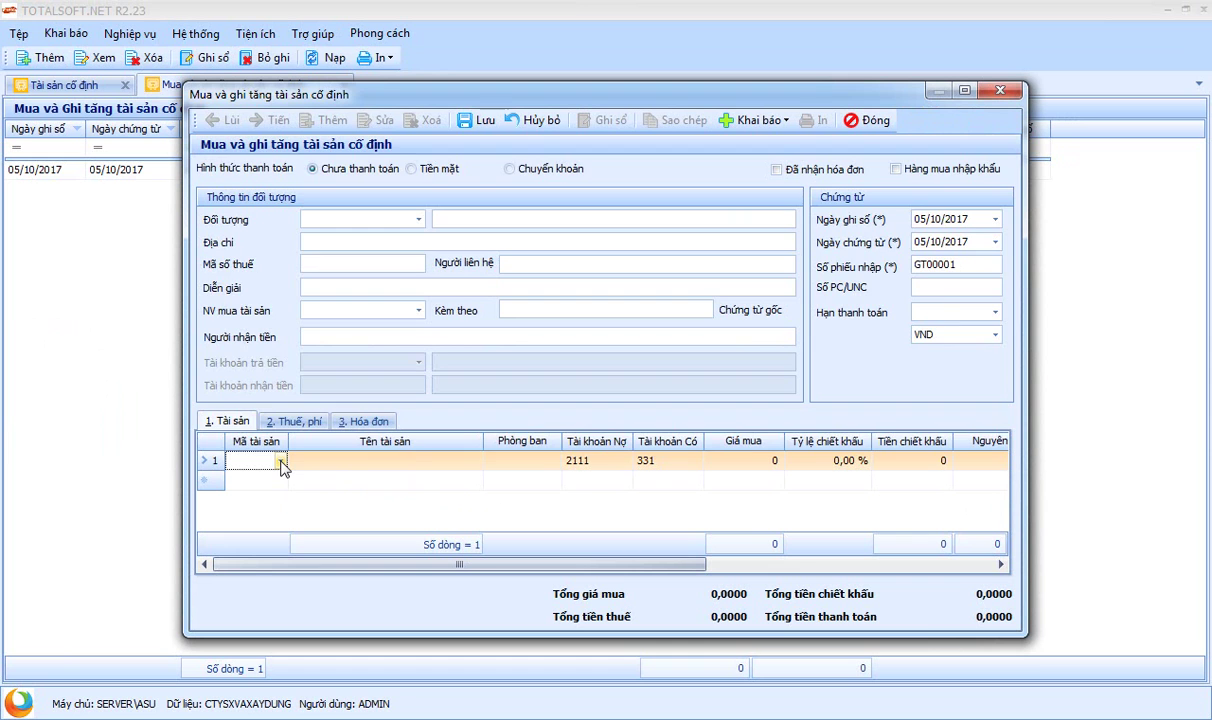
left_click(281, 461)
left_click(200, 316)
left_click(296, 422)
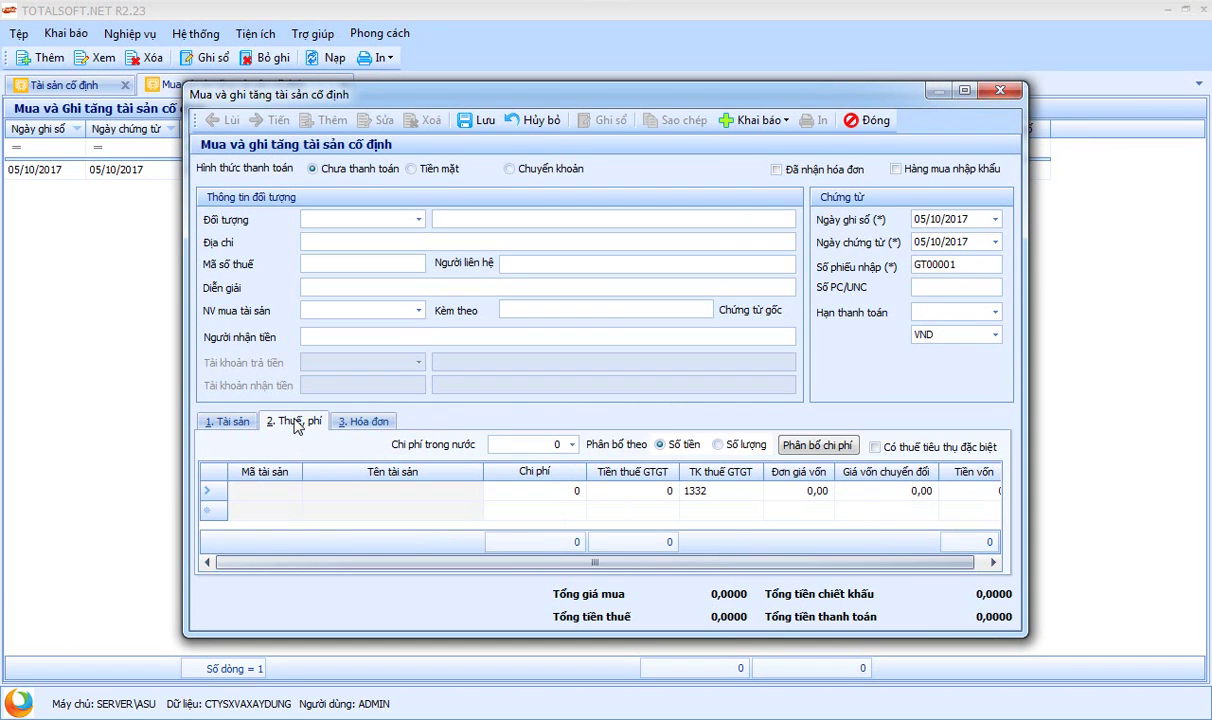
left_click(497, 446)
left_click(366, 421)
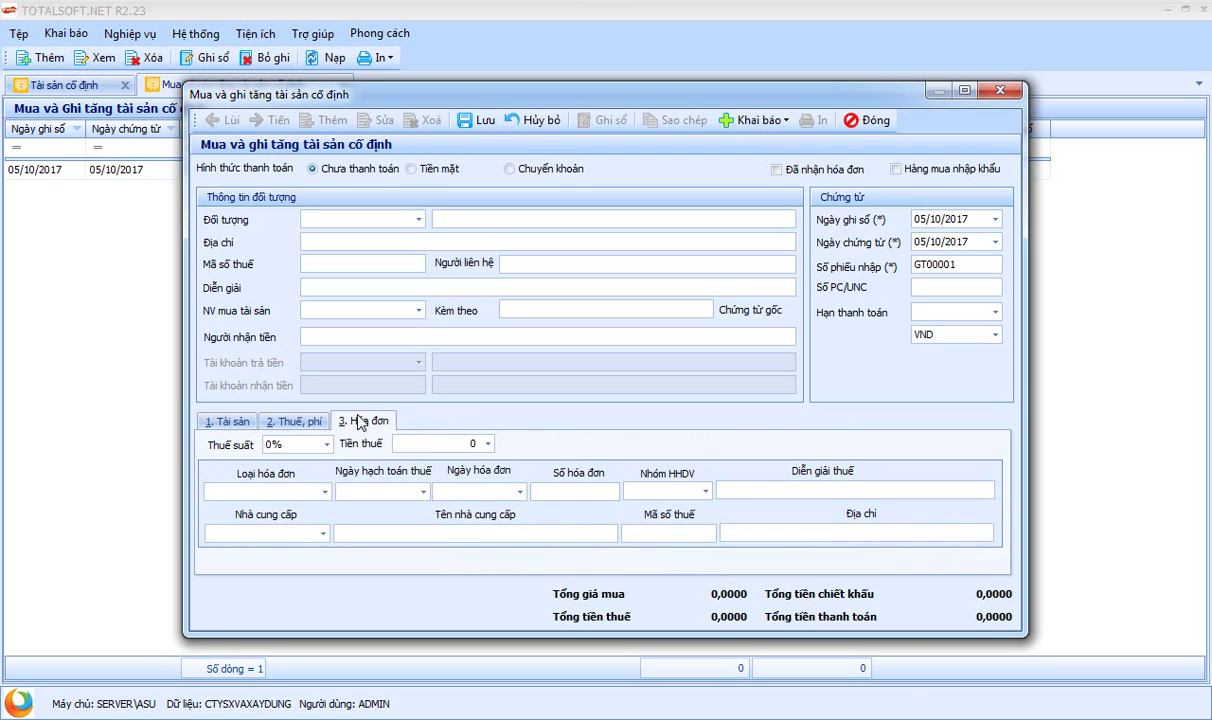
left_click(227, 421)
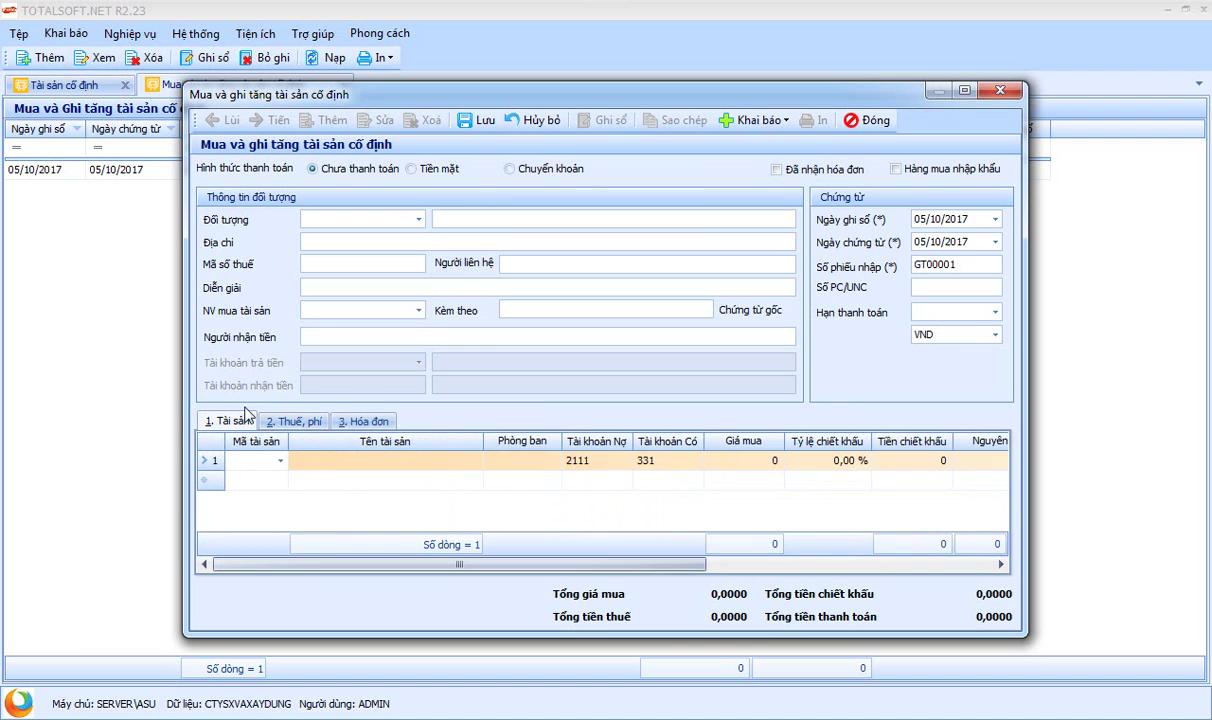
Step: Discard the unsaved "Mua và ghi tăng tài sản cố định" voucher and close its list and the Tài sản cố định module
left_click(866, 121)
left_click(626, 433)
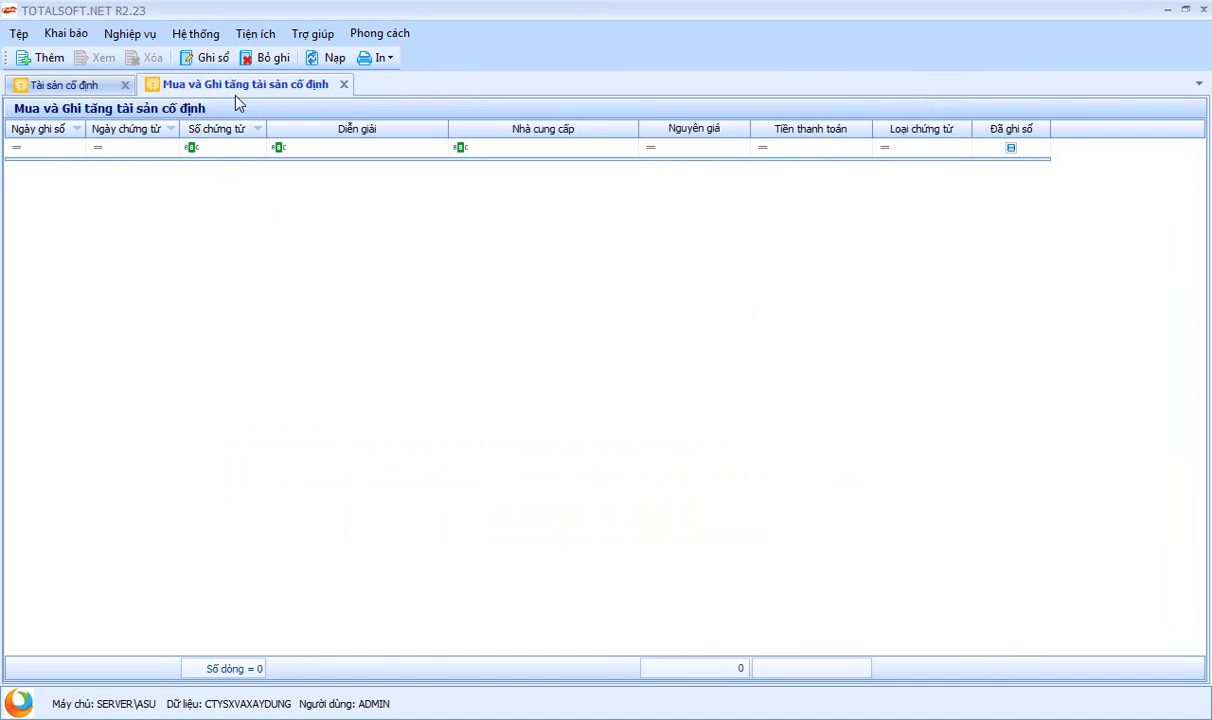
left_click(343, 84)
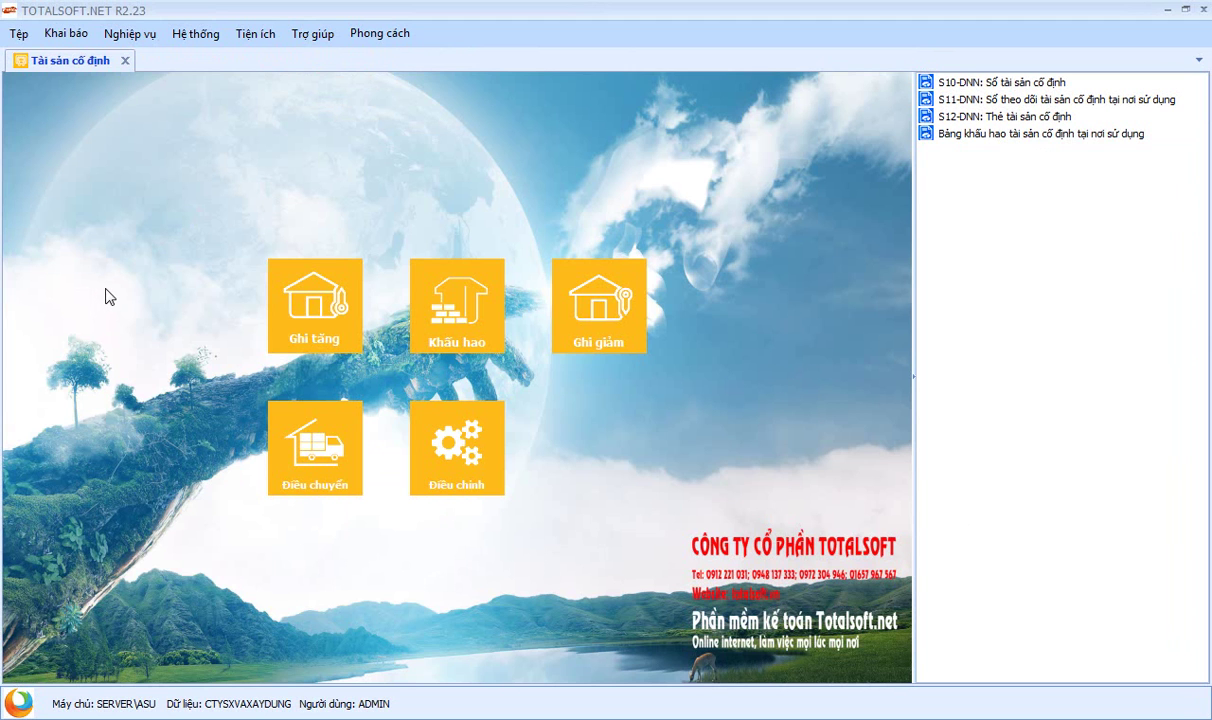
left_click(125, 60)
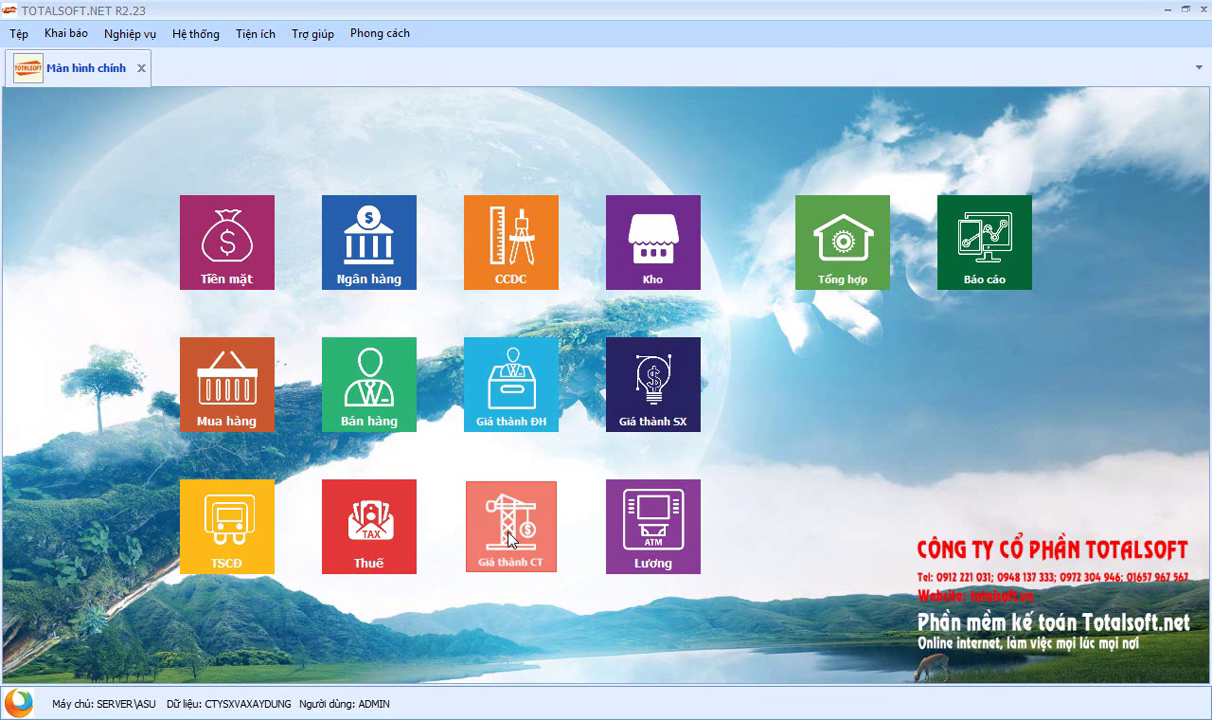
Step: Look over the Giá thành công trình module's functions and reports, and return to the main screen
left_click(480, 502)
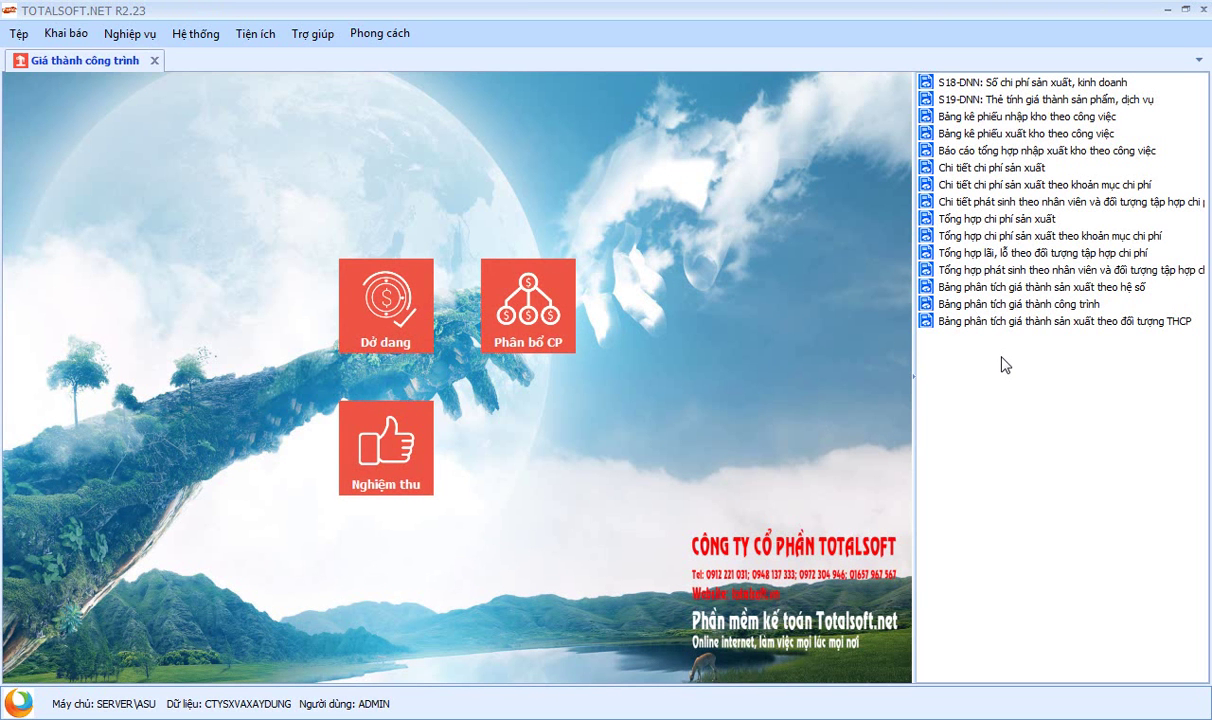
left_click(154, 60)
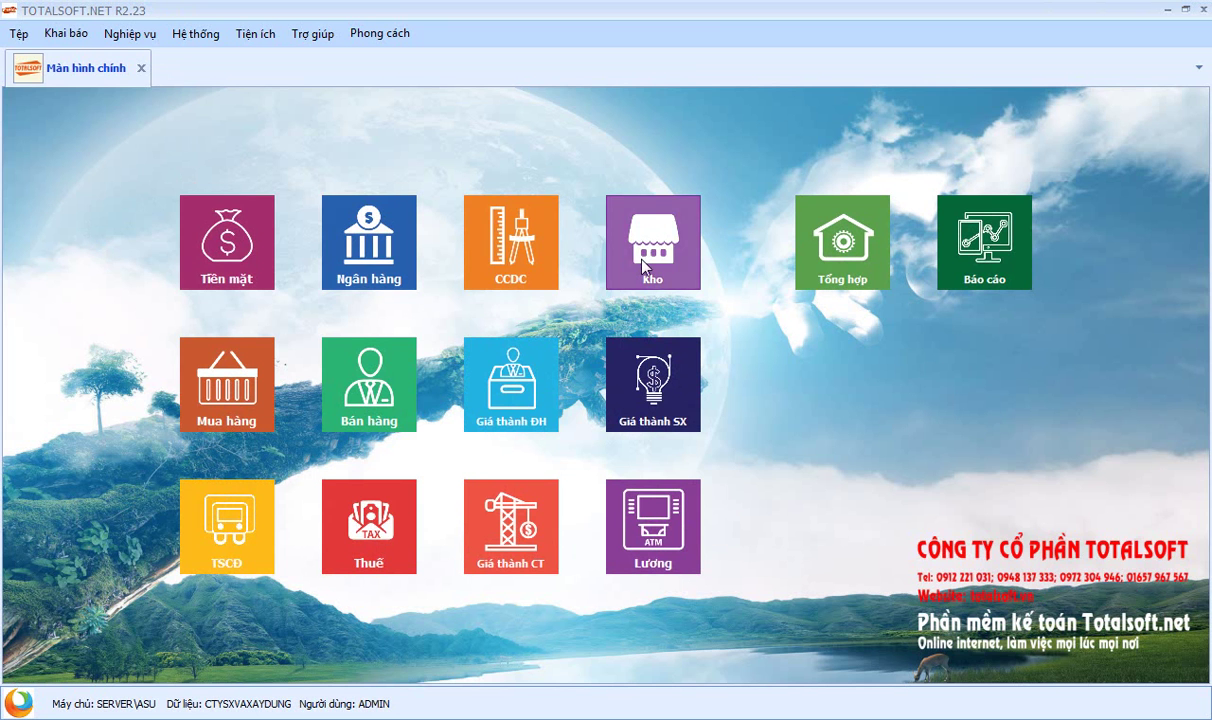
Step: Create a new Xuất kho voucher in the Kho module and choose the third listed employee as its Đối tượng
left_click(612, 245)
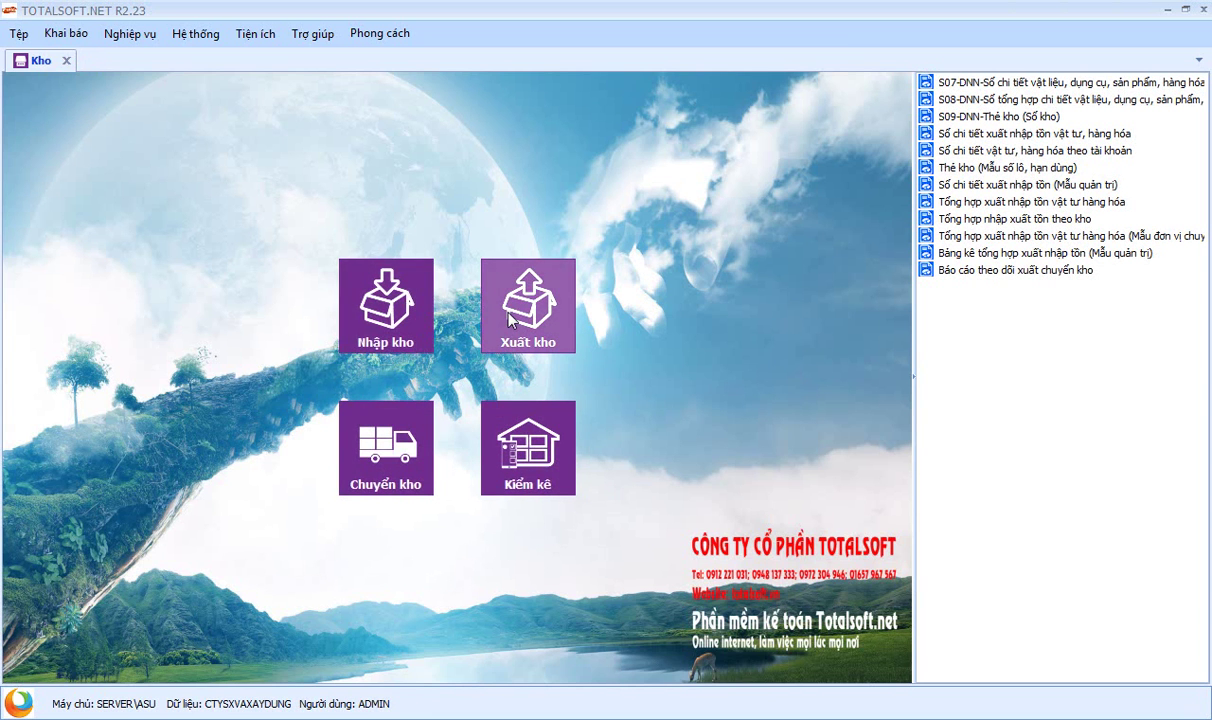
left_click(510, 318)
right_click(348, 242)
left_click(385, 254)
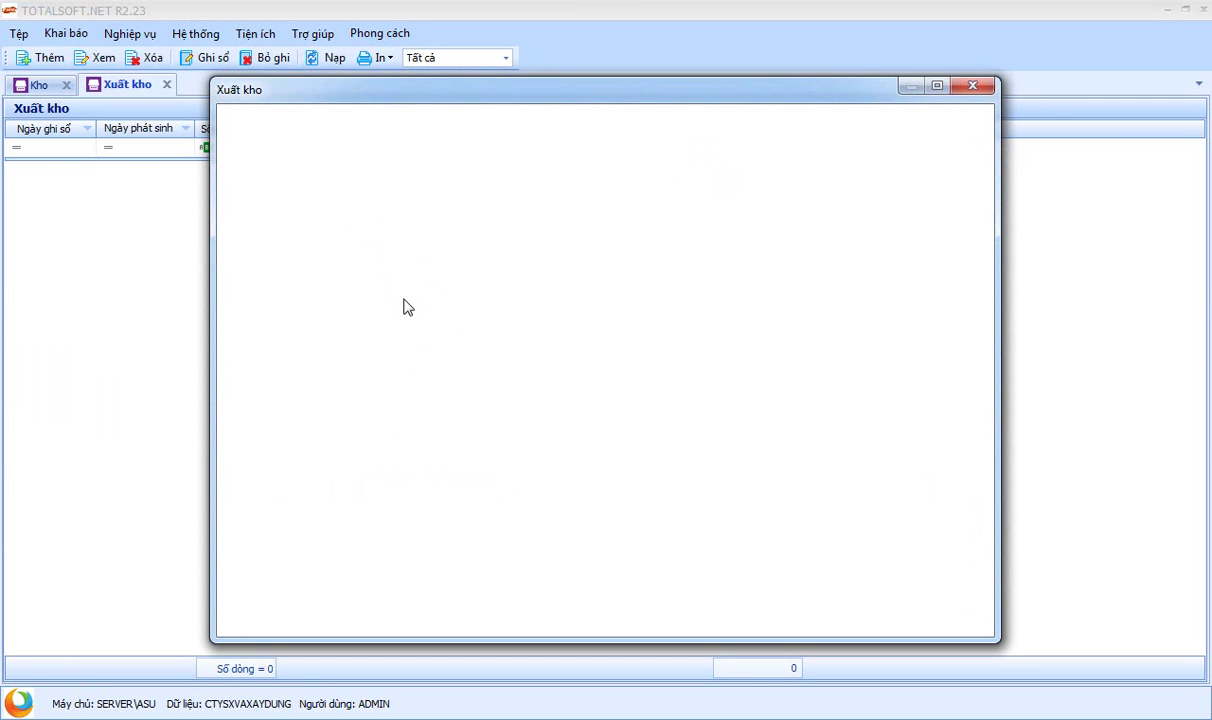
left_click(400, 180)
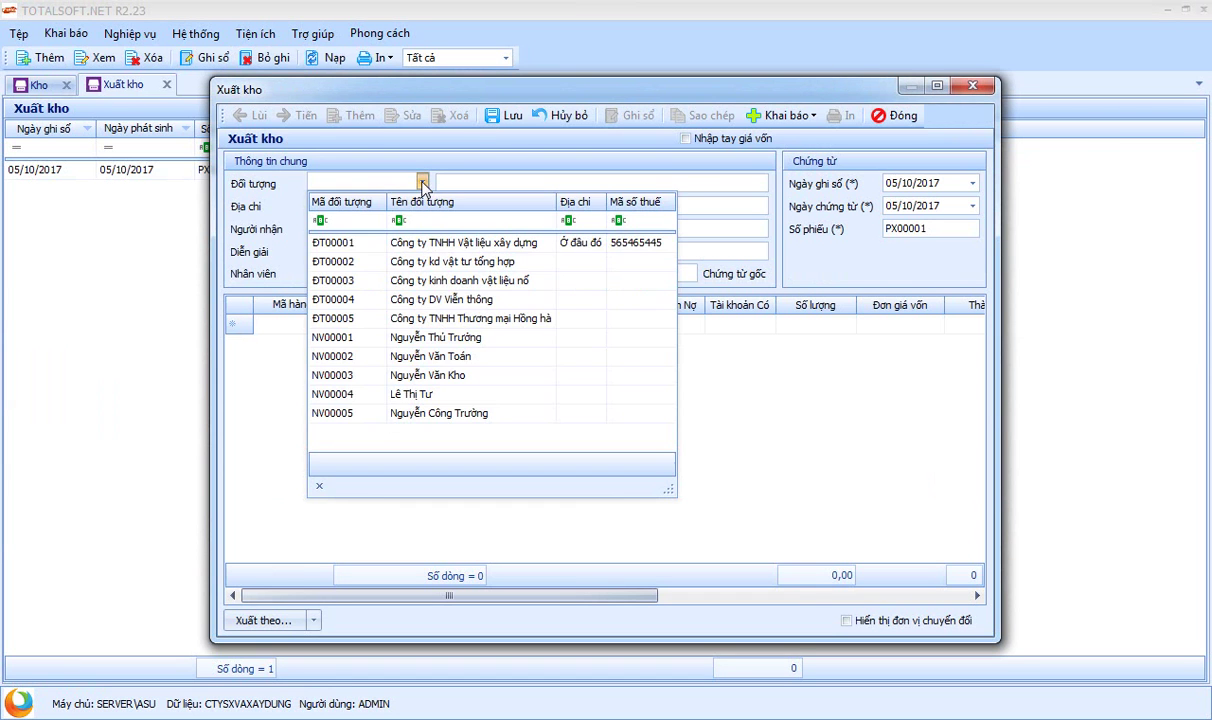
left_click(452, 374)
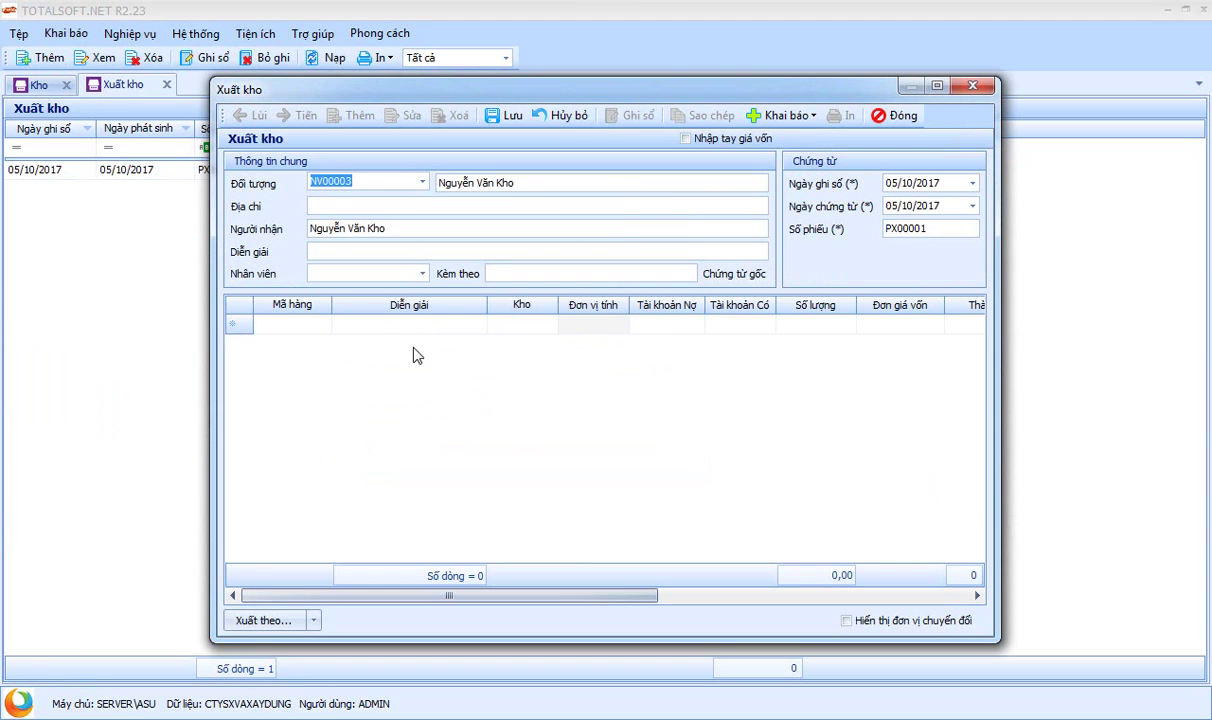
Step: Choose to issue stock from goods receipts and load the receipt lines for Tháng 1
left_click(313, 620)
left_click(312, 690)
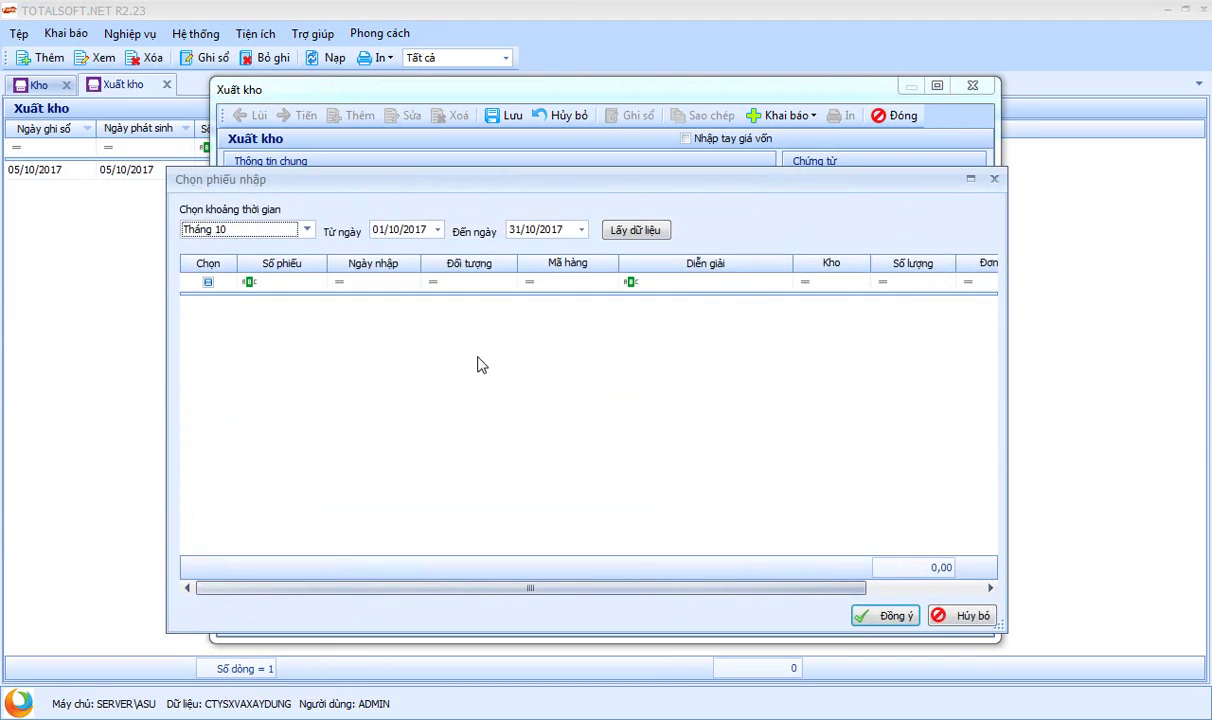
left_click(306, 229)
scroll(273, 279, "up", 3)
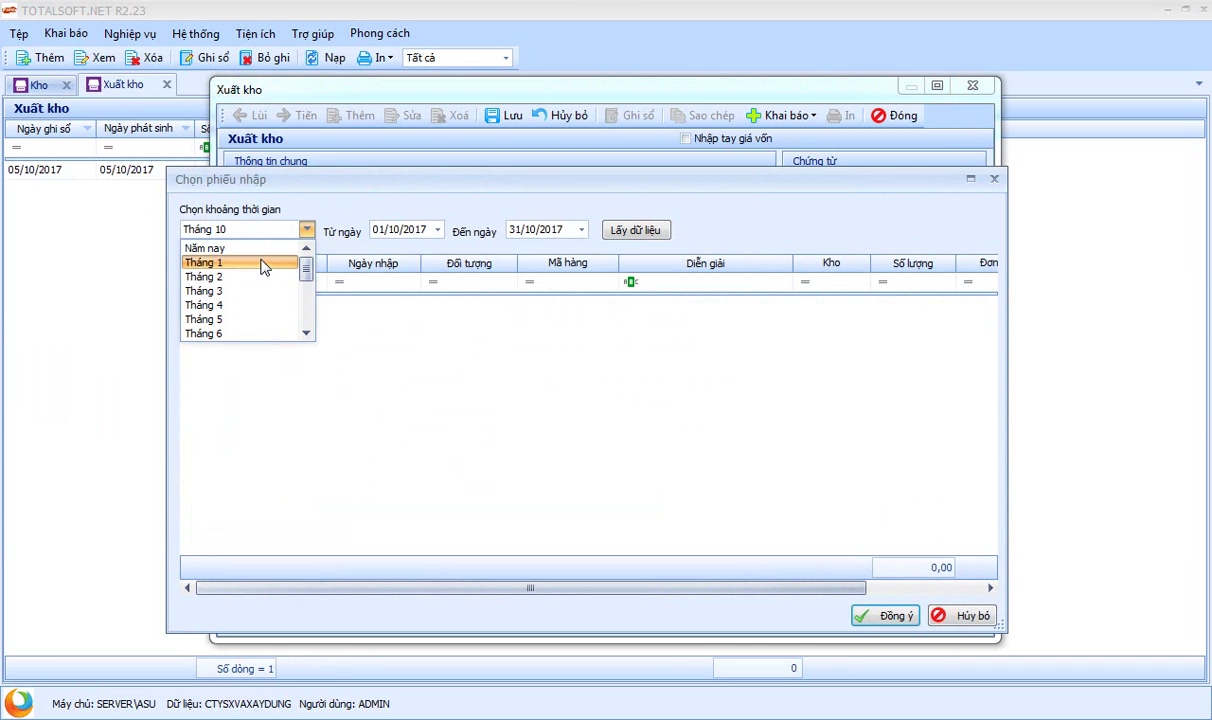
left_click(262, 263)
left_click(636, 231)
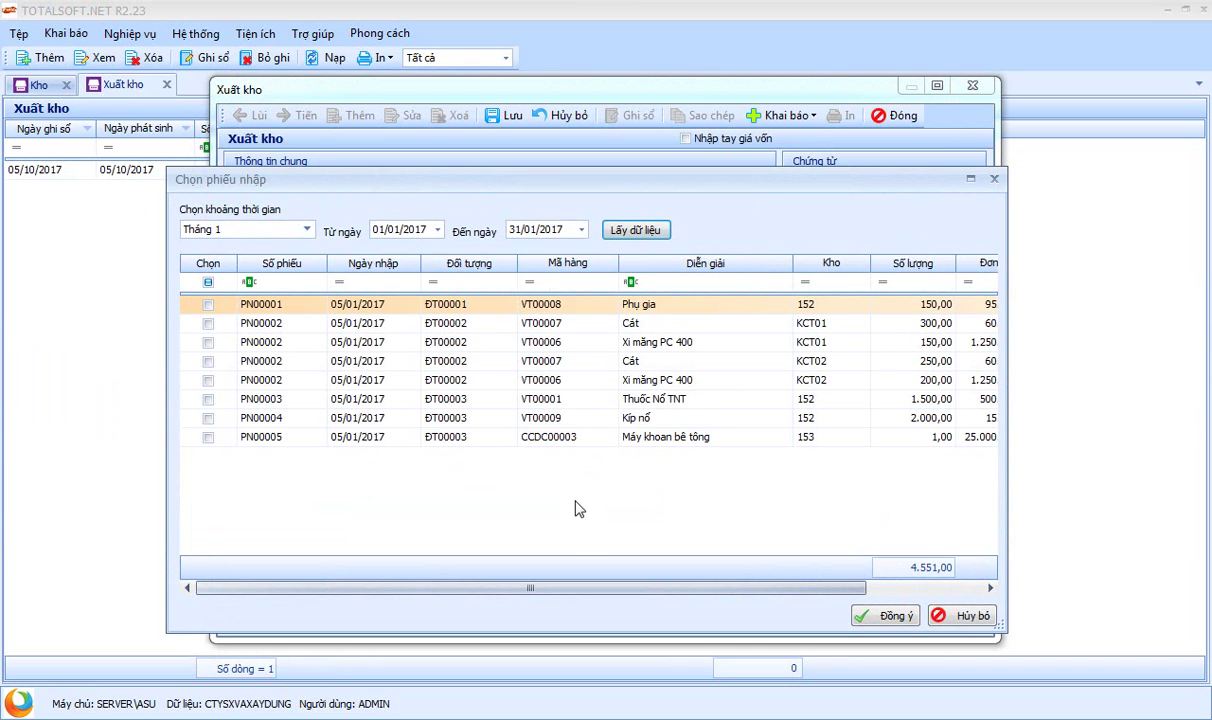
Step: Select the four PN00002 lines of Cát and Xi măng PC 400 for KCT01 and KCT02 and bring them into the voucher
left_click(638, 325)
left_click_drag(720, 588, 533, 568)
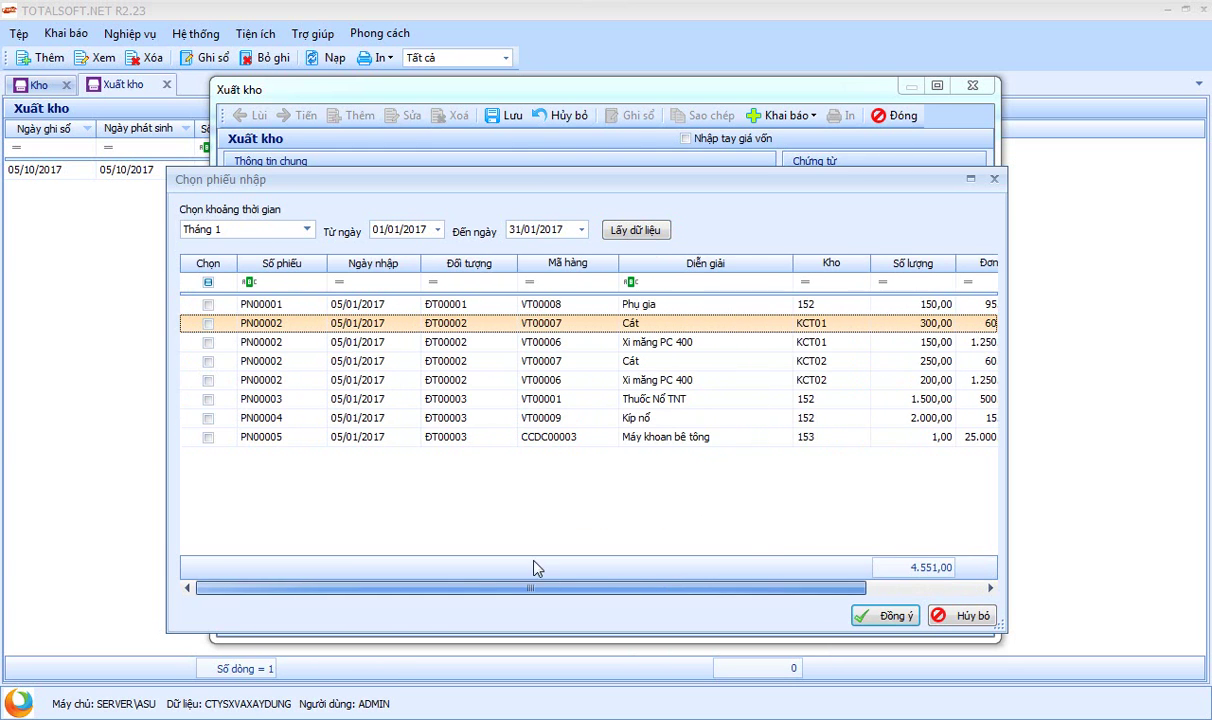
left_click(770, 343)
left_click(812, 382)
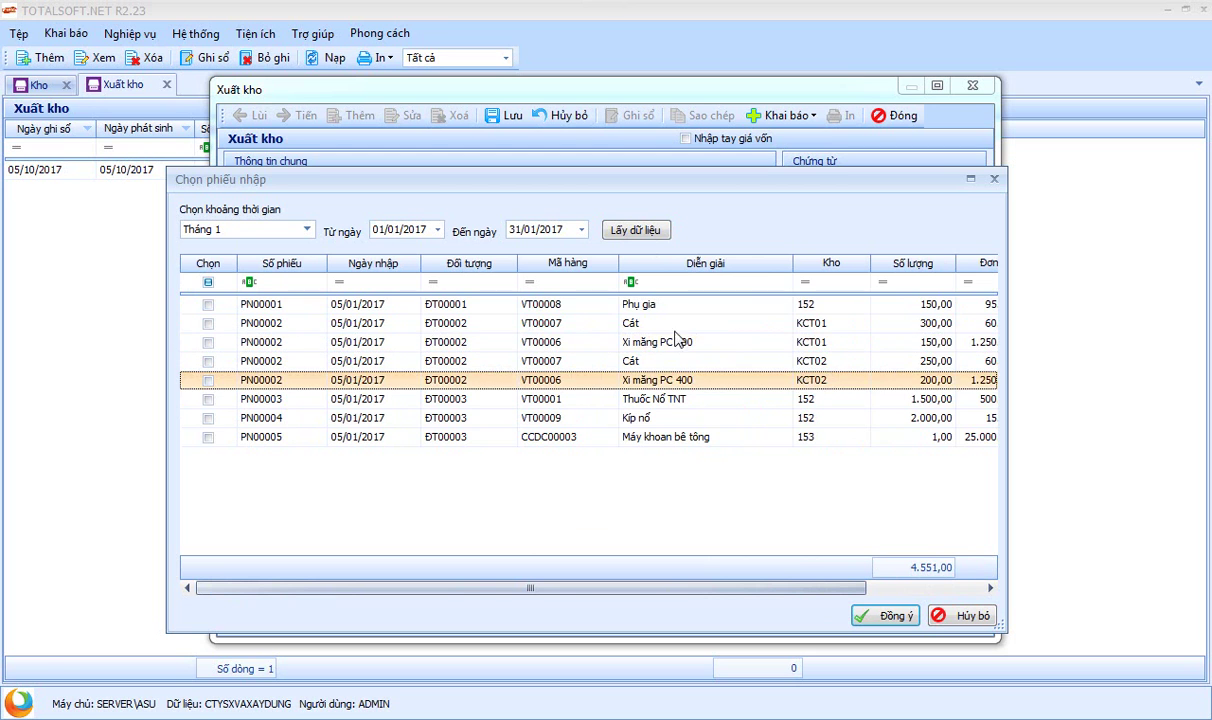
left_click(208, 323)
left_click(208, 361)
left_click(208, 342)
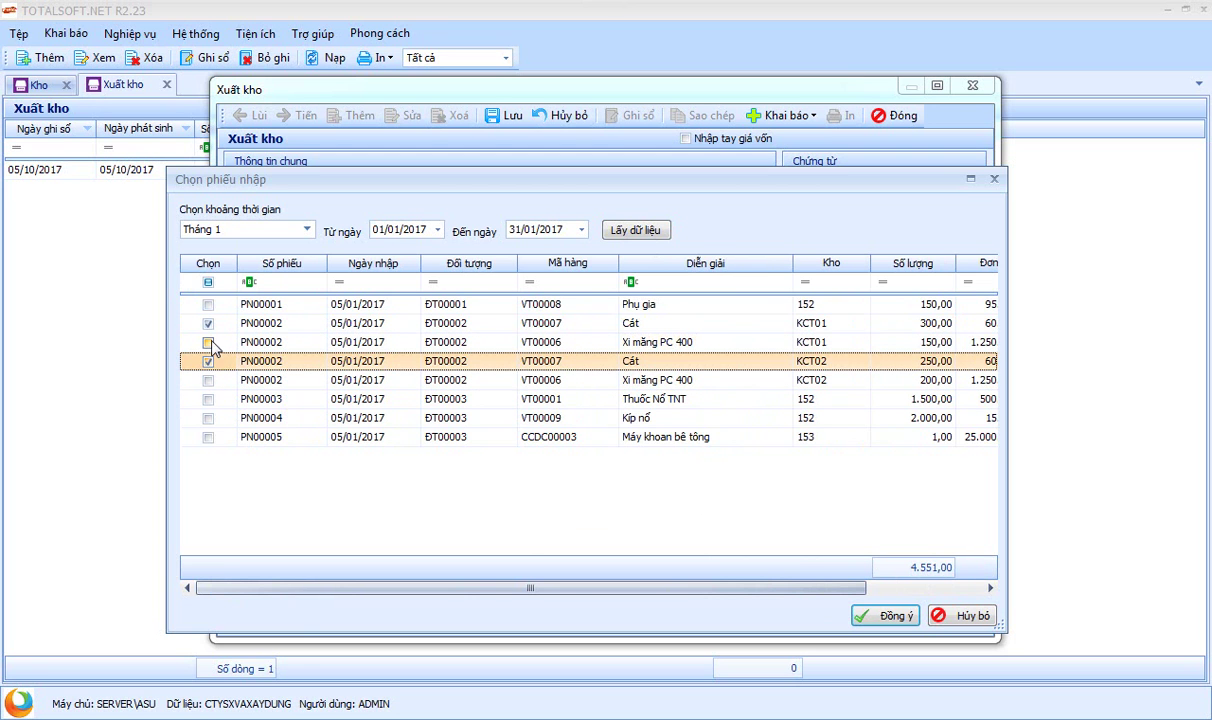
left_click(208, 380)
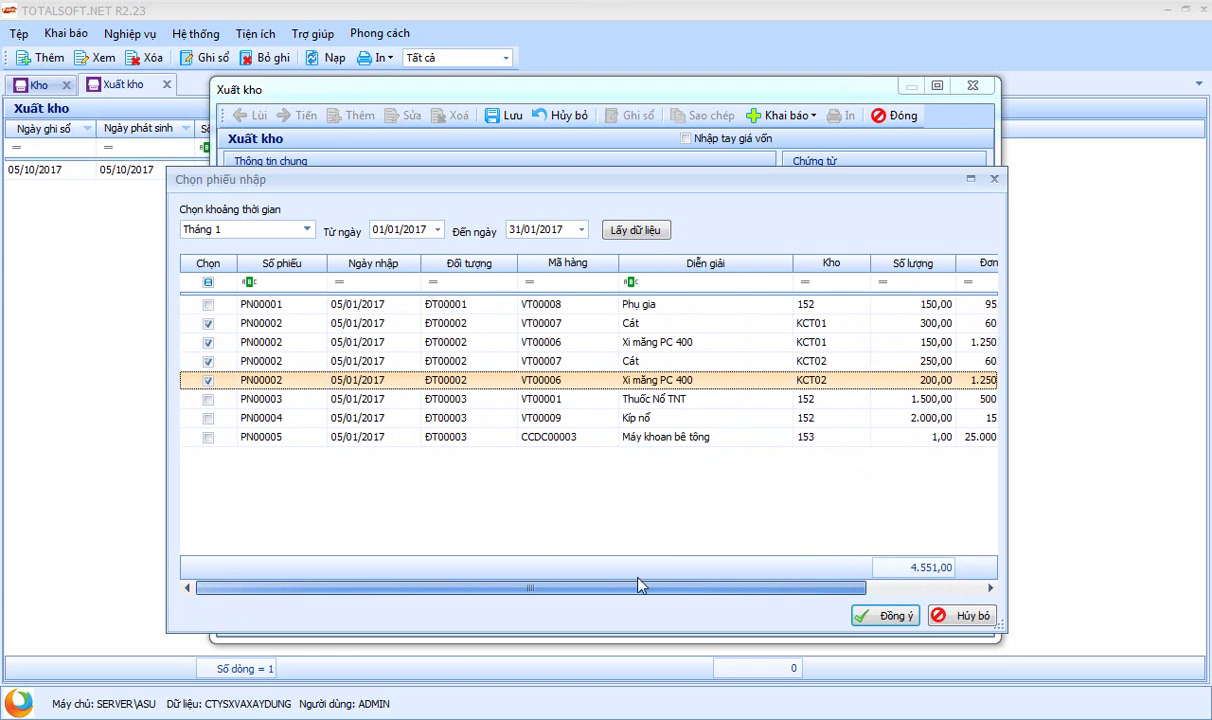
left_click_drag(640, 585, 645, 586)
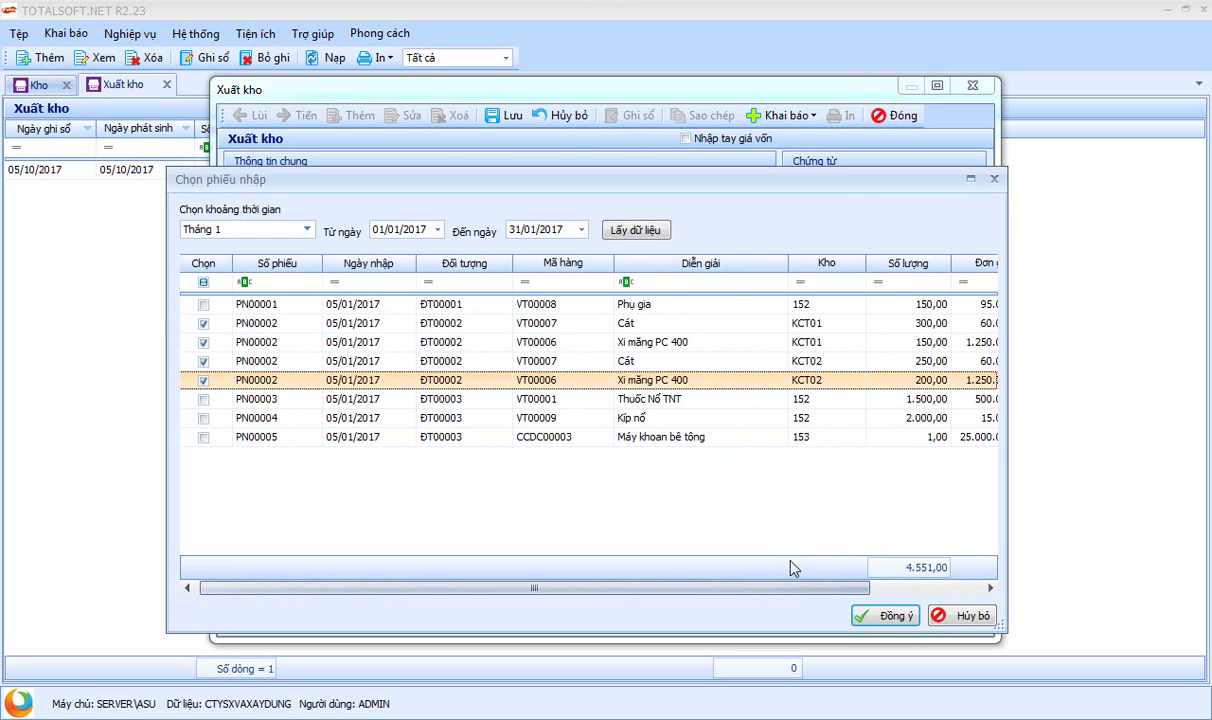
left_click(892, 616)
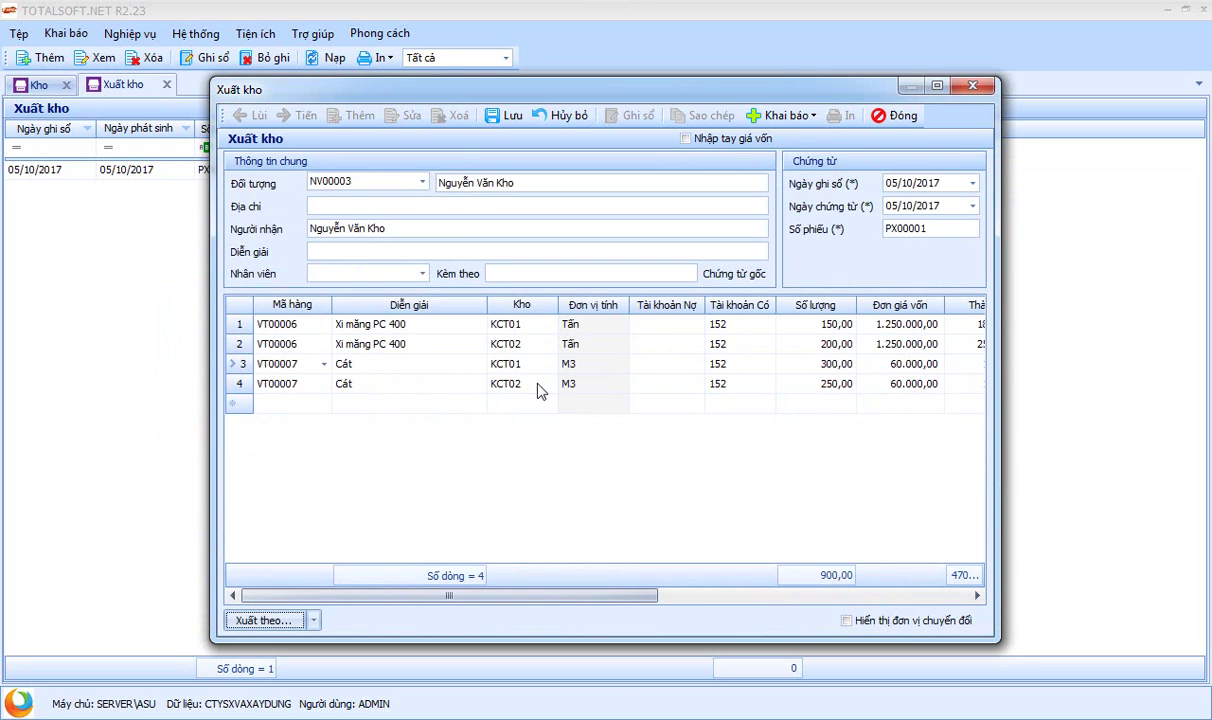
Step: Enter "Xuất kho NVL thi công công trình" as the voucher's Diễn giải
mouse_move(465, 597)
left_mouse_down()
mouse_move(835, 601)
mouse_move(441, 598)
left_mouse_up()
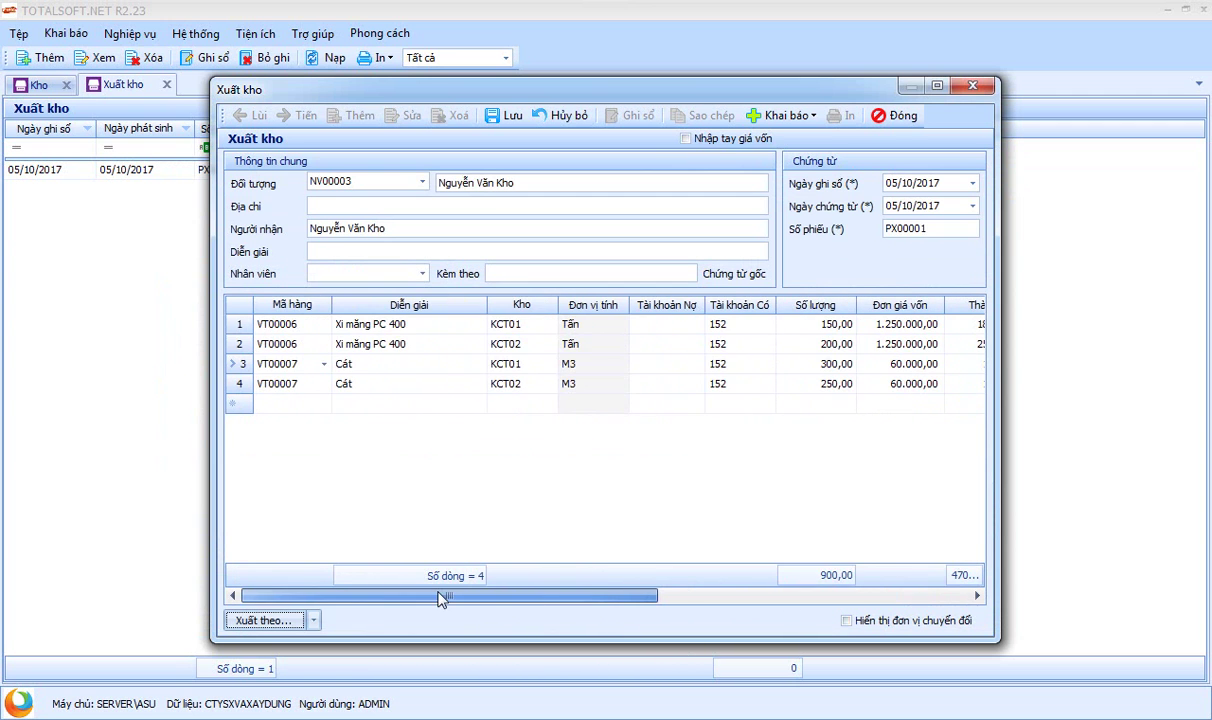
left_click(402, 250)
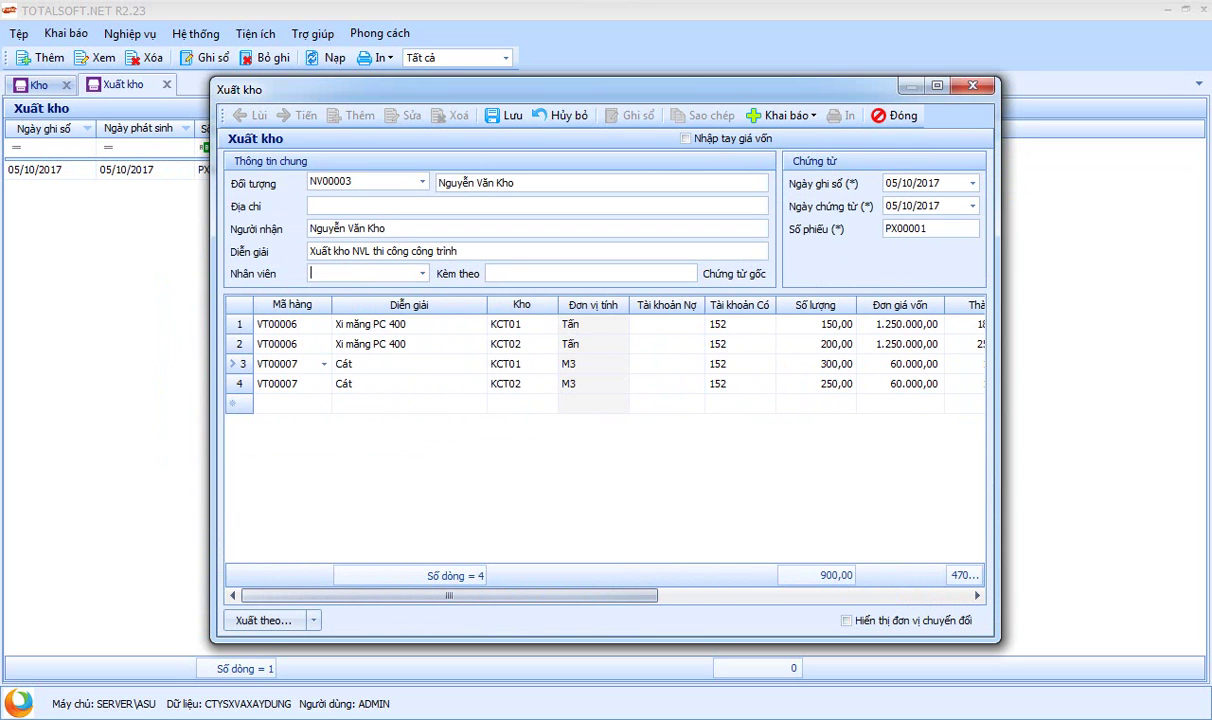
key("Tab")
Step: Set Ngày ghi sổ and Ngày chứng từ to 08/01/2017 and save the voucher
left_click_drag(540, 595, 846, 596)
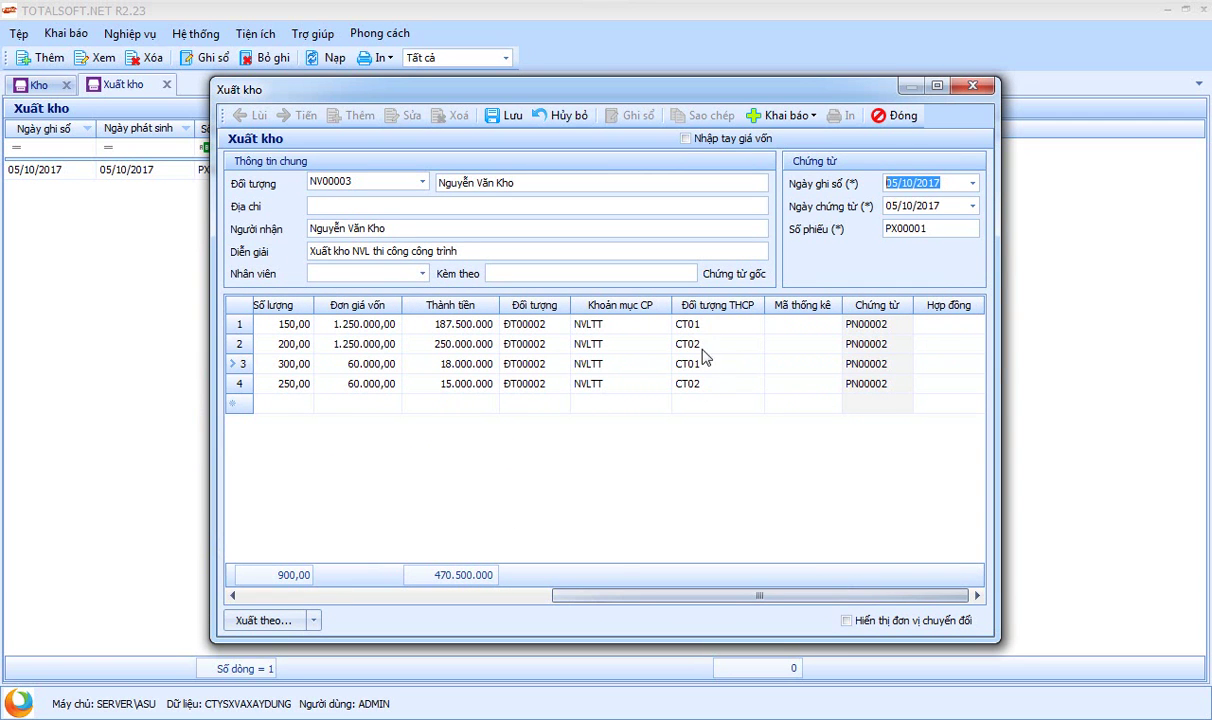
left_click_drag(690, 595, 445, 585)
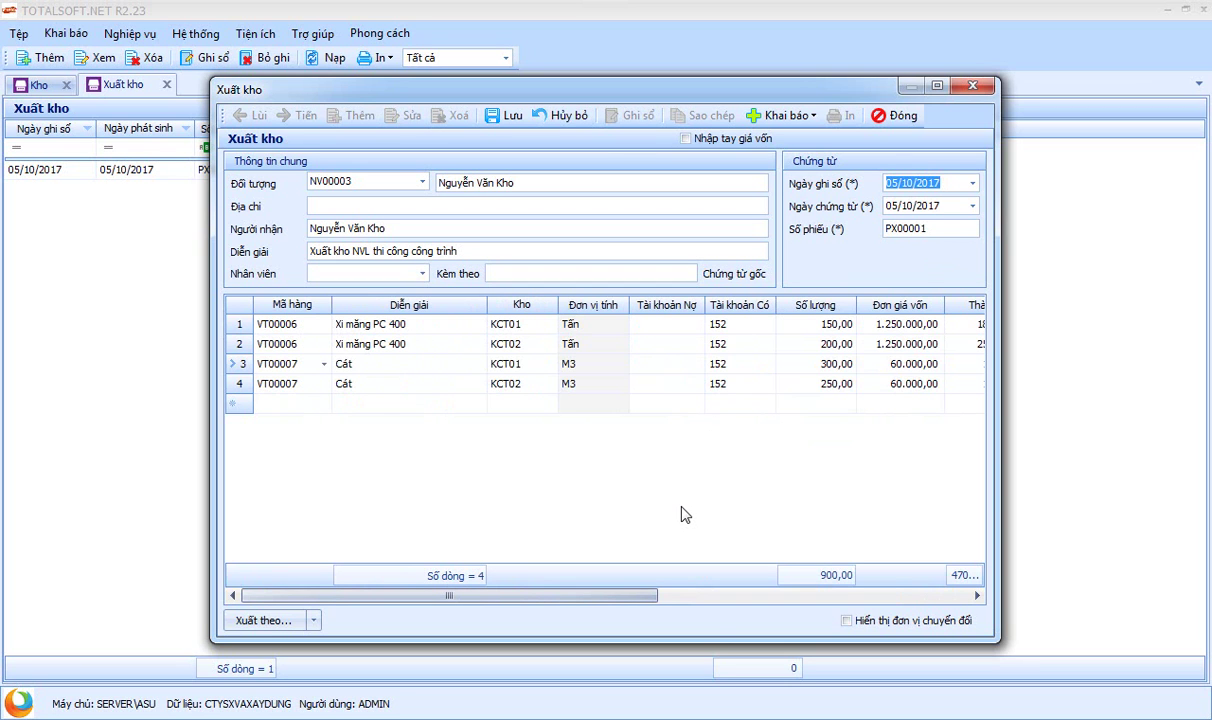
type("08/01")
key("Tab")
key("Tab")
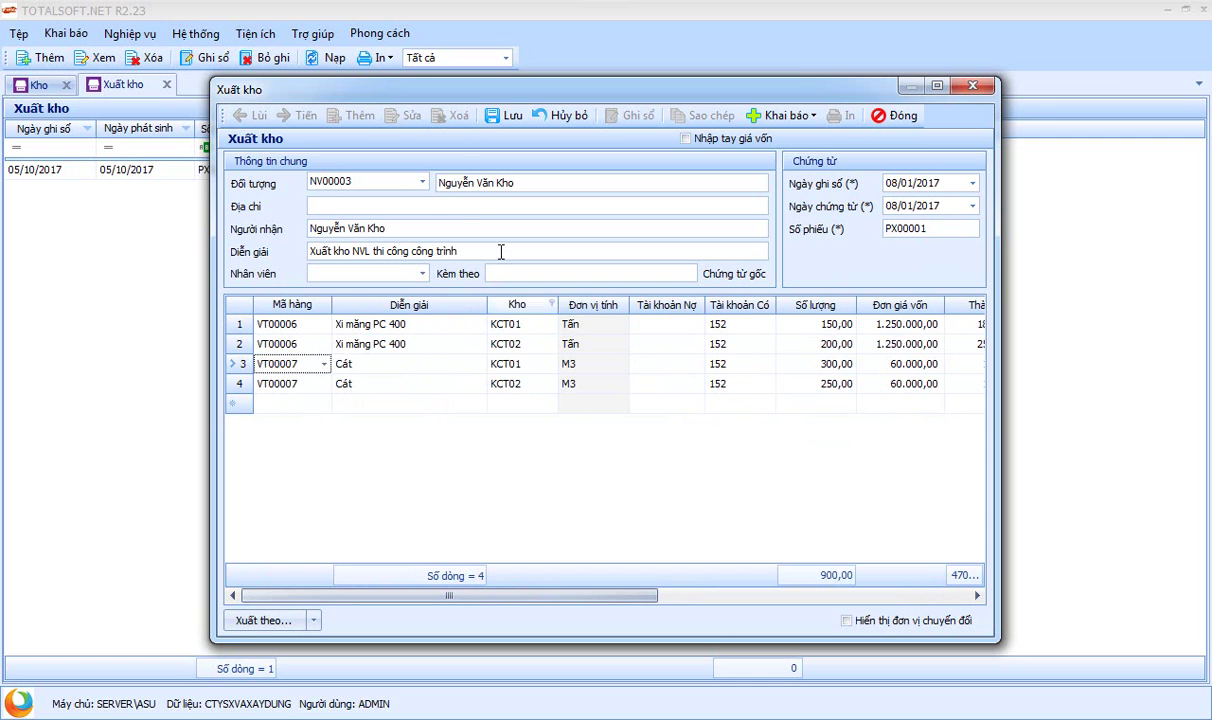
left_click(495, 117)
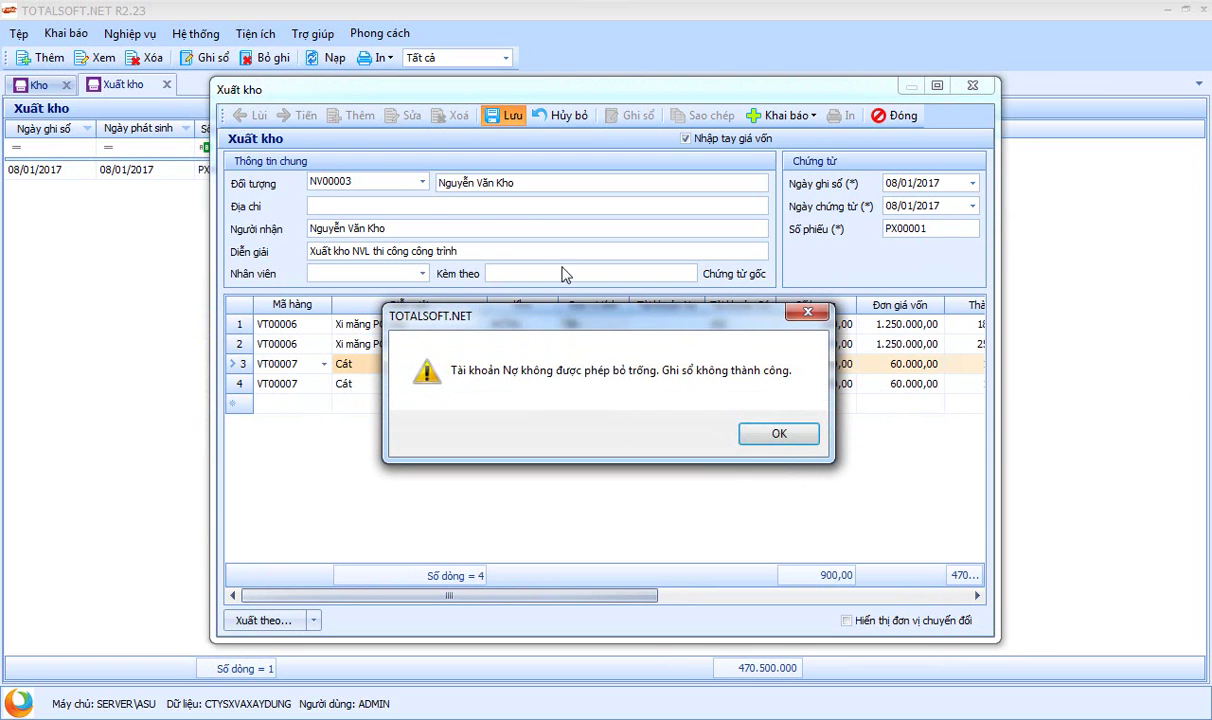
left_click(778, 436)
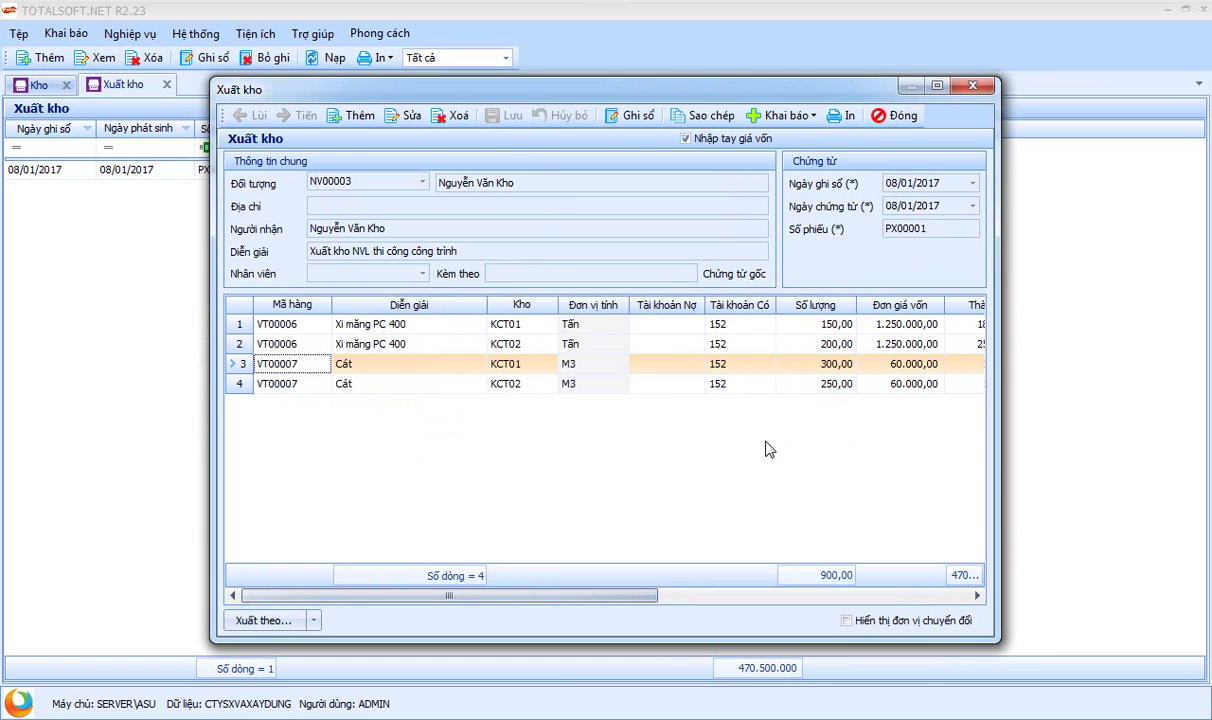
Step: Edit the voucher to set Tài khoản Nợ to 1542 on all four item lines, save it and close it
left_click(410, 117)
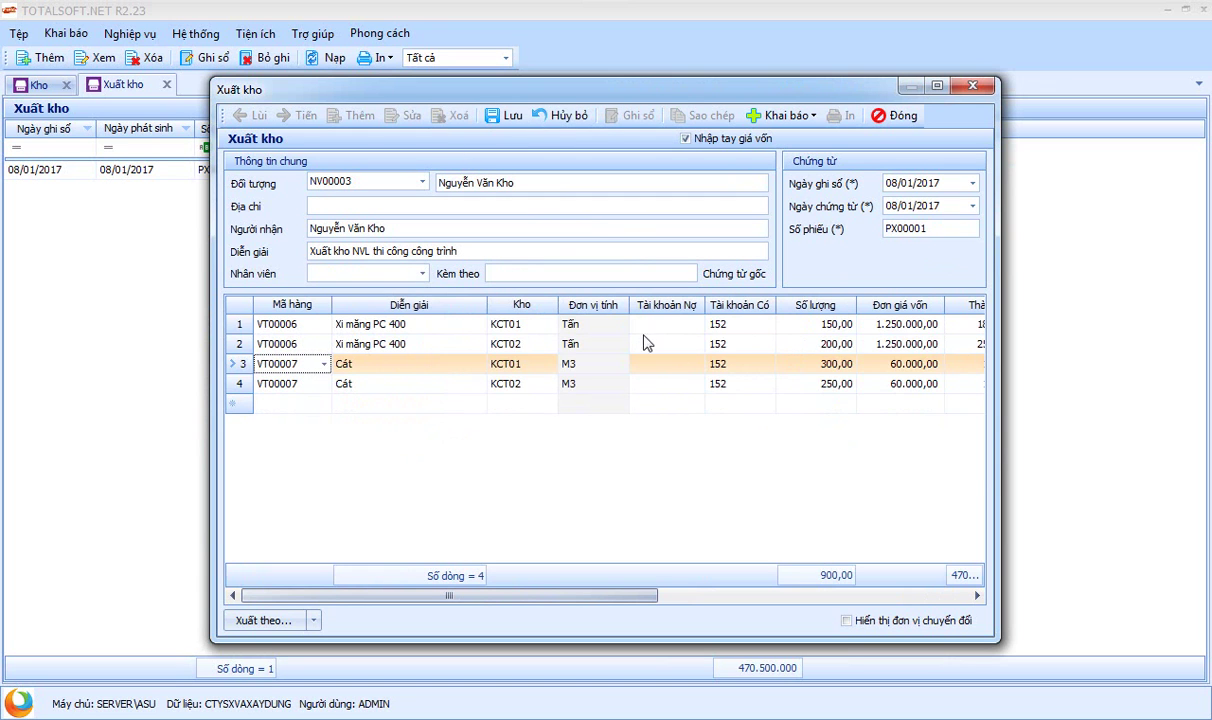
left_click(652, 324)
type("1542")
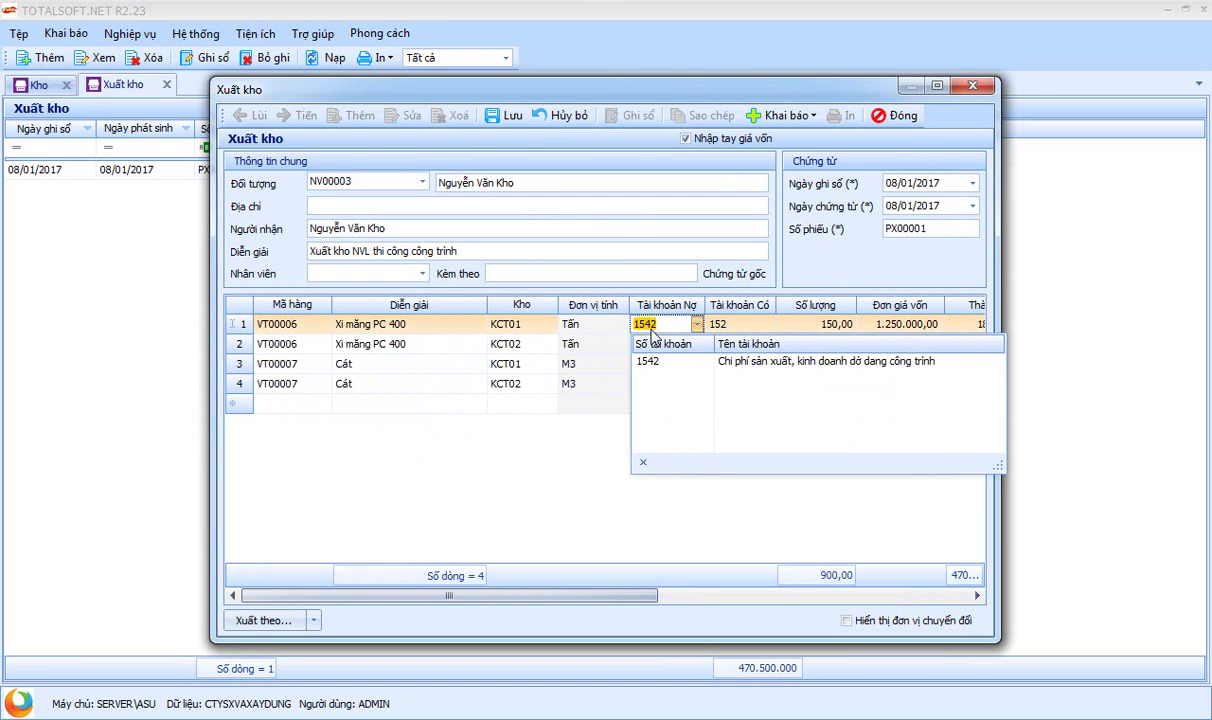
key("Return")
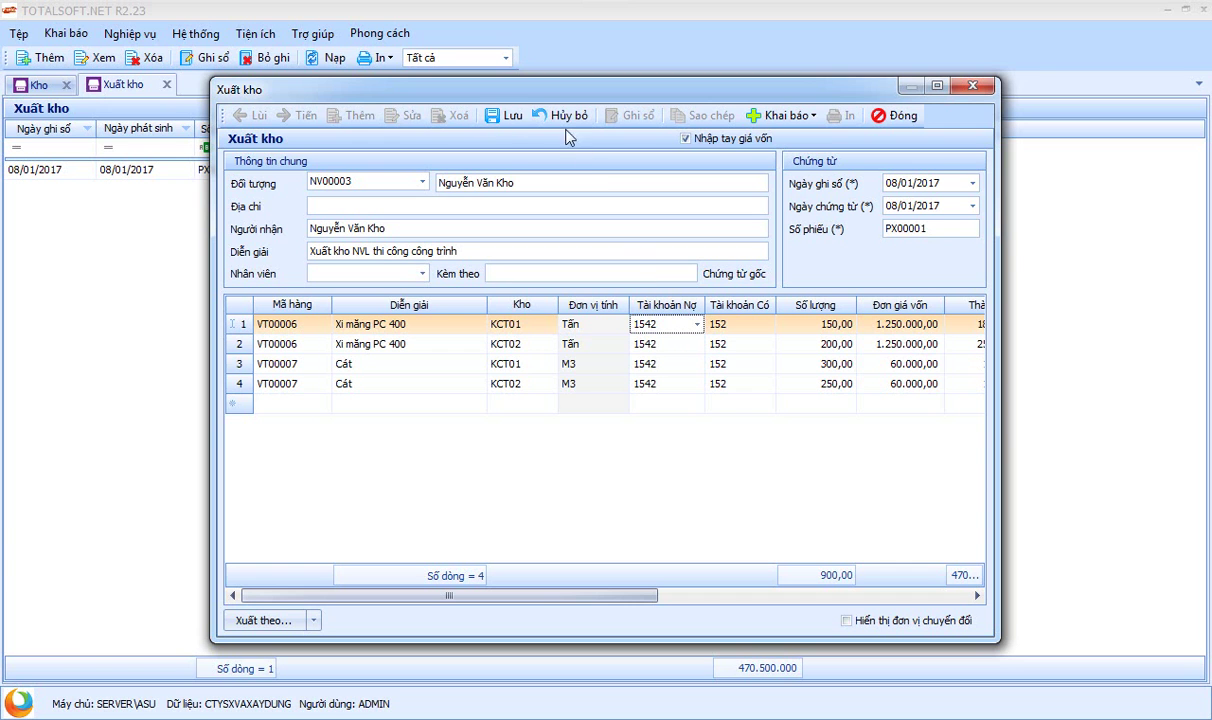
left_click(506, 116)
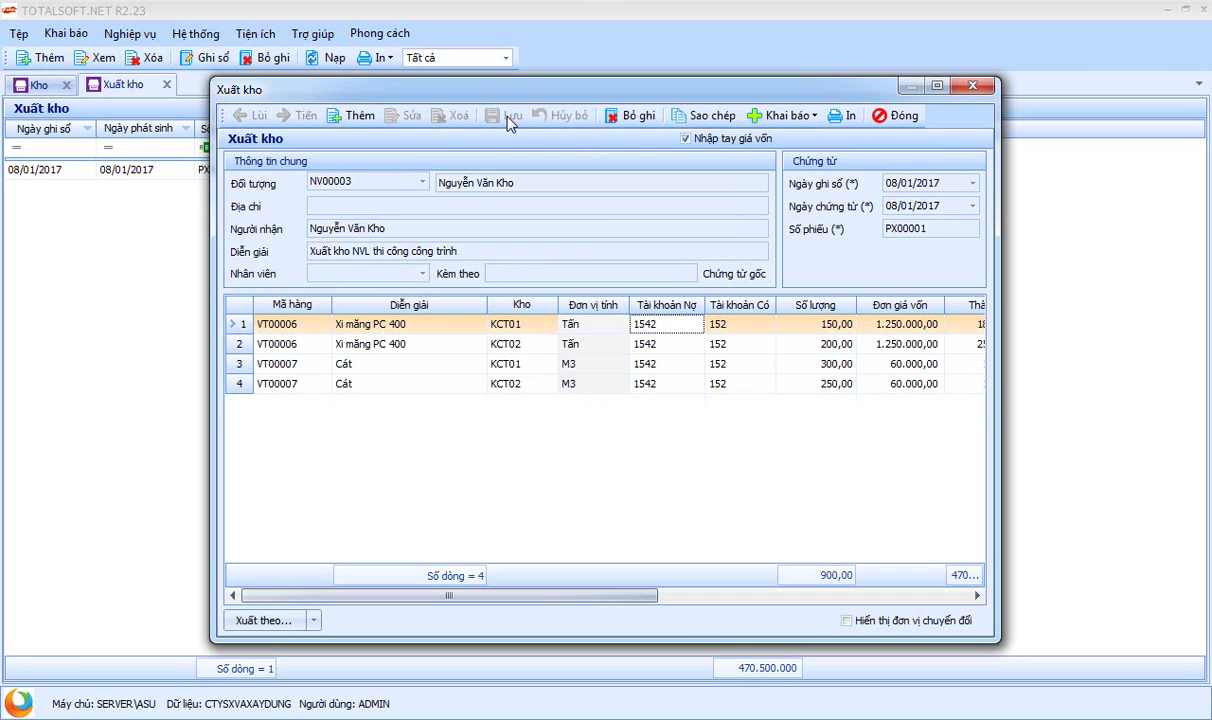
left_click(901, 116)
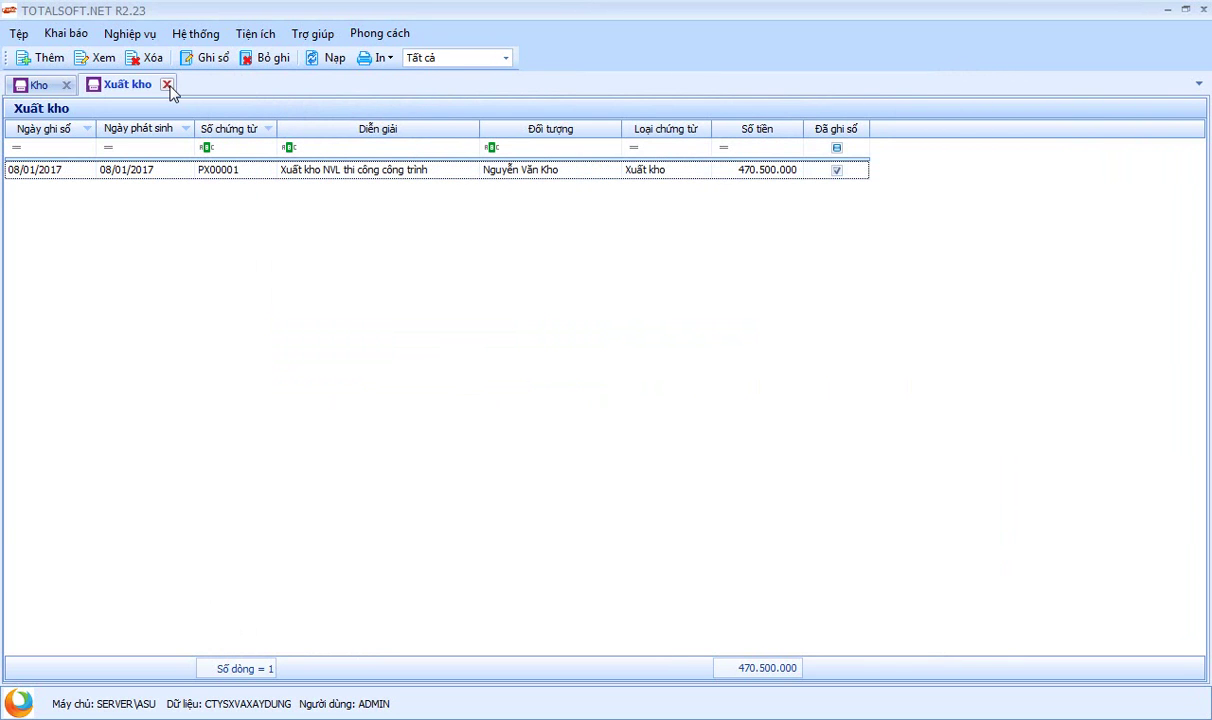
Step: Reopen the saved voucher PX00001 to review its item lines and accounts, and close it
double_click(250, 169)
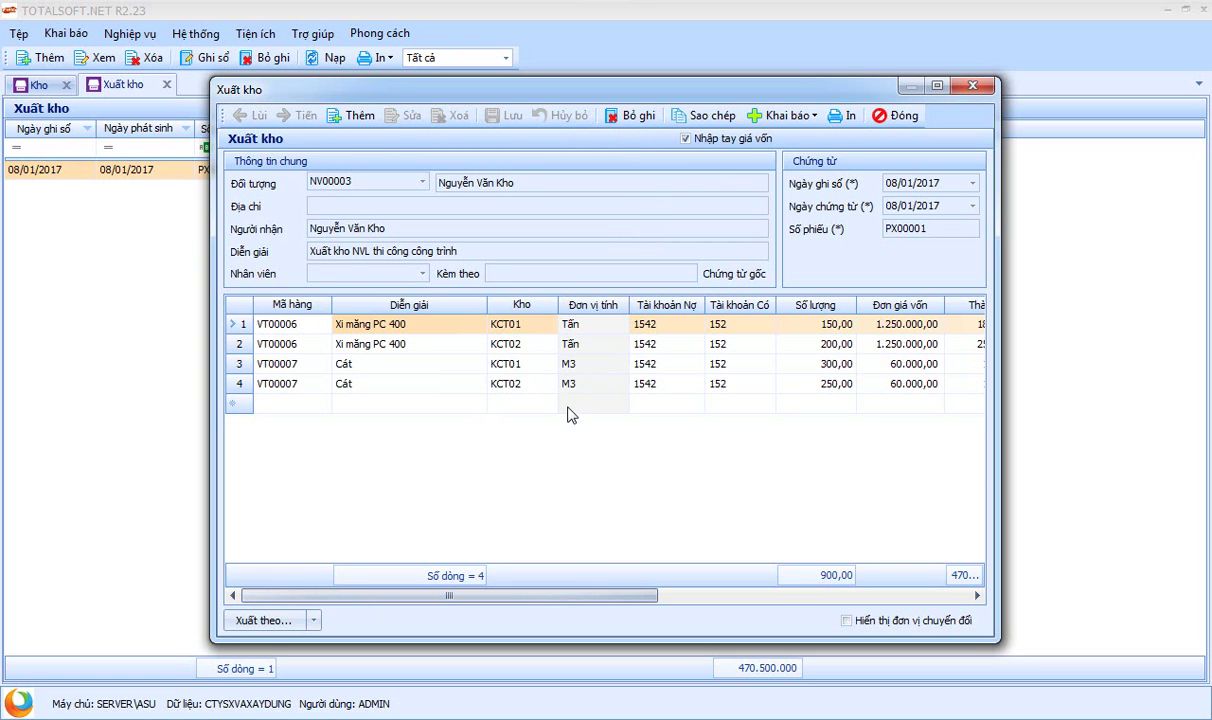
left_click(893, 116)
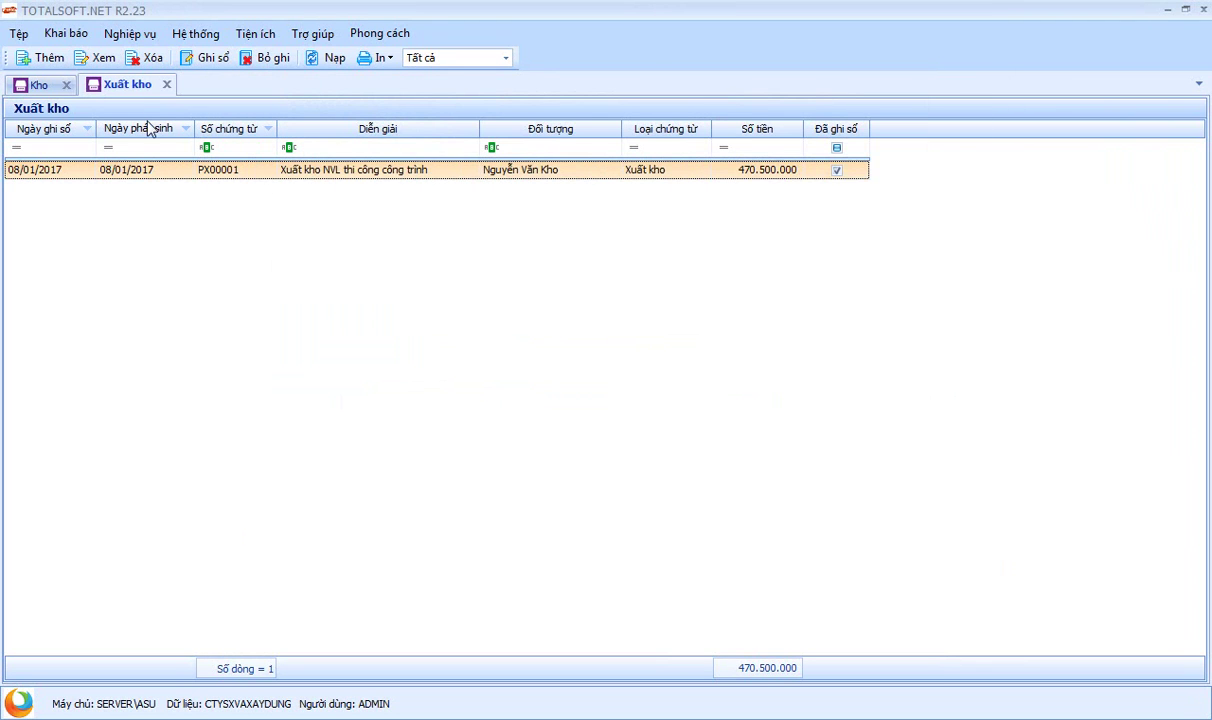
Step: Add a new Xuất kho voucher with the warehouse employee as Đối tượng and "Xuất phục vụ khai thác đá" as Diễn giải
right_click(232, 250)
left_click(277, 256)
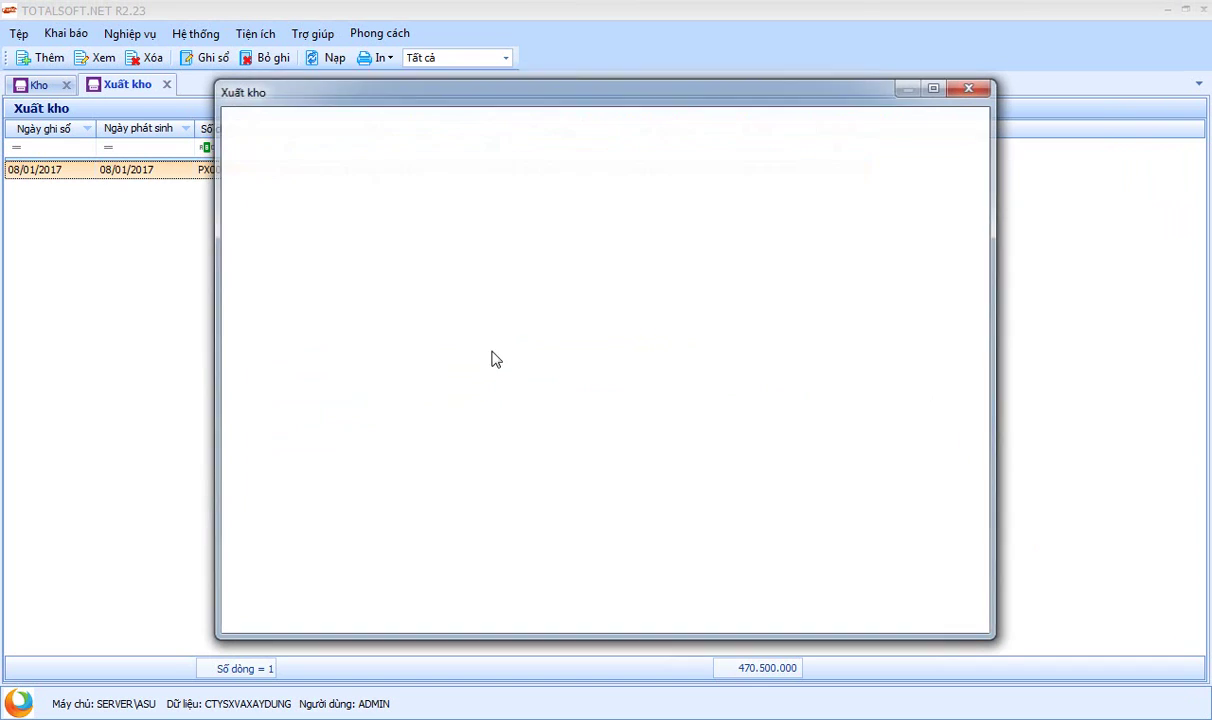
left_click(425, 184)
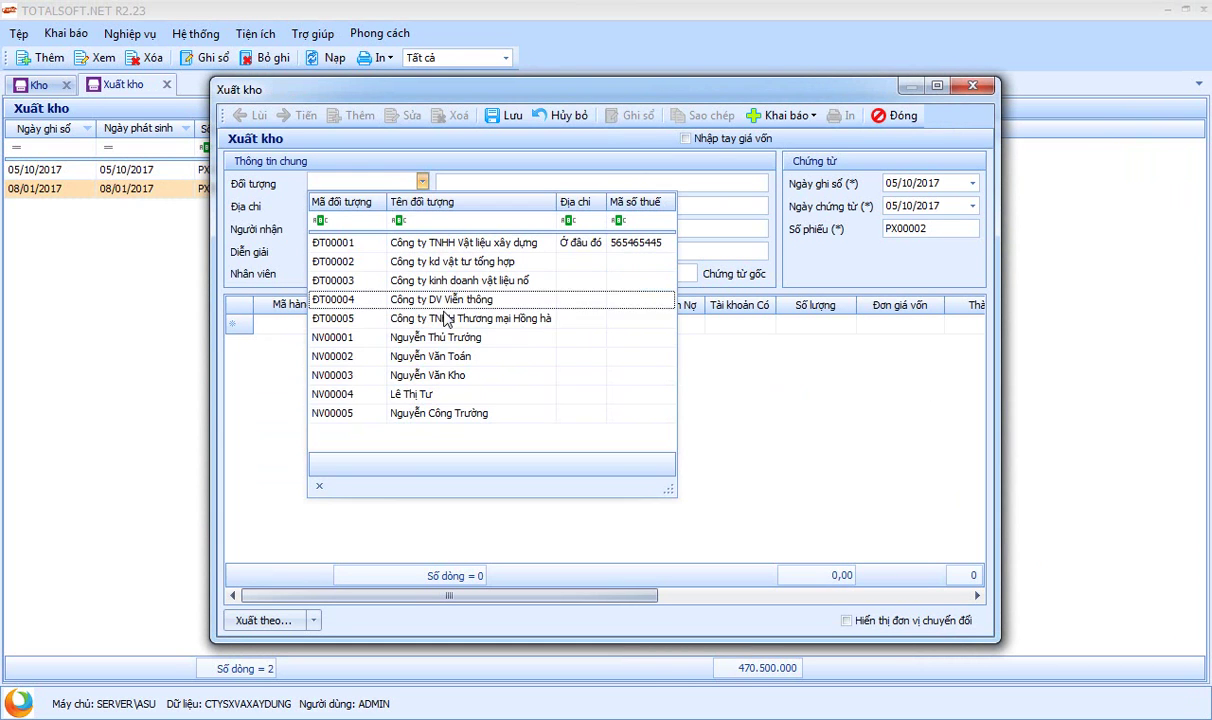
left_click(514, 373)
key("Tab")
key("Tab")
key("Tab")
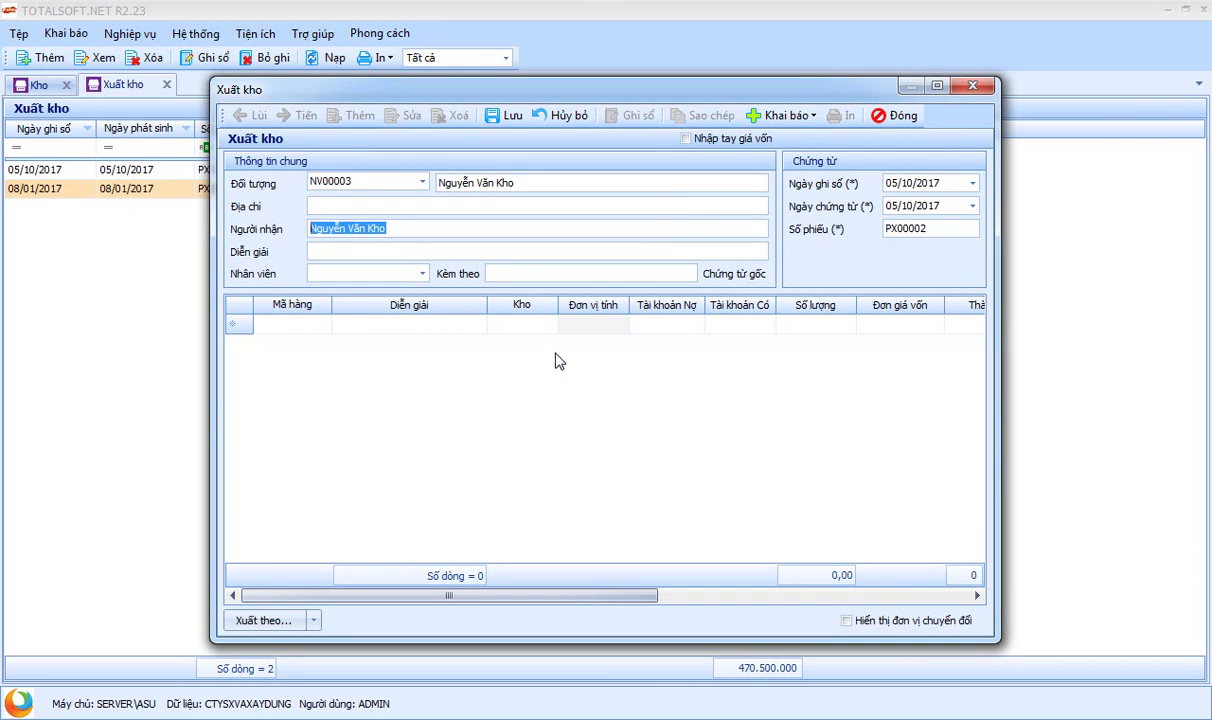
type("Xuất phục vụ khai thác đá")
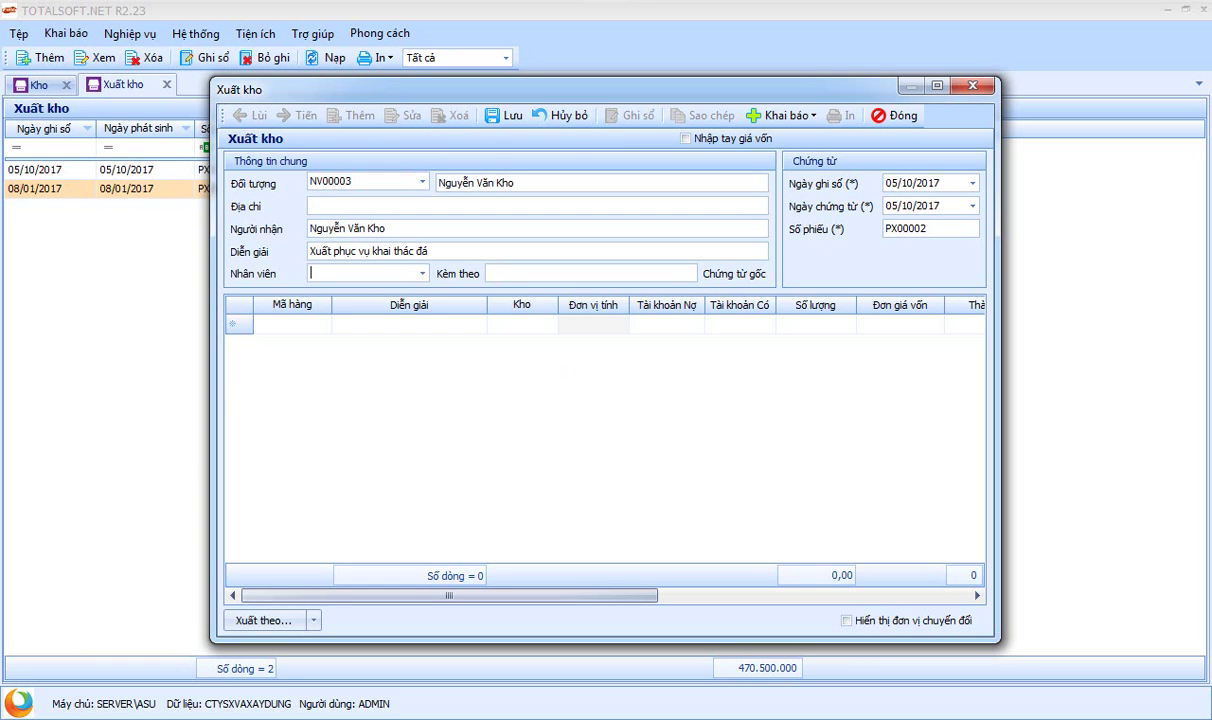
Step: Set Ngày ghi sổ and Ngày chứng từ to 06/01/2017 and start the first item line
key("Tab")
type("0601")
key("Tab")
key("Tab")
key("Tab")
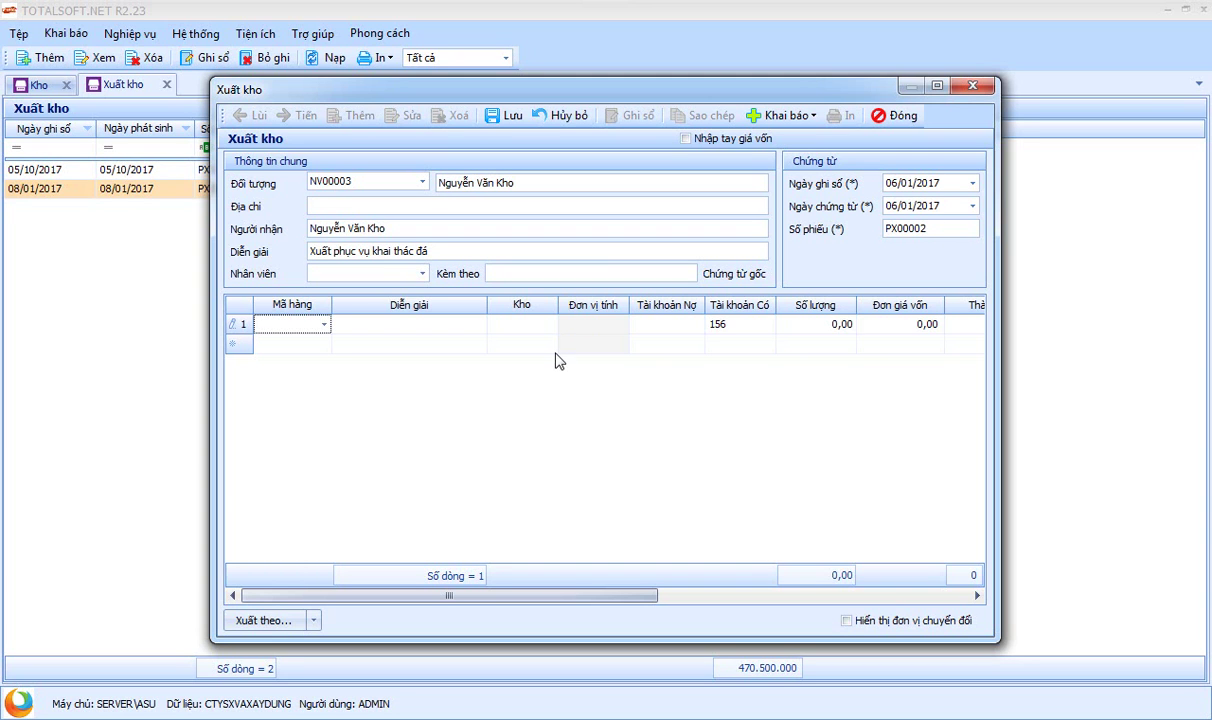
Step: Enter item VT00001 Thuốc Nổ TNT on the first line with Số lượng 250
left_click(323, 326)
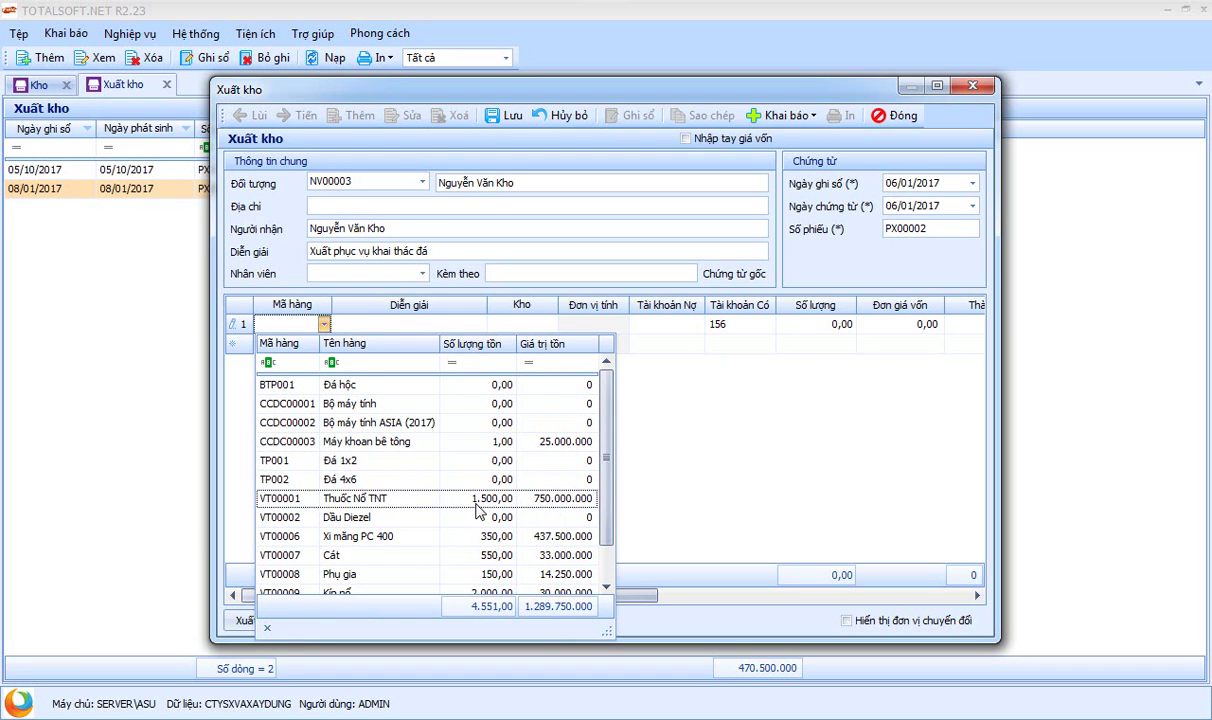
scroll(470, 513, "down", 1)
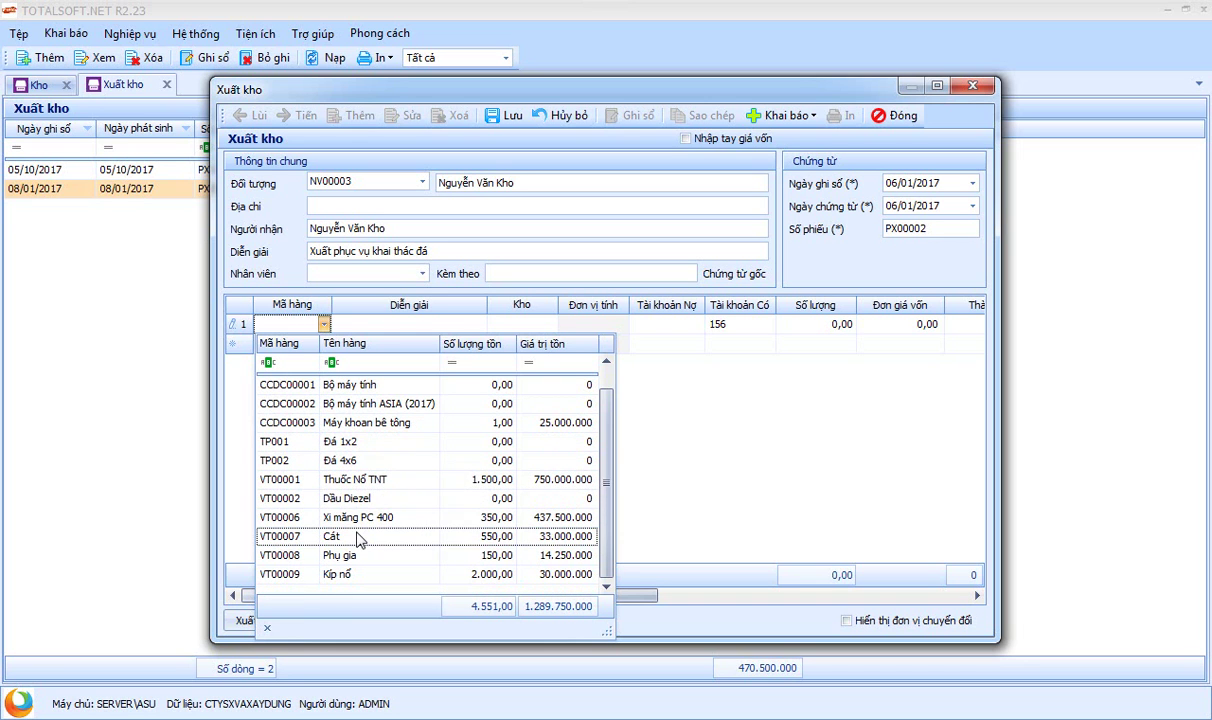
left_click(360, 482)
key("Tab")
key("Tab")
key("Tab")
key("Tab")
key("Tab")
type("250")
key("Tab")
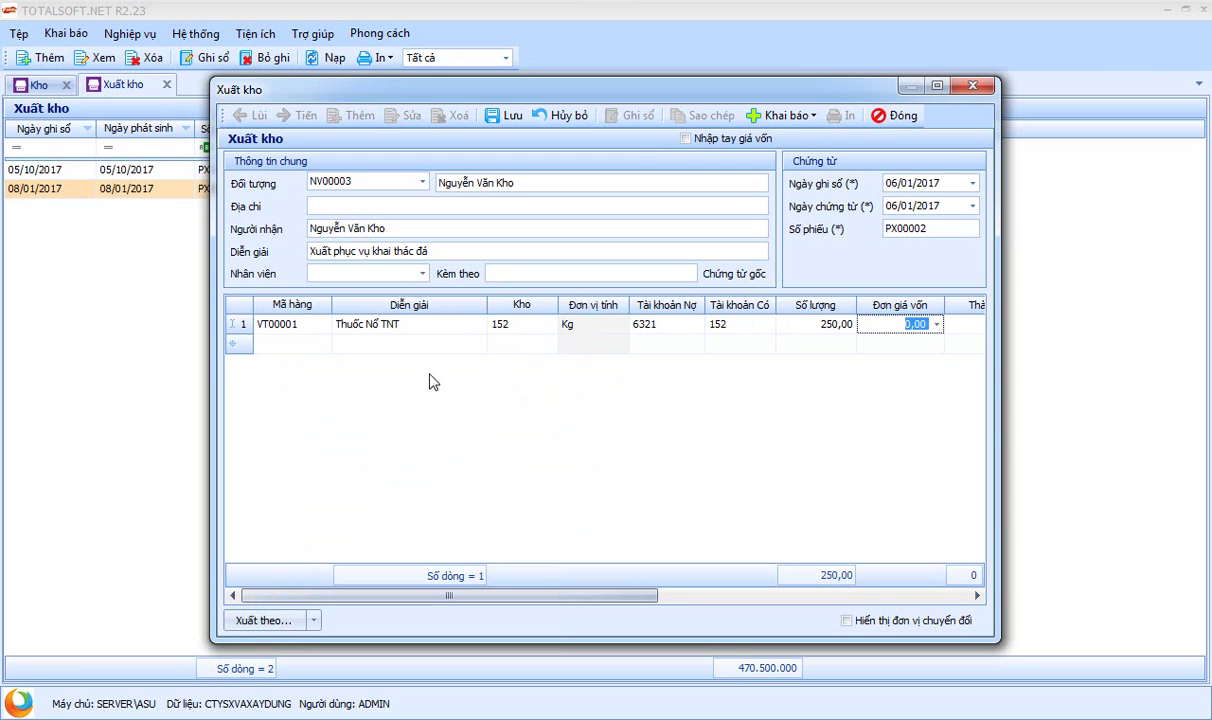
Step: Replace the first line's item with VT00009 Kíp nổ and revert it to VT00001 Thuốc Nổ TNT
left_click(315, 324)
left_click(324, 325)
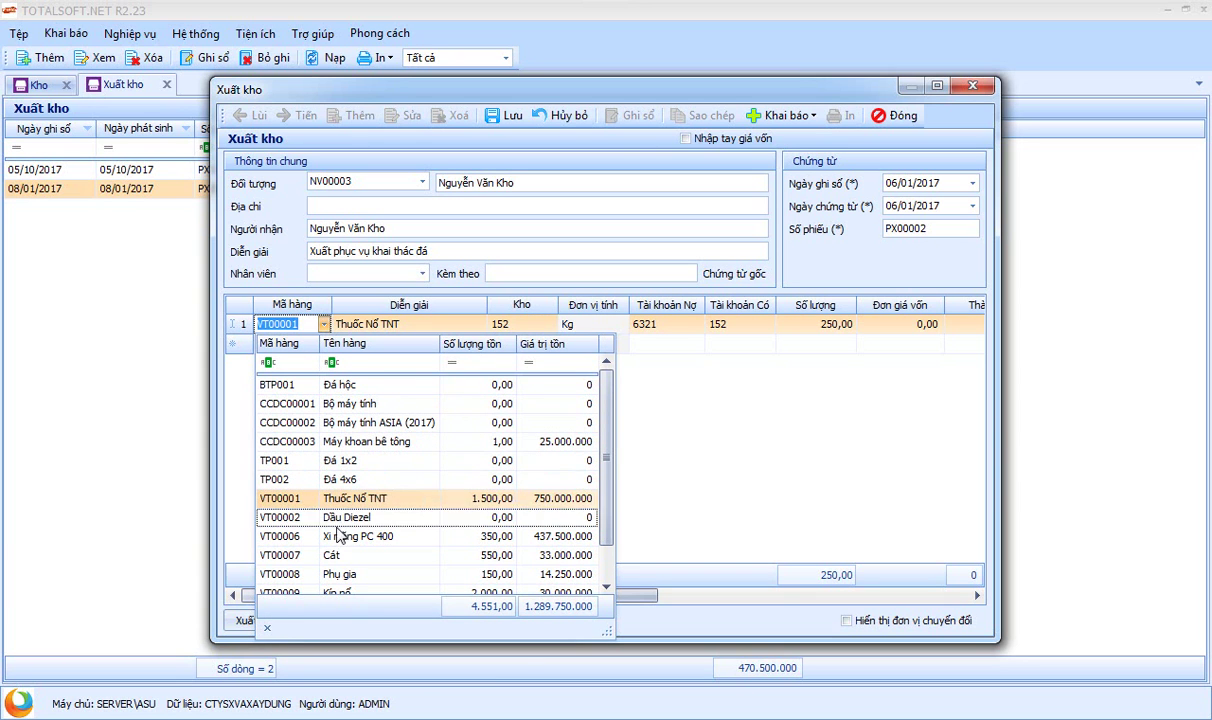
scroll(338, 553, "down", 1)
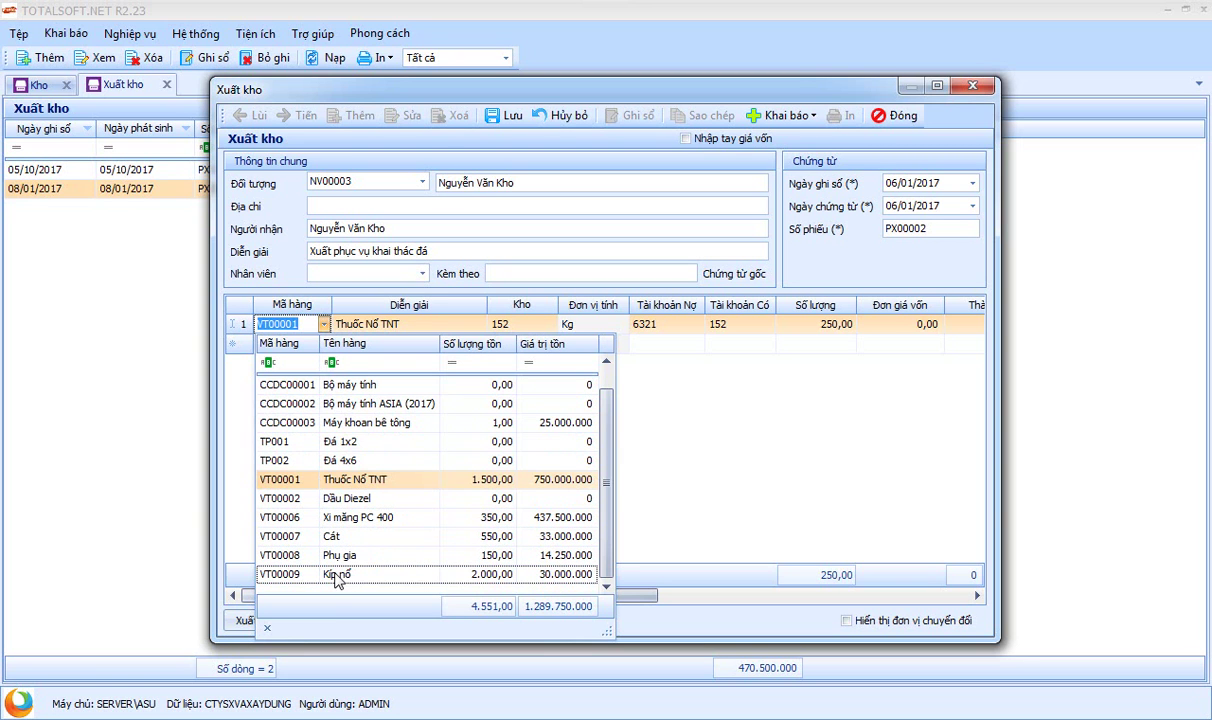
left_click(337, 574)
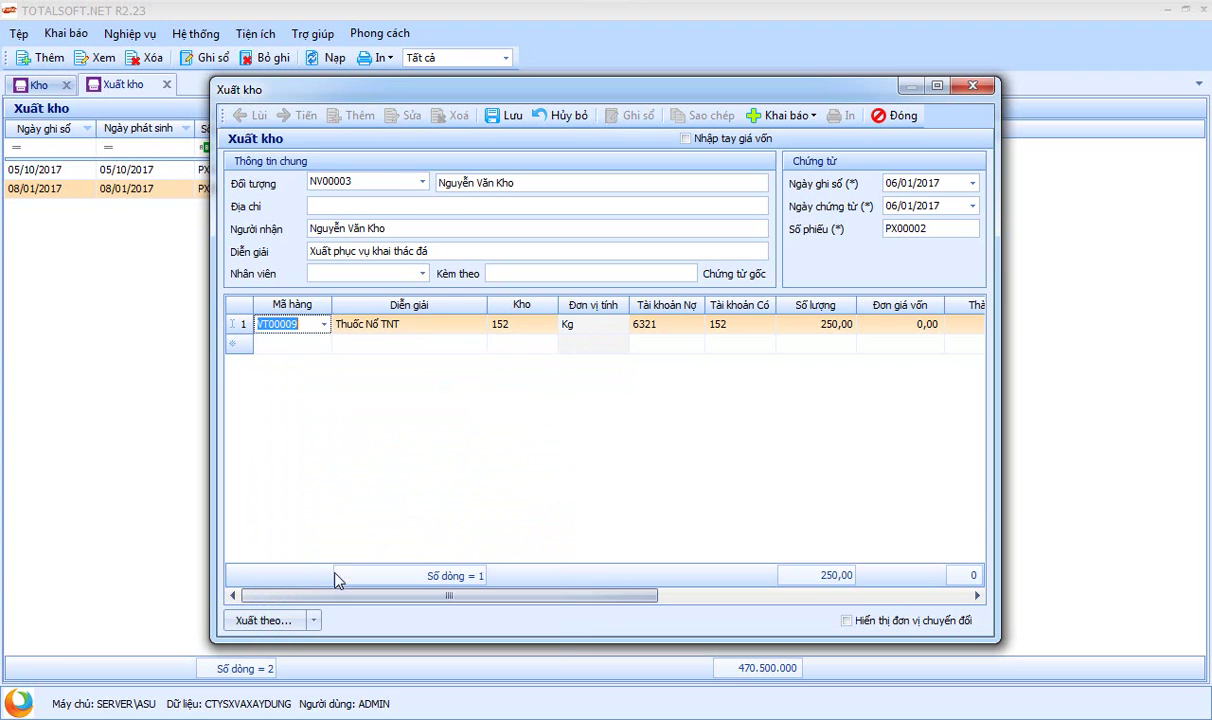
left_click(323, 324)
scroll(340, 462, "up", 1)
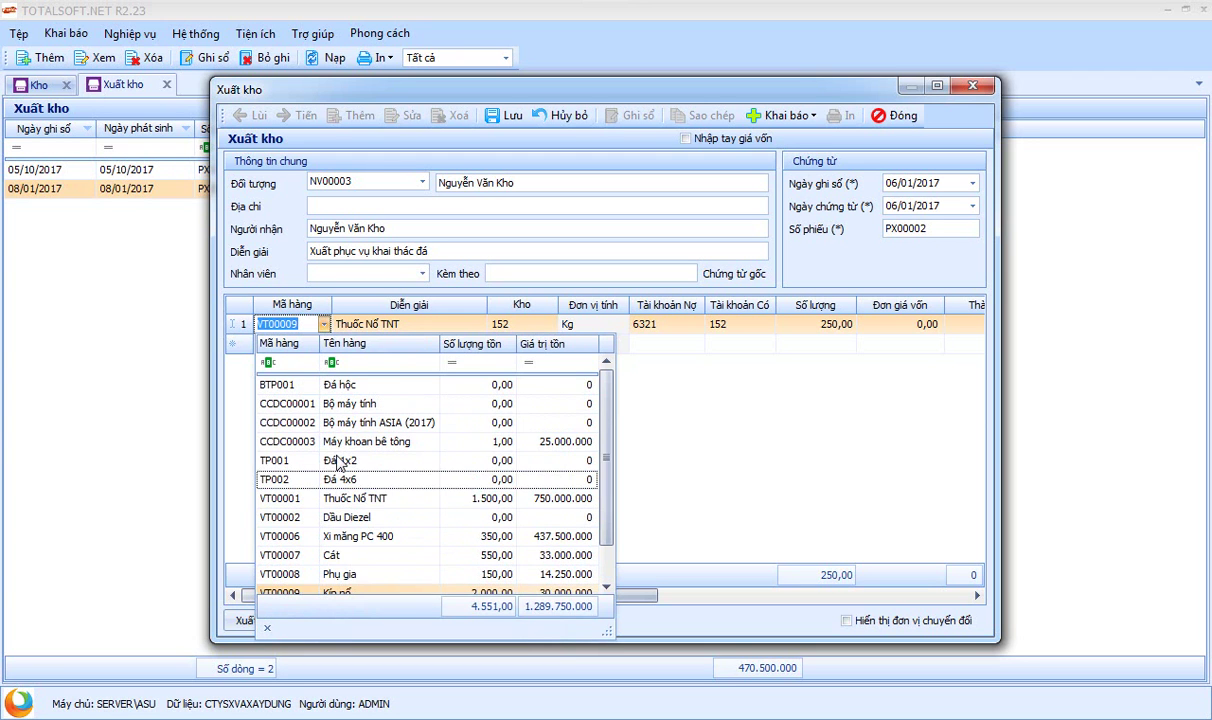
left_click(325, 497)
left_click(323, 346)
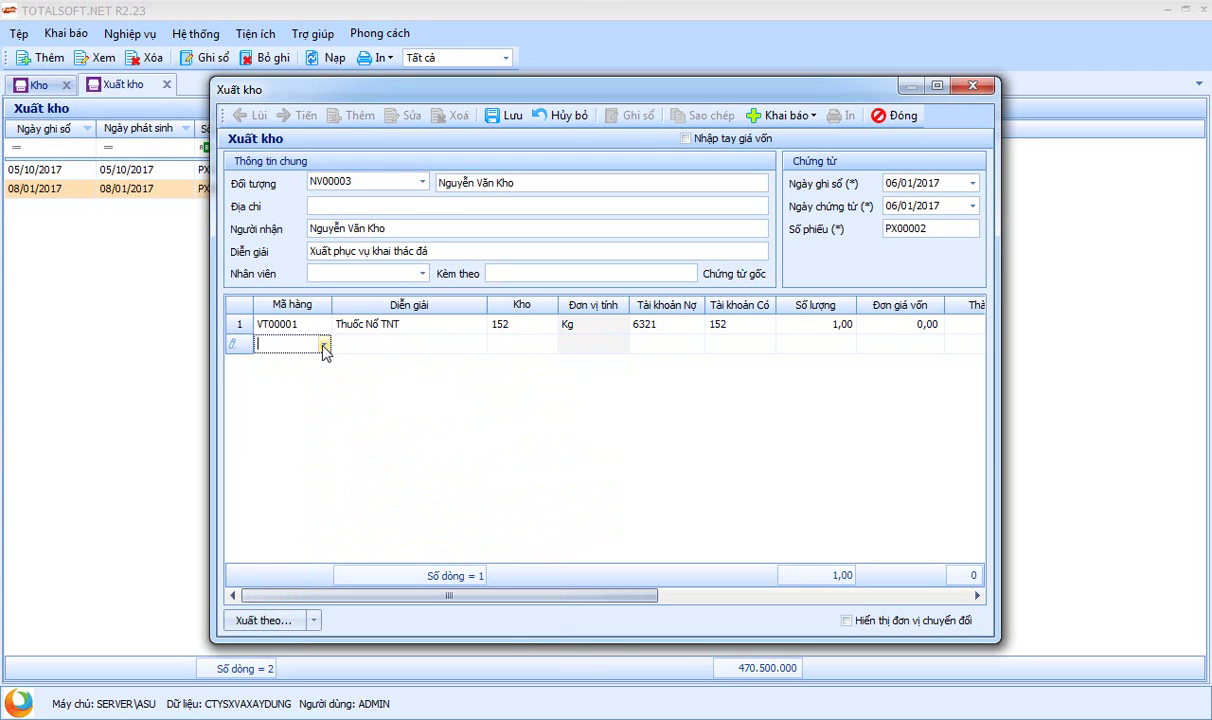
Step: Set Số lượng on the Thuốc Nổ TNT line to 250
left_click(318, 324)
key("Tab")
key("Tab")
key("Tab")
key("Tab")
key("Tab")
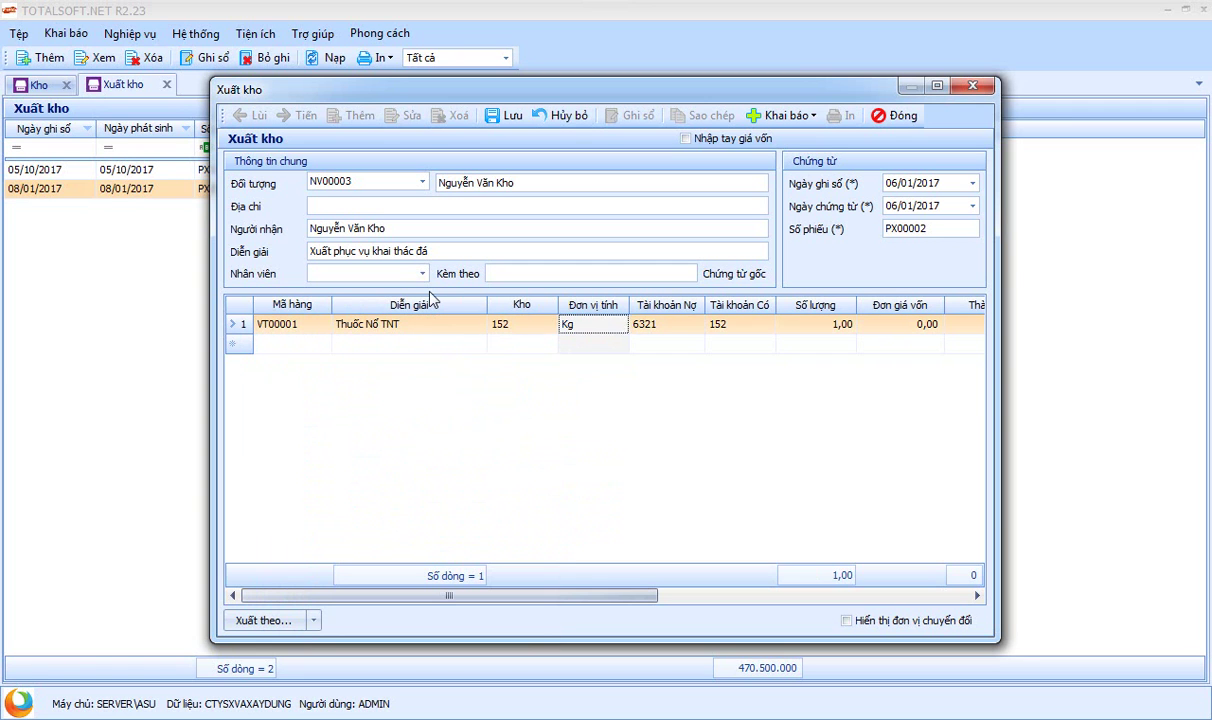
key("Tab")
type("250")
key("Tab")
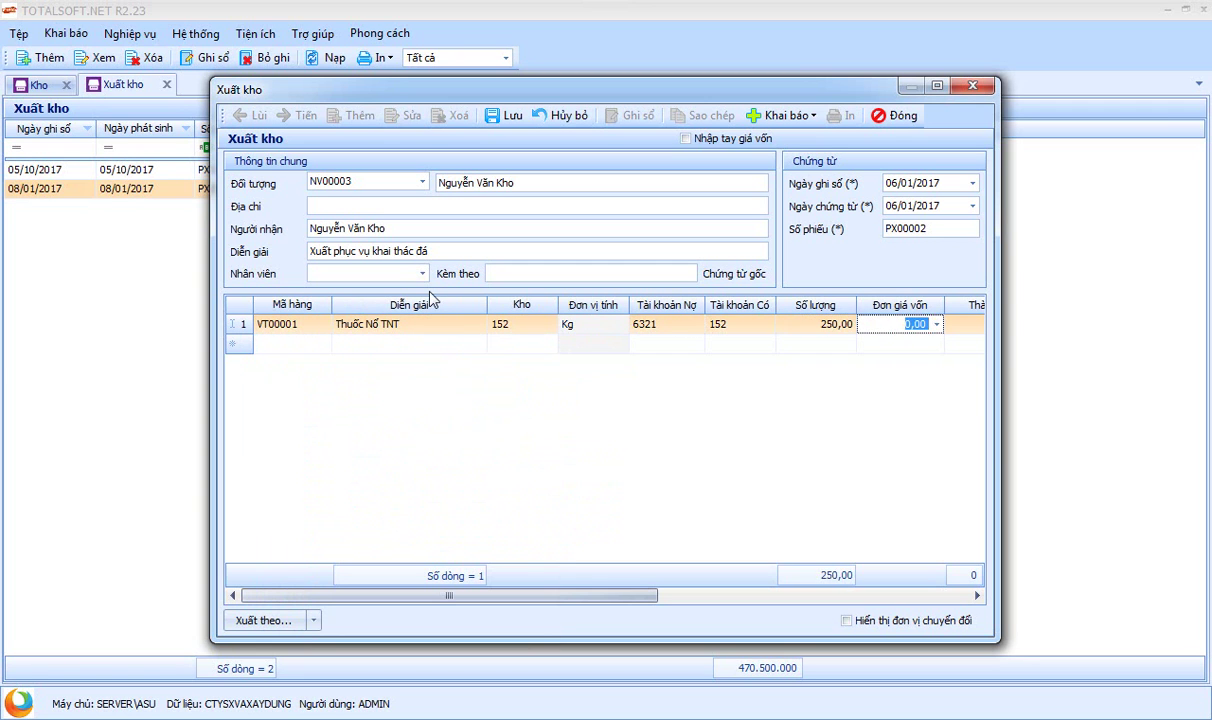
Step: Add item VT00009 Kíp nổ as the second line with Số lượng 500
left_click(323, 345)
left_click(324, 345)
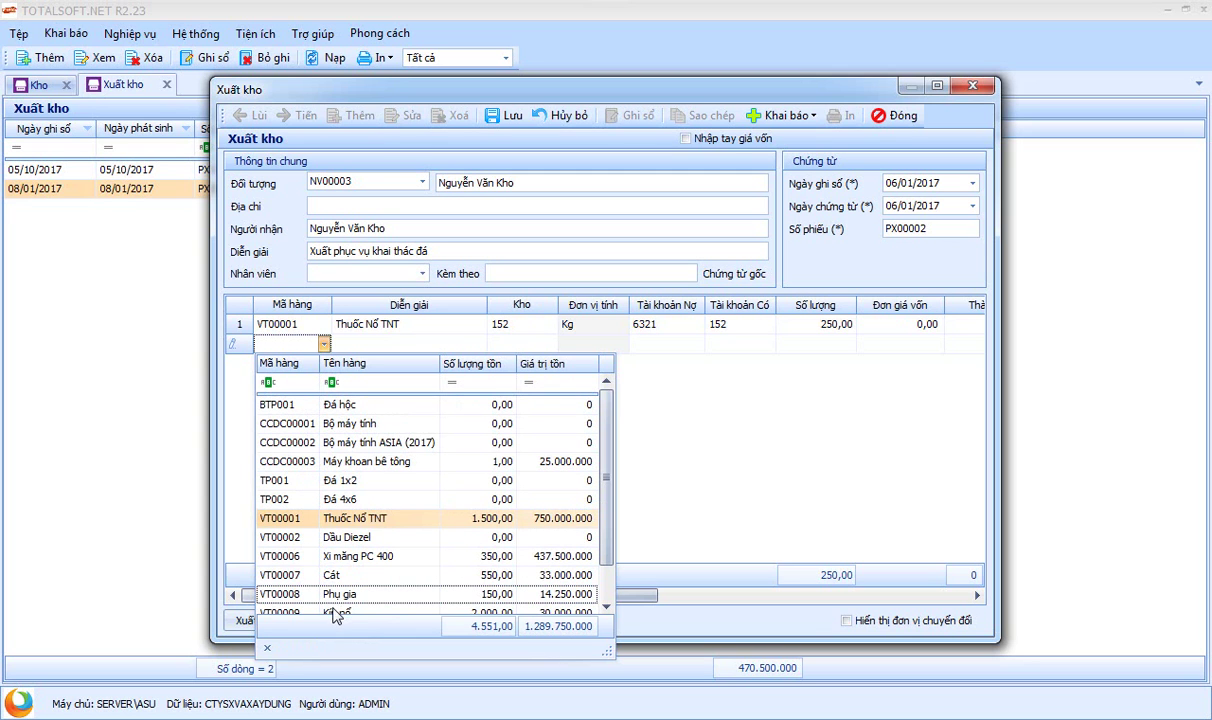
scroll(344, 604, "down", 1)
left_click(373, 598)
key("Tab")
key("Tab")
key("Tab")
key("Tab")
key("Tab")
key("Tab")
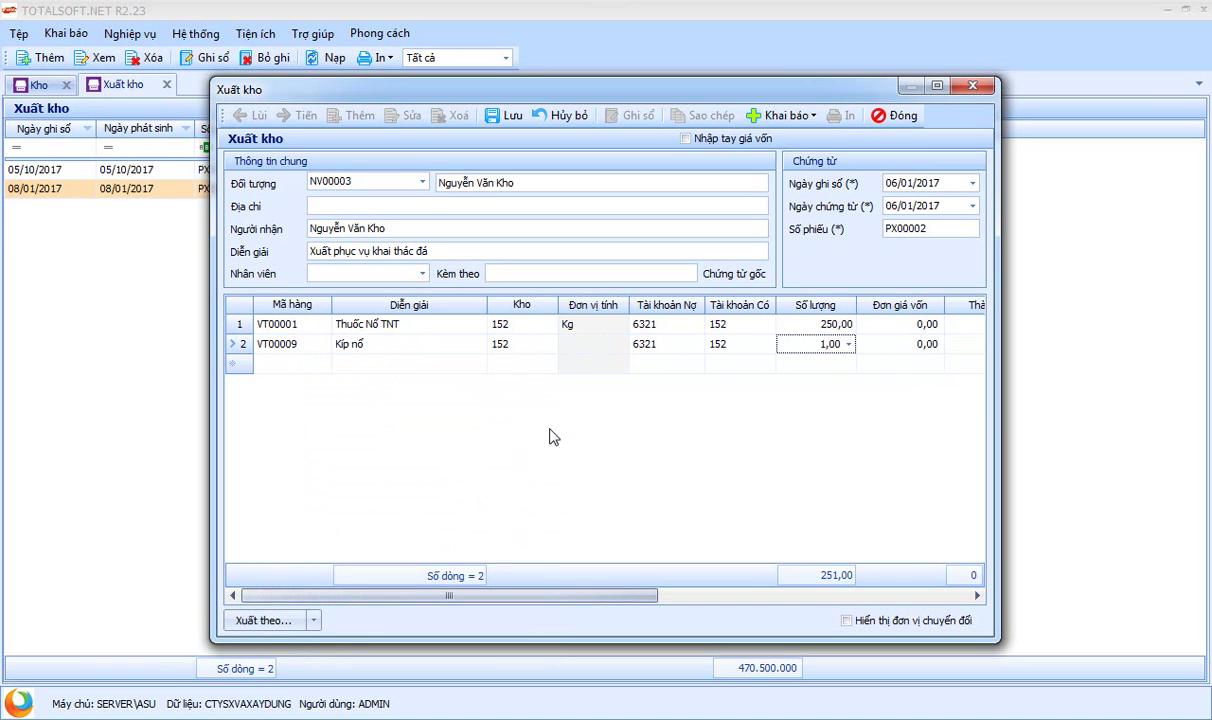
type("50")
key("BackSpace")
key("Tab")
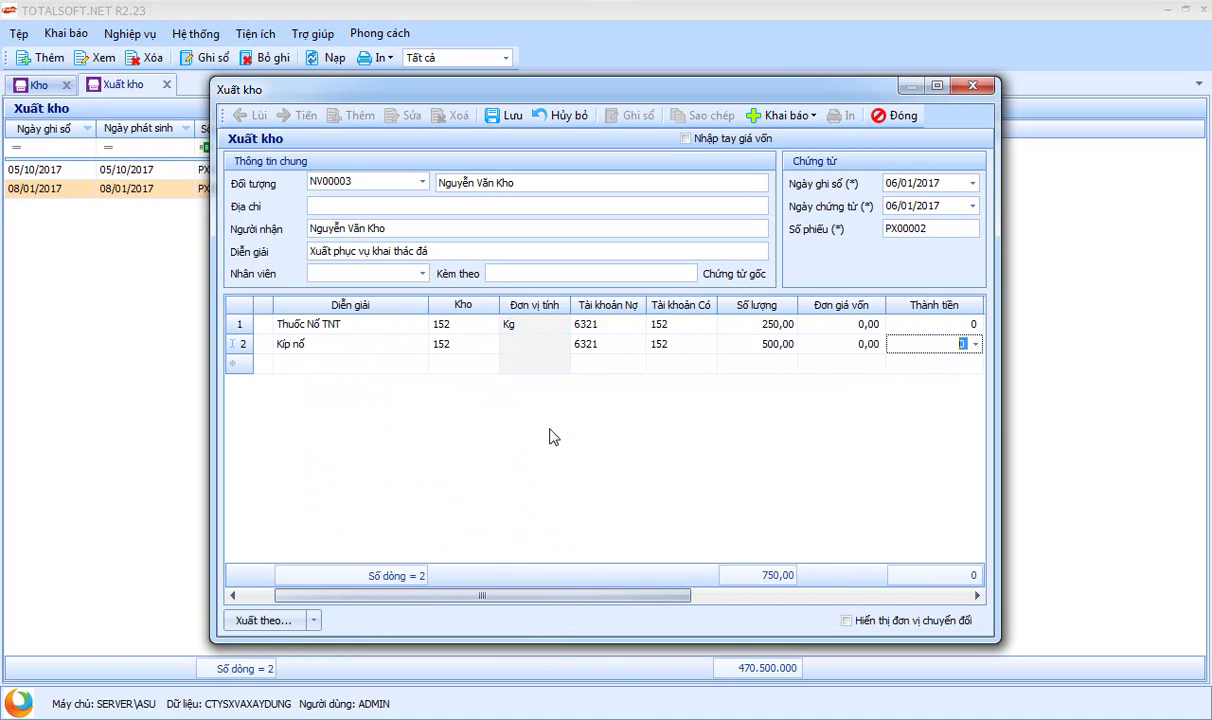
key("Tab")
key("Tab")
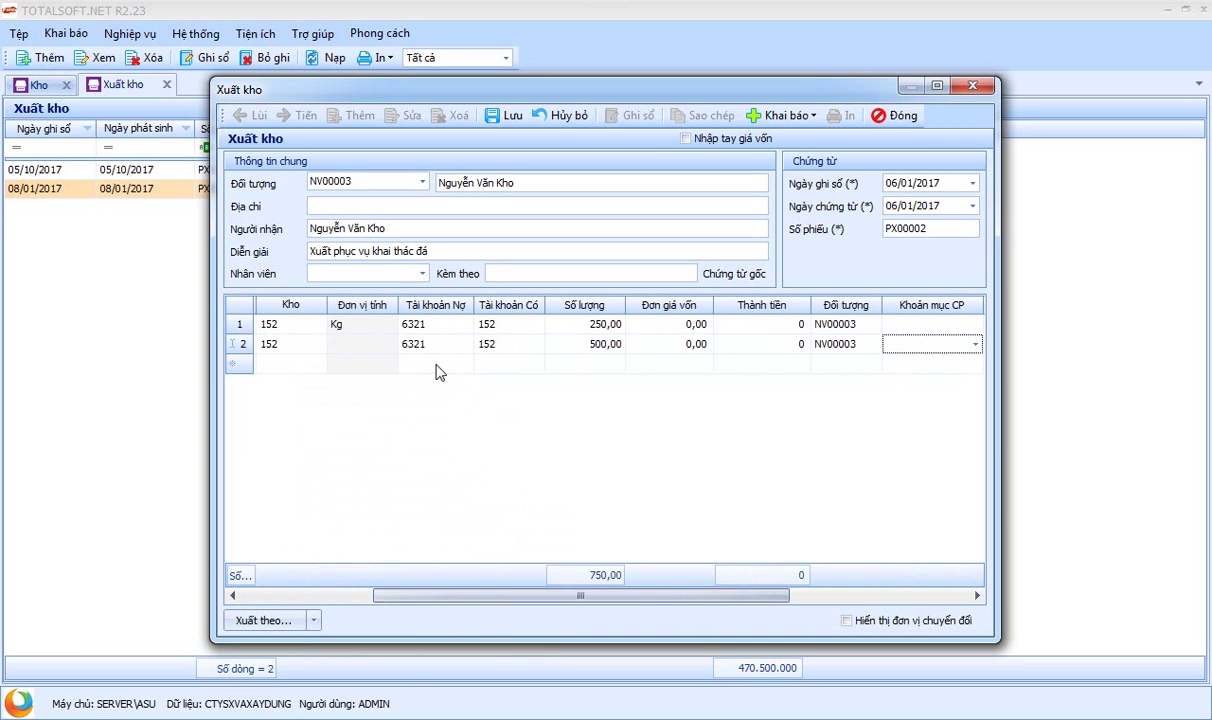
Step: Set Tài khoản Nợ to 15411 for both item lines
left_click(441, 323)
left_click(465, 324)
scroll(468, 433, "down", 1)
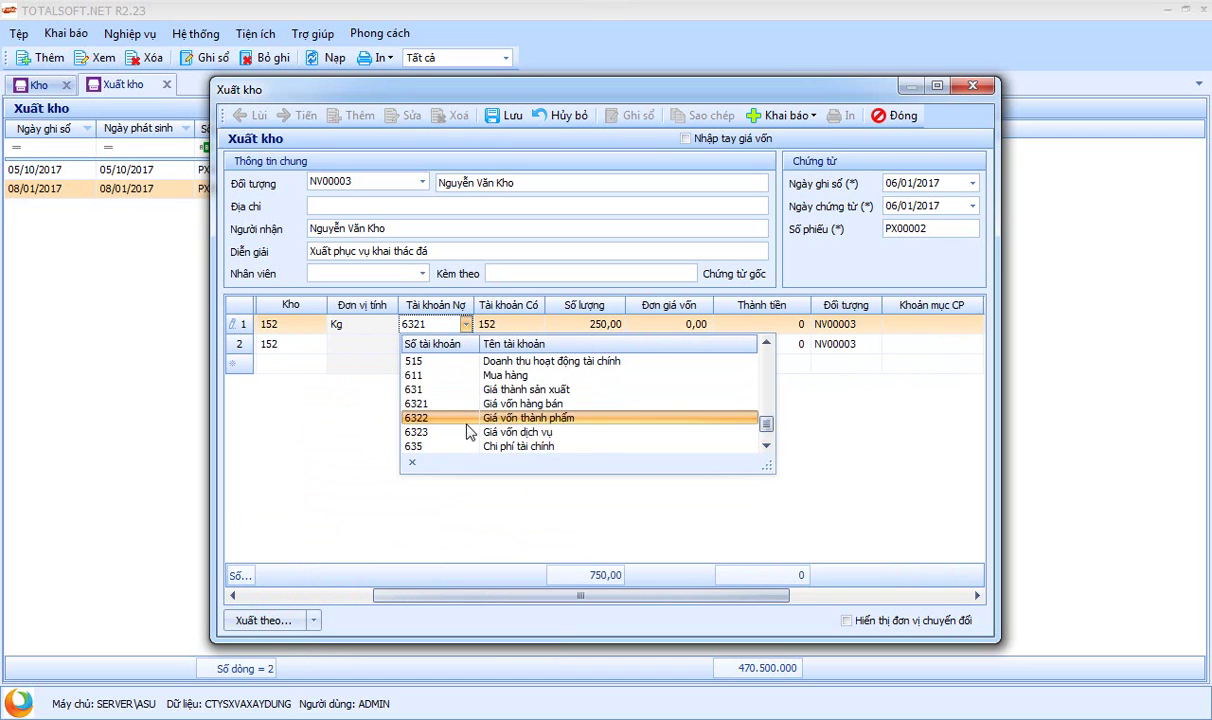
scroll(457, 375, "up", 3)
type("15411")
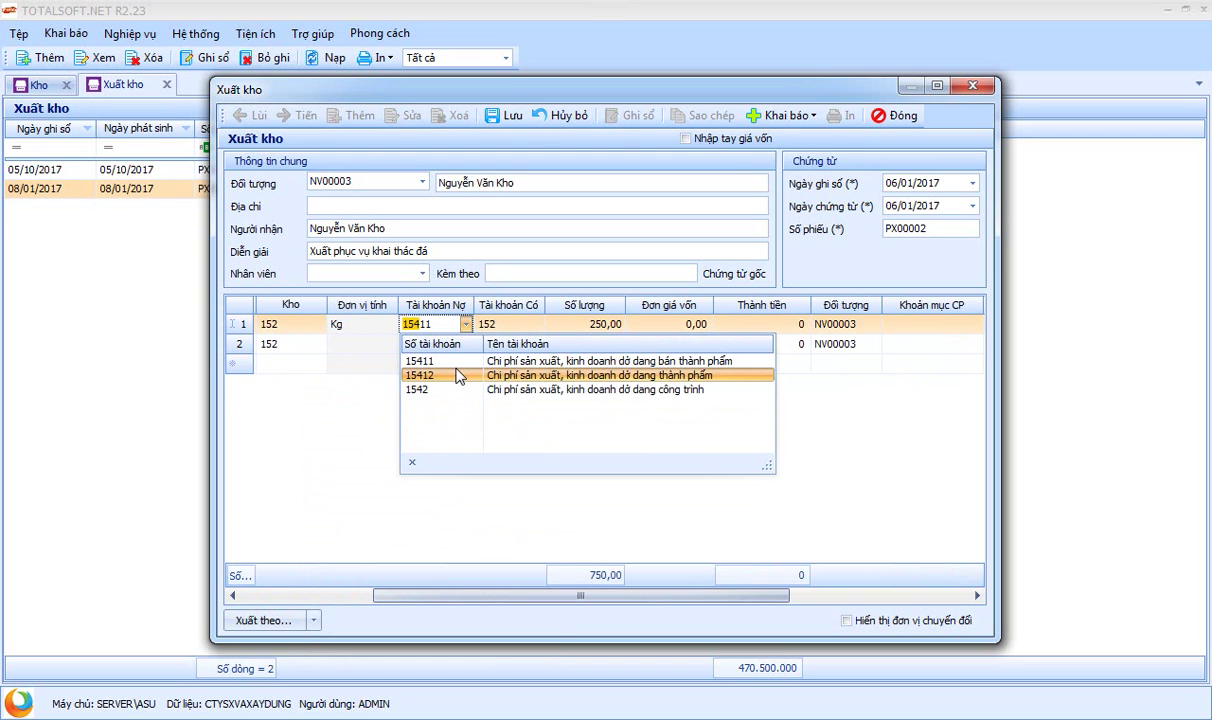
key("Return")
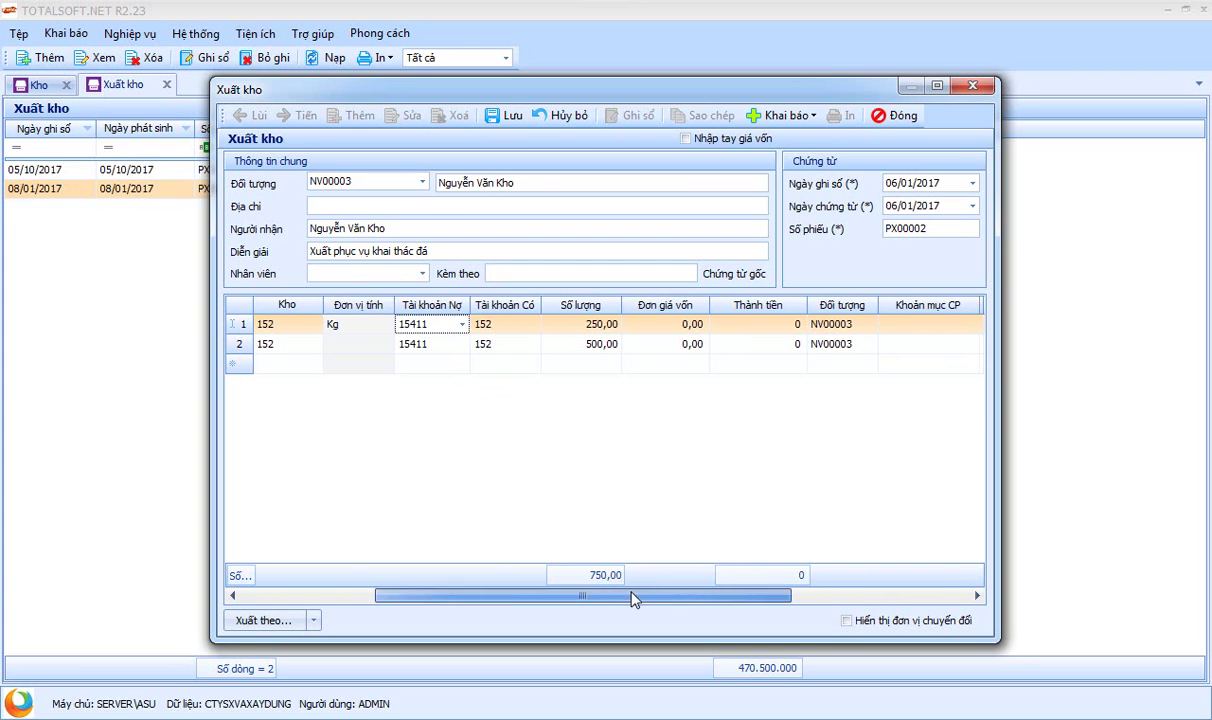
Step: Set Khoản mục CP to NVLTT and Đối tượng THCP to BTP001 for the item lines
left_click_drag(638, 595, 816, 592)
left_click(669, 323)
left_click(663, 324)
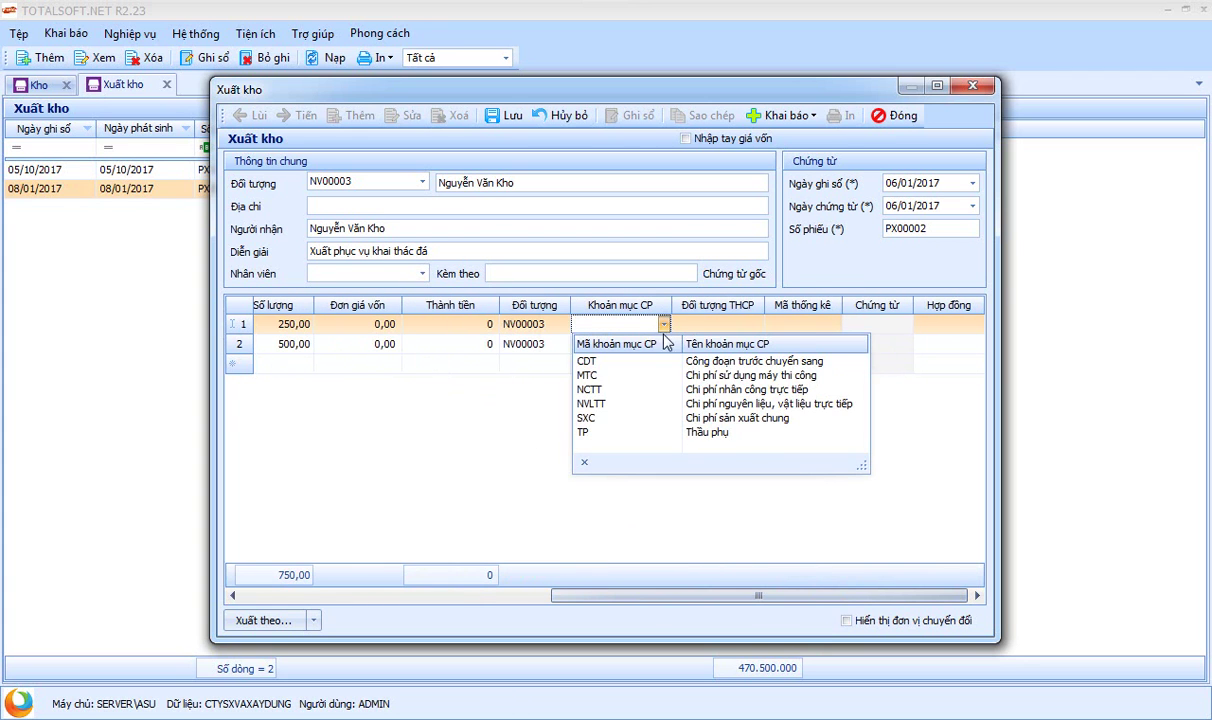
left_click(651, 413)
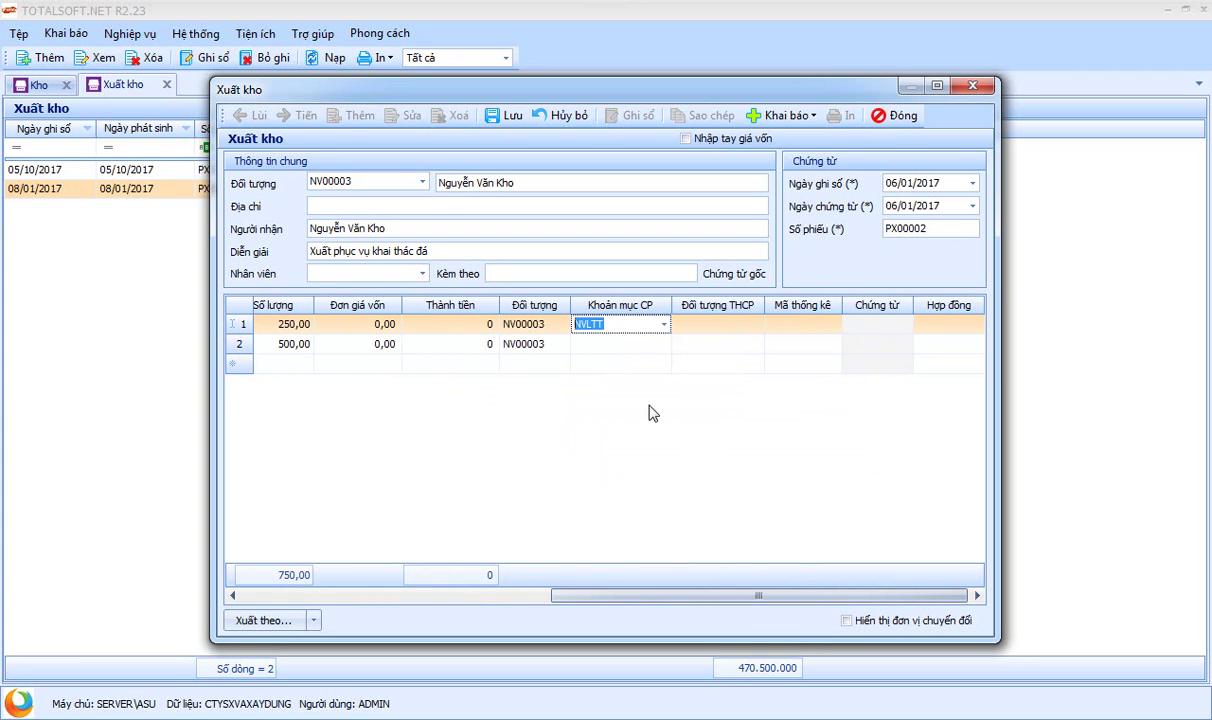
left_click(756, 328)
left_click(758, 326)
left_click(749, 398)
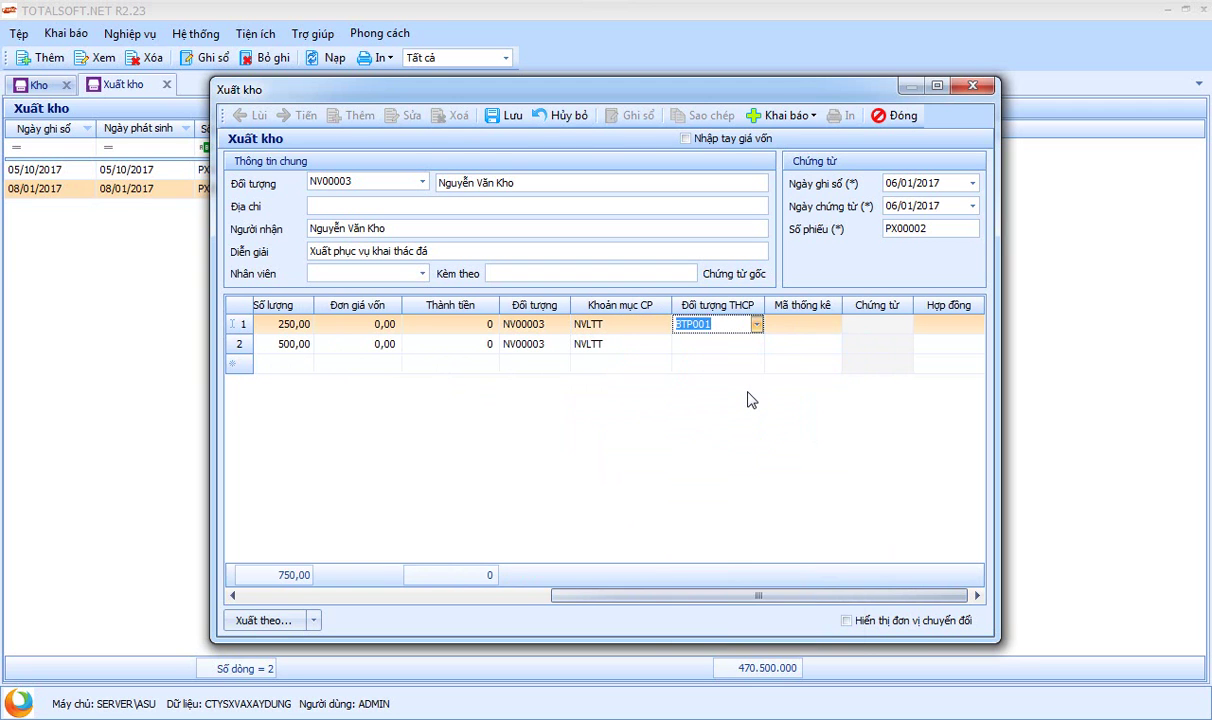
Step: Check the item list without adding a third line, and save the voucher
left_click_drag(712, 596, 284, 476)
left_click(316, 362)
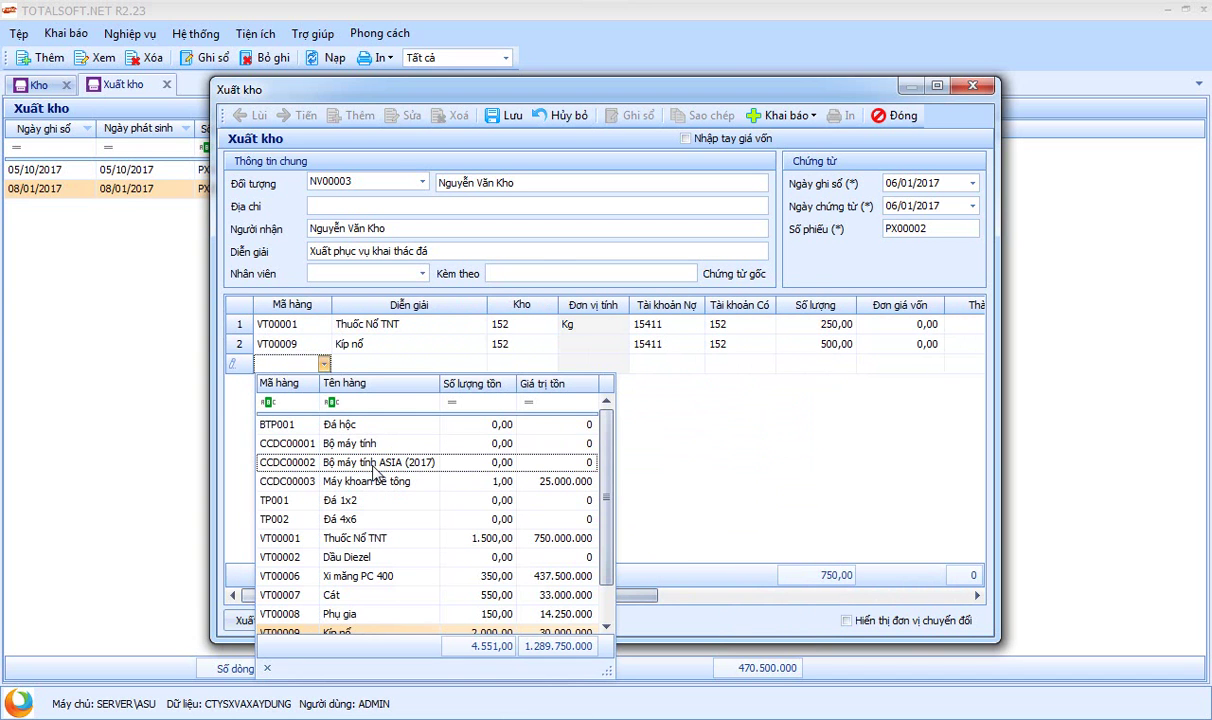
scroll(376, 470, "down", 1)
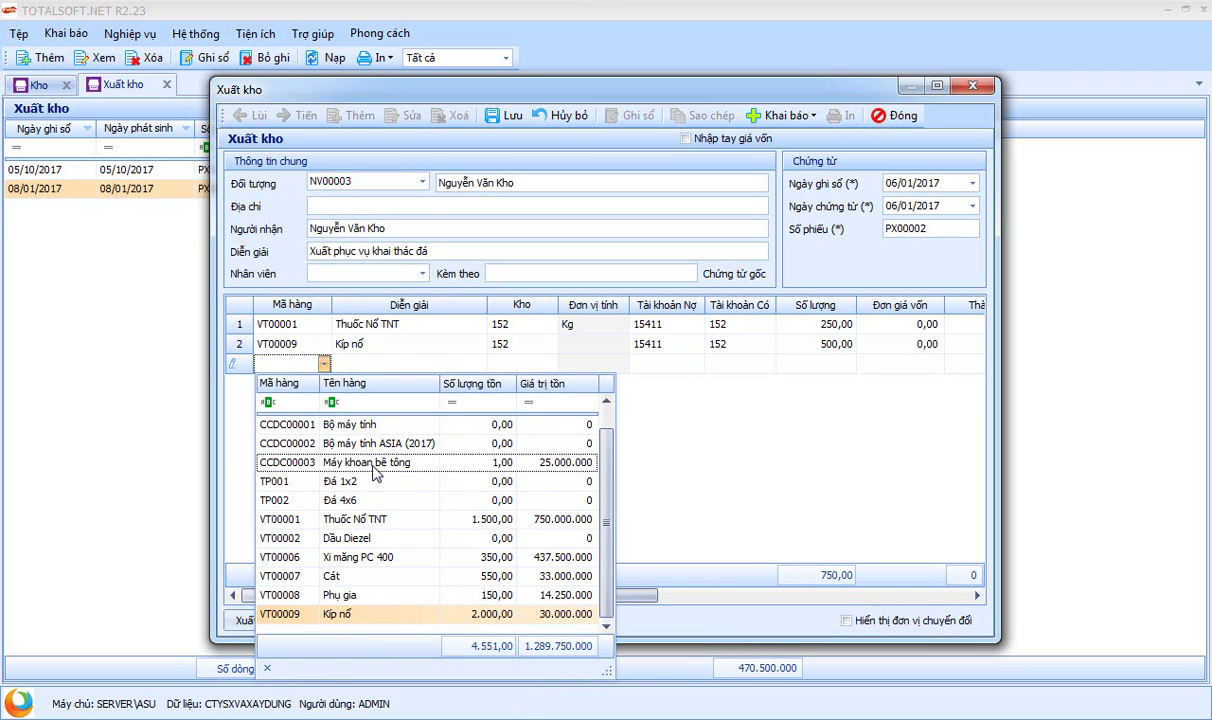
left_click(645, 419)
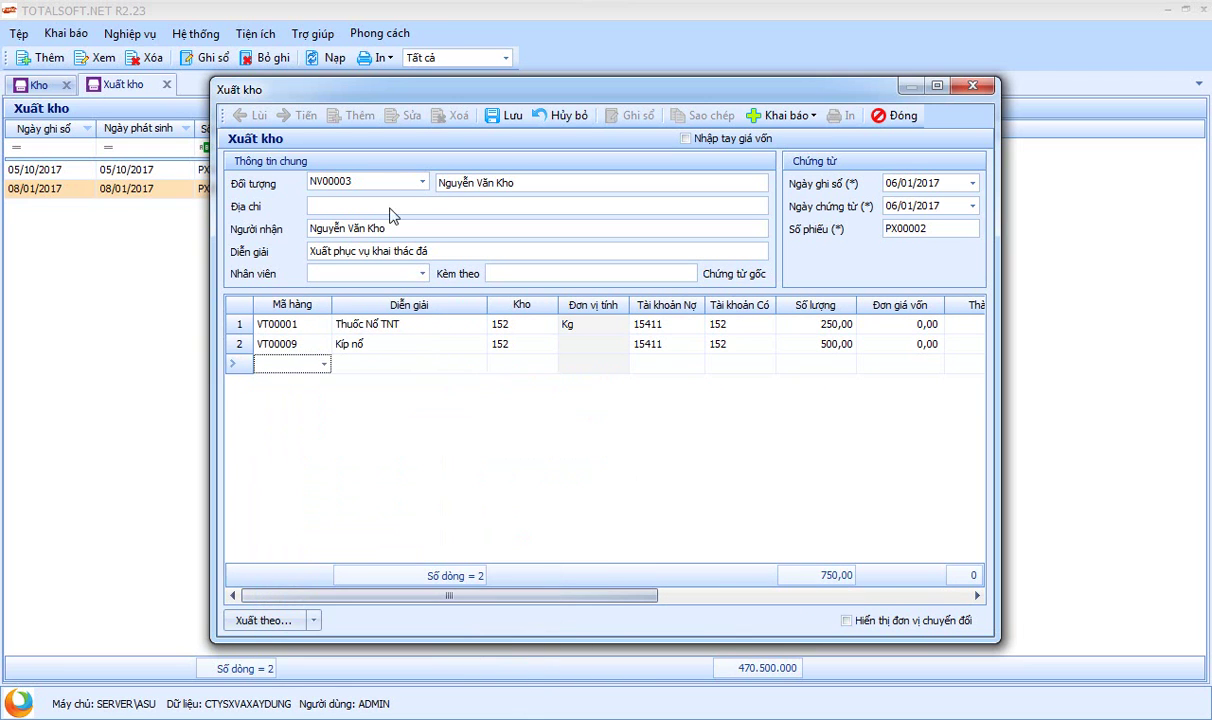
left_click(500, 115)
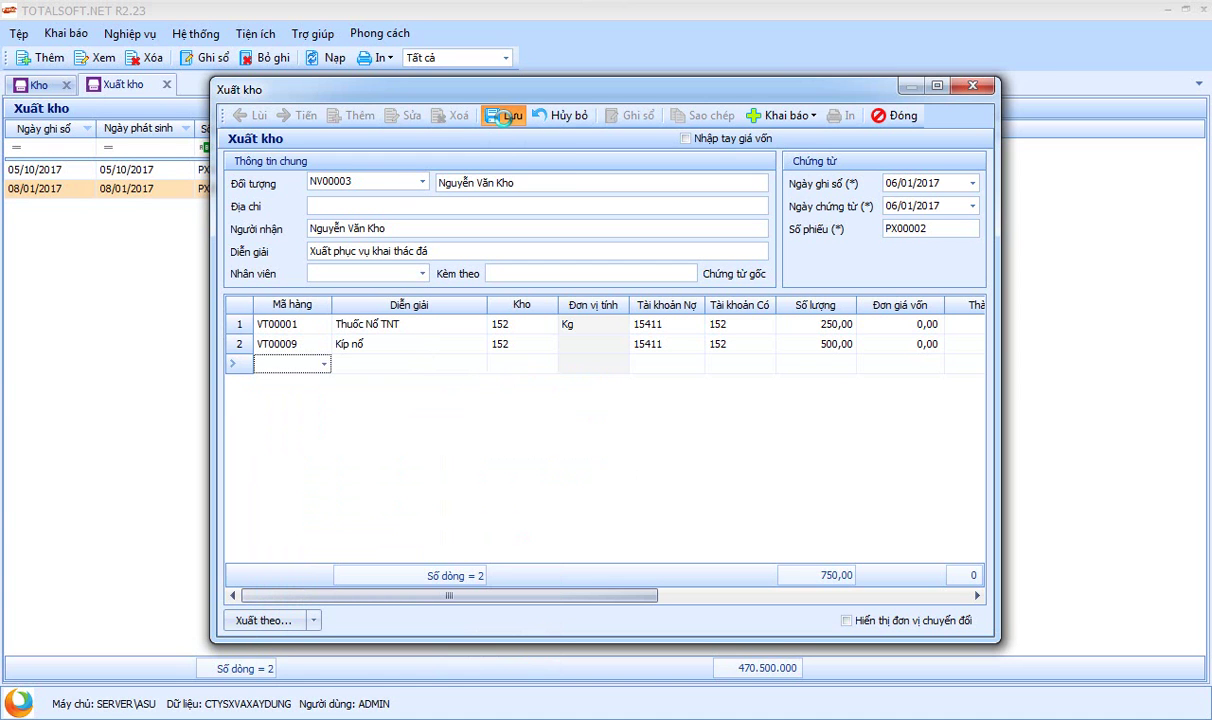
Step: Add another Xuất kho voucher with the construction-site employee as Đối tượng and "Xuất phụ gia bê tông" as Diễn giải
left_click(358, 116)
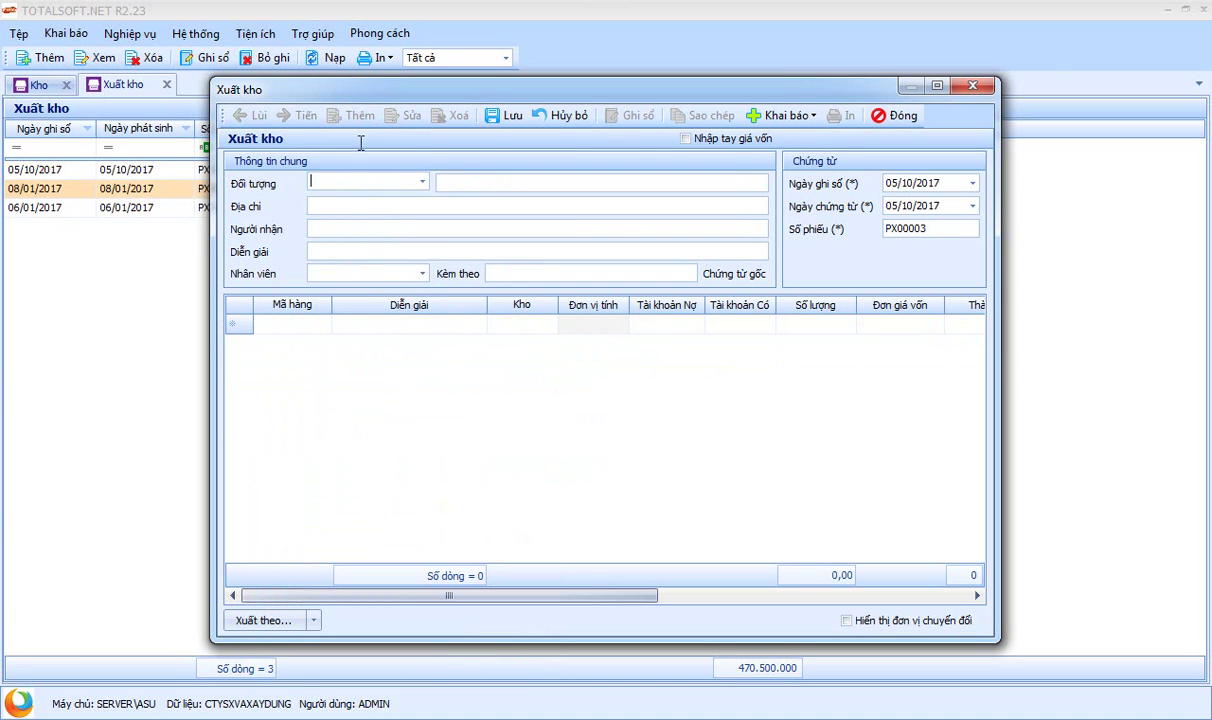
left_click(421, 182)
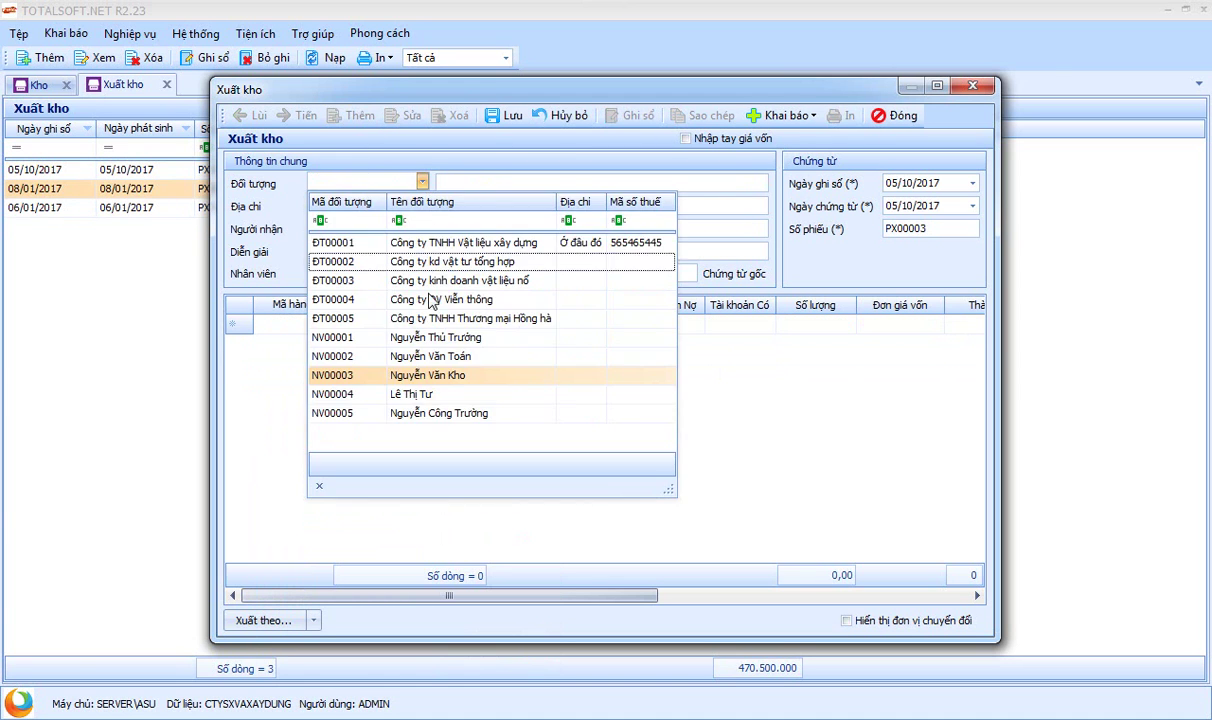
left_click(421, 413)
type("Xua")
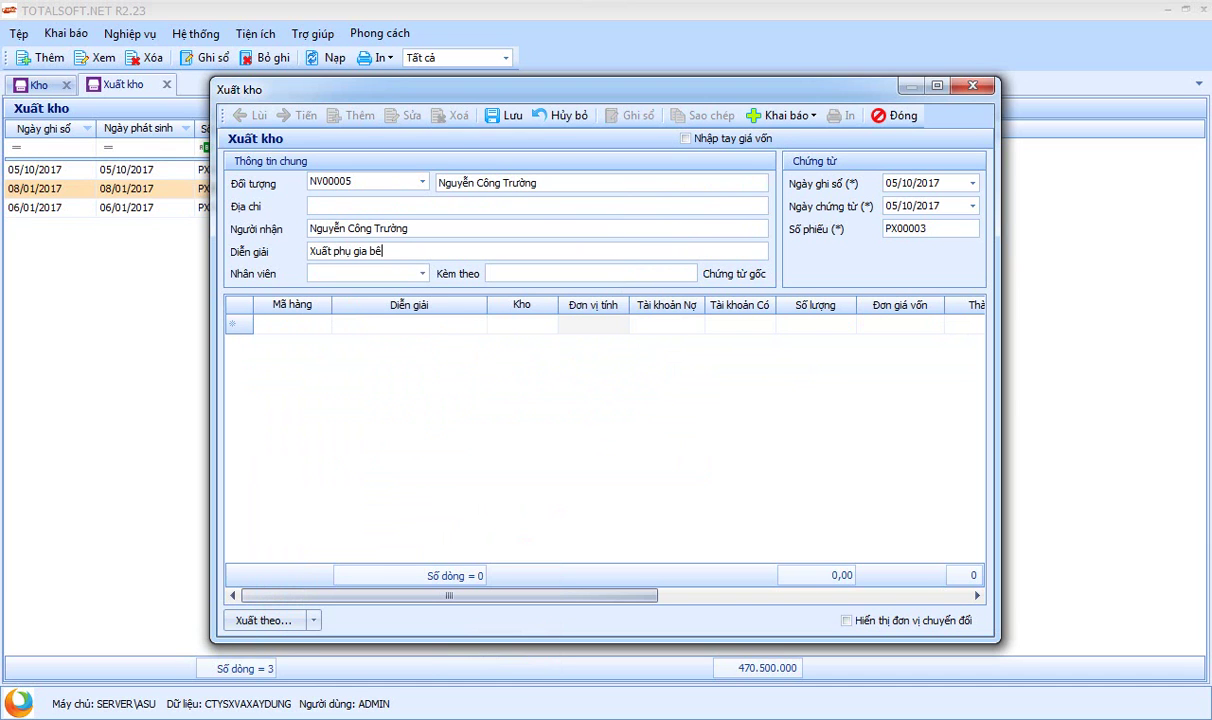
Step: Set Ngày ghi sổ and Ngày chứng từ of the concrete additive voucher to 08/01/2017
key("Tab")
type("08/01/2017")
key("Return")
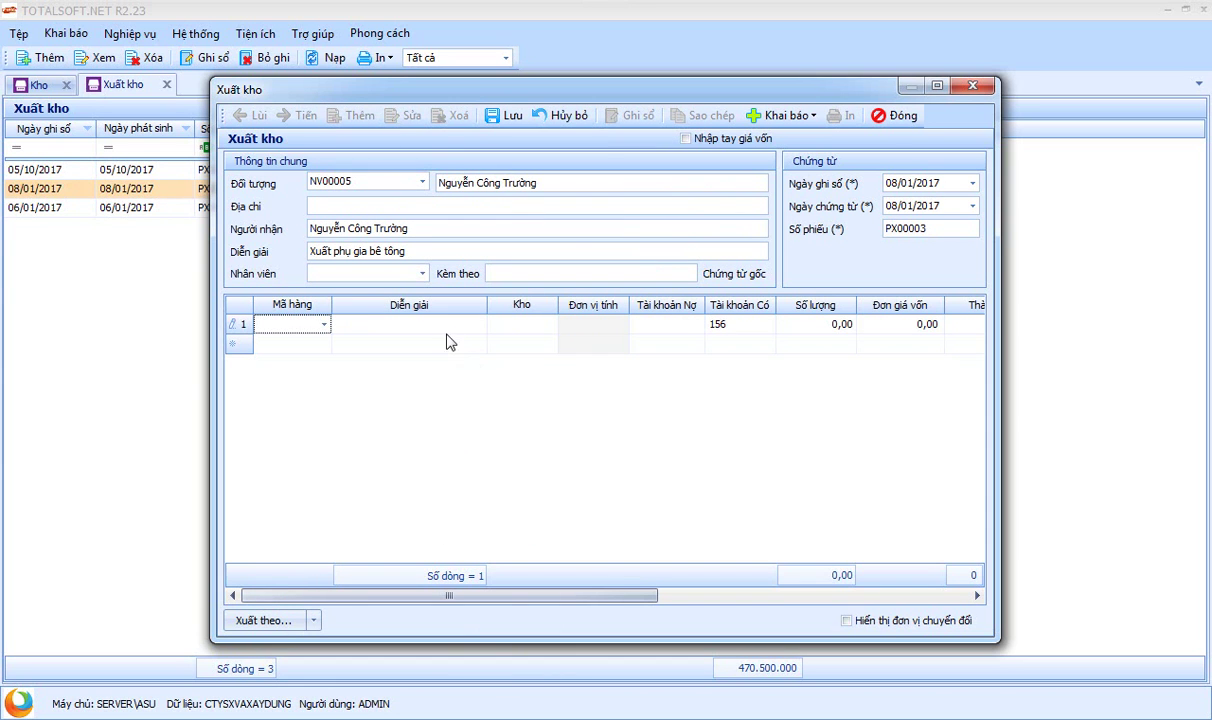
Step: Enter item VT00008 (Phụ gia) on the first line of the voucher and set its Tài khoản Nợ to 1542
left_click(328, 326)
left_click(324, 325)
scroll(310, 500, "down", 1)
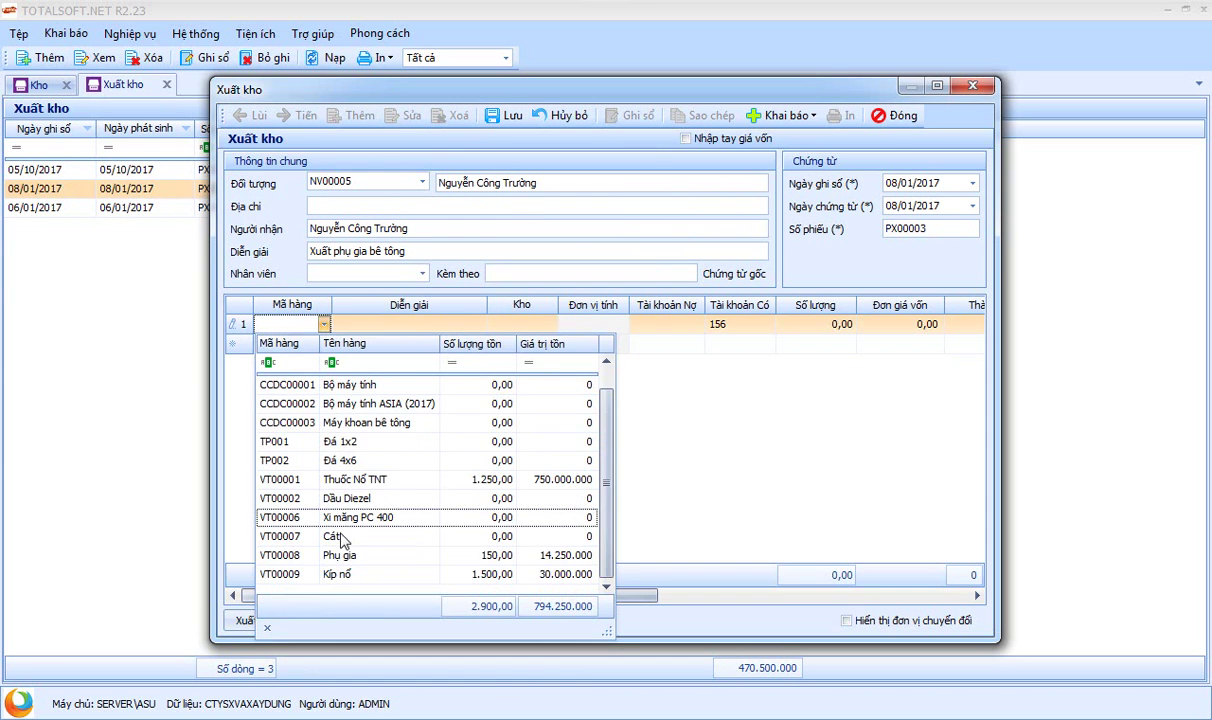
left_click(311, 560)
key("Return")
key("Return")
key("Return")
left_click(654, 322)
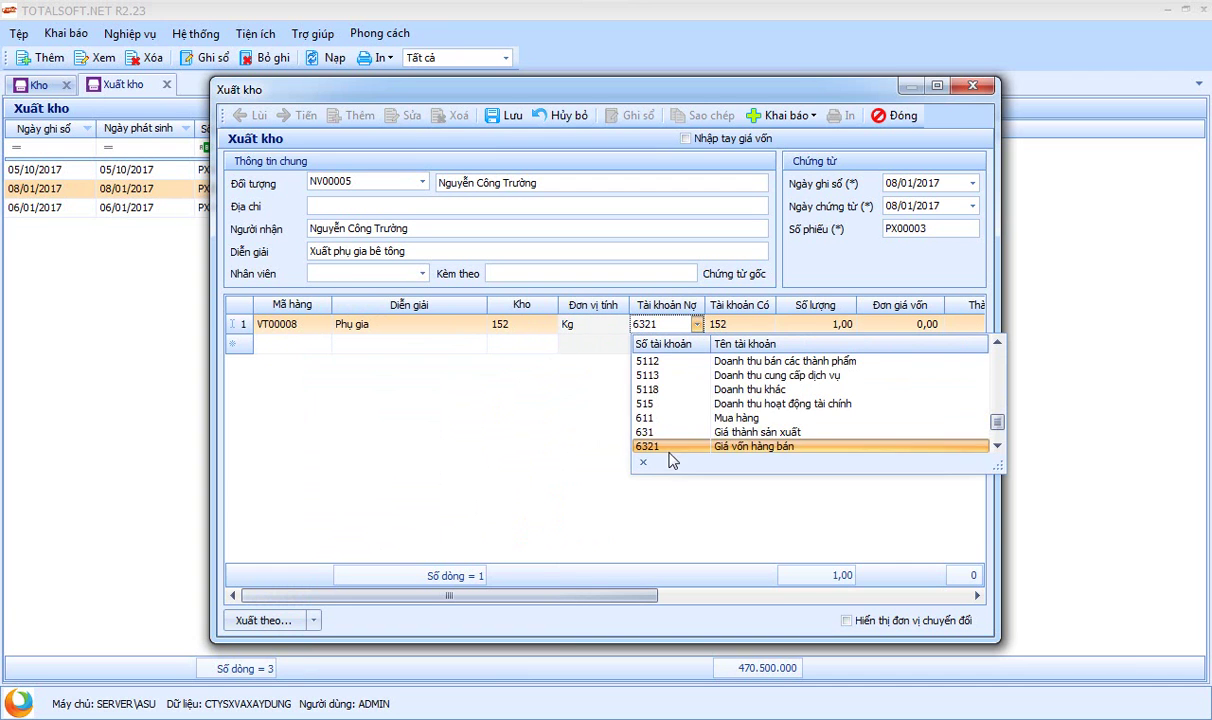
type("1542")
key("Return")
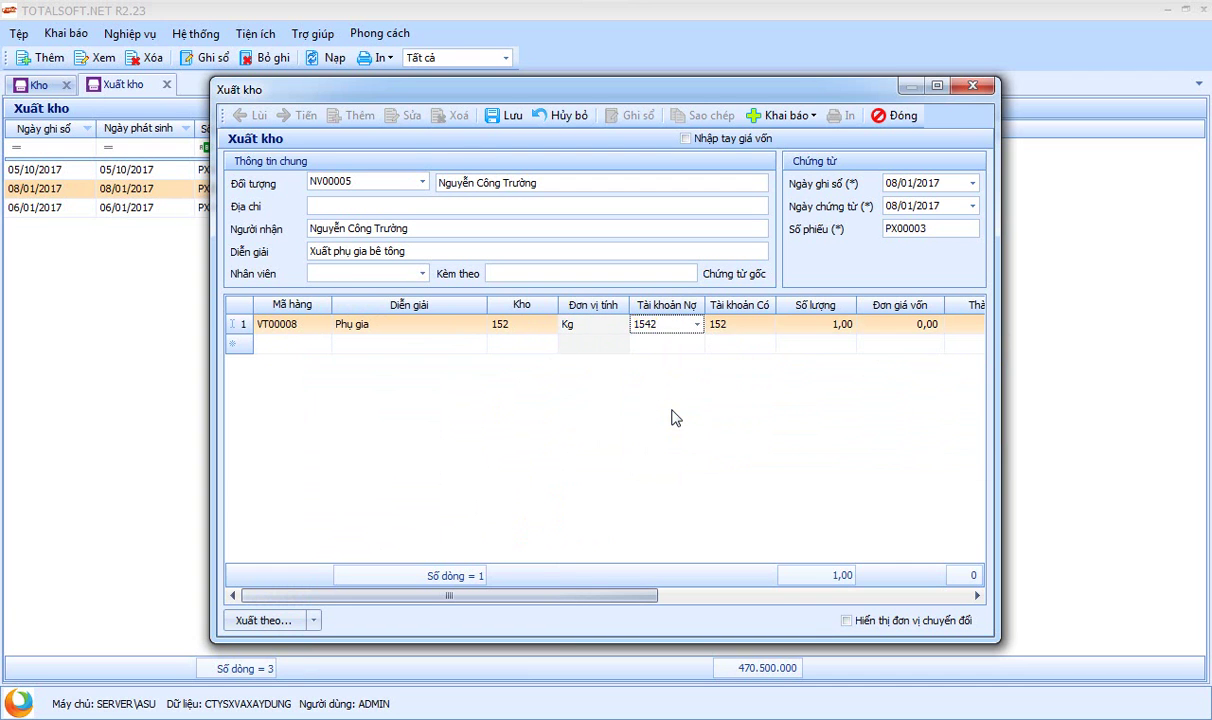
key("Return")
key("Return")
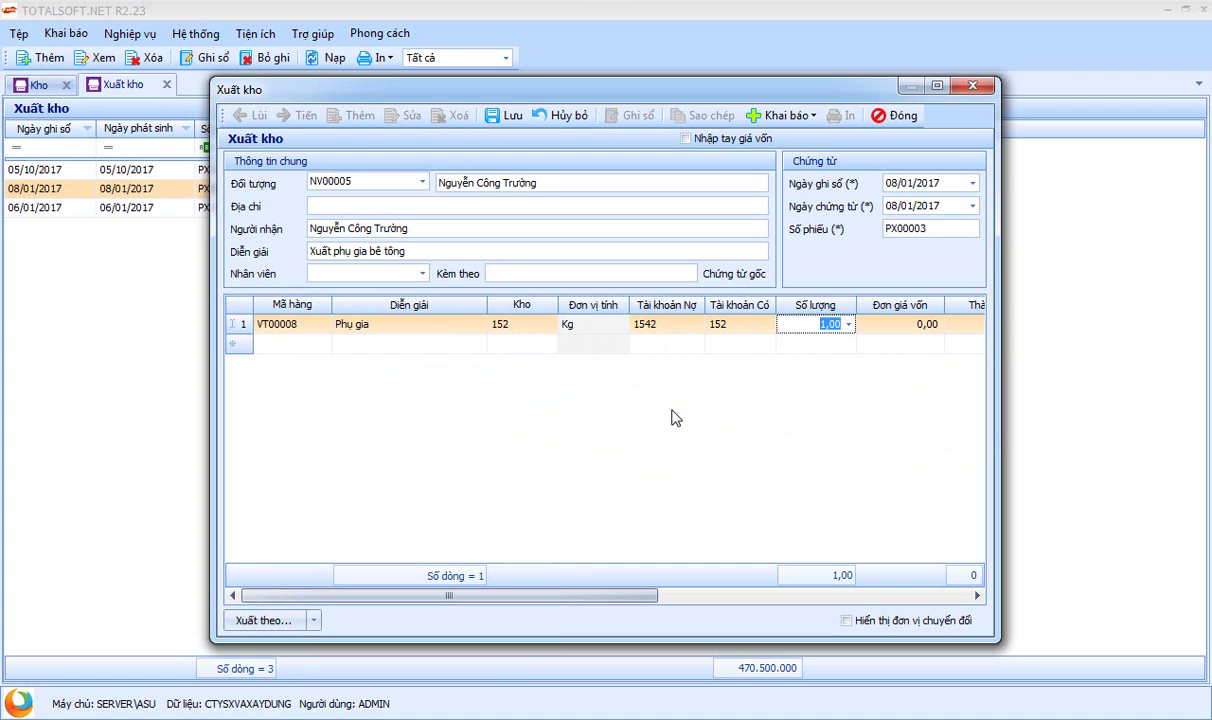
Step: Check the remaining stock of the concrete additive in the item list of the voucher line
left_click(324, 326)
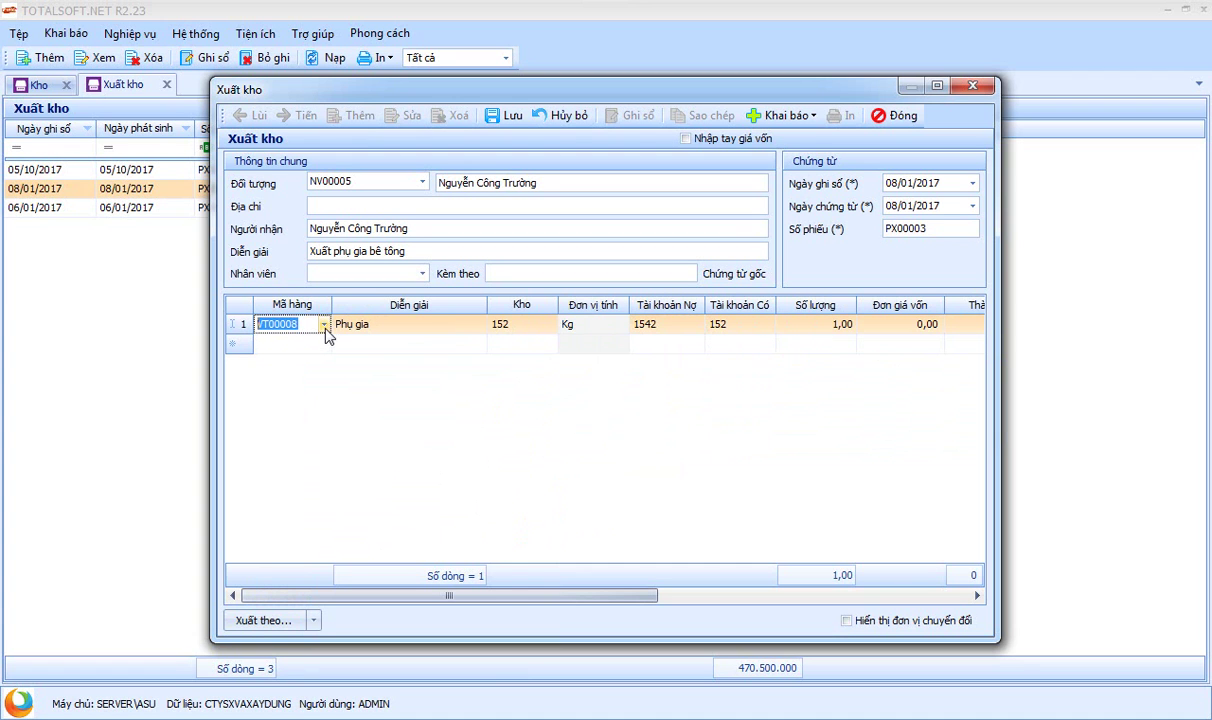
left_click(324, 325)
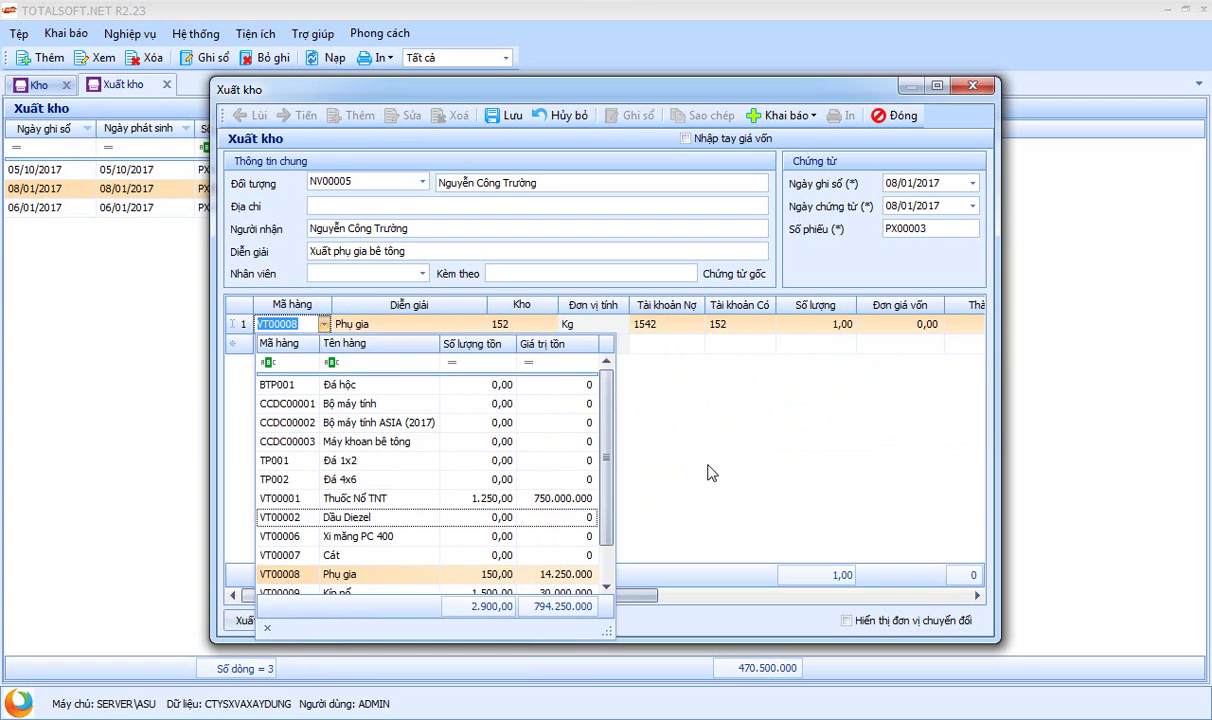
key("Return")
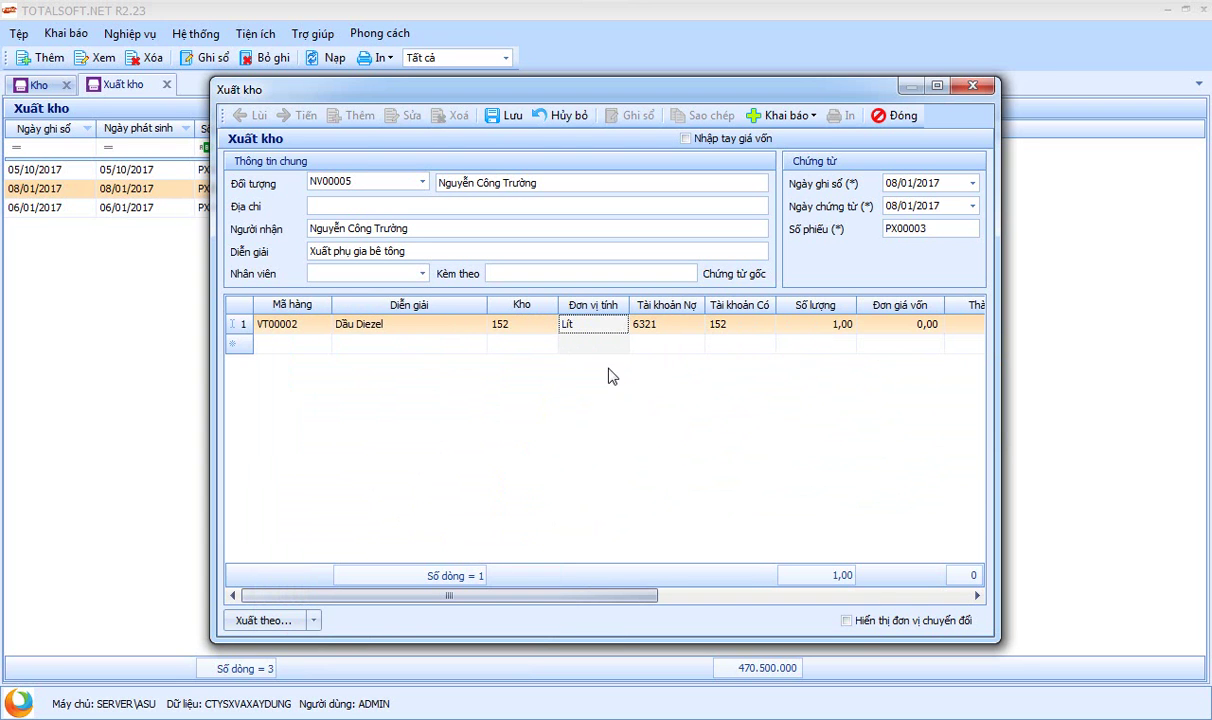
Step: Set Mã hàng of the voucher line back to VT00008 (Phụ gia)
left_click(333, 326)
left_click(326, 326)
left_click(324, 325)
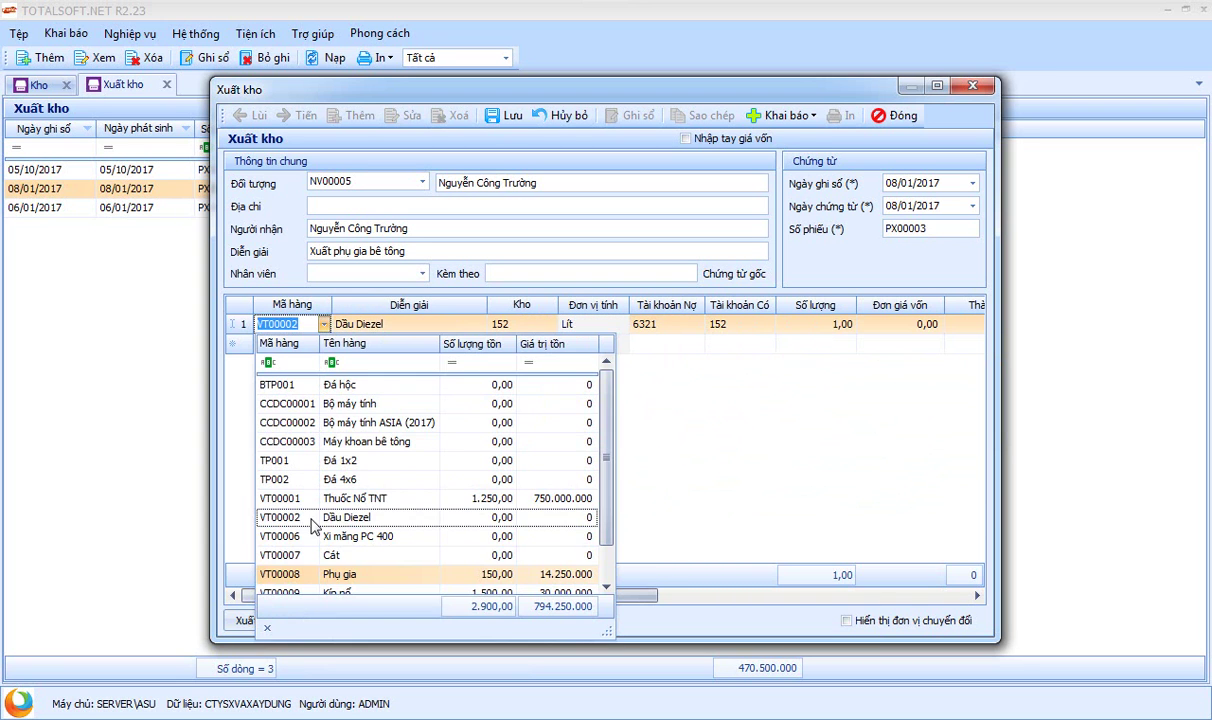
left_click(319, 571)
key("Return")
key("Return")
key("Return")
key("Return")
key("Return")
key("Return")
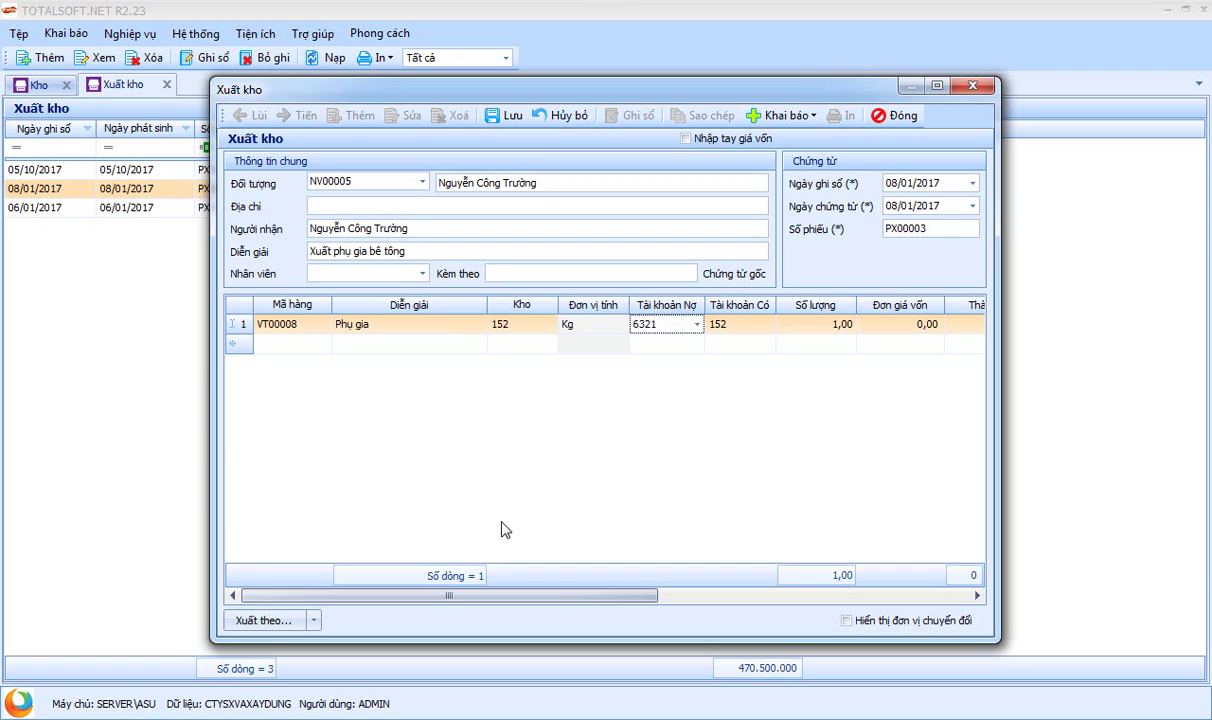
Step: Set Tài khoản Nợ of the Phụ gia line to 1542 and its Số lượng to 50
key("shift+Tab")
key("shift+Tab")
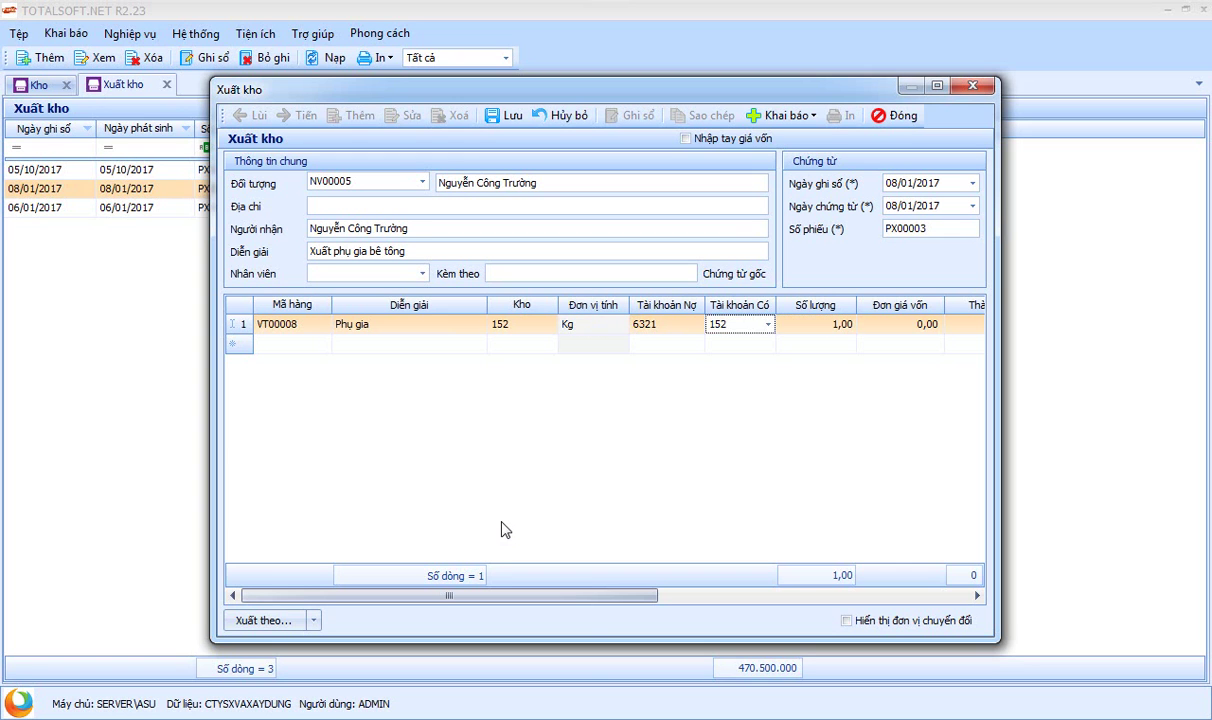
type("1542")
key("Return")
key("Return")
type("50")
key("Return")
key("Return")
key("Return")
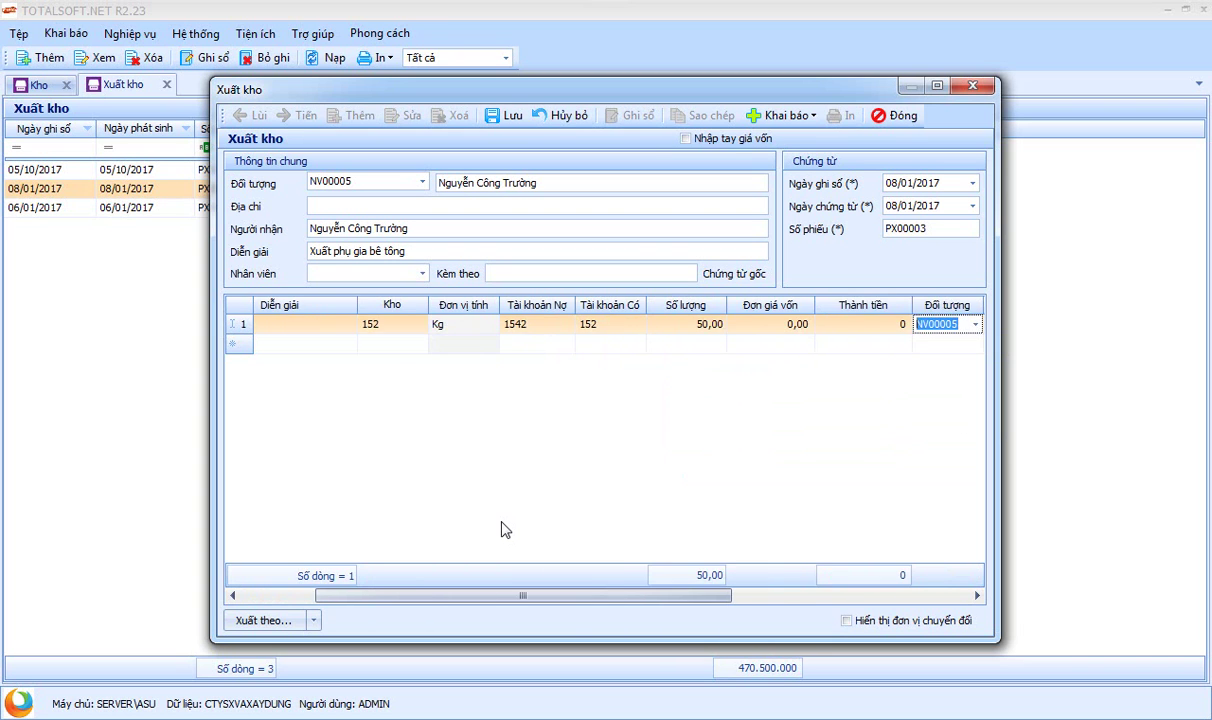
Step: Set Khoản mục CP of the Phụ gia line to NVLTT and check the line's remaining cost columns
key("Return")
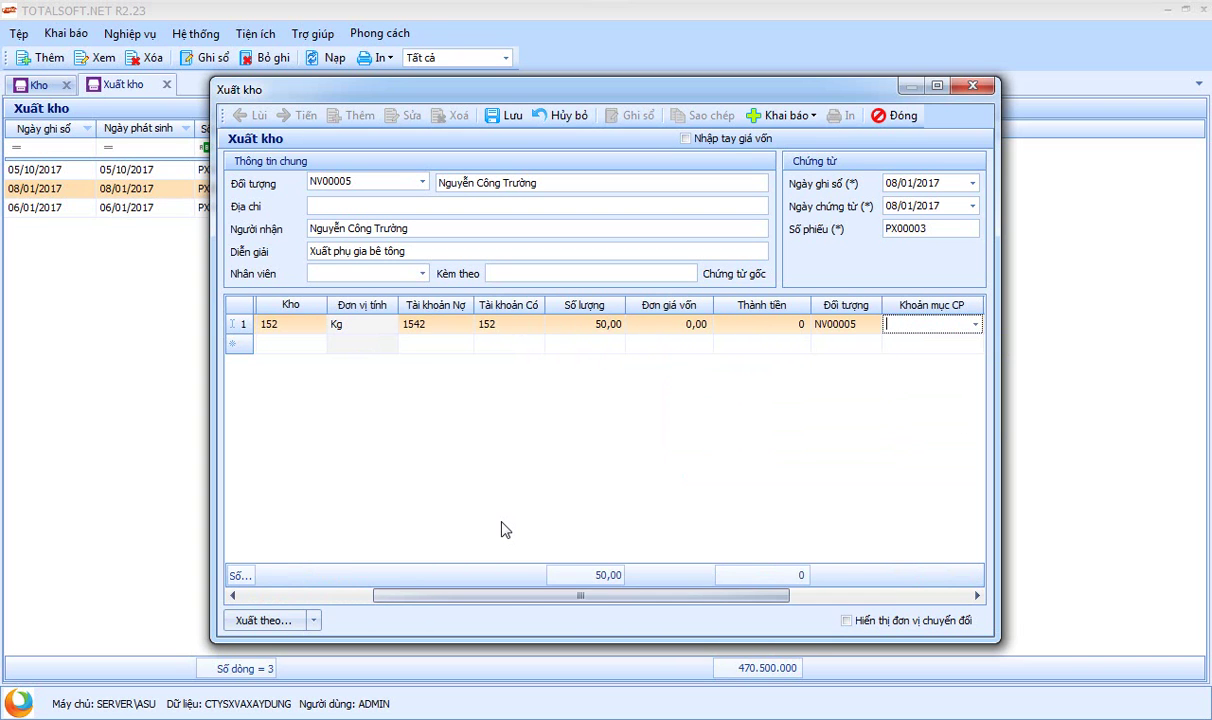
left_click(967, 325)
left_click(885, 402)
key("Return")
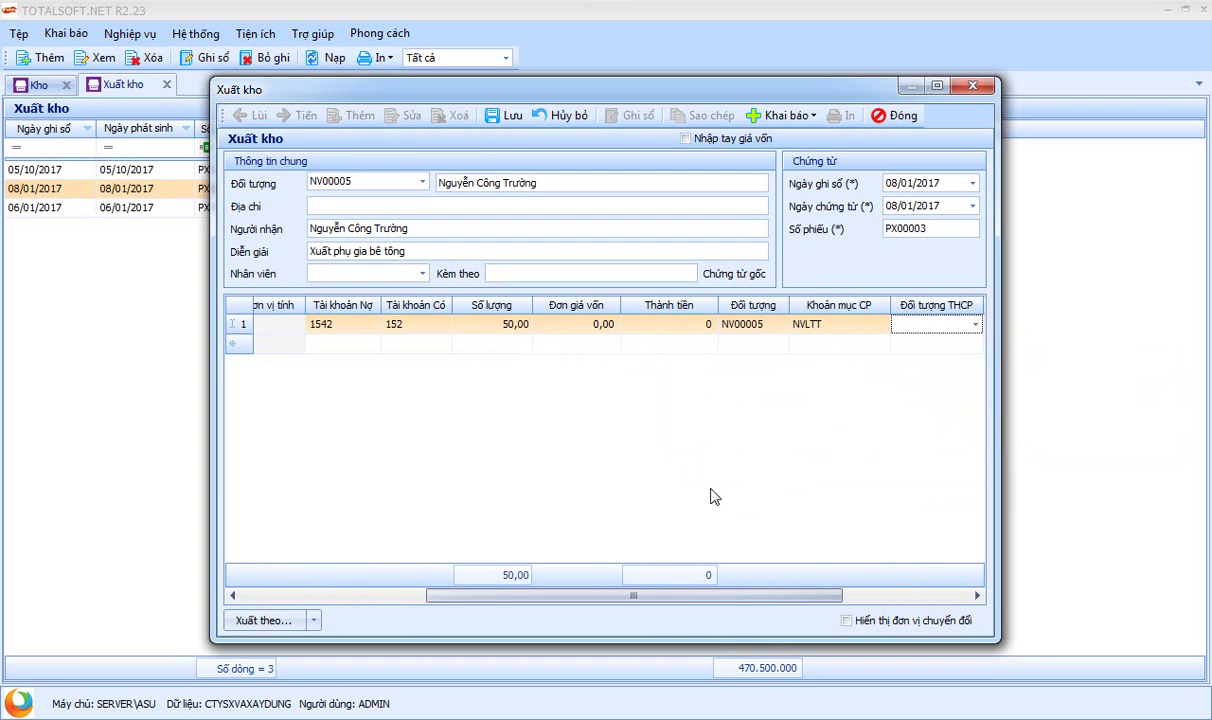
left_click_drag(641, 599, 787, 598)
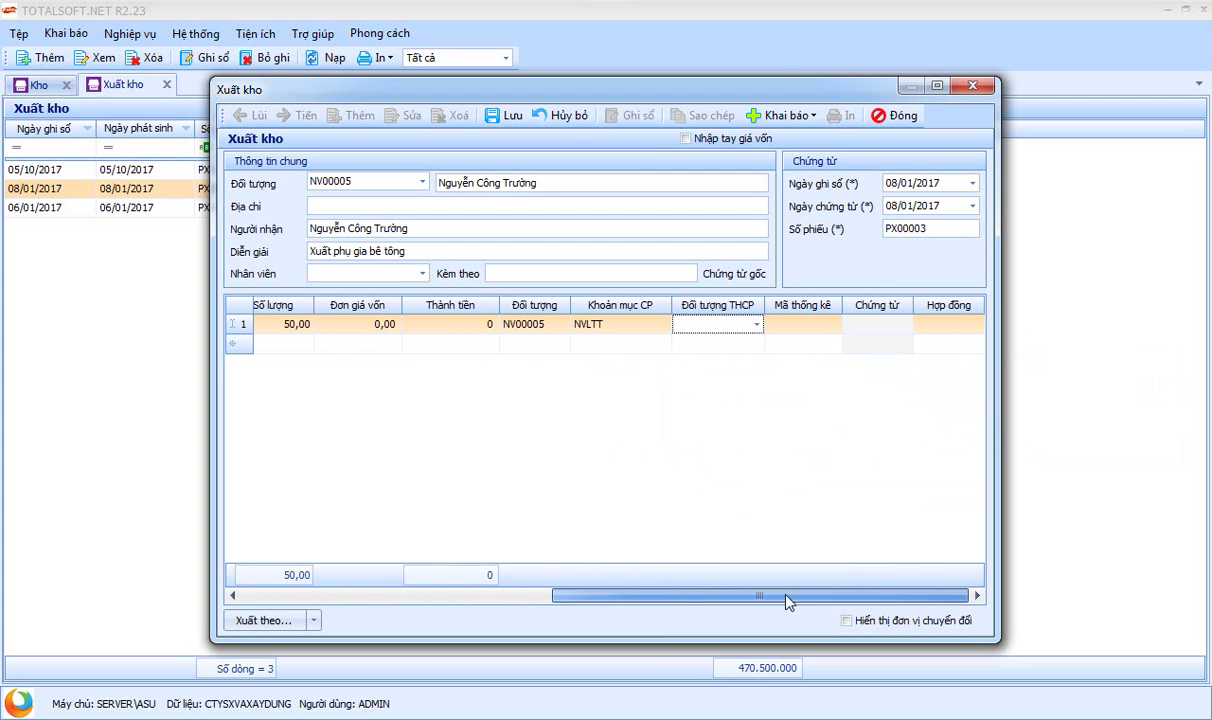
left_click(603, 328)
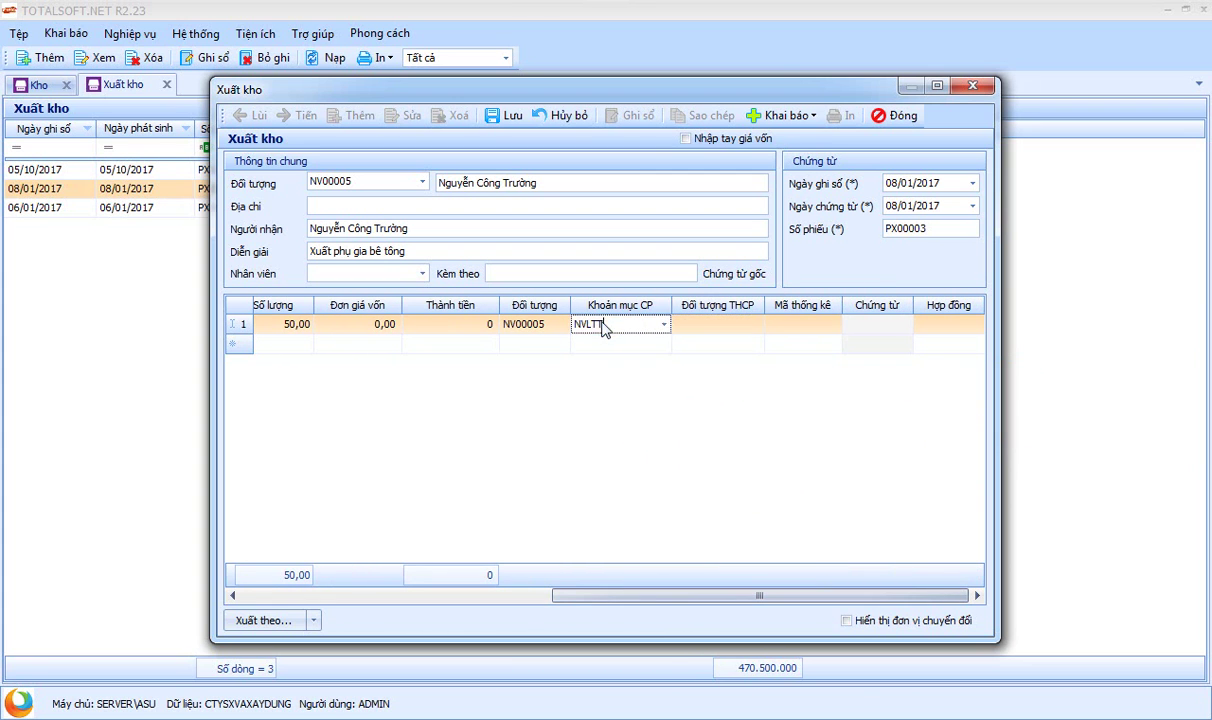
Step: Save the concrete additive voucher and close it
left_click_drag(663, 596, 330, 597)
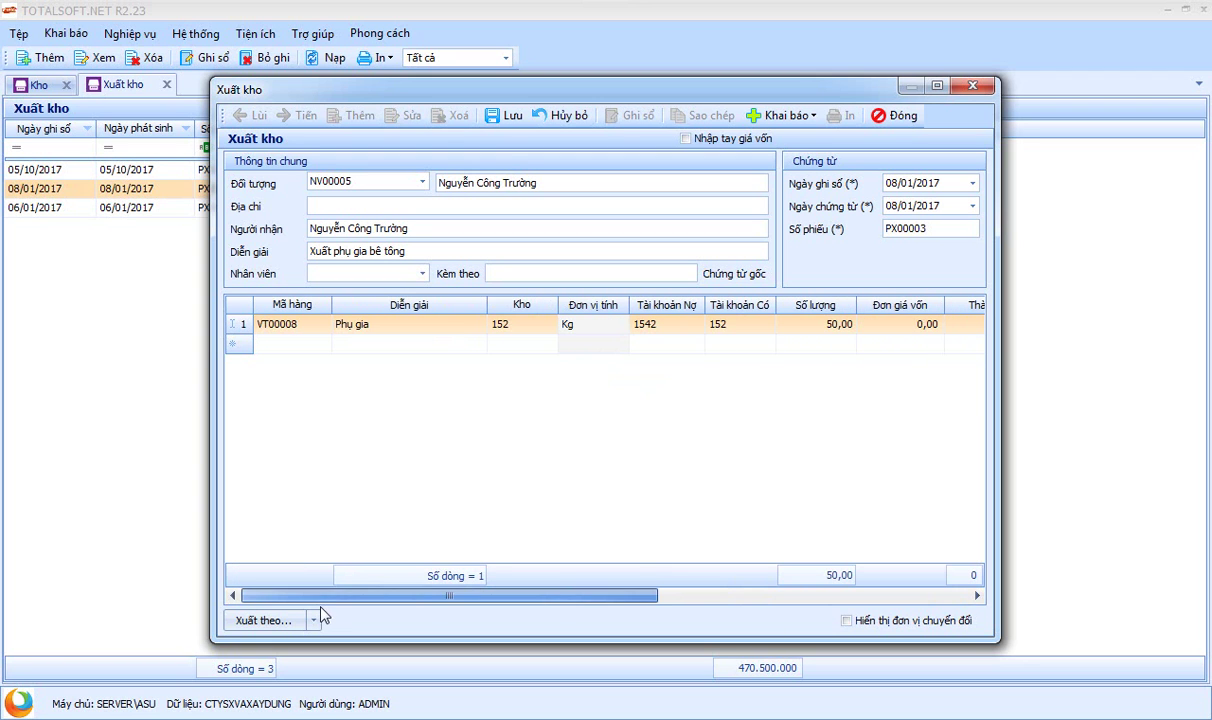
left_click(474, 490)
left_click(510, 116)
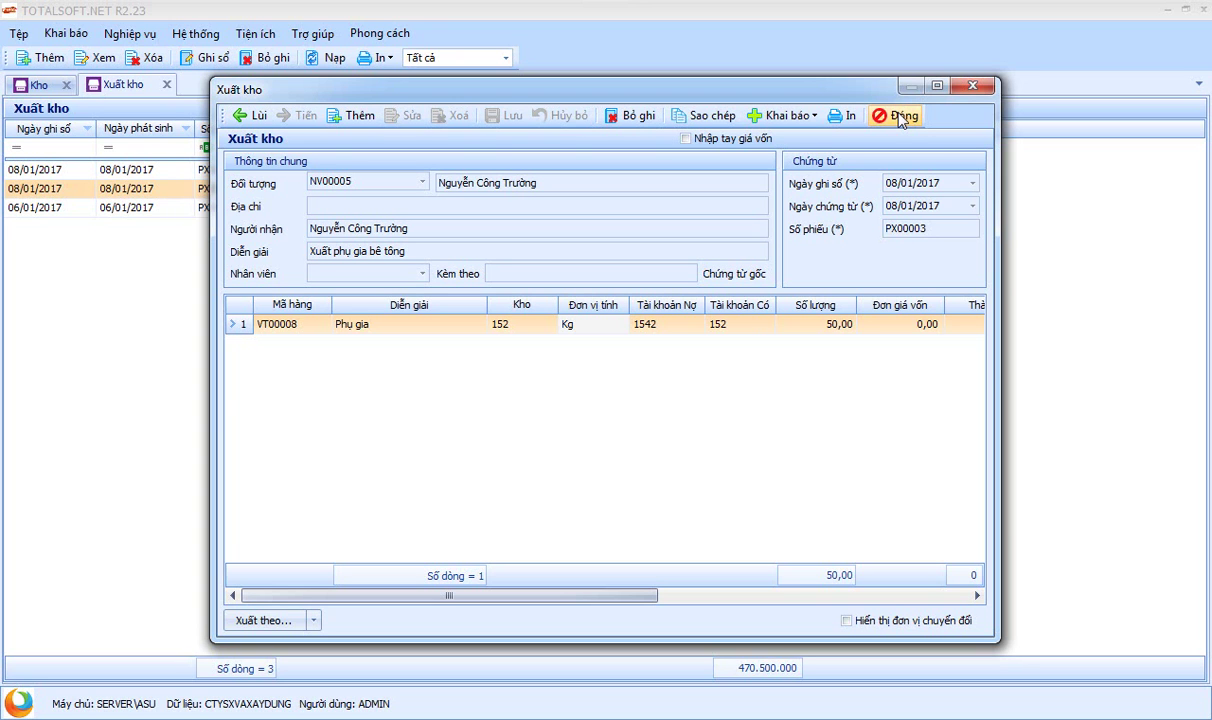
left_click(900, 116)
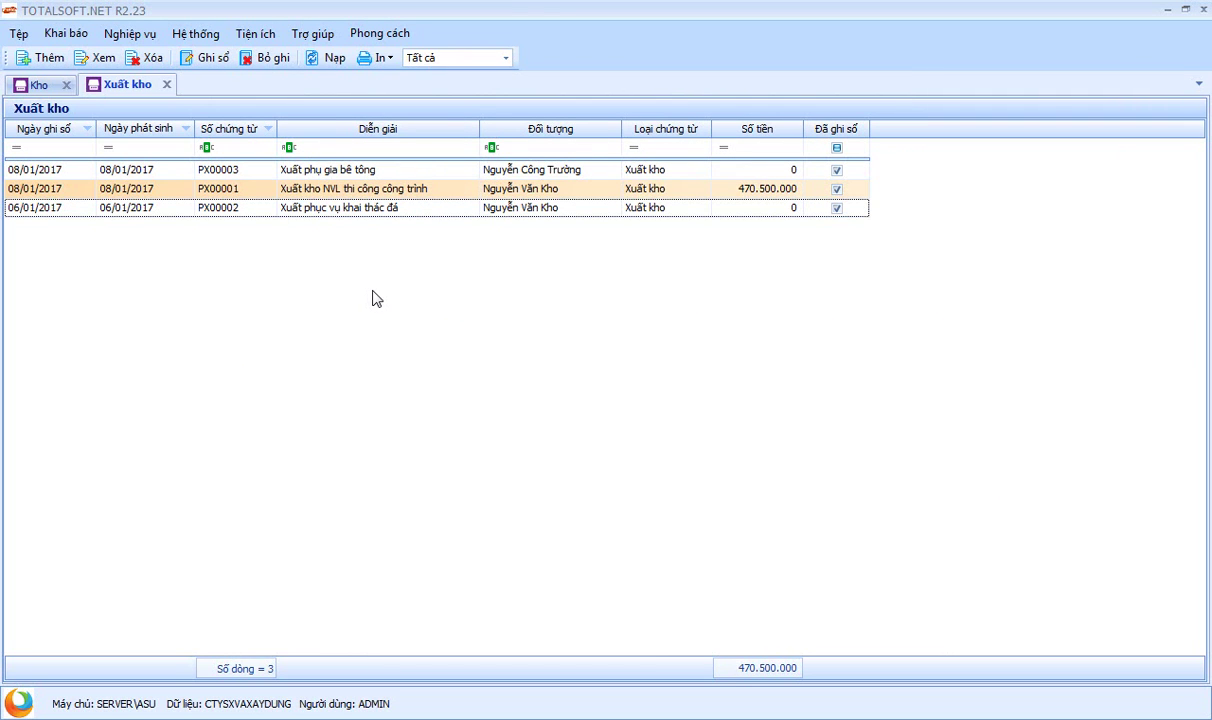
Step: Check the stock of all items from a blank Xuất kho voucher, and discard that voucher without saving
right_click(341, 261)
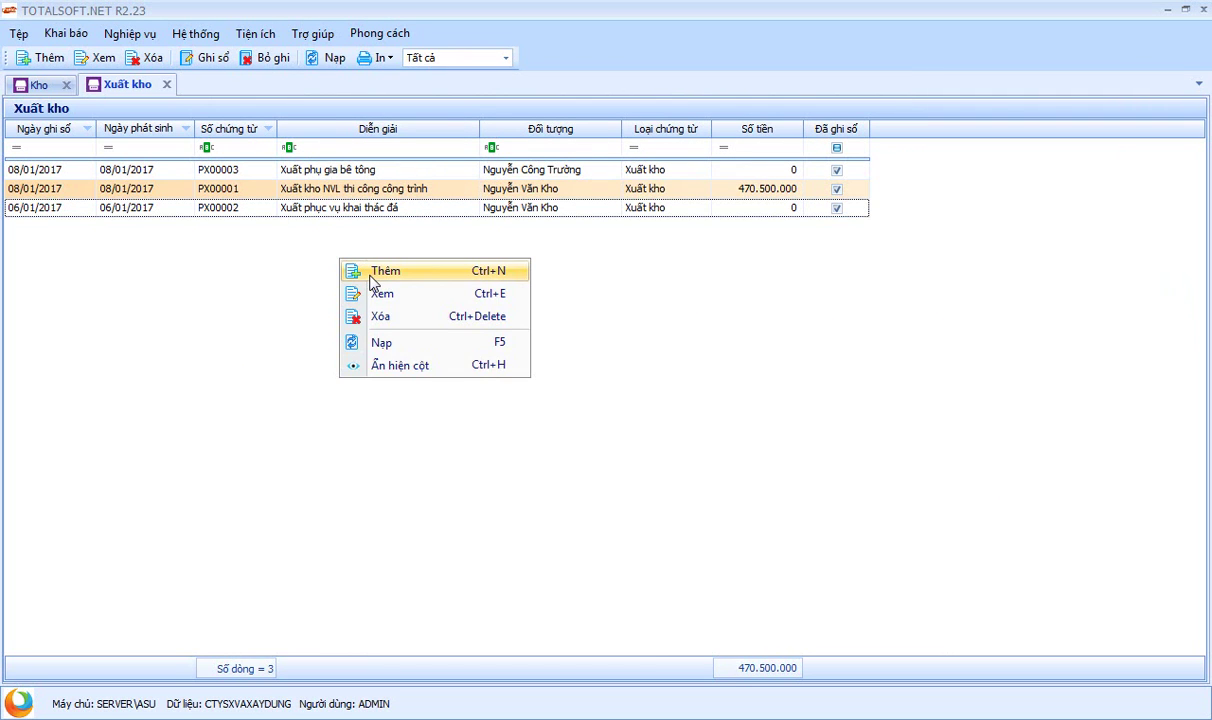
left_click(368, 275)
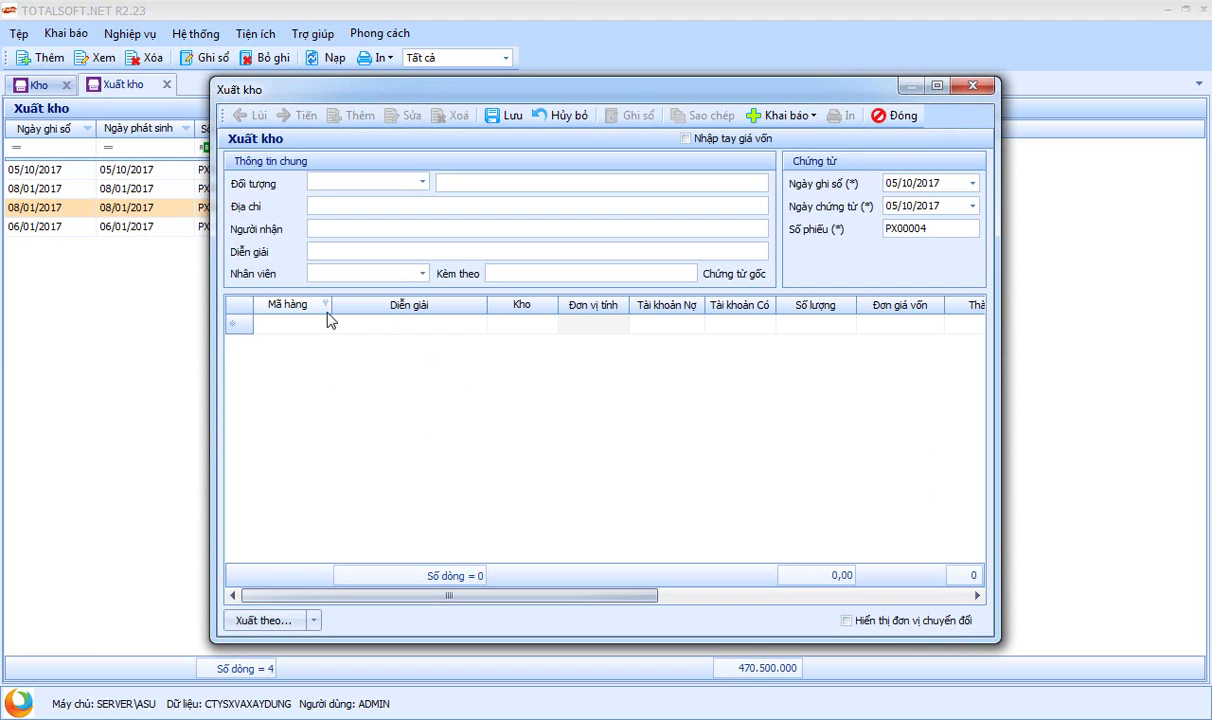
left_click(318, 324)
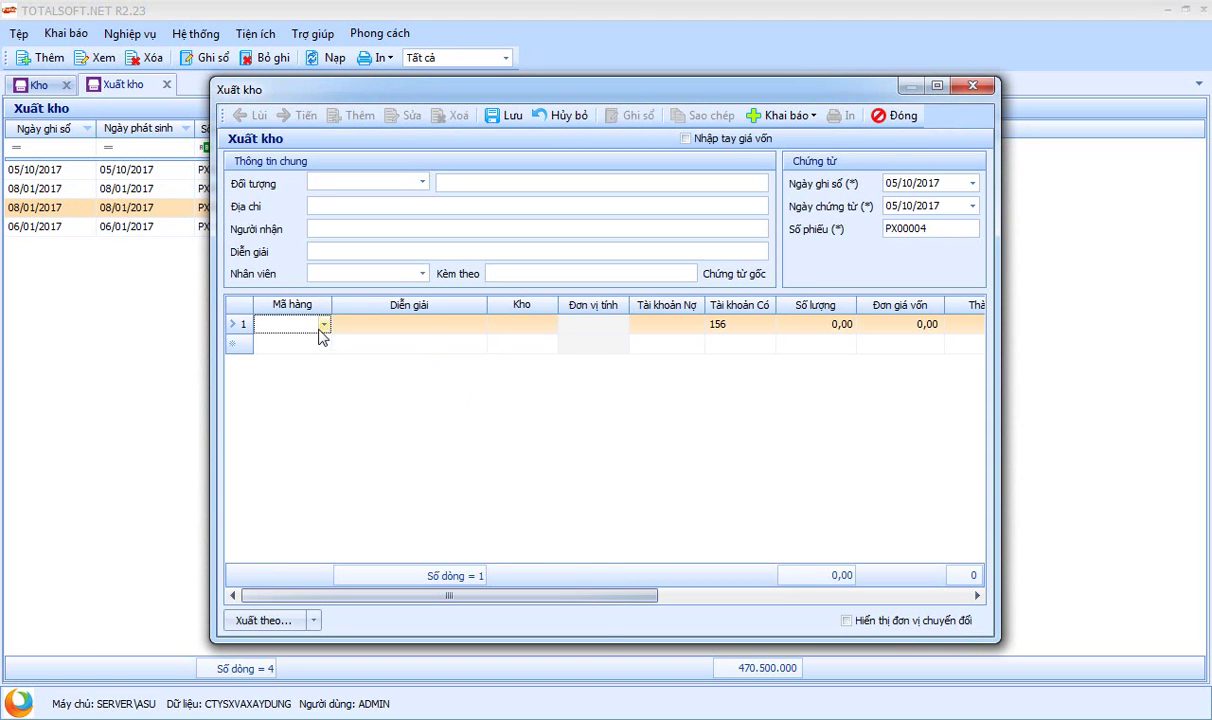
left_click(322, 324)
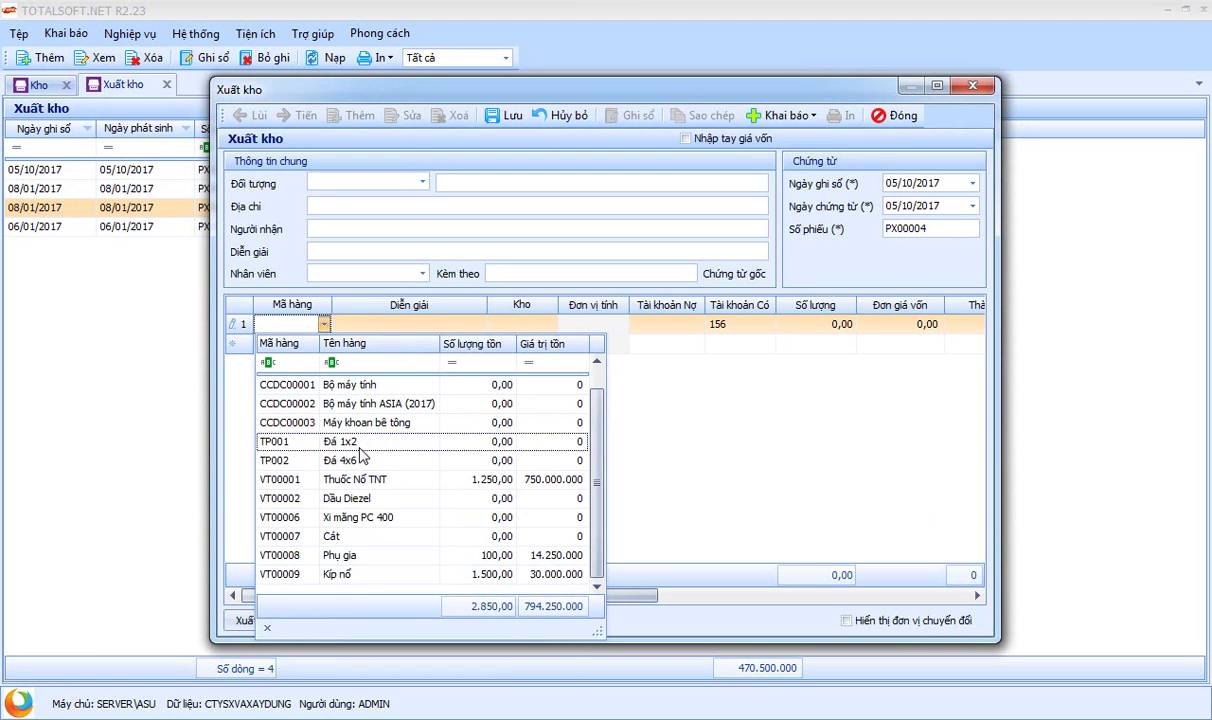
scroll(360, 455, "up", 1)
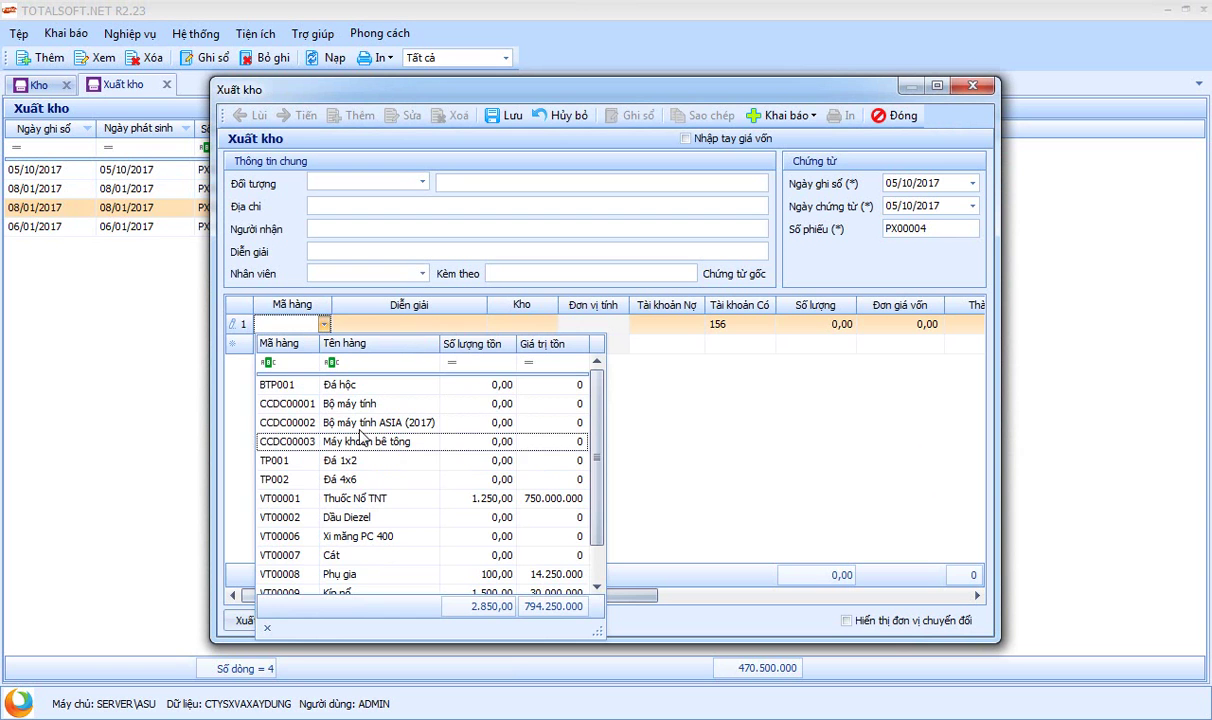
left_click(690, 418)
left_click(893, 116)
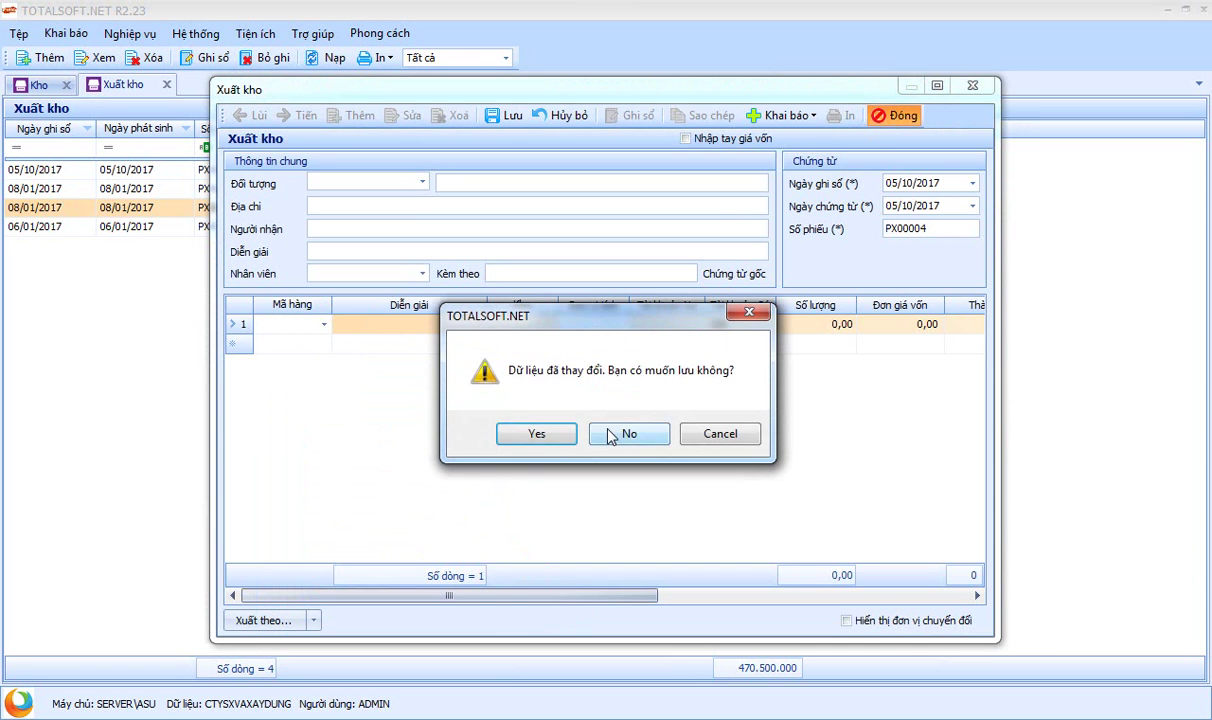
left_click(578, 410)
Step: Close the Xuất kho list and the Kho module to return to the main screen
left_click(167, 85)
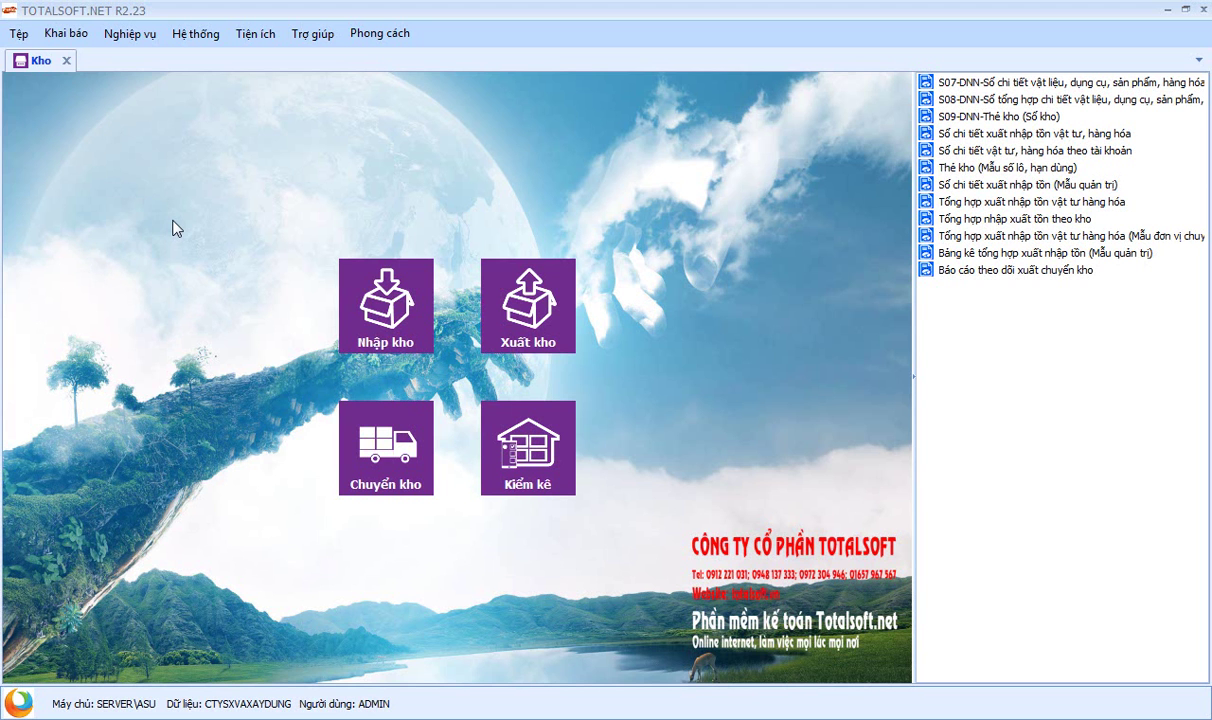
left_click(66, 60)
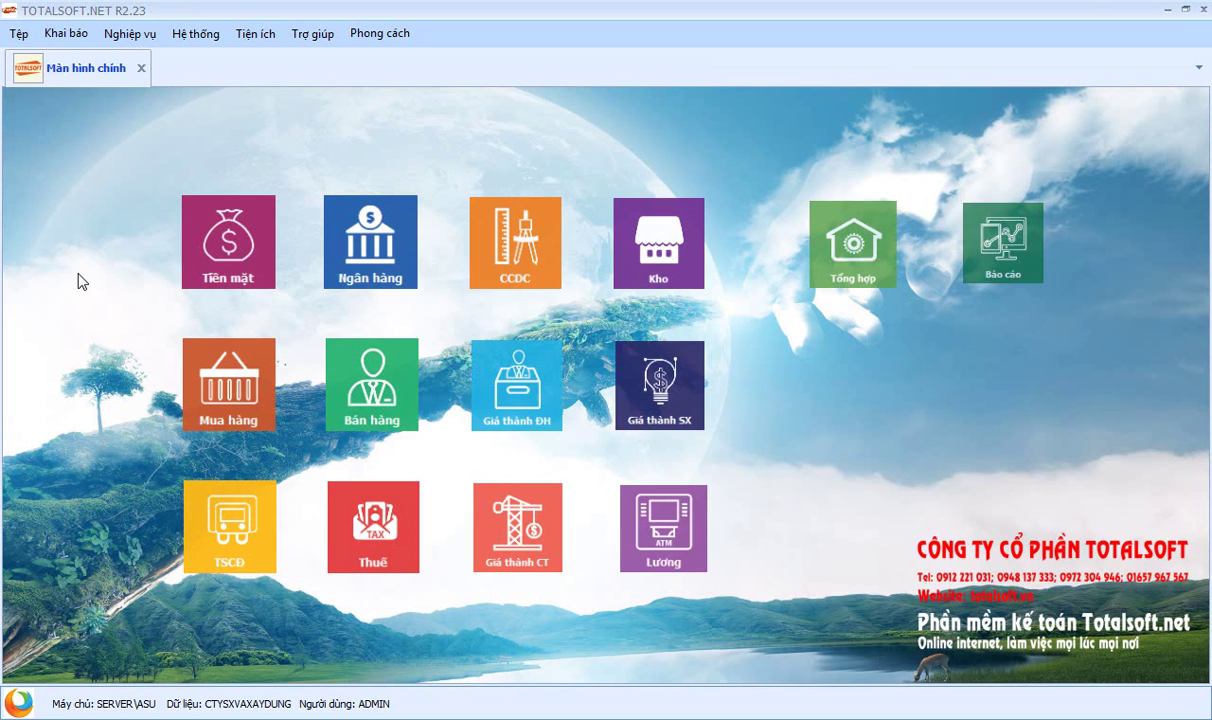
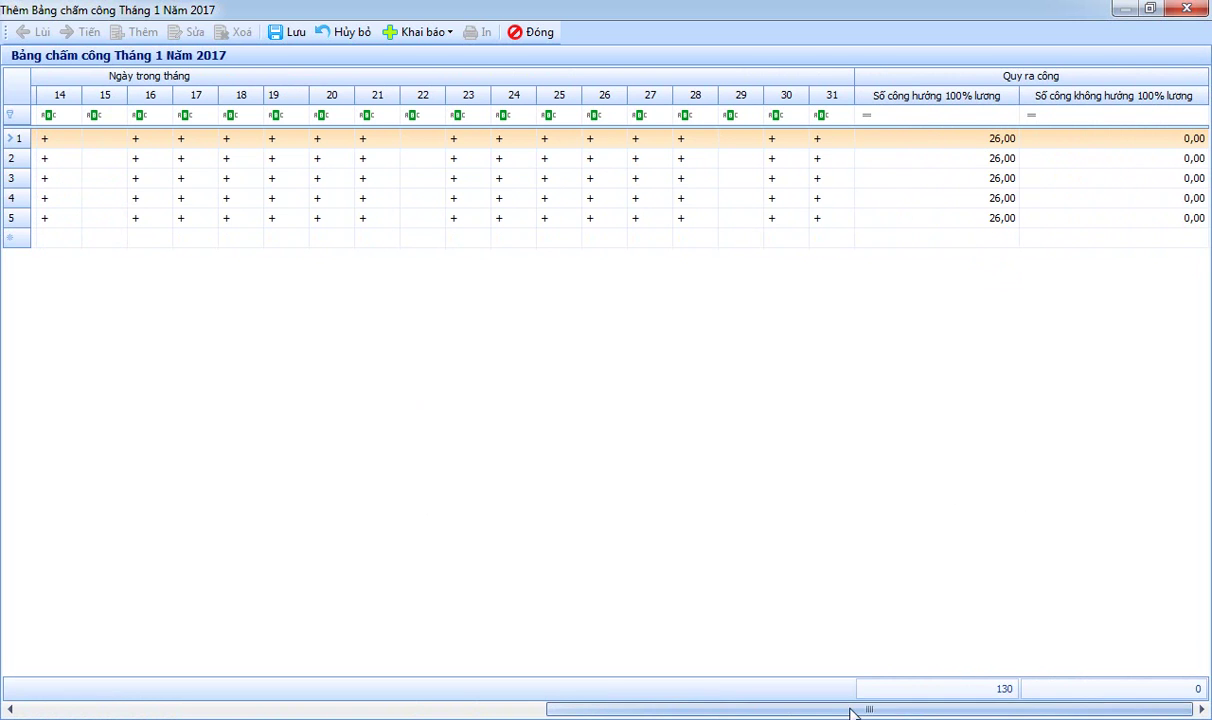
Step: Mark day 03 as Cô (Con ốm) for the fourth employee in the January 2017 timesheet, and save the timesheet
left_click_drag(851, 712, 314, 671)
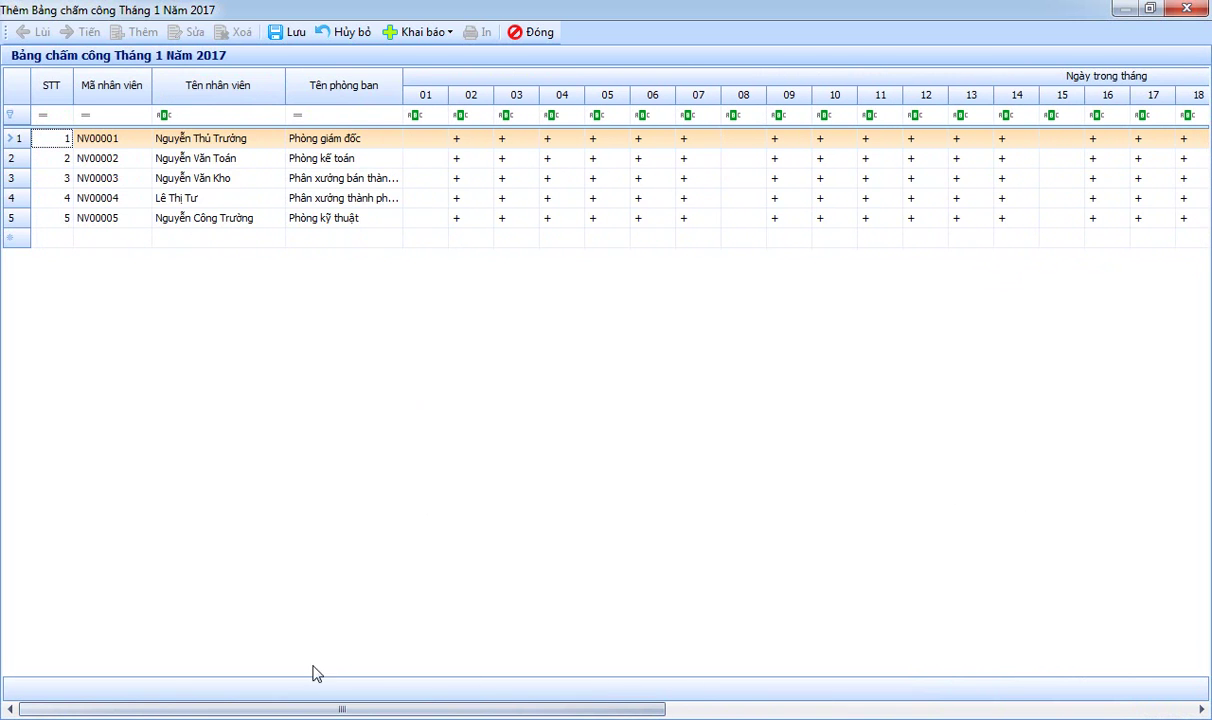
left_click(531, 200)
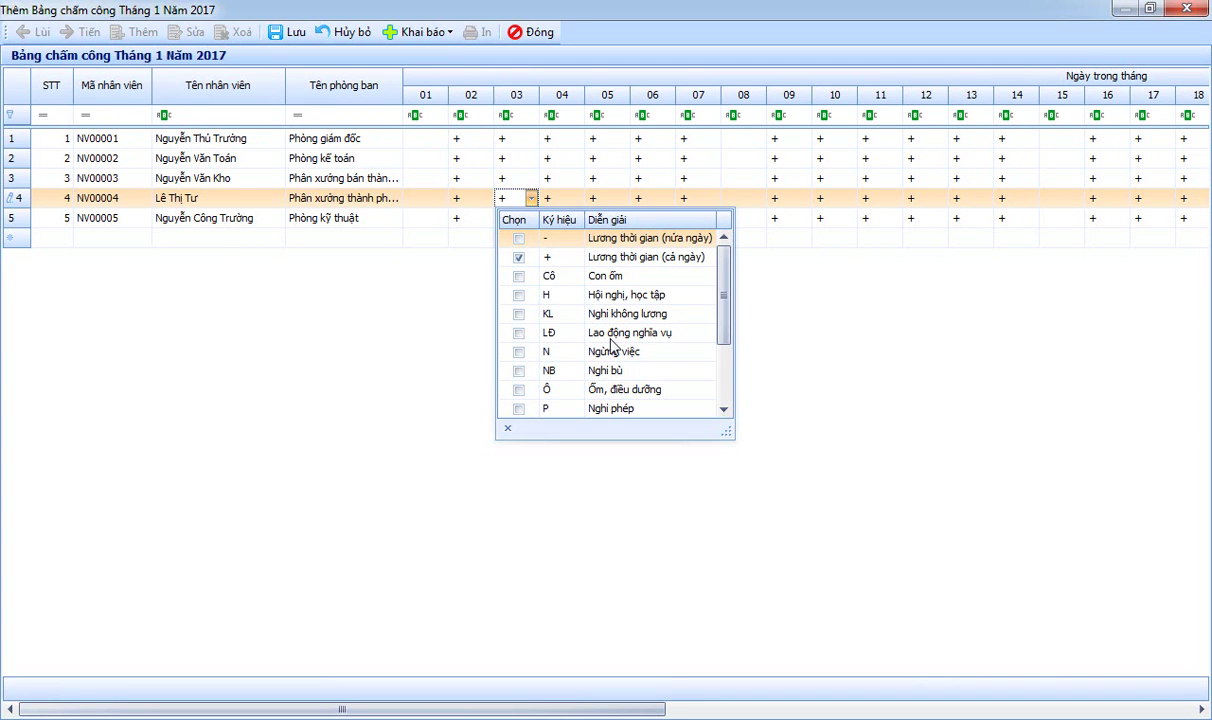
scroll(514, 352, "down", 1)
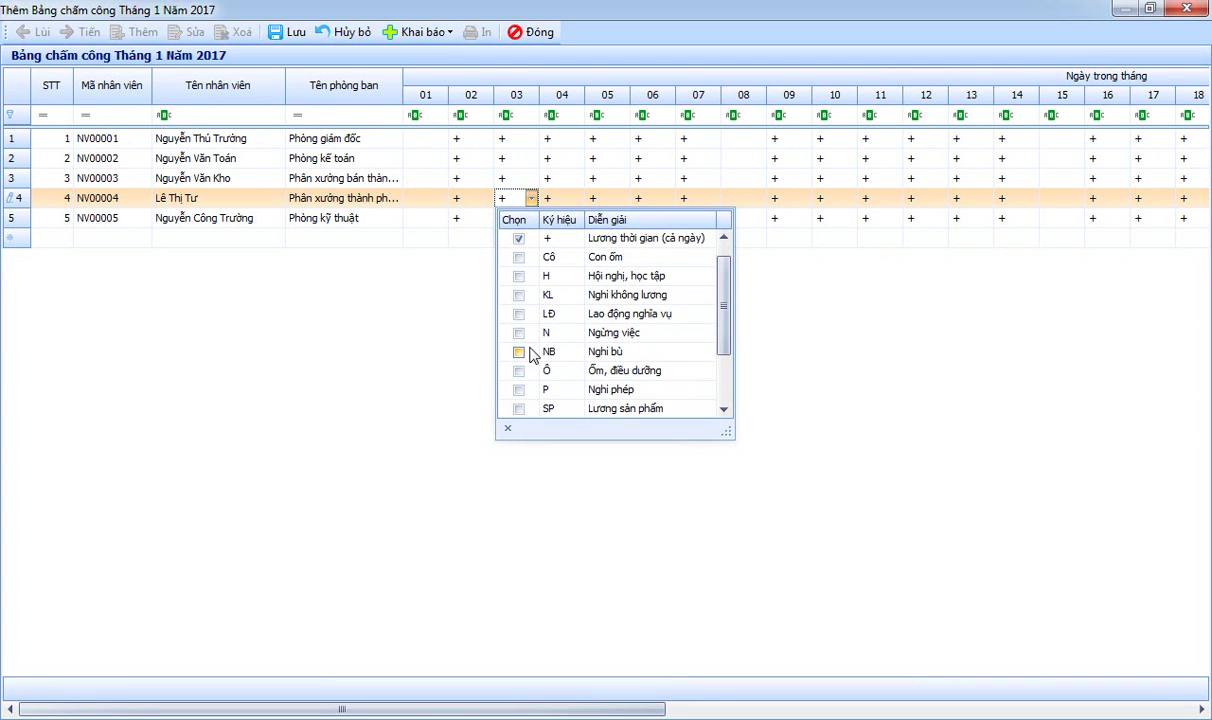
scroll(535, 345, "down", 3)
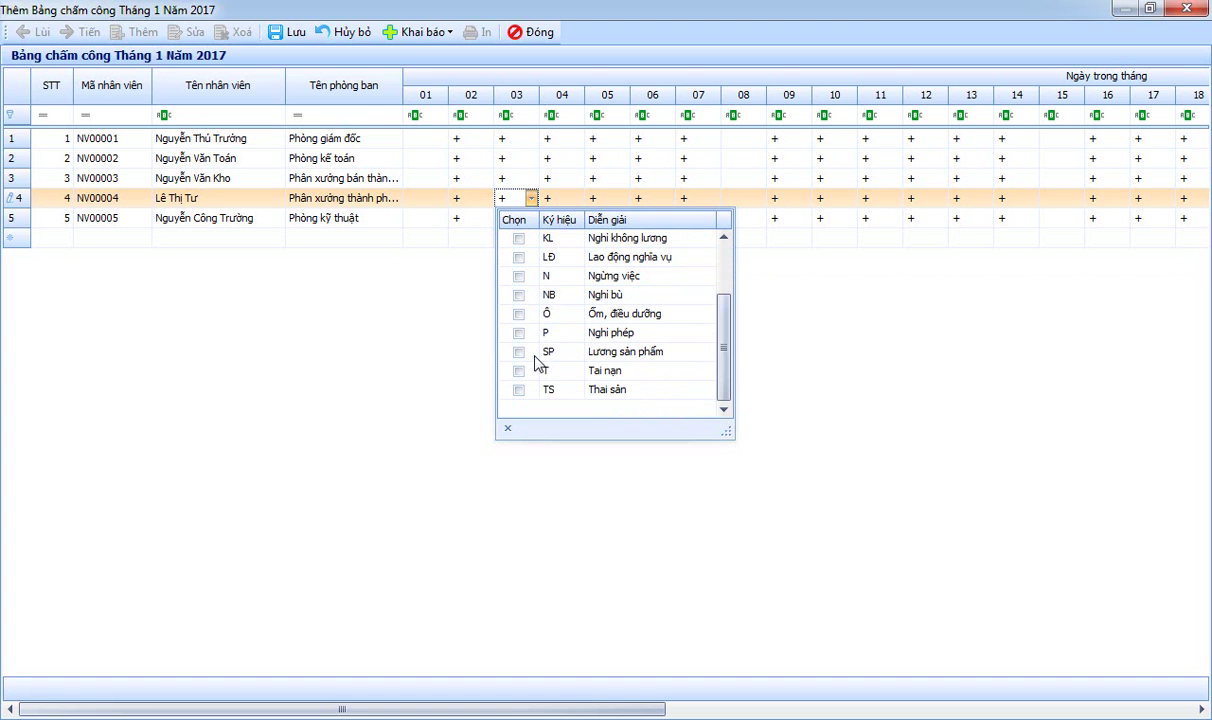
scroll(535, 337, "up", 1)
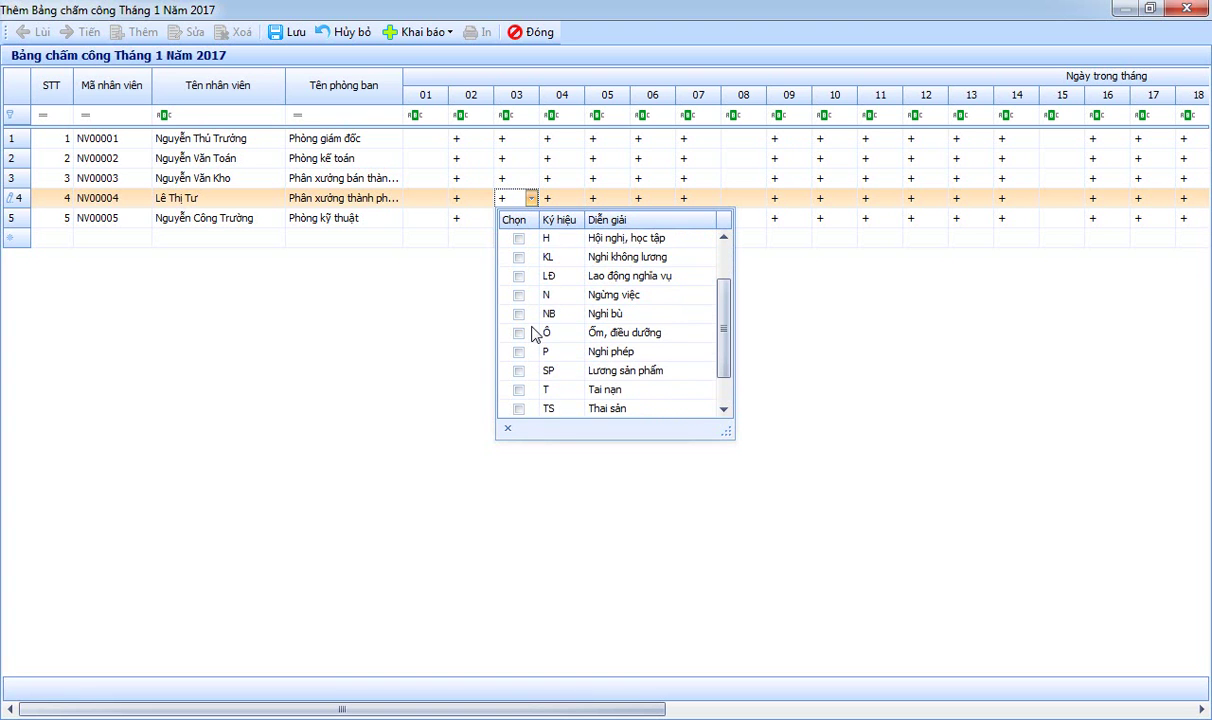
scroll(535, 337, "up", 3)
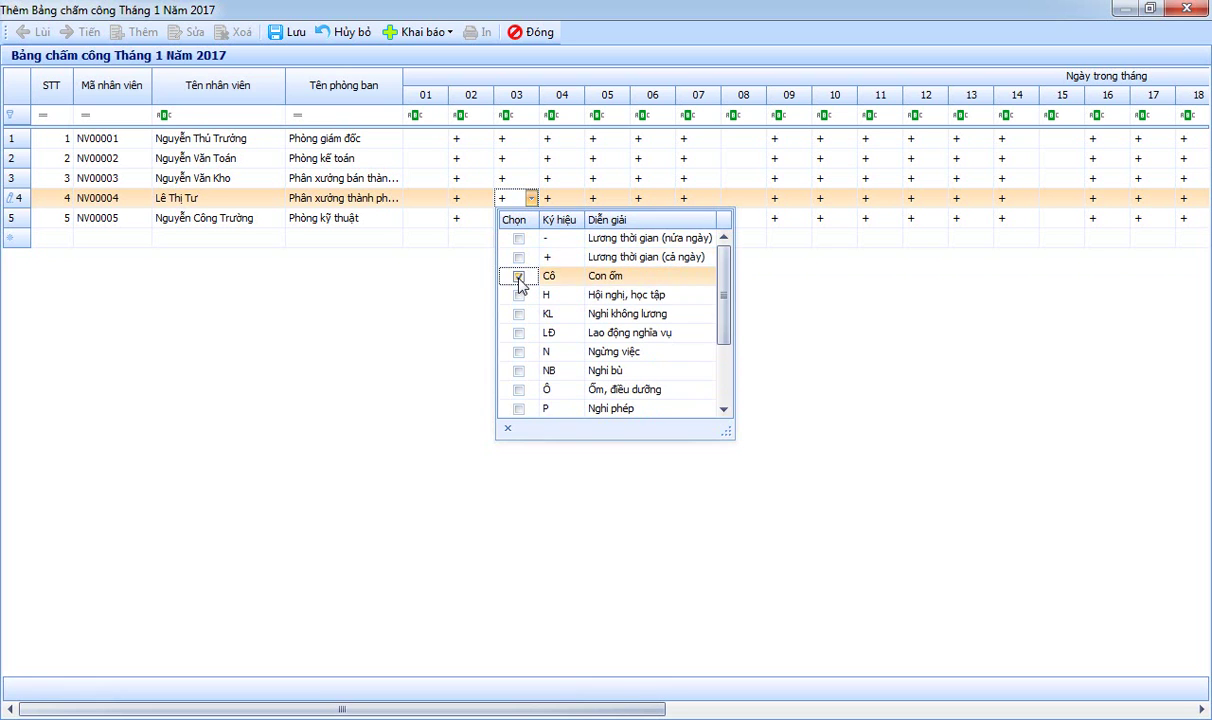
left_click(420, 310)
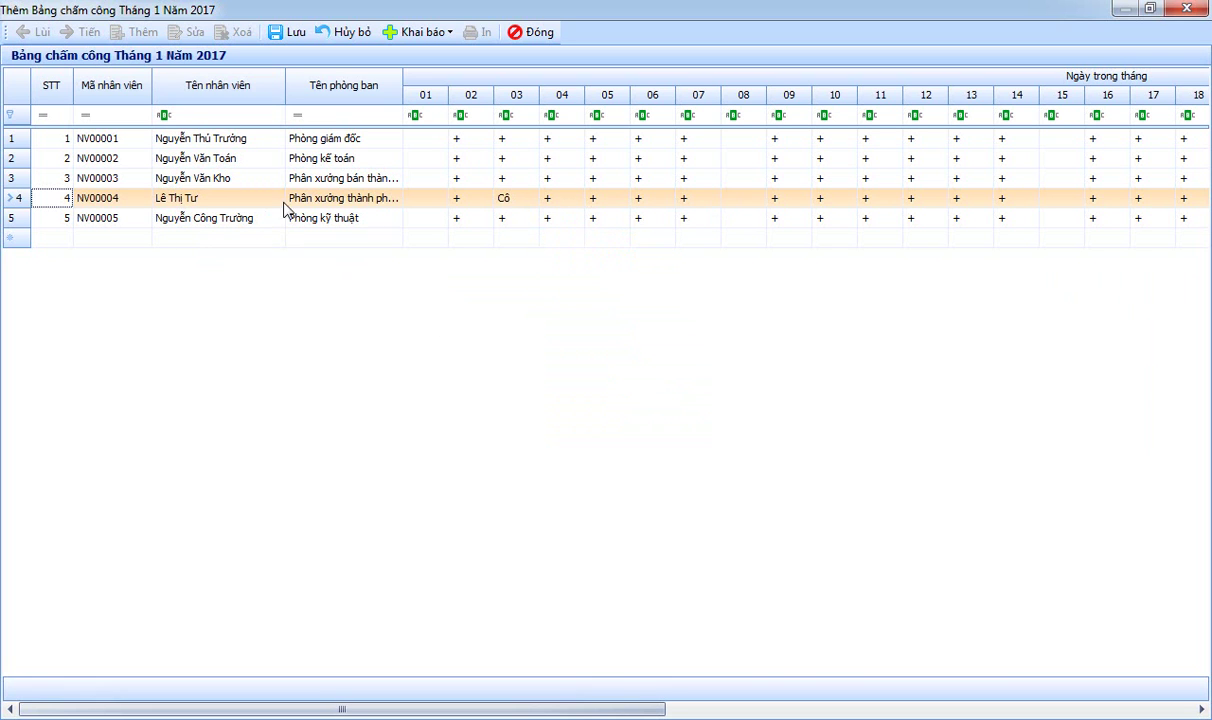
left_click(284, 33)
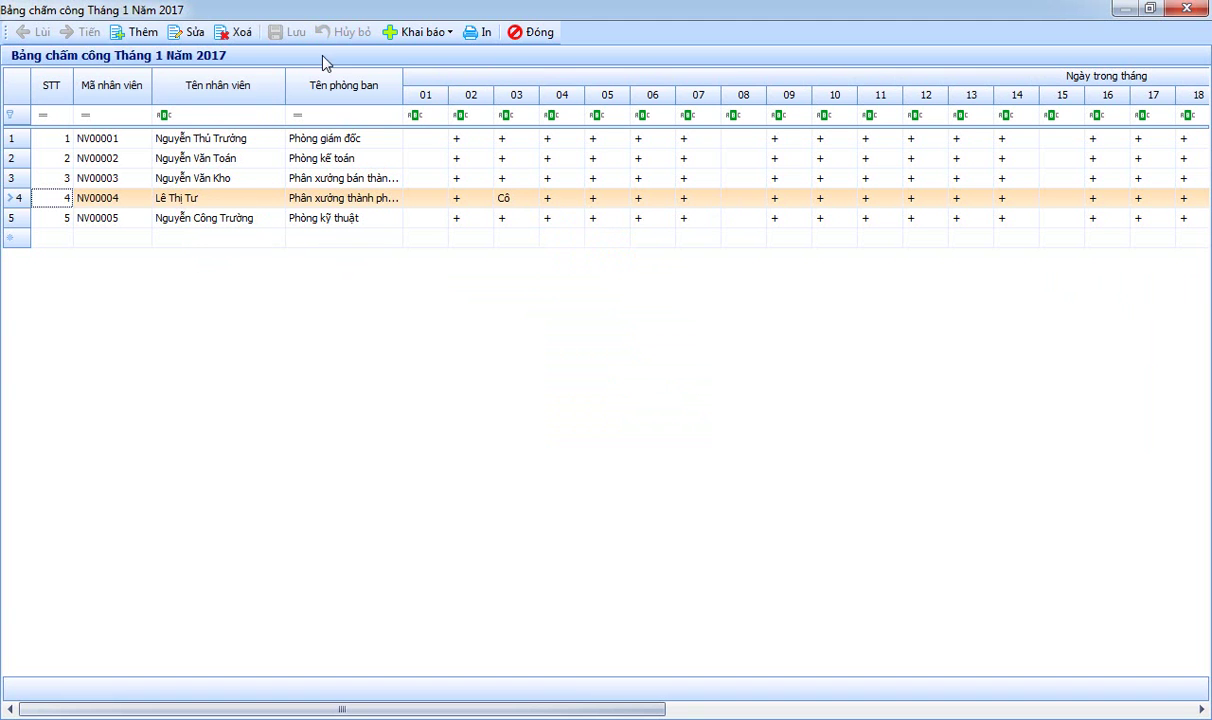
Step: Check the Quy ra công totals of the January 2017 timesheet, and close the timesheet and its list
left_click_drag(598, 710, 1095, 716)
left_click(1017, 200)
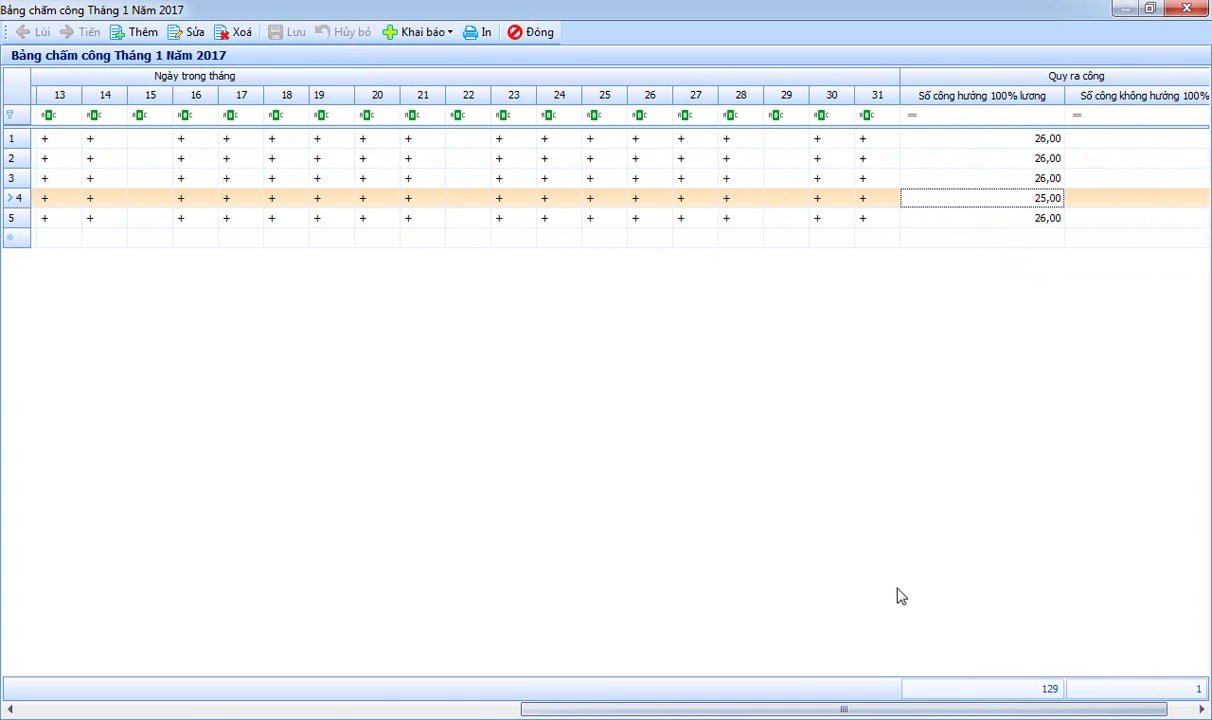
left_click_drag(855, 712, 345, 712)
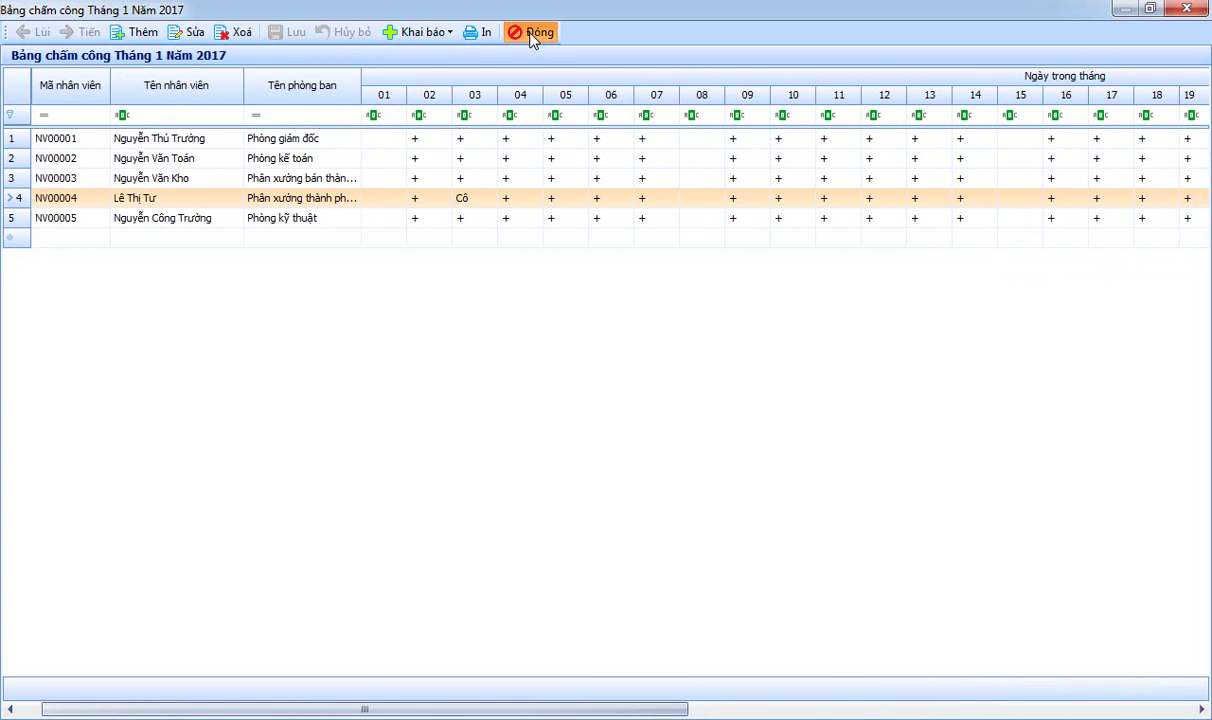
left_click(531, 32)
left_click(220, 85)
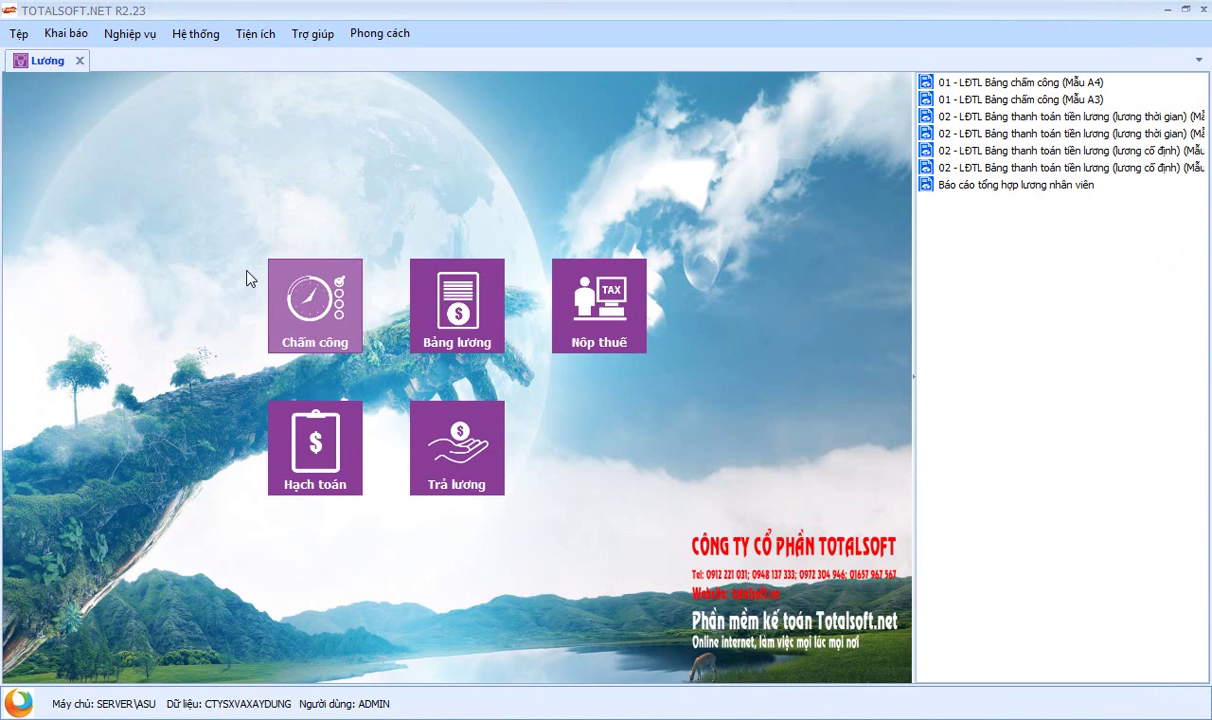
Step: Create a new Bảng lương thời gian for Tháng 1, 2017, without basing it on another payroll
left_click(481, 344)
right_click(280, 213)
left_click(334, 231)
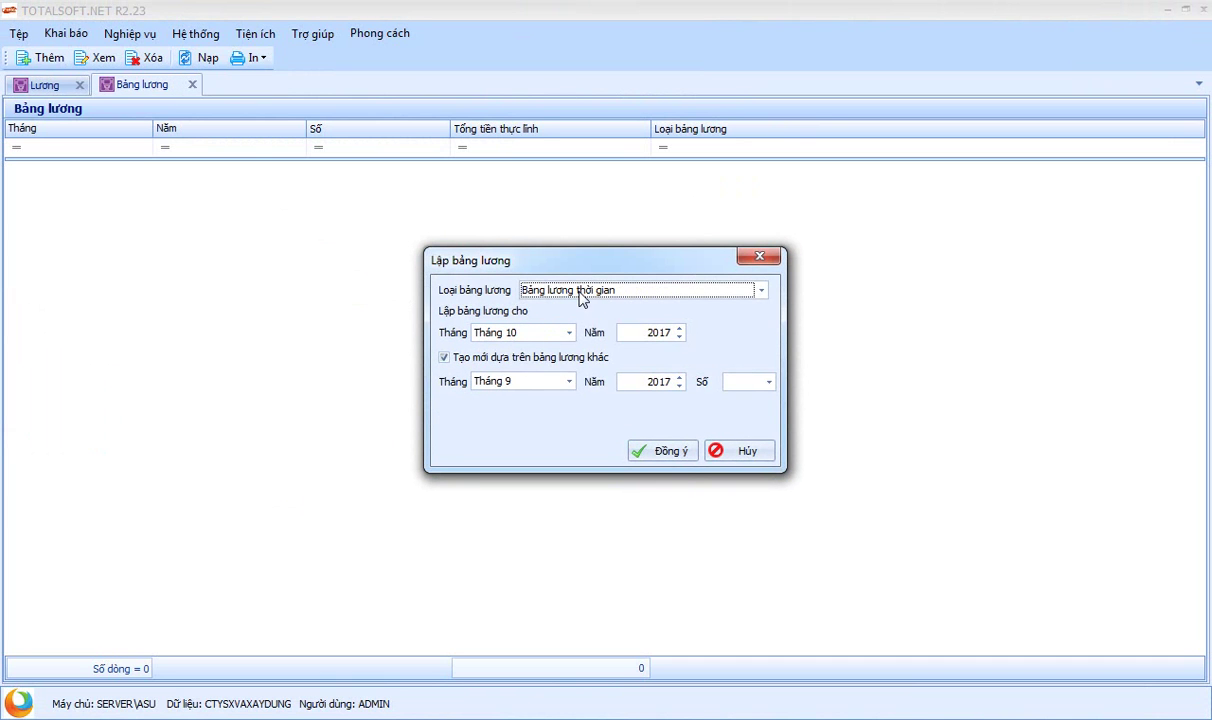
left_click(579, 293)
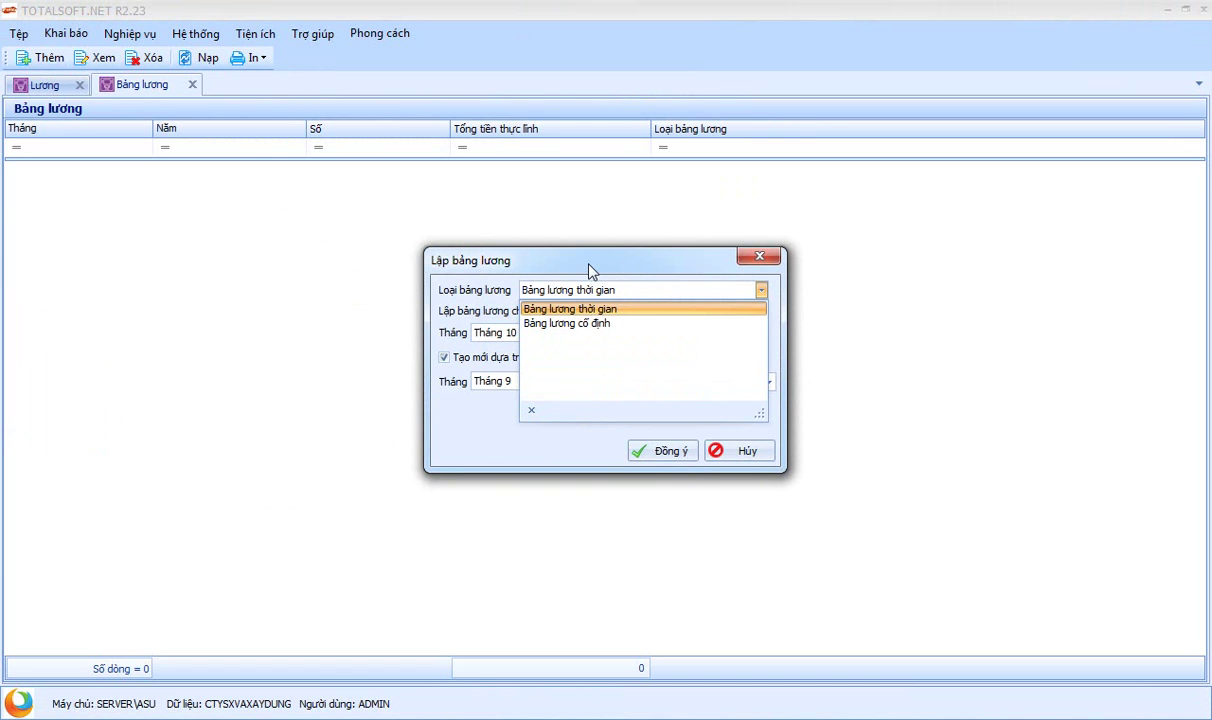
left_click(588, 270)
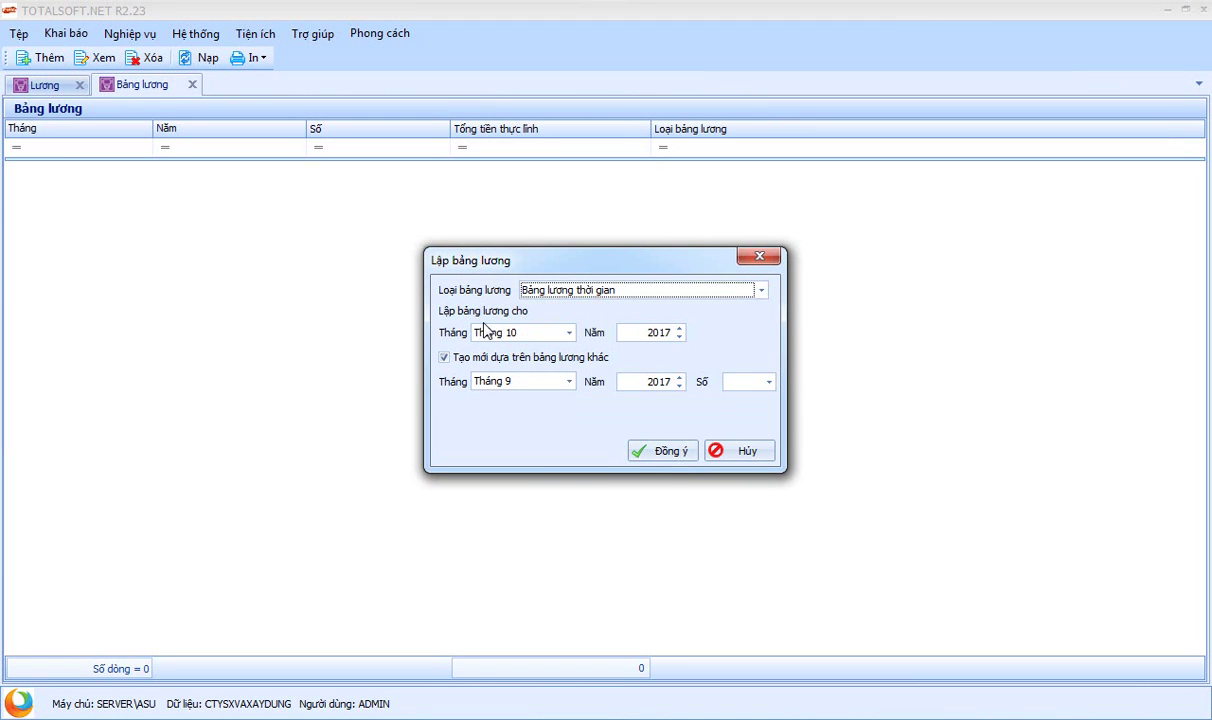
left_click(568, 333)
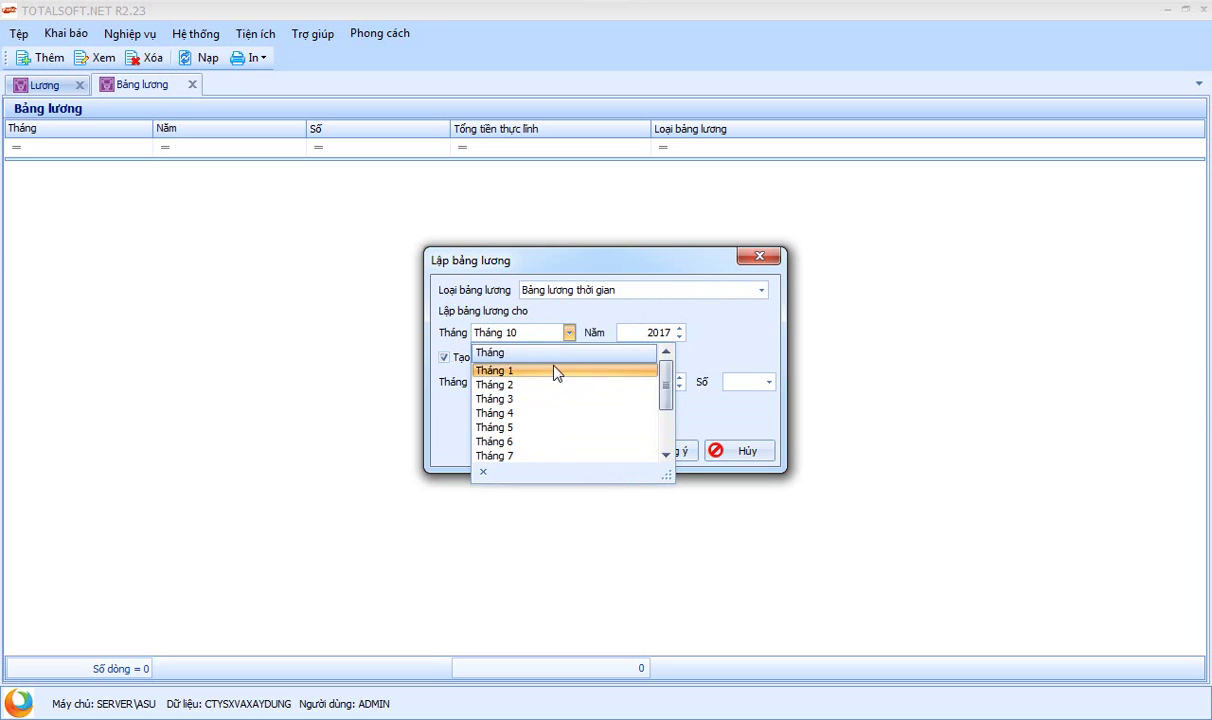
left_click(555, 370)
left_click(451, 364)
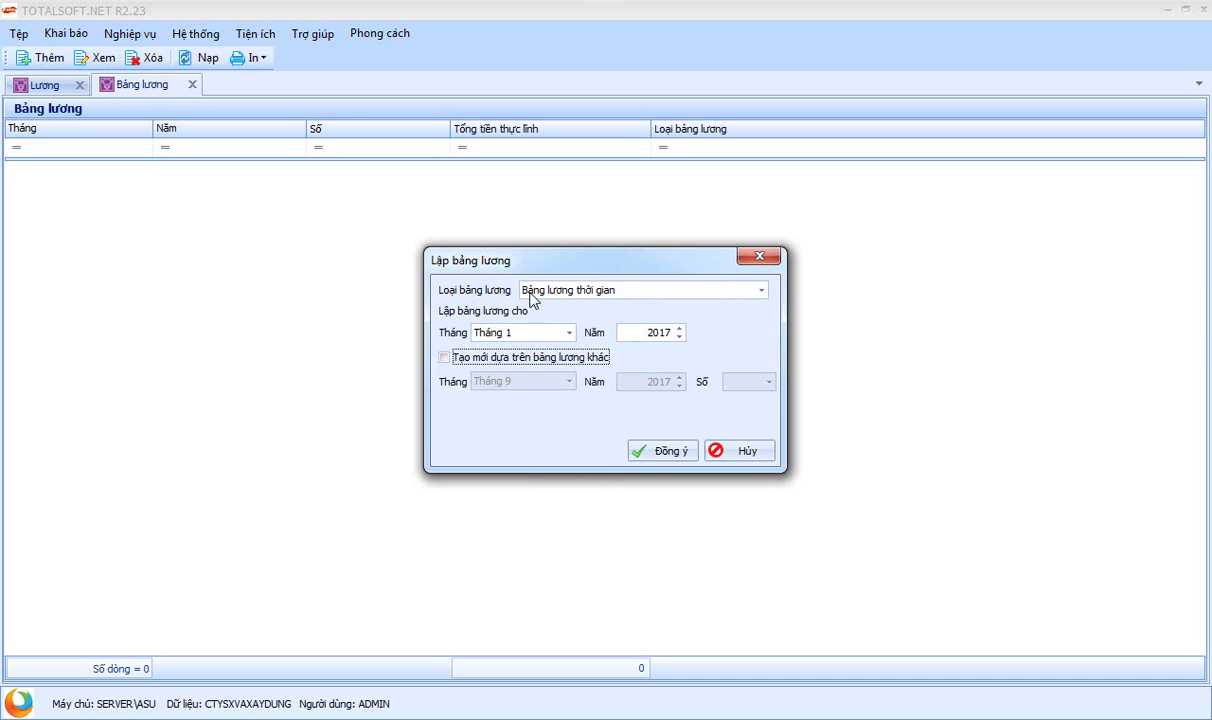
left_click(604, 289)
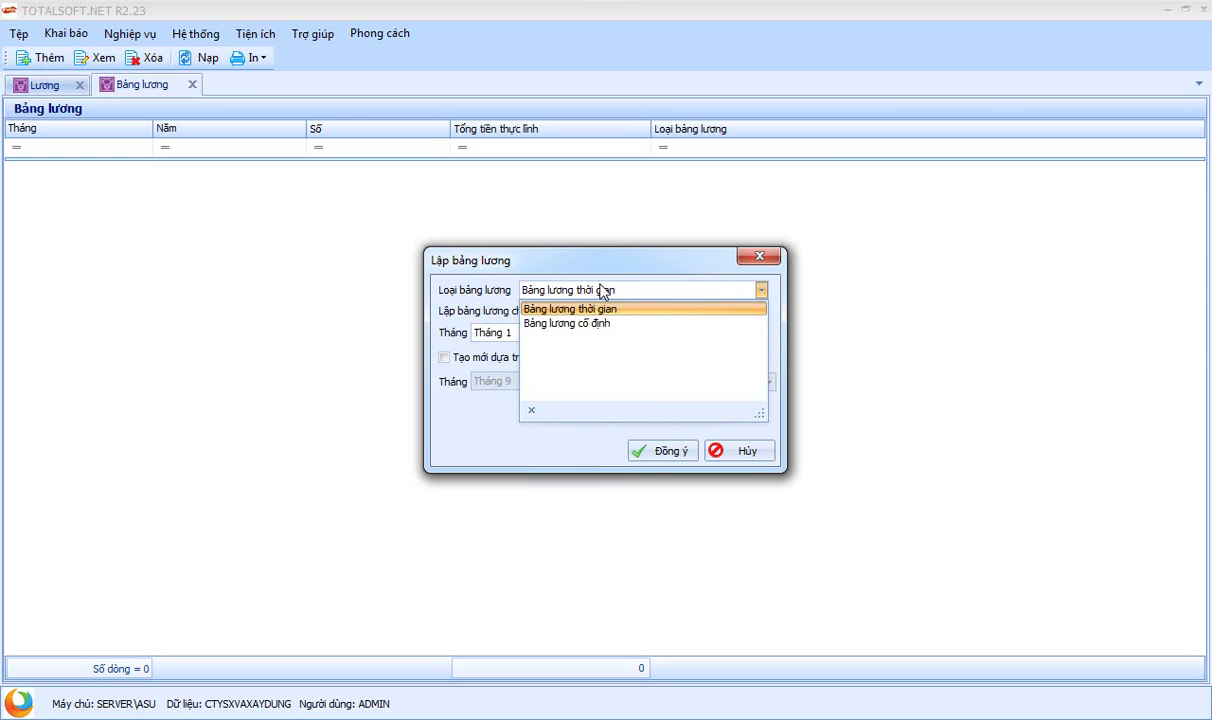
left_click(600, 309)
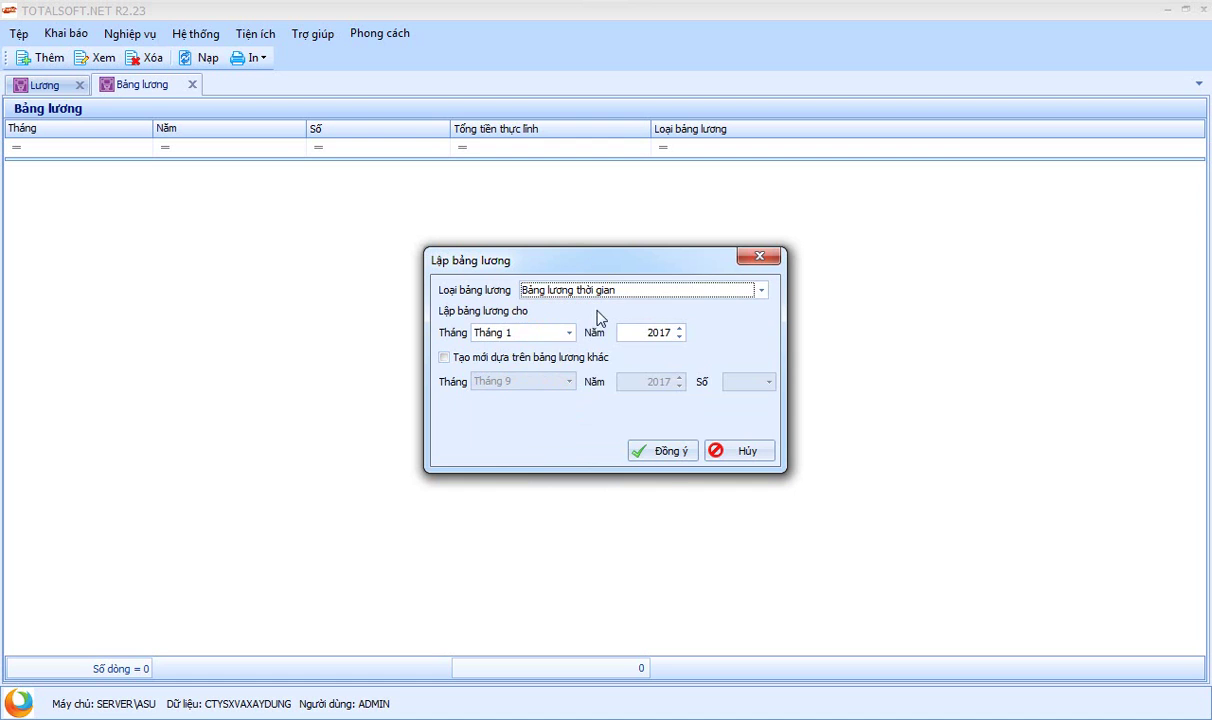
left_click(662, 451)
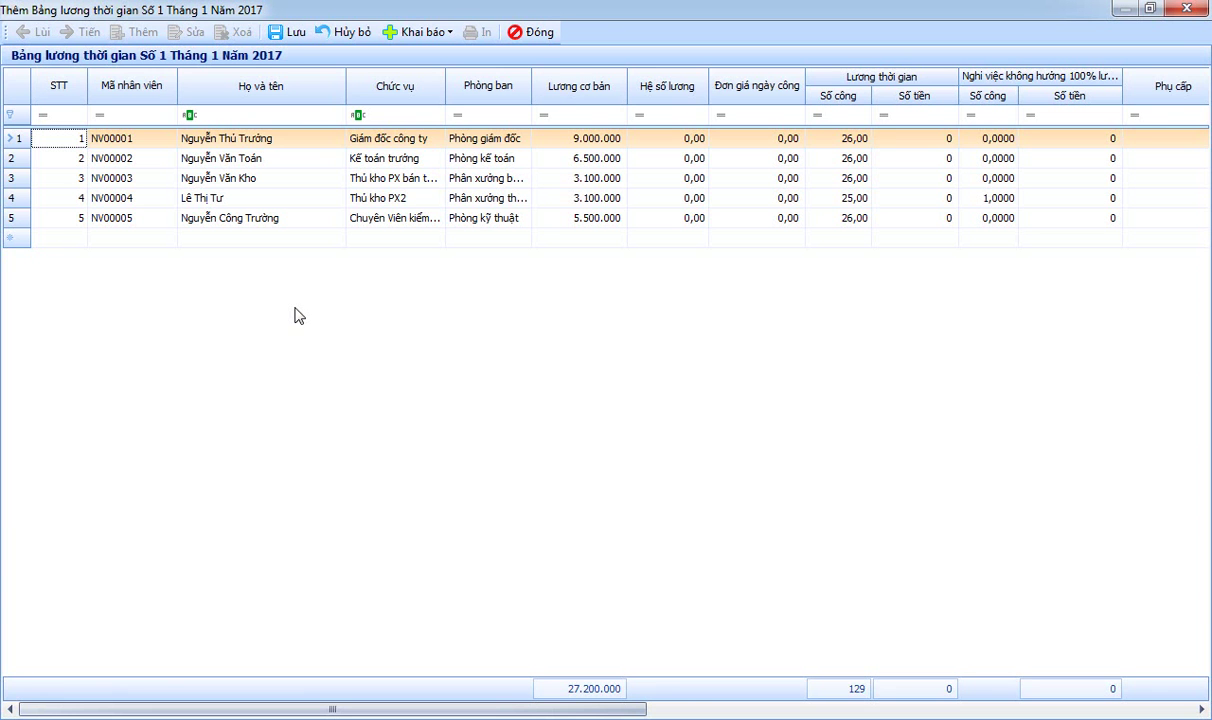
Step: Delete the rows of the director and the chief accountant from the January time-based payroll
right_click(23, 142)
left_click(20, 145)
right_click(25, 146)
left_click(32, 157)
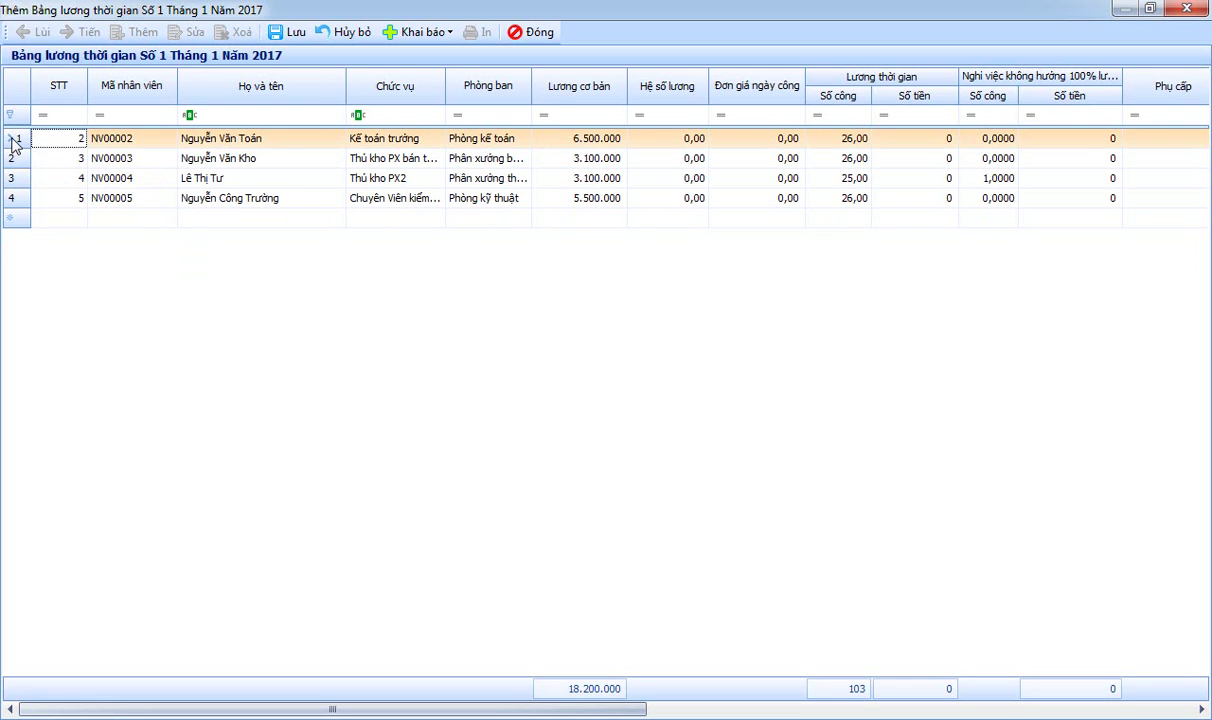
right_click(14, 144)
left_click(43, 152)
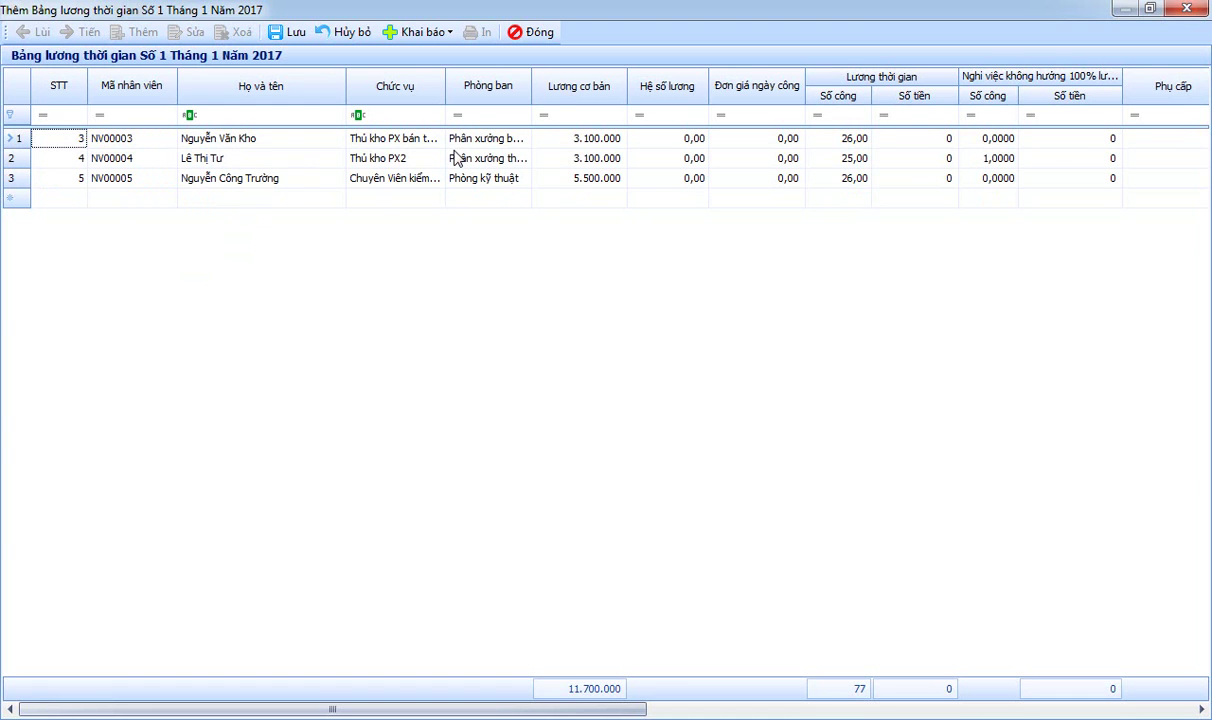
Step: Set the Đơn giá ngày công of the first listed employee to 500
key("Tab")
key("Tab")
key("Tab")
key("Tab")
key("Tab")
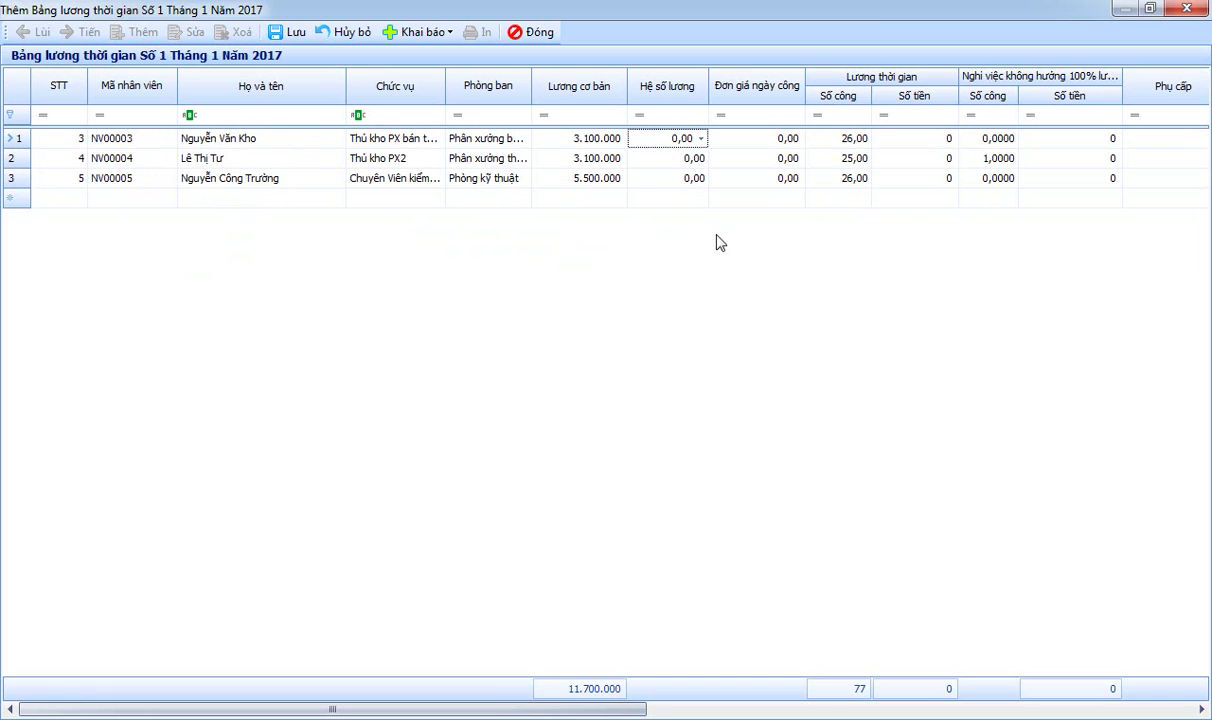
key("Tab")
key("Tab")
key("shift+Tab")
type("5.000")
key("Tab")
key("shift+Tab")
key("Down")
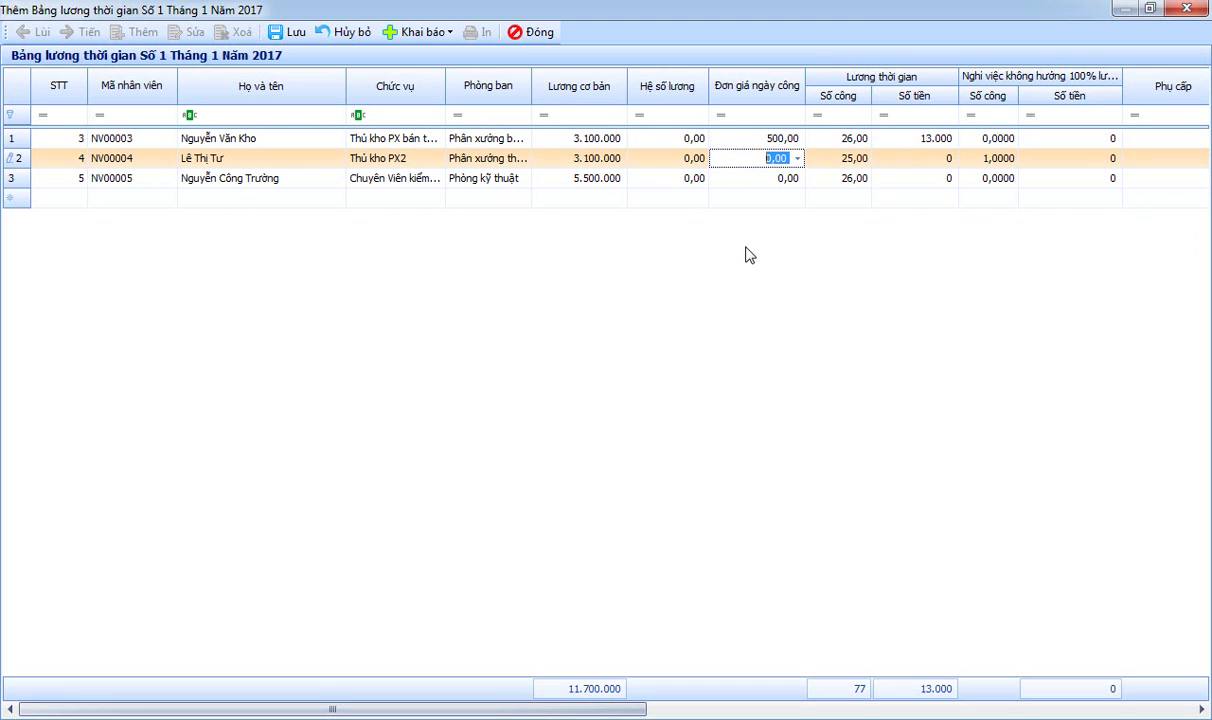
Step: Set the Đơn giá ngày công to 450 for the second employee and 600 for the third
type("450")
key("Tab")
key("shift+Tab")
key("Down")
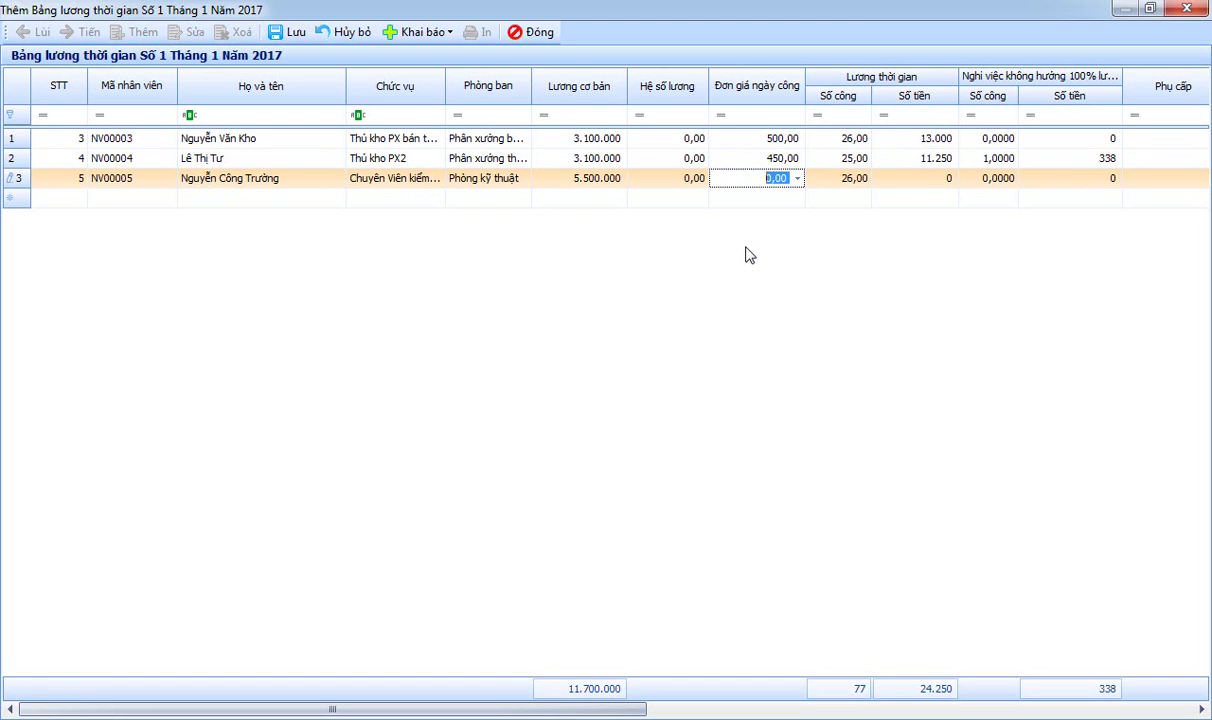
type("600")
key("Tab")
key("Tab")
key("Tab")
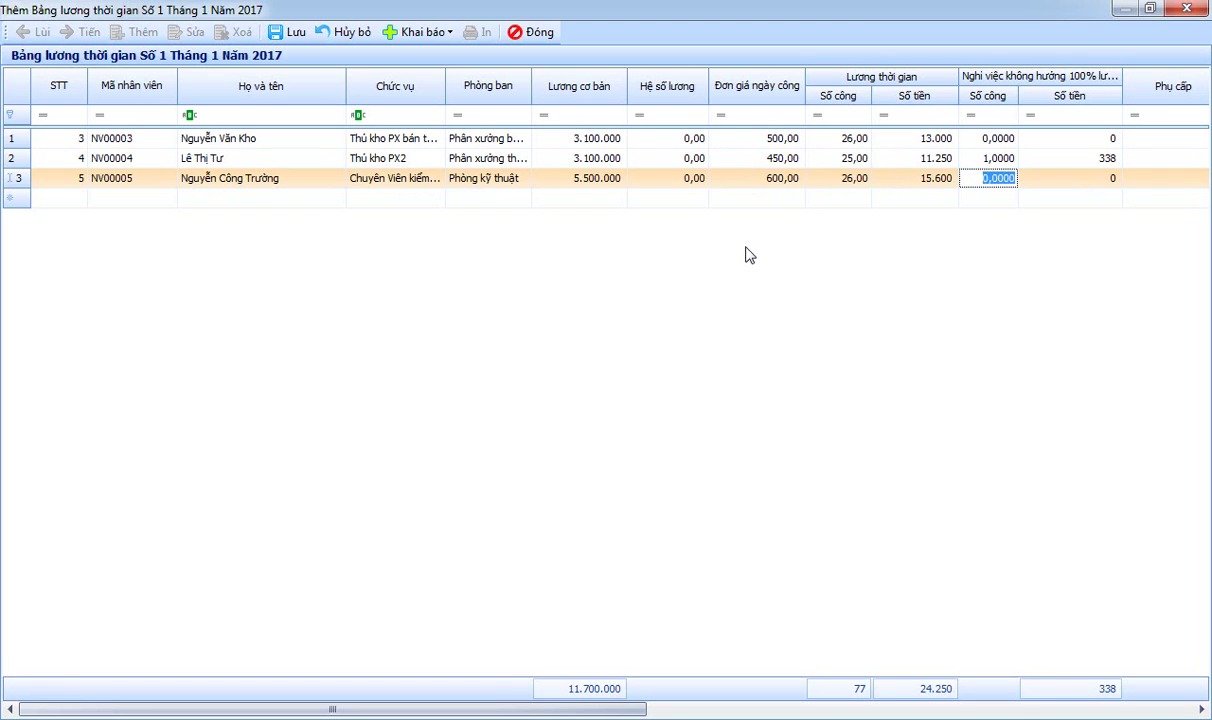
key("shift+Tab")
key("shift+Tab")
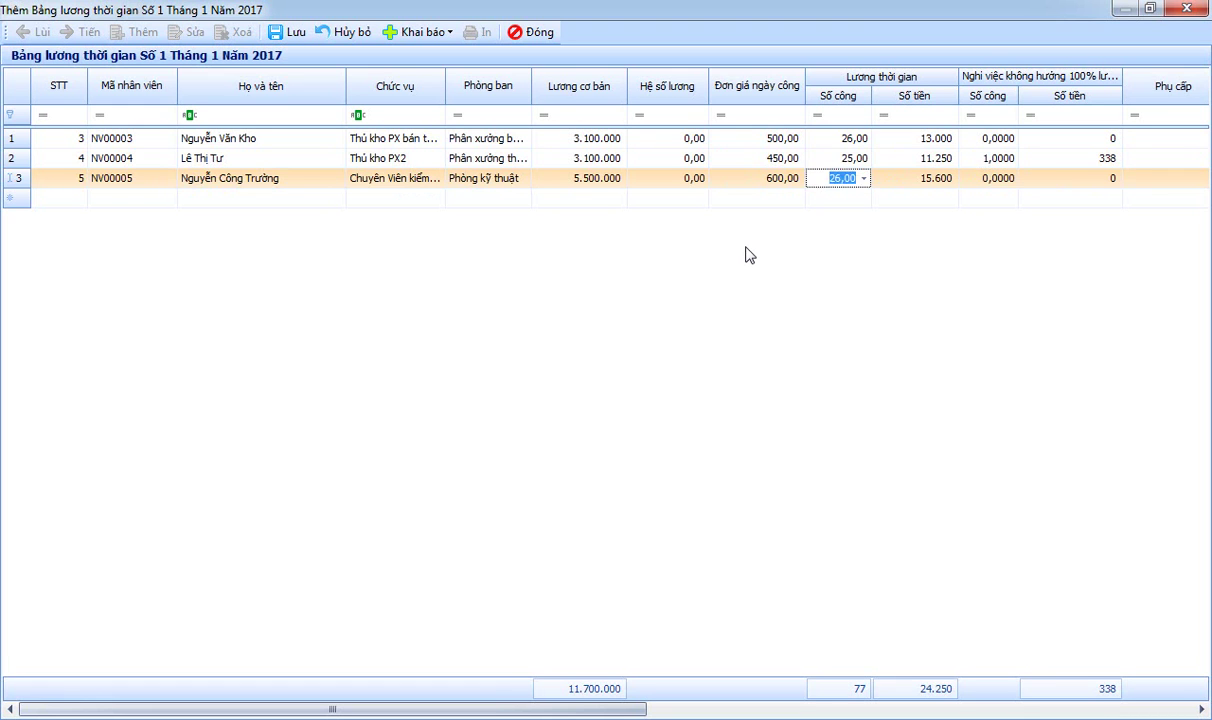
Step: Set the first employee's Đơn giá ngày công to 500.000
key("shift+Tab")
key("Up")
key("Up")
type("50")
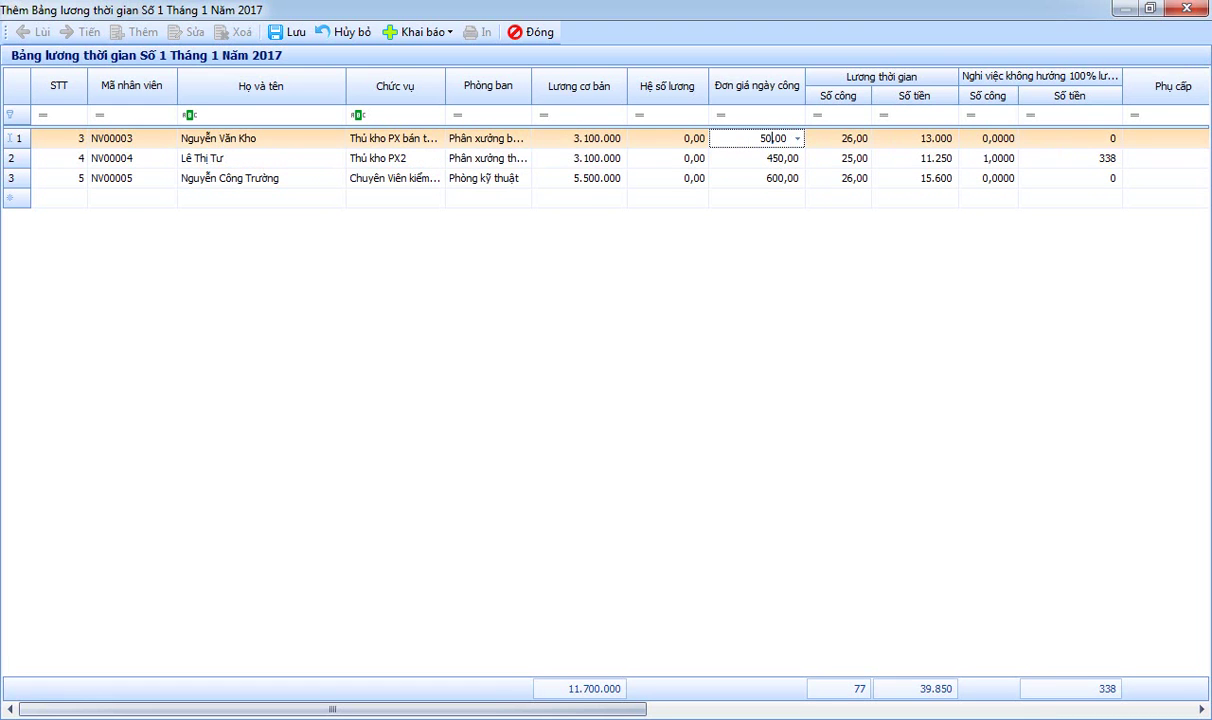
key("Tab")
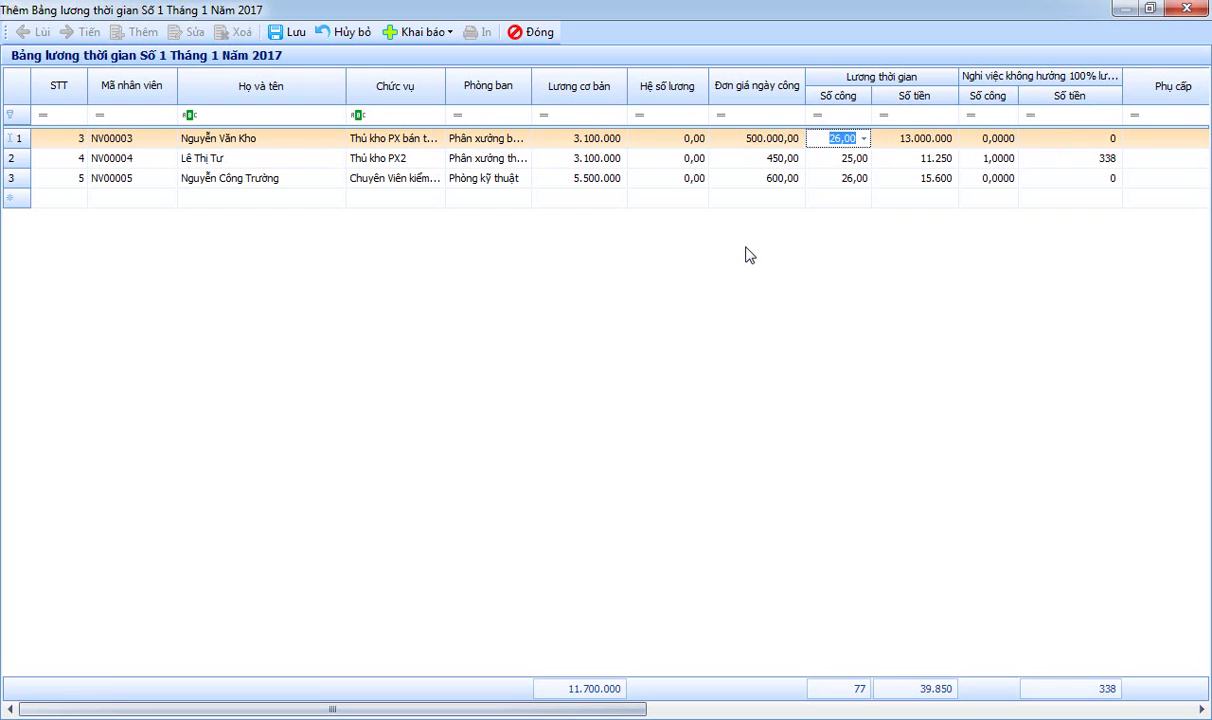
Step: Set the second employee's Đơn giá ngày công to 450.000
key("shift+Tab")
key("Down")
type("45")
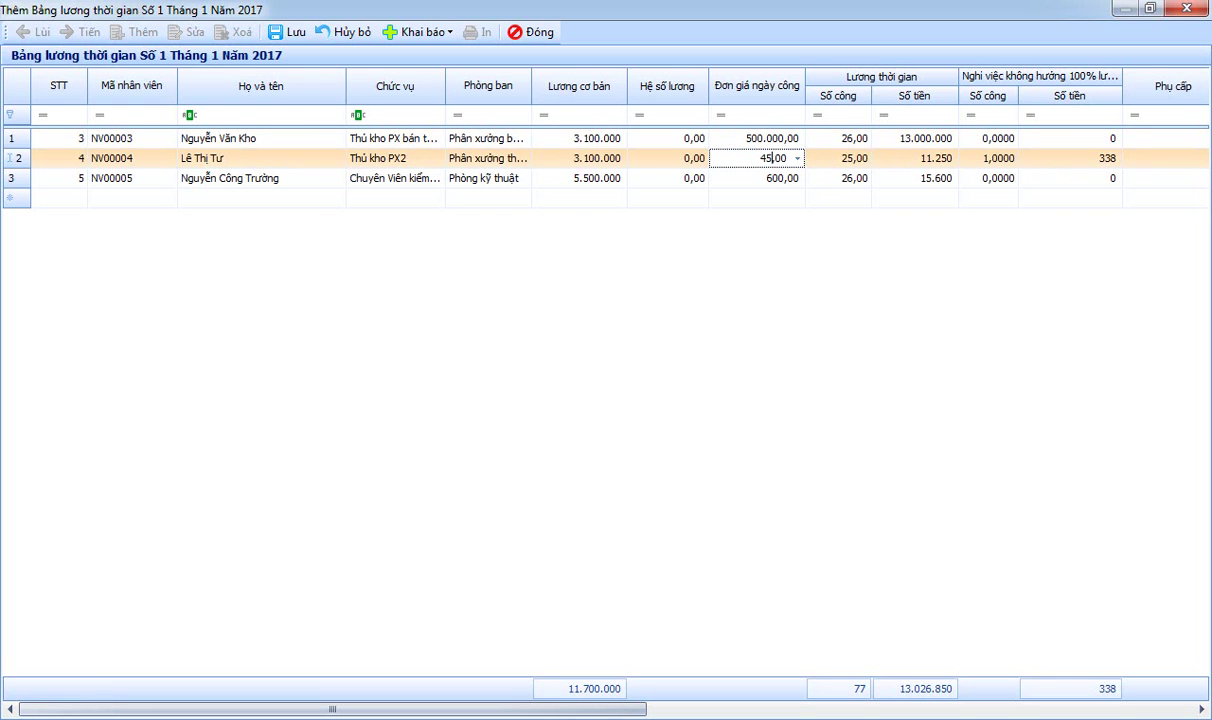
type("0.000")
key("Down")
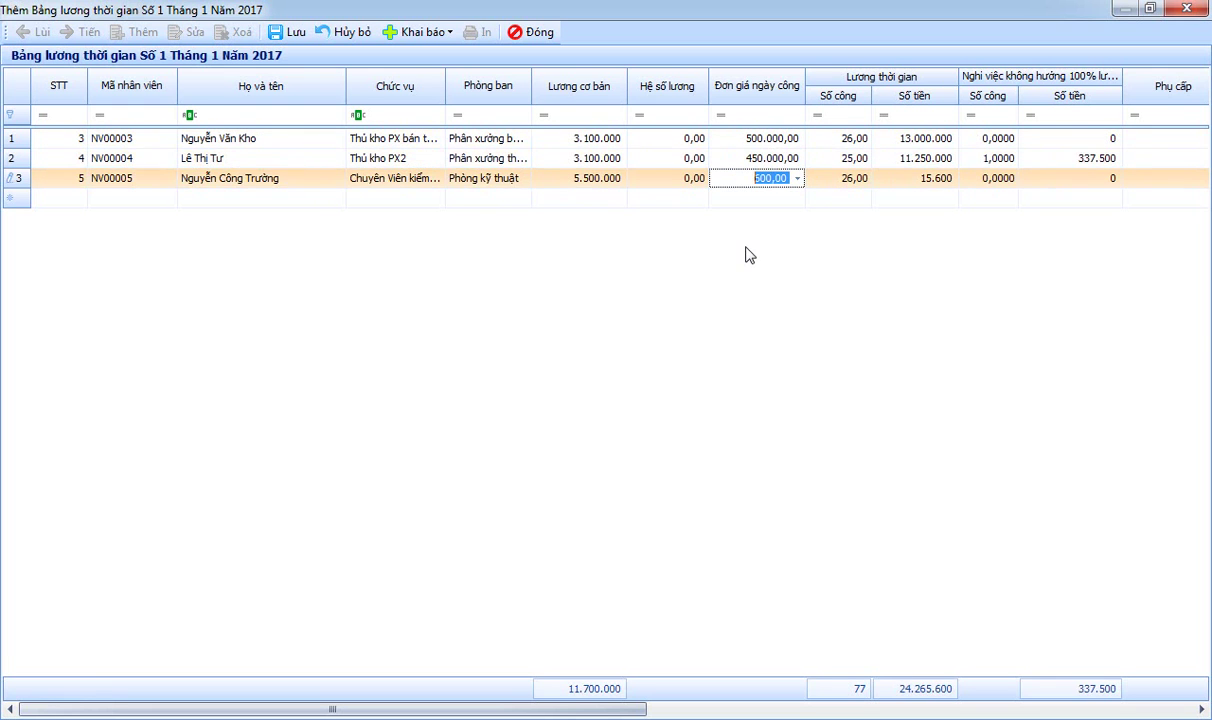
Step: Set the third employee's Đơn giá ngày công to 600.000
type("600.")
type("000")
key("Tab")
key("Tab")
key("Tab")
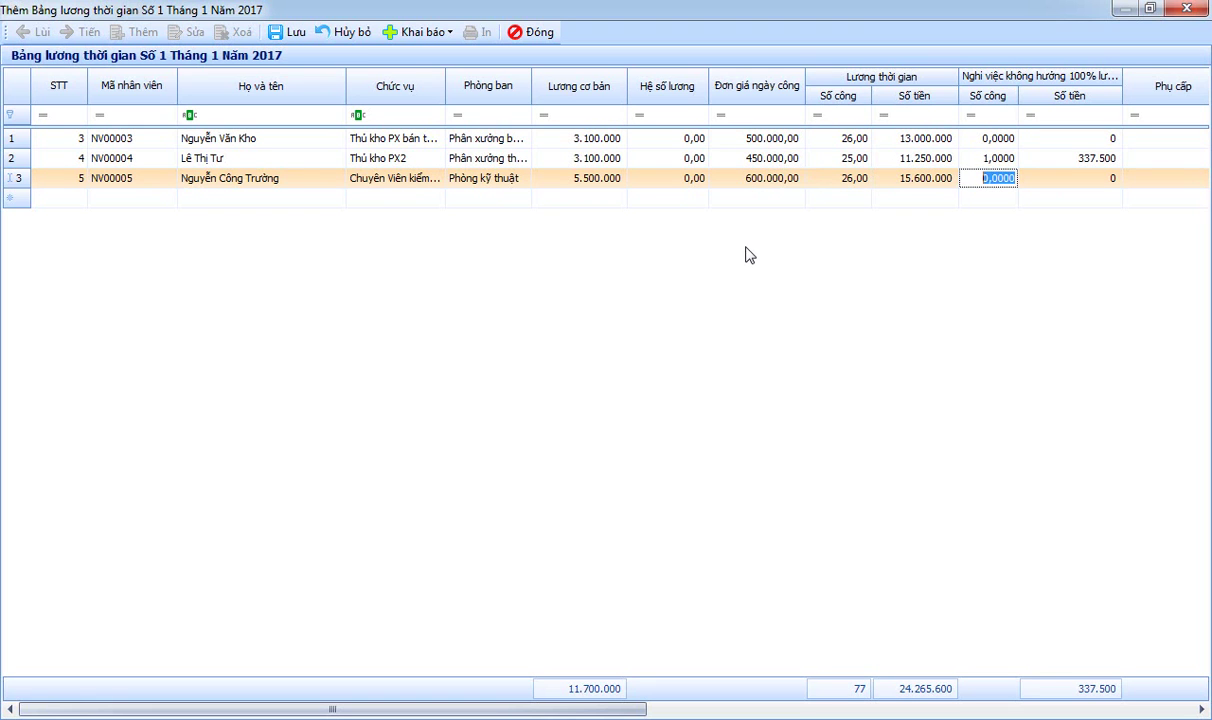
Step: Review the third employee's allowance, Tổng tiền, insurance, income tax and total deduction amounts
key("Tab")
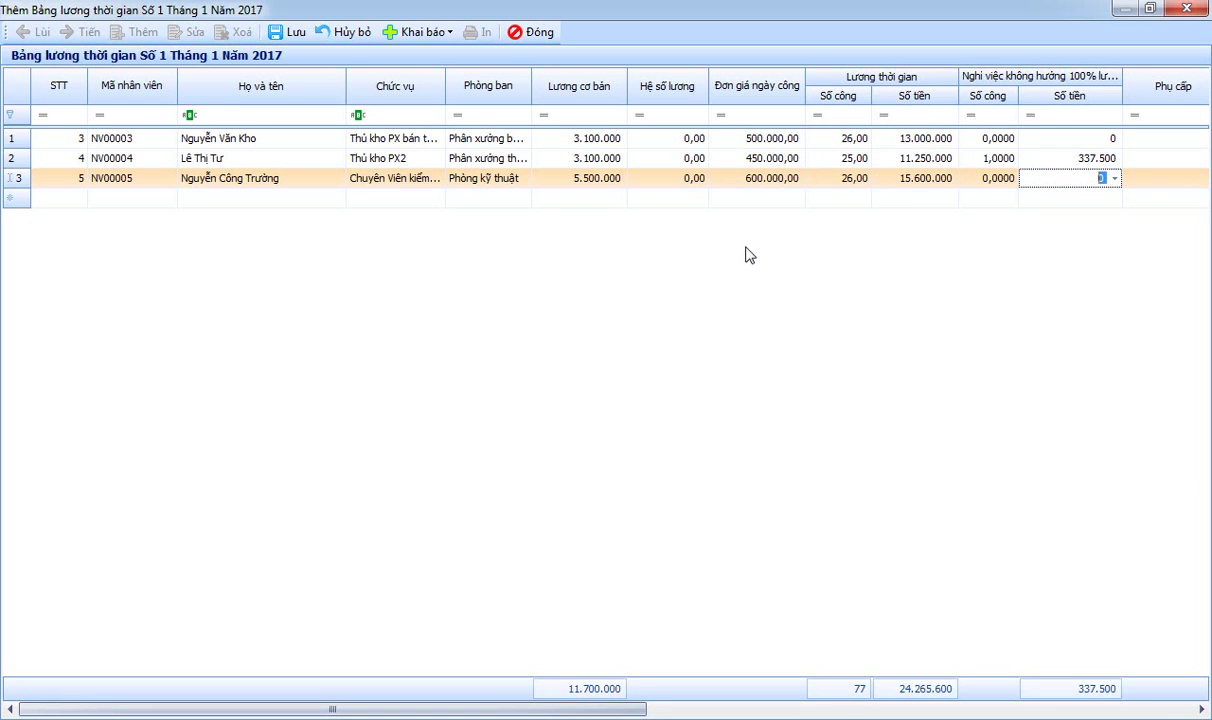
key("Tab")
key("Tab")
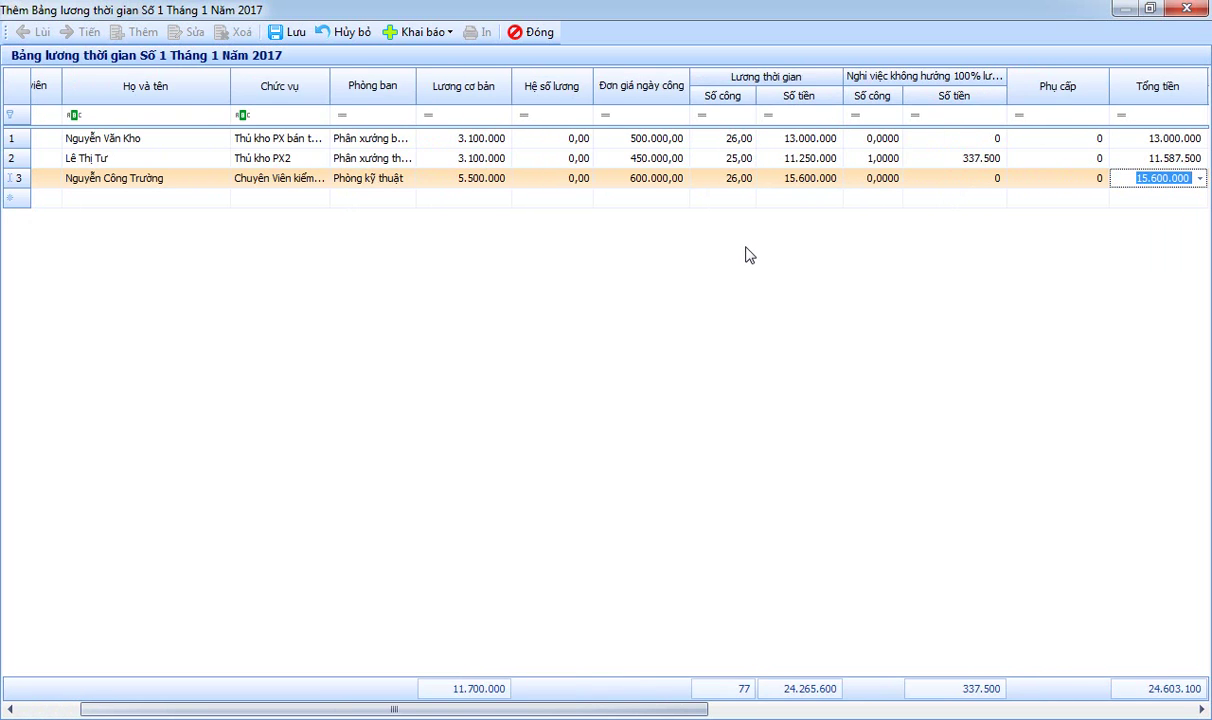
key("Tab")
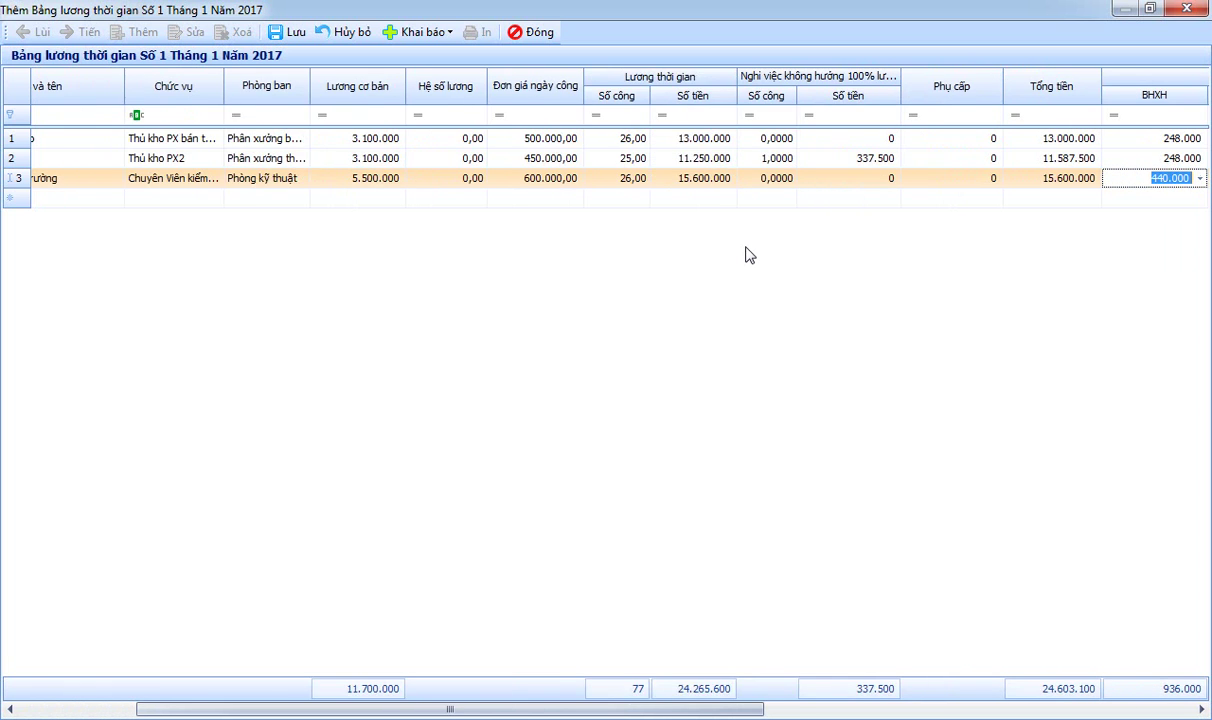
key("Tab")
key("Tab")
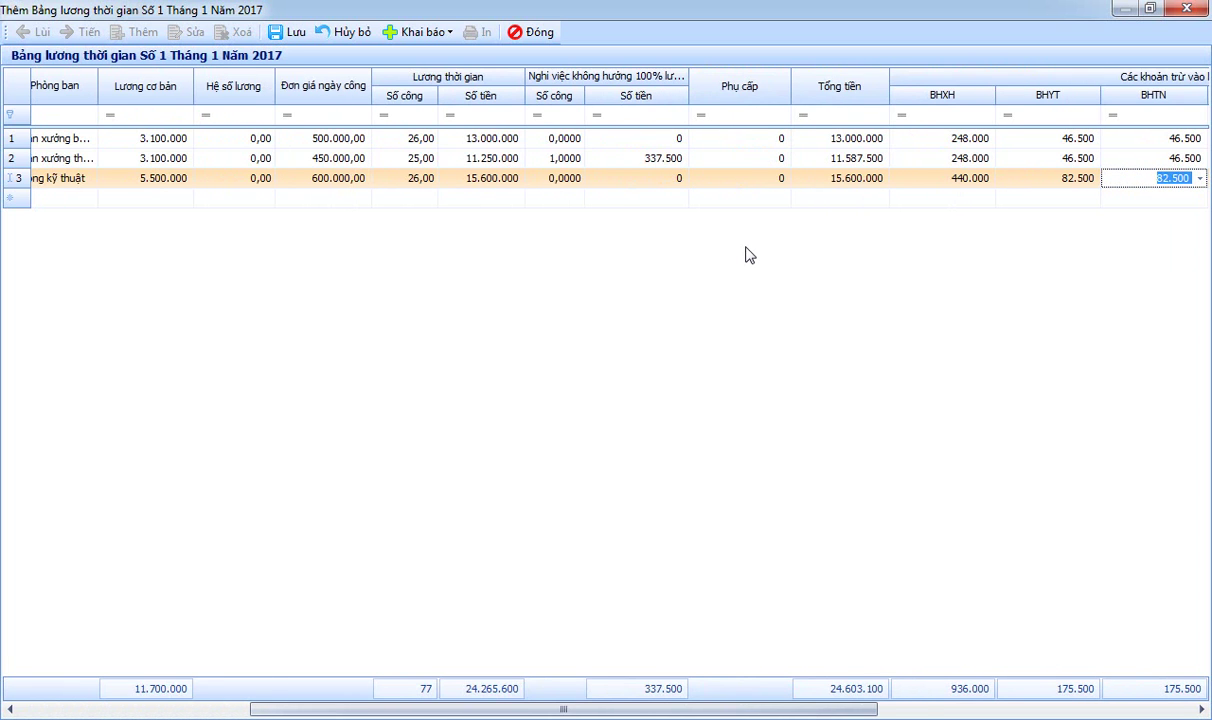
key("Tab")
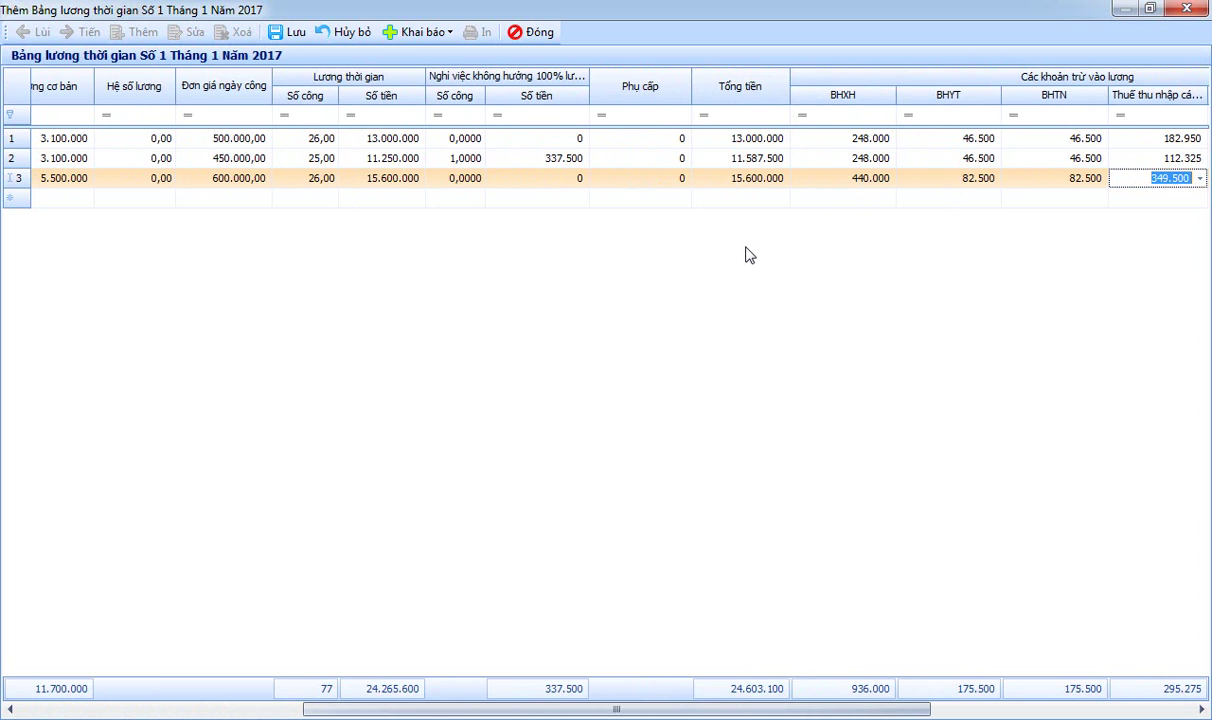
key("Tab")
key("shift+Tab")
key("shift+Tab")
key("shift+Tab")
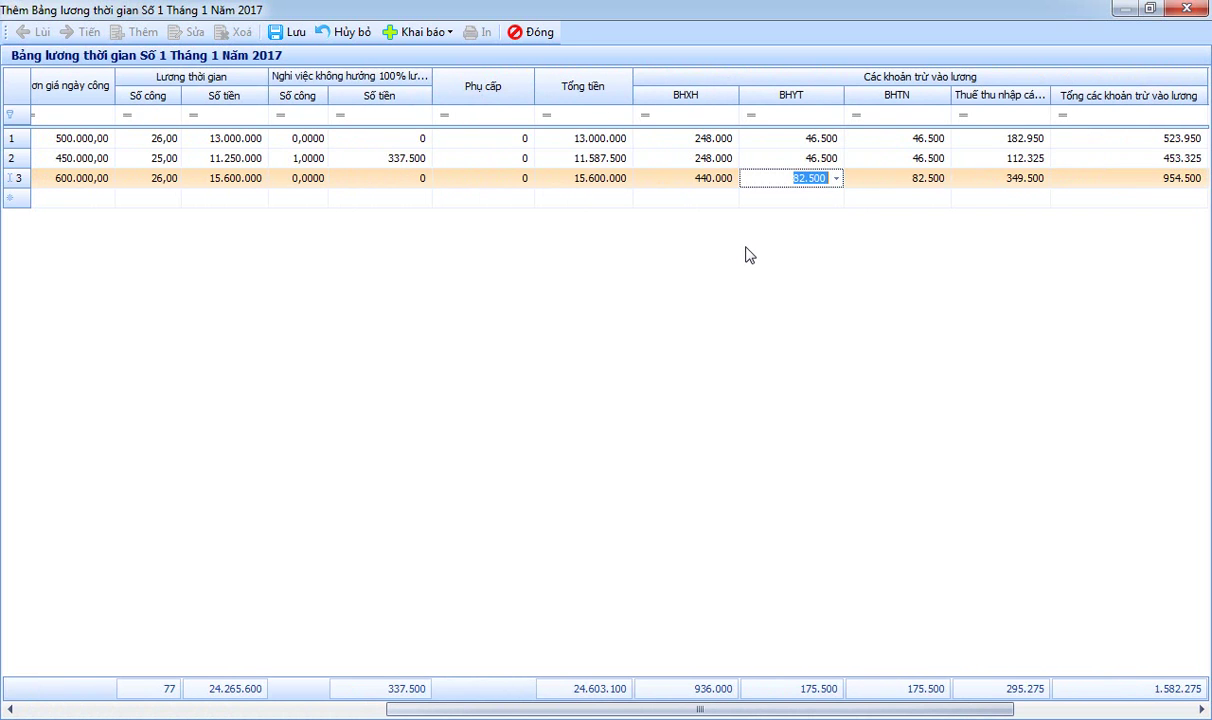
Step: Compare the BHYT deductions of the three employees row by row, ending on the first employee's BHTN
key("Up")
key("Up")
key("Down")
key("Down")
key("Up")
key("Up")
key("Down")
key("Down")
key("Up")
key("Up")
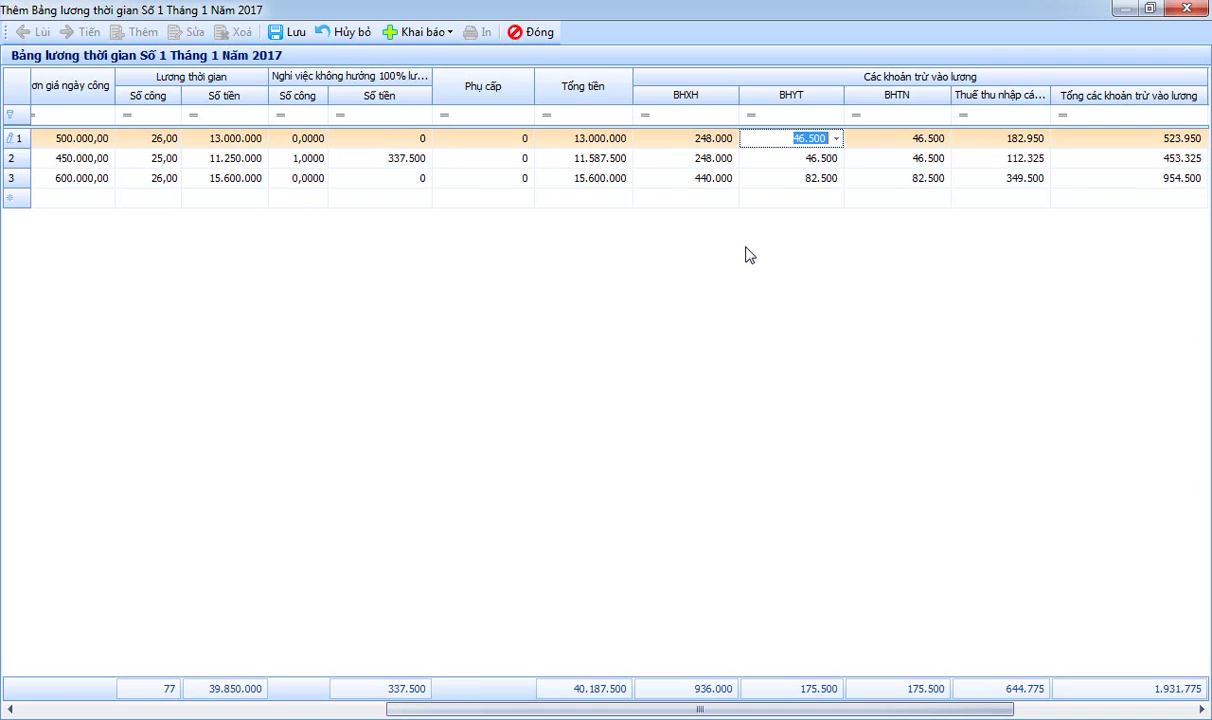
key("Down")
key("Up")
key("Down")
key("Down")
key("Up")
key("Up")
key("Return")
key("Tab")
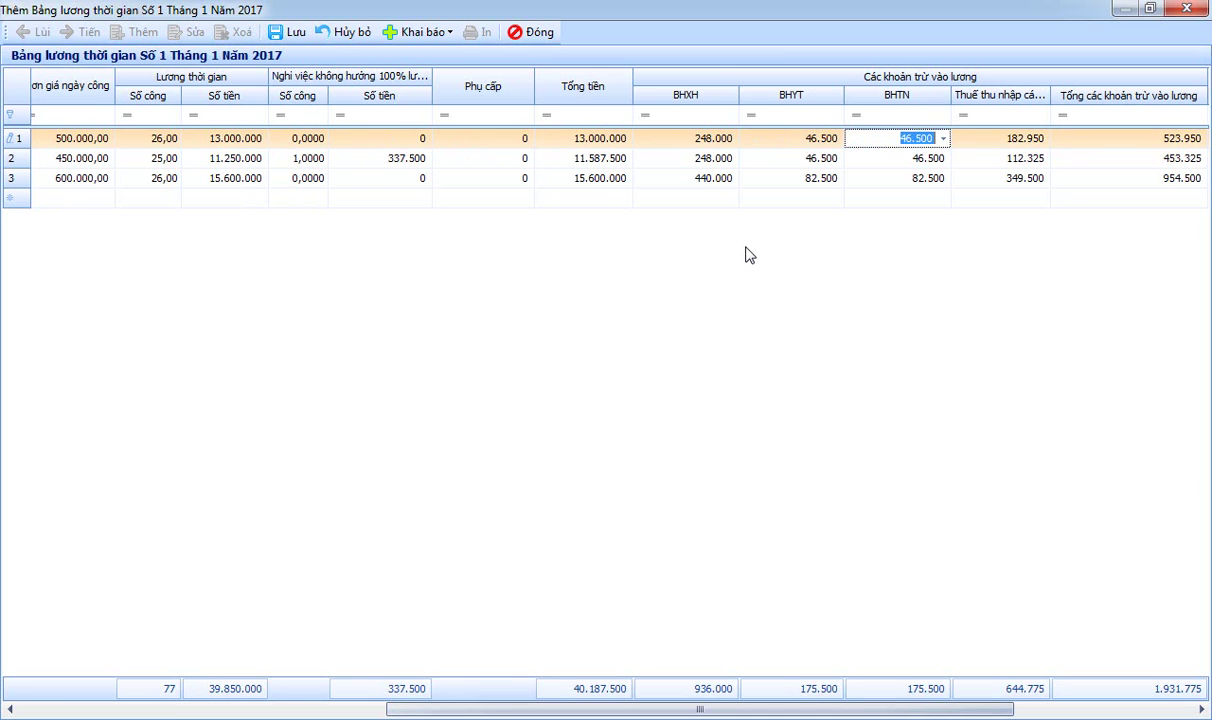
Step: Replace BHYTNV with BHTNNV in the BHTN column's formula so it reads LCB*BHTNNV, and save the formula
left_click(812, 145)
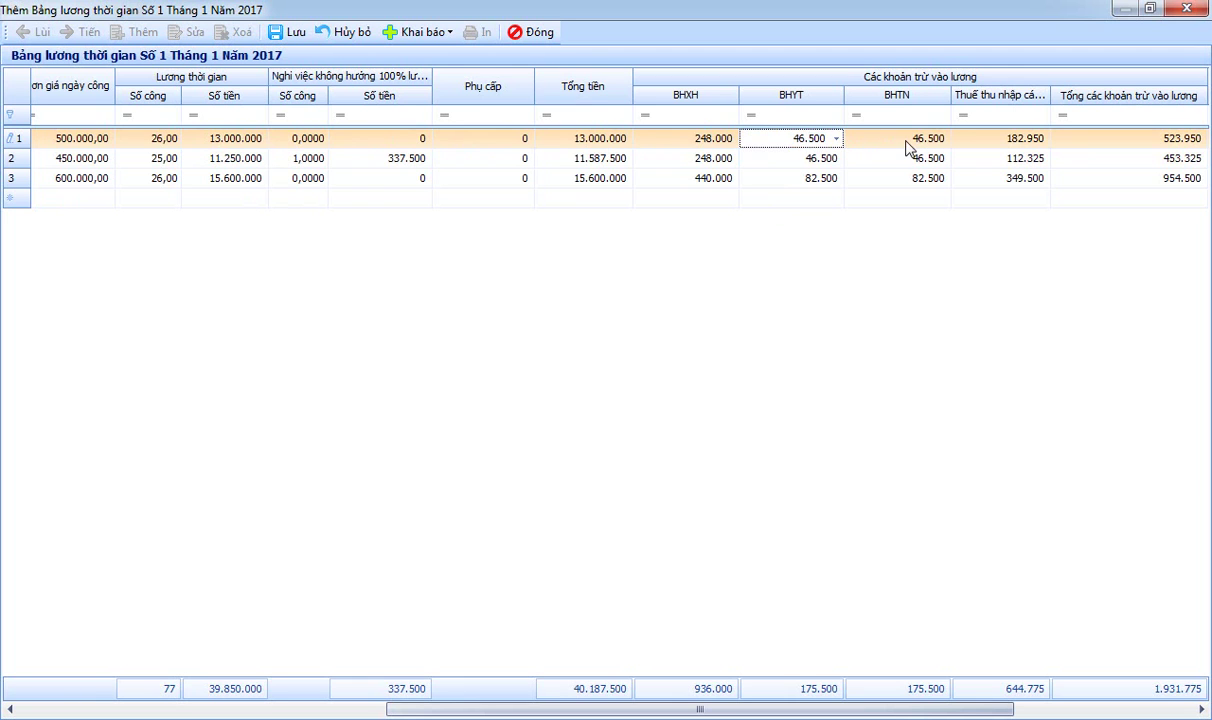
left_click(857, 138)
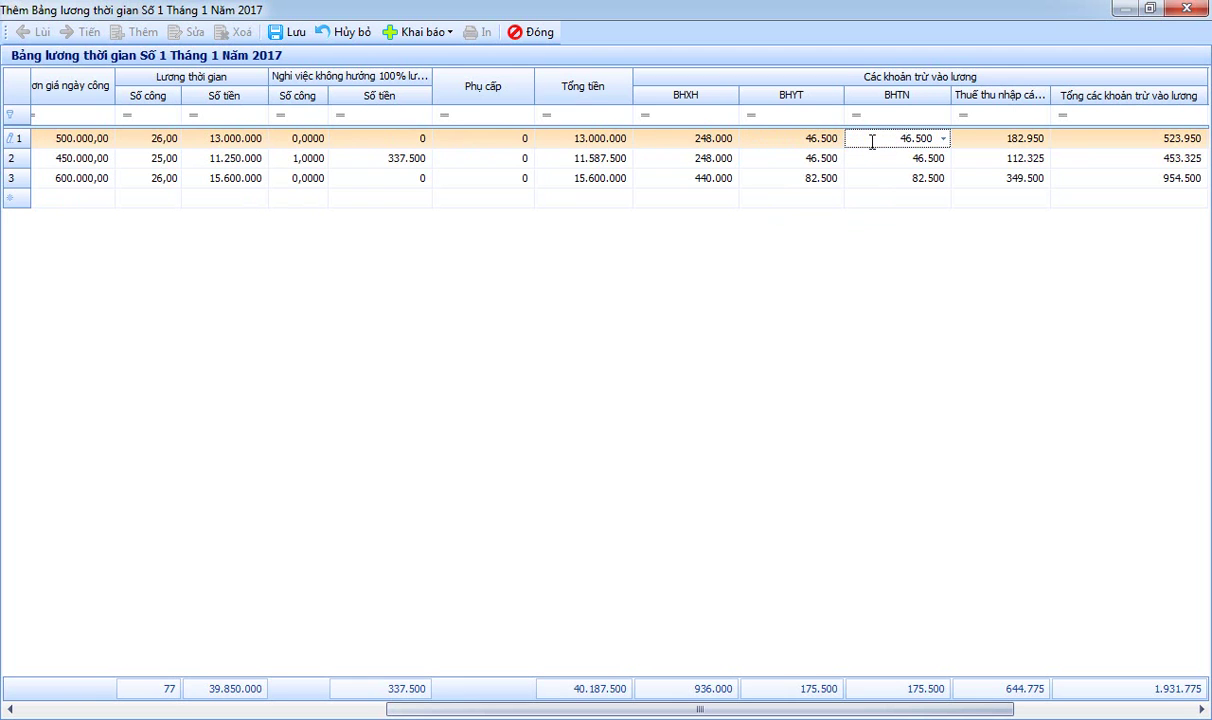
left_click(893, 103)
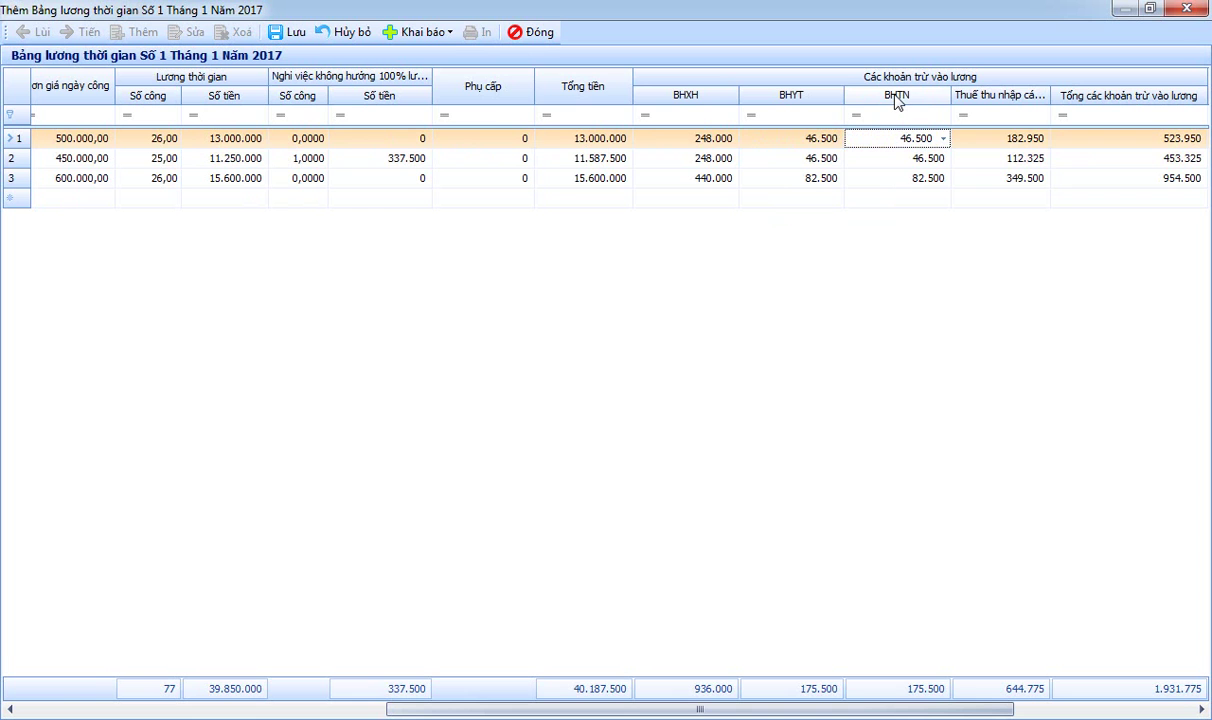
right_click(896, 102)
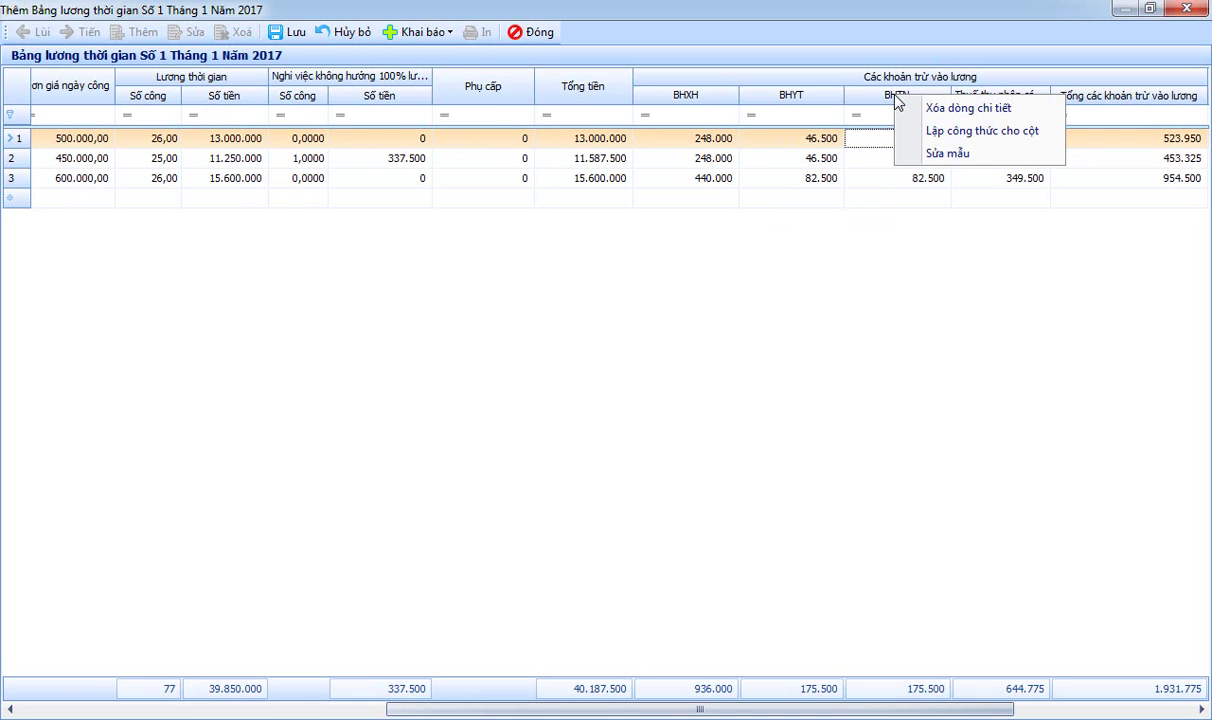
left_click(940, 131)
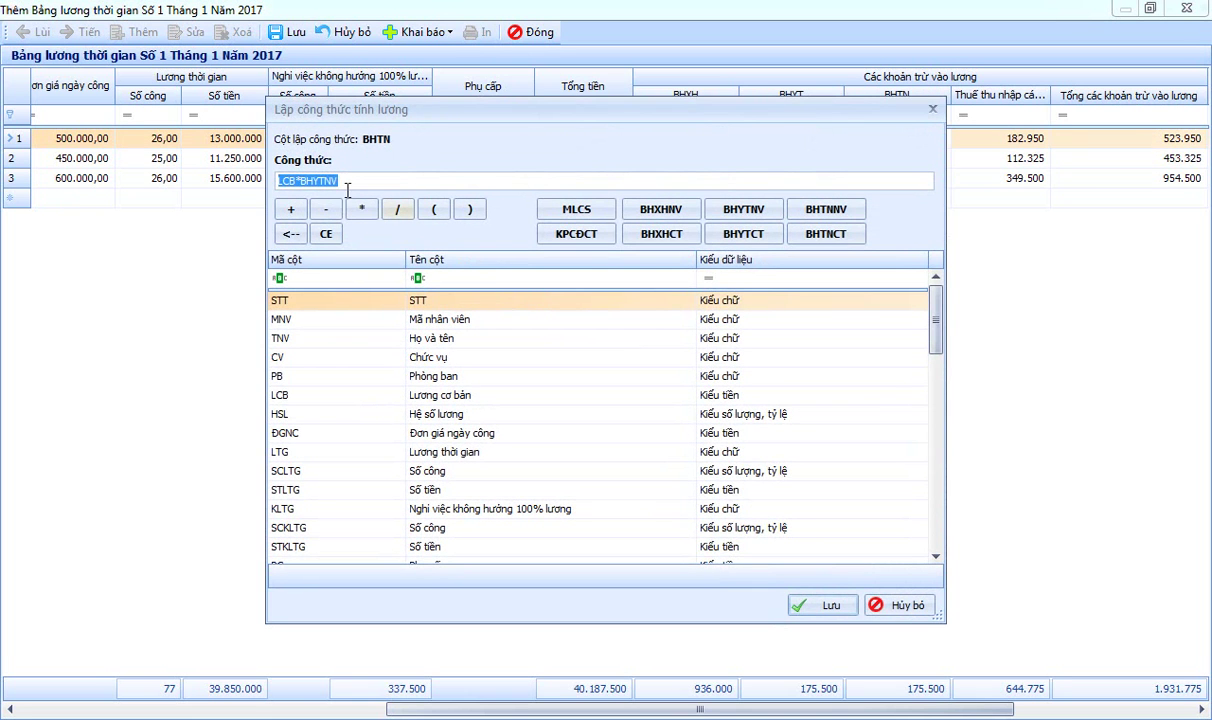
left_click(306, 183)
left_click_drag(303, 182, 350, 182)
key("Delete")
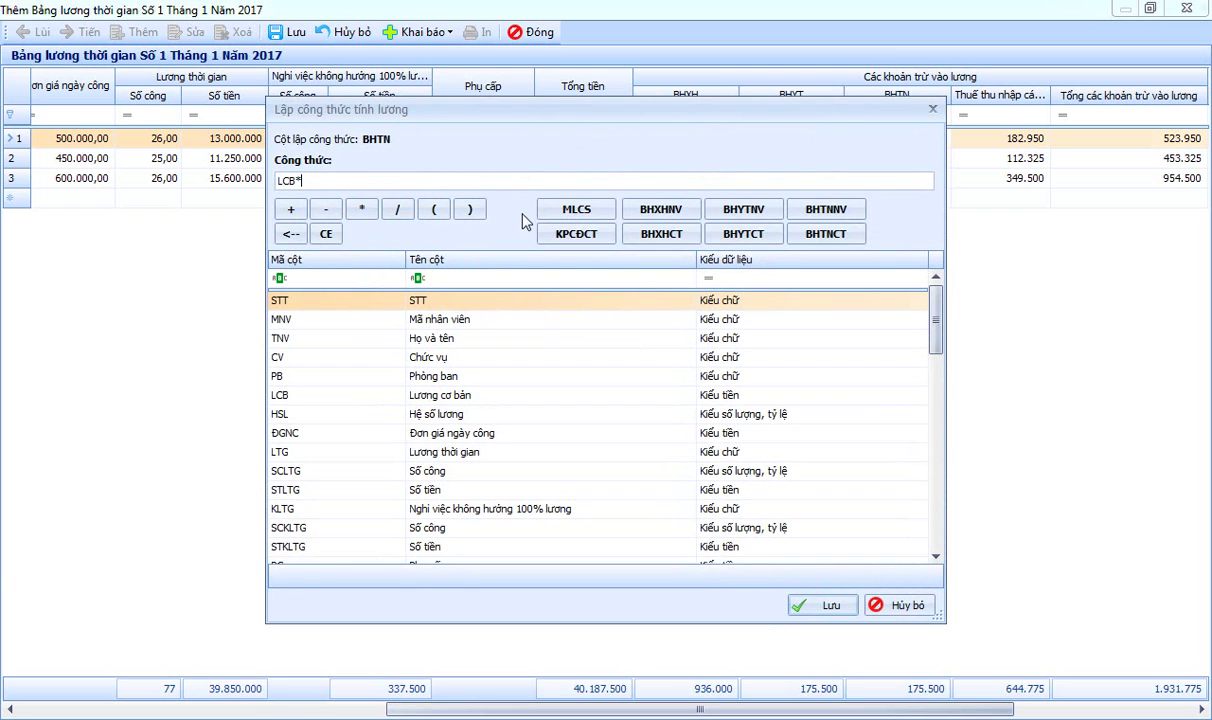
left_click(827, 216)
left_click(319, 181)
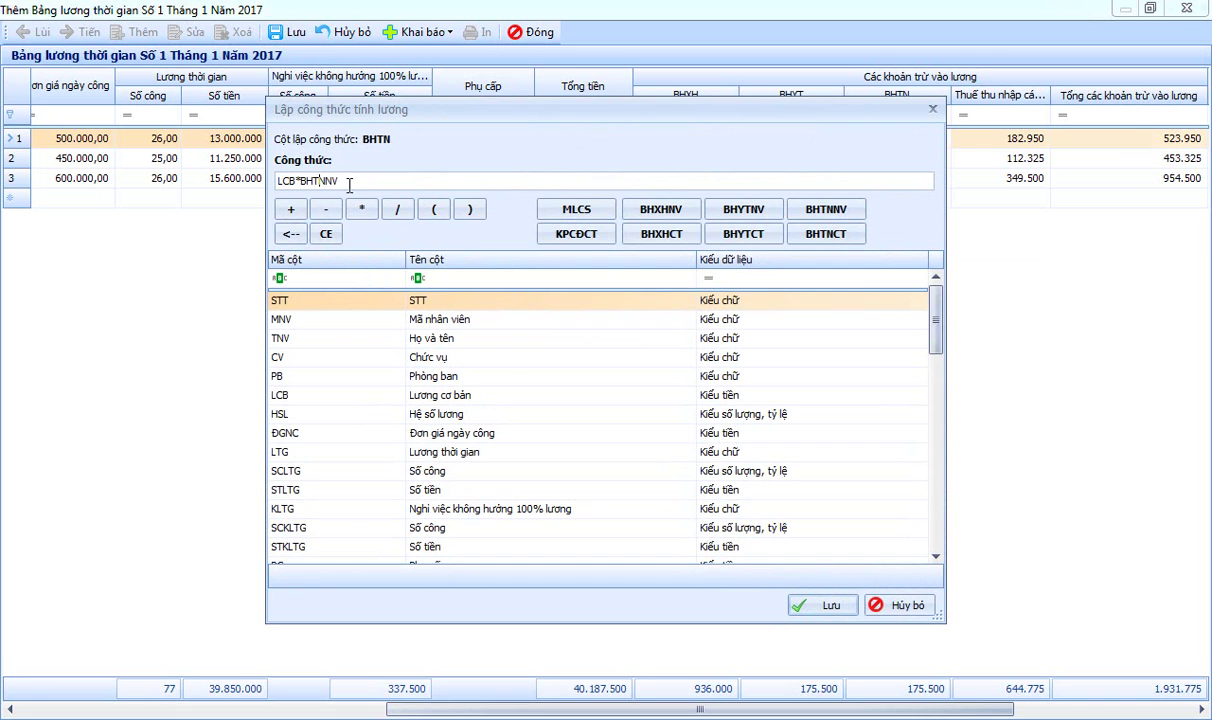
left_click(812, 606)
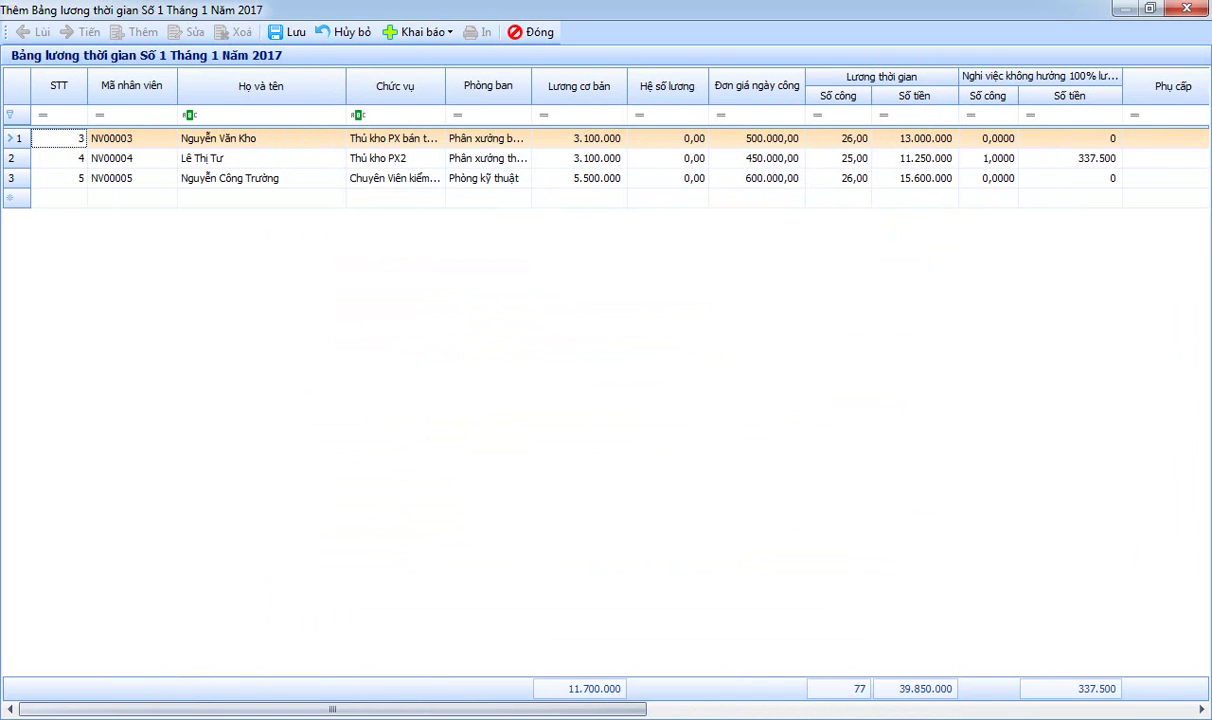
Step: Check the BHTN deduction of all three employees and save the January 2017 time-based payroll
scroll(972, 393, "right", 10)
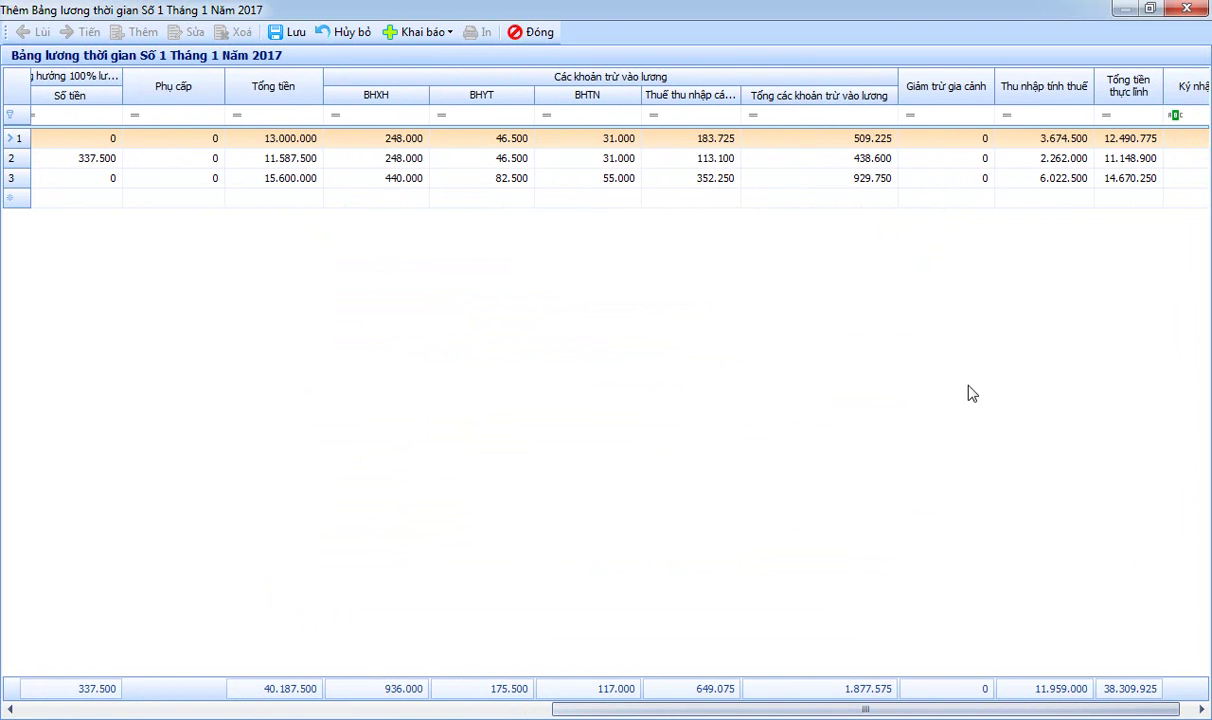
left_click(568, 138)
left_click(563, 158)
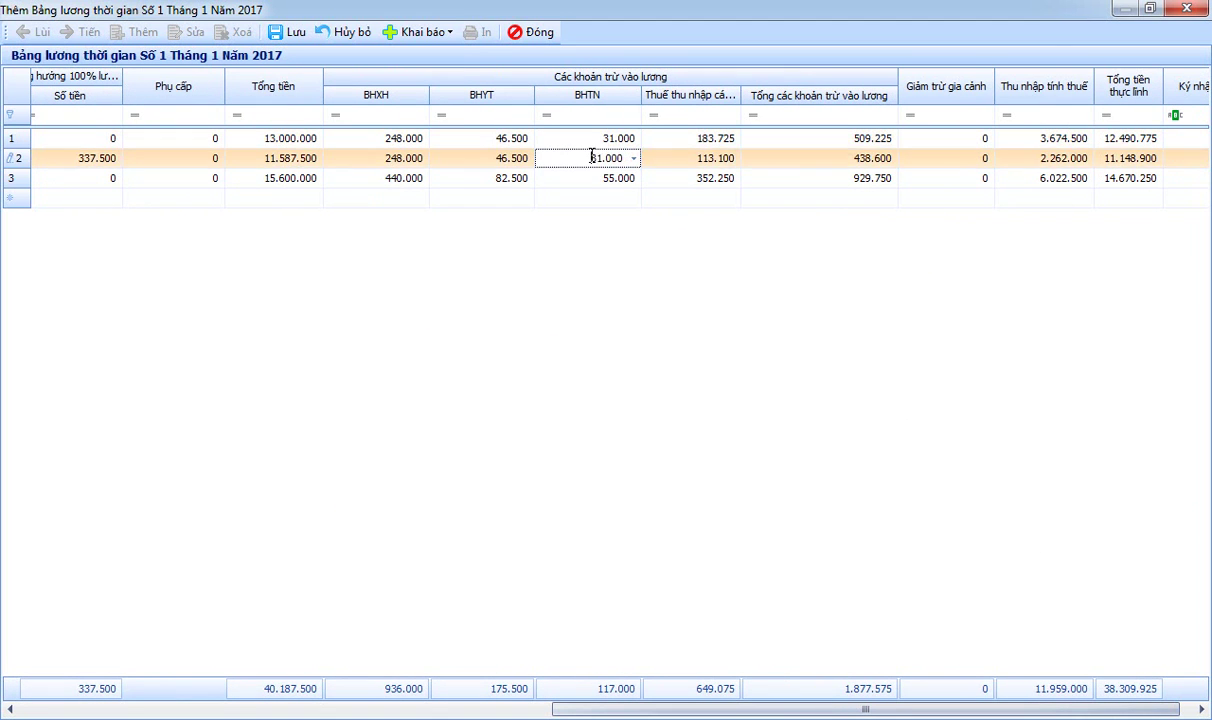
left_click(563, 177)
key("Tab")
left_click_drag(865, 709, 330, 701)
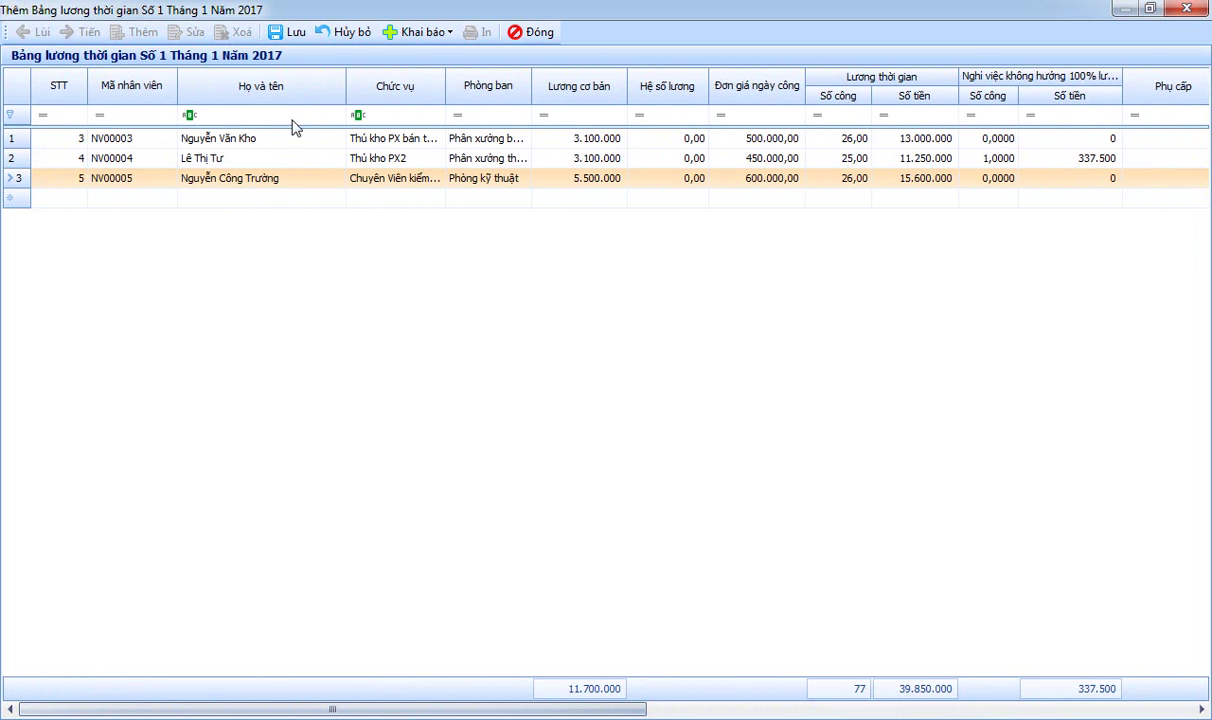
left_click(291, 34)
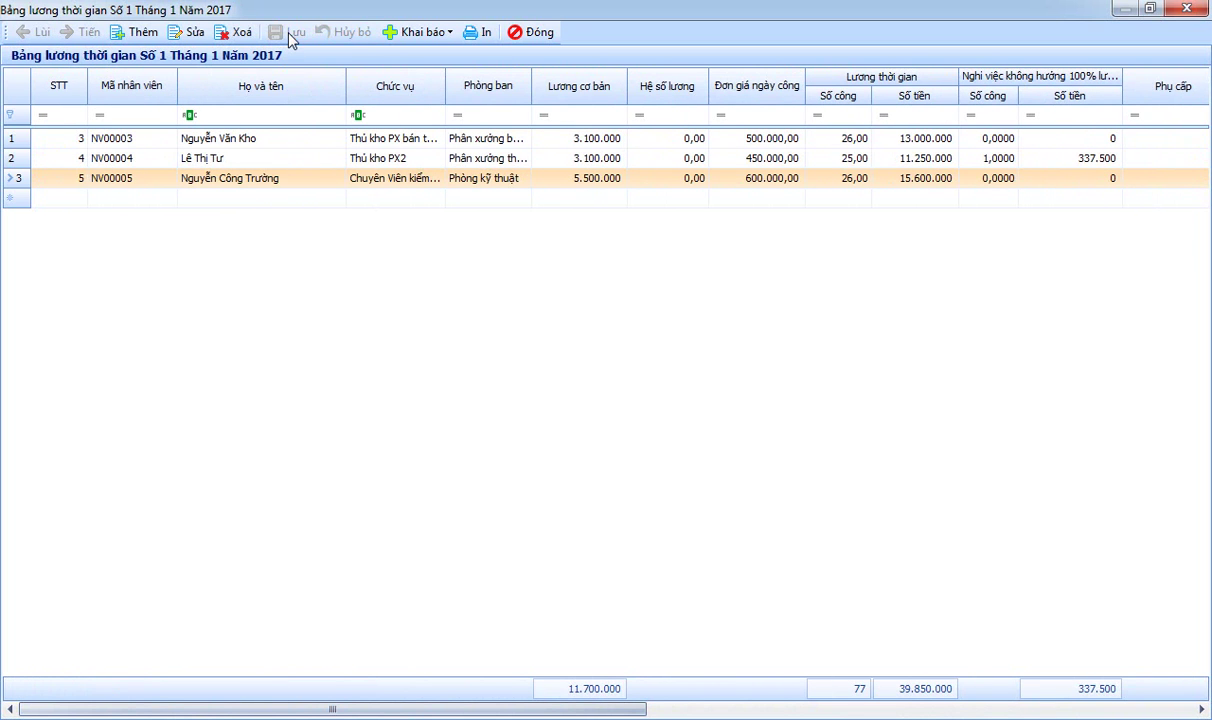
Step: Preview the 02 - LĐTL Bảng thanh toán tiền lương (lương thời gian) (Mẫu A4) report across its full width and close the preview
left_click(477, 33)
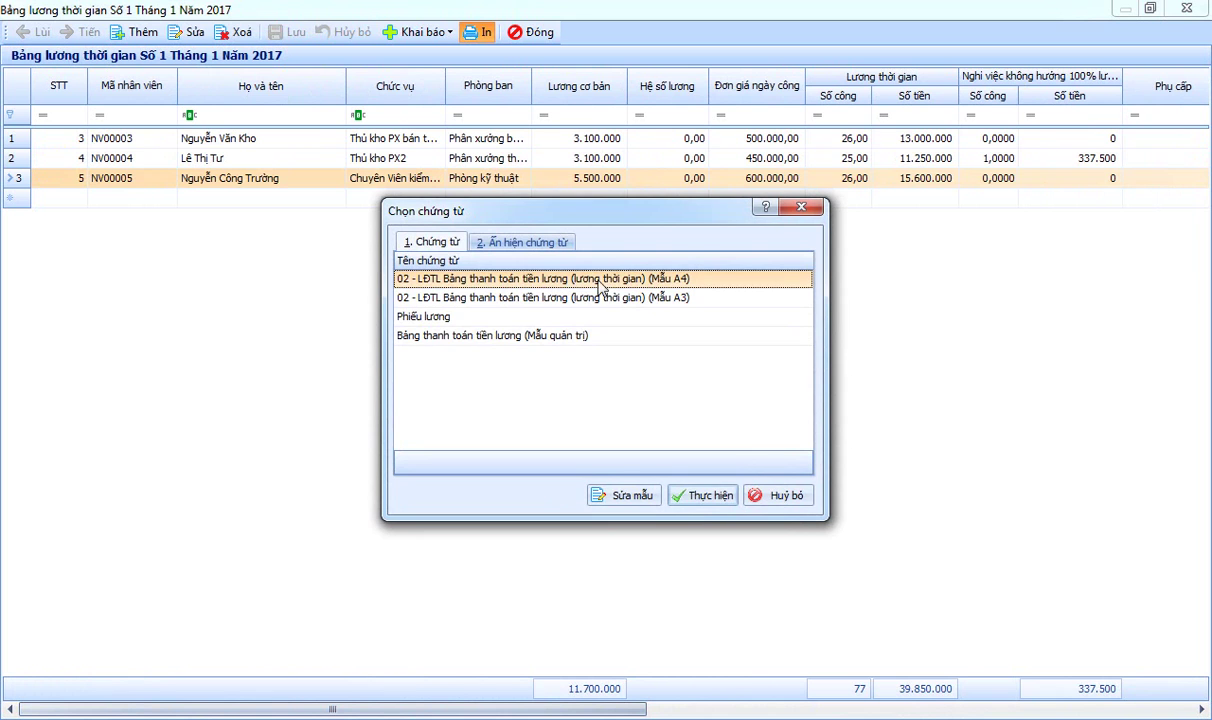
left_click(700, 506)
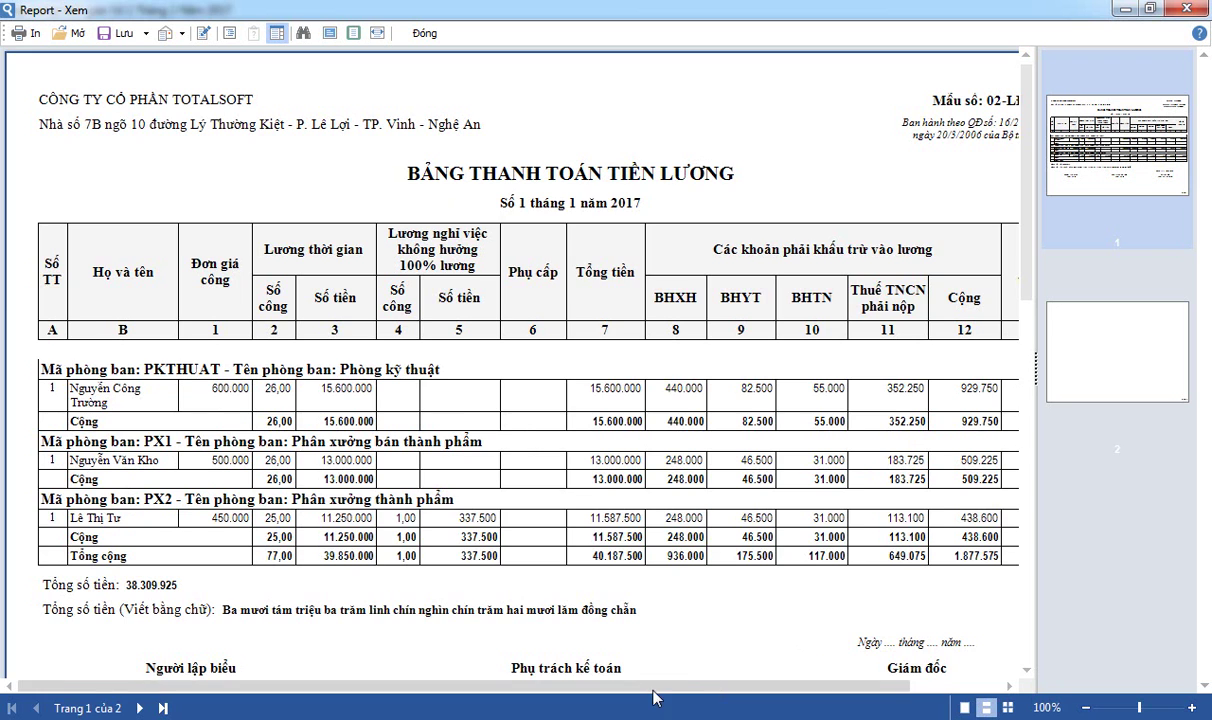
left_click_drag(653, 689, 829, 696)
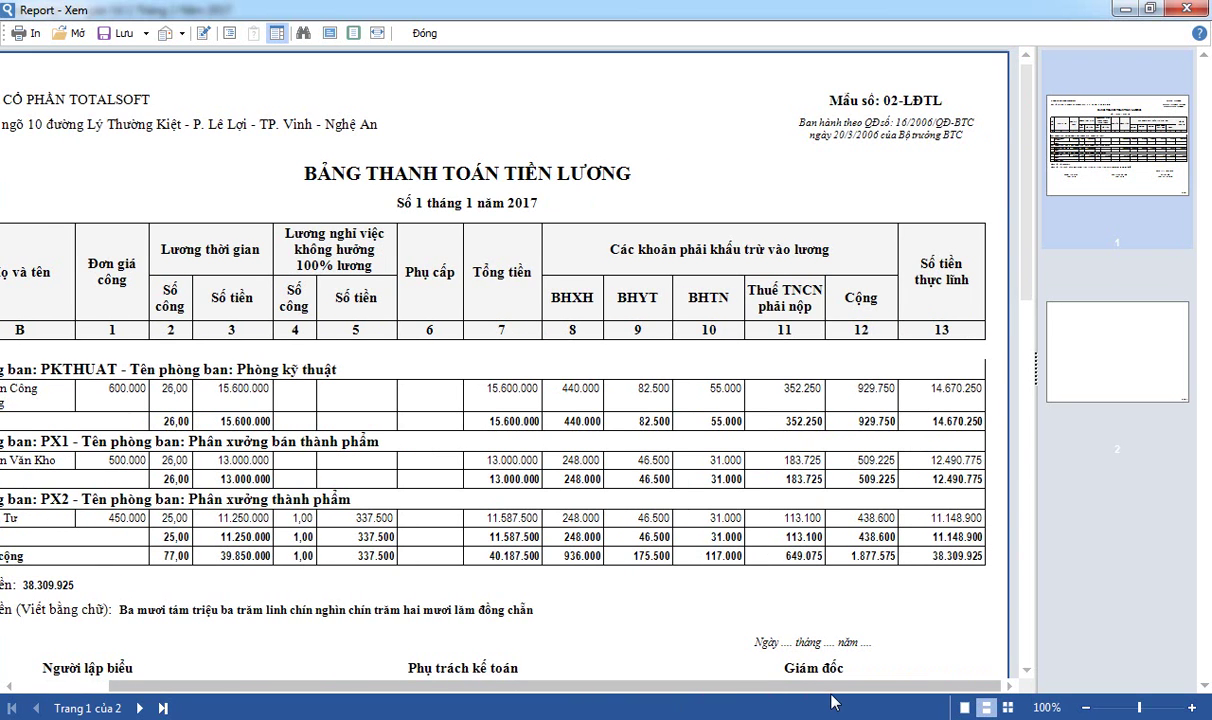
left_click_drag(795, 690, 487, 674)
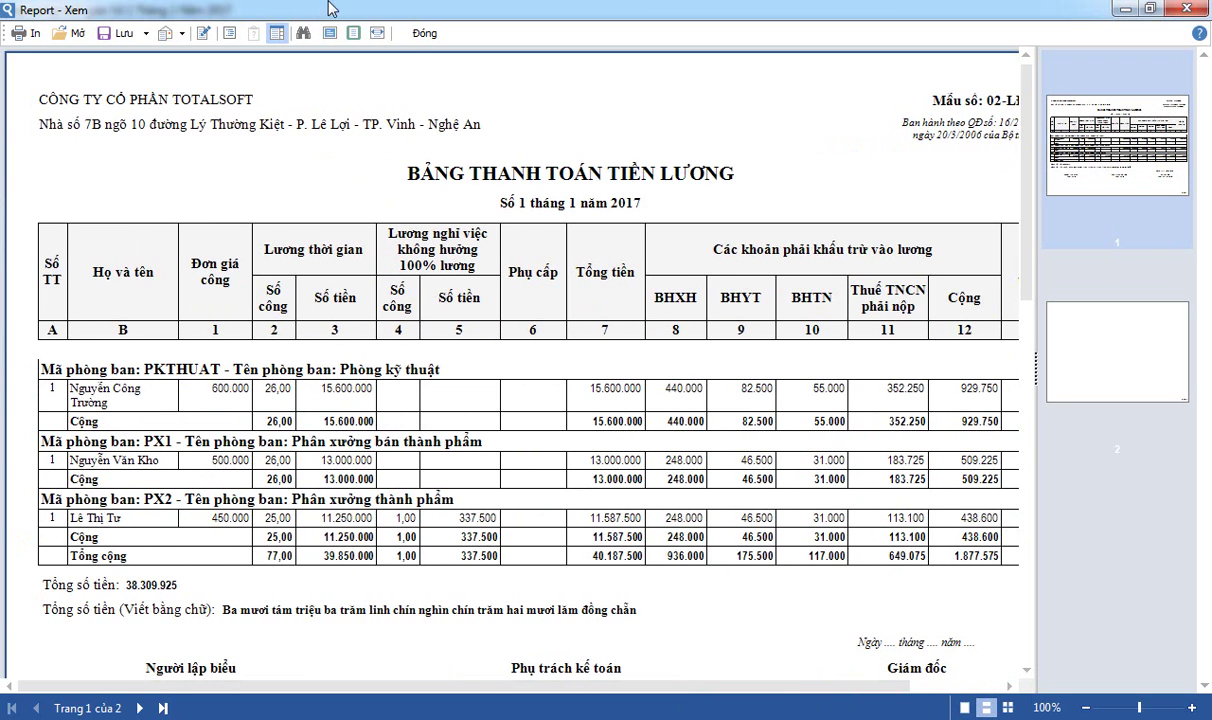
left_click(422, 33)
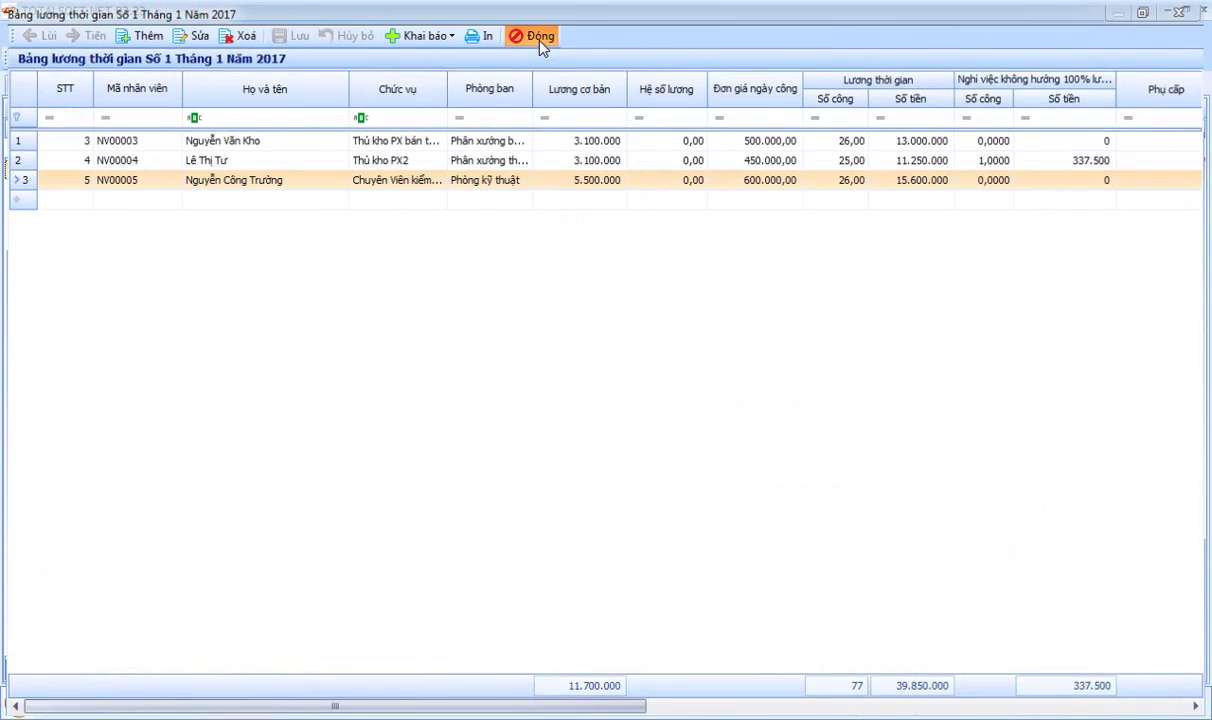
Step: Close the time-based payroll and create a Bảng lương cố định for Tháng 1, 2017, not based on another payroll
left_click(539, 38)
right_click(362, 243)
left_click(545, 290)
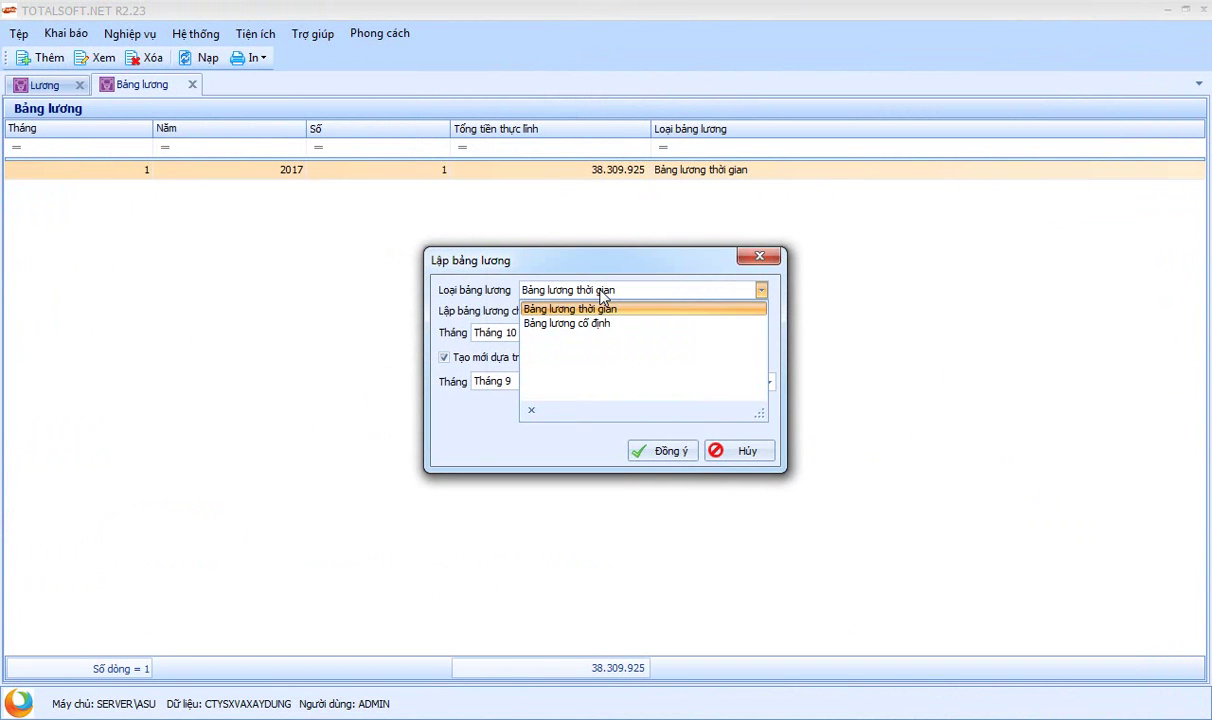
left_click(540, 321)
left_click(569, 333)
scroll(552, 373, "up", 3)
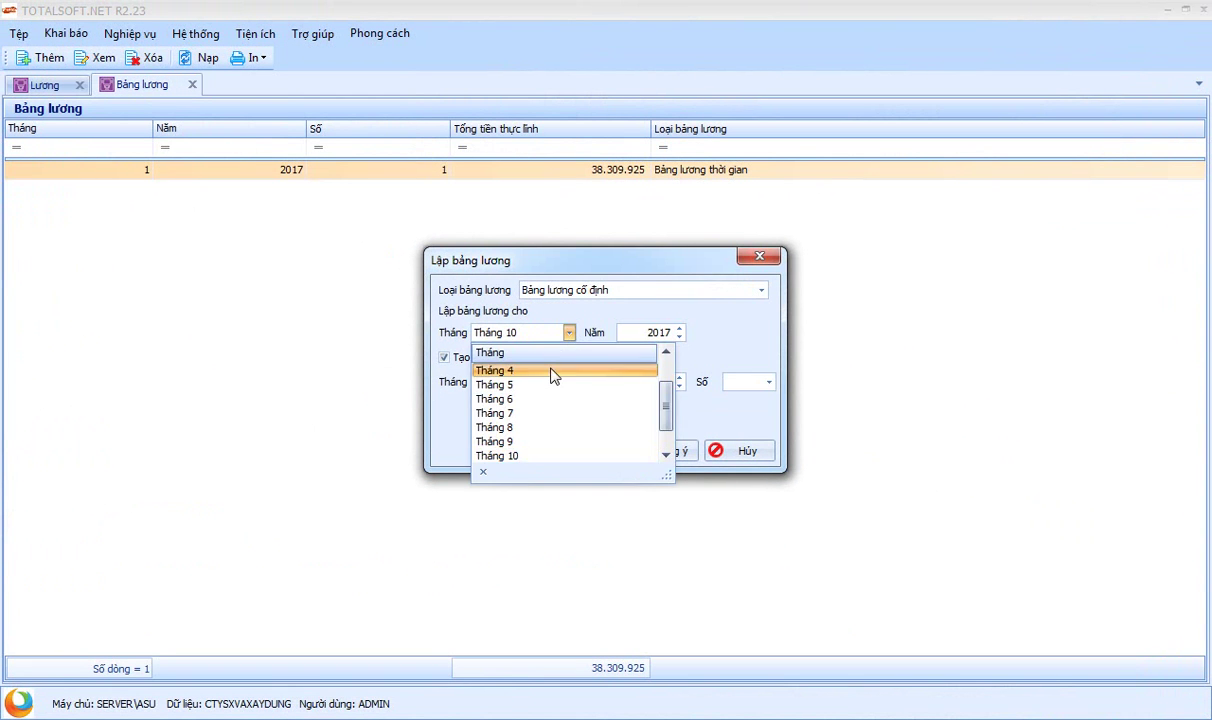
left_click(544, 370)
left_click(505, 357)
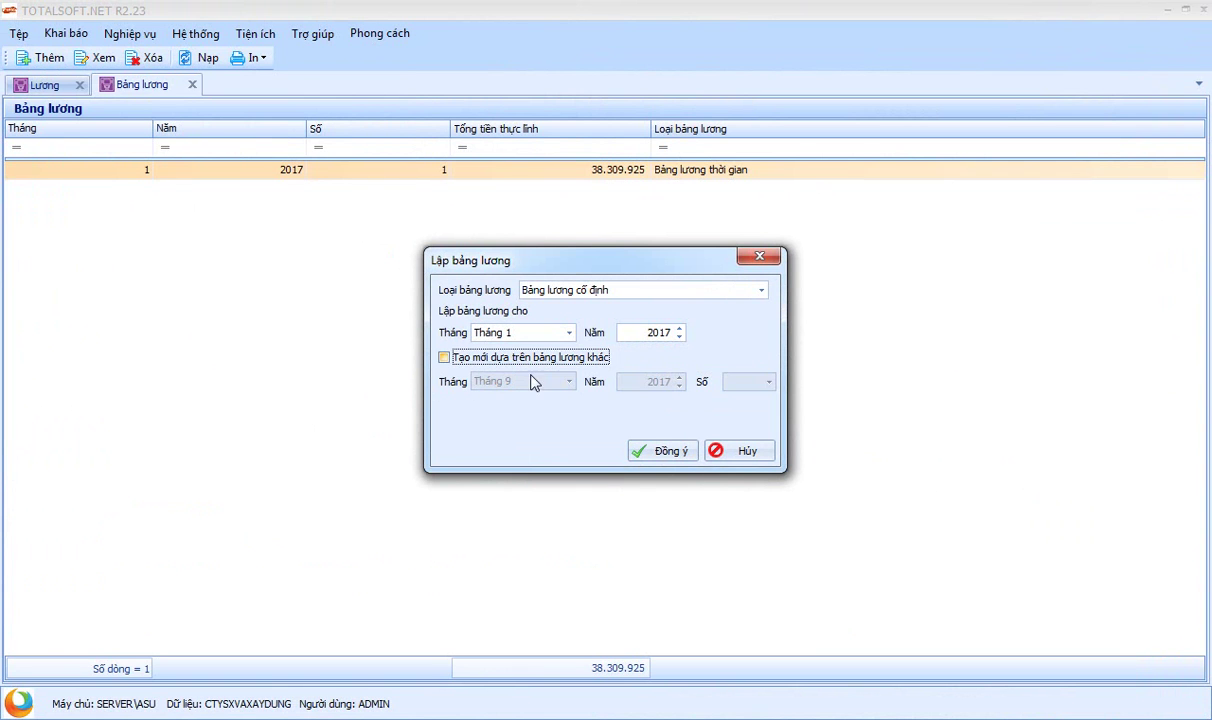
left_click(660, 451)
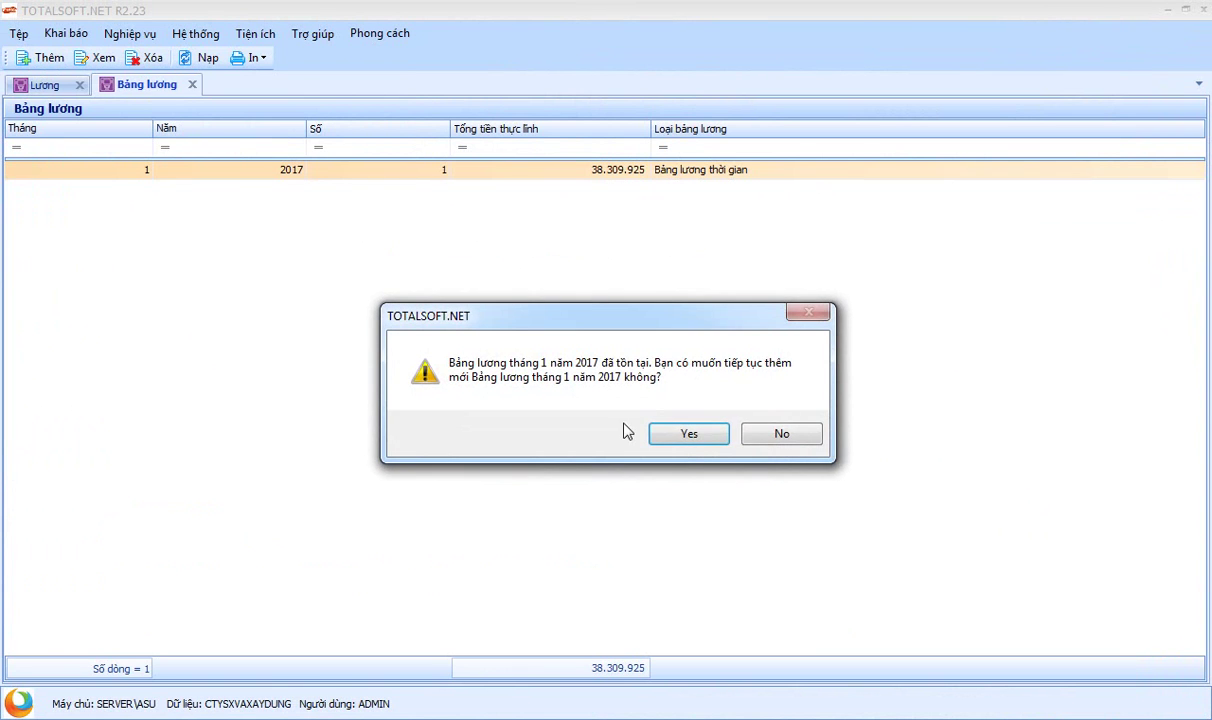
left_click(684, 436)
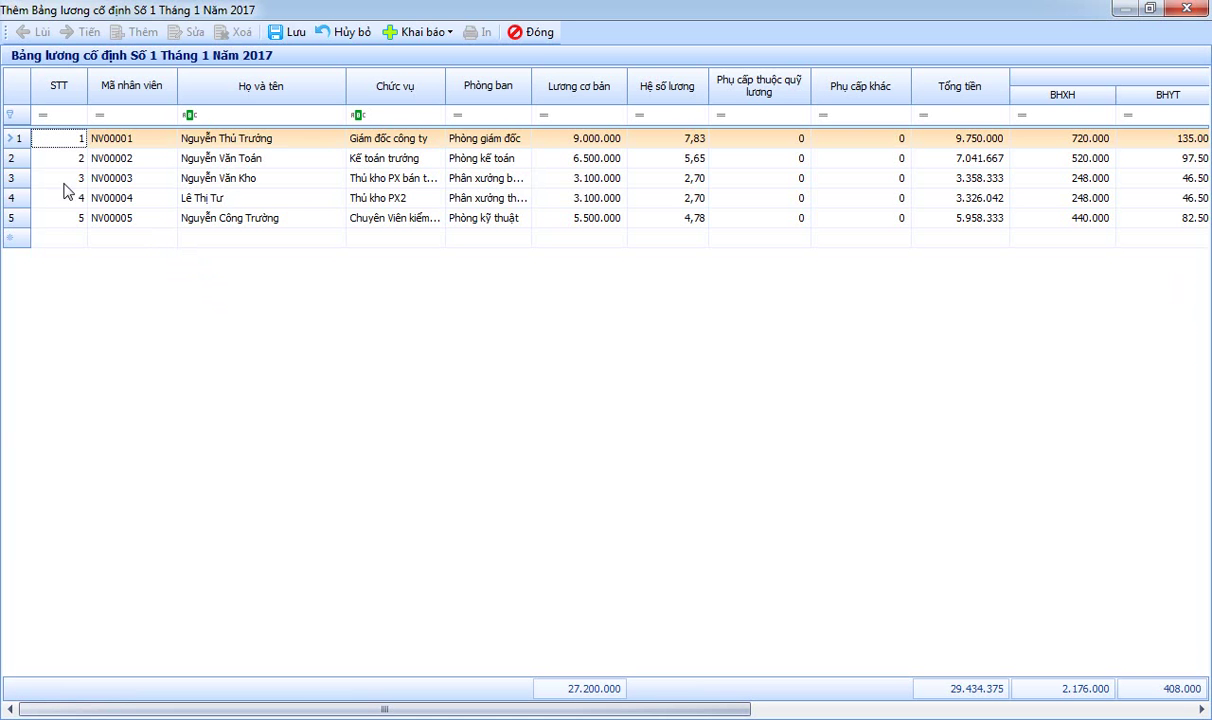
Step: Delete the detail rows of employees NV00003 to NV00005 from the fixed payroll
left_click(20, 178)
left_click(15, 217, "shift")
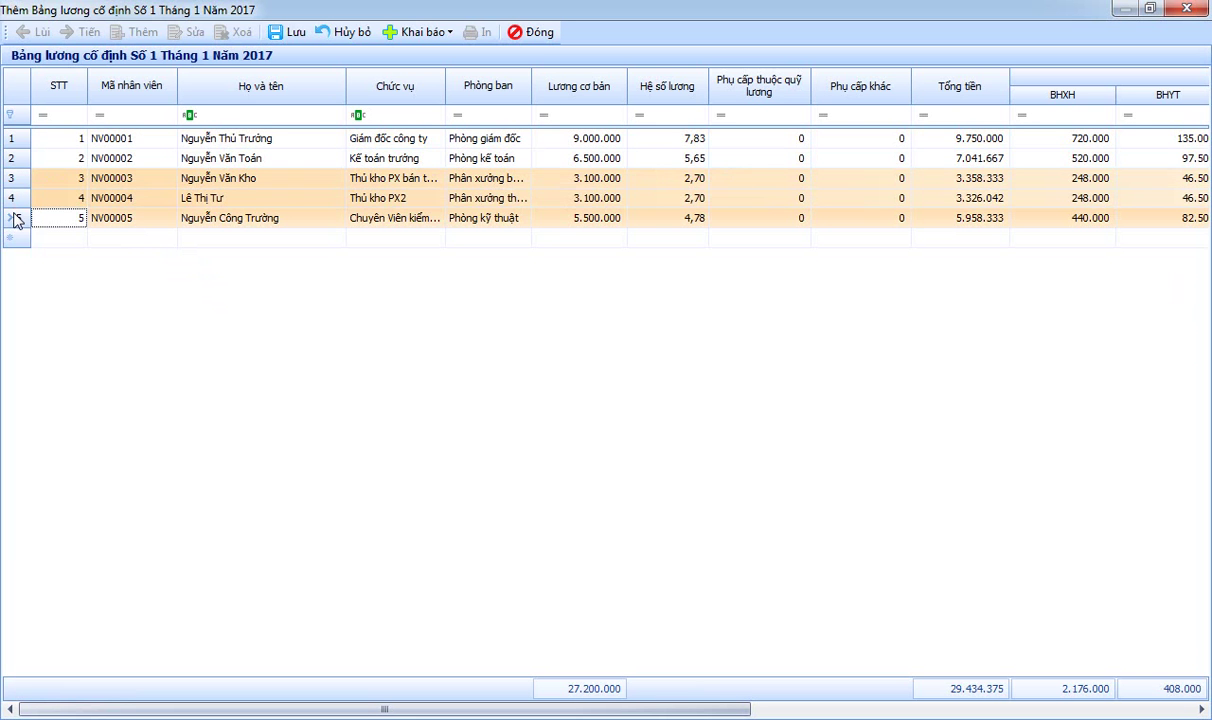
right_click(15, 218)
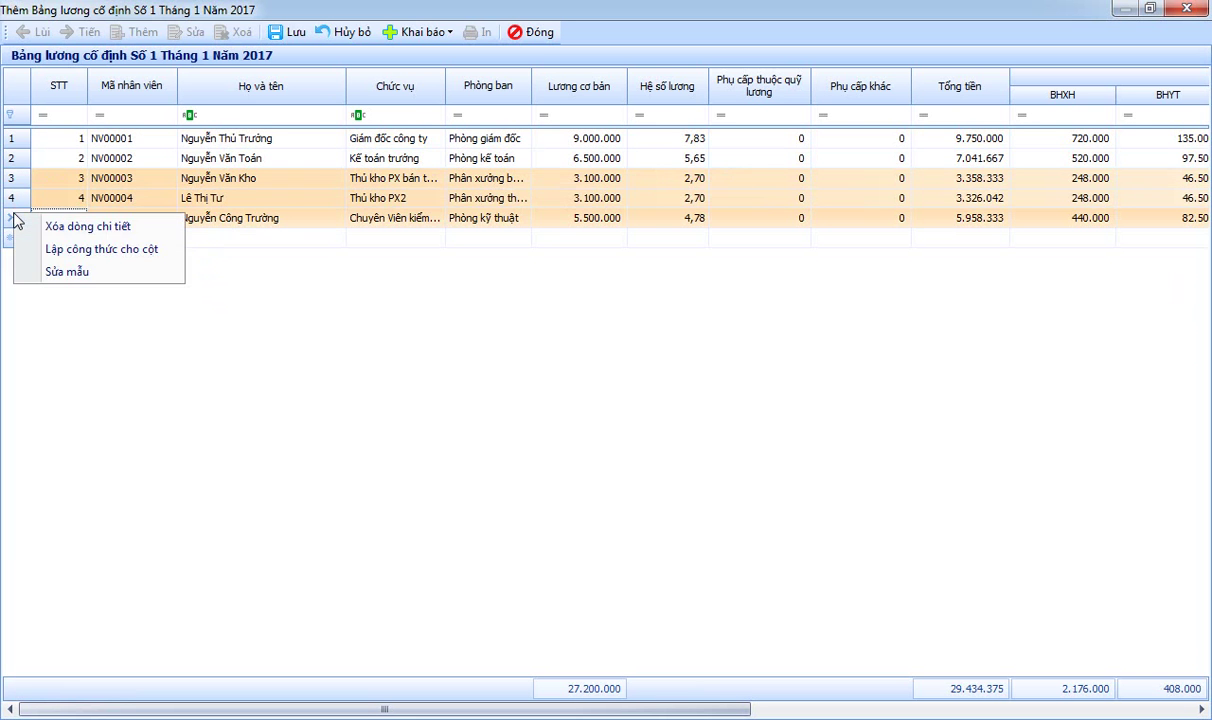
left_click(98, 258)
right_click(23, 207)
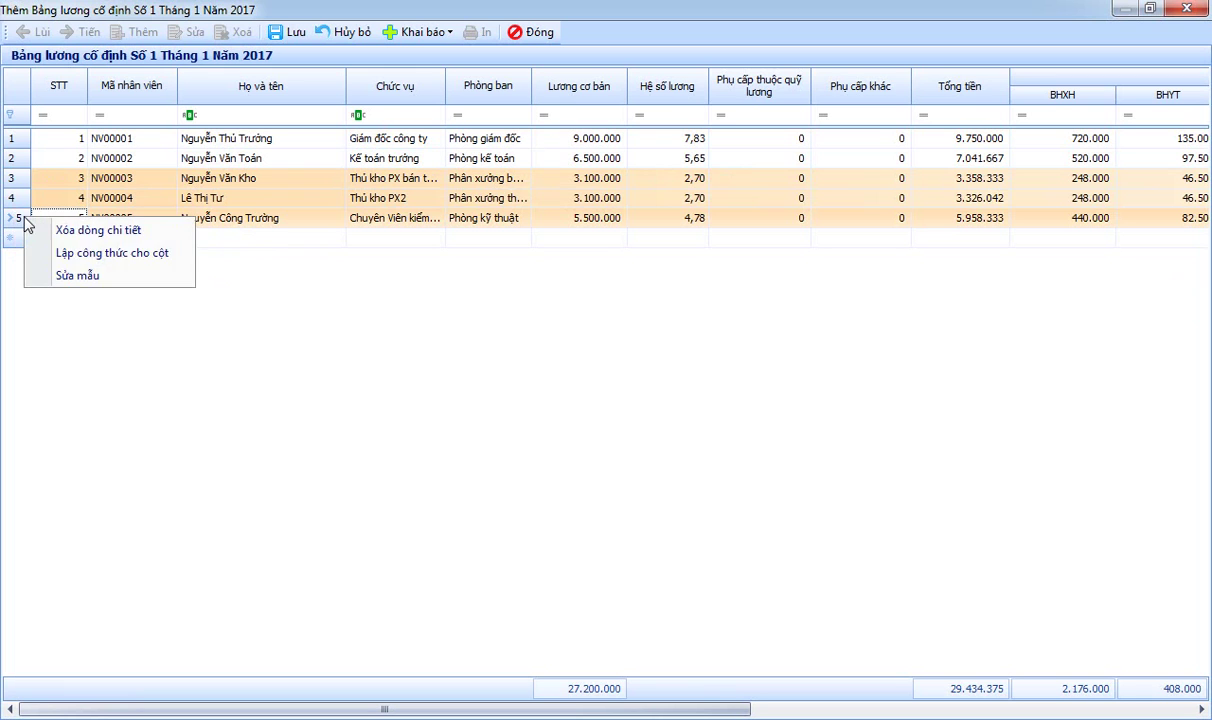
left_click(112, 229)
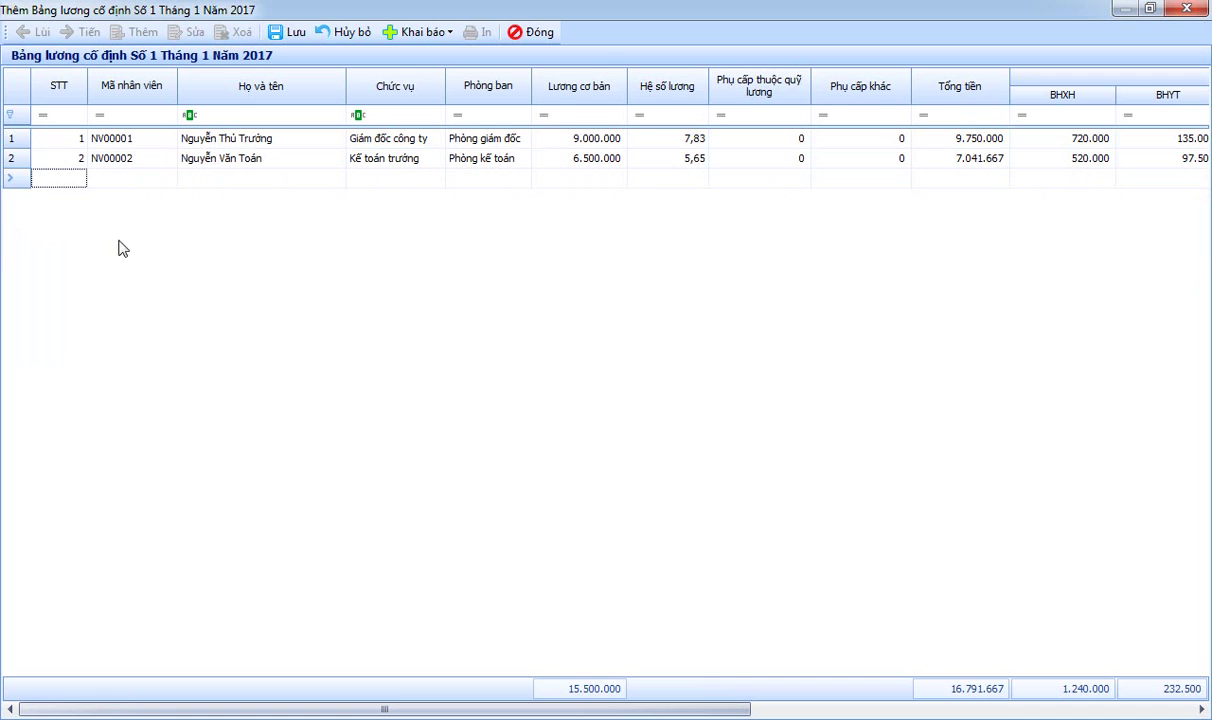
Step: Review the first employee's Hệ số lương, allowance and Tổng tiền columns in the fixed payroll
left_click(500, 138)
key("Tab")
key("Tab")
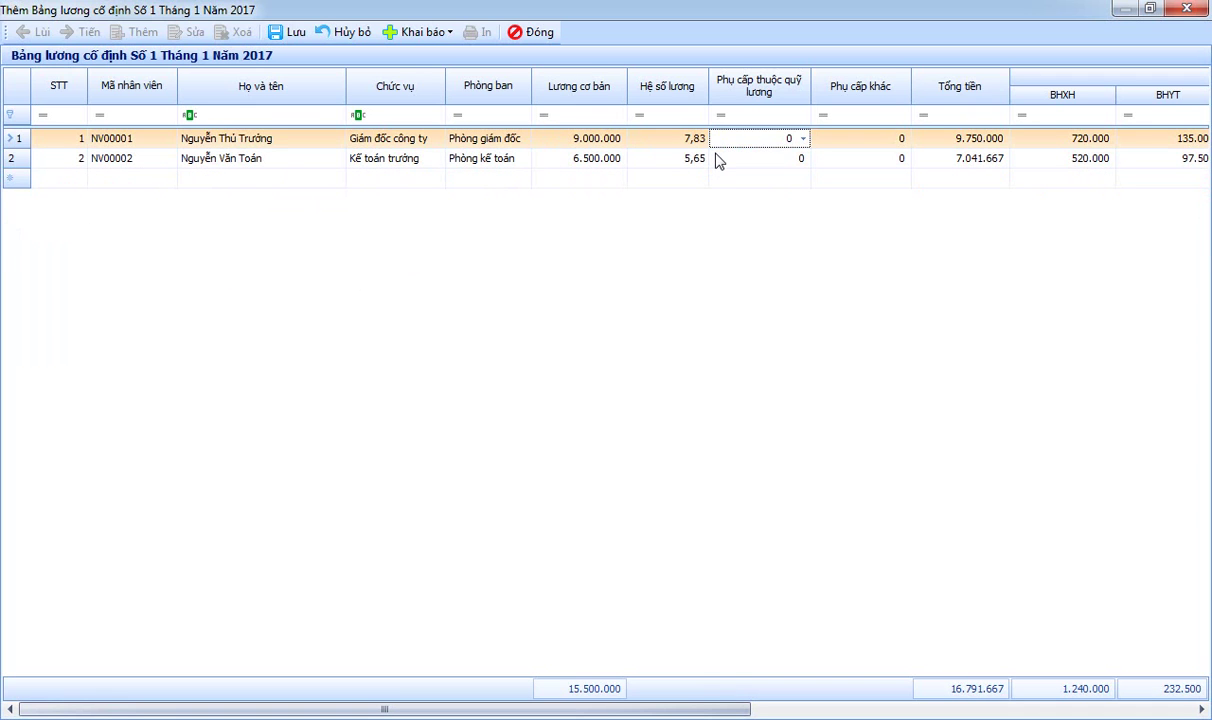
key("Tab")
key("Tab")
left_click_drag(738, 710, 910, 710)
left_click_drag(815, 712, 450, 658)
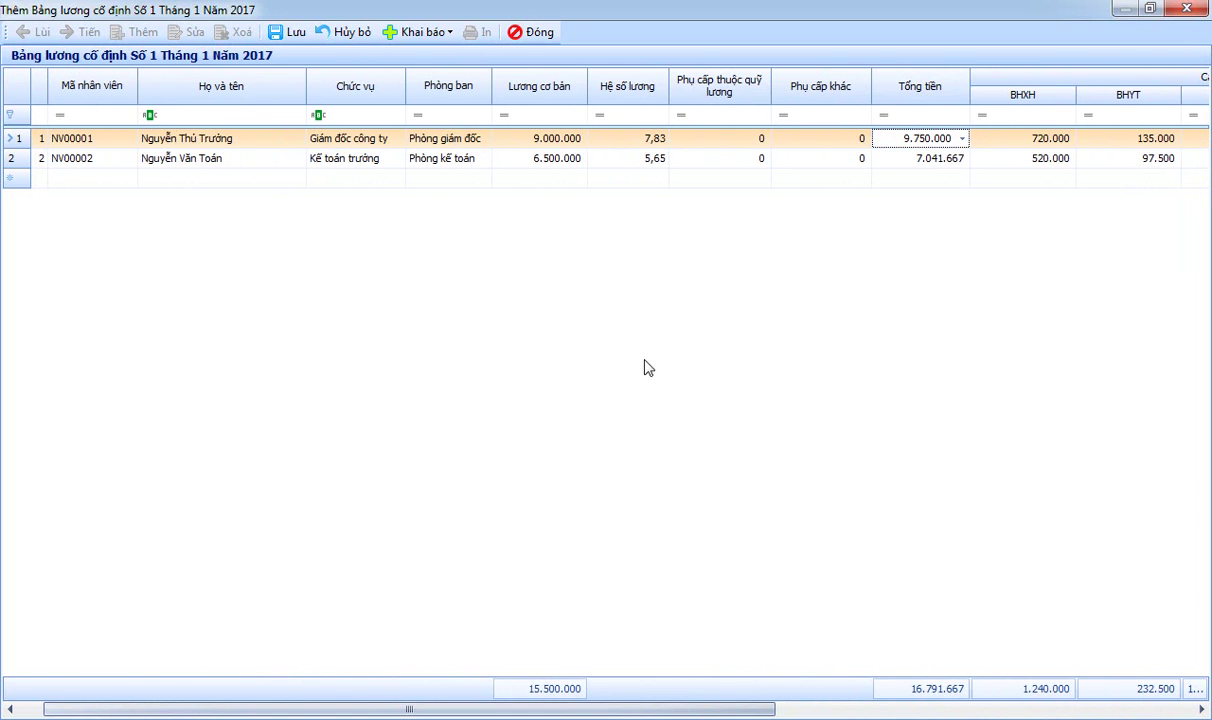
Step: Set Phụ cấp thuộc quỹ lương to 500.000 for the director and 300.000 for the chief accountant
left_click_drag(409, 711, 553, 711)
left_click(500, 137)
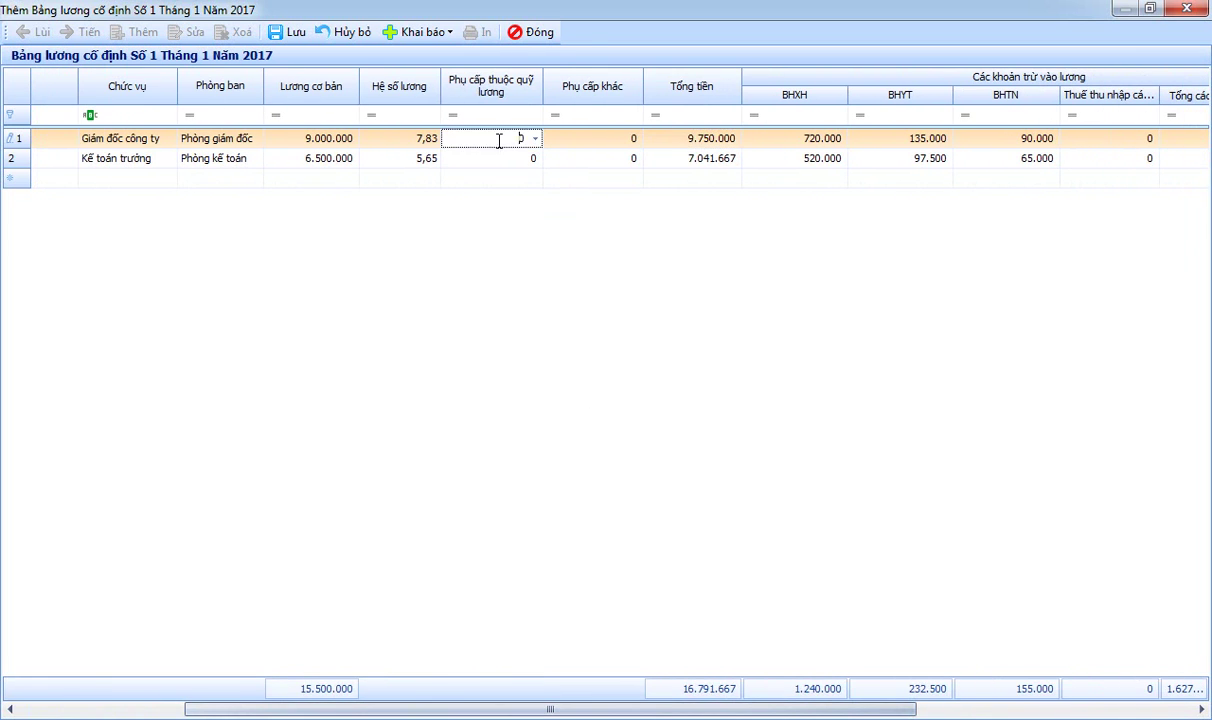
type("5000000")
key("Down")
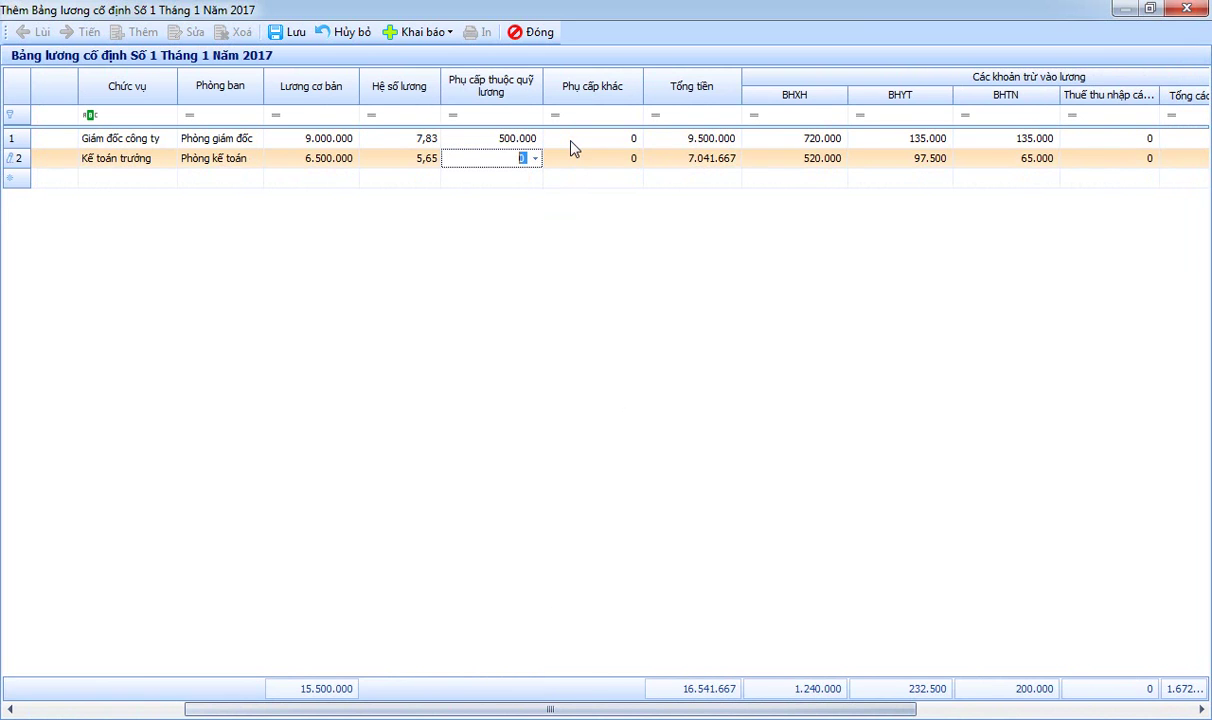
type("300000")
key("Tab")
Step: Review the other allowance, insurance deductions, income tax and net pay columns, and save the fixed payroll
left_click(571, 142)
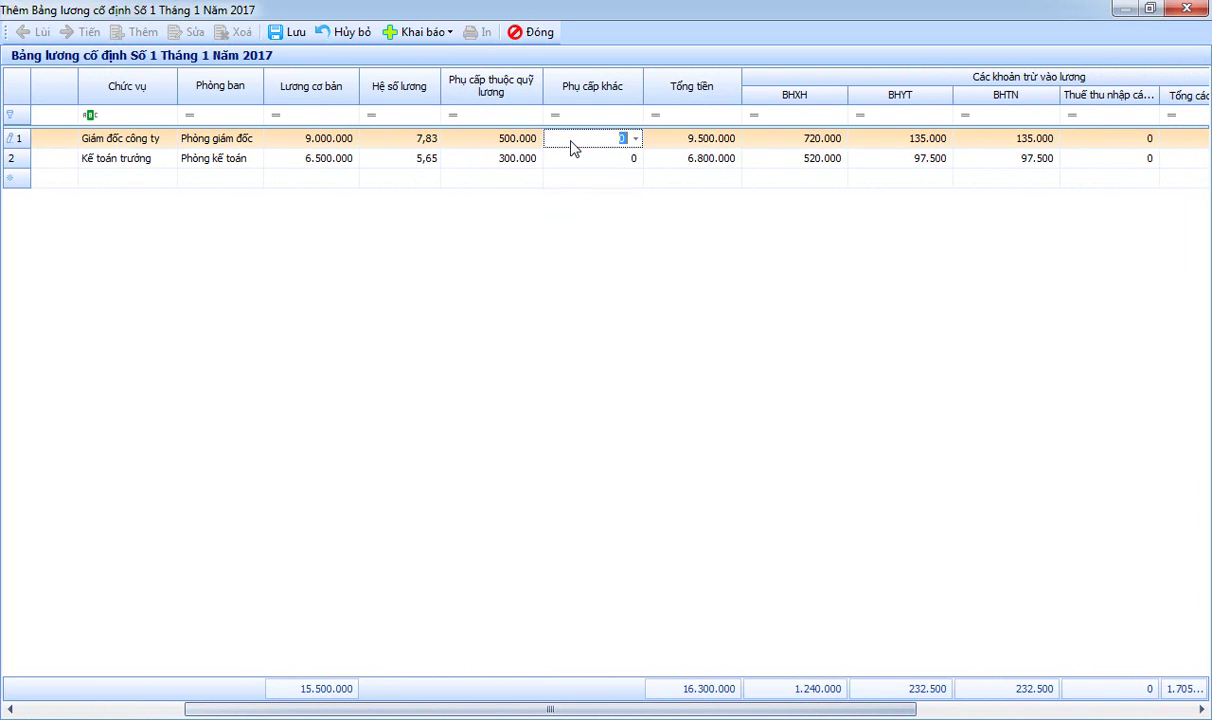
key("Tab")
key("Tab")
key("Tab")
key("Tab")
key("Tab")
left_click_drag(619, 711, 761, 713)
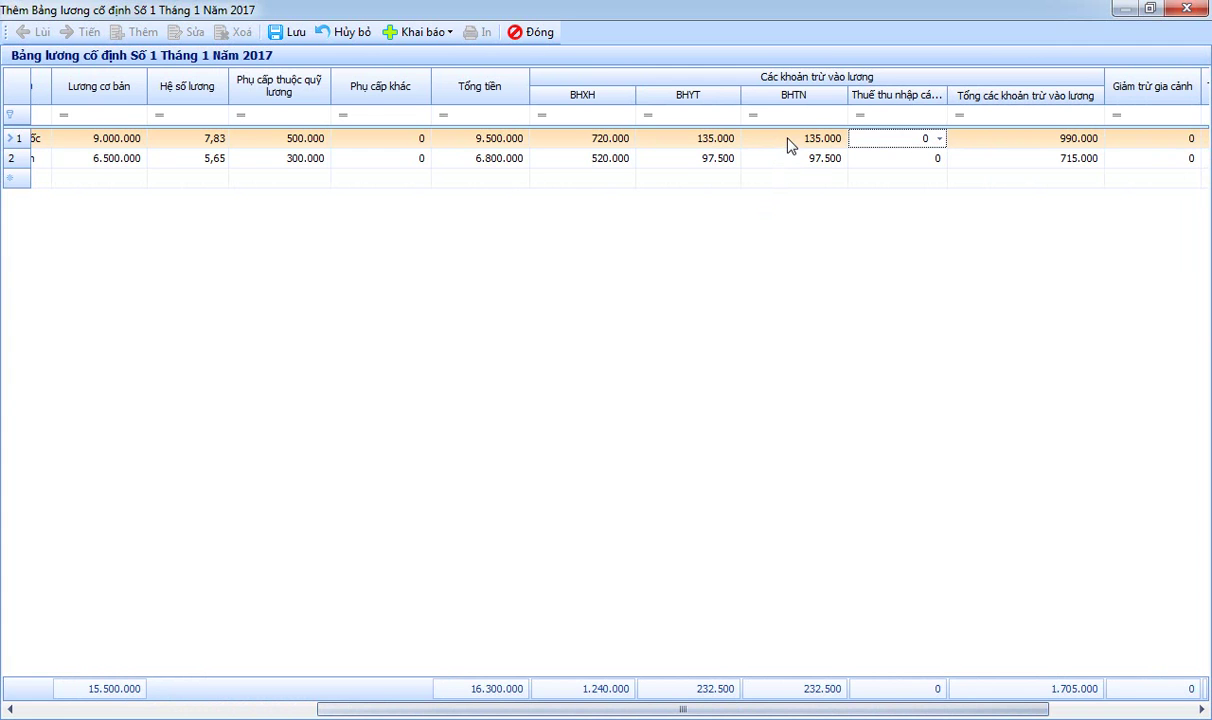
left_click_drag(704, 711, 849, 712)
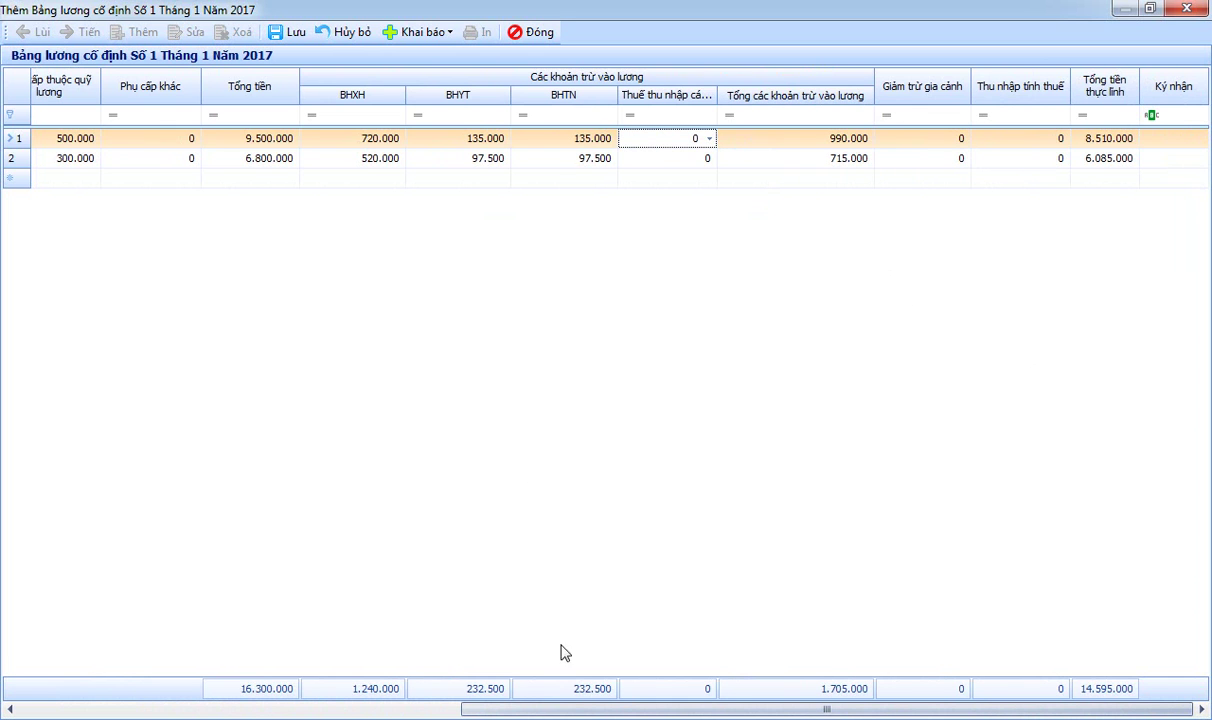
left_click_drag(572, 710, 128, 709)
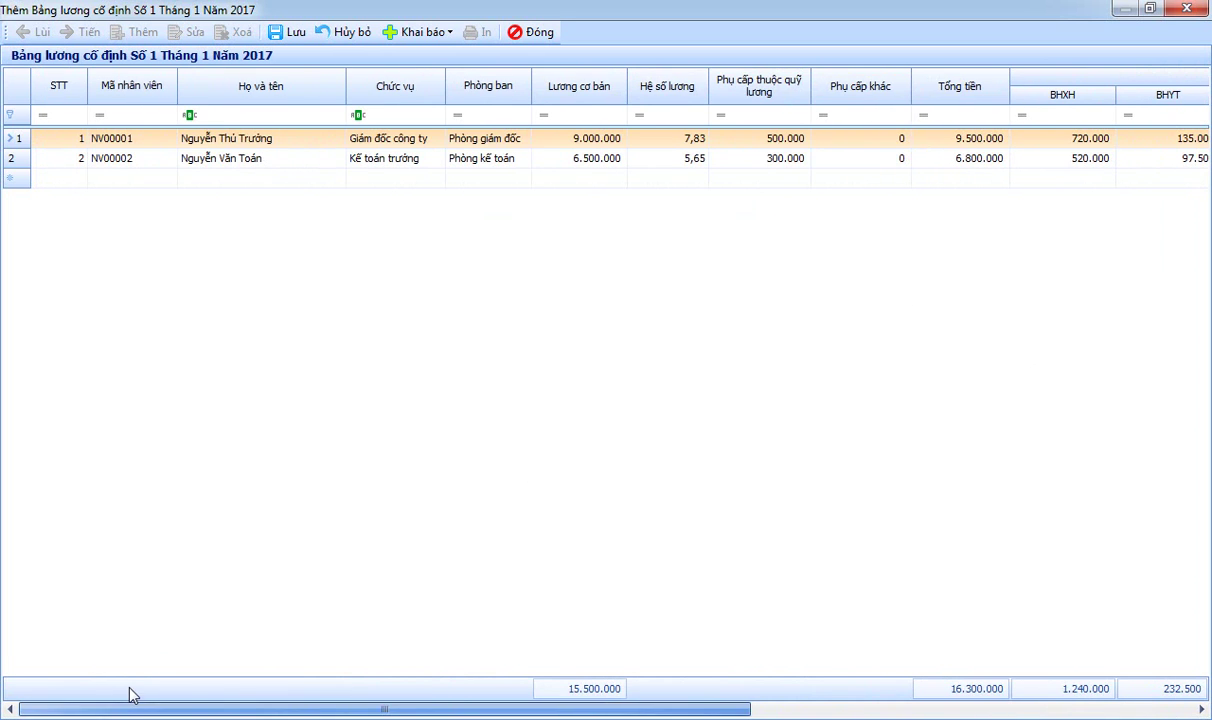
left_click(295, 34)
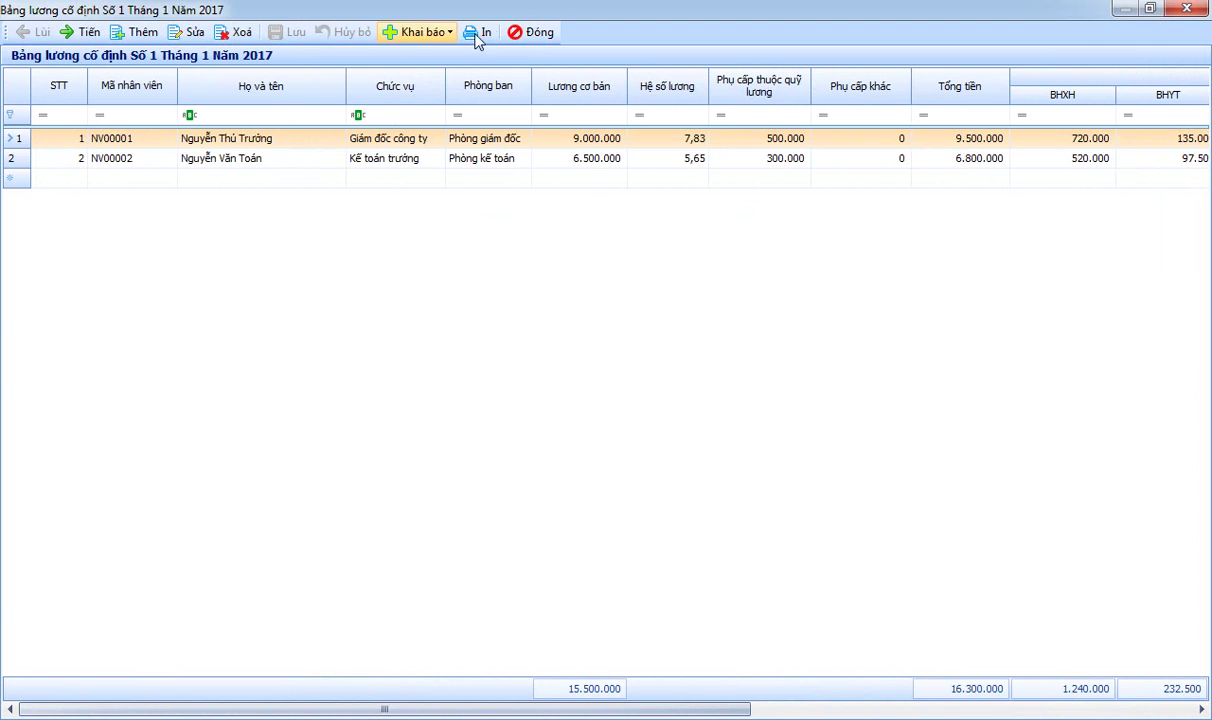
Step: Close the fixed payroll, view the January 2017 Bảng lương thời gian, and close the payroll list
left_click(521, 33)
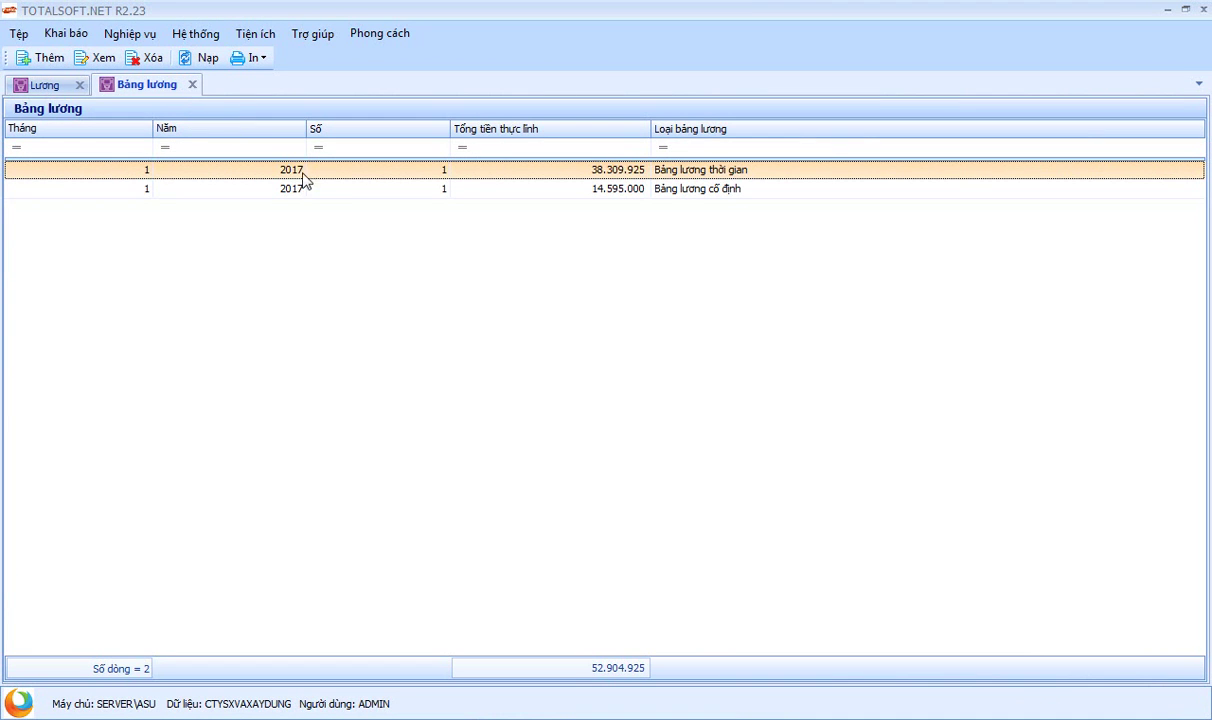
double_click(337, 170)
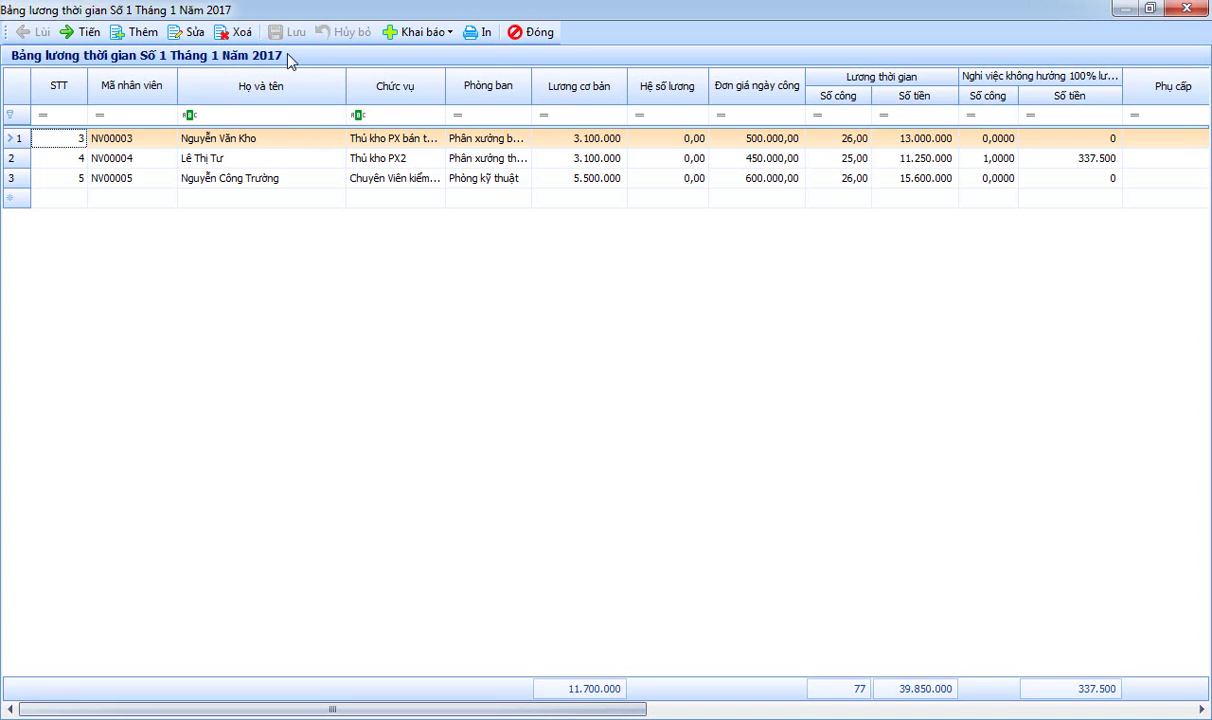
left_click(518, 33)
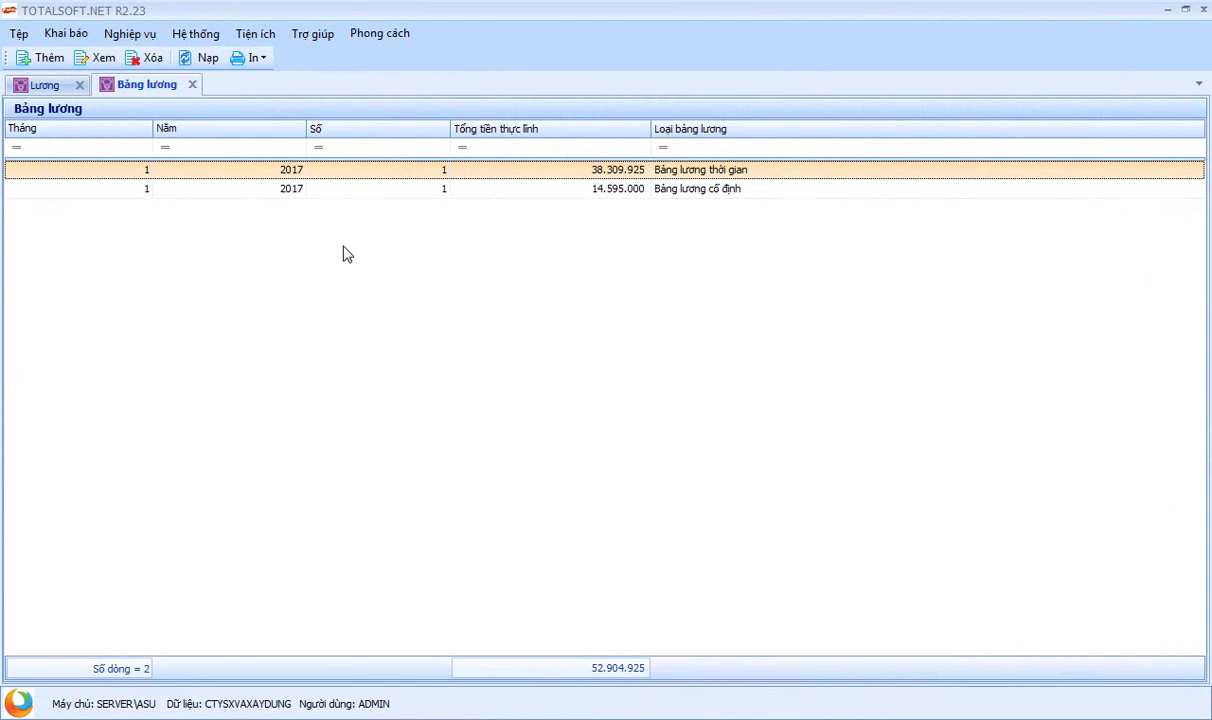
left_click(194, 84)
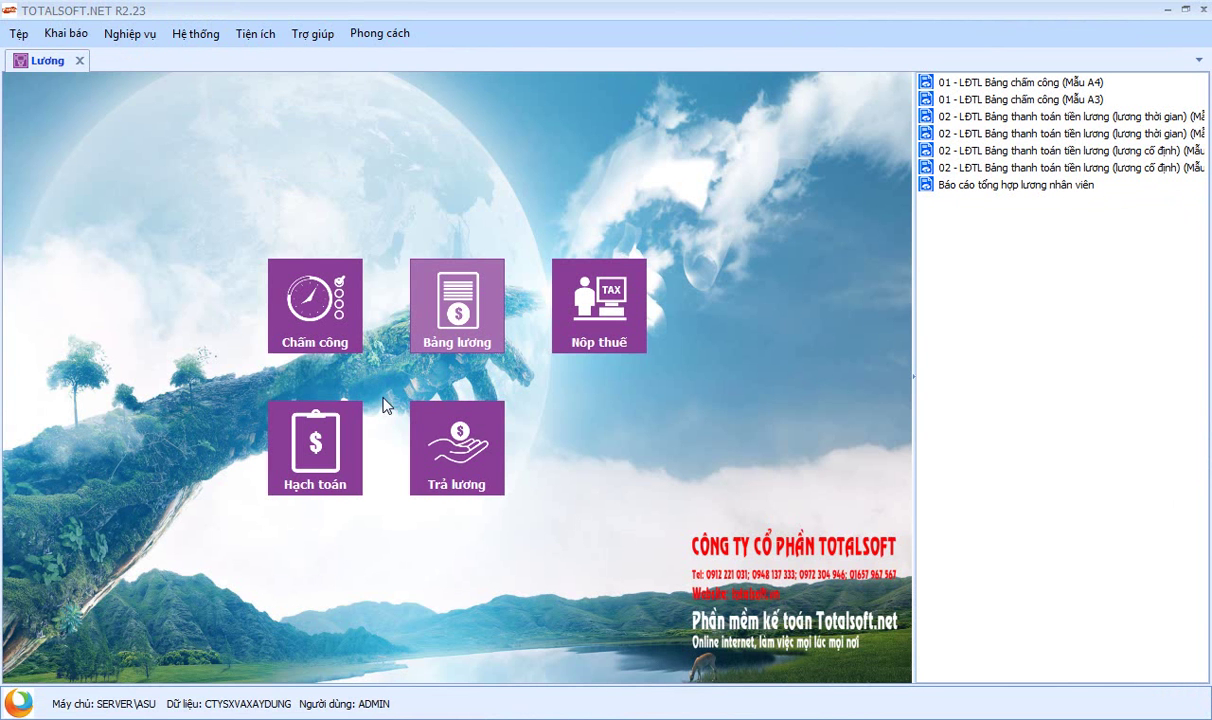
Step: Preview the Hạch toán entries of the January 2017 fixed payroll, checking the BHTN rows, and close the voucher without saving
left_click(302, 430)
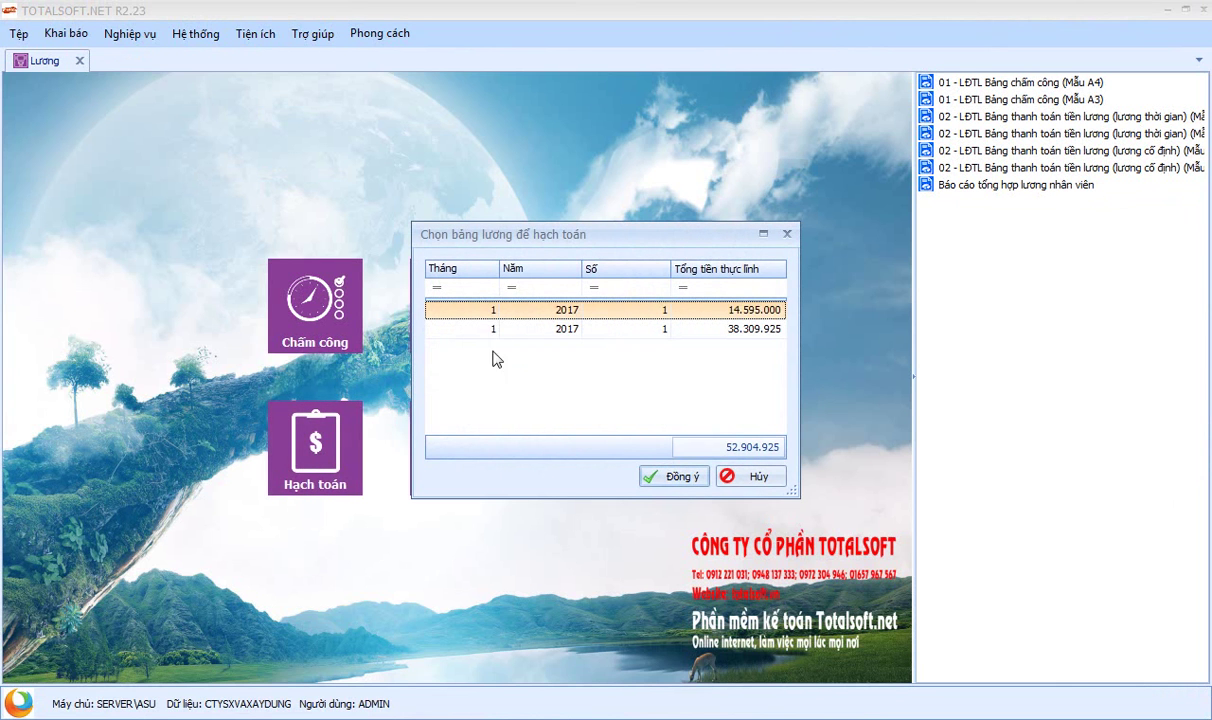
left_click(673, 476)
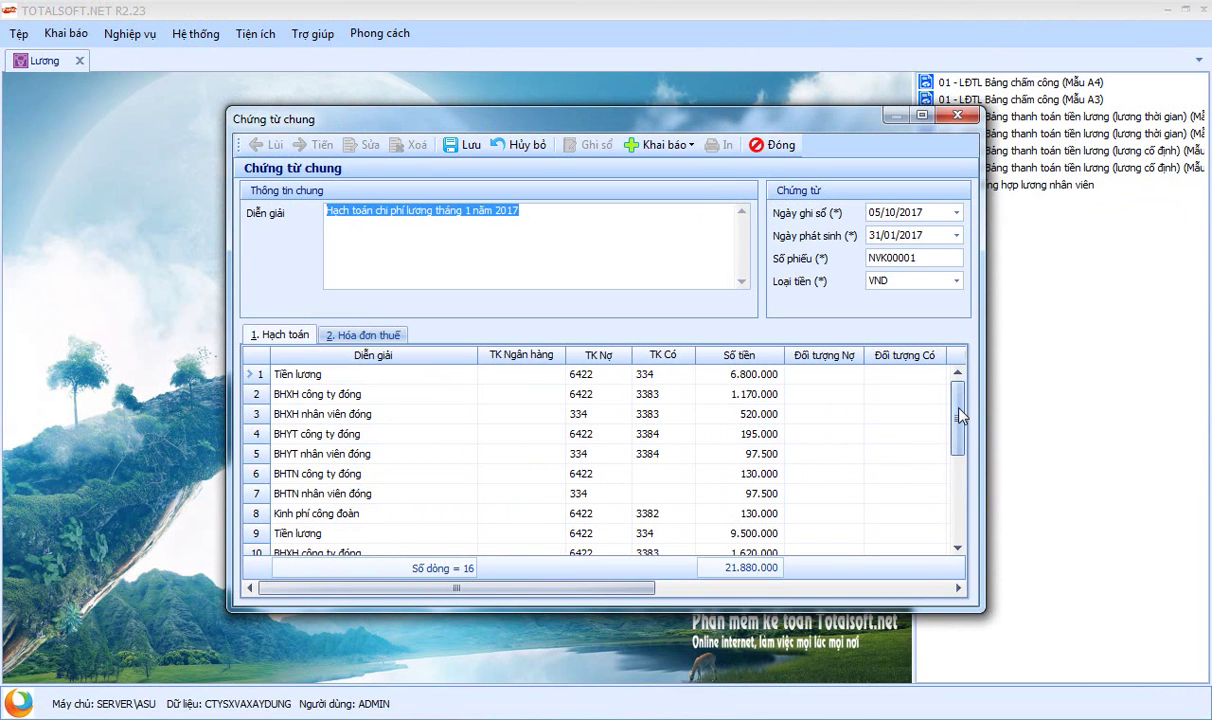
mouse_move(960, 416)
left_mouse_down()
mouse_move(960, 503)
mouse_move(960, 413)
left_mouse_up()
left_click(341, 475)
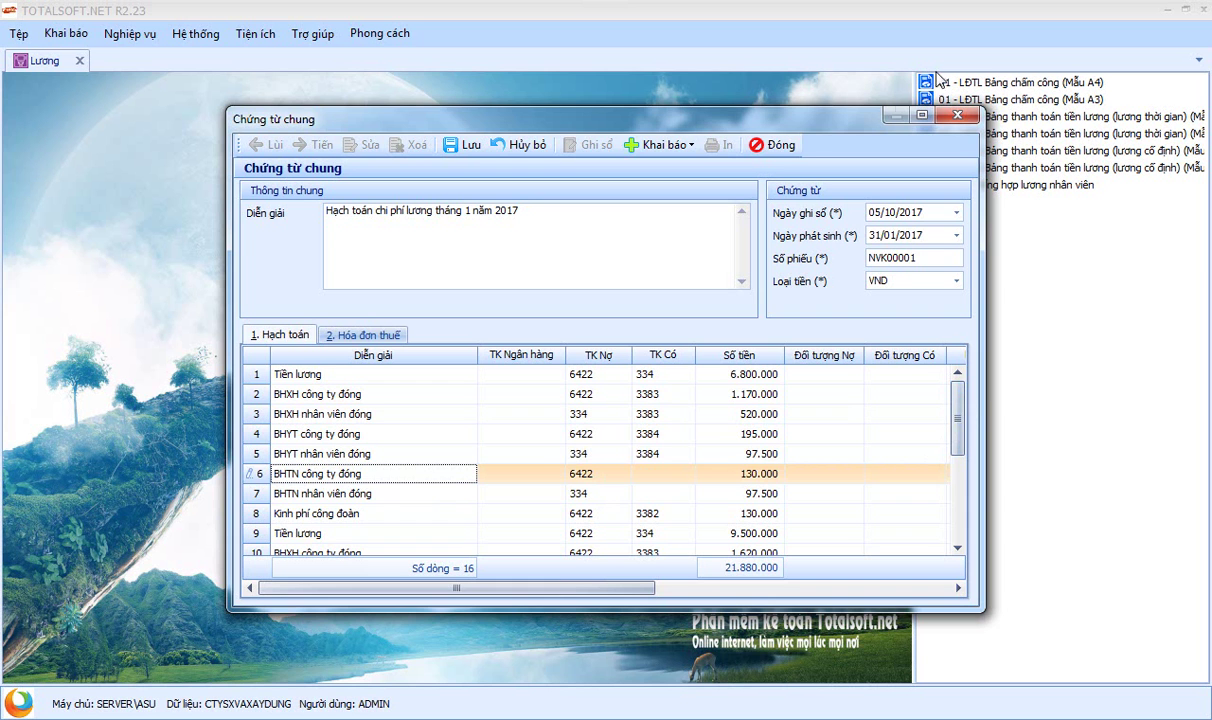
left_click(775, 145)
left_click(605, 412)
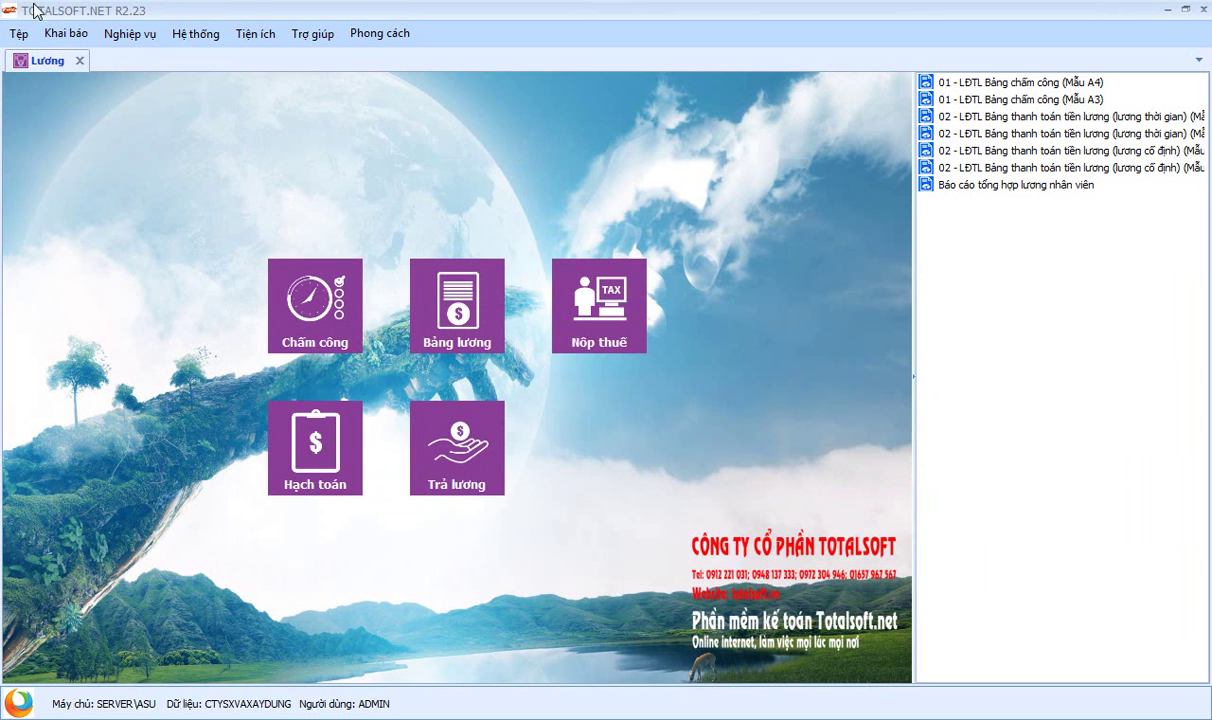
Step: Look up the account number for Bảo hiểm thất nghiệp in the Hệ thống tài khoản list
left_click(66, 33)
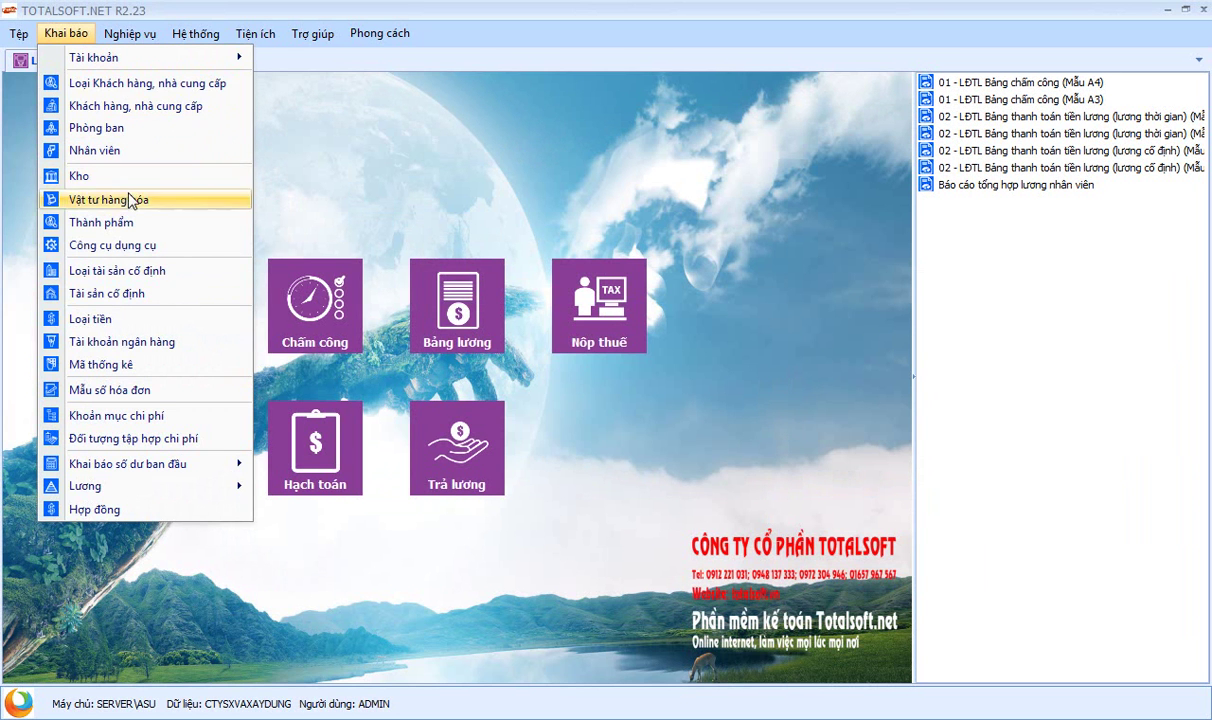
mouse_move(250, 66)
left_click(297, 66)
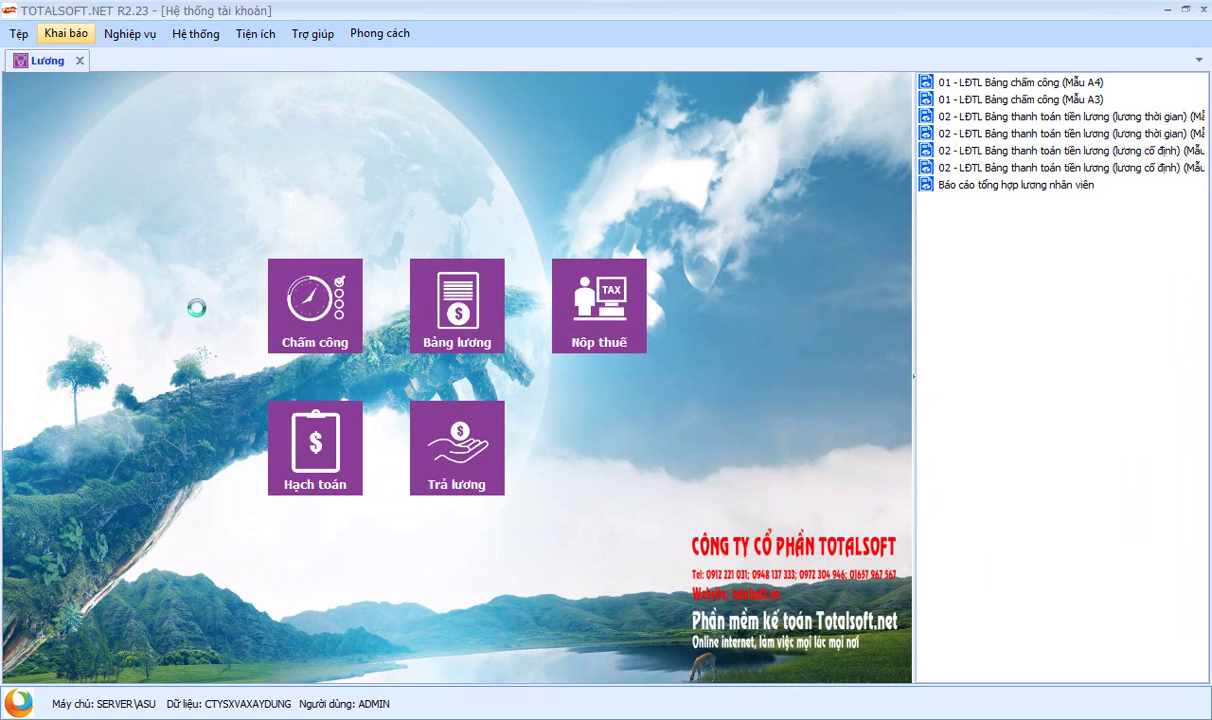
left_click(110, 476)
scroll(120, 468, "down", 20)
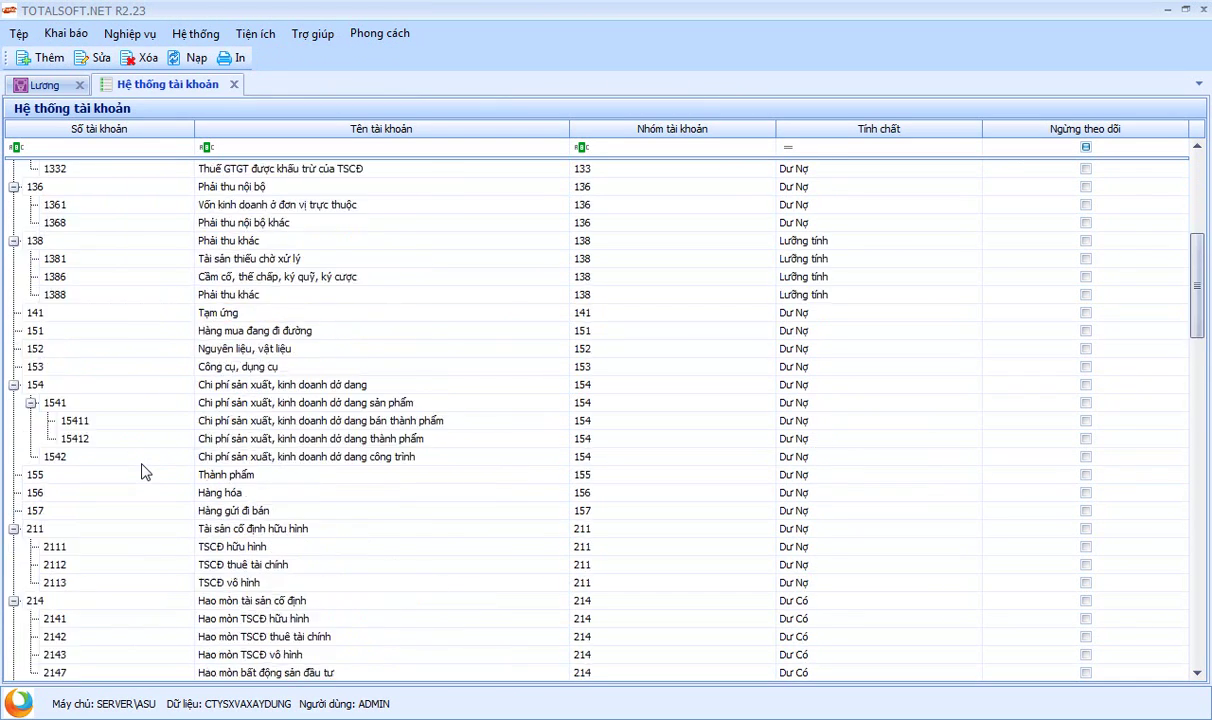
scroll(123, 458, "down", 3)
scroll(114, 441, "up", 3)
scroll(114, 441, "down", 3)
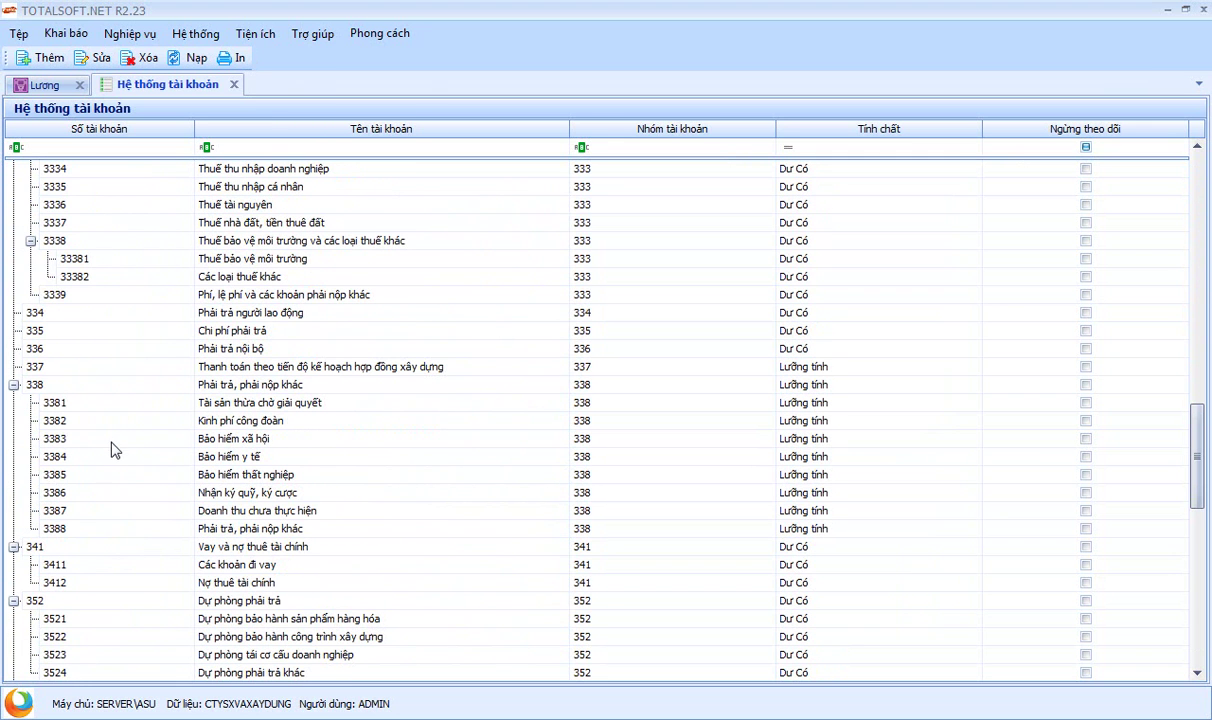
left_click(82, 476)
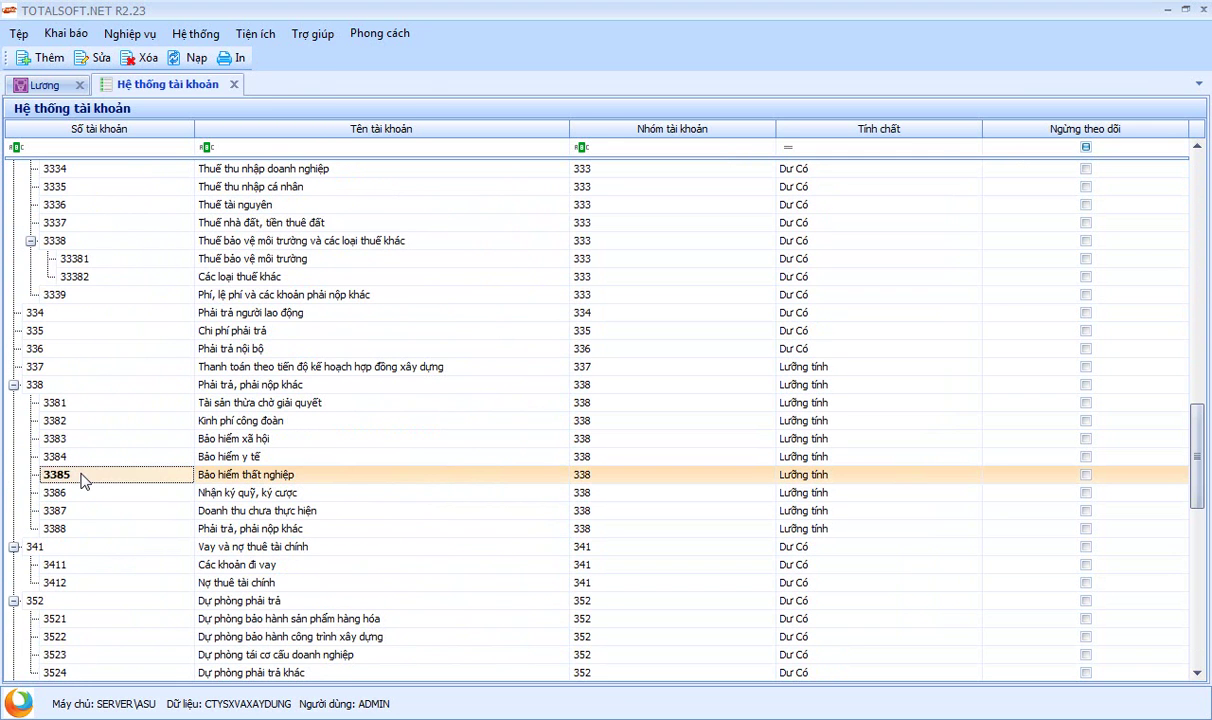
left_click(234, 85)
Step: Generate the posting voucher for the fixed payroll and set TK Có to 3385 on BHTN rows 6 and 7
left_click(319, 428)
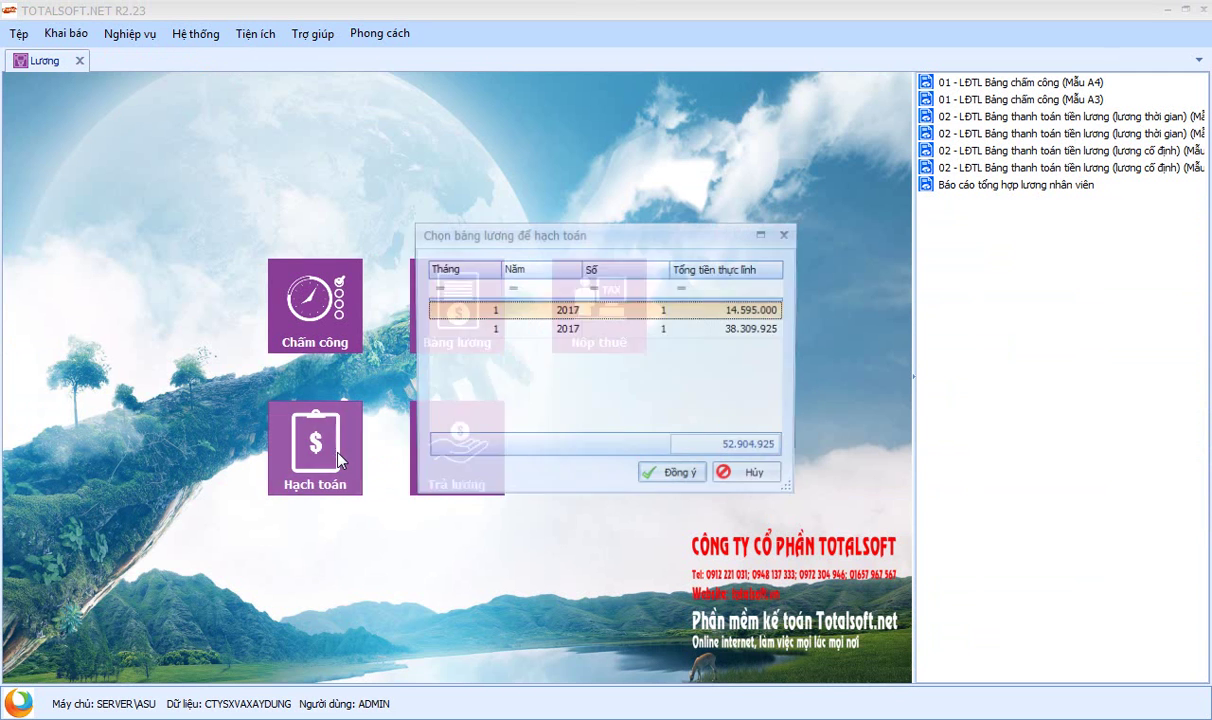
left_click(660, 477)
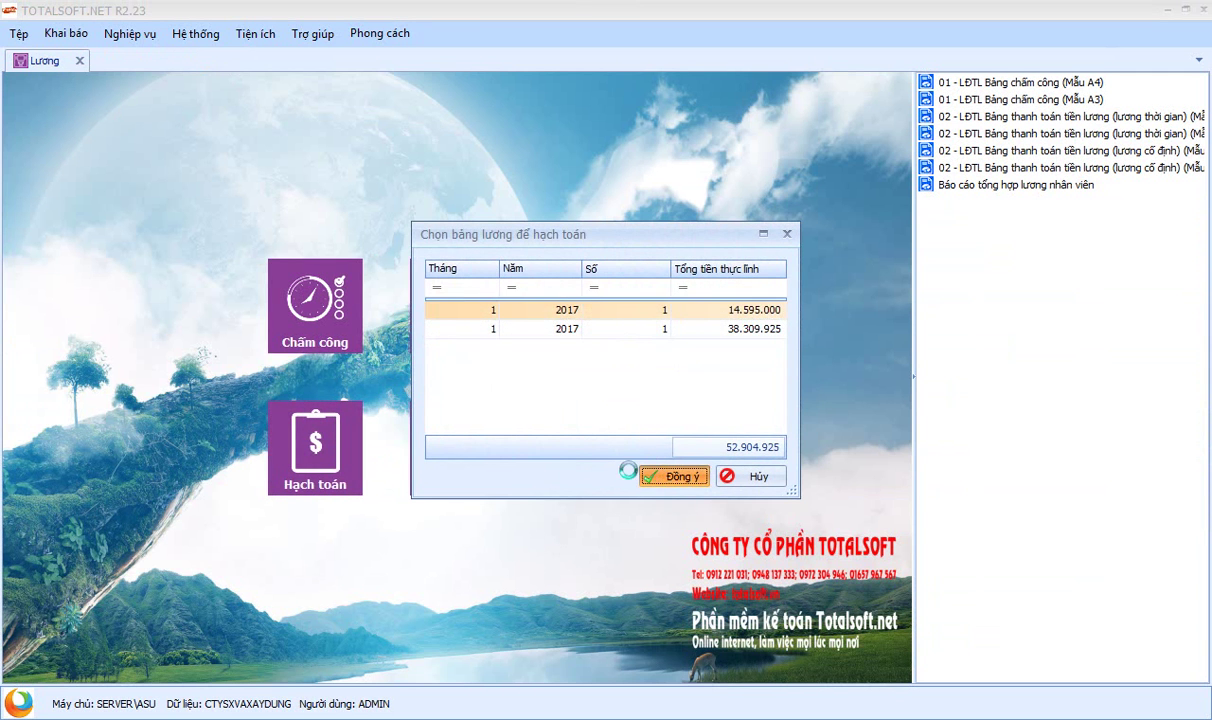
left_click(648, 474)
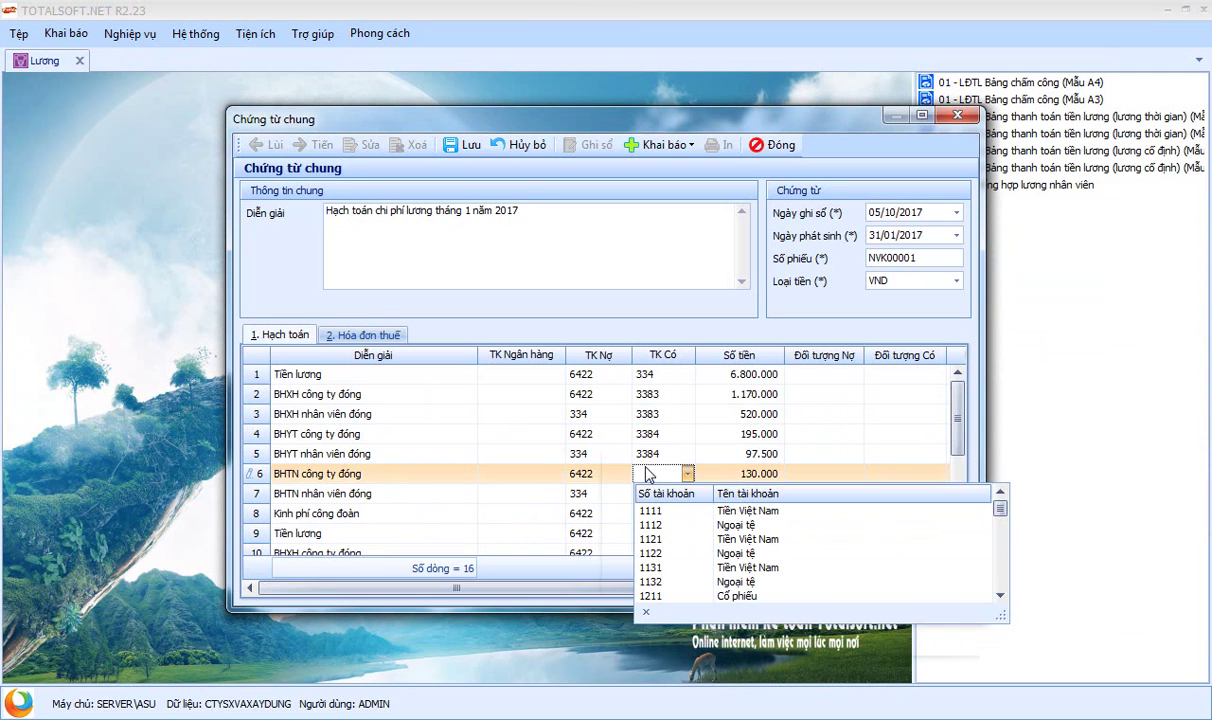
type("338")
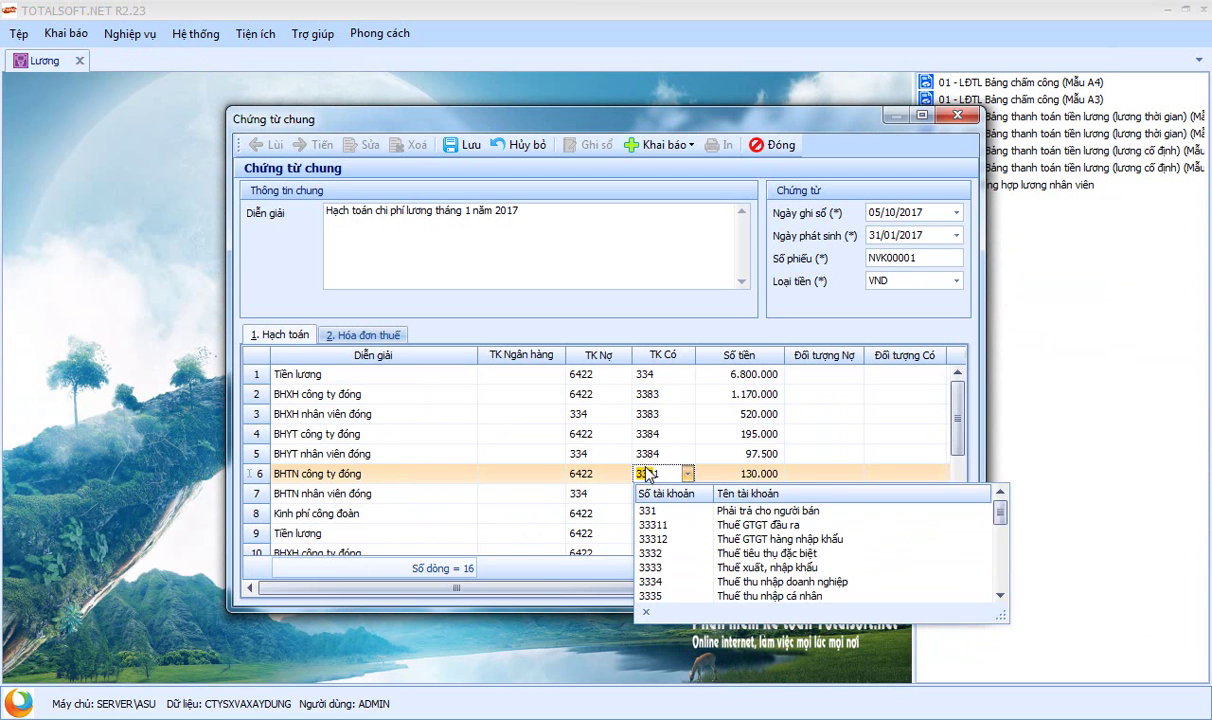
type("5")
left_click(656, 494)
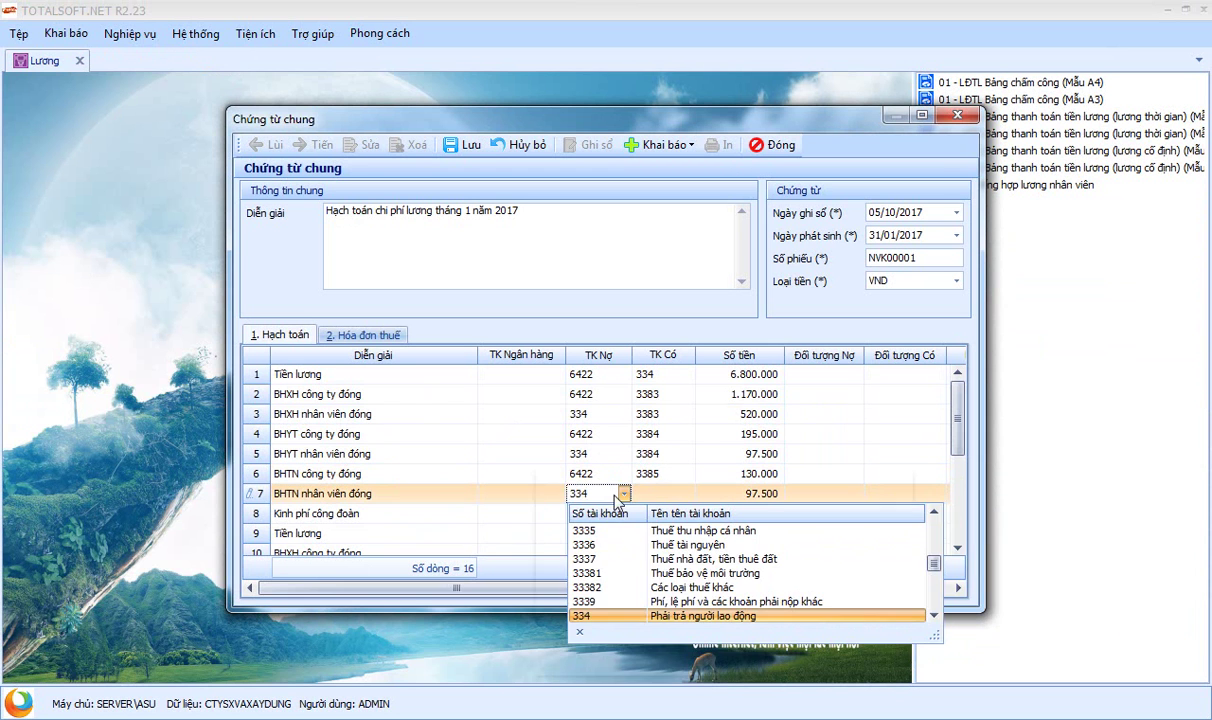
type("3385")
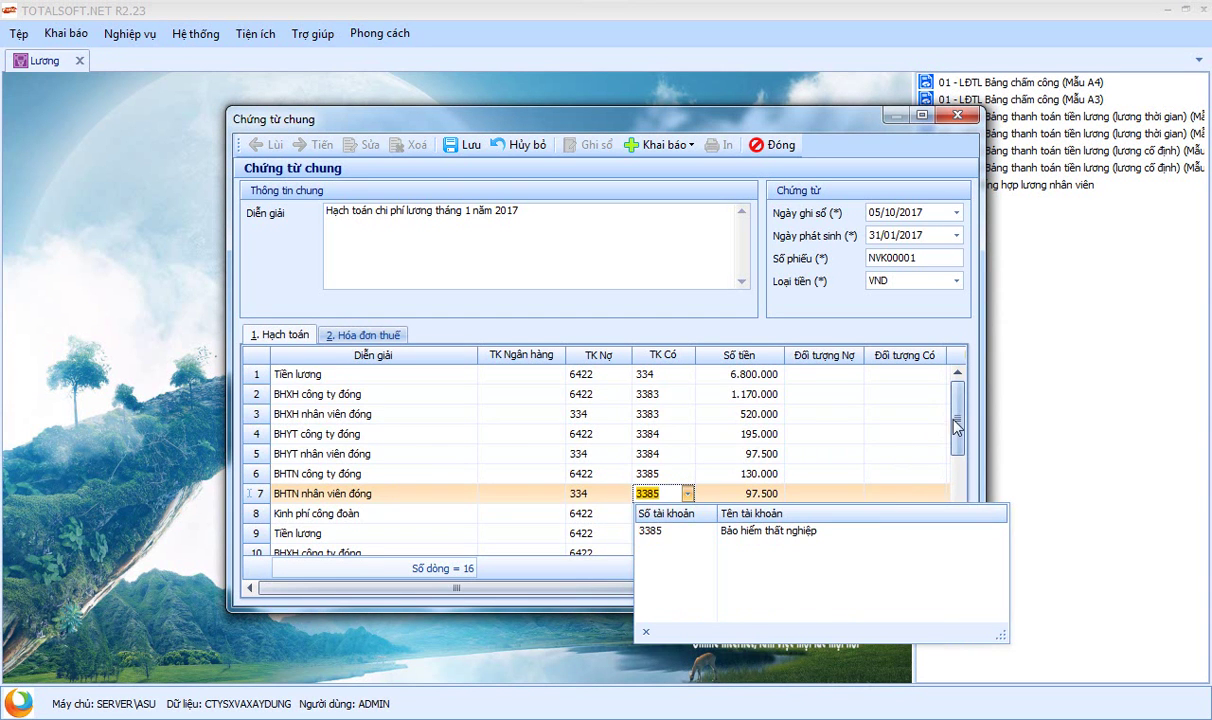
Step: Set TK Có to 3385 on the BHTN công ty đóng and BHTN nhân viên đóng entries in rows 14 and 15
left_click_drag(957, 448, 958, 528)
left_click(655, 476)
type("3385")
key("Return")
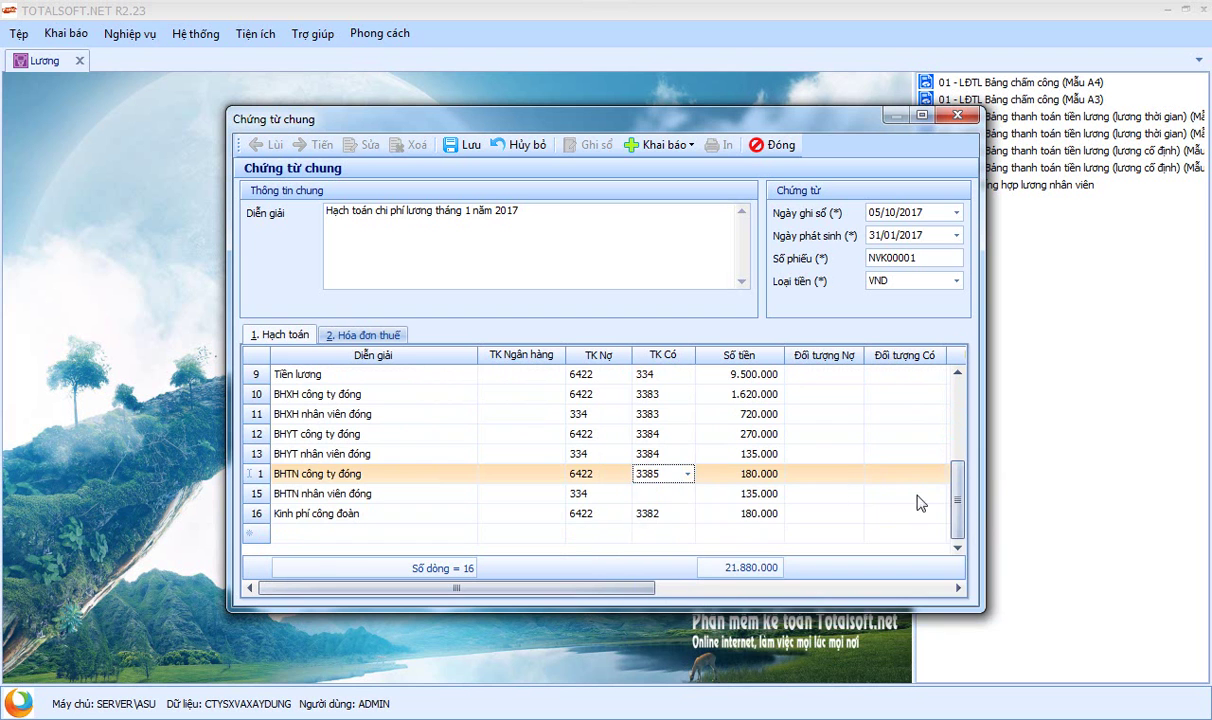
left_click(655, 494)
type("352")
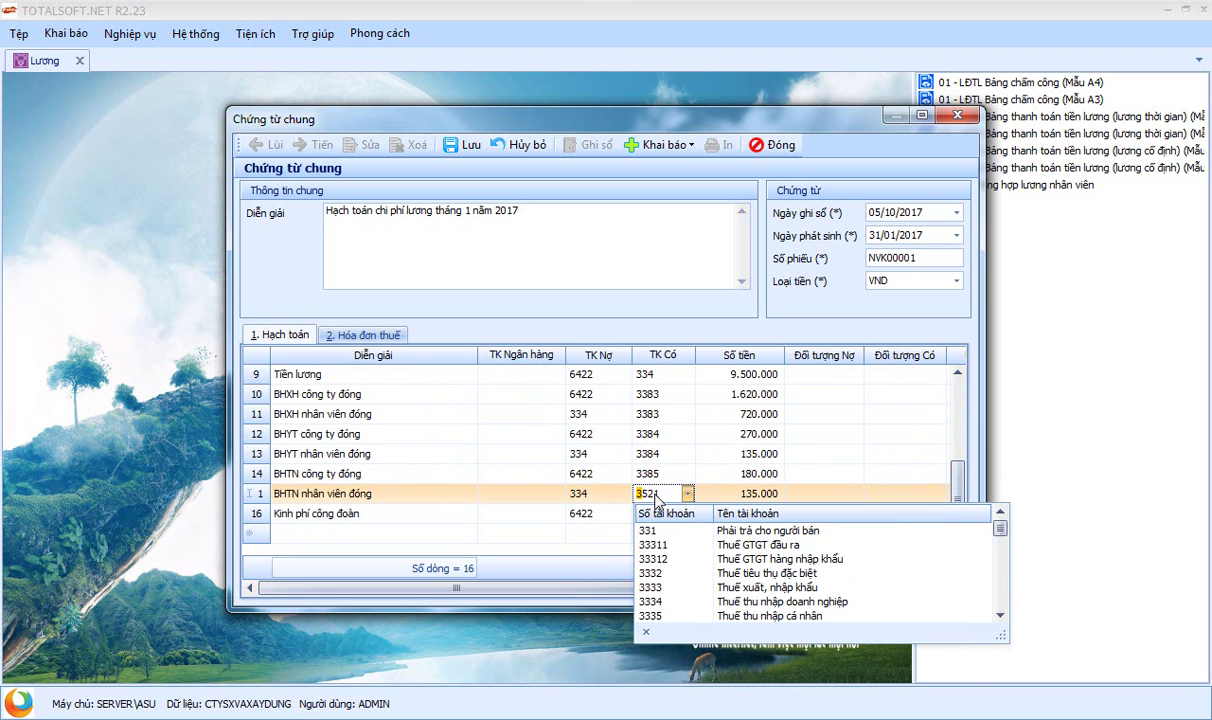
type("385")
key("Return")
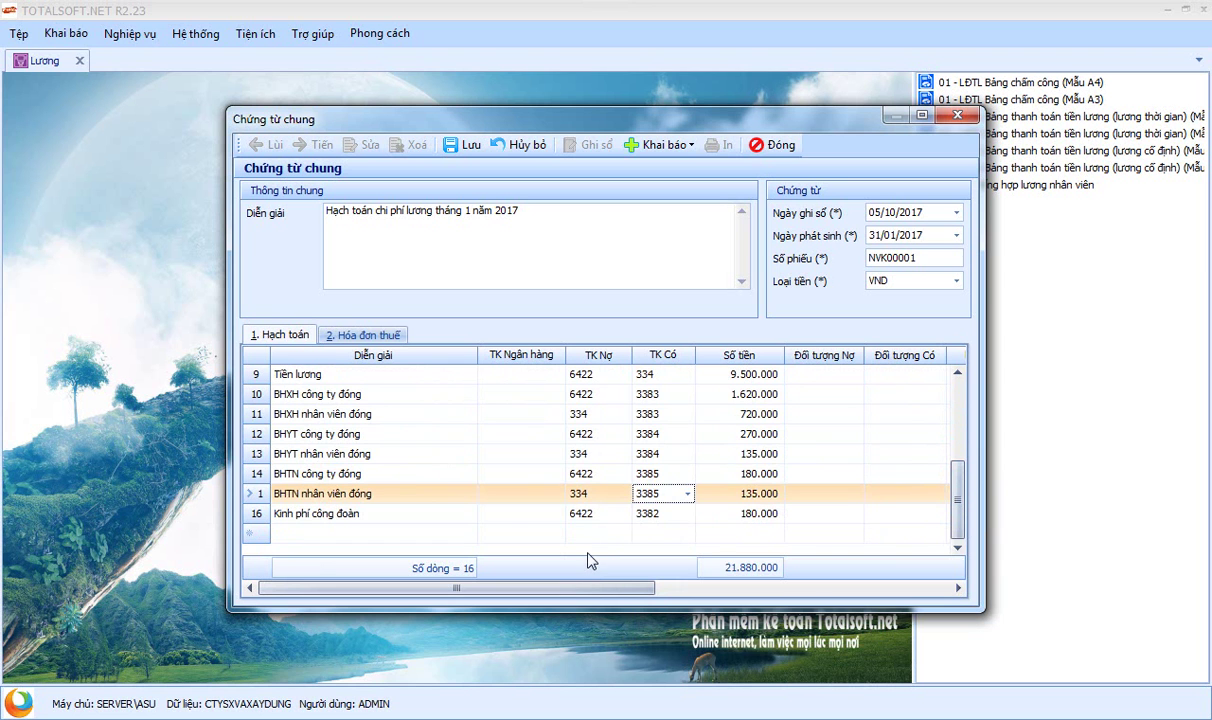
Step: Save and close the fixed payroll's posting voucher
left_click_drag(958, 519, 960, 368)
left_click(458, 146)
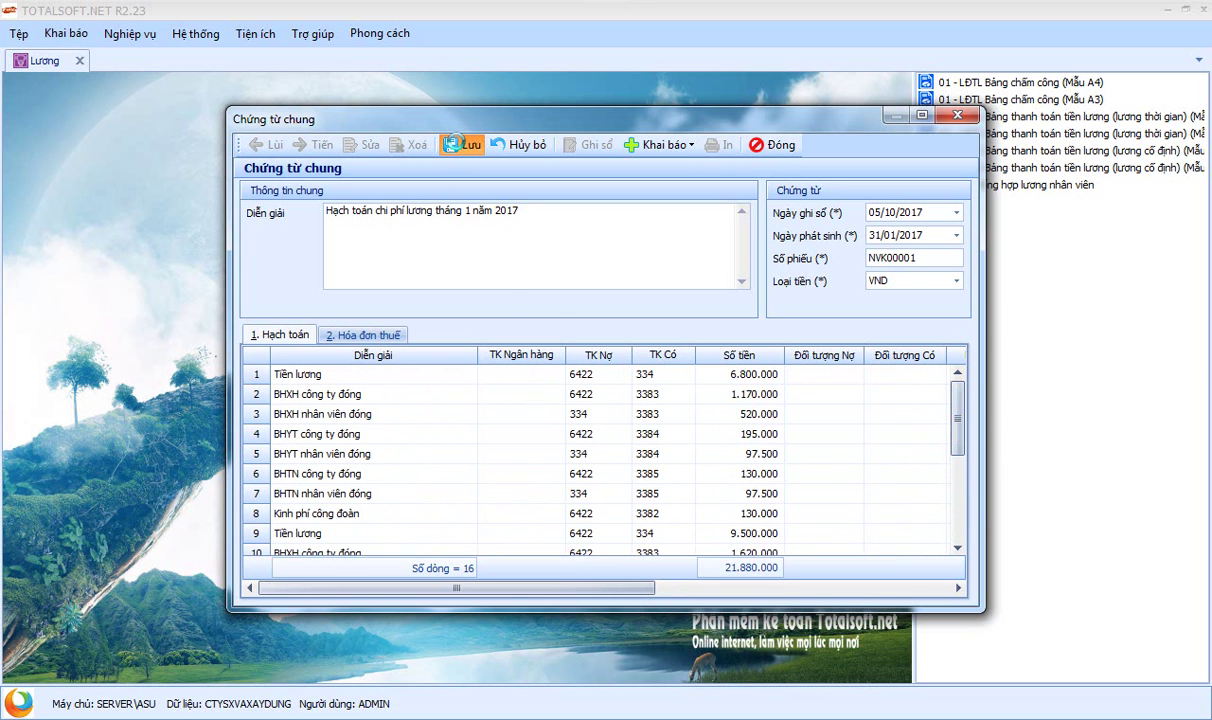
left_click(776, 146)
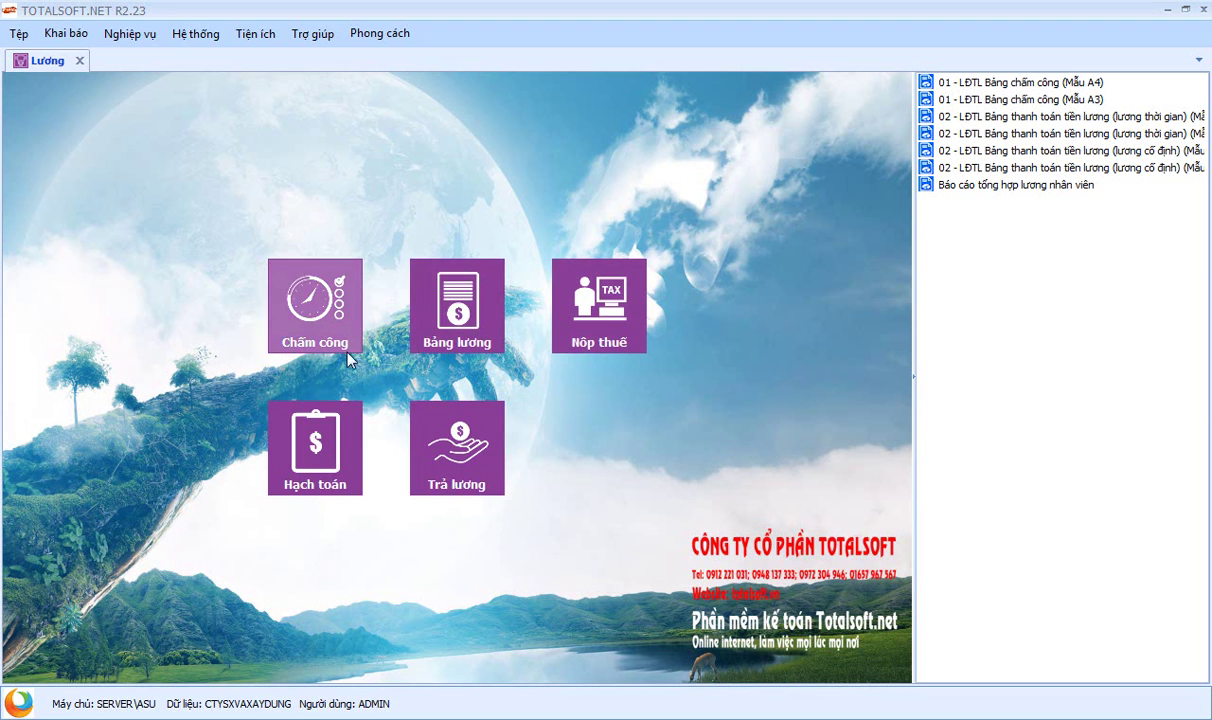
left_click(323, 484)
left_click(663, 476)
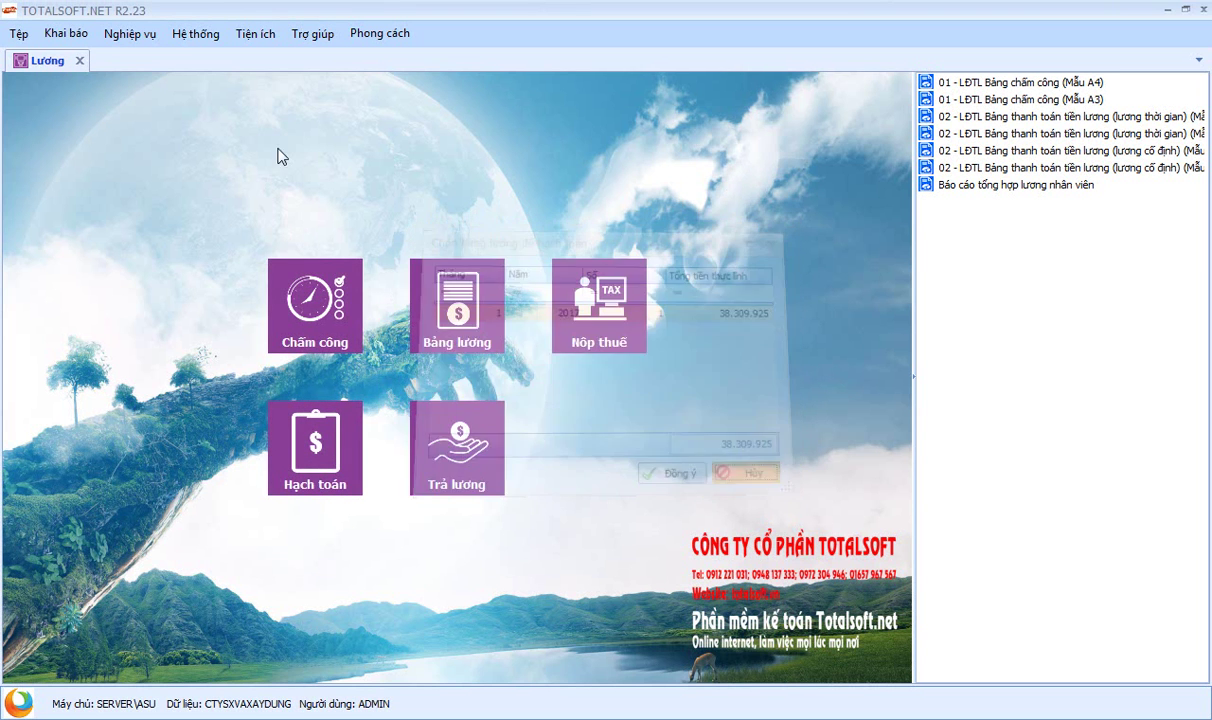
Step: Set Ngày ghi sổ to 31/01/2017 in the saved salary voucher under Tổng hợp's Chứng từ chung, then save and close it
left_click(78, 62)
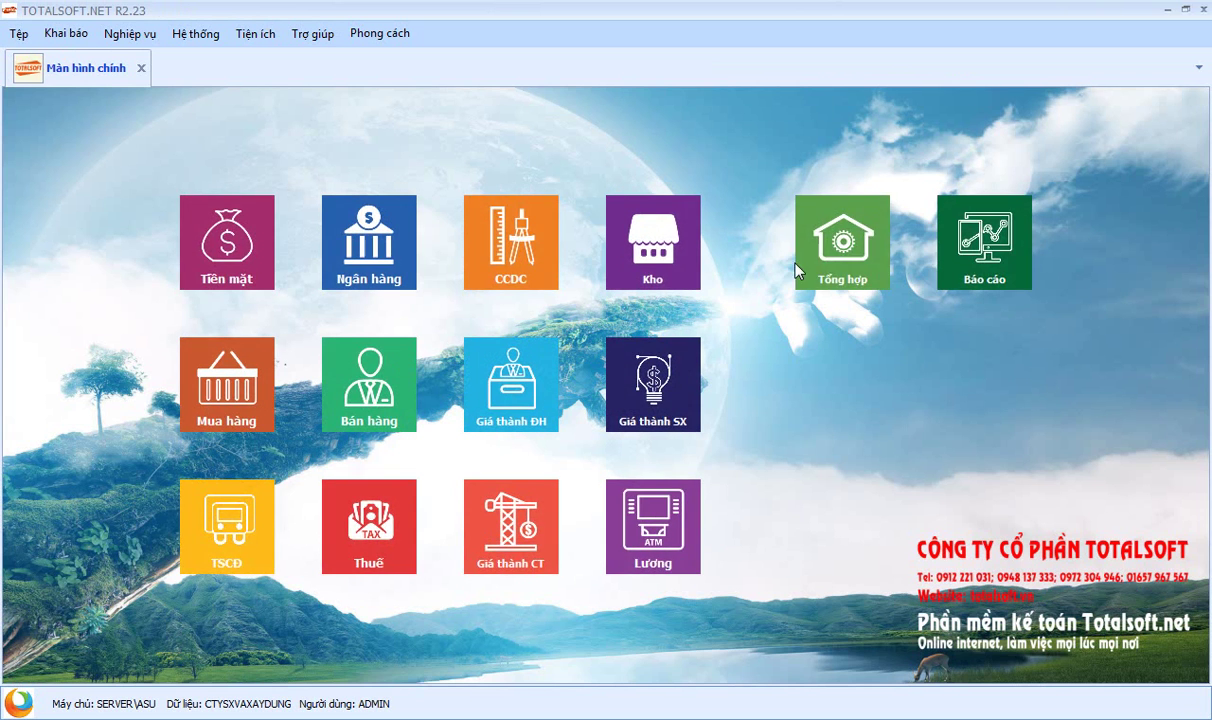
left_click(834, 261)
left_click(386, 375)
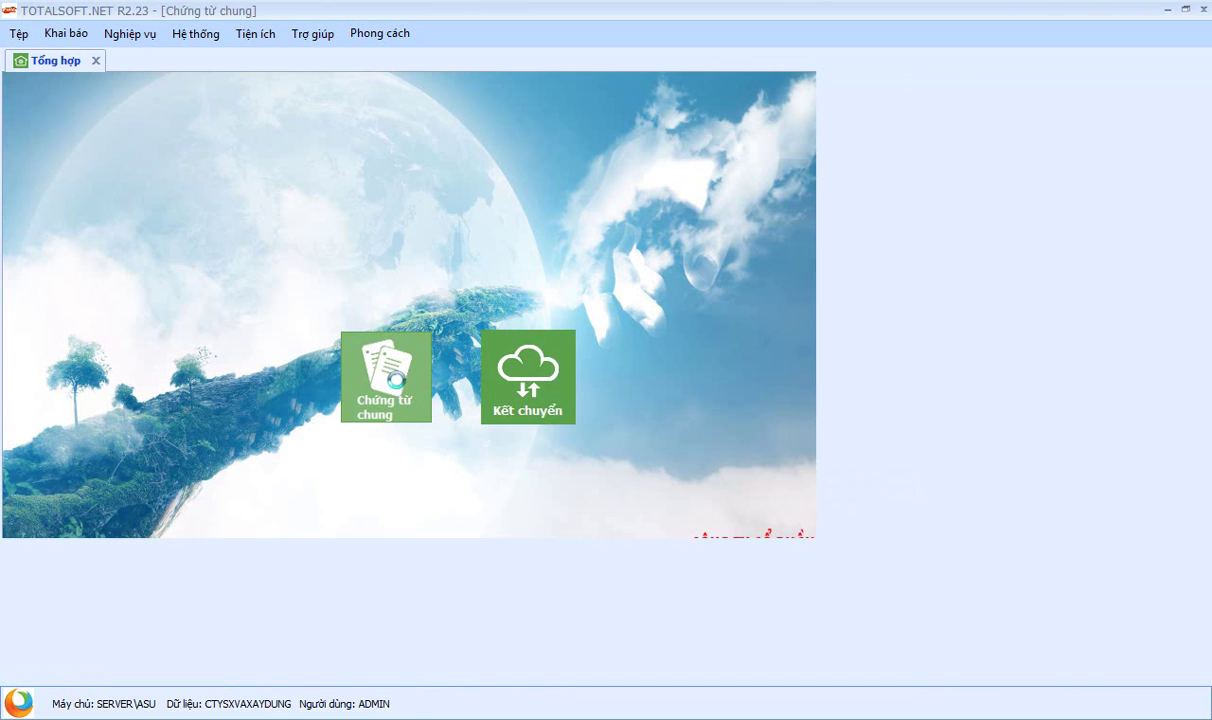
double_click(370, 170)
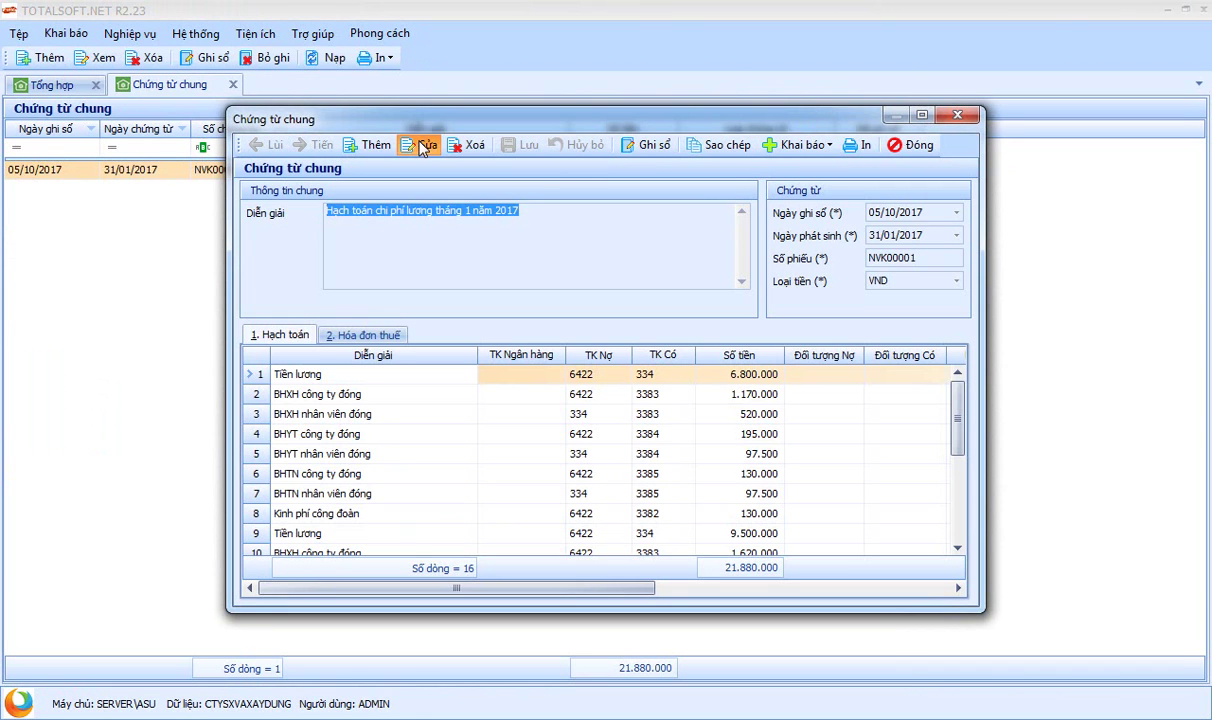
left_click(921, 212)
type("3101")
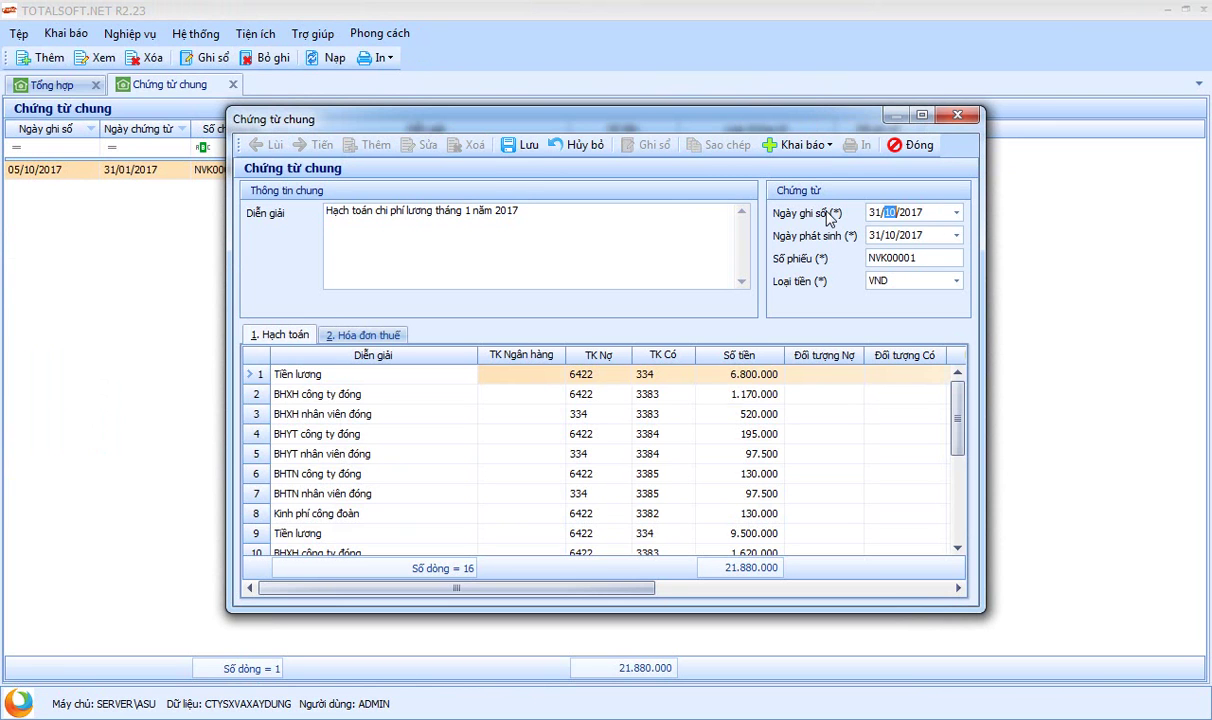
left_click(521, 145)
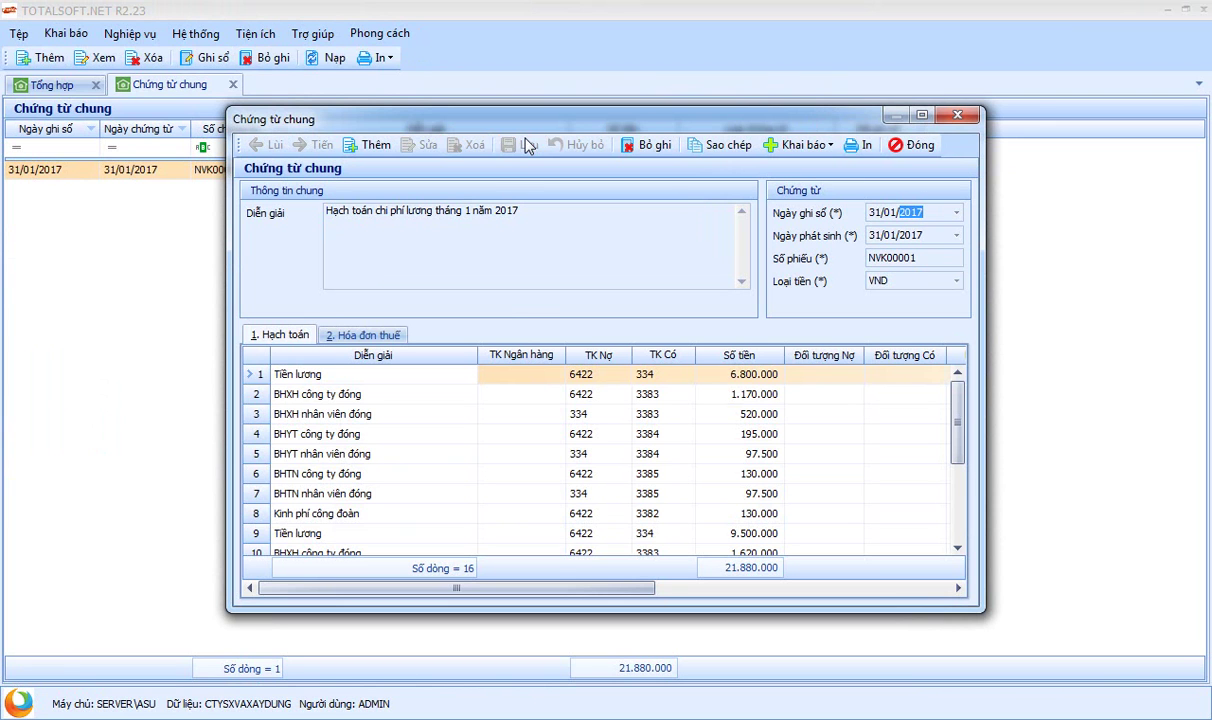
left_click(918, 146)
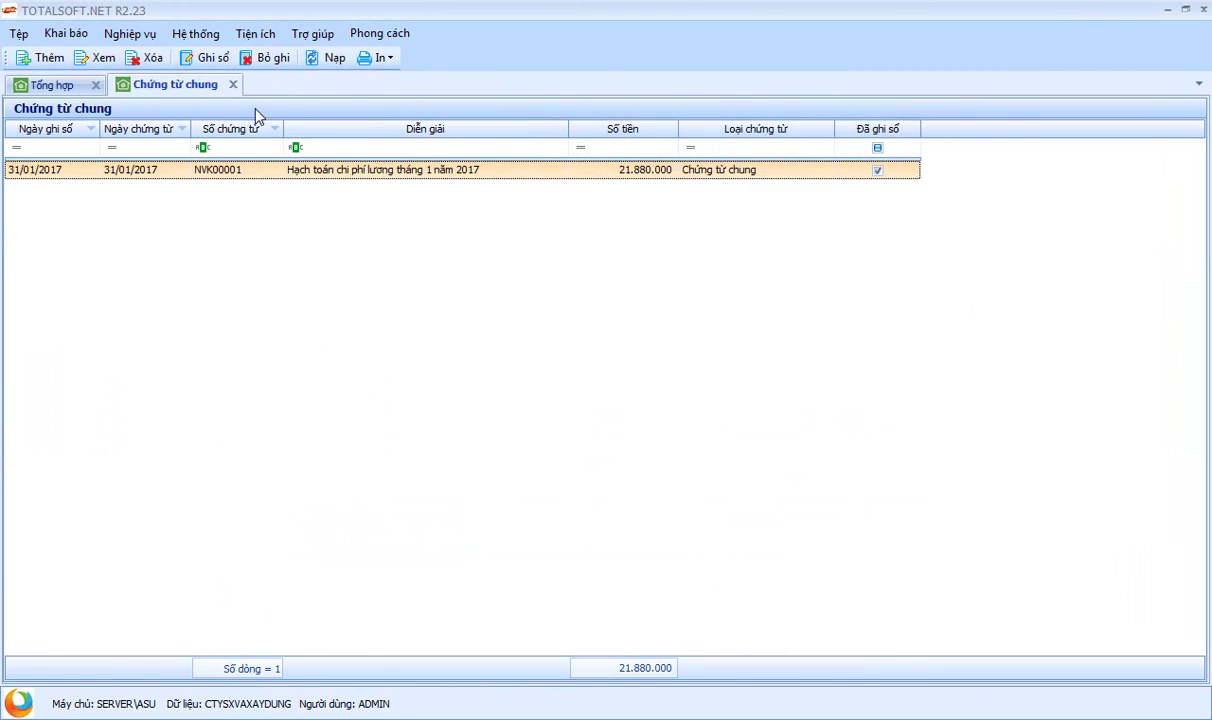
left_click(232, 85)
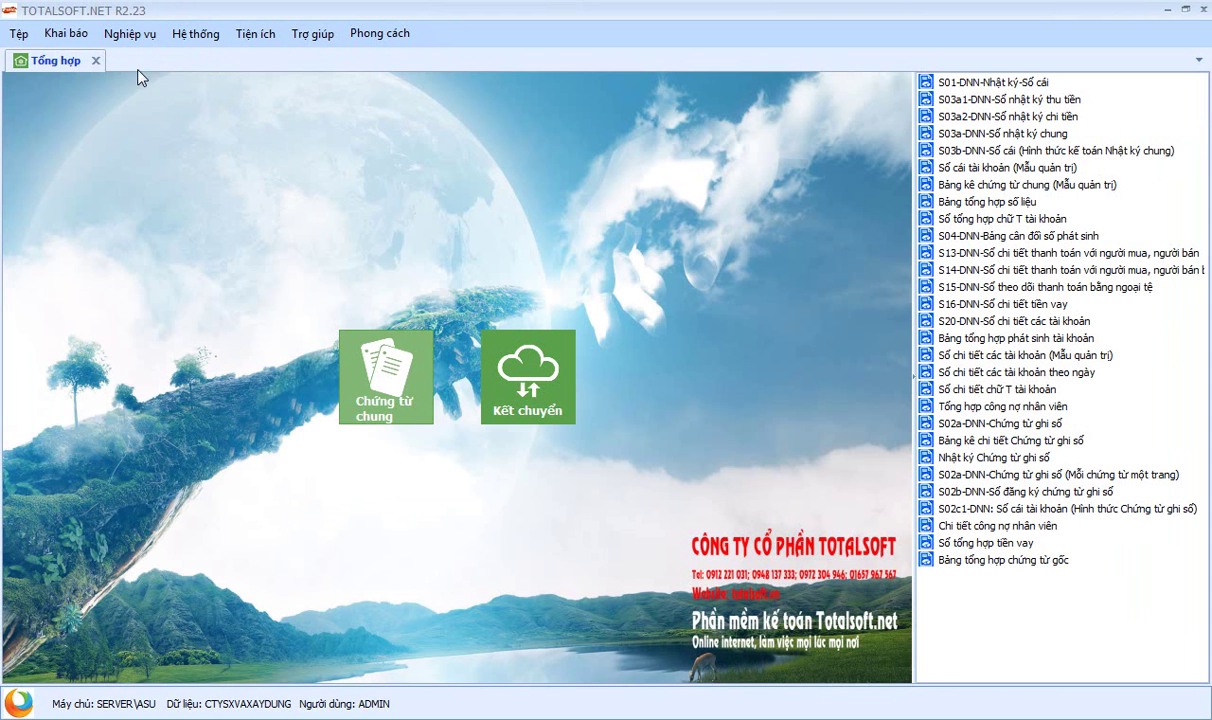
left_click(96, 61)
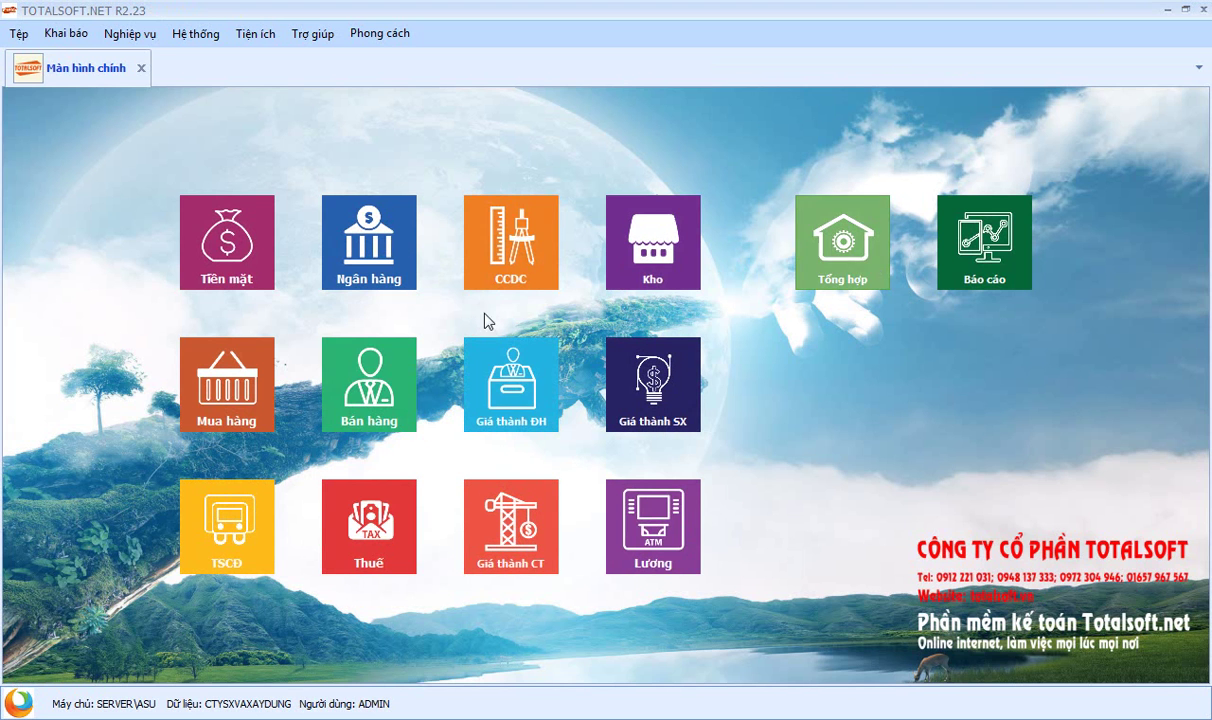
Step: Generate the posting voucher for the time-based payroll and set TK Có to 3385 on BHTN rows 6 and 7
left_click(670, 556)
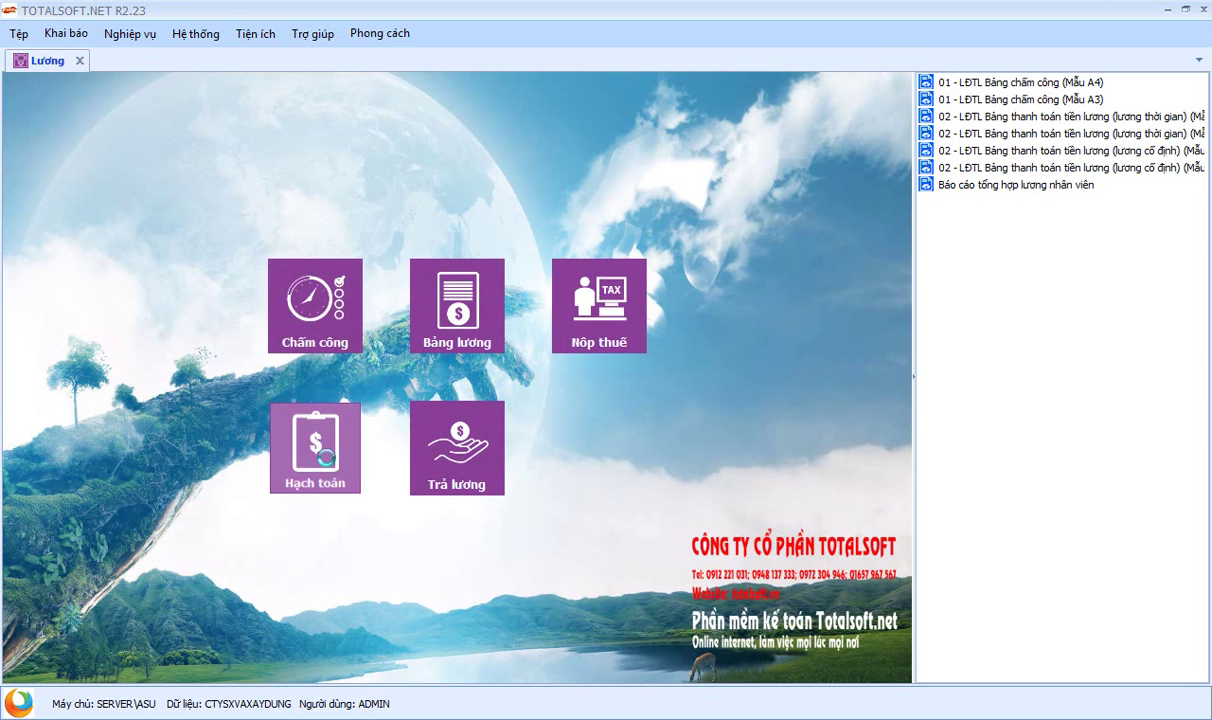
left_click(330, 445)
left_click(688, 477)
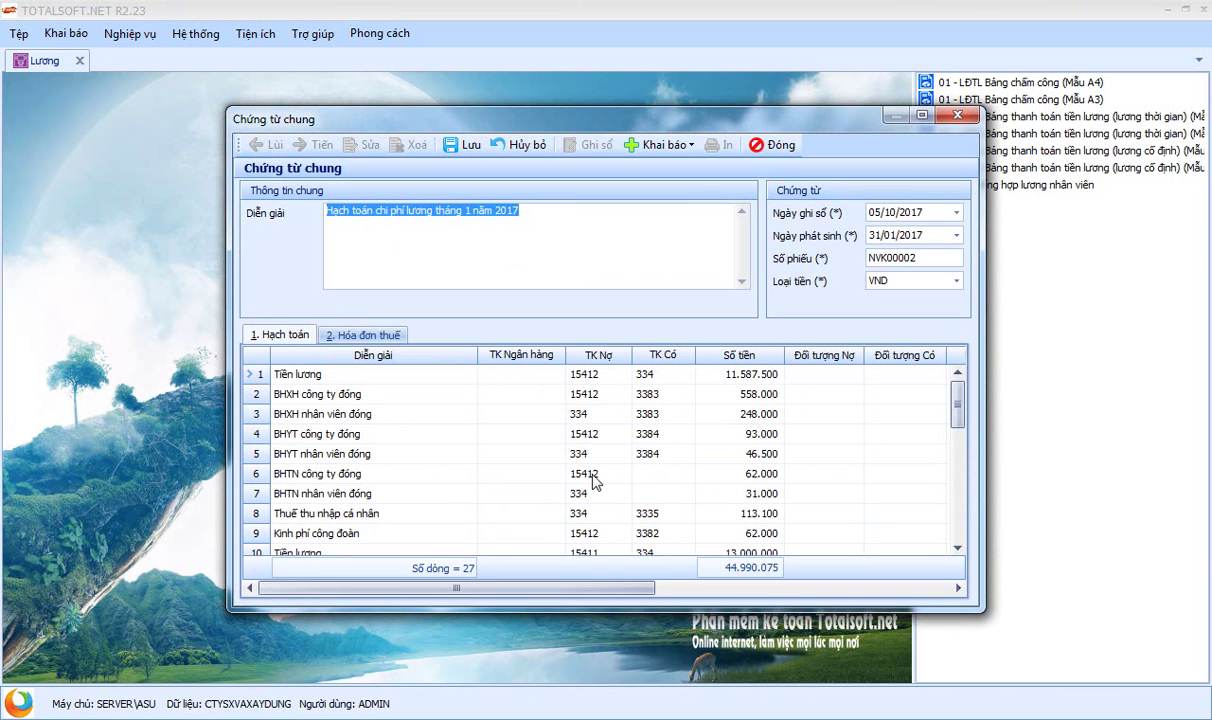
mouse_move(958, 405)
left_mouse_down()
mouse_move(958, 514)
mouse_move(961, 397)
left_mouse_up()
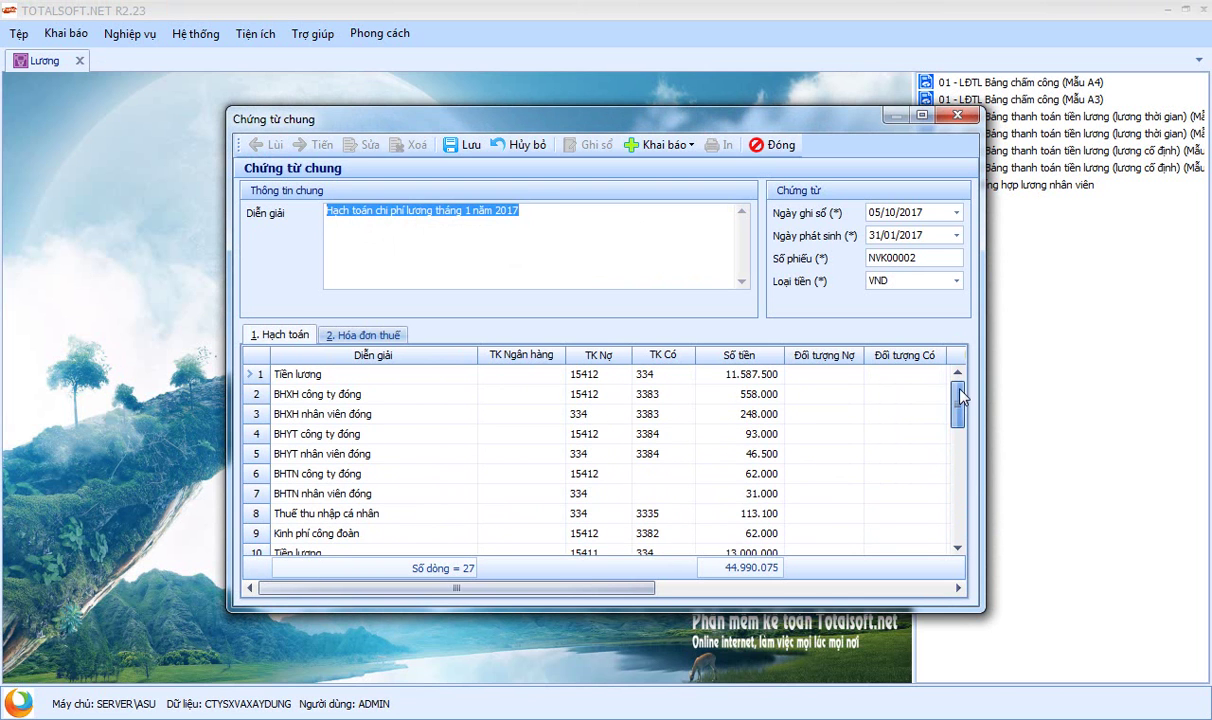
left_click(647, 475)
type("3385")
left_click(656, 495)
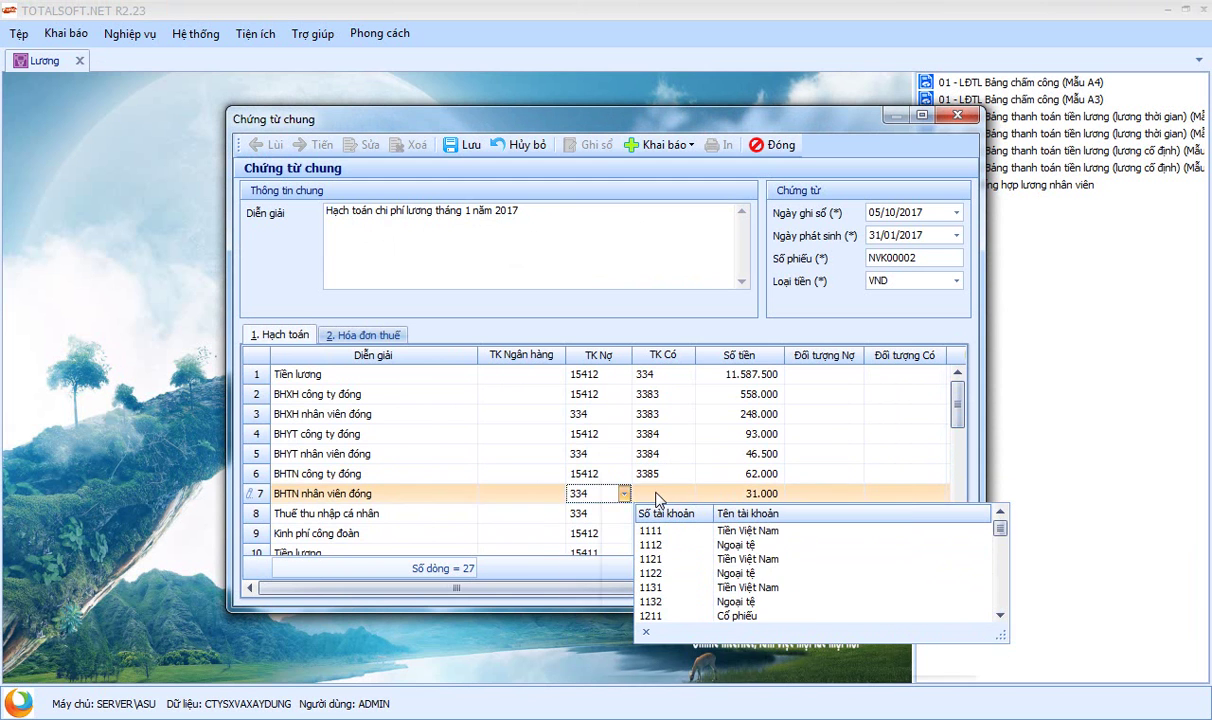
type("3385")
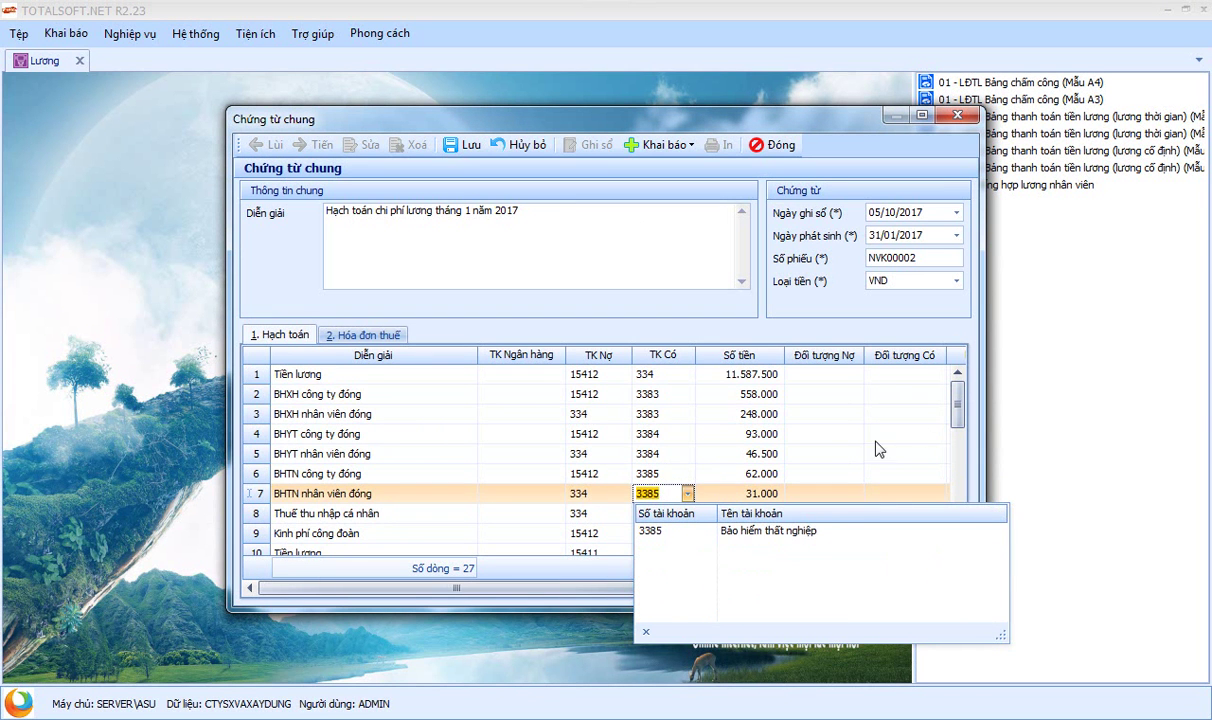
Step: Set TK Có to 3385 on the BHTN công ty đóng and BHTN nhân viên đóng entries in rows 15 and 16
left_click_drag(958, 395, 958, 455)
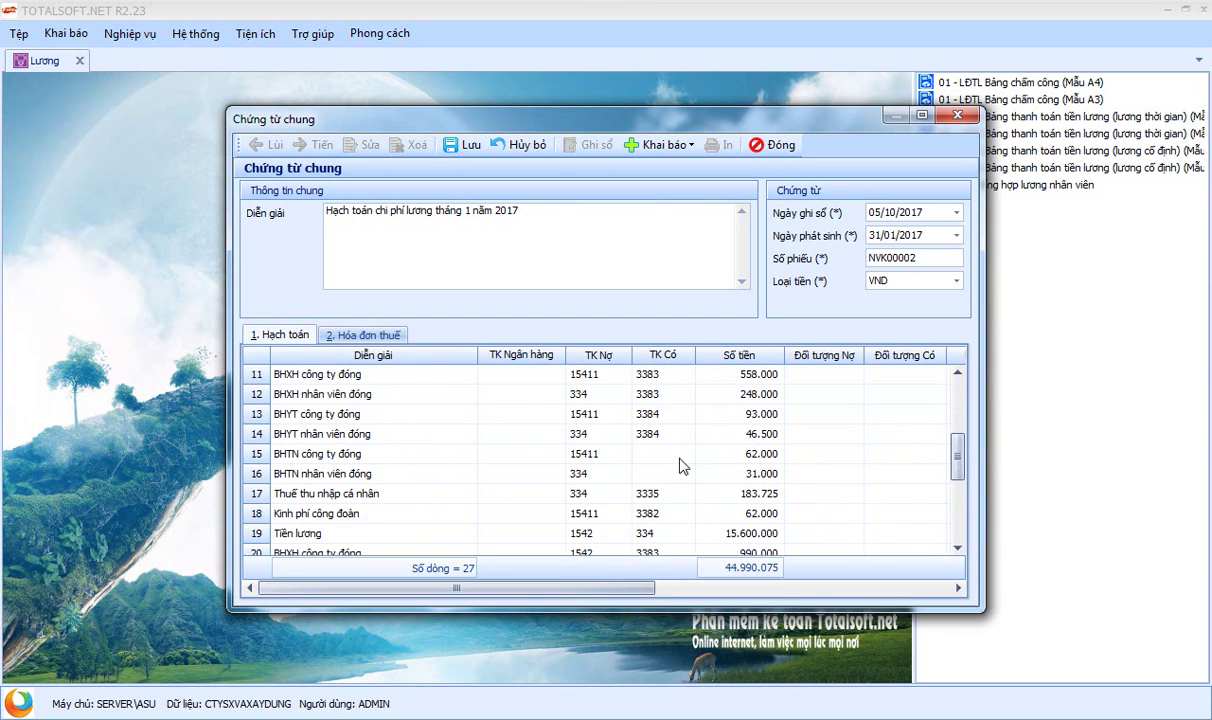
left_click(650, 454)
type("3385")
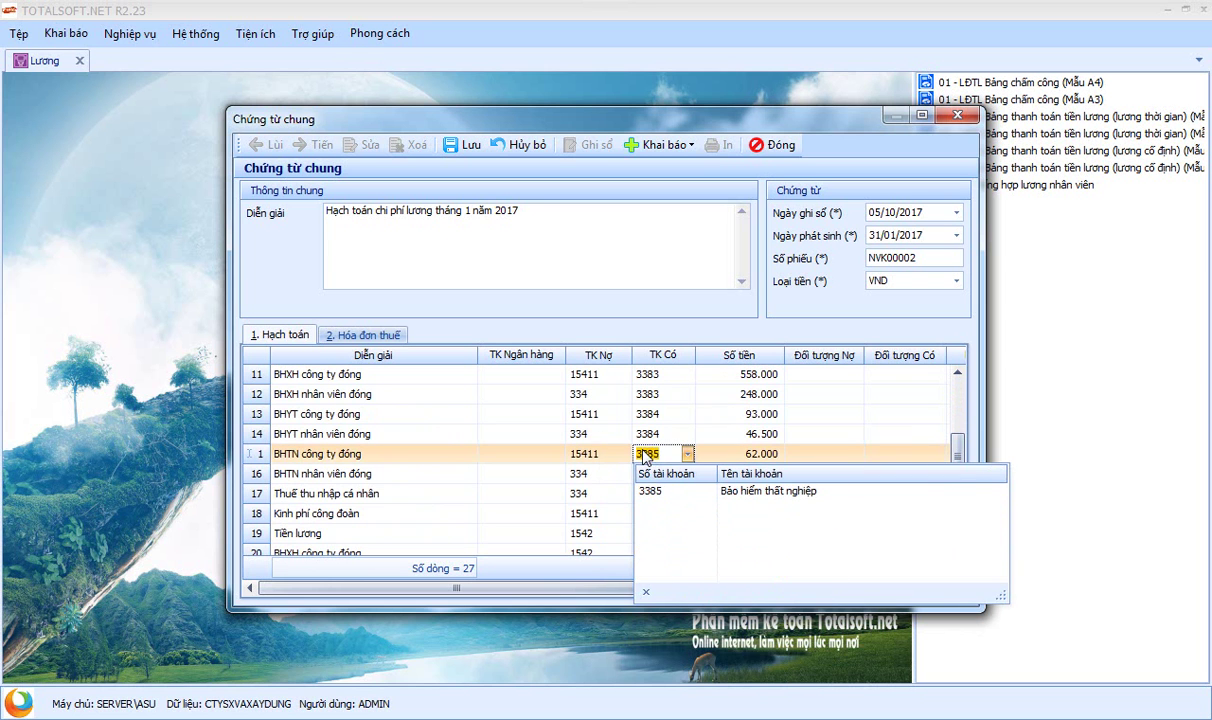
key("Return")
type("3385")
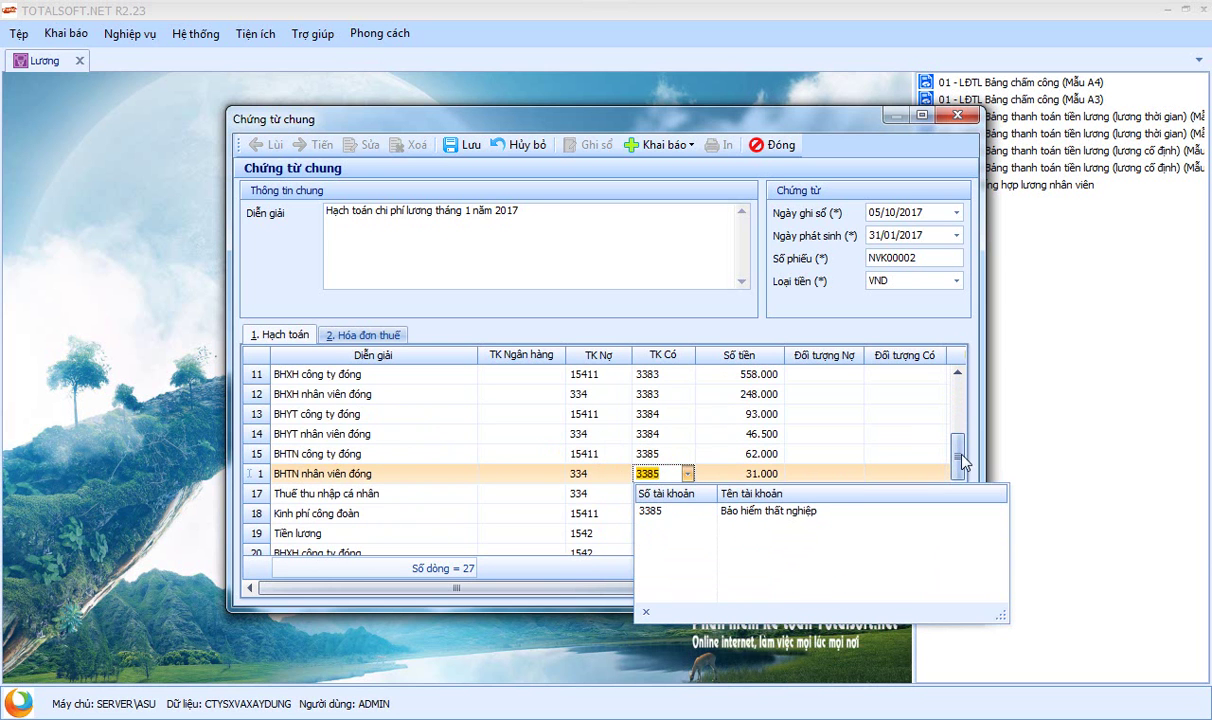
Step: Set TK Có to 3385 on the BHTN công ty đóng and BHTN nhân viên đóng entries in rows 24 and 25
scroll(962, 462, "down", 3)
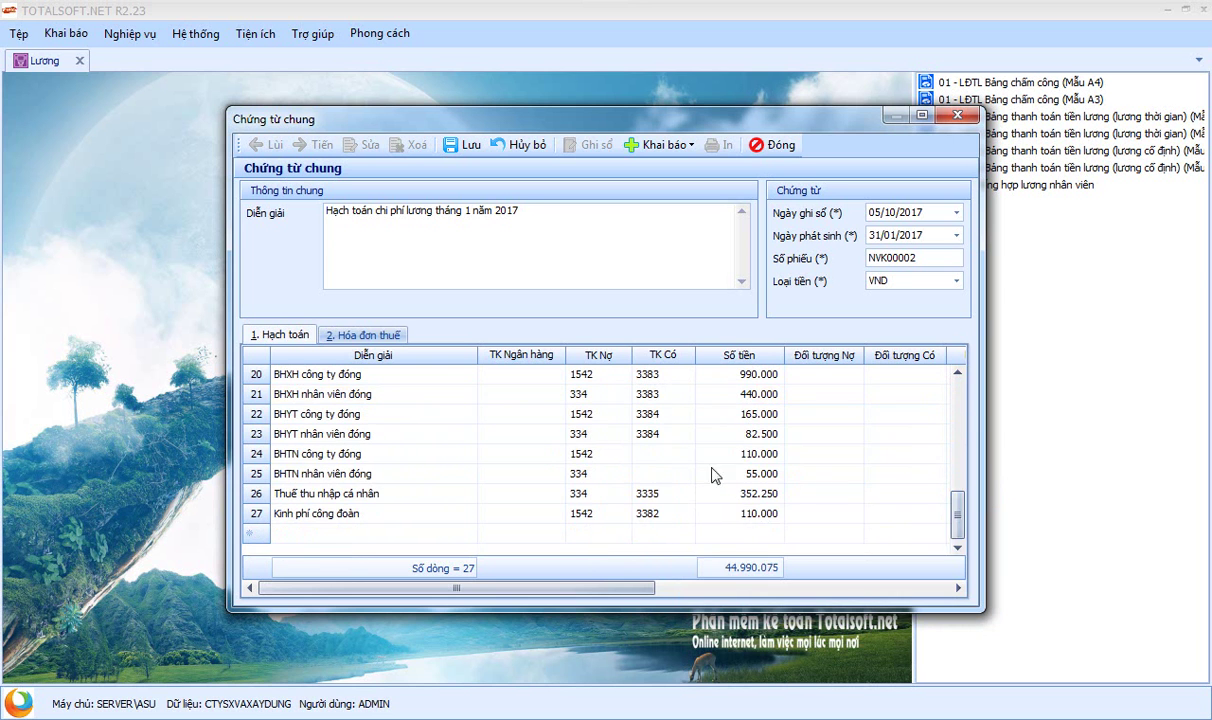
left_click(650, 454)
type("3385")
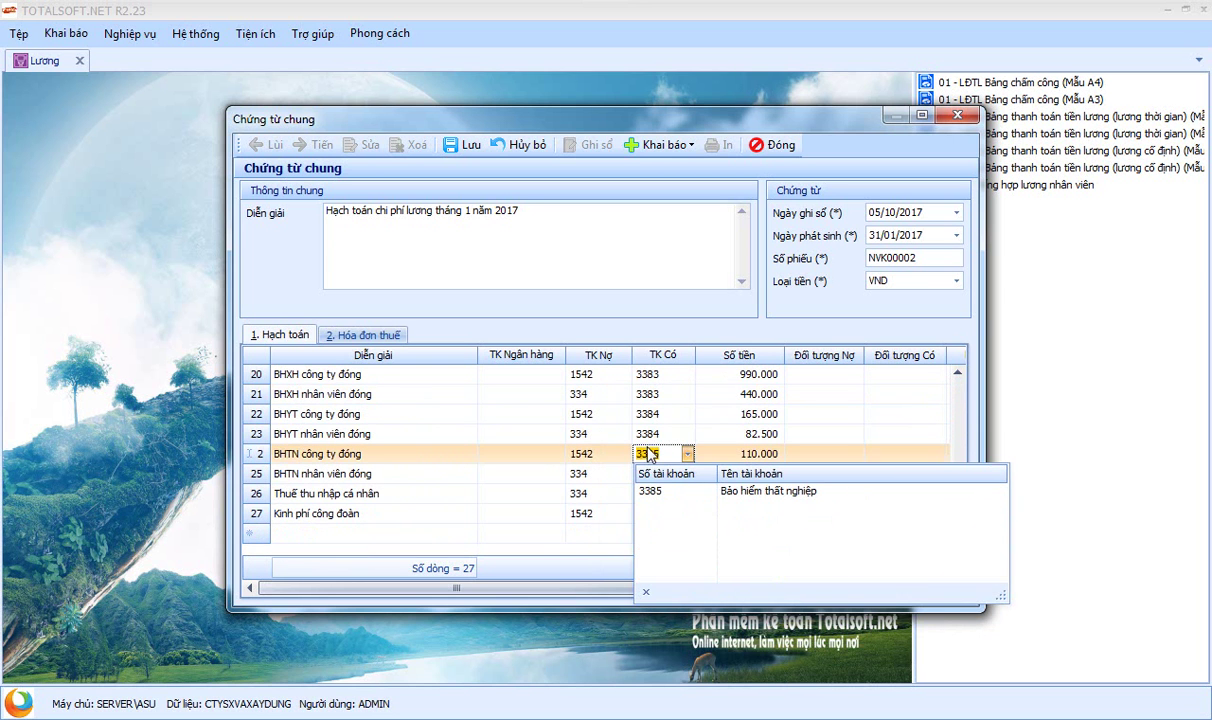
key("Return")
type("3385")
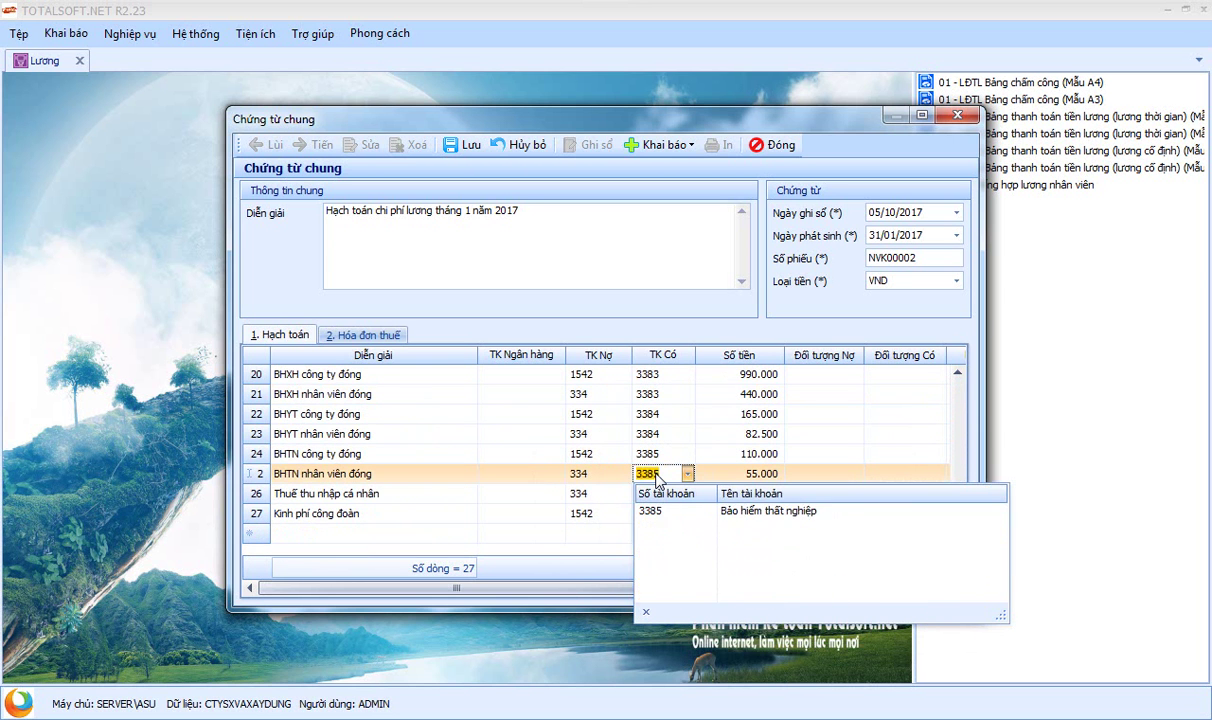
key("Return")
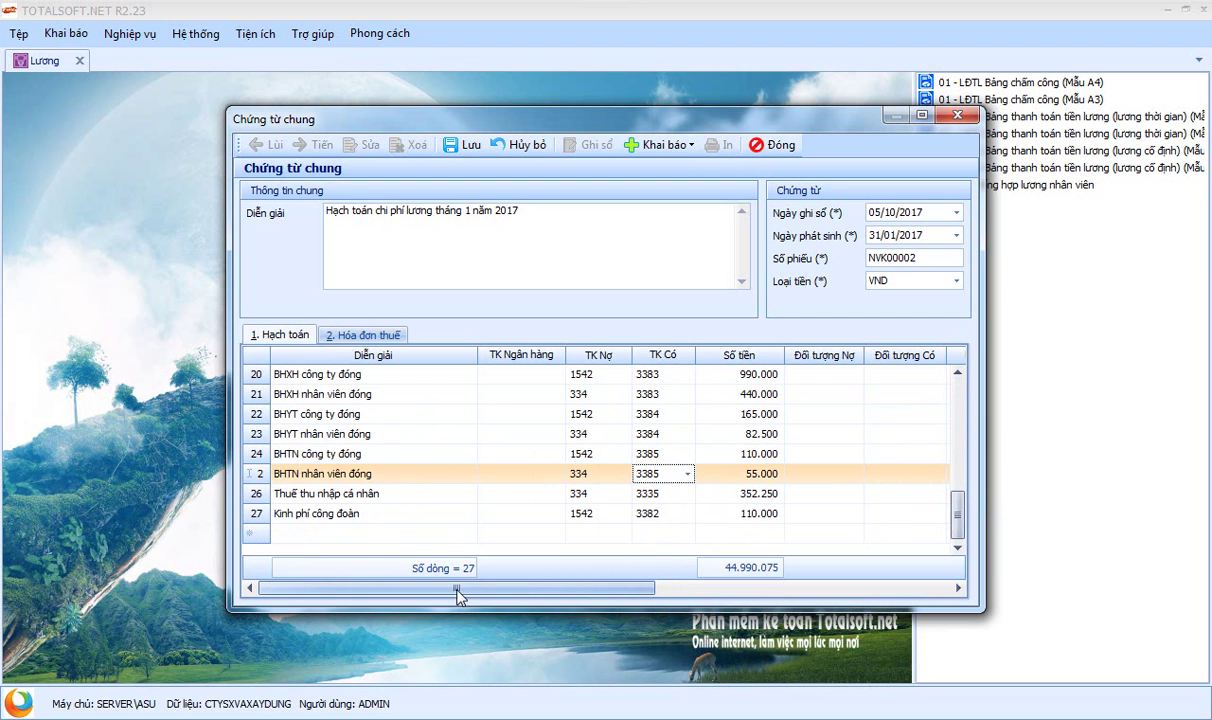
Step: Assign the cost item (Khoản mục chi phí) NCTT to rows 1 and 2 of the Hạch toán entries
mouse_move(458, 594)
left_mouse_down()
mouse_move(712, 590)
mouse_move(476, 605)
mouse_move(456, 592)
left_mouse_up()
scroll(515, 482, "up", 1)
scroll(515, 482, "up", 6)
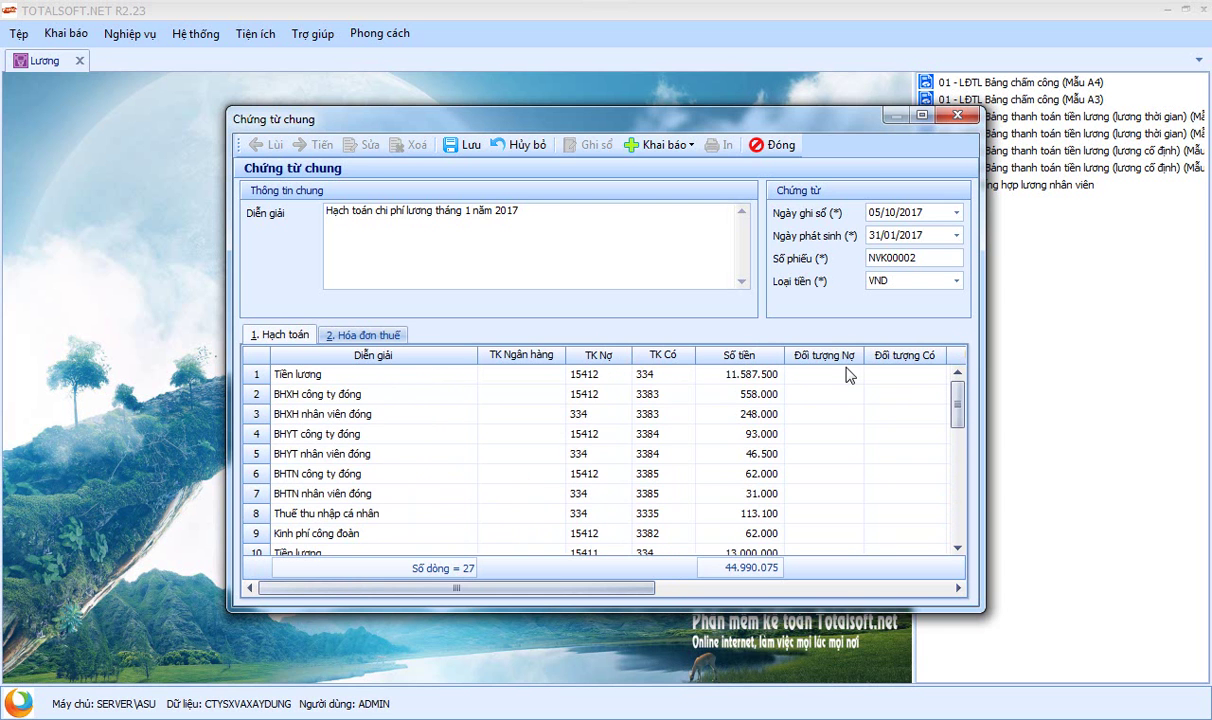
left_click_drag(582, 588, 758, 595)
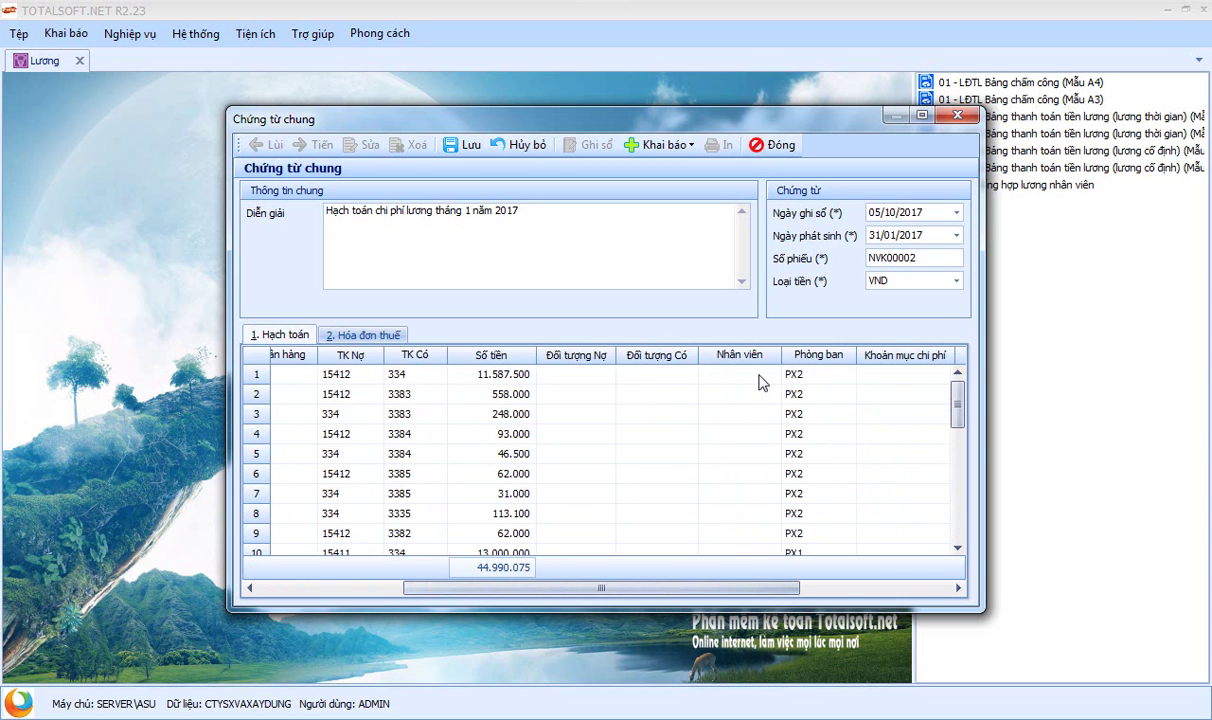
left_click(893, 377)
left_click(941, 376)
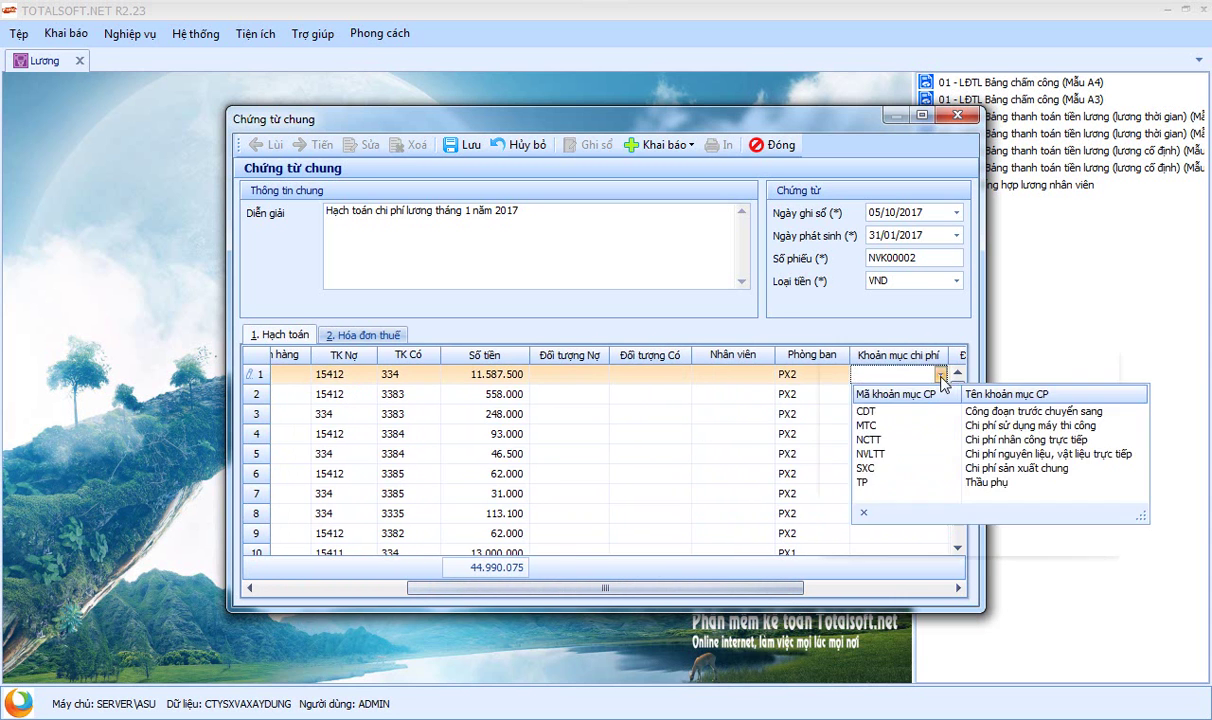
left_click(870, 439)
left_click(862, 396)
left_click(941, 394)
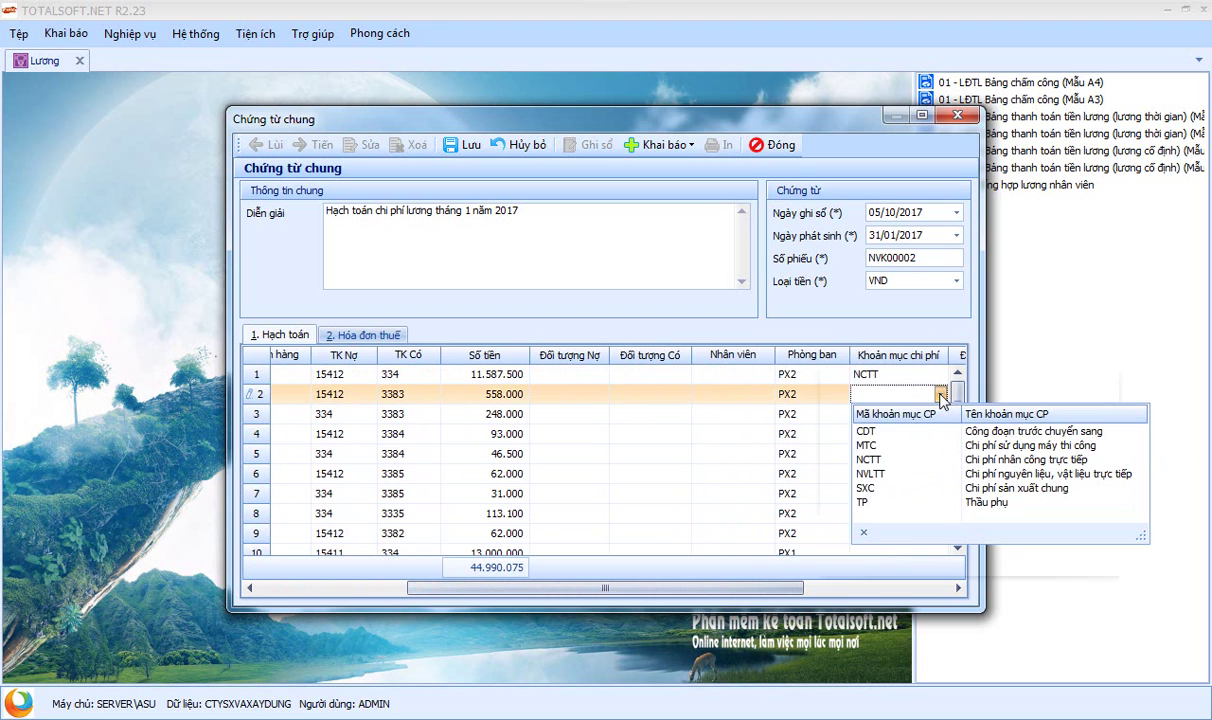
left_click(904, 461)
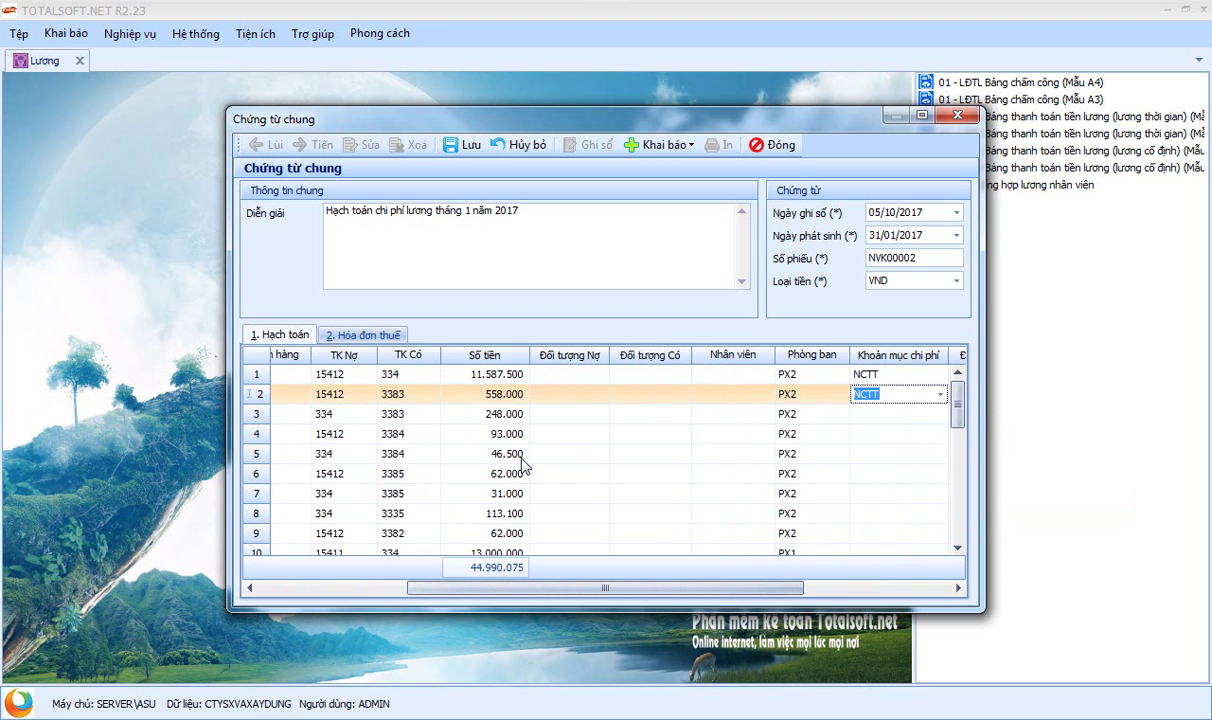
Step: Assign the cost item NCTT to the remaining PX2 entries debited to 15412, in rows 4, 6 and 9
left_click(893, 435)
left_click(941, 434)
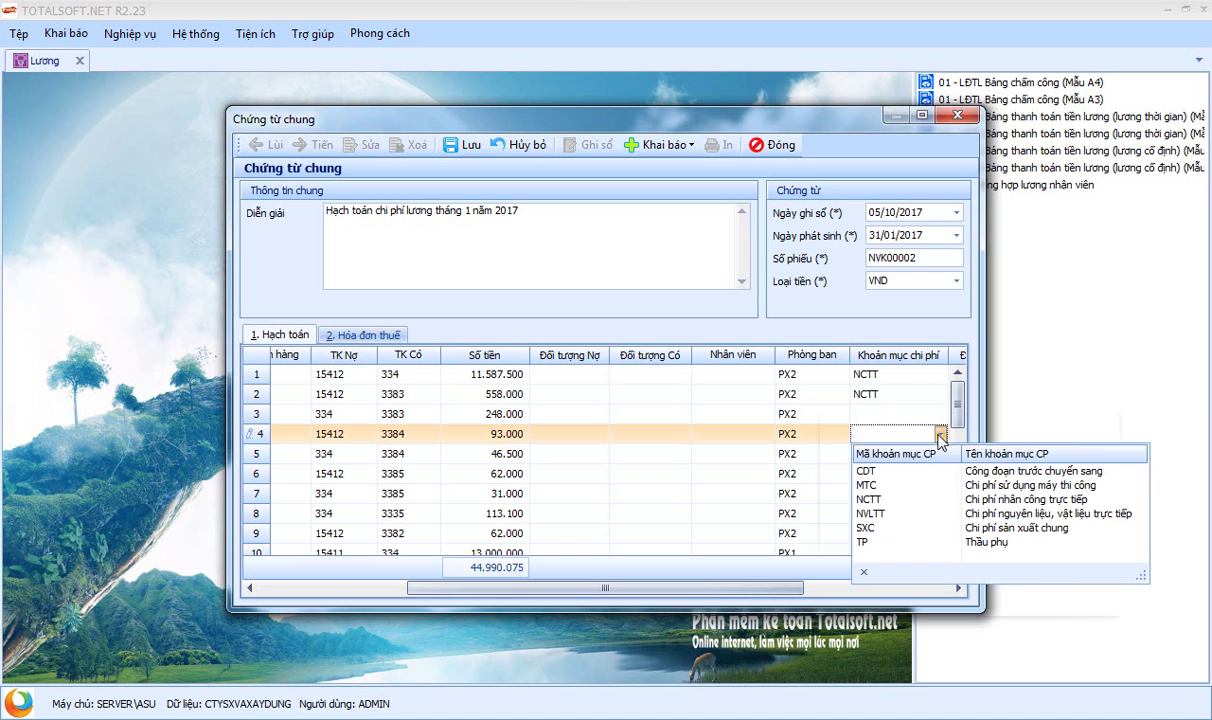
left_click(868, 498)
left_click(925, 492)
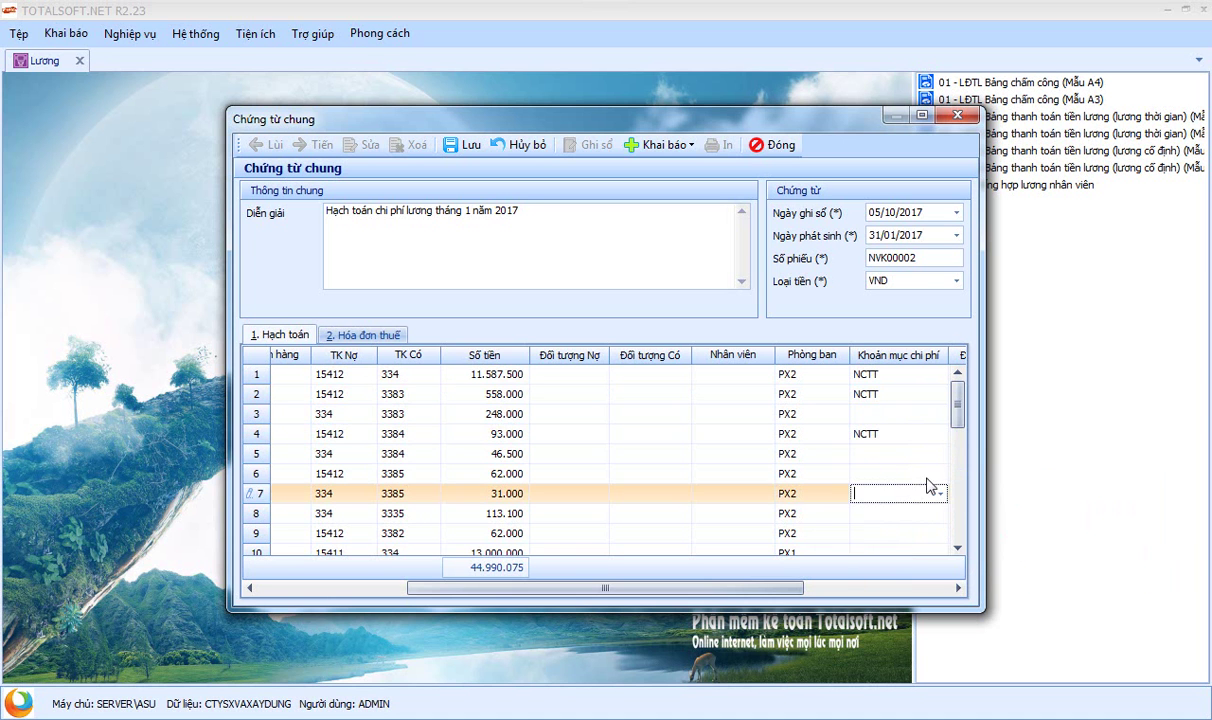
left_click(930, 476)
left_click(941, 473)
left_click(870, 539)
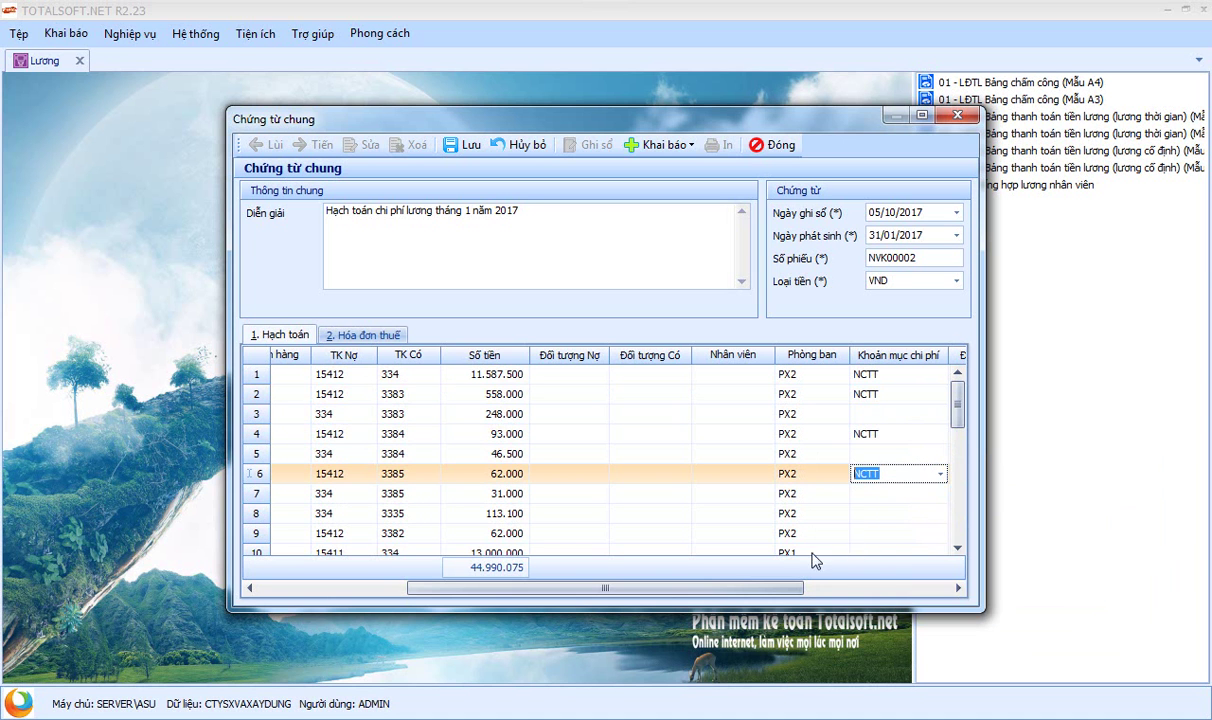
left_click(905, 534)
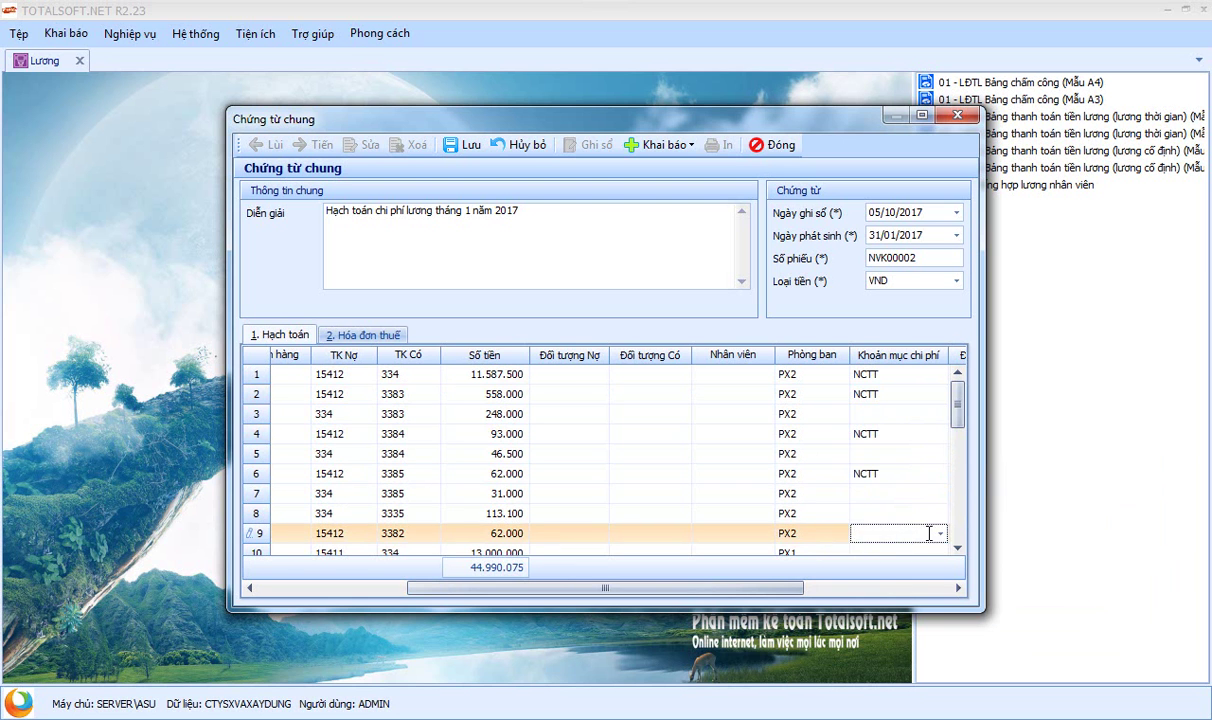
left_click(938, 538)
left_click(908, 603)
Step: Assign the cost item NCTT to the PX1 entries debited to 15411 in rows 10 and 11
scroll(957, 418, "down", 2)
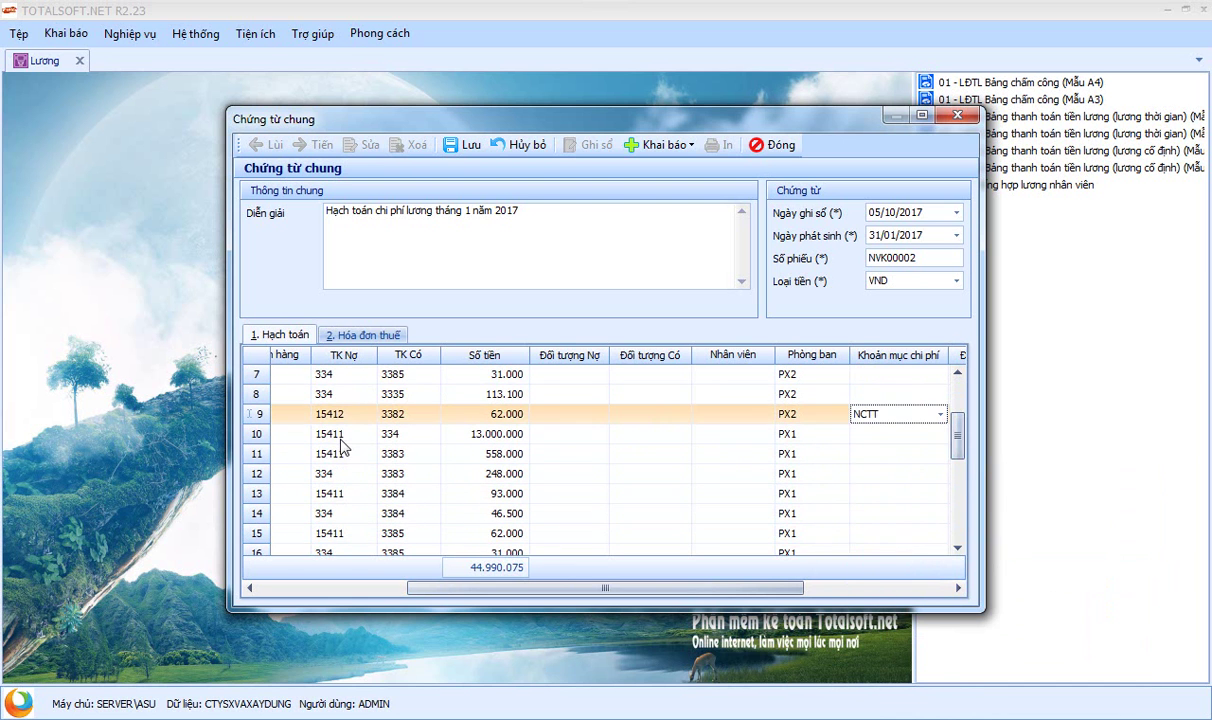
left_click(890, 434)
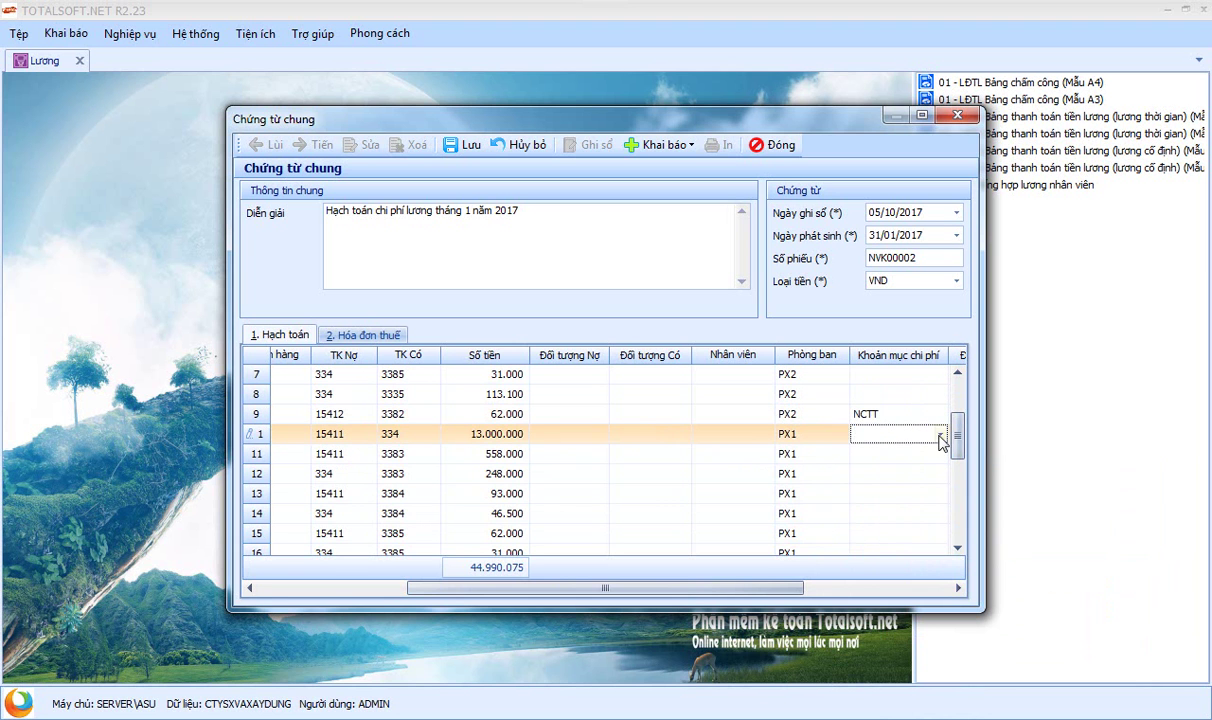
left_click(940, 434)
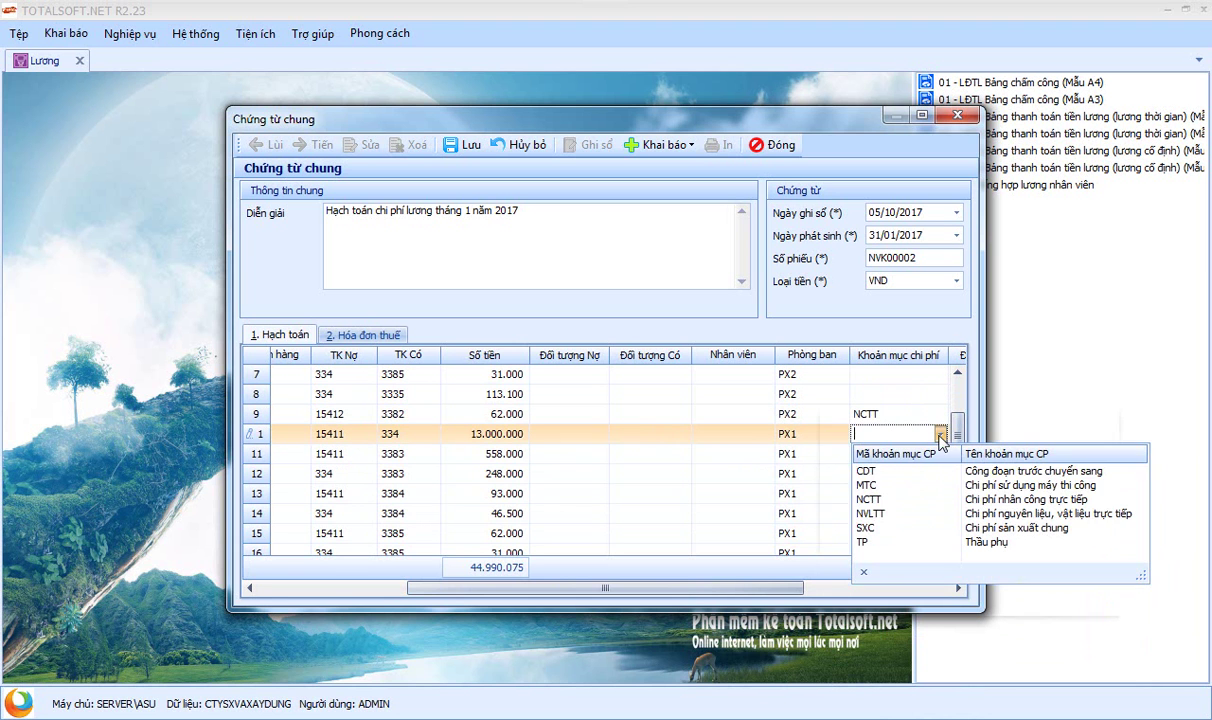
left_click(870, 499)
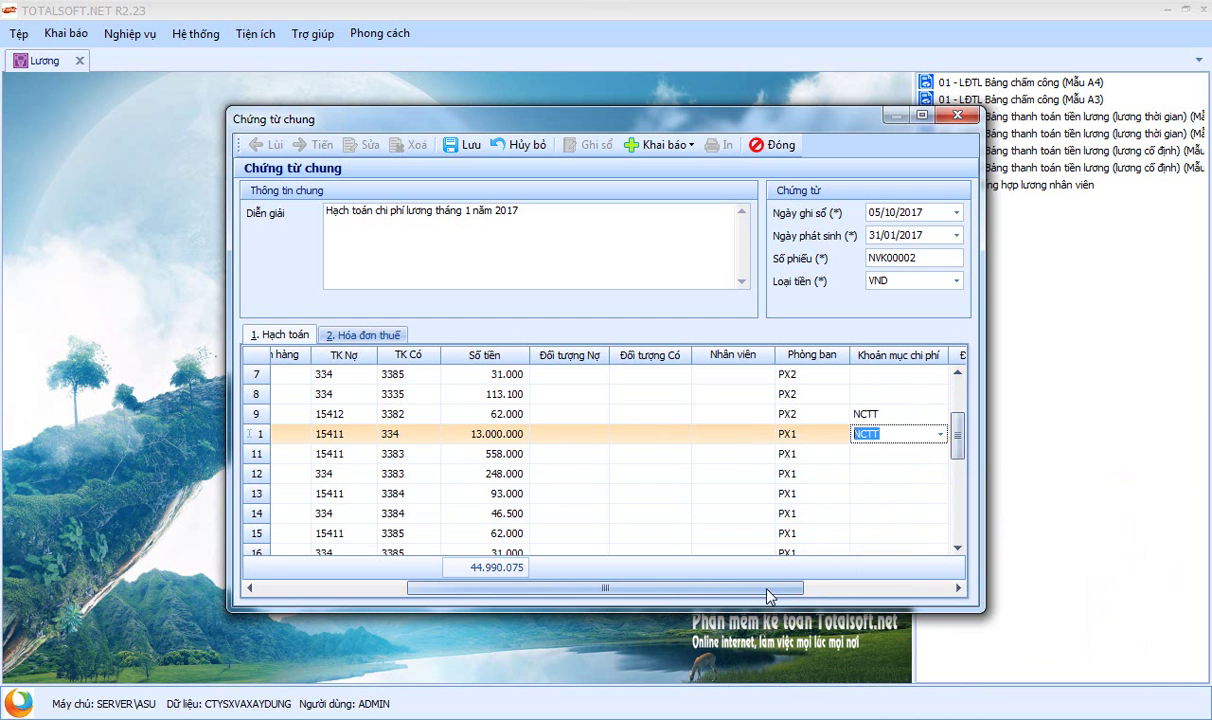
left_click(931, 455)
left_click(940, 455)
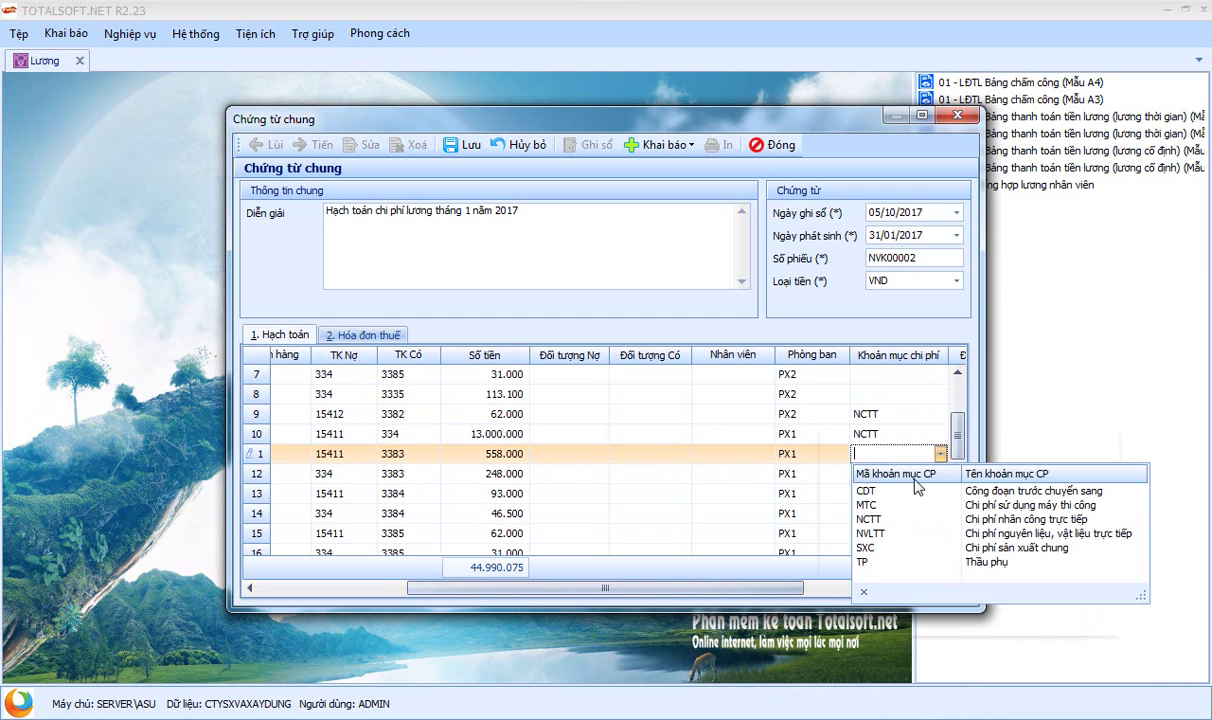
left_click(955, 441)
Step: Set Đối tượng THCP to BTP001 on the PX1 entries in rows 10 and 11
left_click_drag(784, 588, 916, 587)
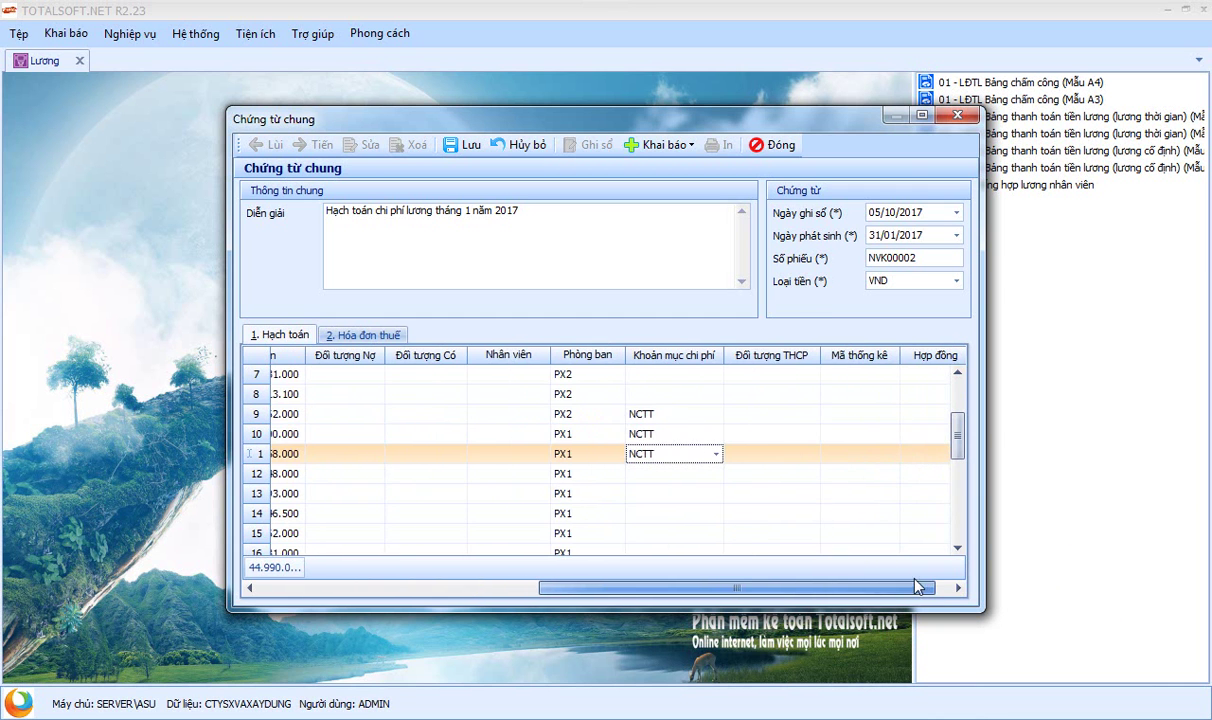
left_click(805, 433)
left_click(812, 433)
left_click(815, 192)
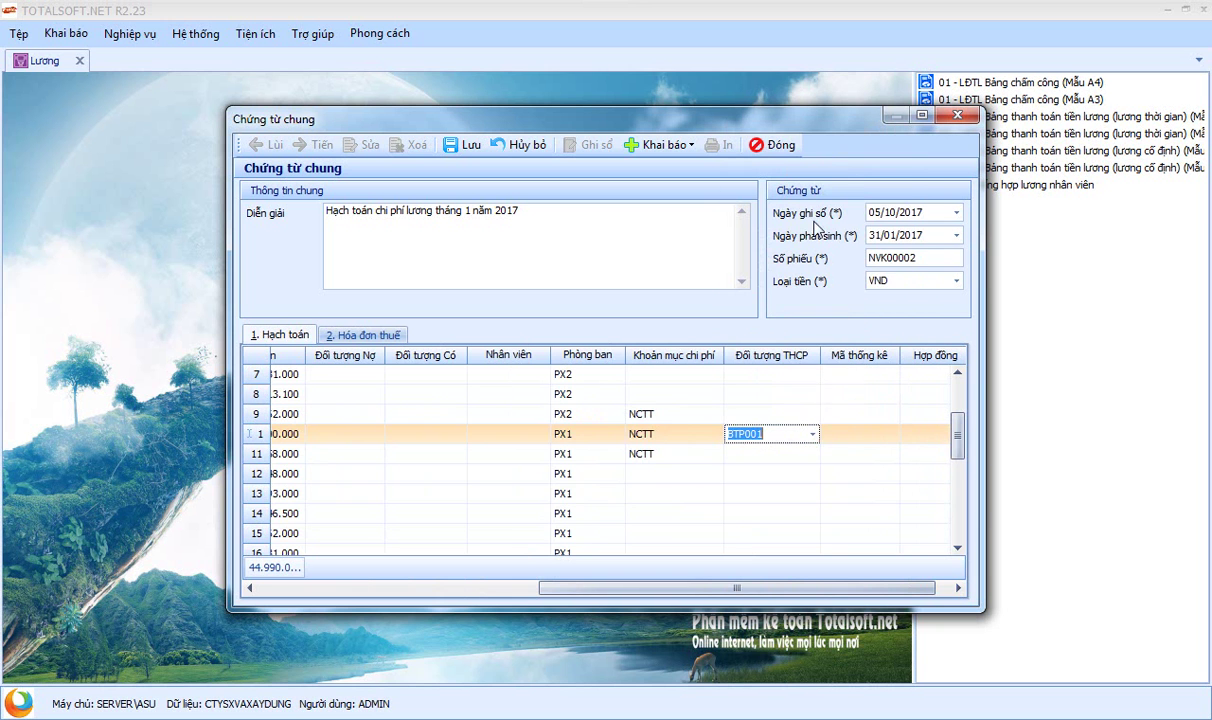
left_click(805, 454)
left_click(813, 454)
left_click(815, 212)
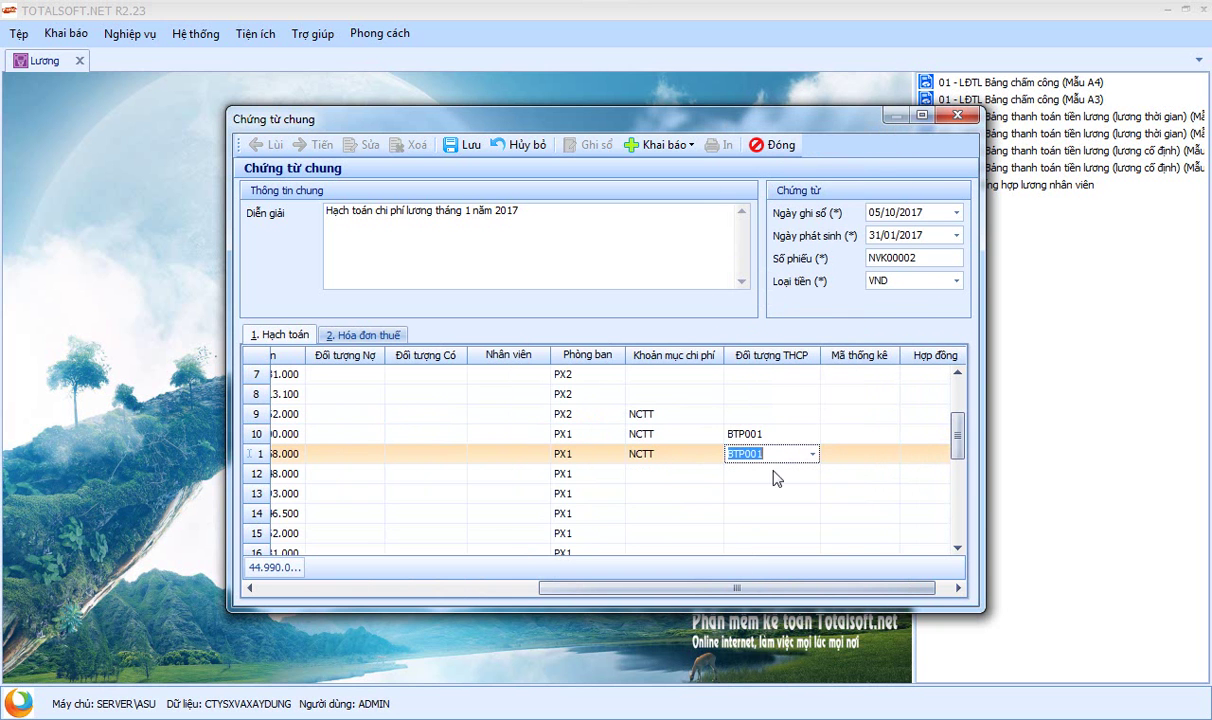
Step: Move the Khoản mục chi phí and Đối tượng THCP columns between TK Có and Số tiền in the Hạch toán grid
left_click_drag(717, 590, 476, 584)
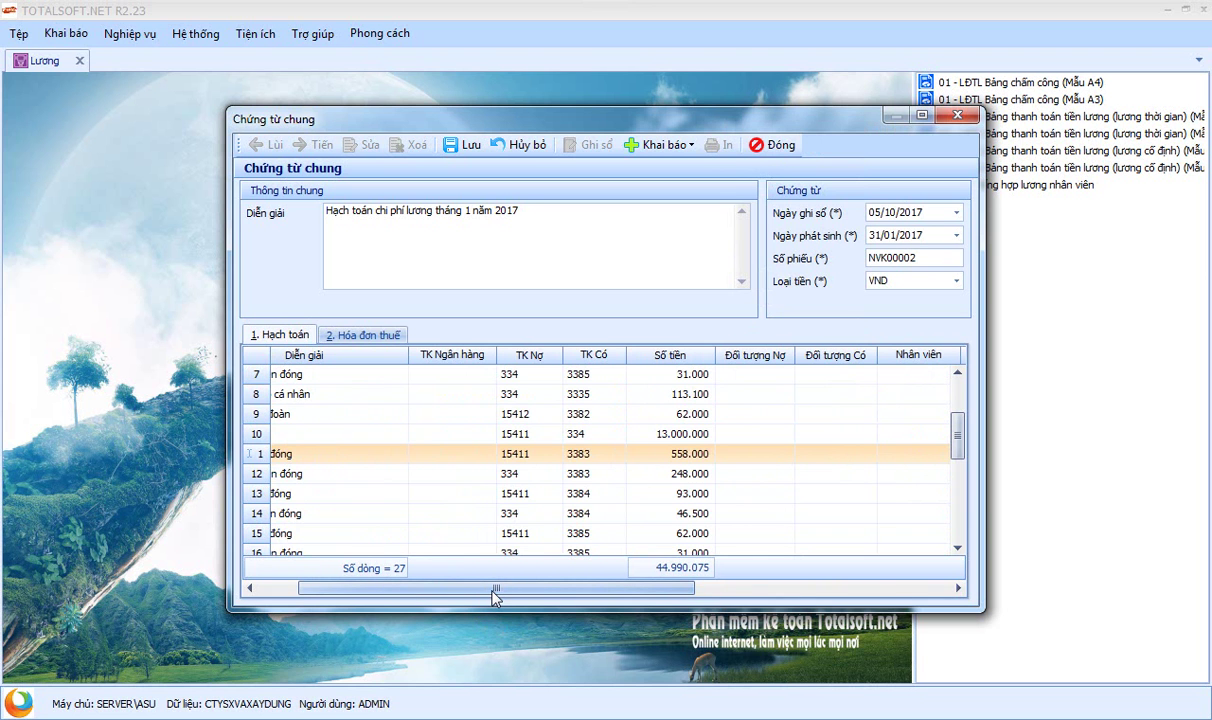
left_click_drag(494, 597, 606, 668)
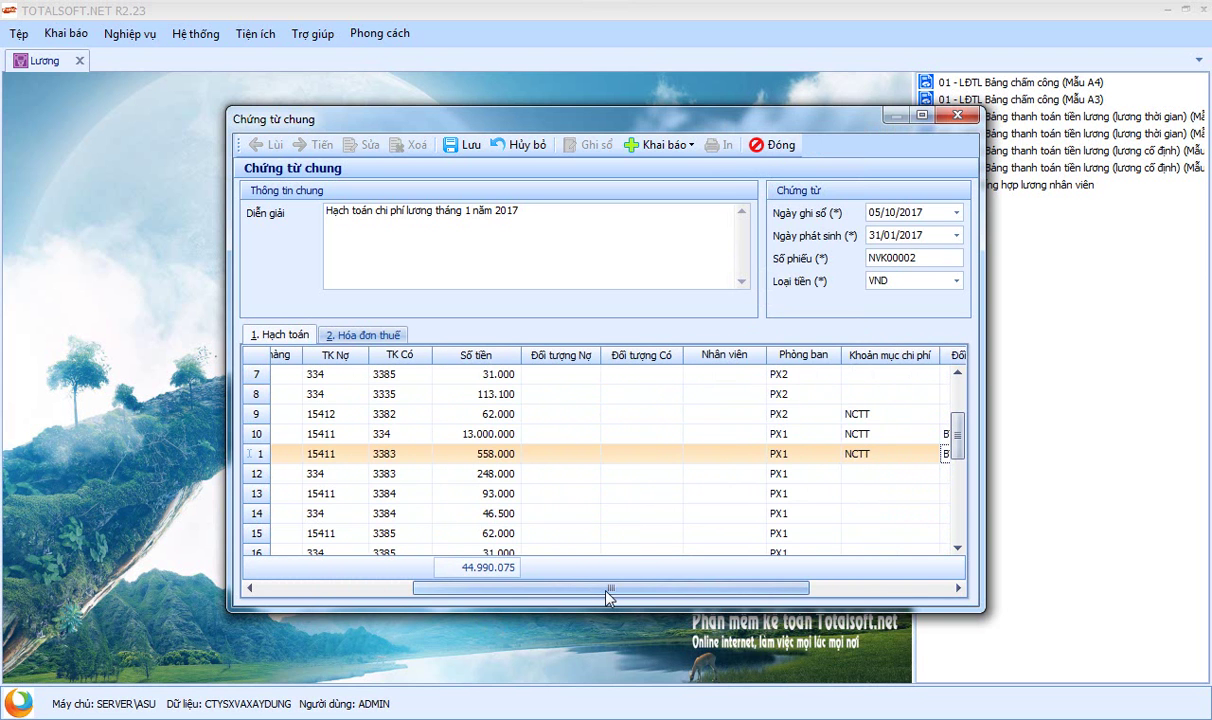
left_click_drag(868, 355, 432, 364)
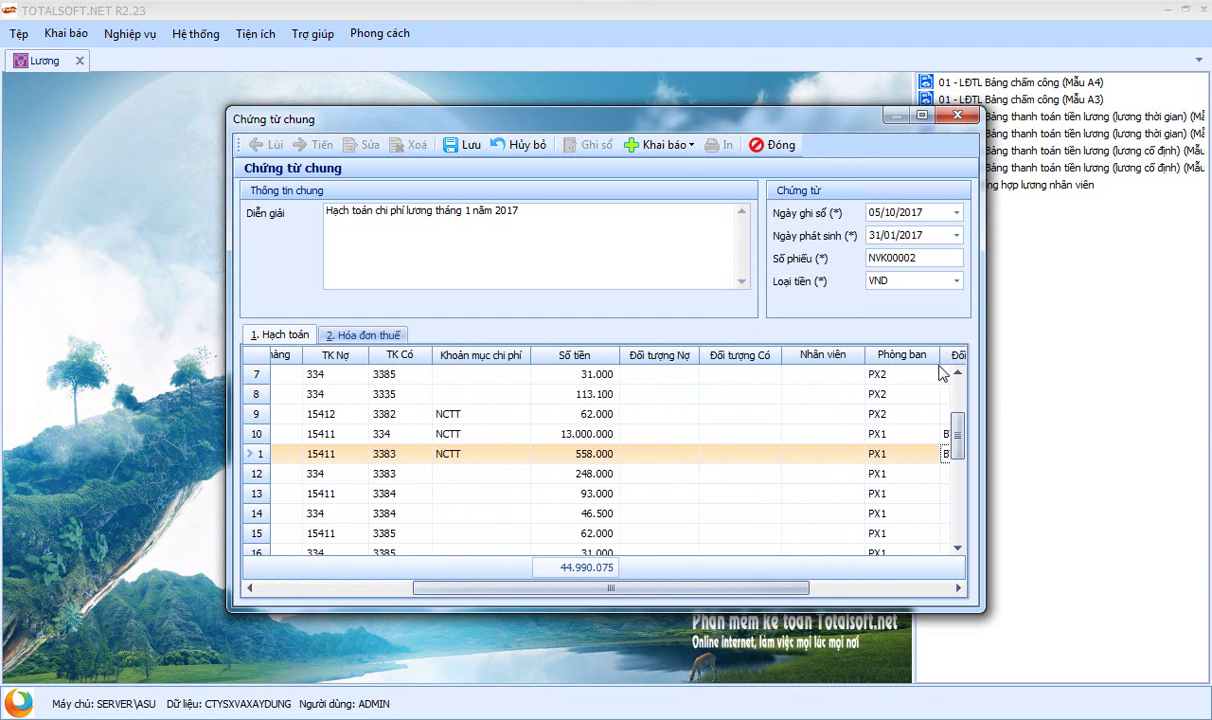
left_click_drag(953, 366, 530, 358)
left_click_drag(491, 586, 433, 590)
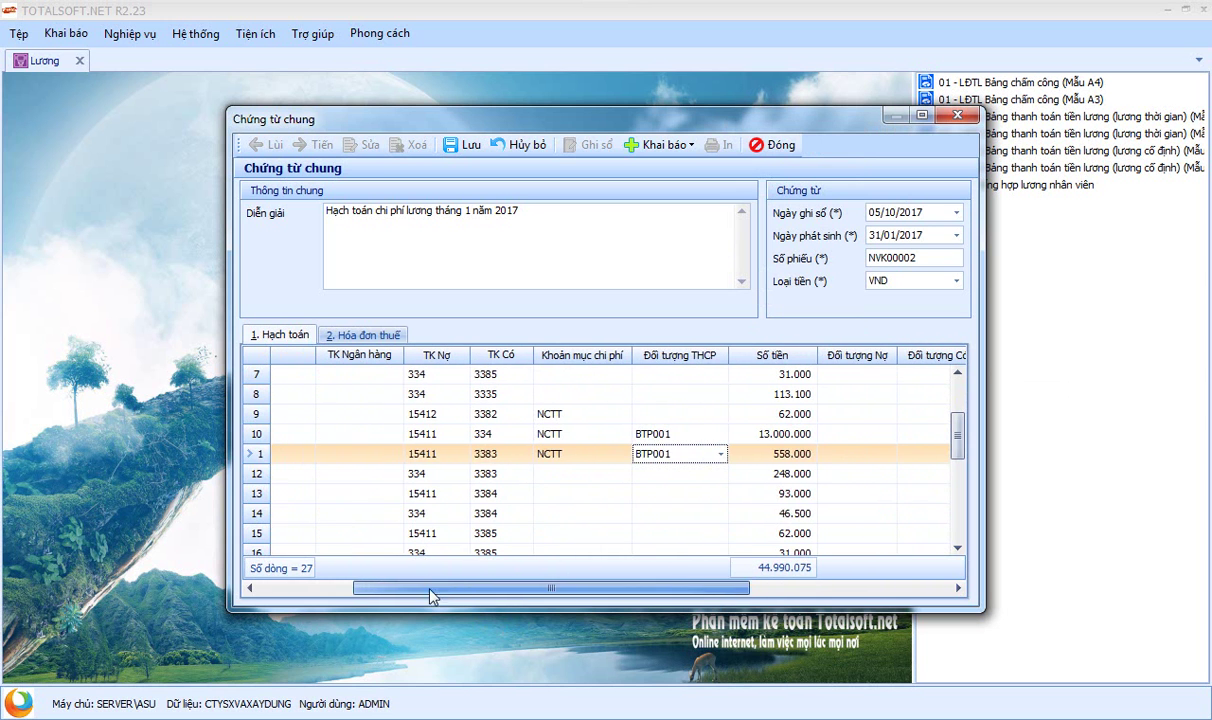
Step: Assign the cost item NCTT to the PX1 entries debited to 15411 in rows 13 and 15
left_click(610, 493)
left_click(610, 493)
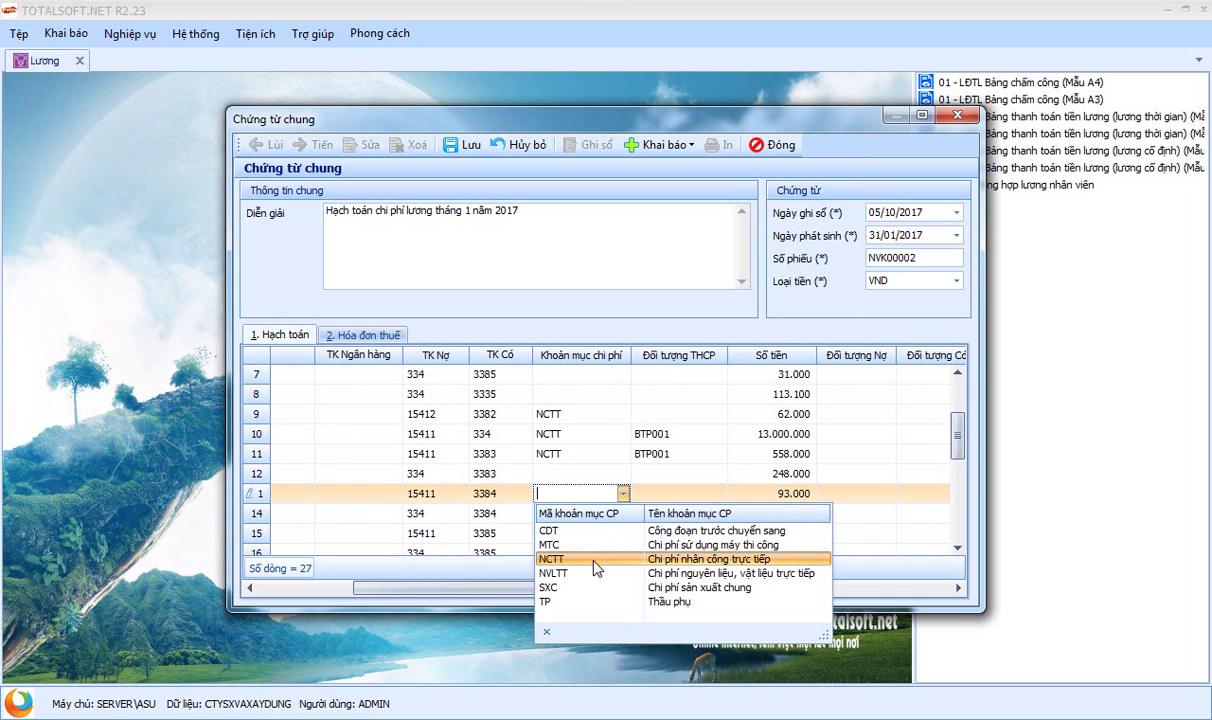
left_click(561, 530)
left_click(574, 533)
left_click(574, 533)
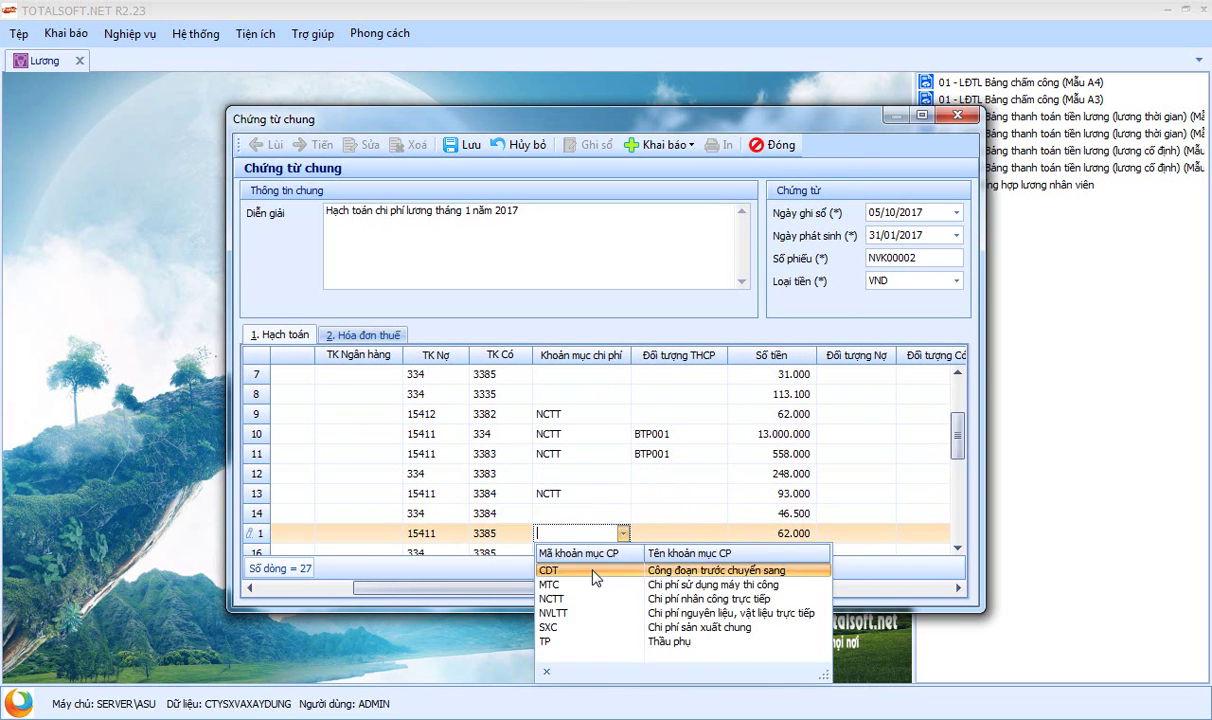
left_click(600, 597)
Step: Set Đối tượng THCP to BTP001 on the 15411 entries in rows 13 and 15
left_click(655, 493)
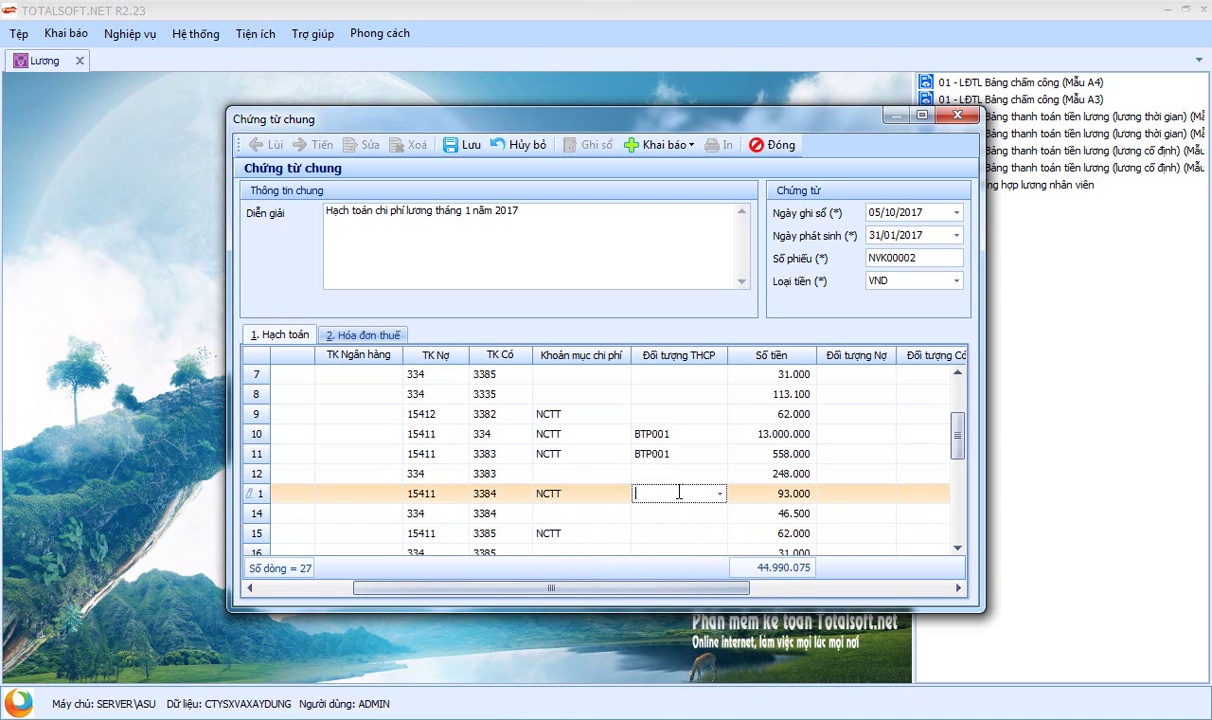
left_click(719, 493)
left_click(705, 257)
left_click(700, 533)
left_click(719, 533)
left_click(718, 290)
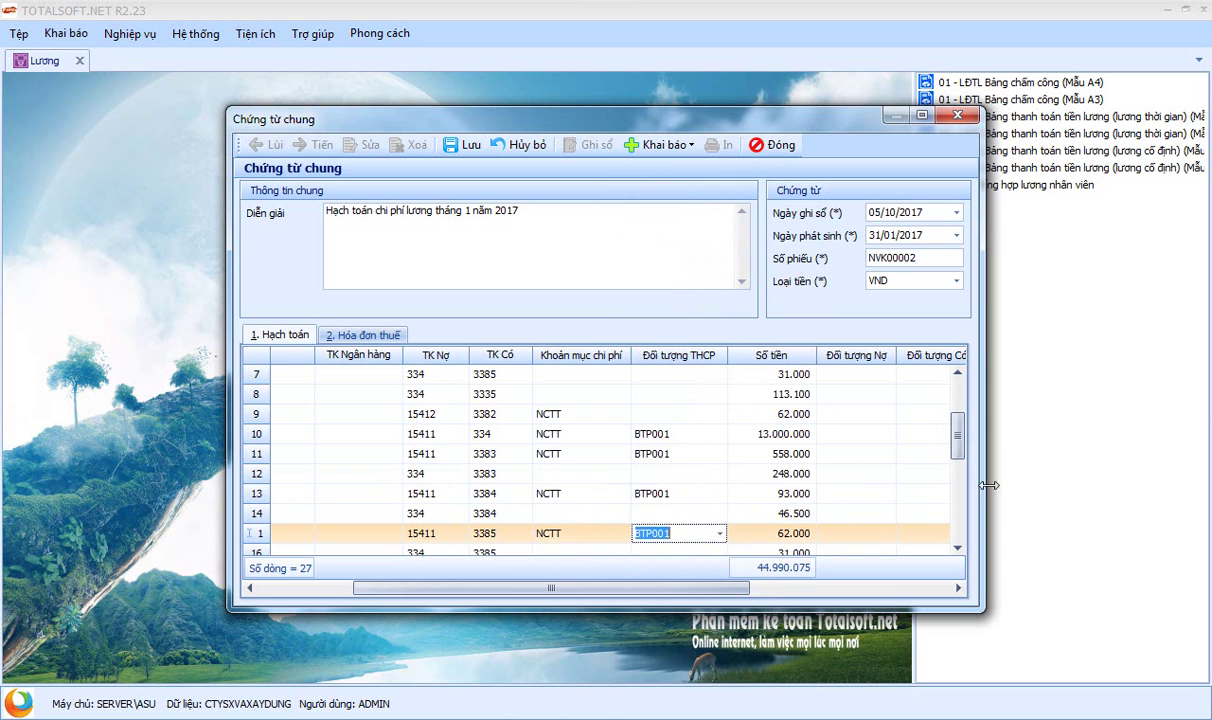
Step: Assign the cost item NCTT and the cost object BTP001 to the 15411 entry in row 18
left_click_drag(958, 446, 958, 492)
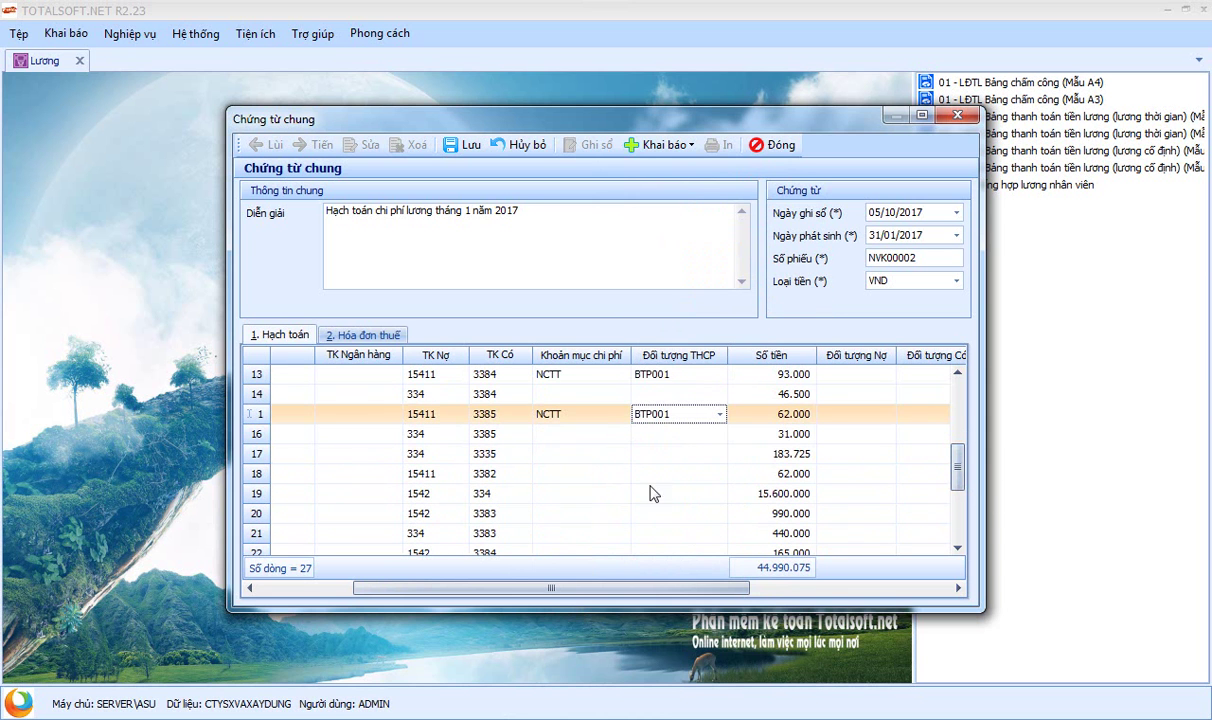
left_click(578, 470)
left_click(623, 473)
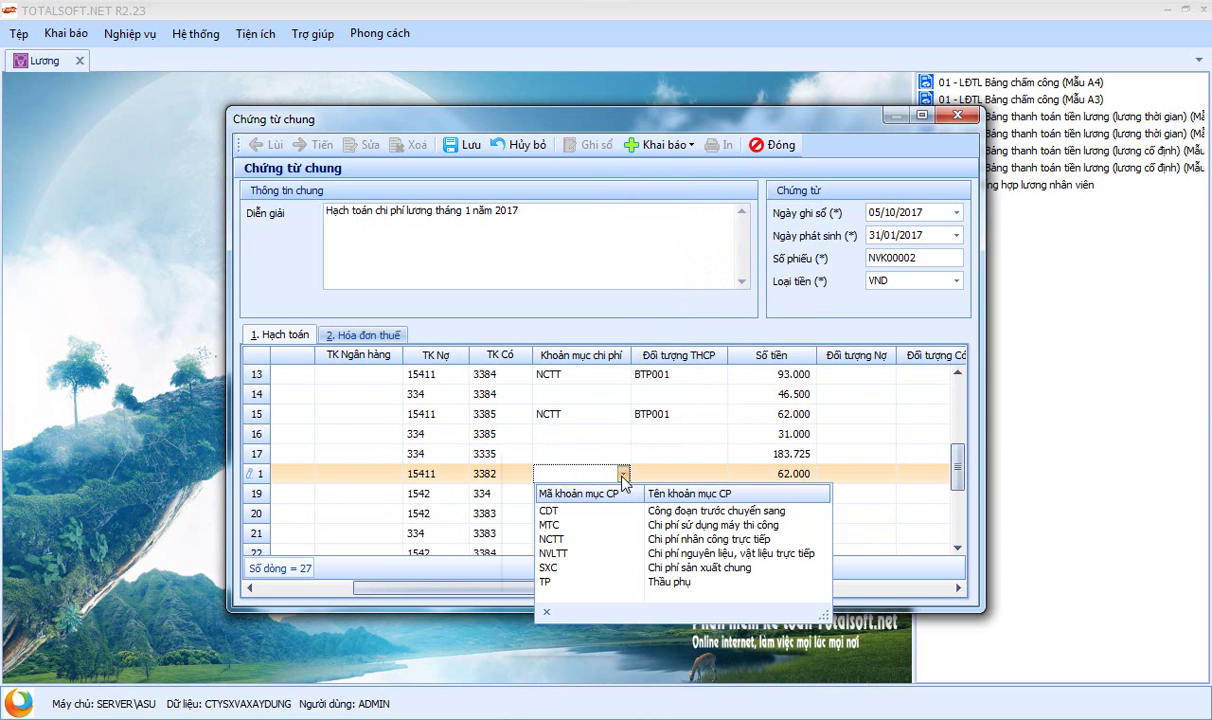
left_click(598, 547)
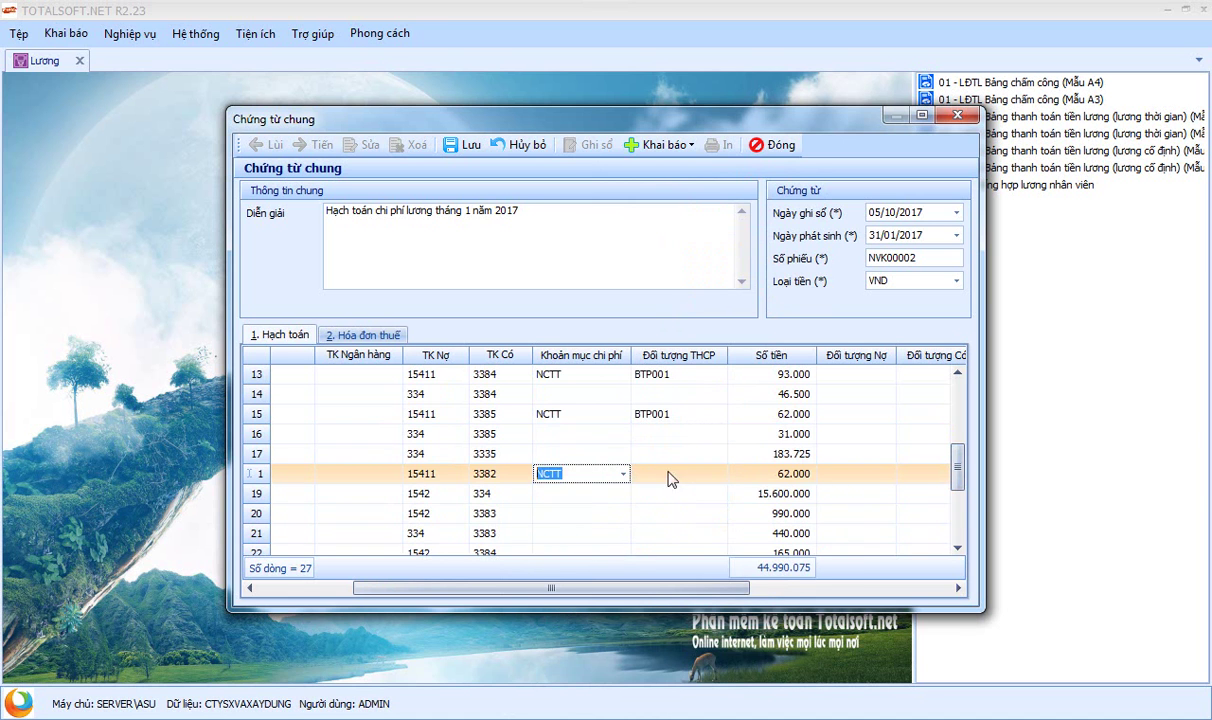
left_click(680, 474)
left_click(720, 474)
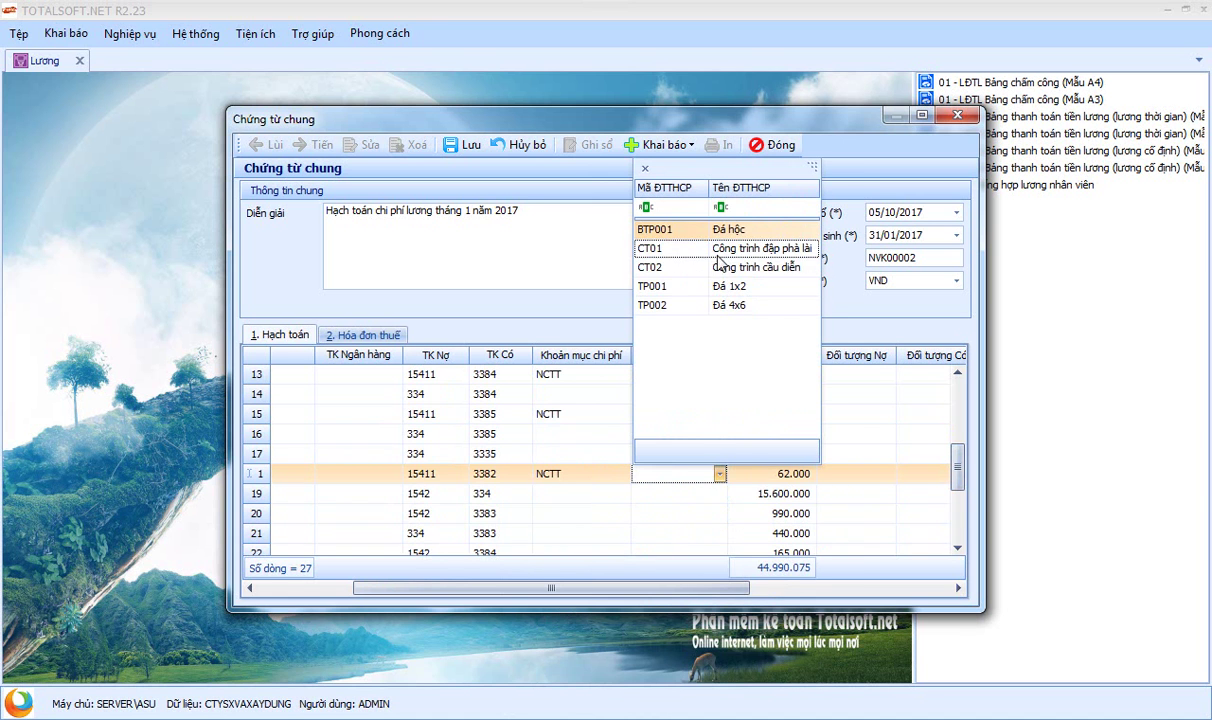
left_click(685, 230)
Step: Assign the cost item NCTT to the entries debited to 1542 in rows 19 and 20
left_click_drag(958, 483, 958, 510)
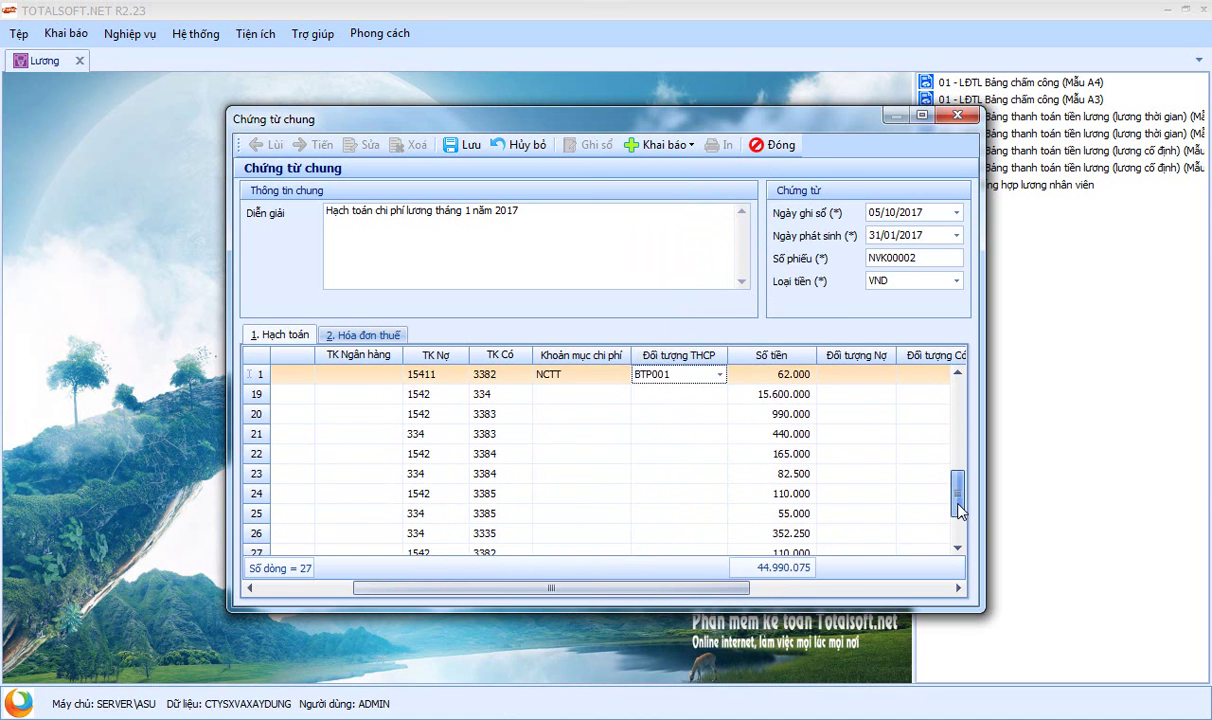
scroll(749, 441, "up", 1)
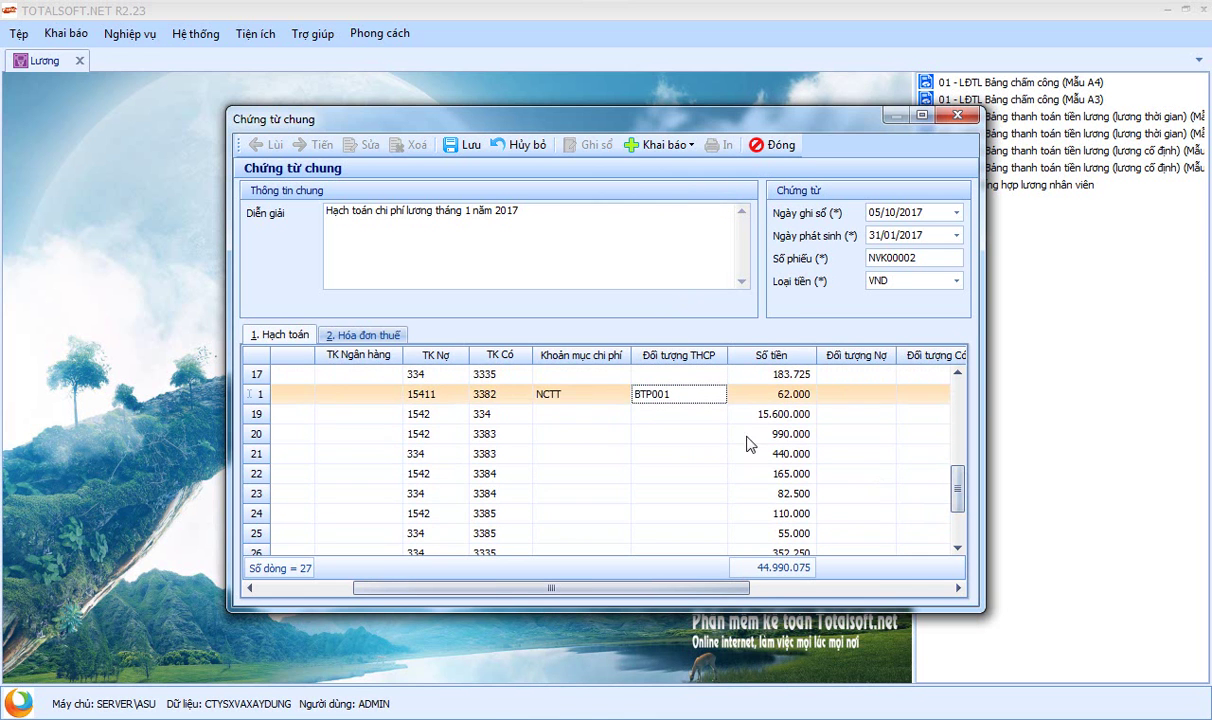
left_click(595, 413)
left_click(623, 414)
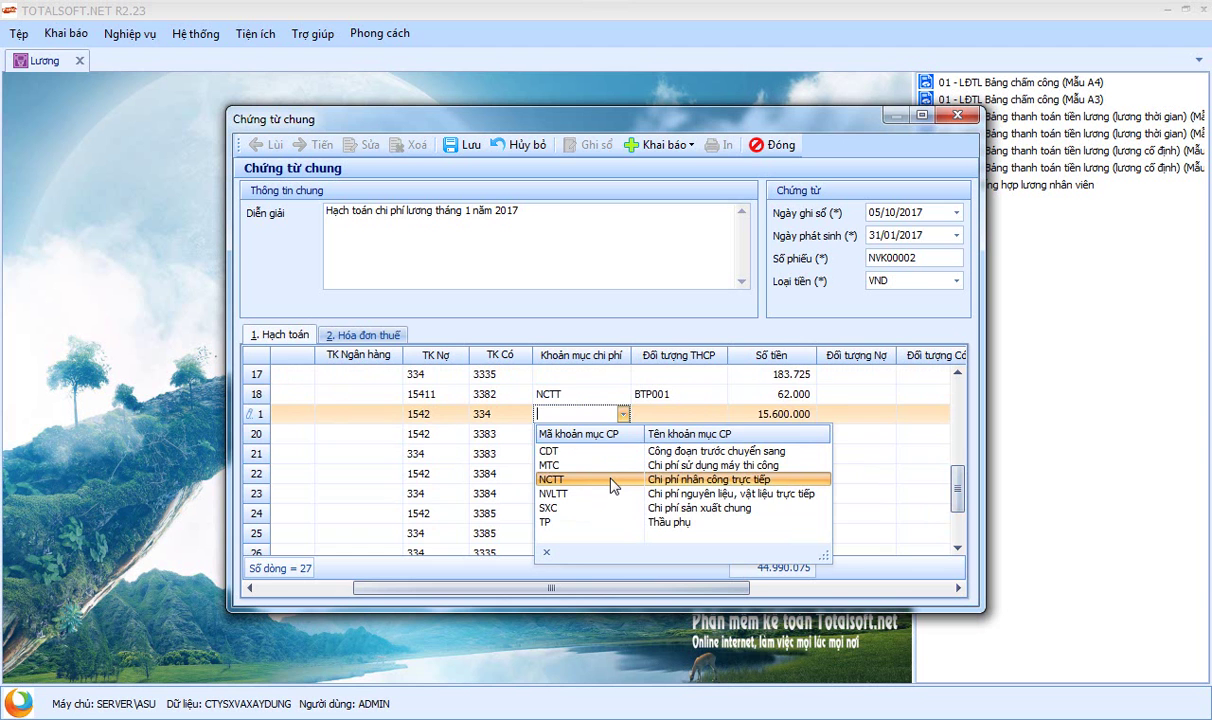
left_click(612, 485)
left_click(619, 434)
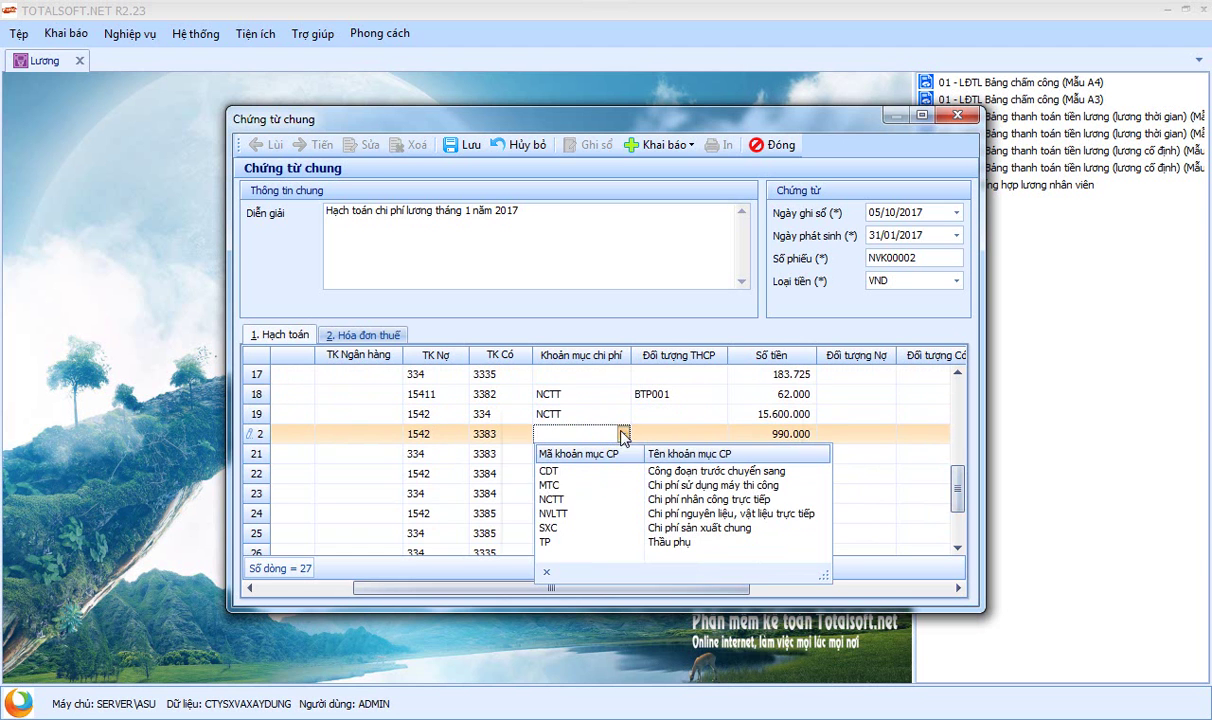
left_click(606, 499)
Step: Assign the cost item NCTT to the entries debited to 1542 in rows 24 and 27
left_click(615, 513)
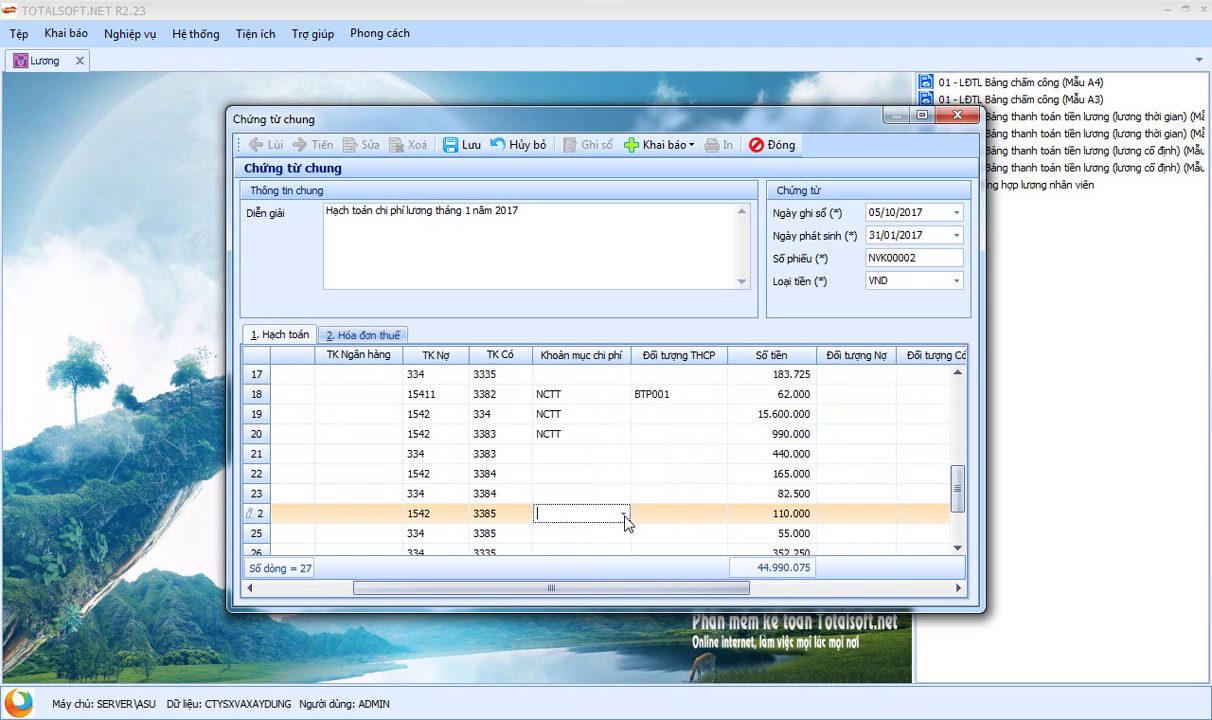
left_click(623, 513)
left_click(597, 581)
scroll(957, 497, "down", 1)
left_click(577, 513)
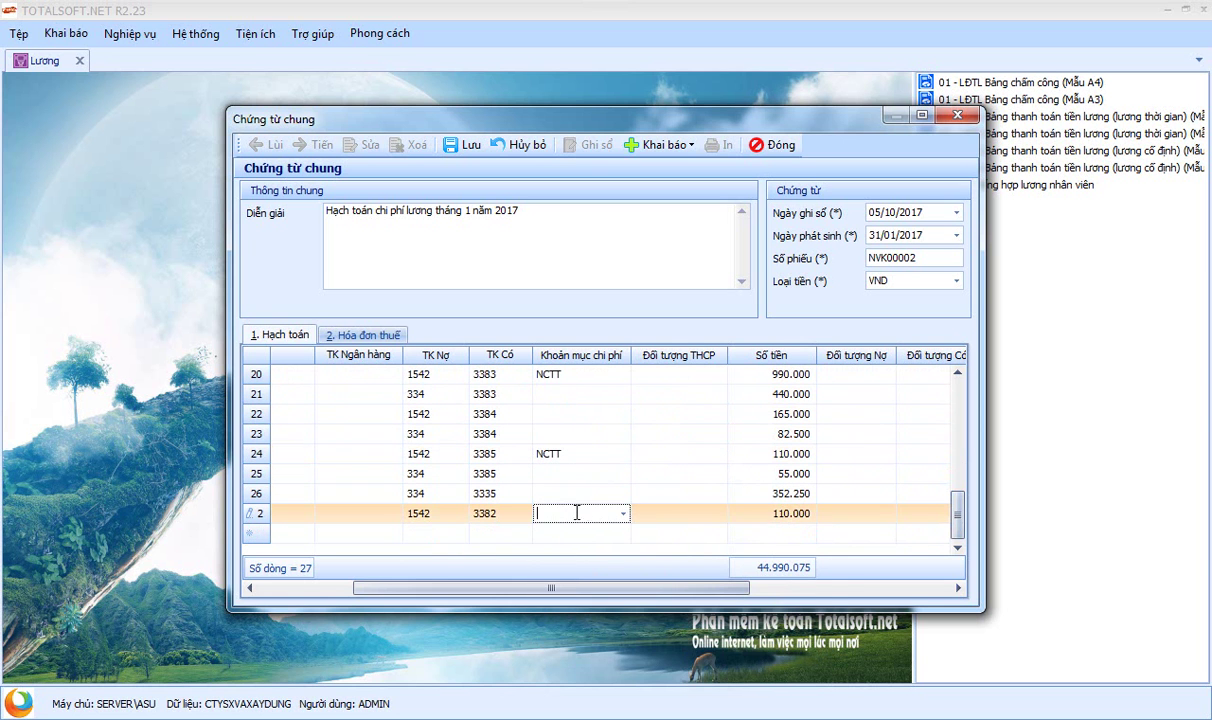
left_click(621, 516)
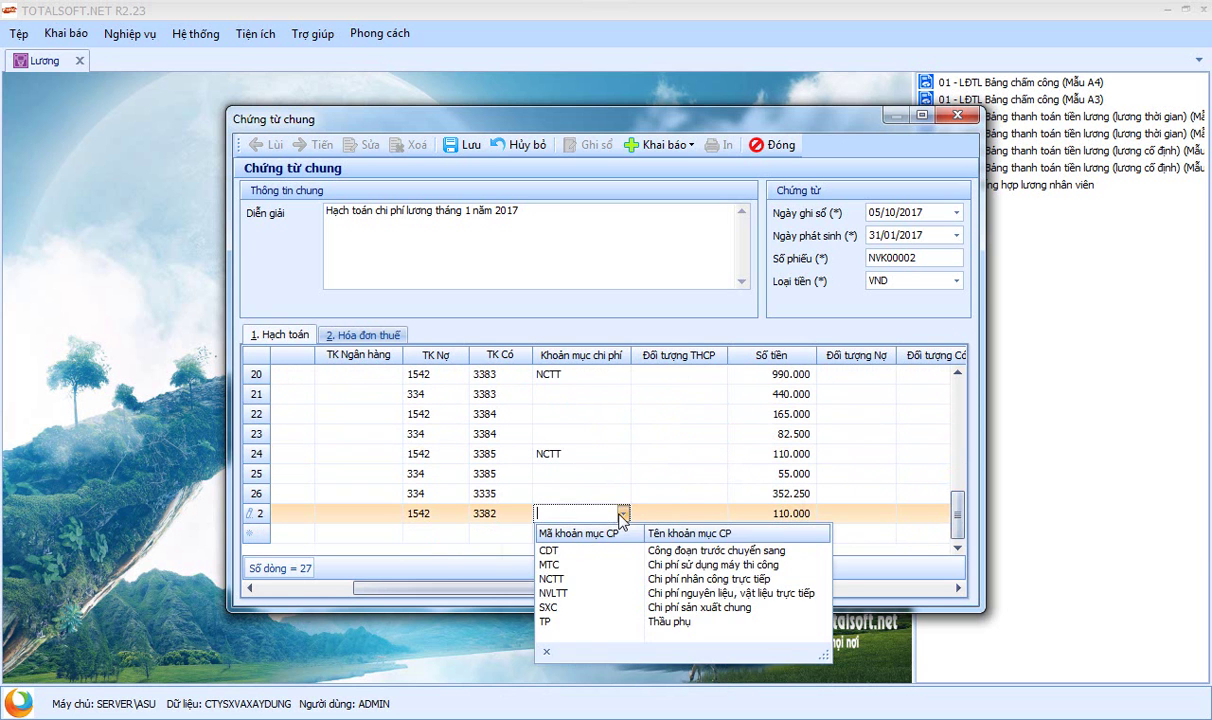
left_click(598, 581)
Step: Save the January 2017 payroll cost voucher and dismiss the message
left_click_drag(957, 522, 957, 400)
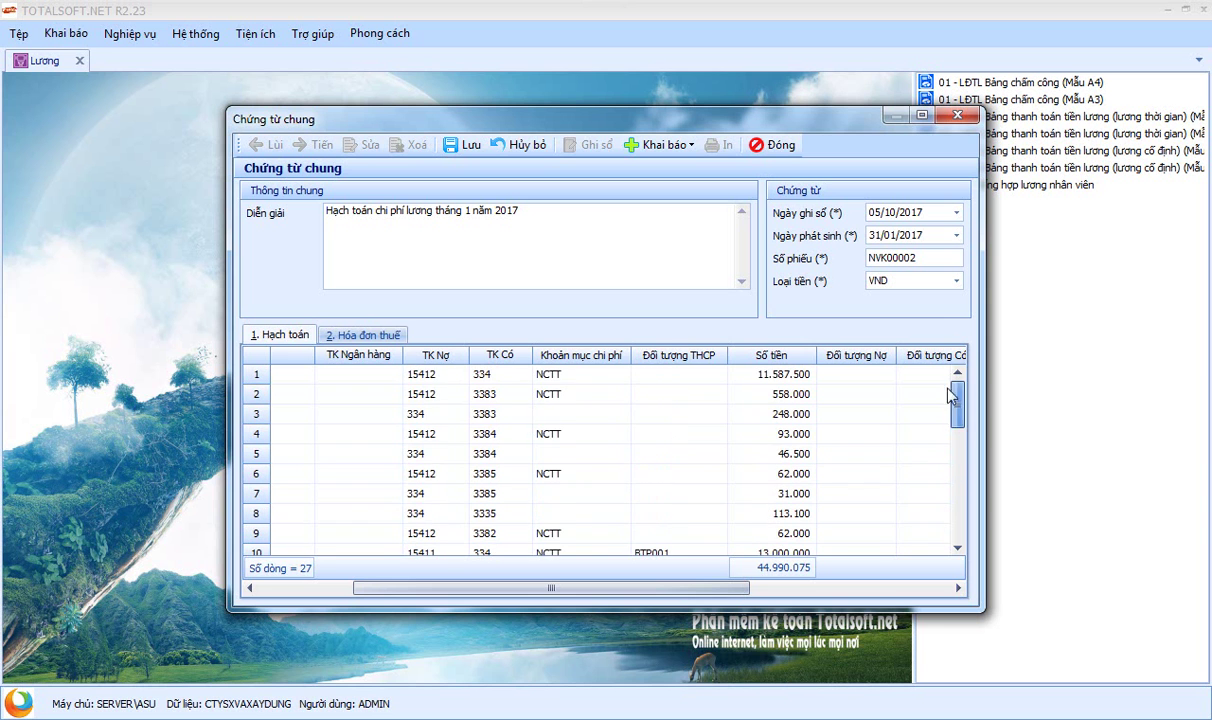
left_click(481, 146)
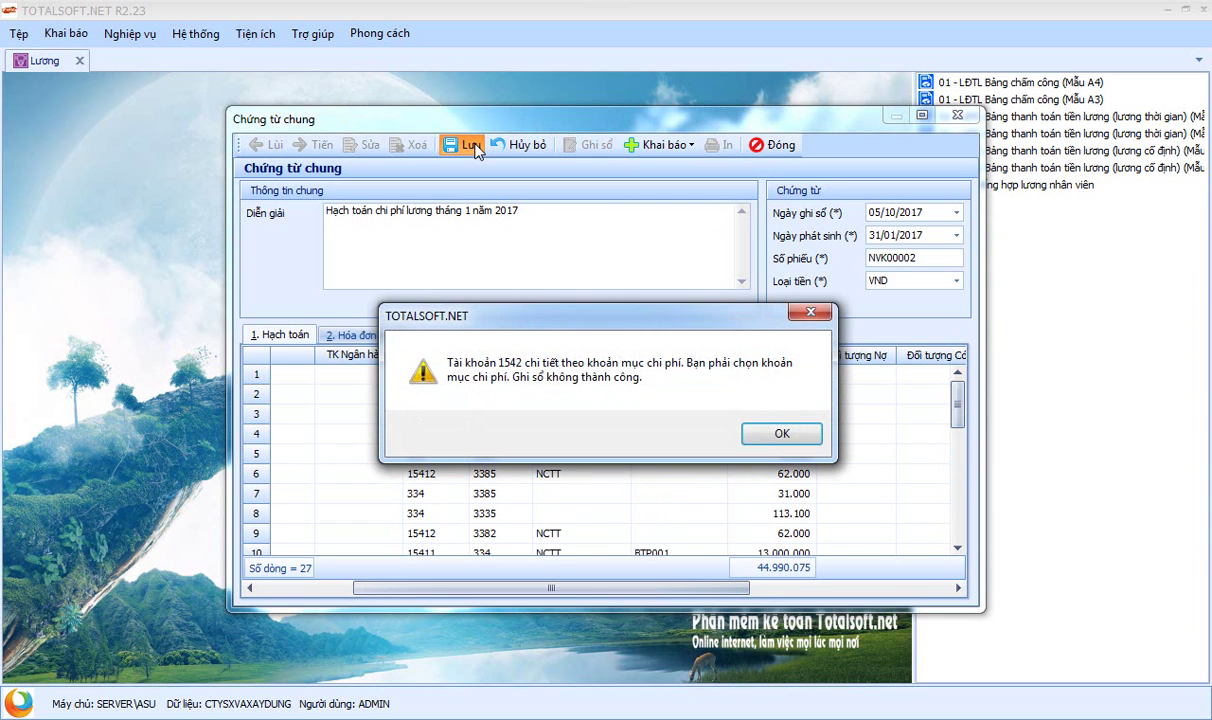
left_click(785, 433)
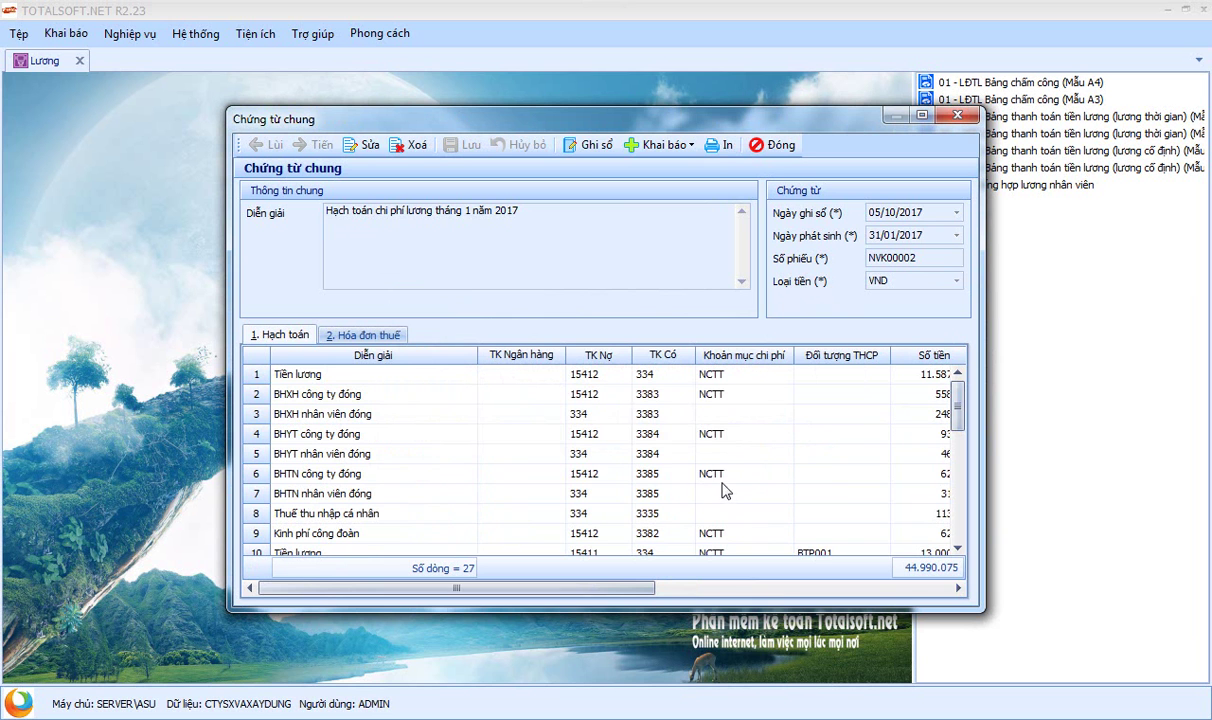
Step: Reopen the voucher for editing and assign the cost item NCTT to the 1542 BHYT công ty đóng entry in row 22
left_click_drag(960, 412, 970, 502)
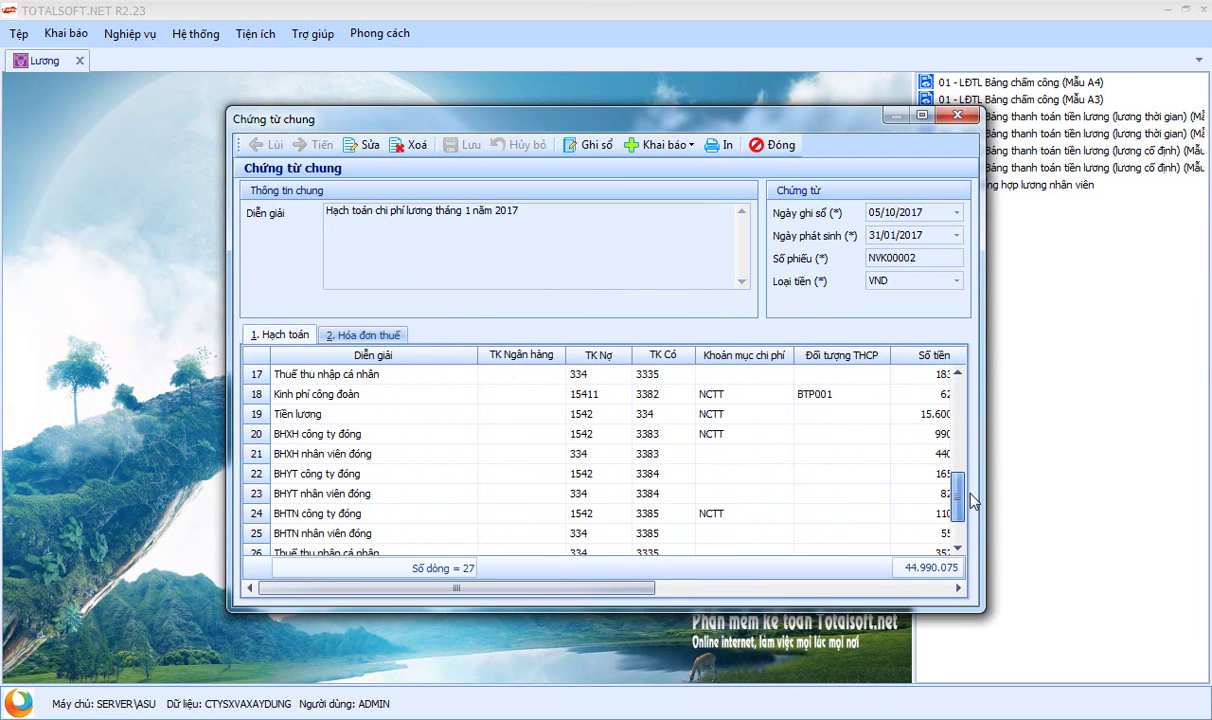
left_click(769, 487)
left_click(366, 144)
left_click(786, 475)
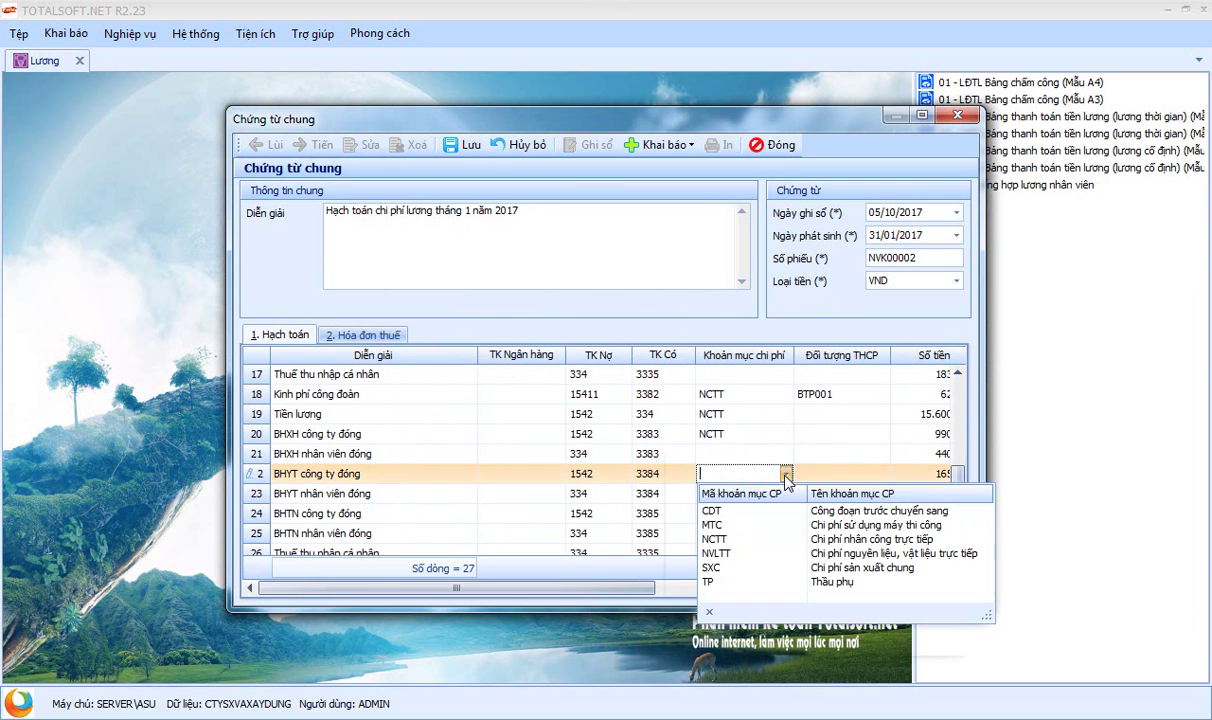
left_click(760, 546)
left_click_drag(960, 495, 960, 522)
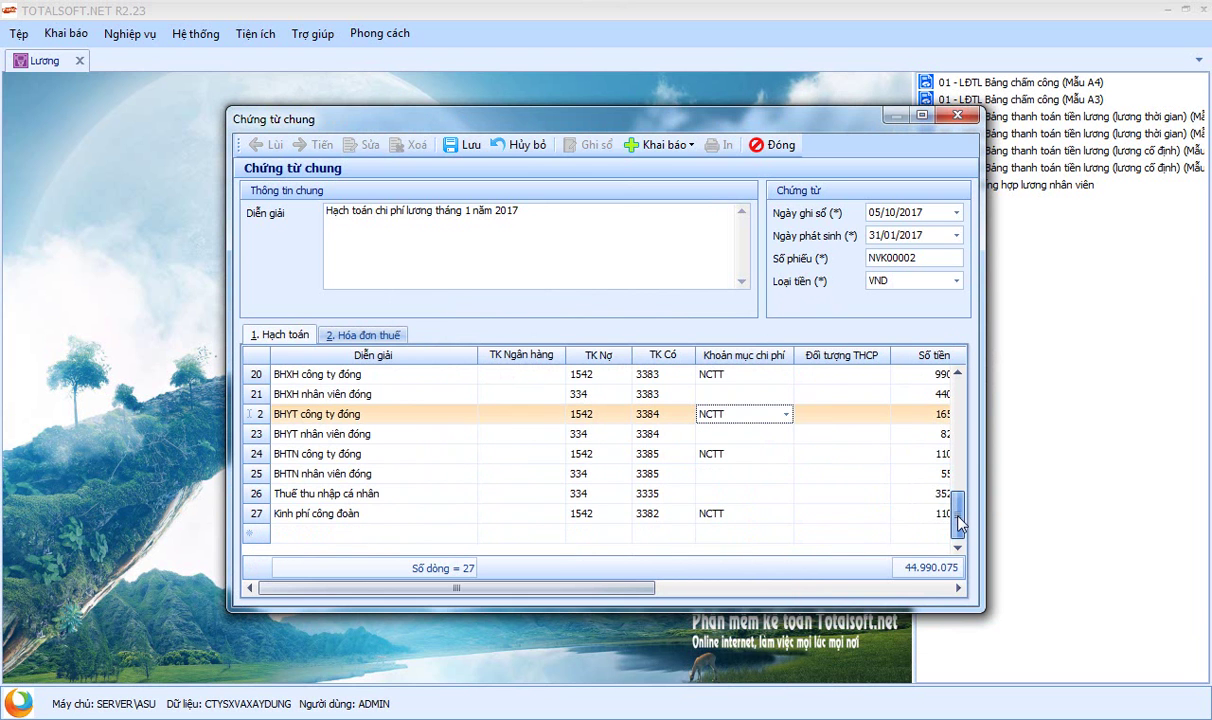
Step: Save the corrected payroll cost voucher, and close it along with the Lương module
left_click(464, 147)
left_click(775, 148)
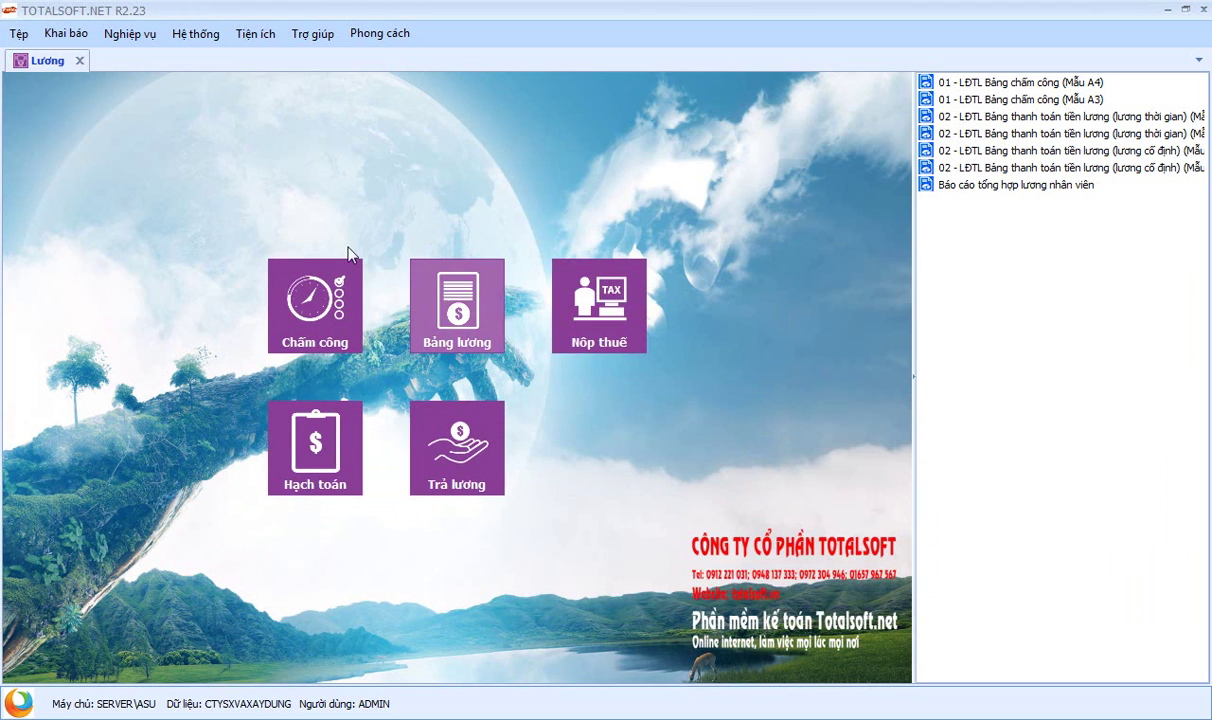
left_click(80, 62)
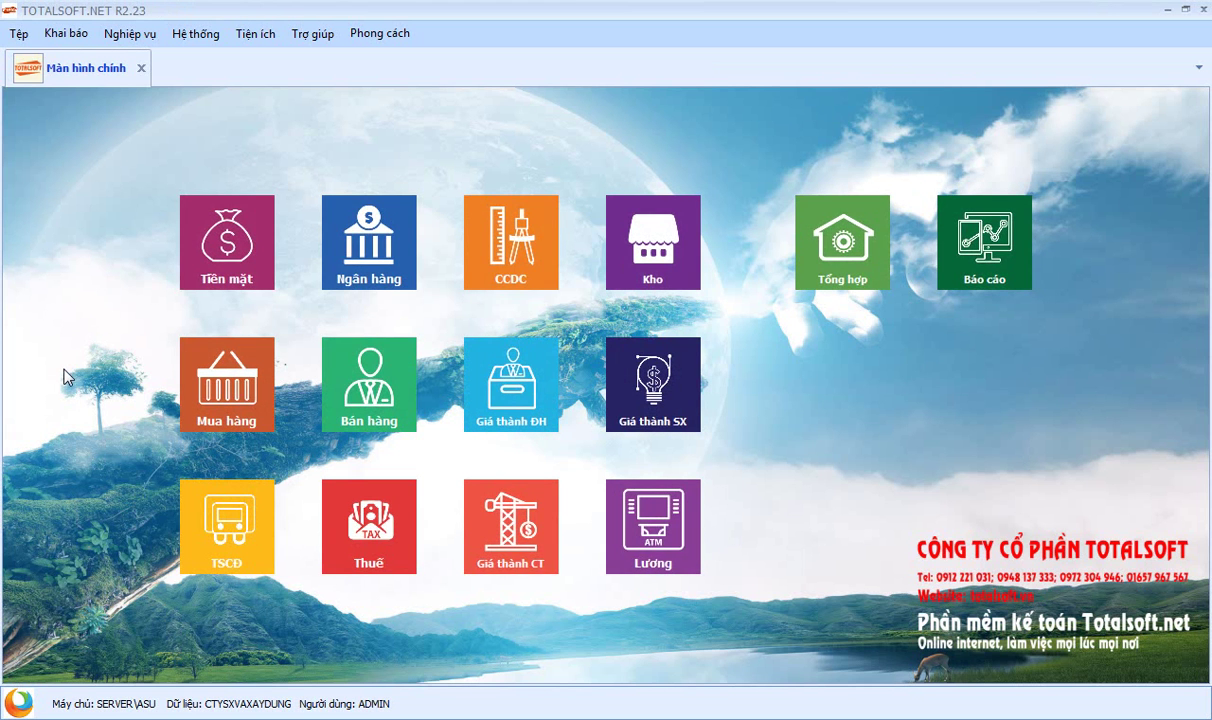
Step: View the F01-DNN-Bảng cân đối tài khoản report for Tháng 1 down to its totals, and close it
left_click(984, 240)
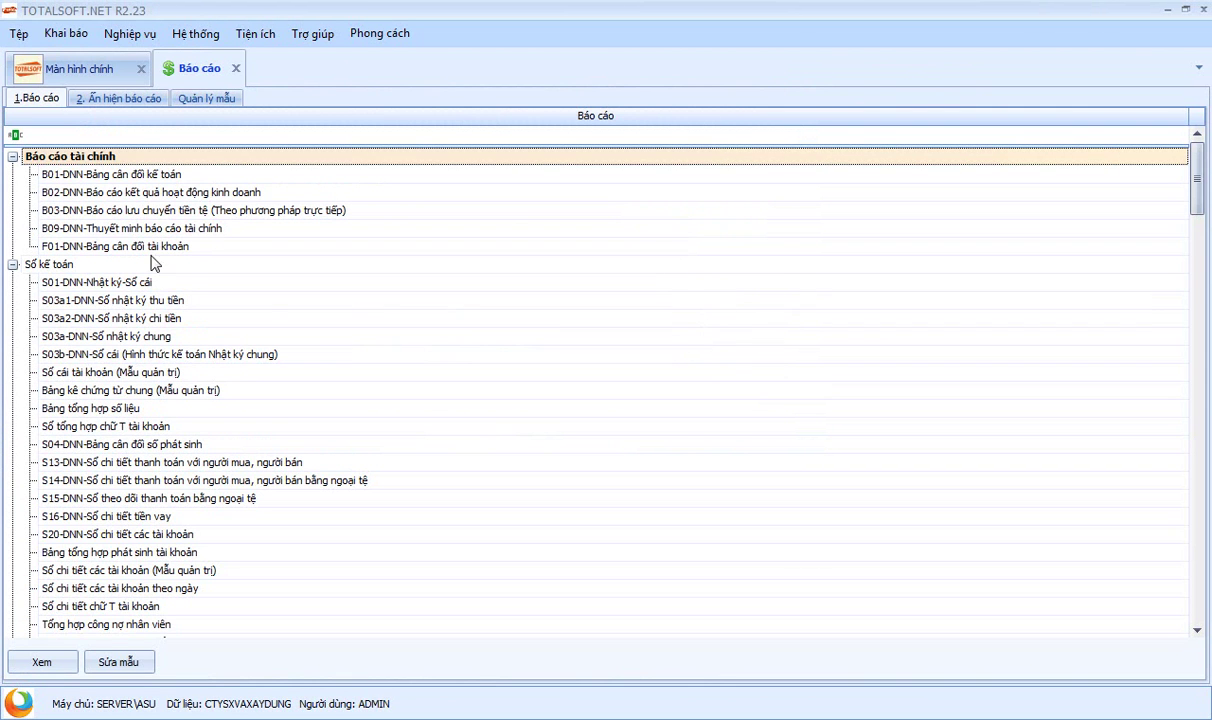
double_click(150, 246)
left_click(568, 338)
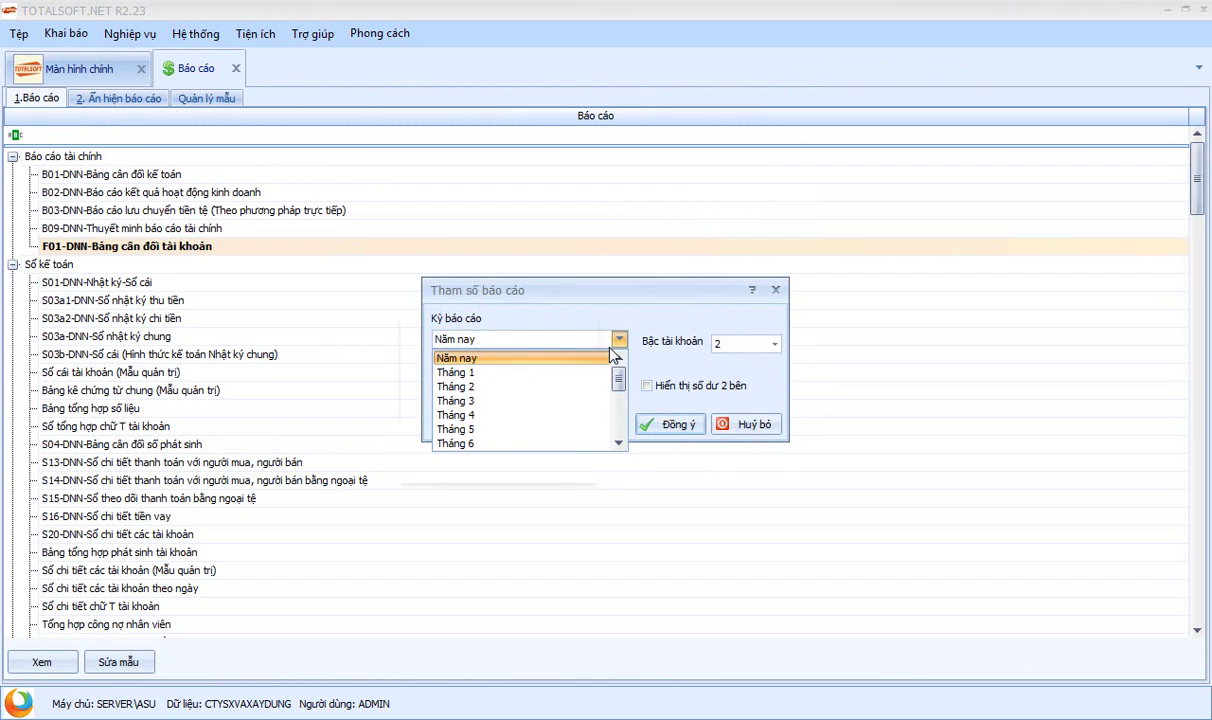
left_click(580, 373)
left_click(648, 424)
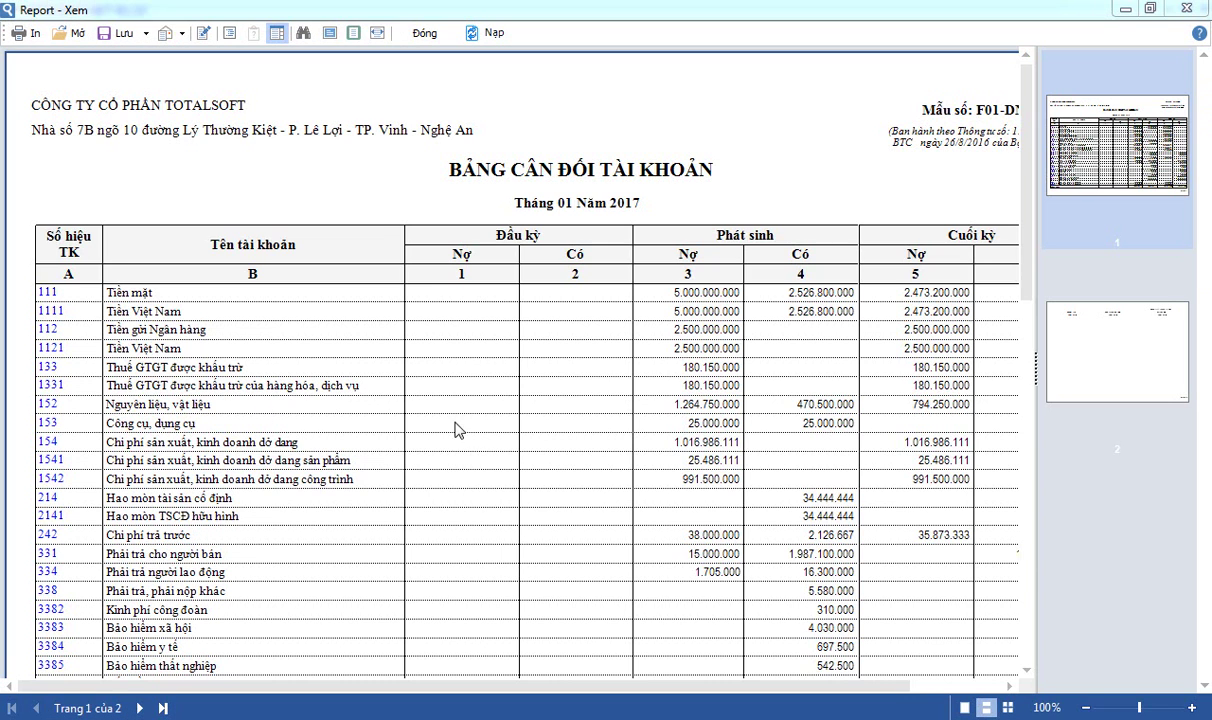
scroll(497, 431, "down", 5)
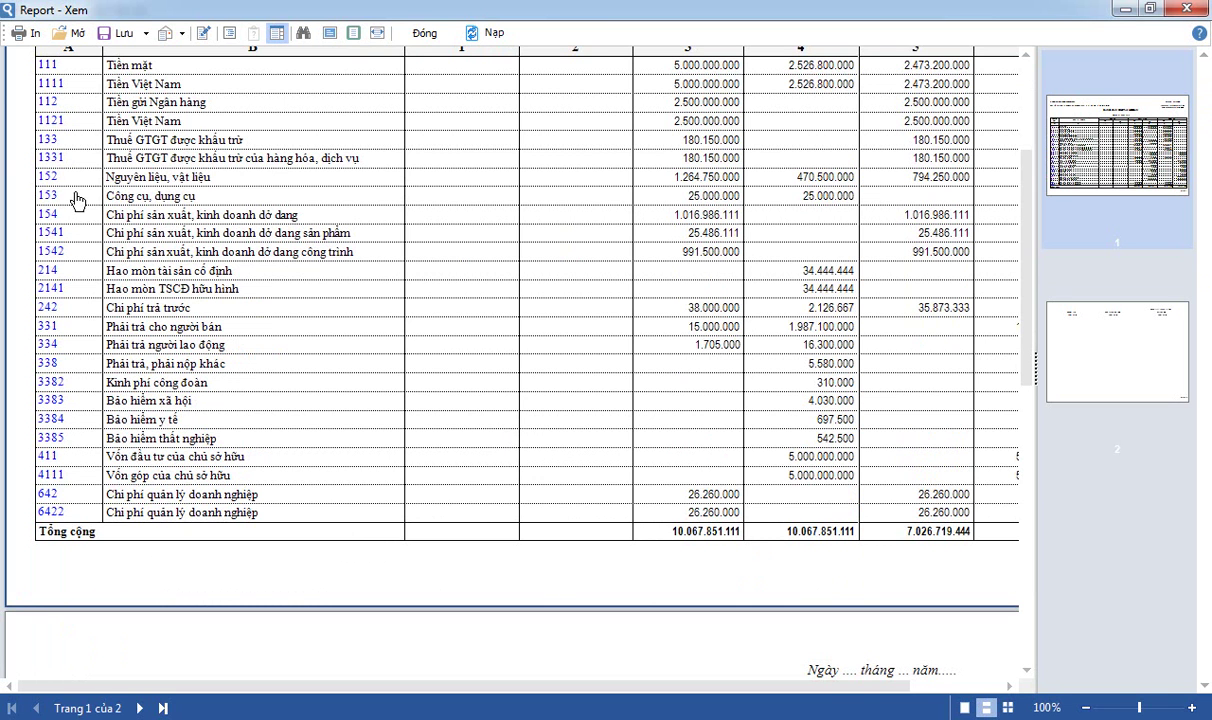
left_click(437, 37)
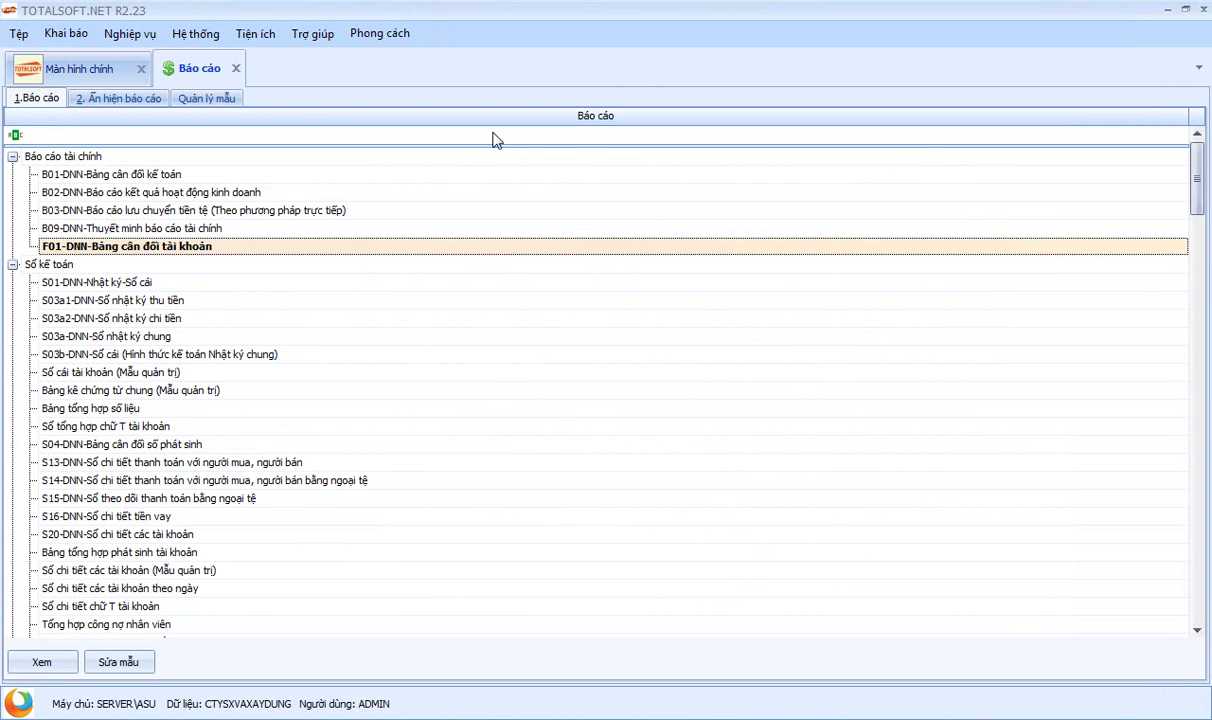
Step: View the F01-DNN-Bảng cân đối tài khoản report again with Bậc tài khoản 4, and close the report and the Báo cáo module
double_click(378, 250)
left_click(771, 343)
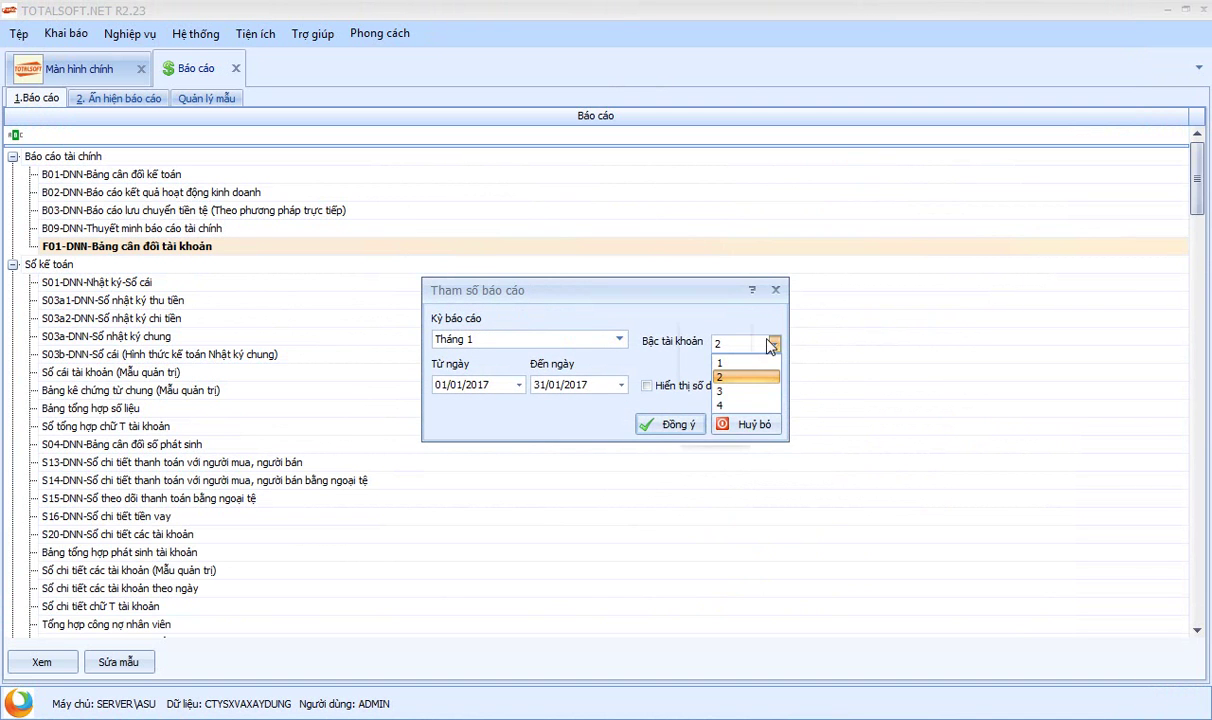
left_click(748, 406)
left_click(670, 424)
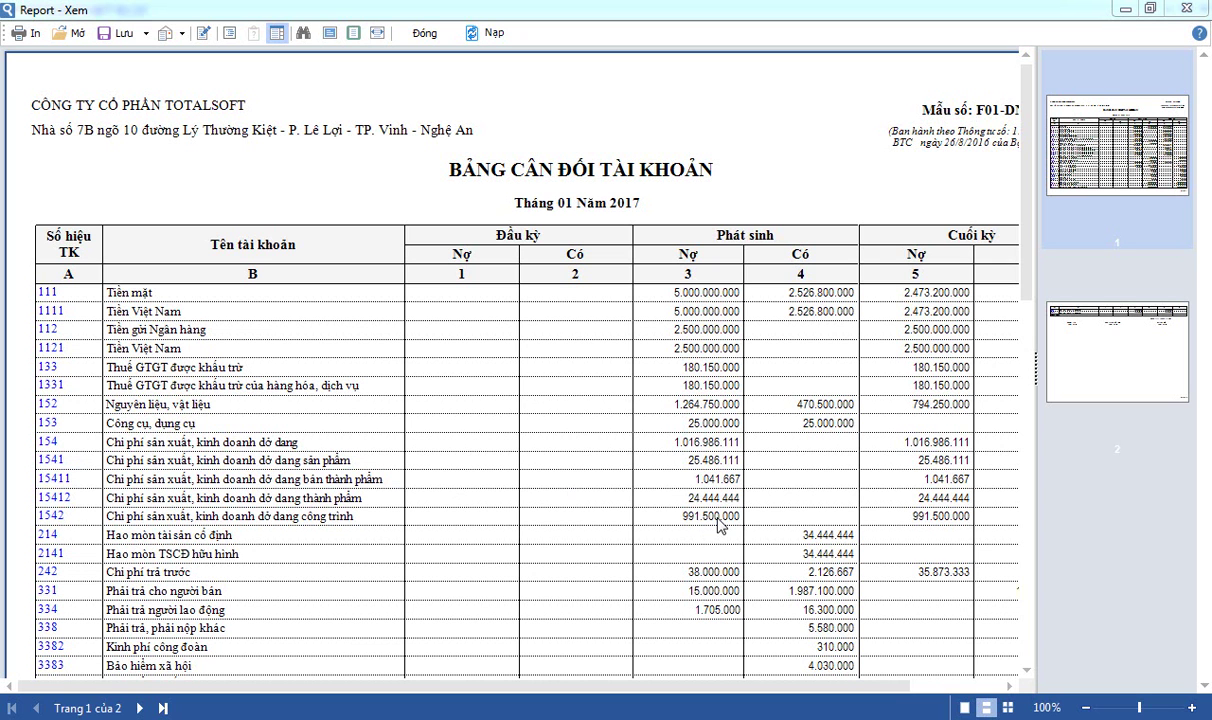
left_click(421, 33)
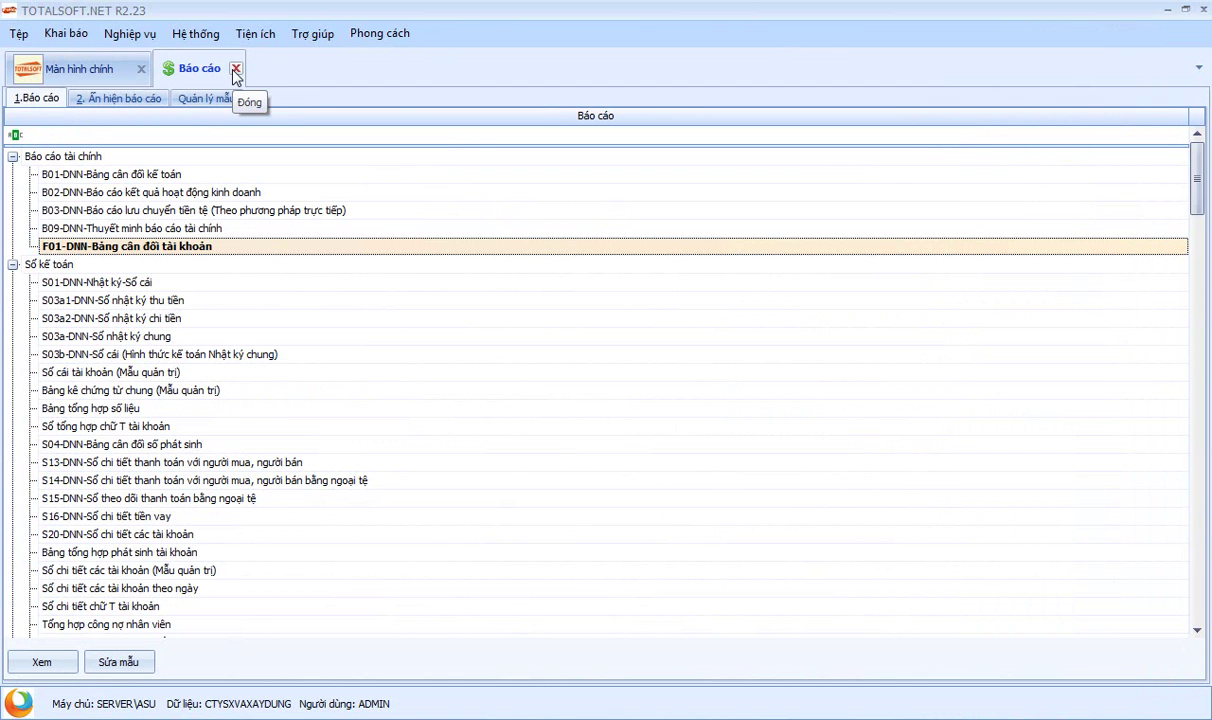
left_click(235, 69)
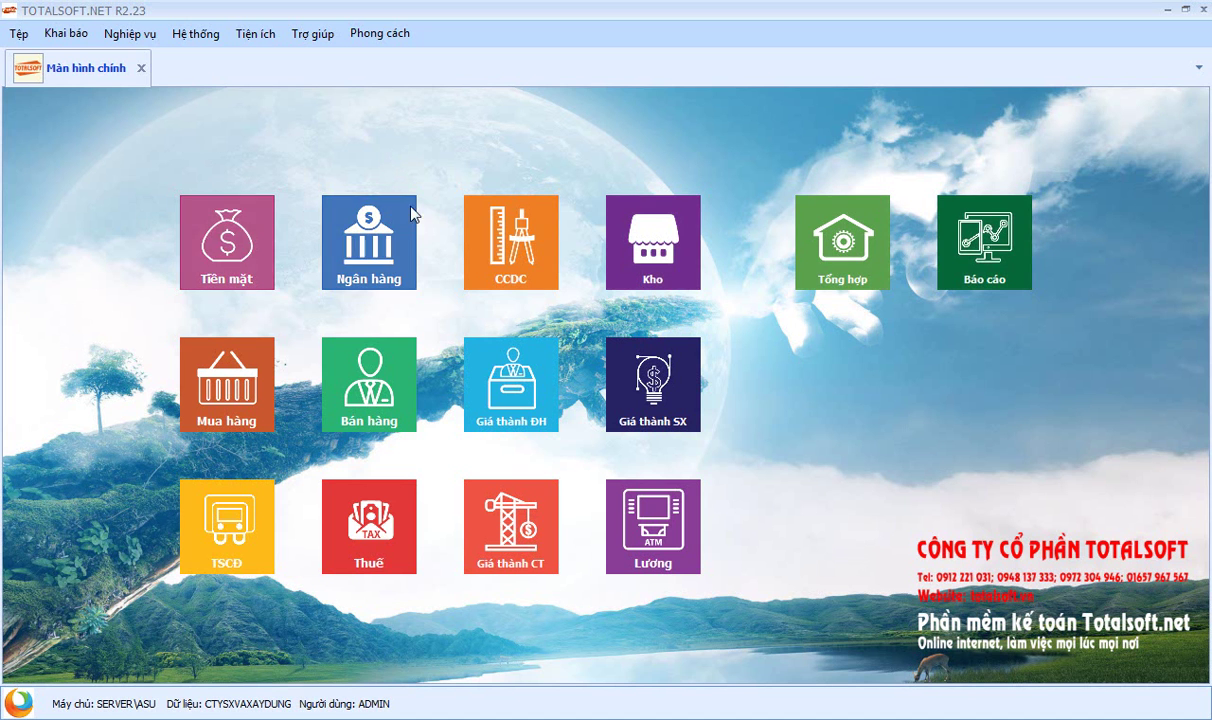
Step: Open the Sổ cái tài khoản (Mẫu quản trị) report from the Báo cáo module for Tháng 1 and account 154
left_click(984, 235)
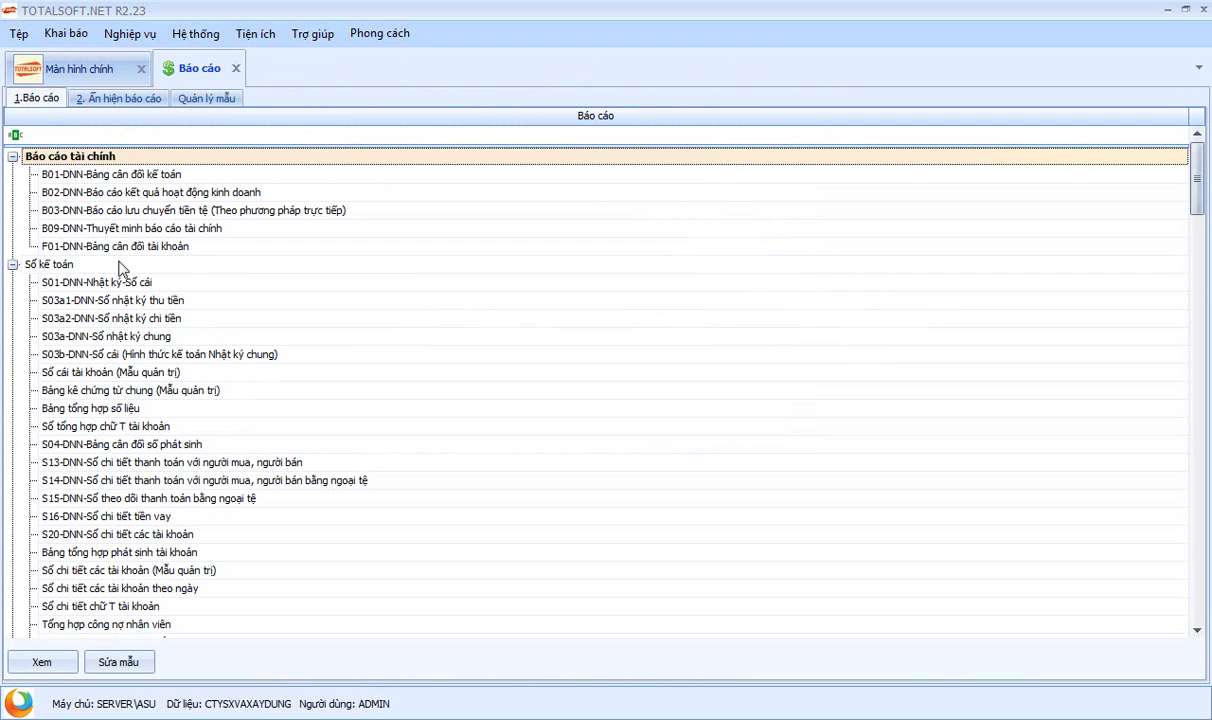
double_click(118, 372)
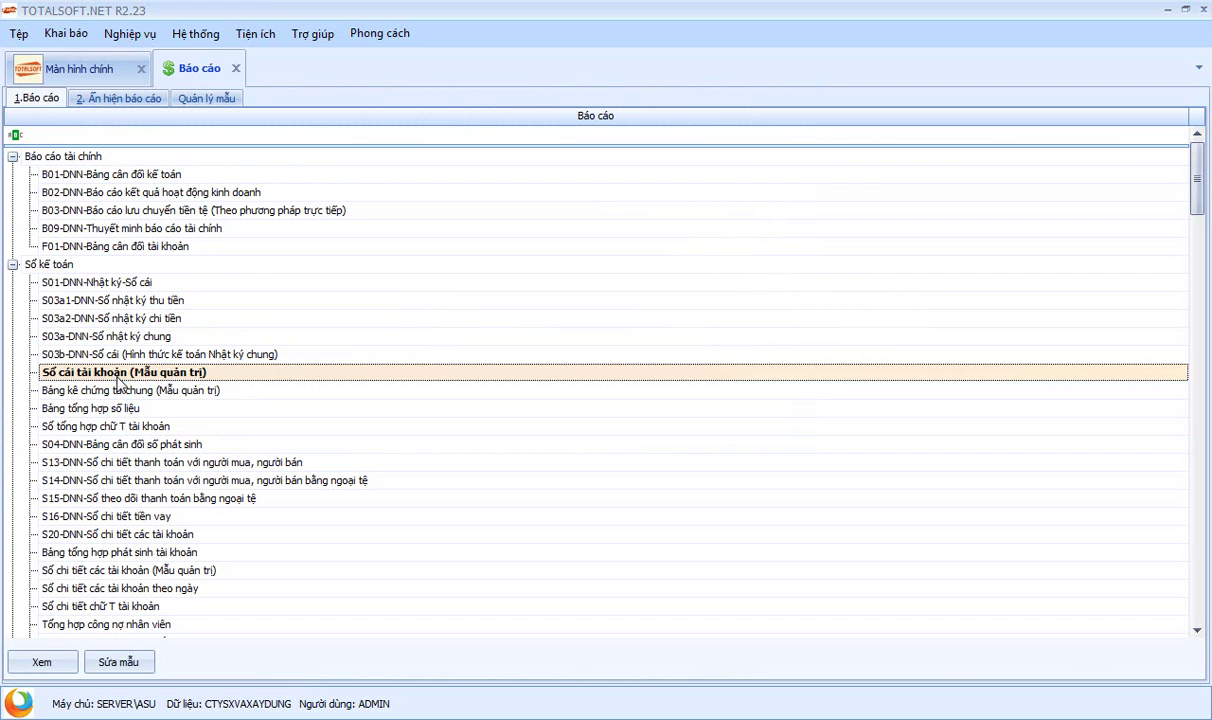
scroll(540, 389, "up", 2)
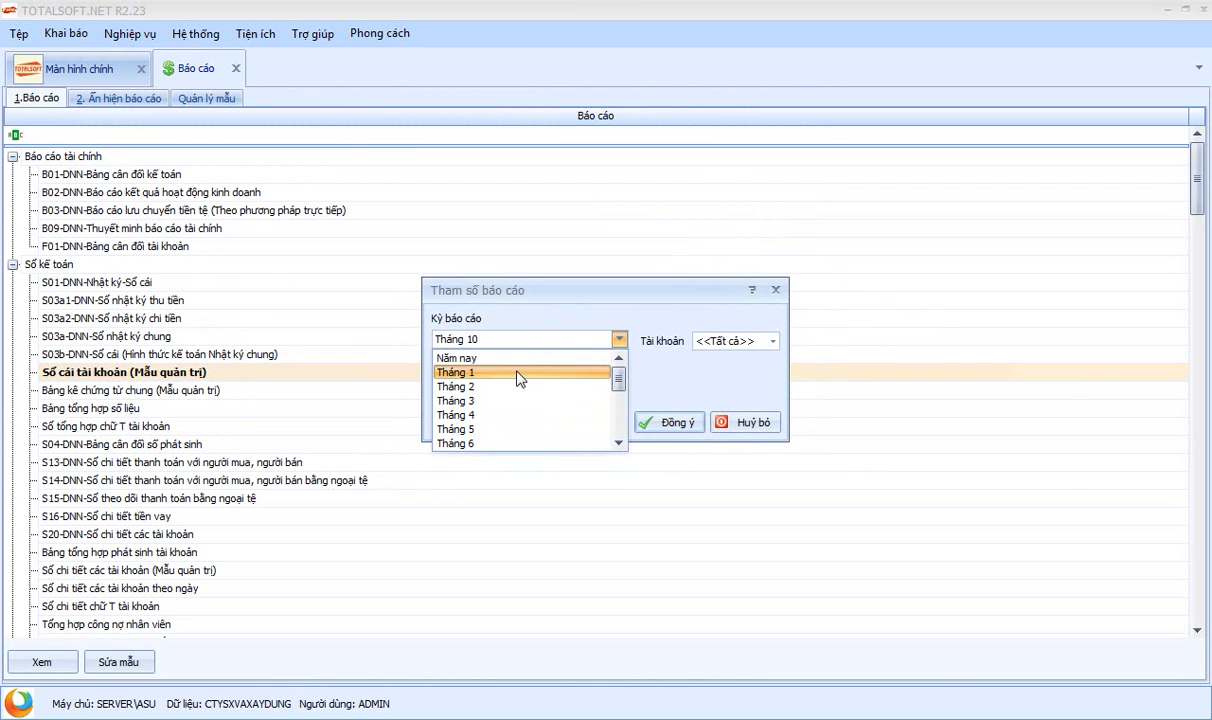
left_click(514, 373)
left_click(765, 342)
type("154")
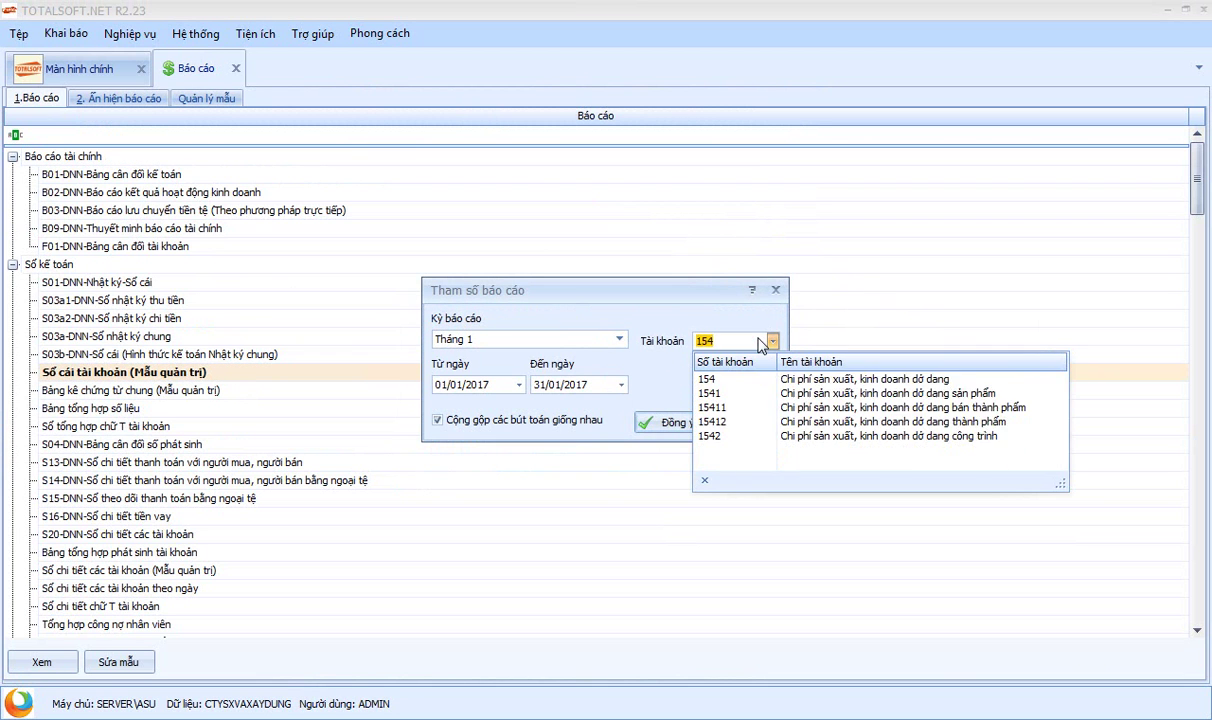
left_click(651, 312)
left_click(672, 423)
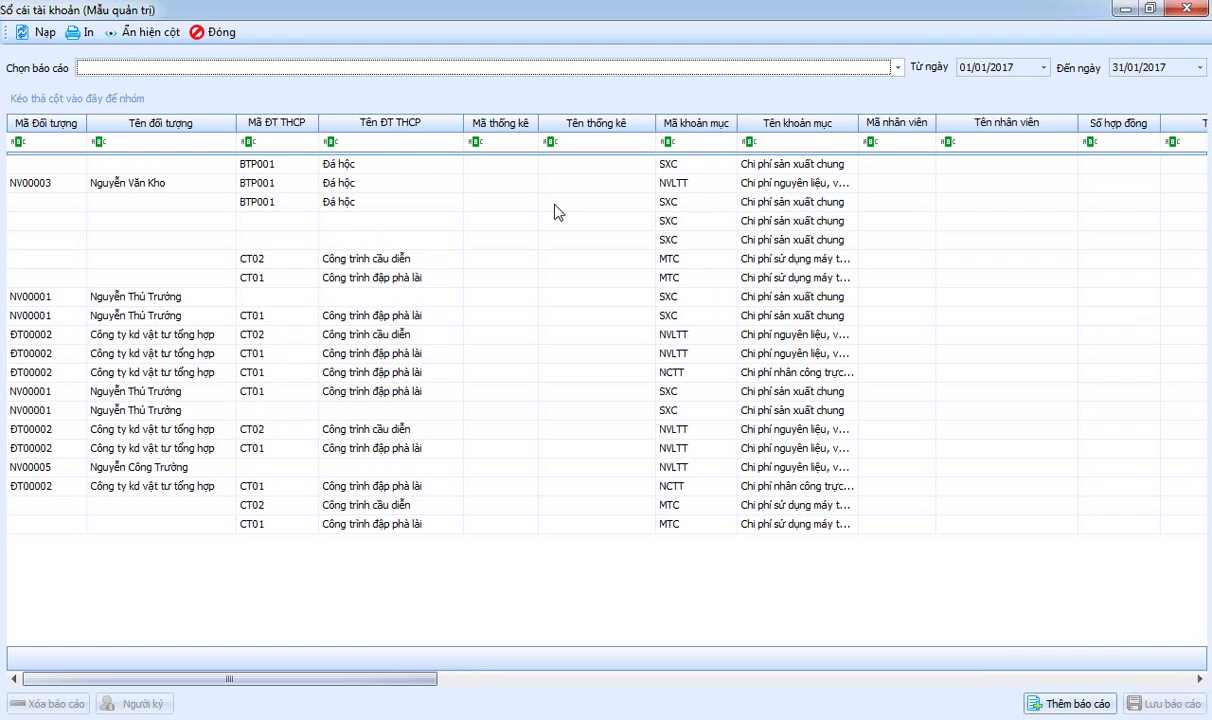
Step: Review the ledger's debit amounts, and group the entries by Mã khoản mục with Mã ĐT THCP as the second level
mouse_move(694, 124)
left_mouse_down()
mouse_move(703, 142)
mouse_move(345, 140)
mouse_move(690, 135)
left_mouse_up()
left_click_drag(316, 678, 1050, 686)
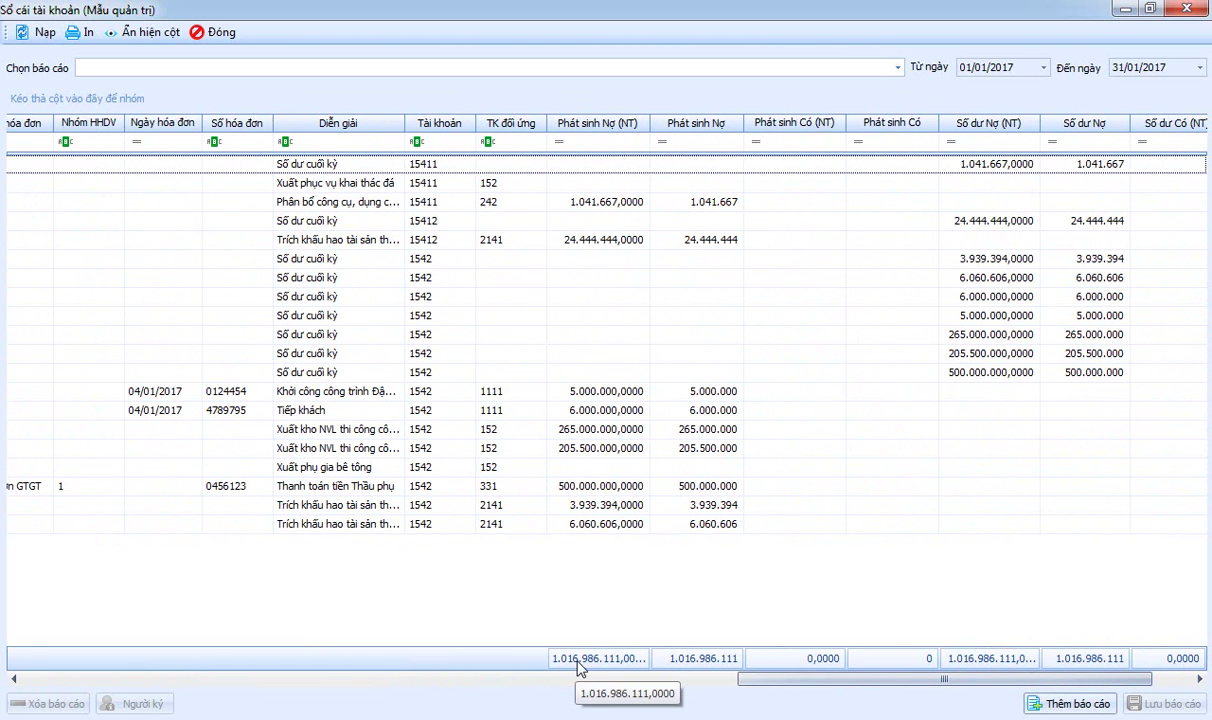
left_click_drag(811, 682, 82, 670)
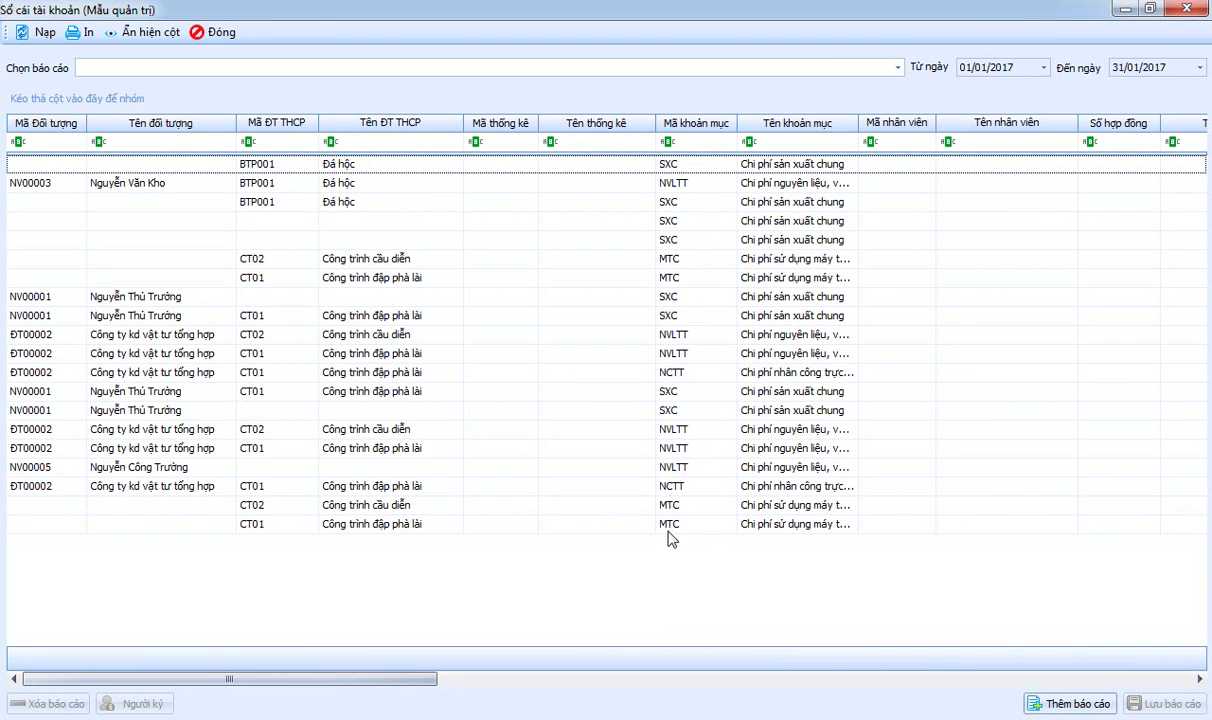
mouse_move(702, 132)
left_click_drag(702, 132, 52, 105)
left_click_drag(268, 130, 147, 118)
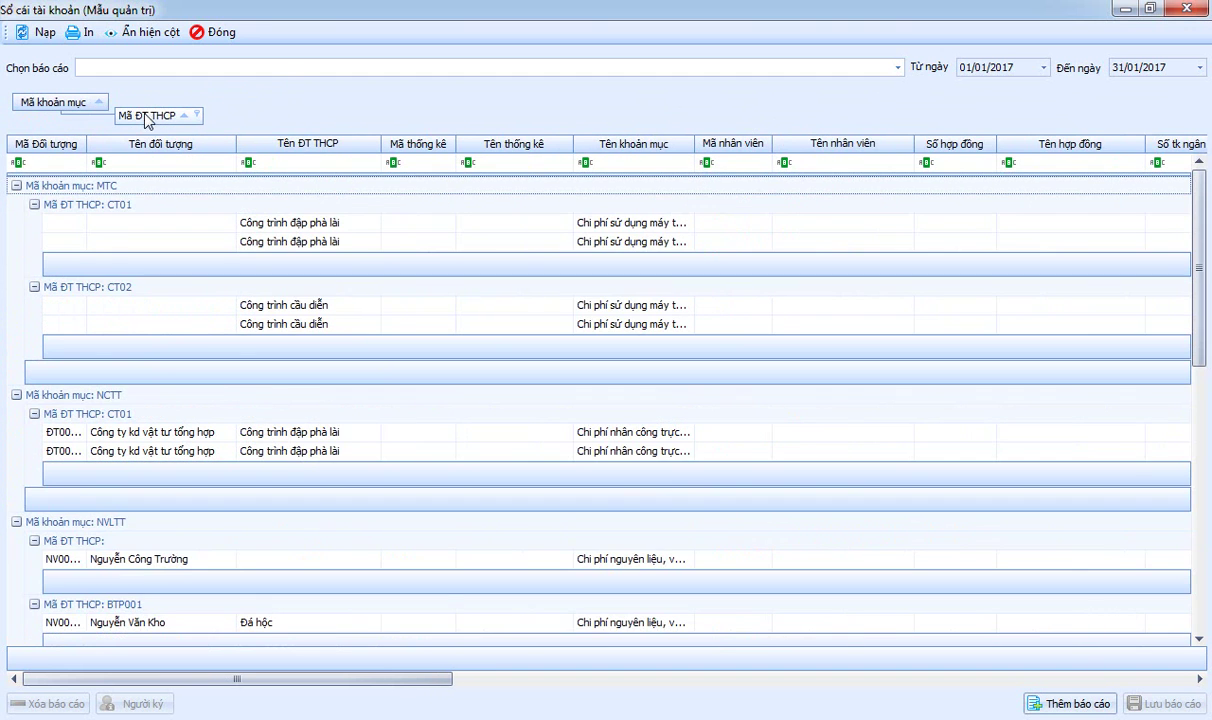
Step: Examine the grouped ledger entries and subtotals for each cost item and cost object, including the MTC, NCTT, NVLTT and SXC groups
left_click(110, 185)
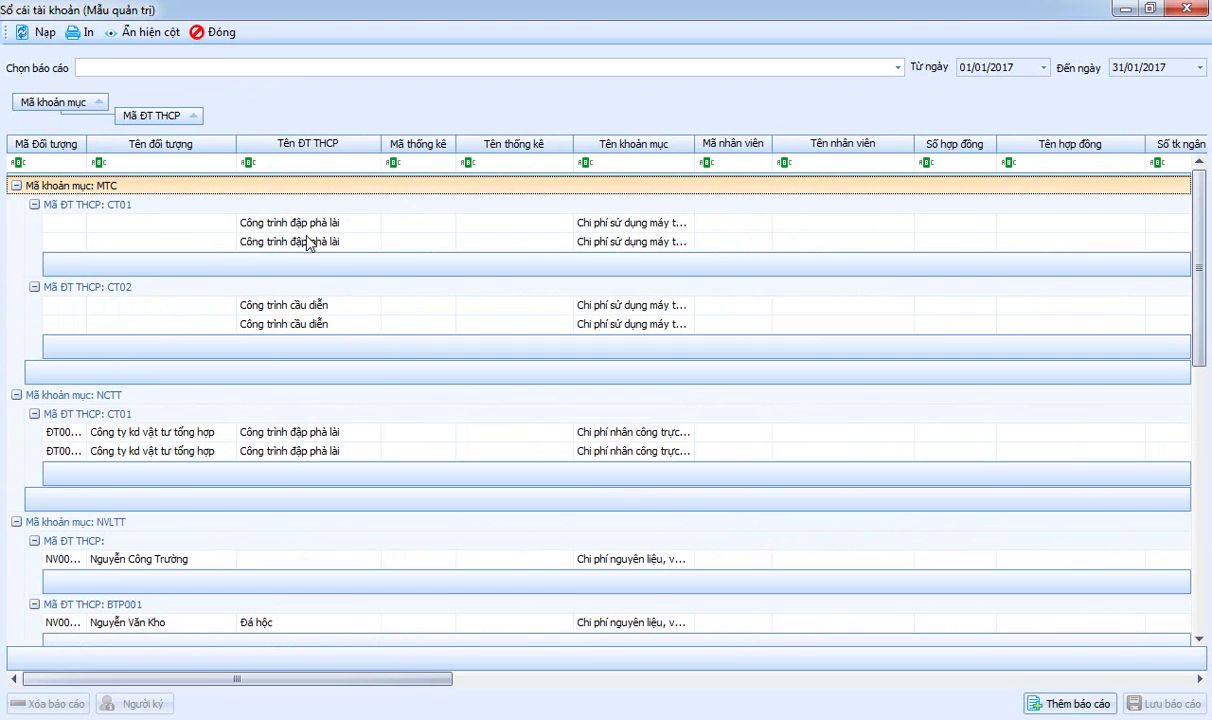
left_click(180, 430)
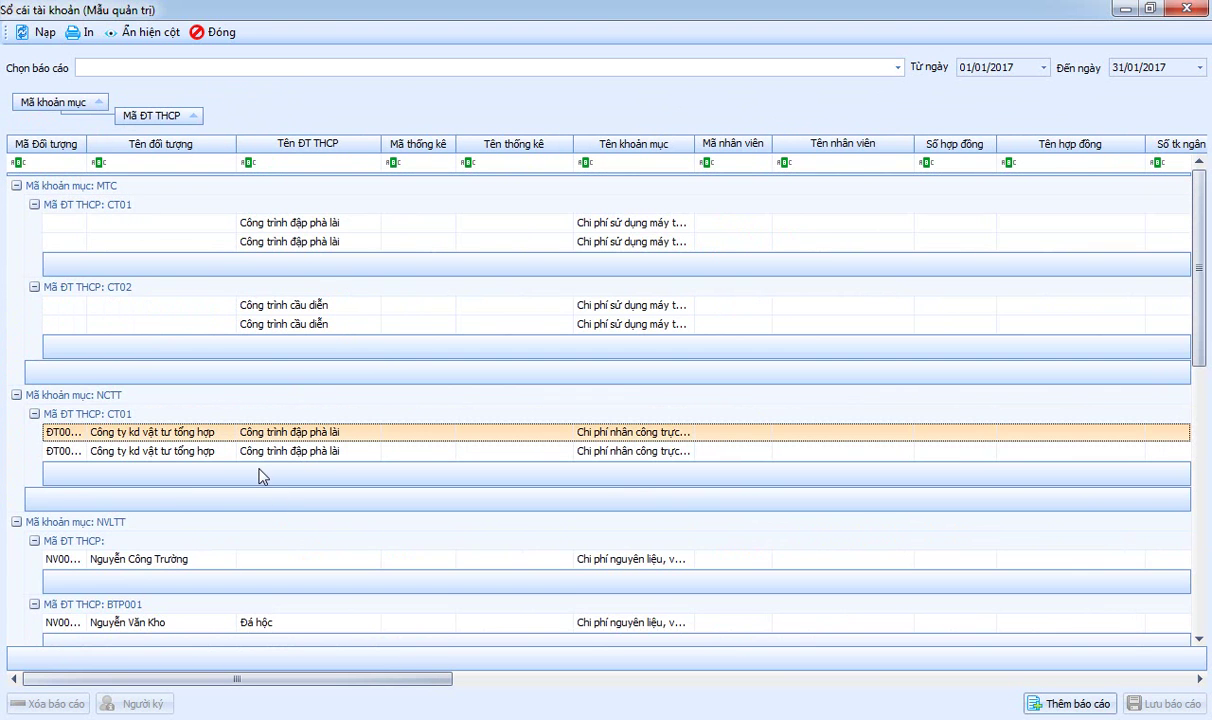
left_click(300, 303)
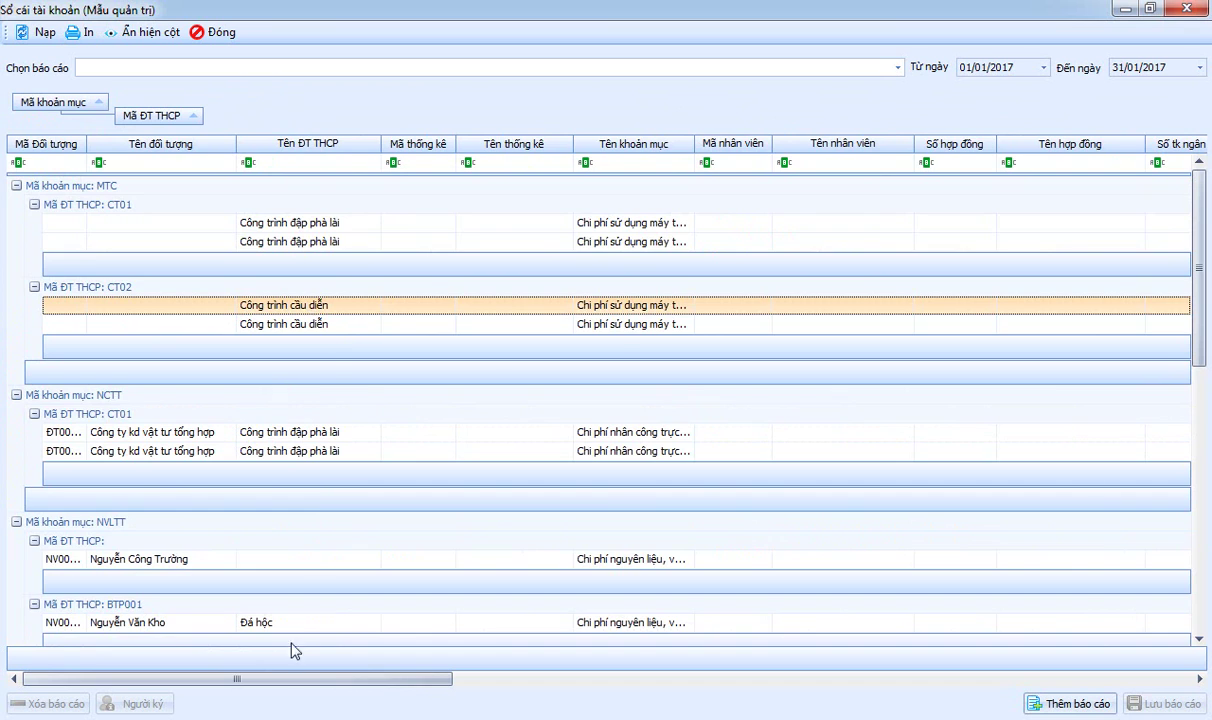
left_click_drag(284, 679, 962, 711)
left_click(636, 244)
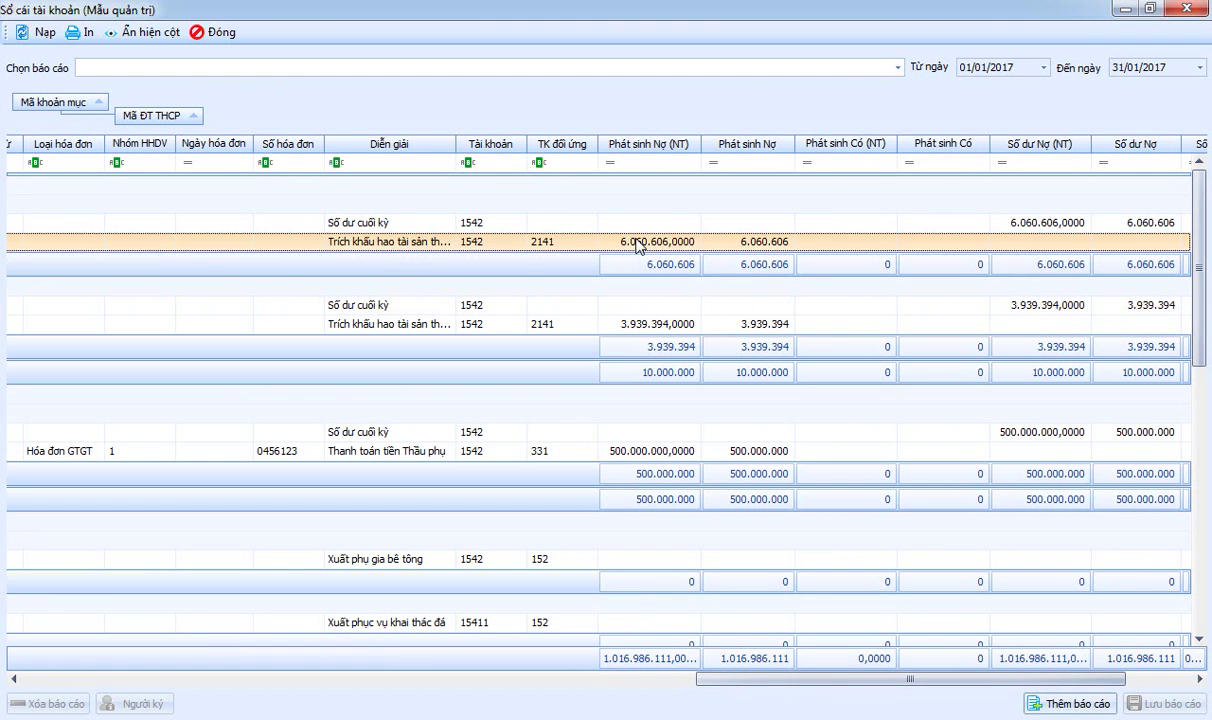
left_click(643, 330)
left_click_drag(906, 682, 165, 657)
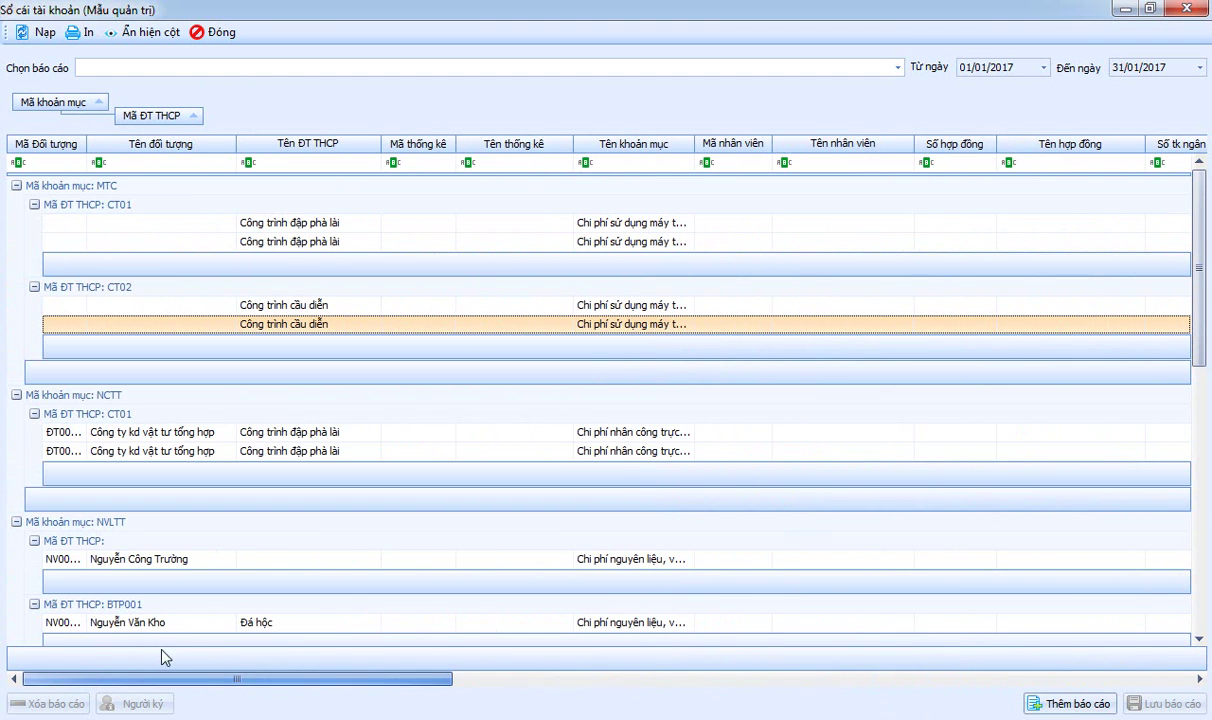
left_click(119, 454)
scroll(178, 478, "down", 5)
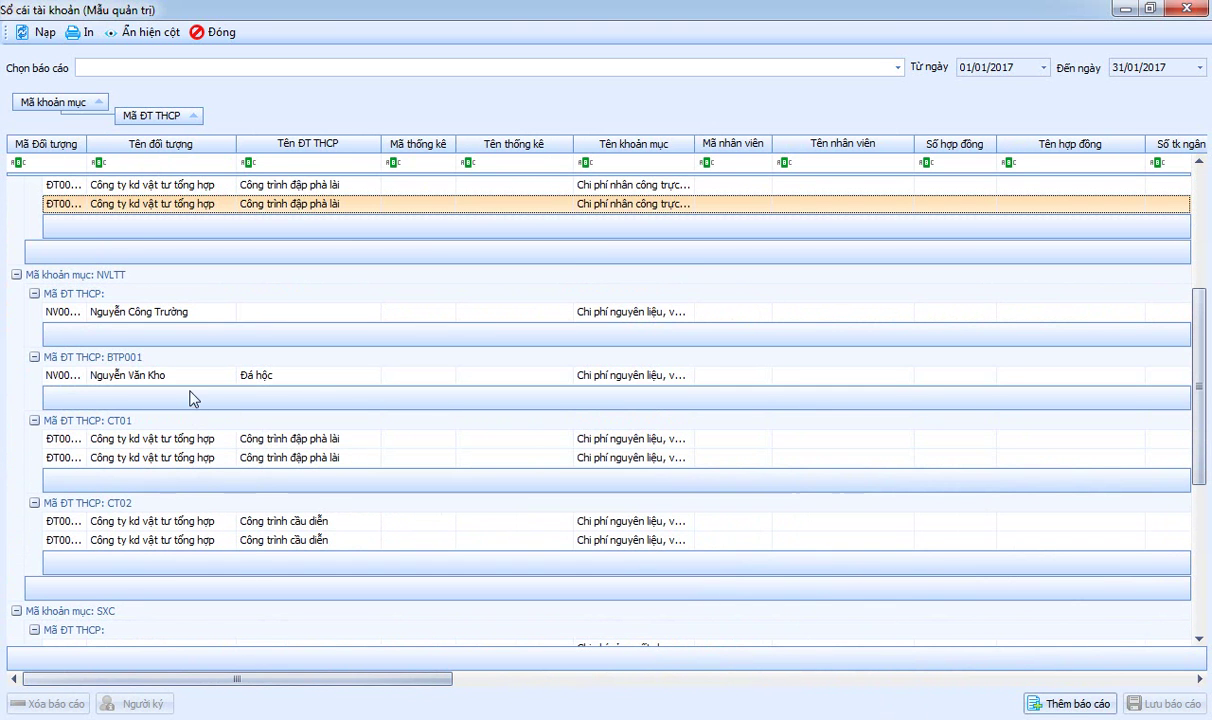
scroll(190, 398, "up", 5)
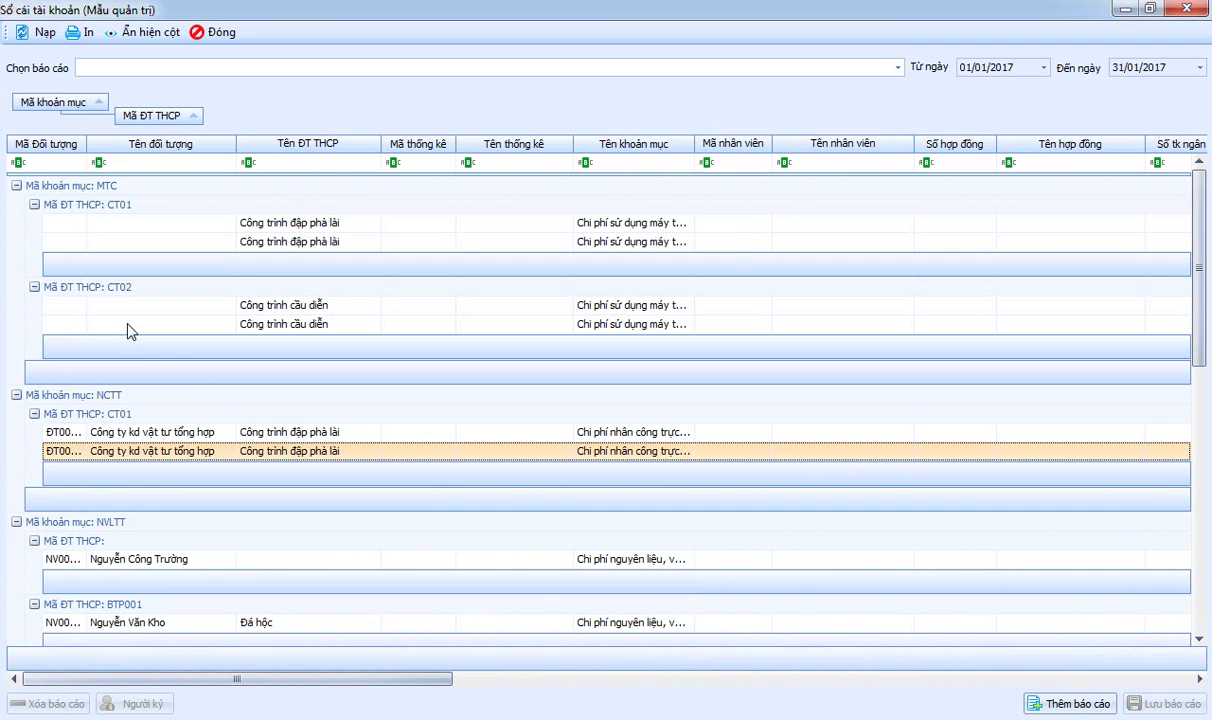
scroll(137, 343, "down", 3)
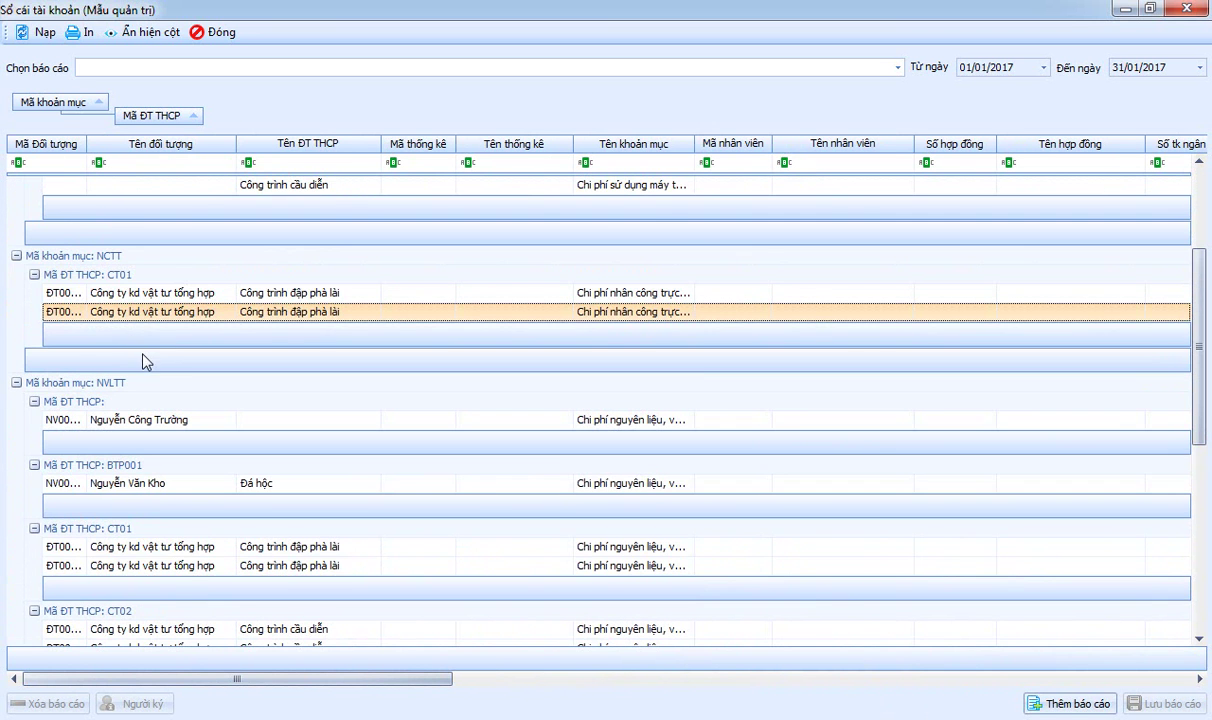
scroll(137, 345, "down", 7)
scroll(150, 300, "up", 6)
Step: Remove the Mã ĐT THCP grouping, check the SXC entries without a cost object, and remove the Mã khoản mục grouping
left_click_drag(150, 115, 232, 141)
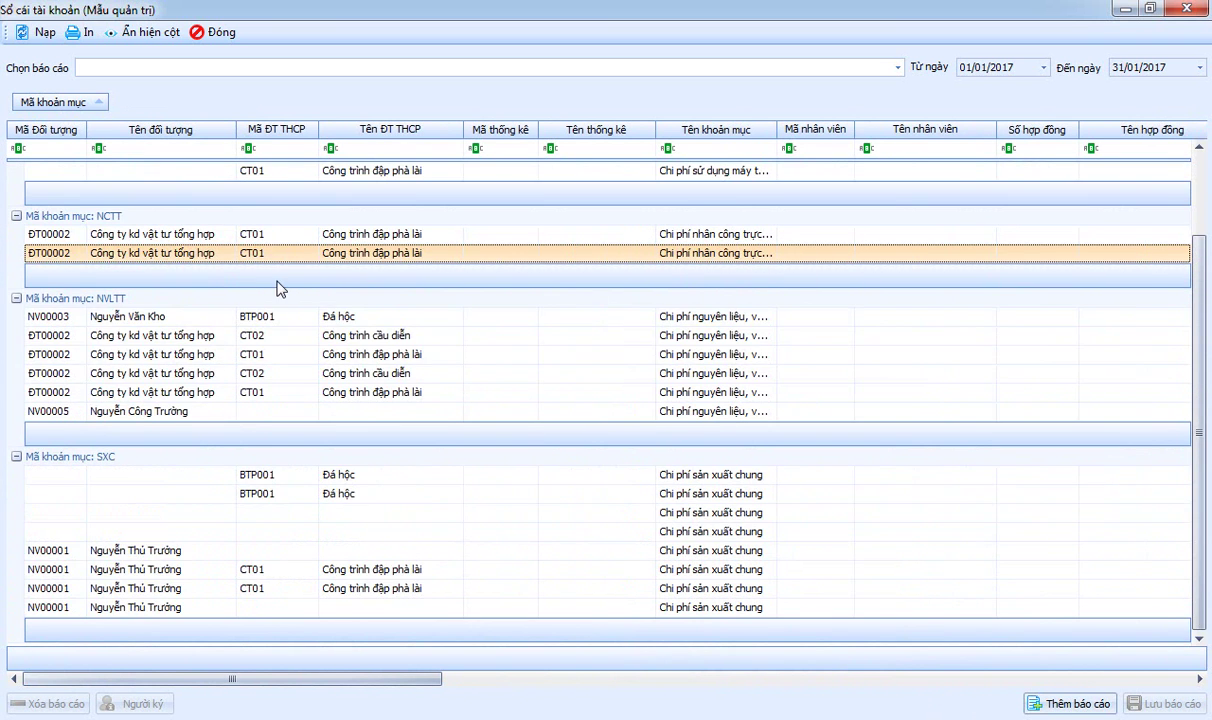
scroll(218, 283, "up", 2)
scroll(218, 285, "down", 2)
left_click(166, 551)
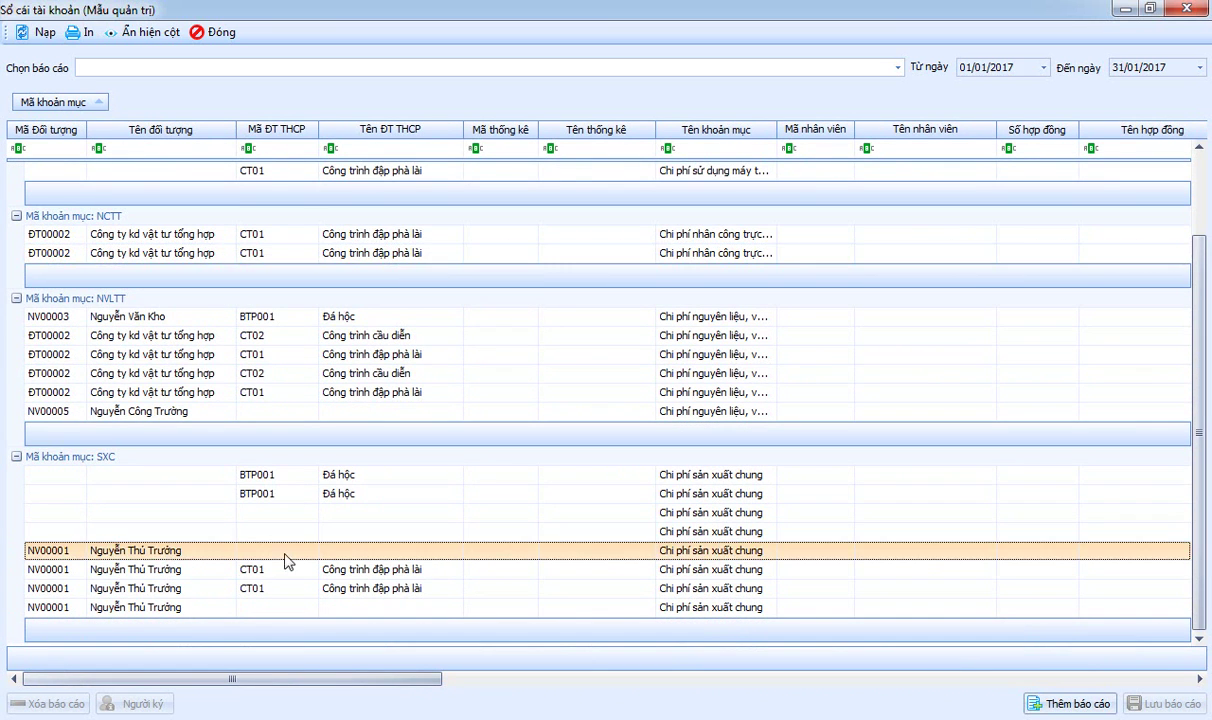
mouse_move(300, 679)
left_mouse_down()
mouse_move(922, 672)
mouse_move(290, 666)
left_mouse_up()
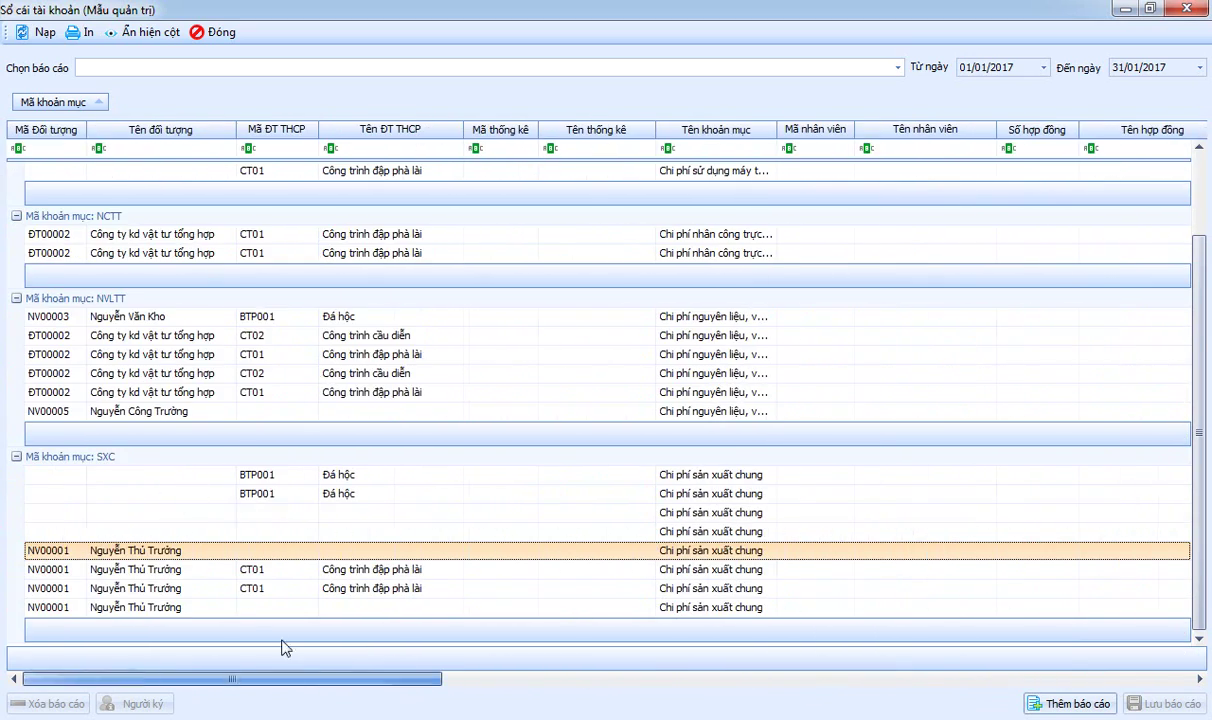
left_click_drag(57, 102, 656, 130)
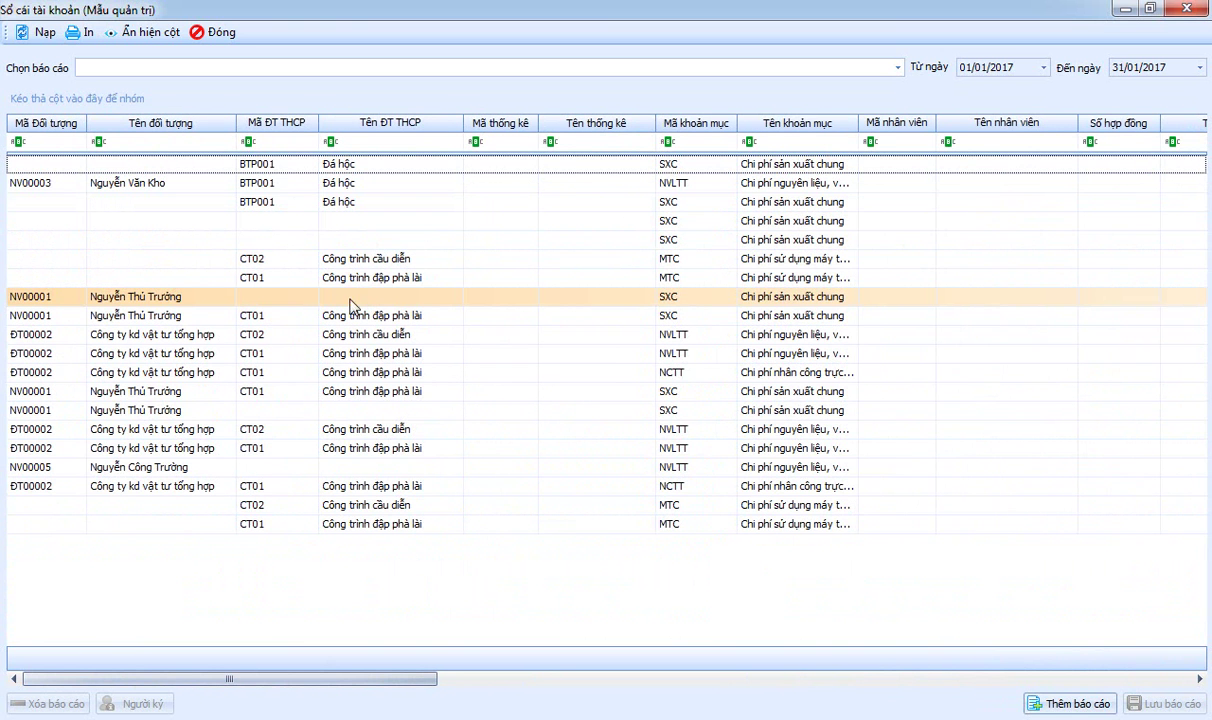
left_click(257, 302)
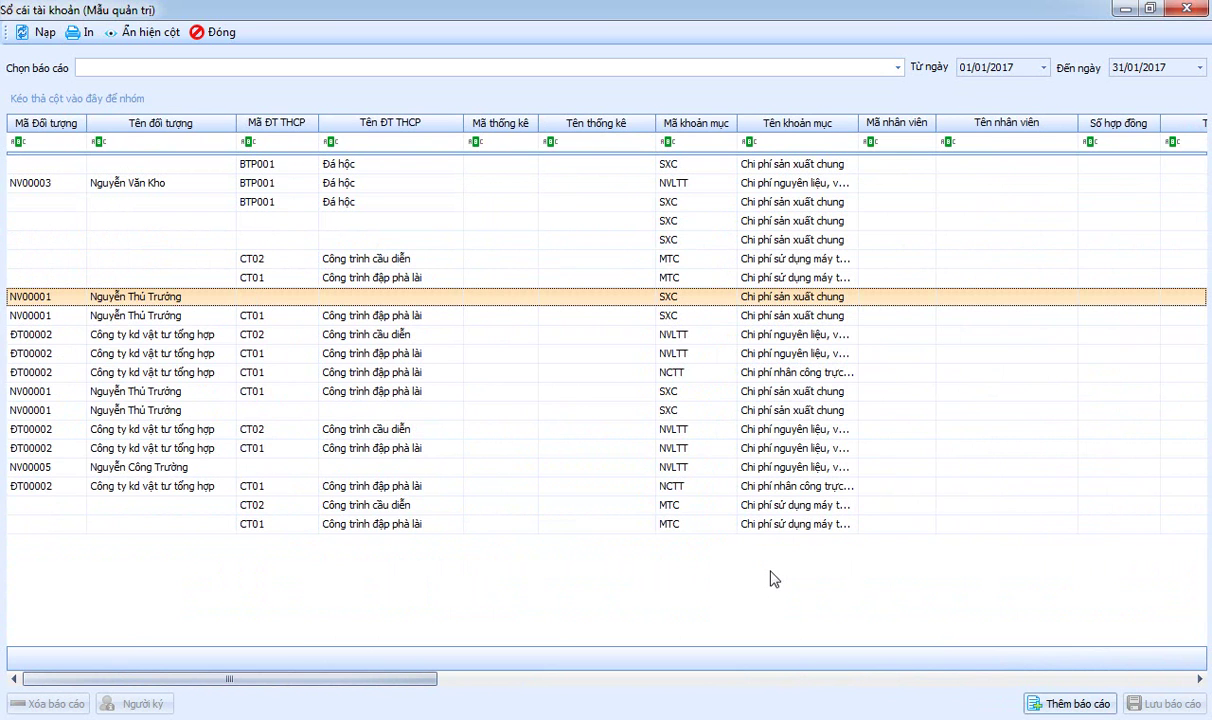
left_click_drag(403, 682, 160, 666)
left_click_drag(386, 680, 974, 706)
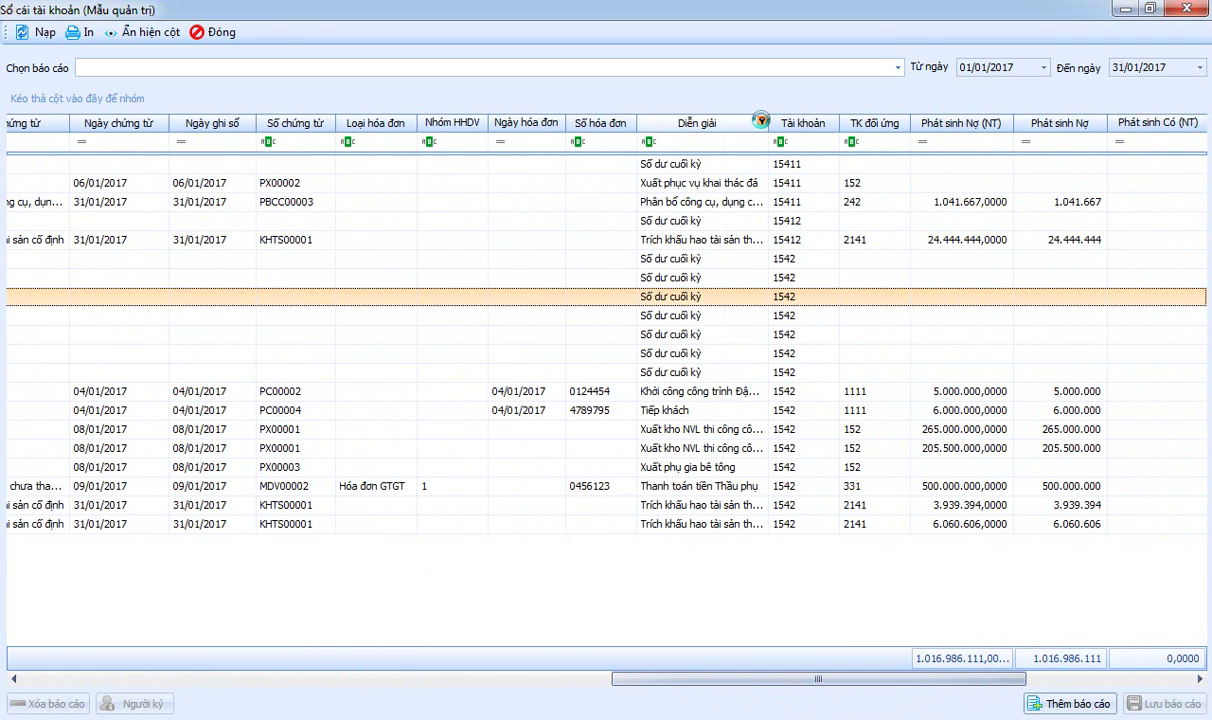
left_click(762, 121)
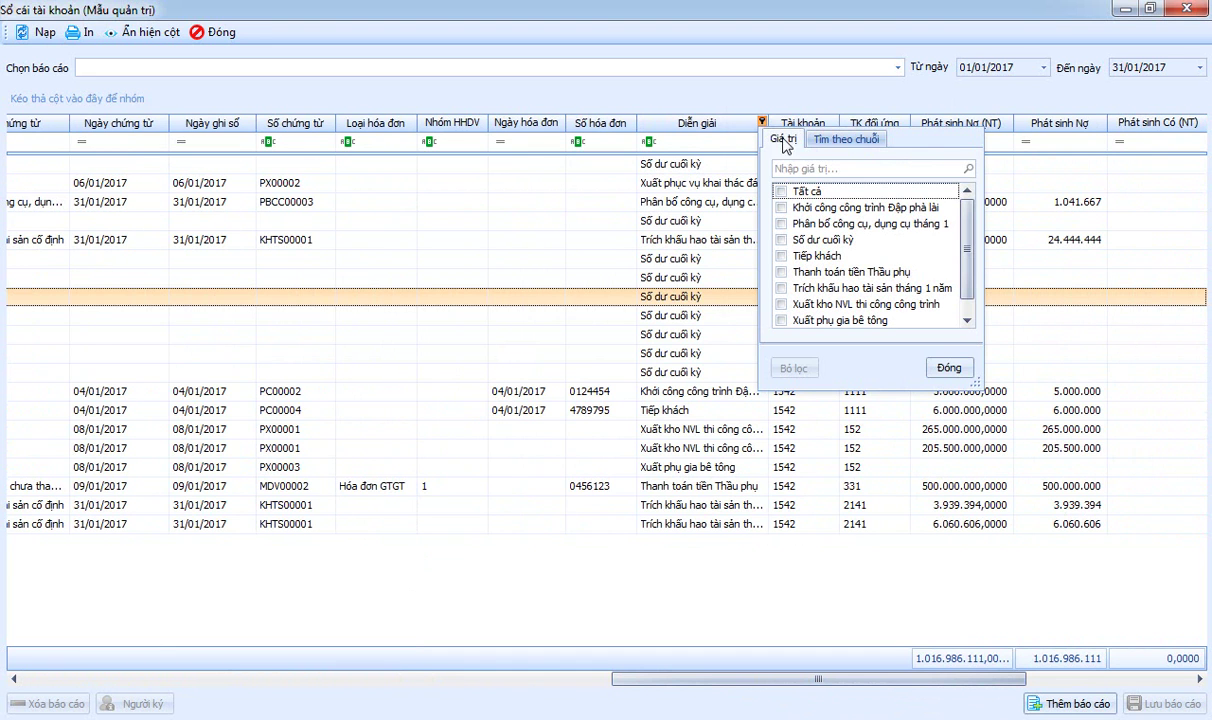
left_click(826, 143)
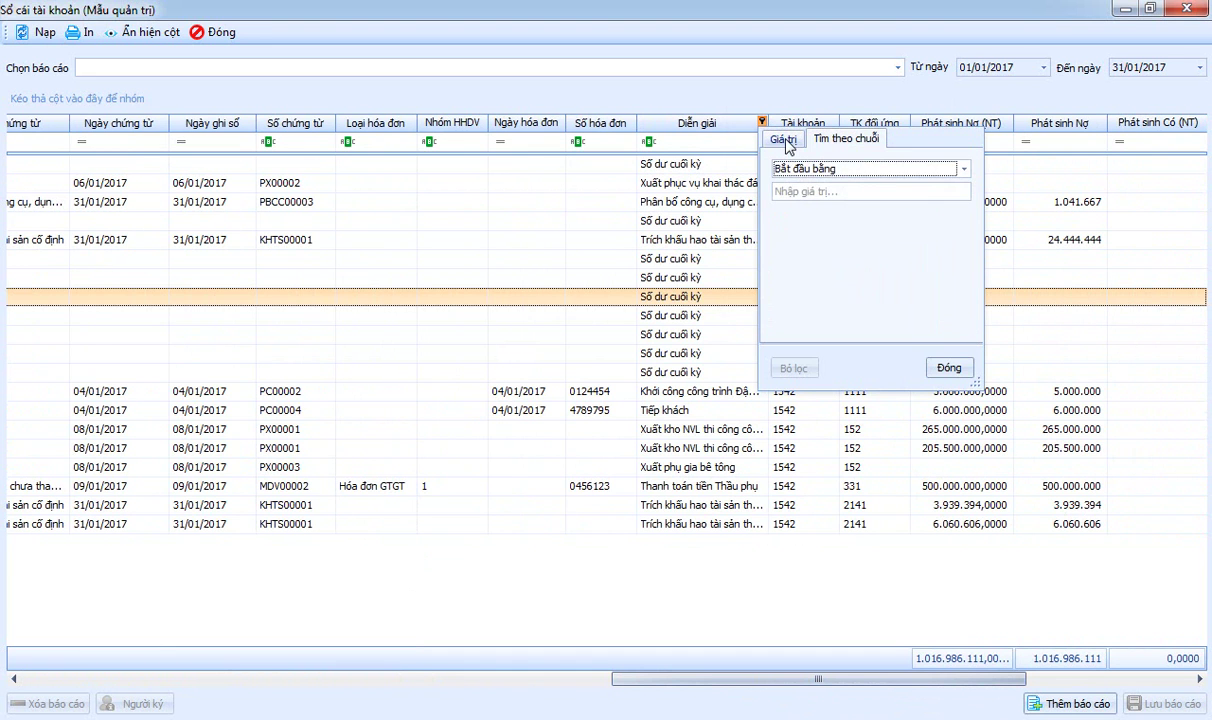
left_click(784, 139)
left_click(788, 168)
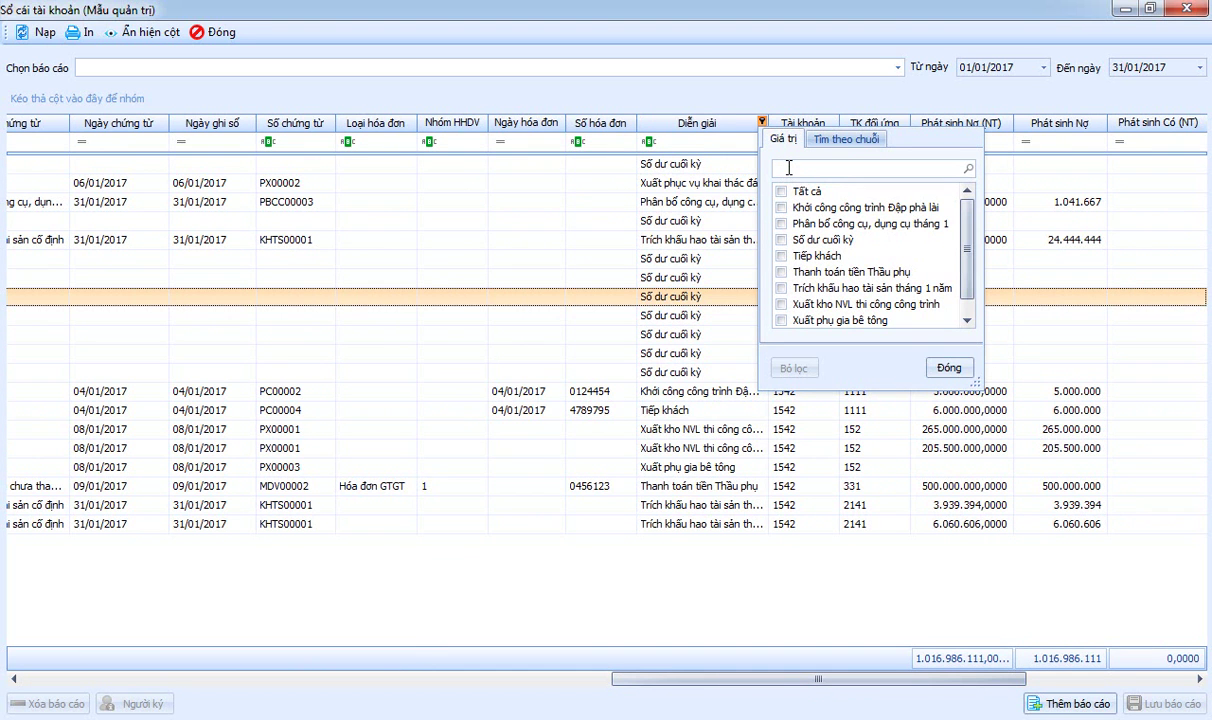
left_click(948, 368)
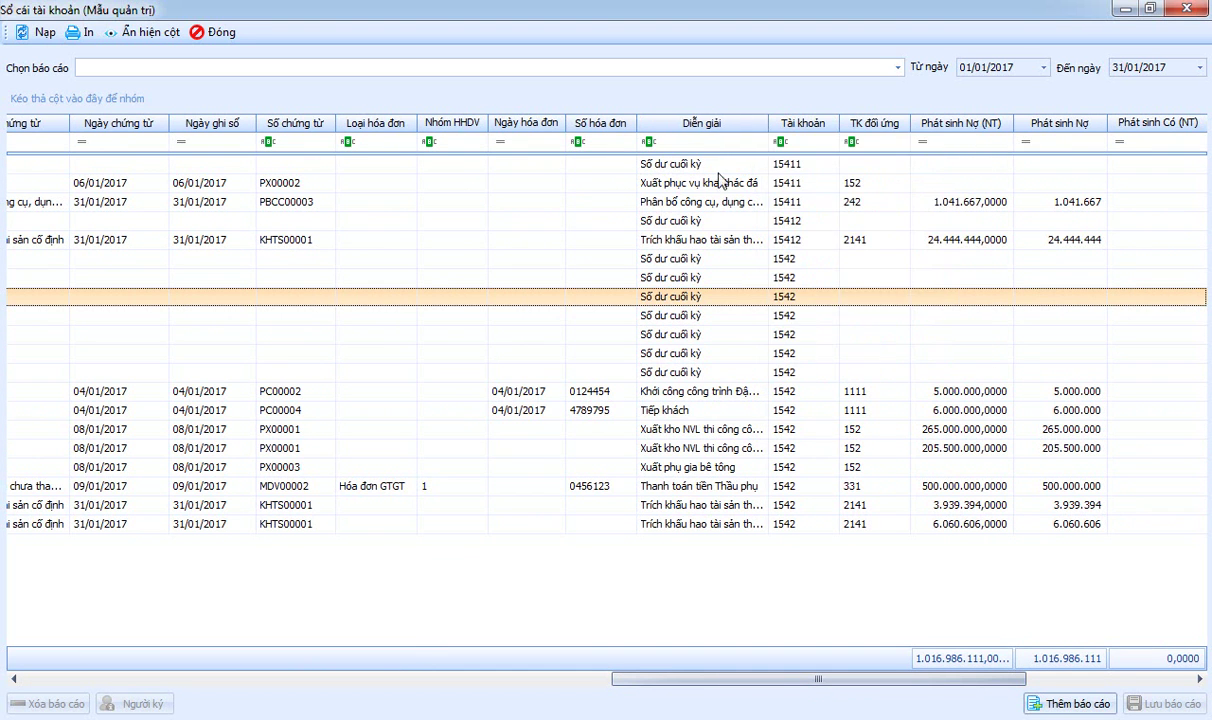
Step: Try to filter the Diễn giải column for values not equal to "Số dư", and clear the filter text
left_click(677, 142)
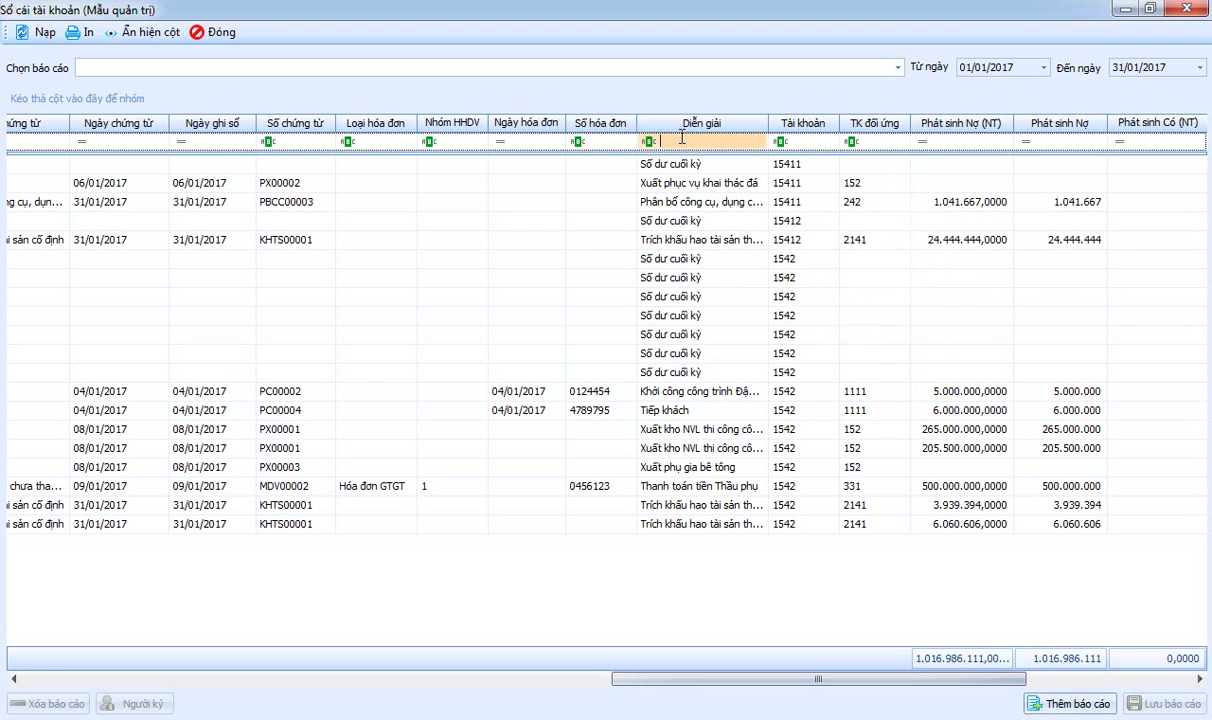
left_click(647, 142)
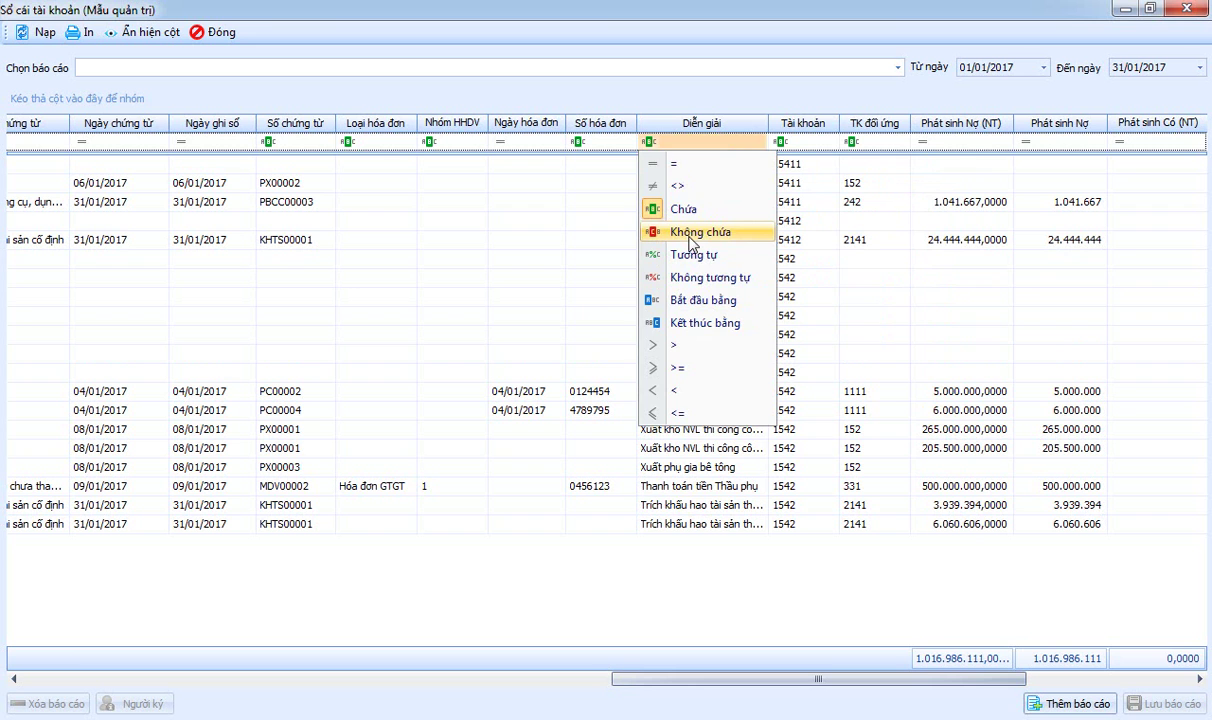
left_click(695, 185)
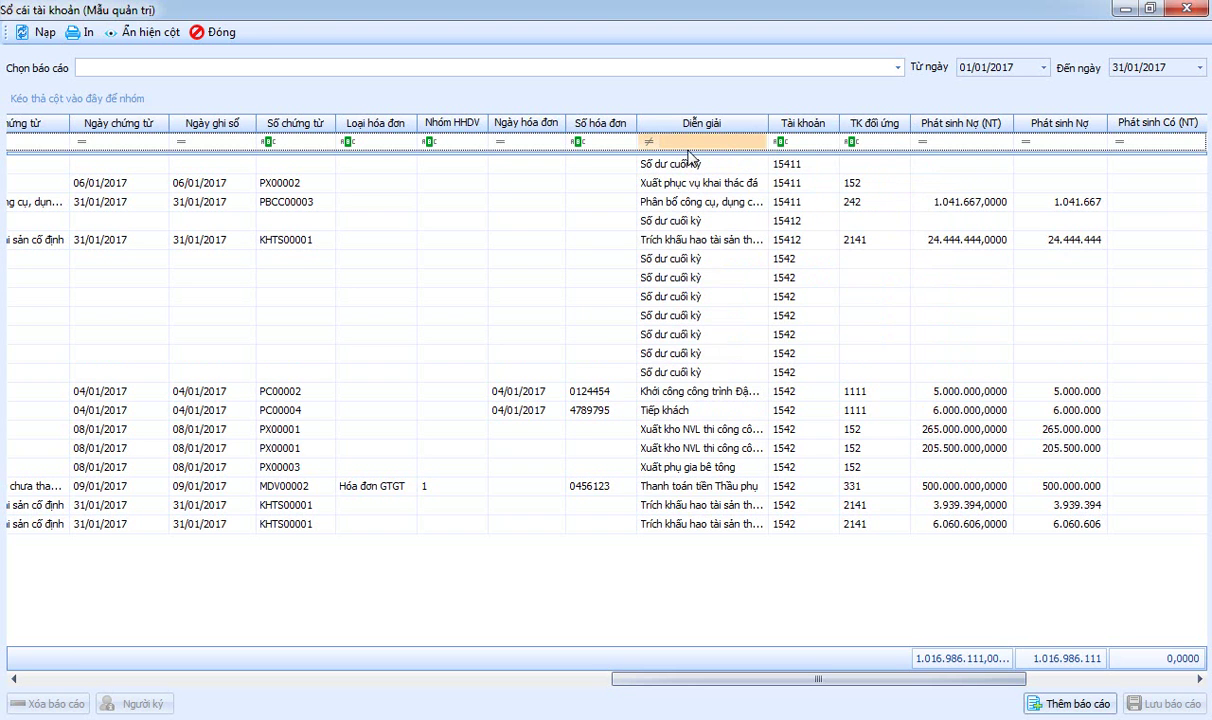
type("Số dư")
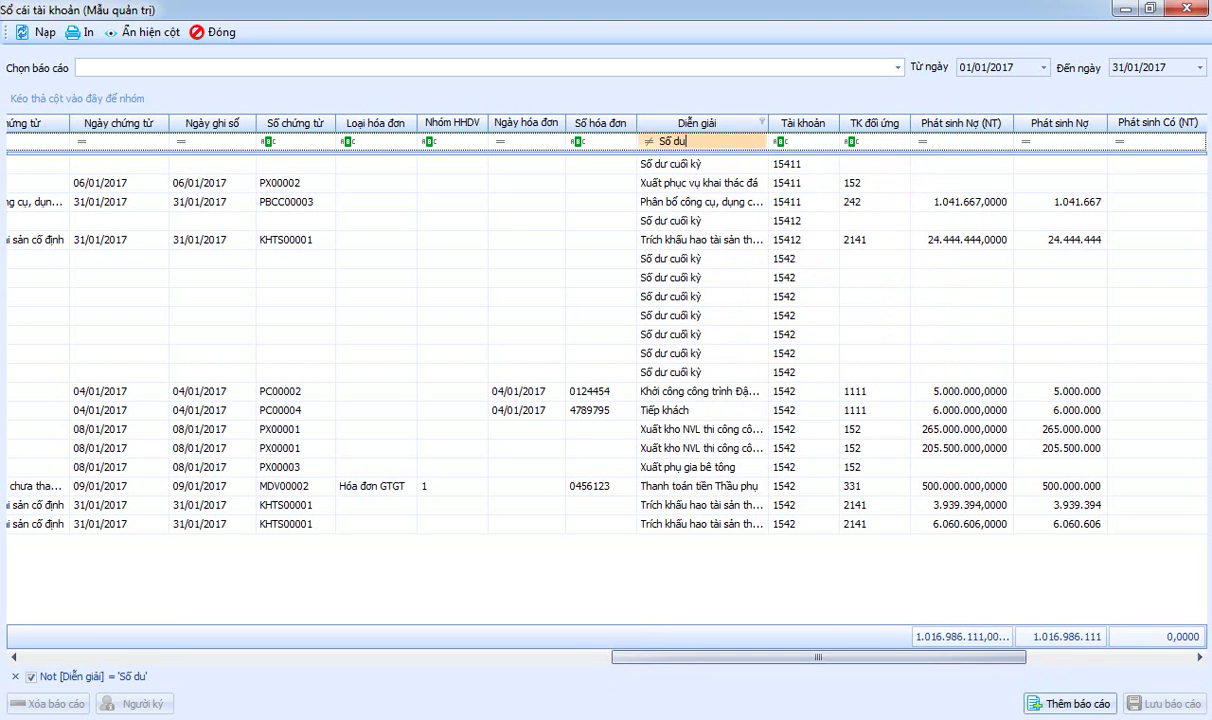
key("Tab")
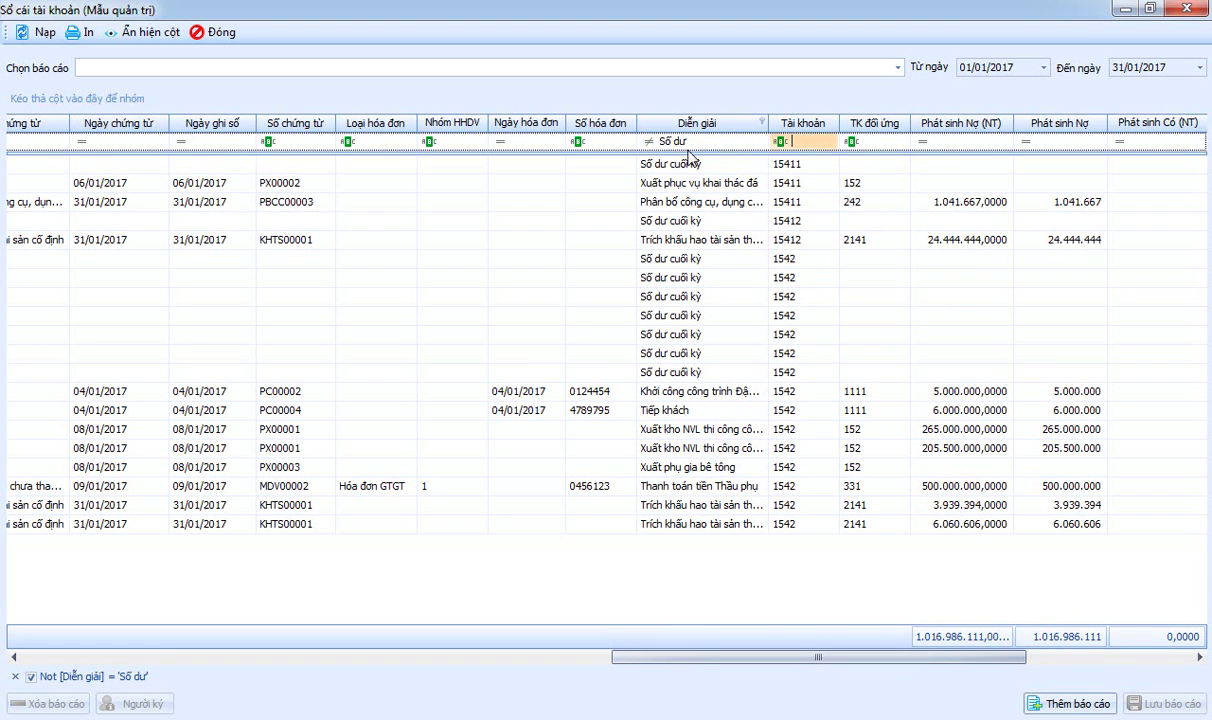
left_click(710, 141)
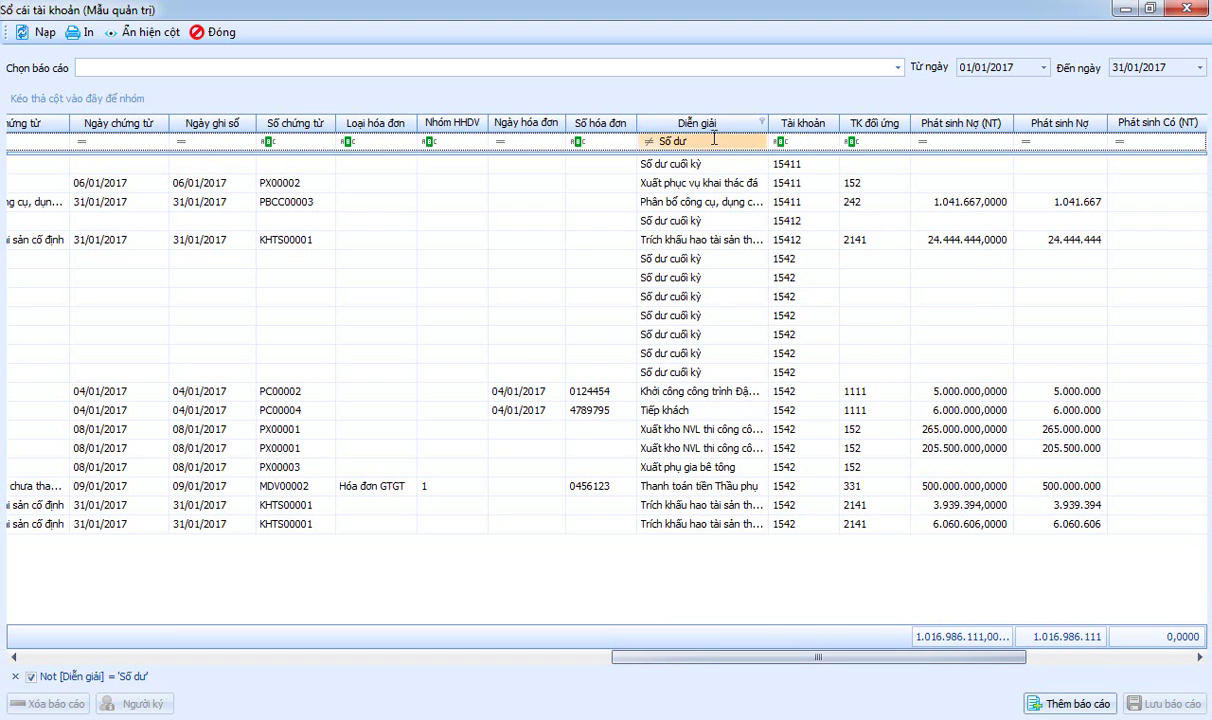
key("BackSpace")
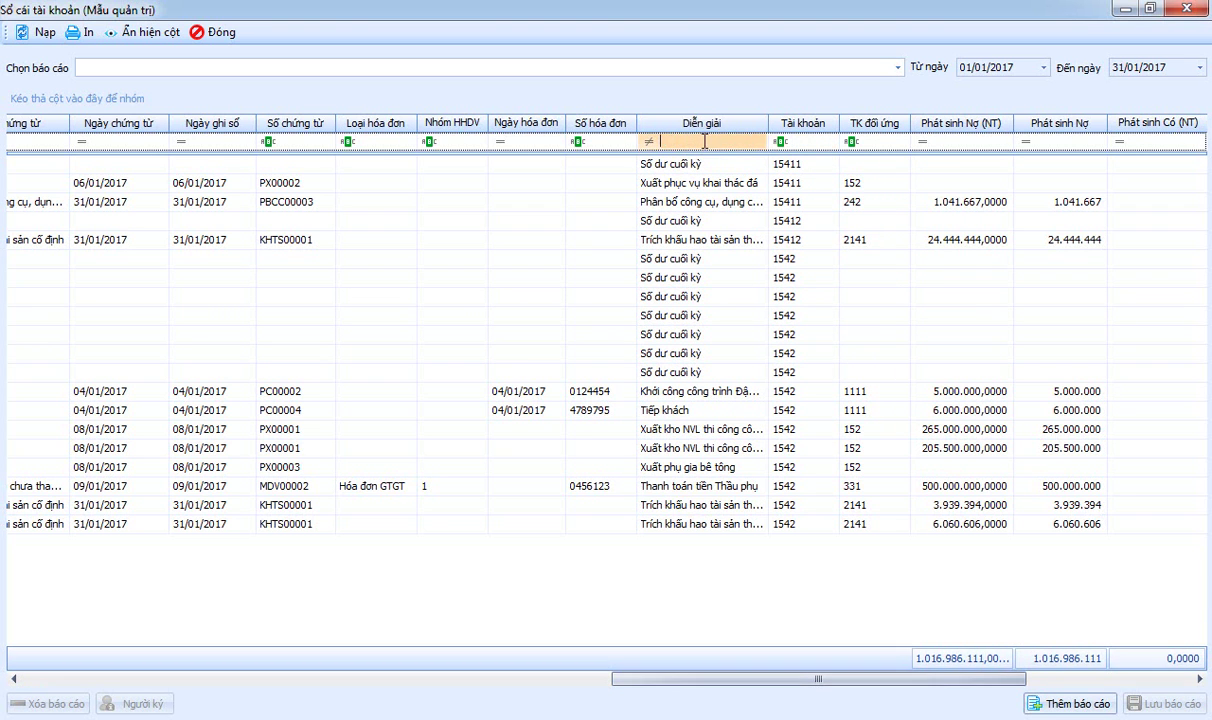
Step: Filter the Diễn giải column with the Không chứa condition and the text "Số dư"
left_click(647, 148)
left_click(690, 193)
type("Số dư")
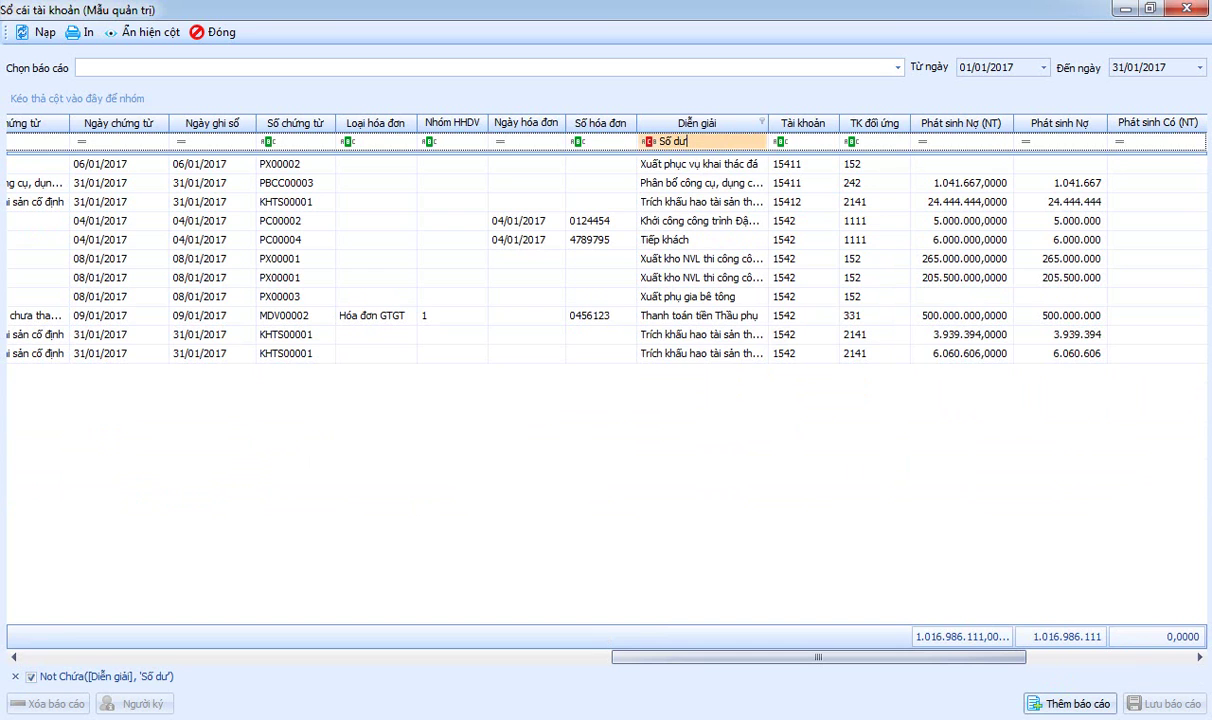
left_click(695, 470)
Step: Examine the cost objects CT02 and CT01 on the two MTC rows of the filtered ledger
left_click_drag(789, 663, 123, 603)
left_click(258, 338)
left_click(268, 350)
left_click(268, 340)
left_click(272, 348)
left_click(270, 338)
left_click(268, 352)
left_click(272, 336)
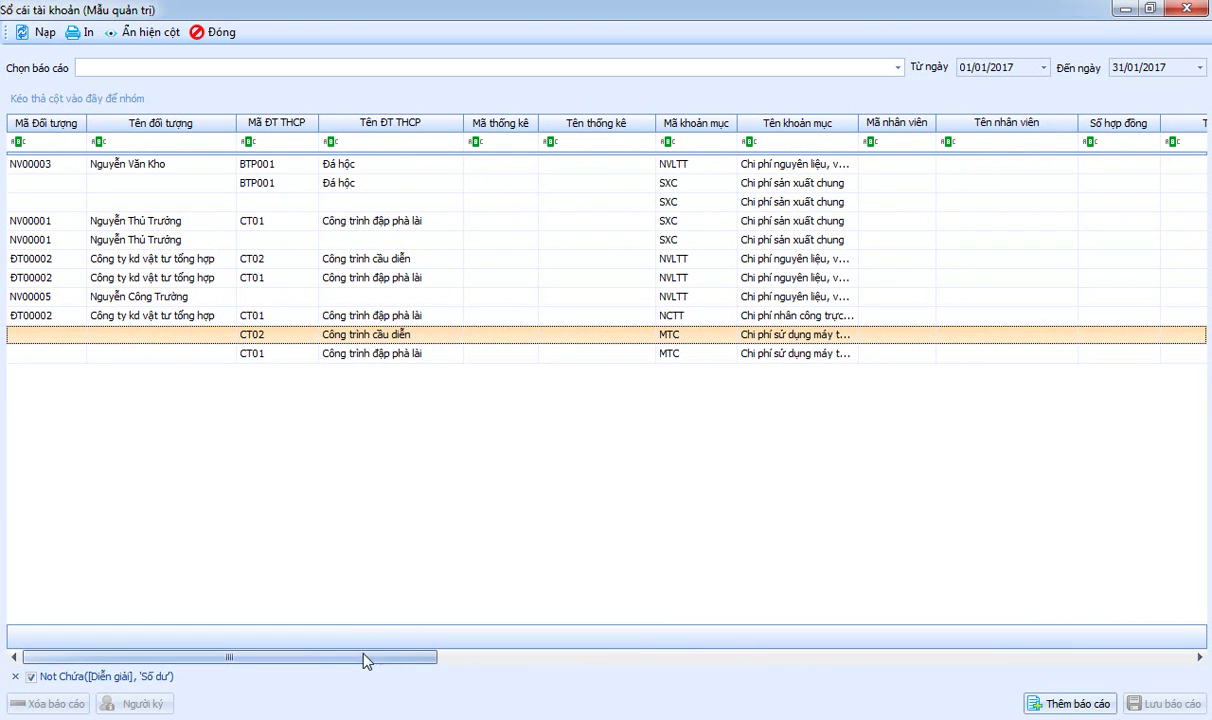
Step: Check the ledger rows with no Mã ĐT THCP against the cost-object rows, along with their descriptions and debit amounts
left_click(253, 300)
left_click(276, 241)
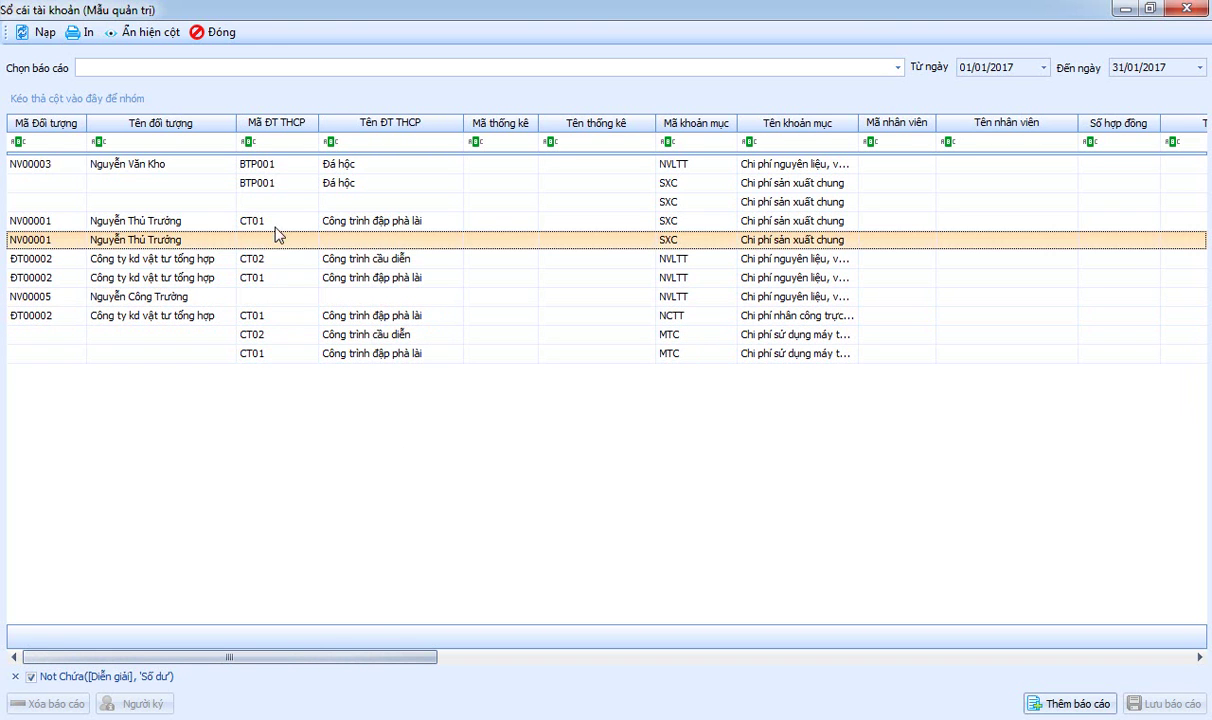
left_click(258, 180)
left_click(287, 201)
left_click_drag(282, 660, 1036, 686)
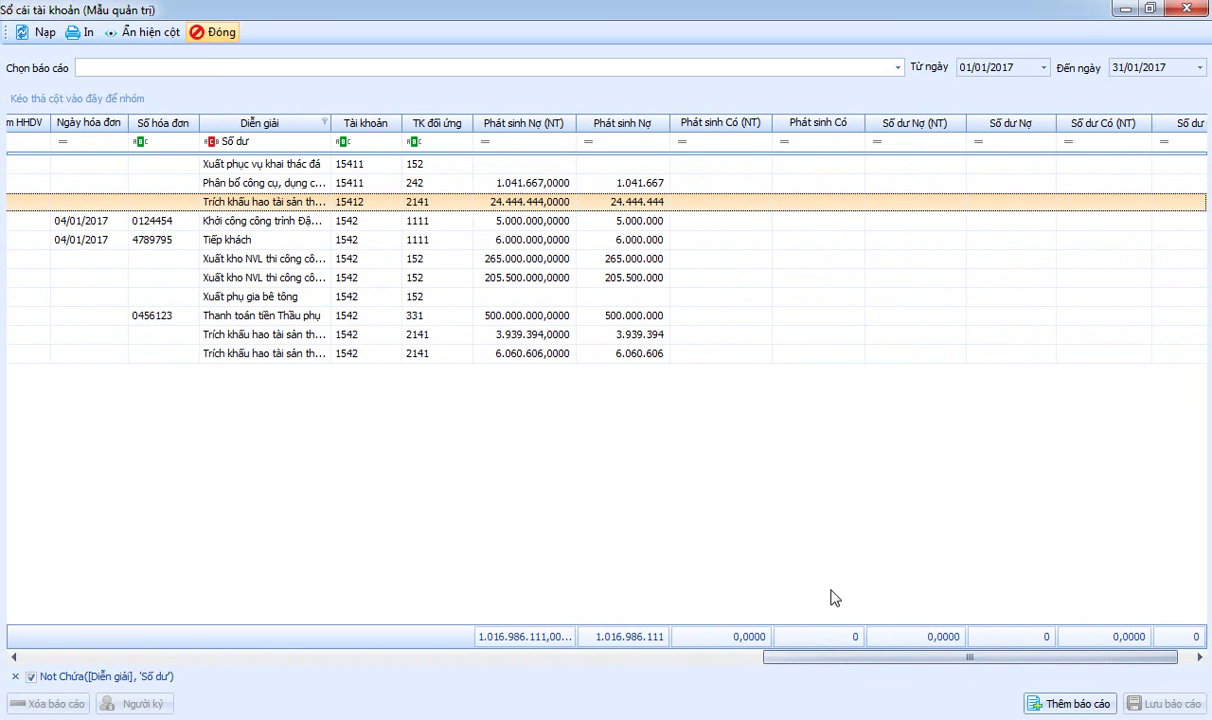
Step: Save the filtered ledger layout as a new report titled "Kiểm tra tài khoản theo đối tượng tập hợp chi phí"
left_click(1068, 703)
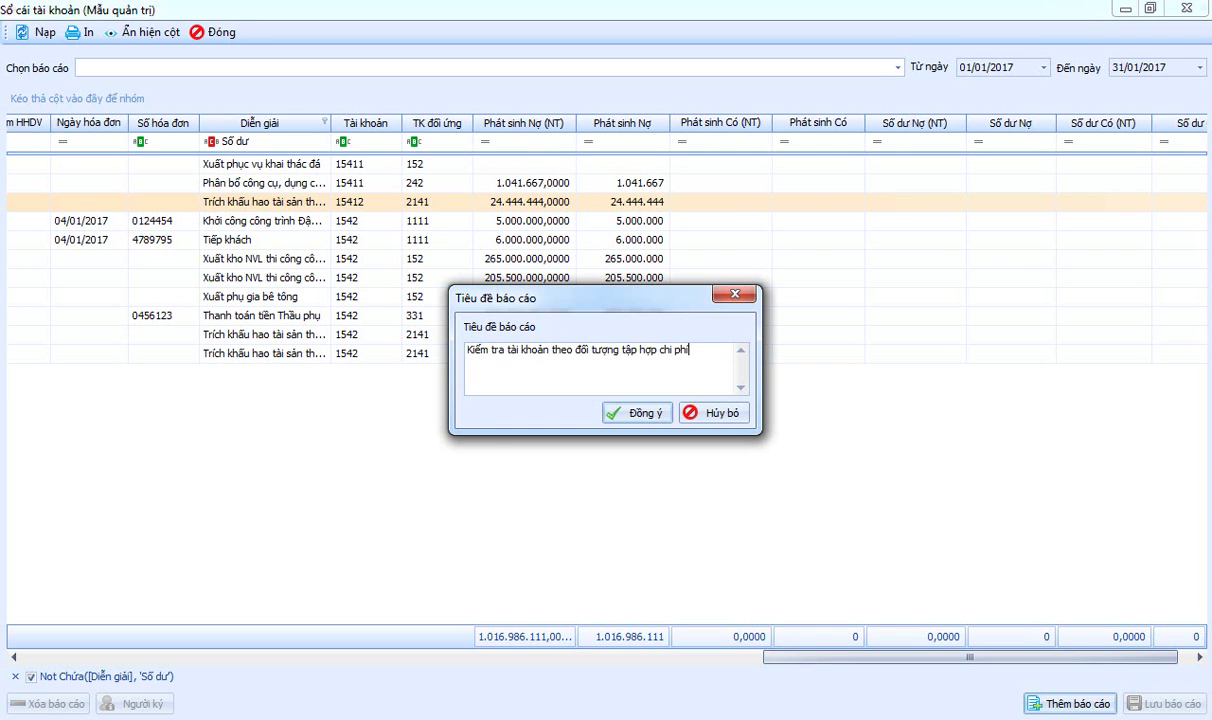
left_click(635, 412)
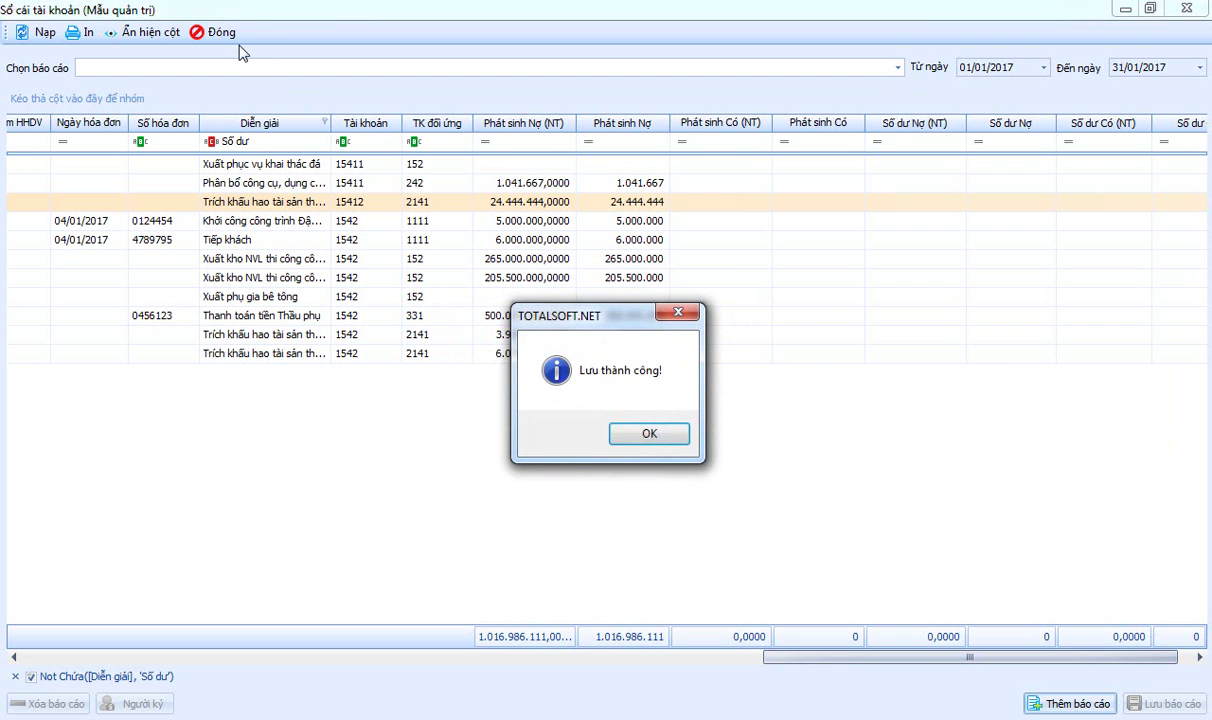
left_click(649, 436)
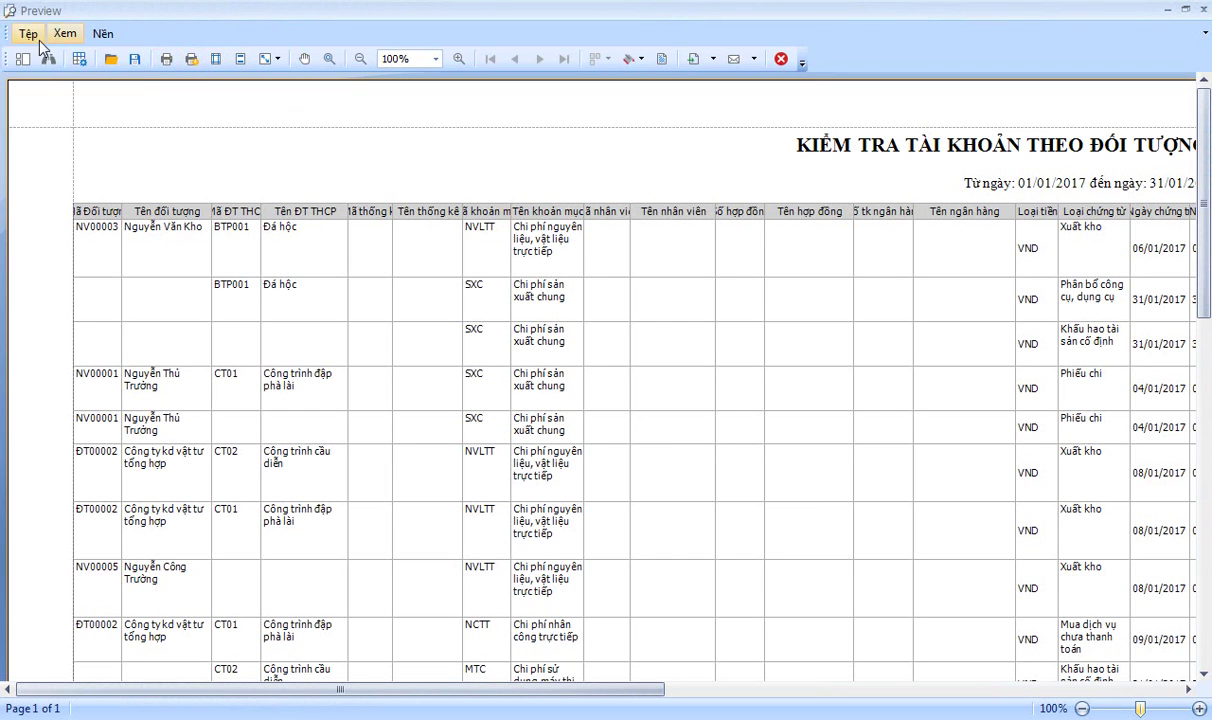
Step: Review the export formats available in the report's print preview, and close both the preview and the ledger
left_click(31, 35)
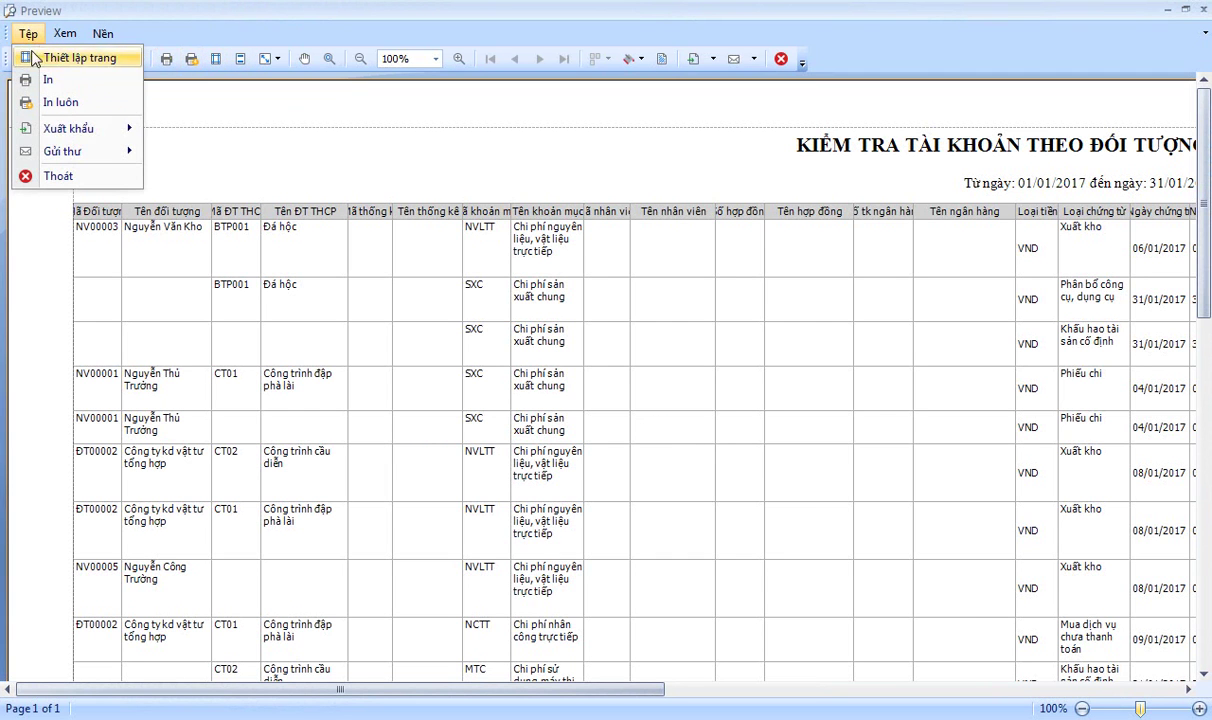
mouse_move(90, 128)
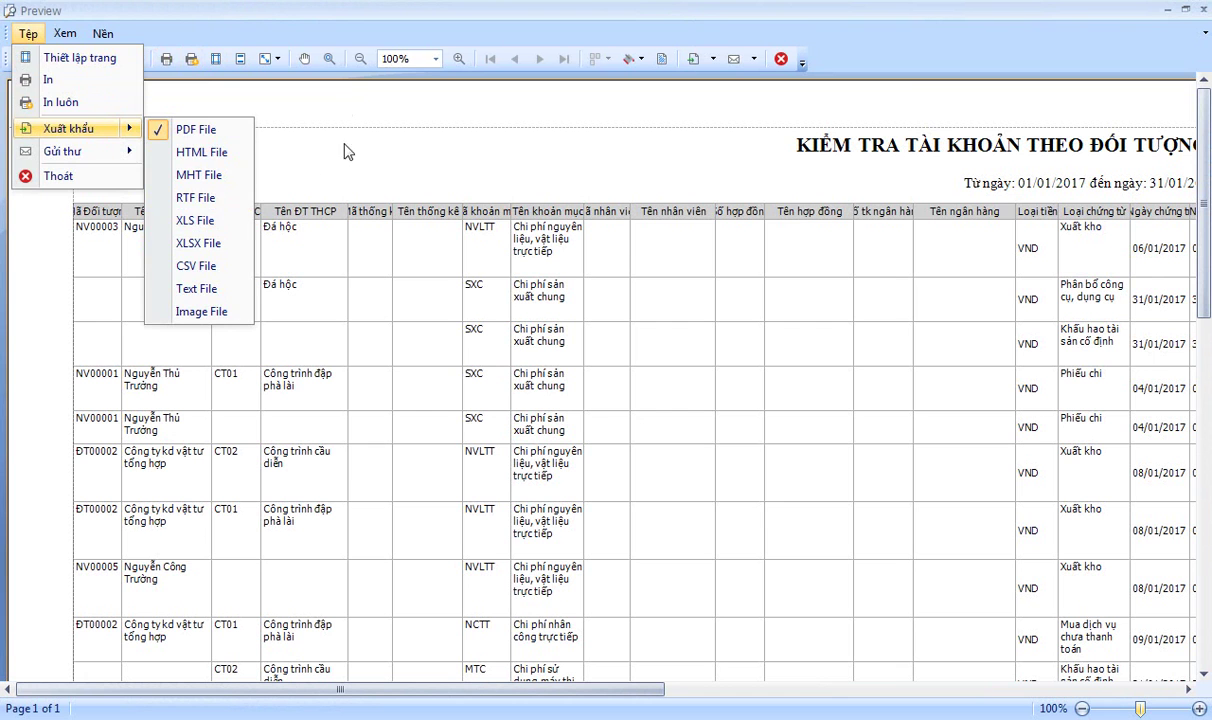
left_click(103, 33)
left_click(782, 60)
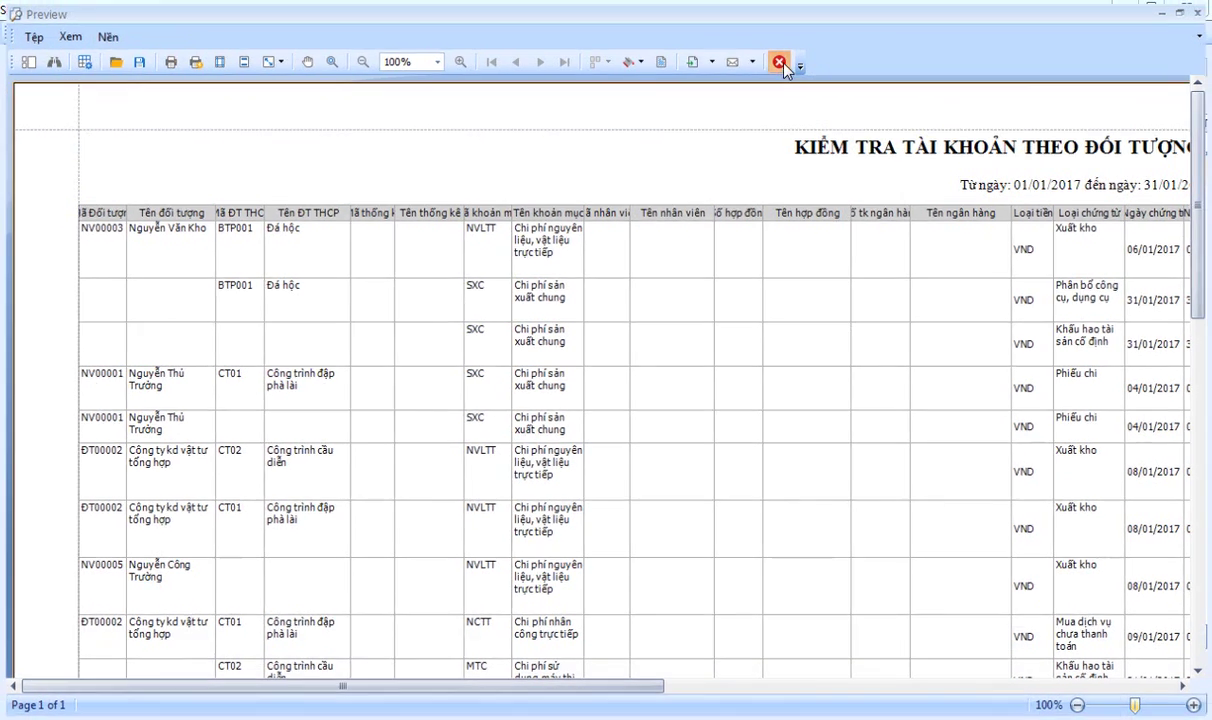
left_click(782, 60)
left_click(224, 32)
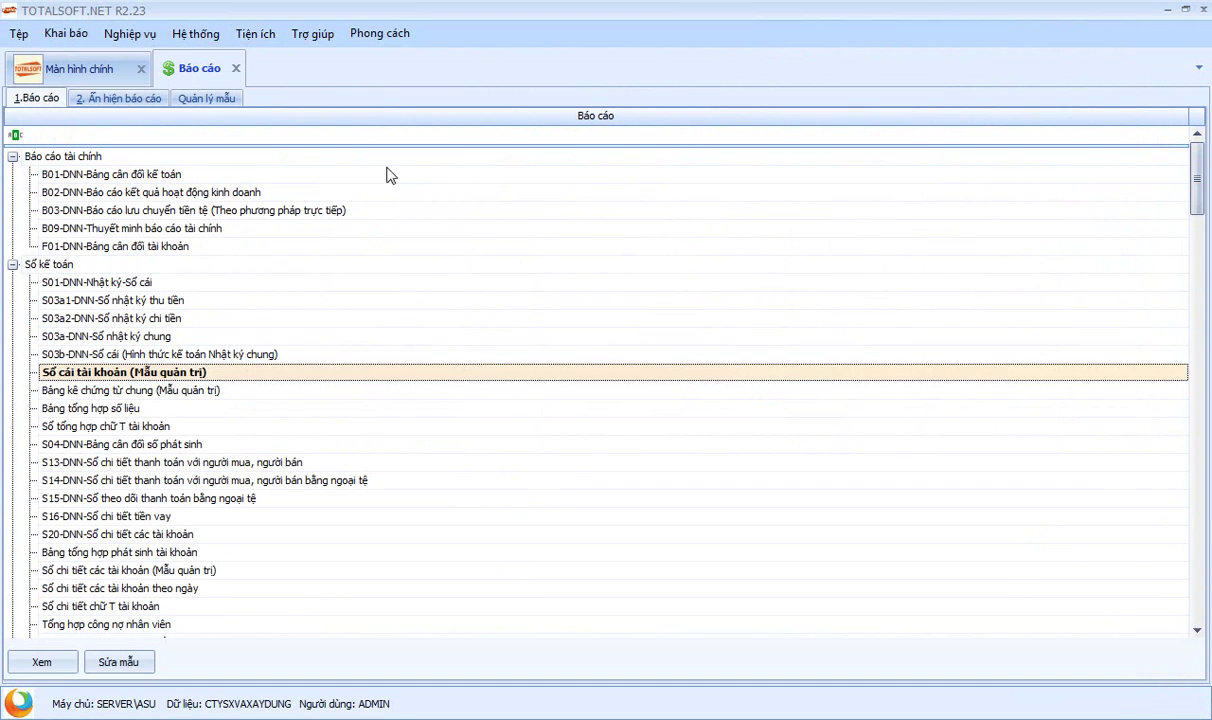
Step: Run the Sổ cái tài khoản (Mẫu quản trị) report for Tháng 1 with account 154
double_click(168, 377)
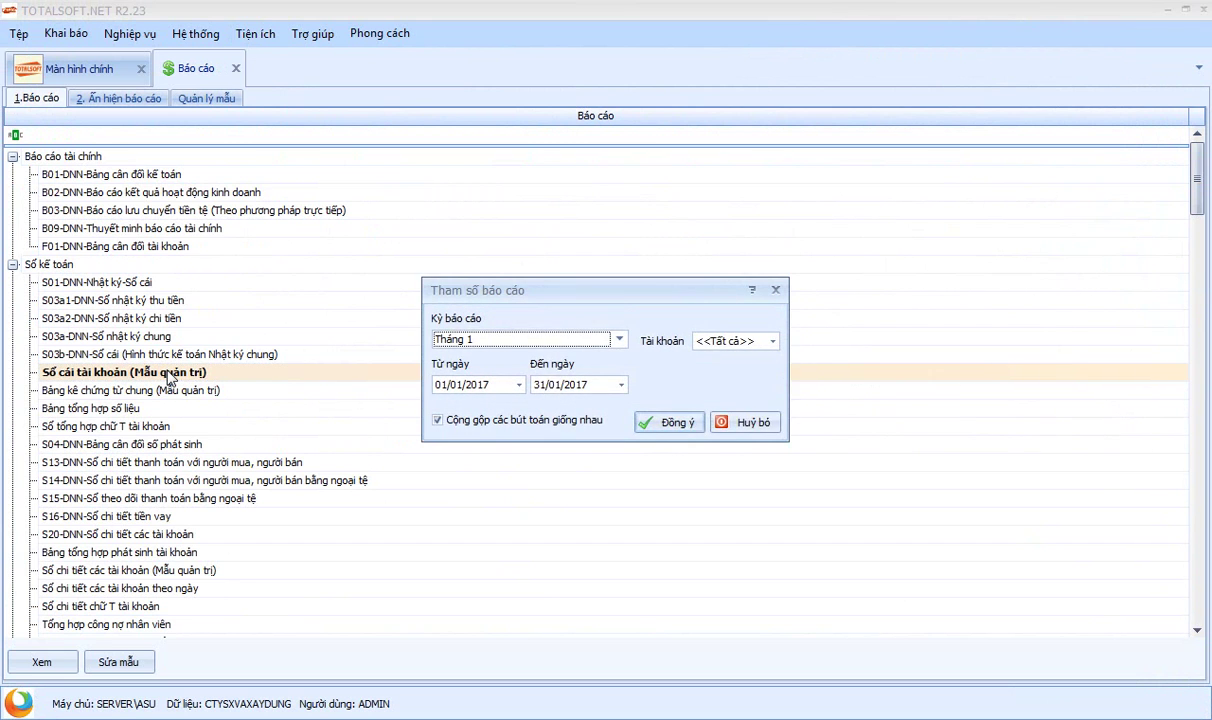
left_click(712, 342)
type("1541")
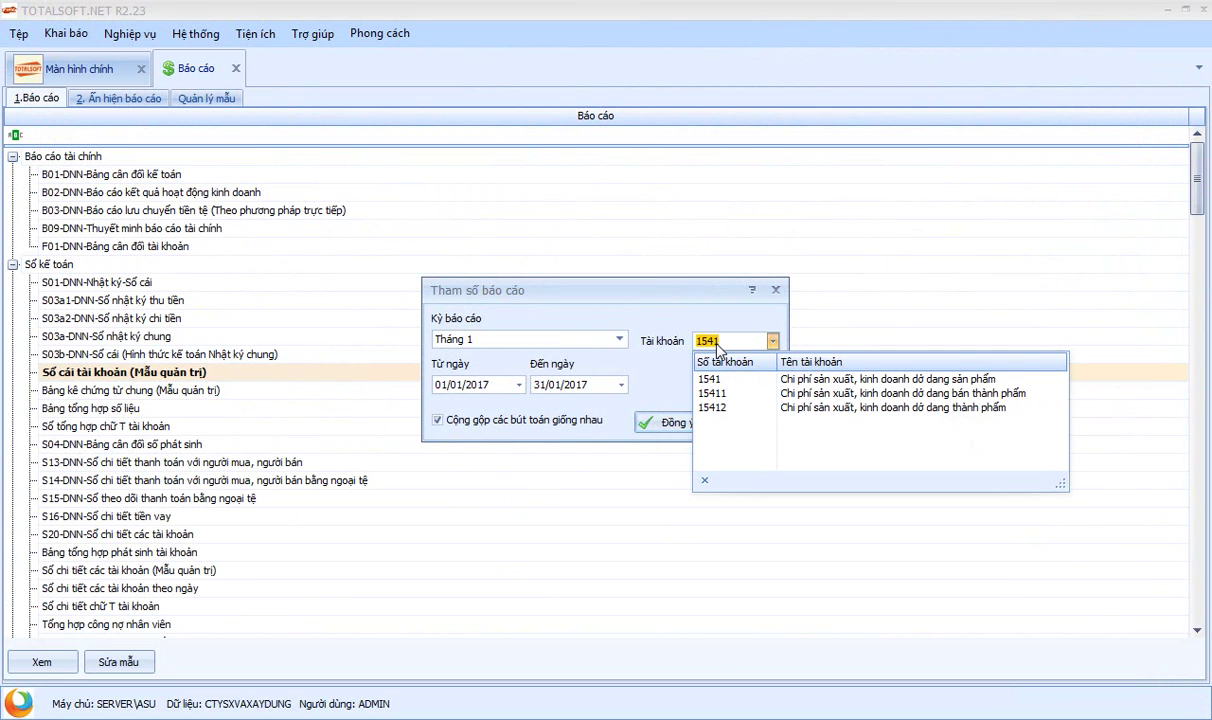
key("BackSpace")
key("Return")
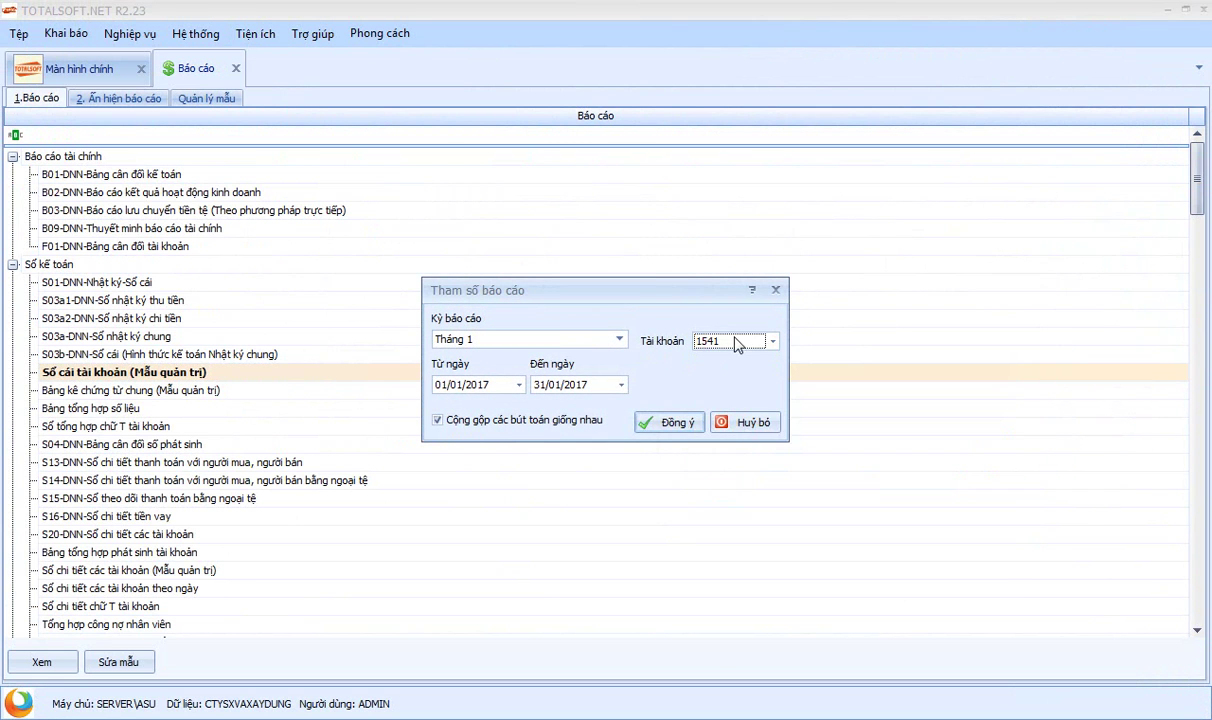
key("F4")
left_click(727, 452)
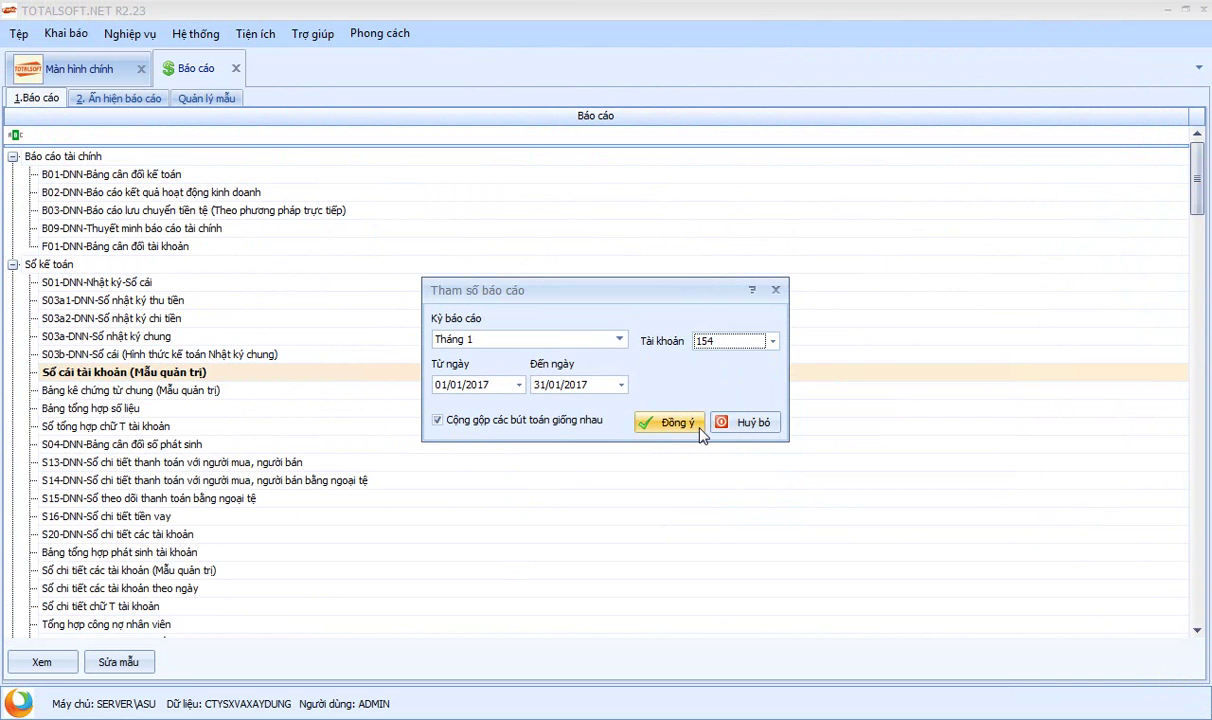
left_click(665, 423)
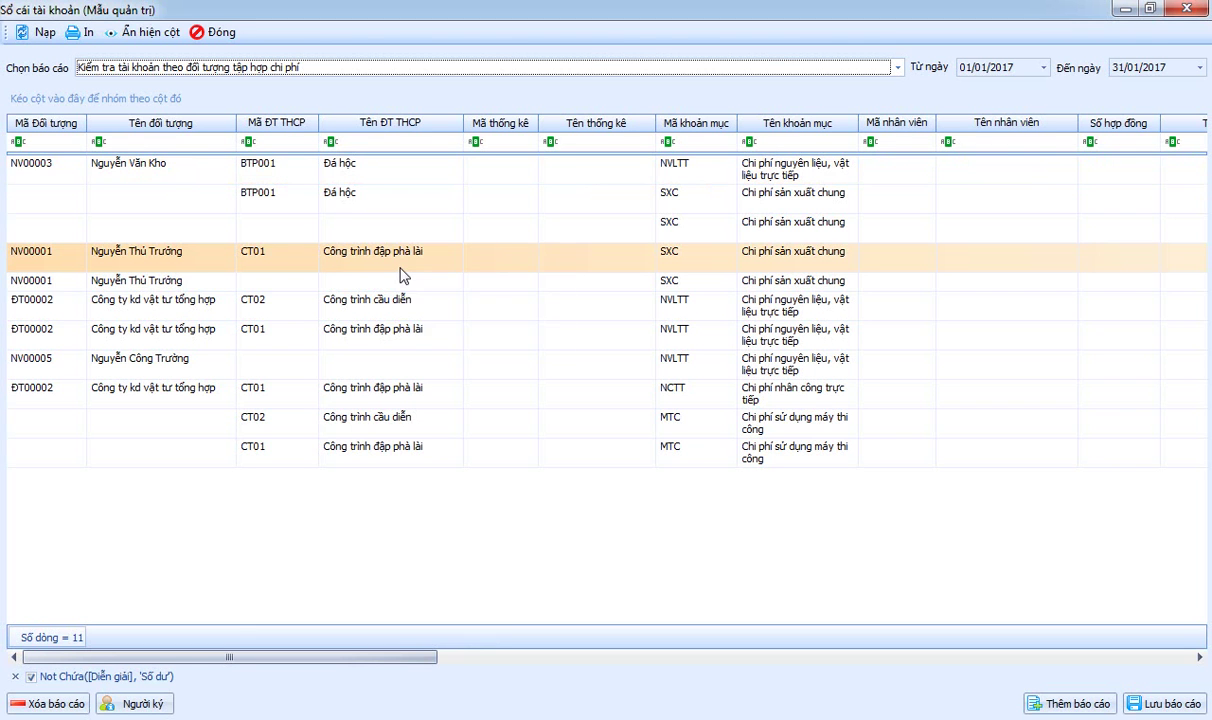
Step: Uncheck the display of Mã Đối tượng, Tên đối tượng, Mã thống kê and Tên thống kê in the report's column visibility settings
right_click(401, 271)
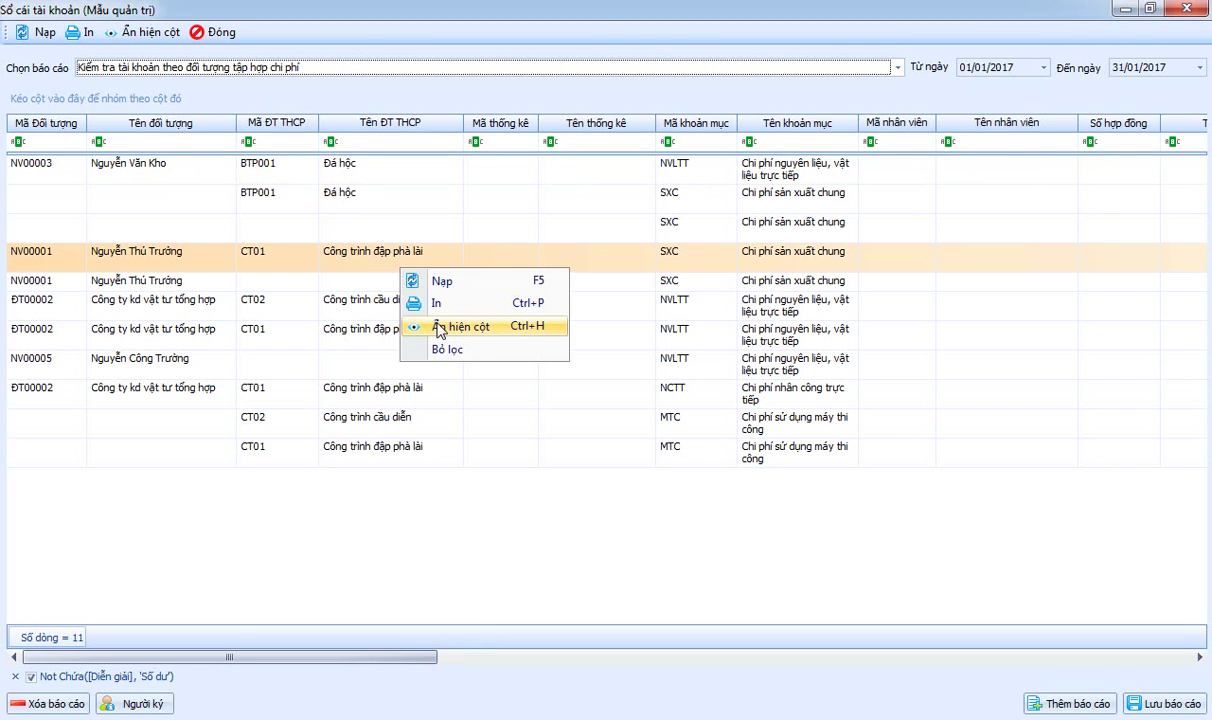
right_click(346, 471)
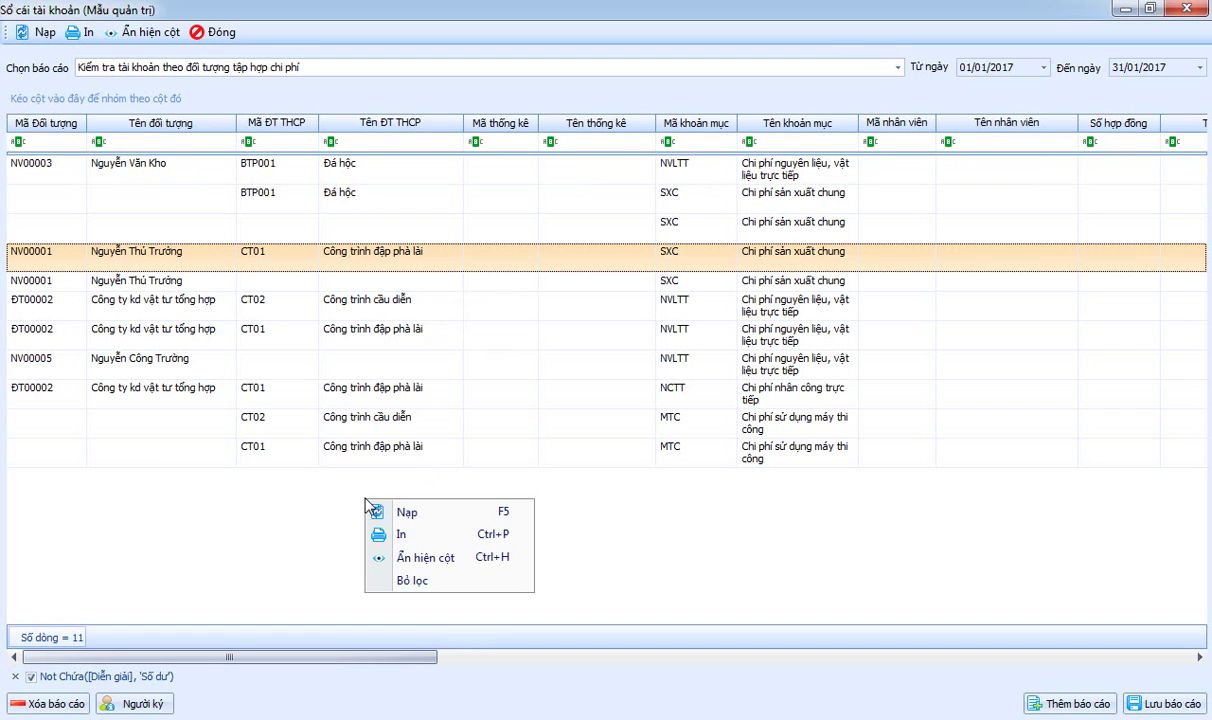
left_click(273, 542)
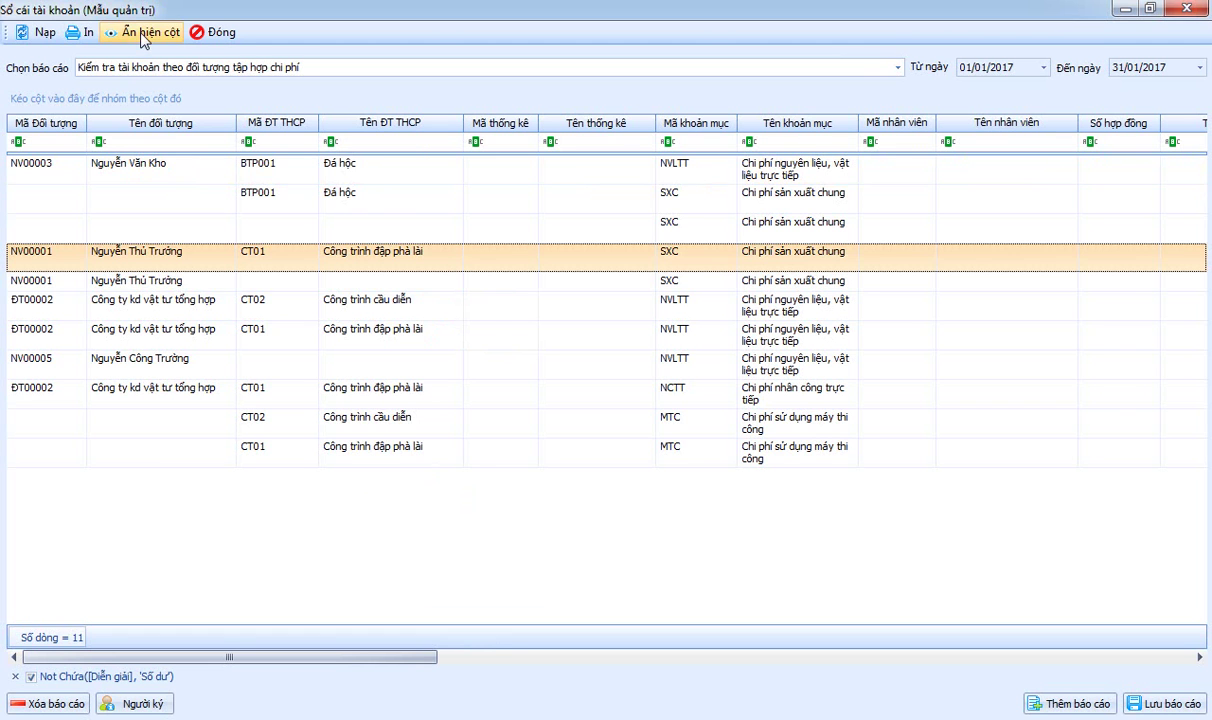
left_click(140, 33)
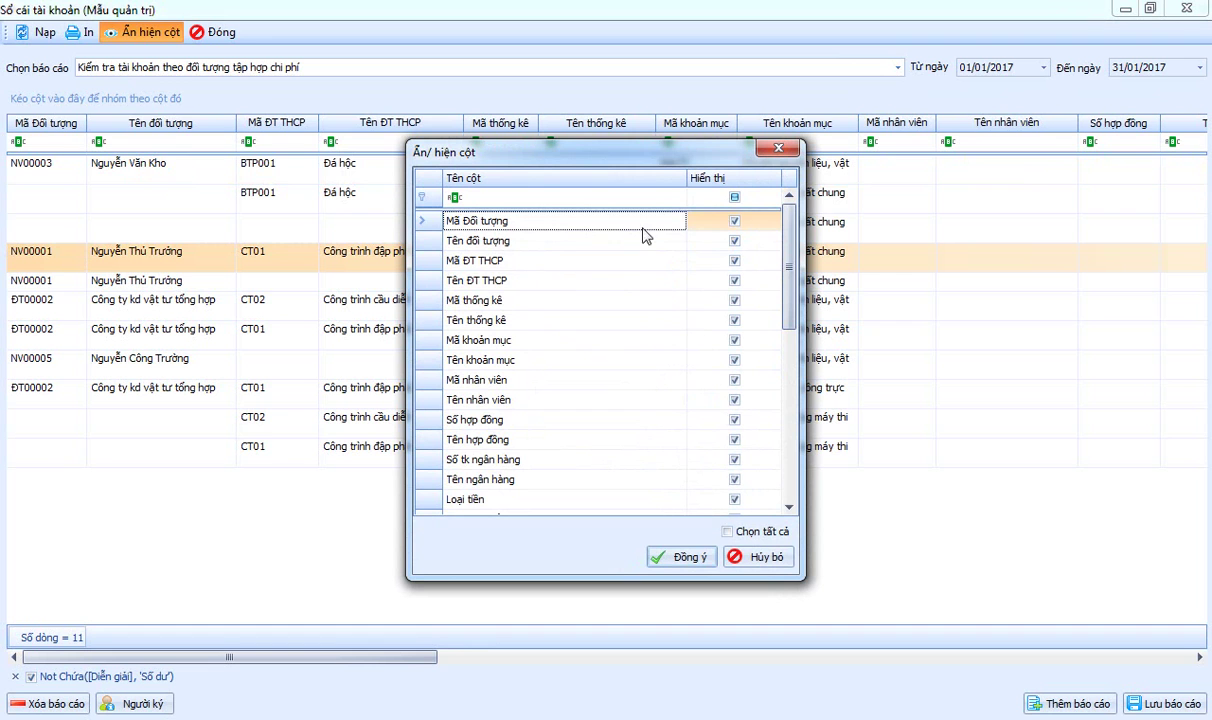
left_click(735, 221)
left_click(735, 241)
left_click(735, 301)
left_click(735, 320)
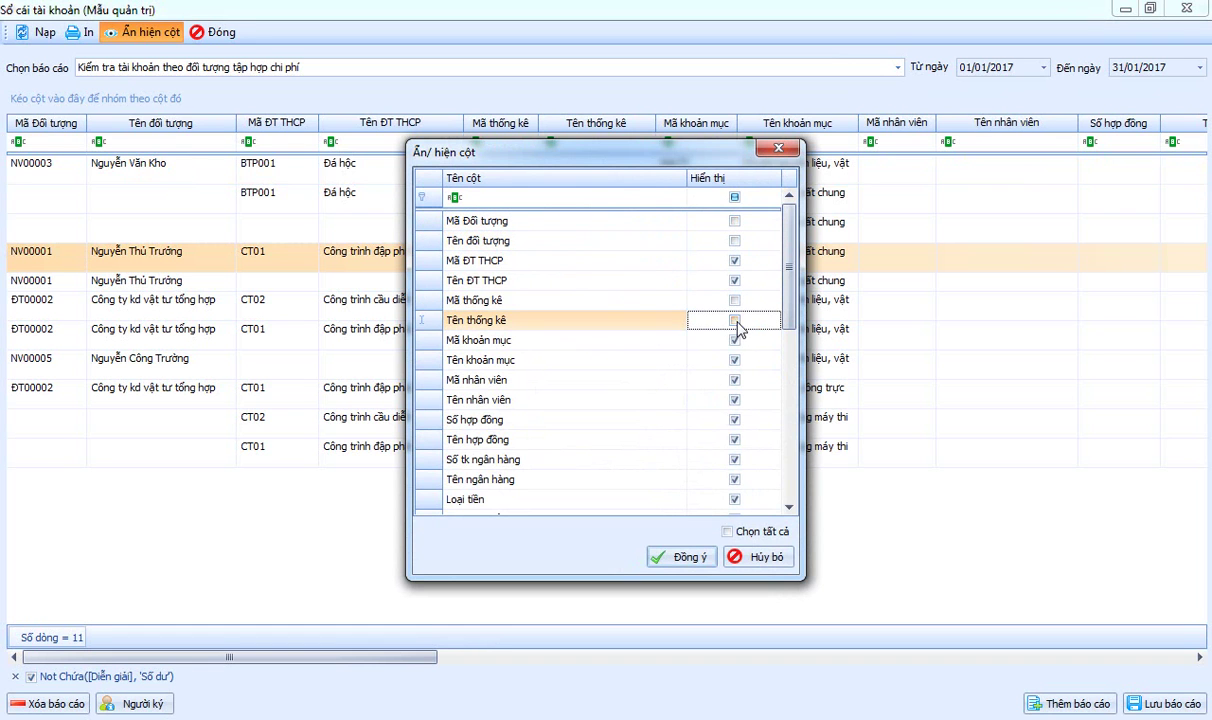
Step: Uncheck the employee code and name, contract number and name, bank account number, bank name and Loại tiền columns
left_click(735, 380)
left_click(735, 400)
left_click(734, 420)
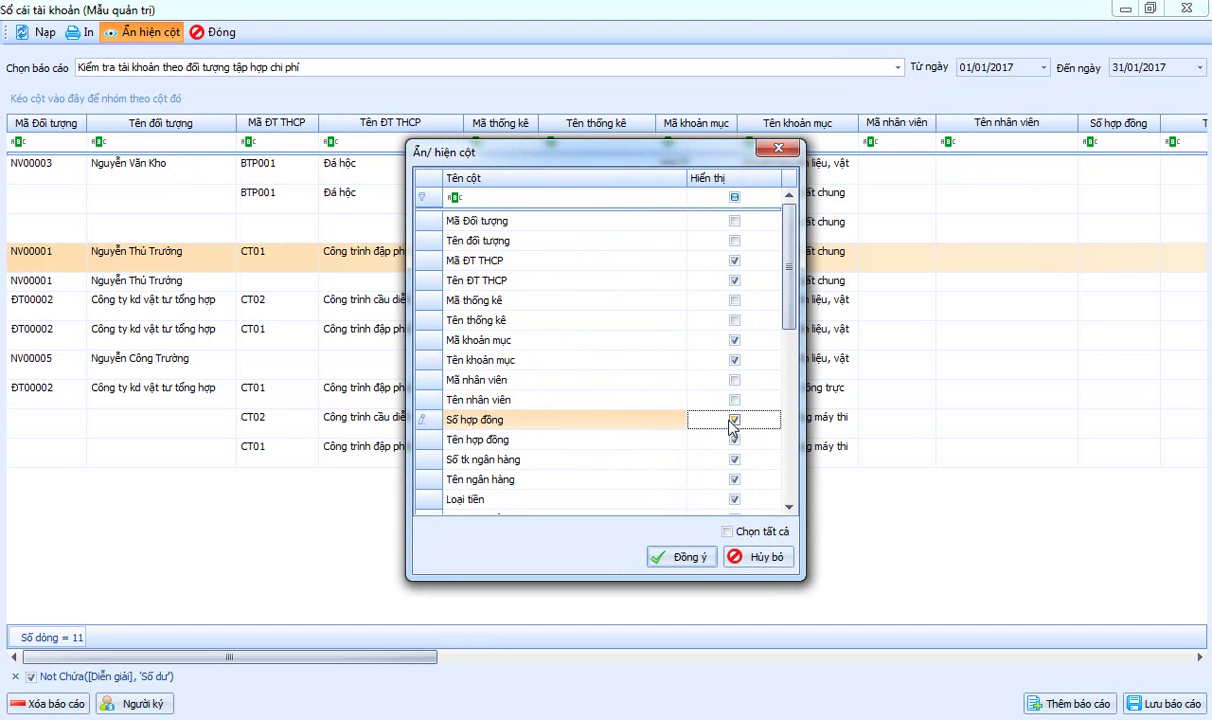
left_click(735, 440)
left_click(735, 460)
left_click(735, 480)
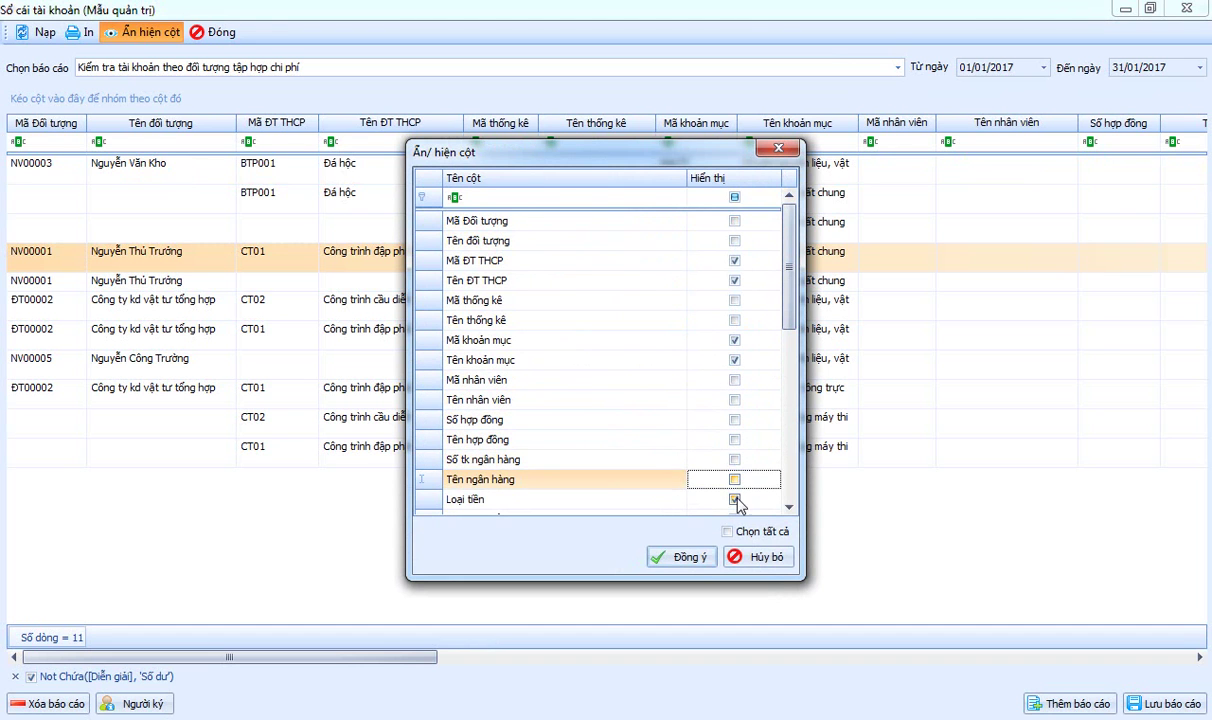
left_click(735, 499)
Step: Uncheck the four foreign-currency columns: Phát sinh Nợ (NT), Phát sinh Có (NT), Số dư Nợ (NT) and Số dư Có (NT)
left_click_drag(788, 330, 790, 410)
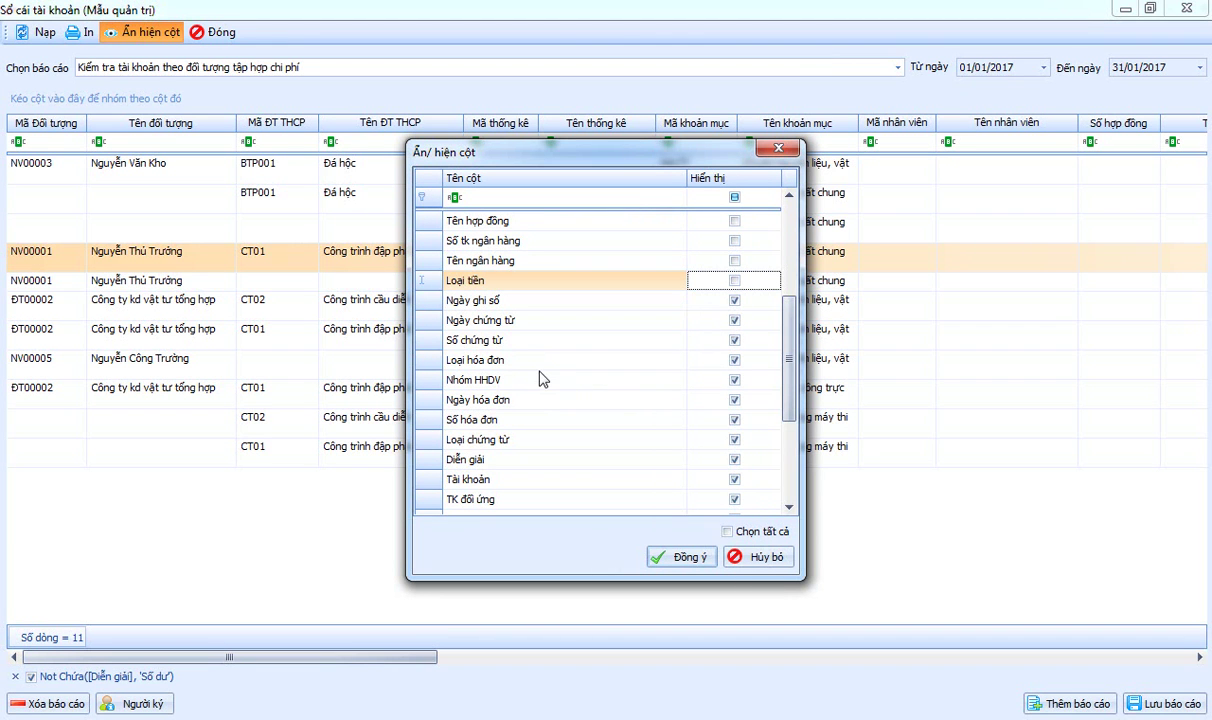
left_click(480, 418)
left_click_drag(787, 398, 790, 481)
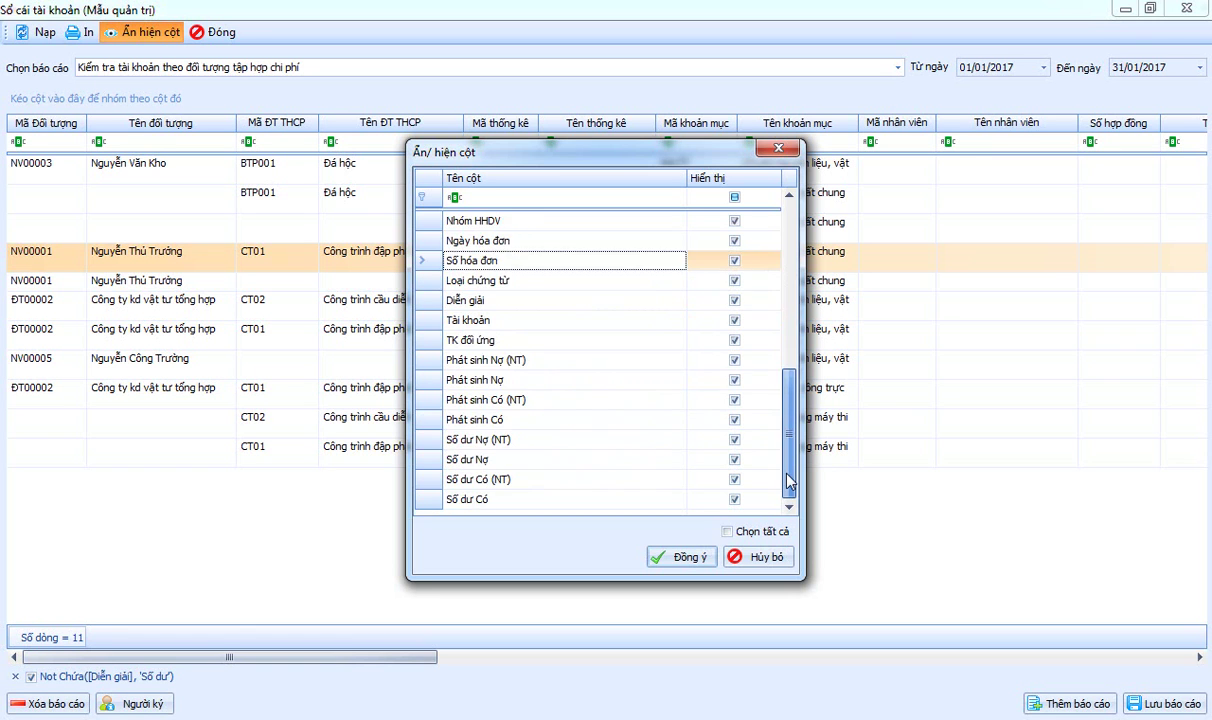
left_click(733, 402)
left_click(733, 402)
left_click(734, 360)
left_click(734, 360)
left_click(734, 440)
left_click(734, 440)
left_click(735, 480)
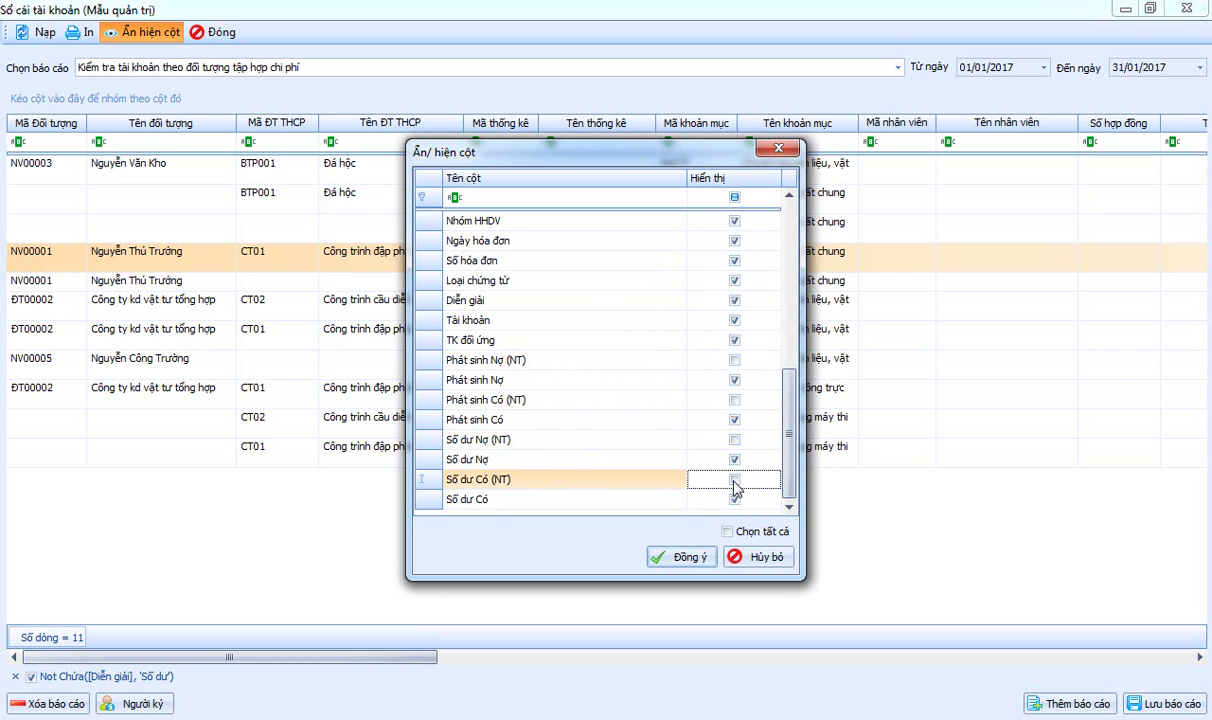
left_click(735, 480)
Step: Uncheck the Số dư Nợ and Số dư Có columns and apply the column visibility settings
left_click(734, 460)
left_click(734, 460)
left_click(735, 499)
left_click(735, 499)
left_click_drag(790, 452, 790, 411)
left_click(662, 558)
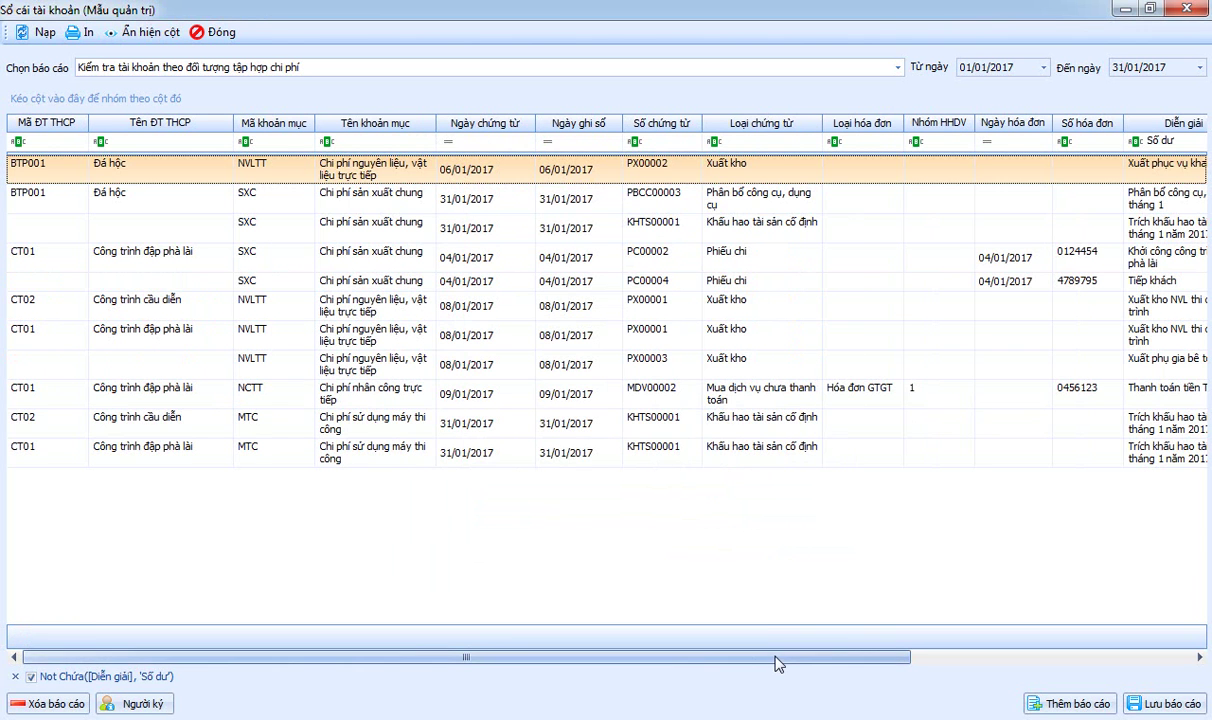
Step: Hide the Nhóm HHDV, Ngày hóa đơn, Số hóa đơn and Loại hóa đơn columns from the ledger report
left_click_drag(777, 660, 1047, 660)
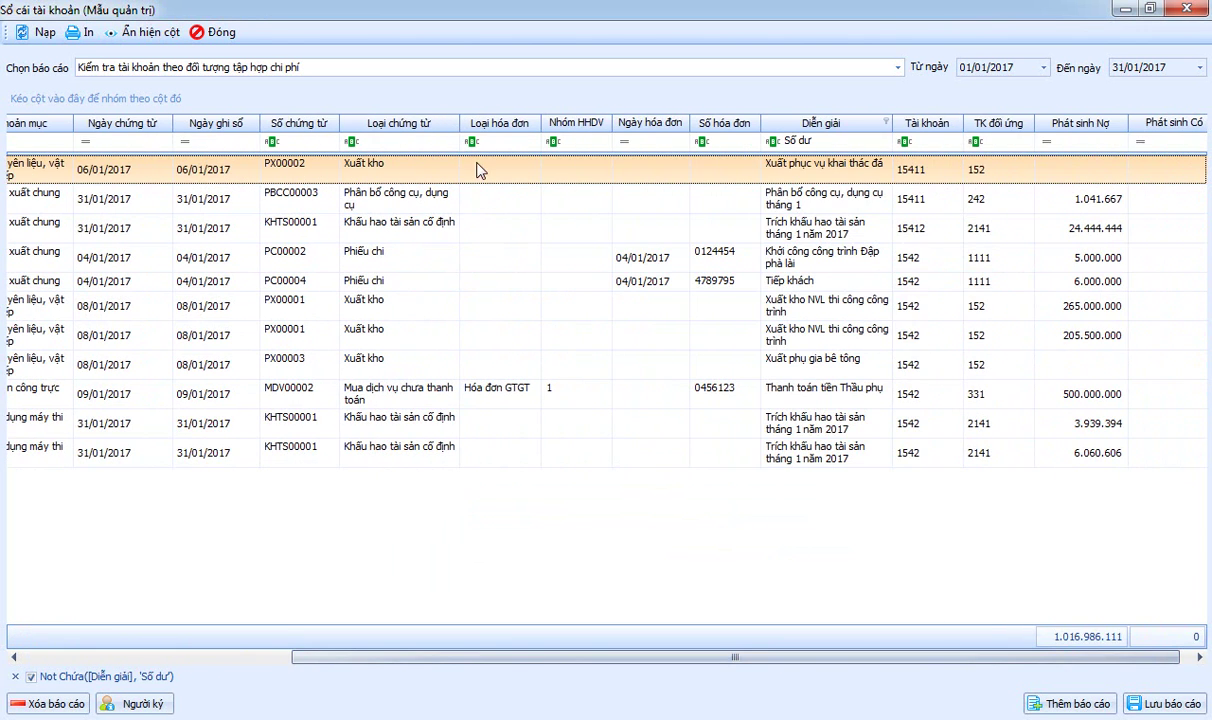
right_click(487, 456)
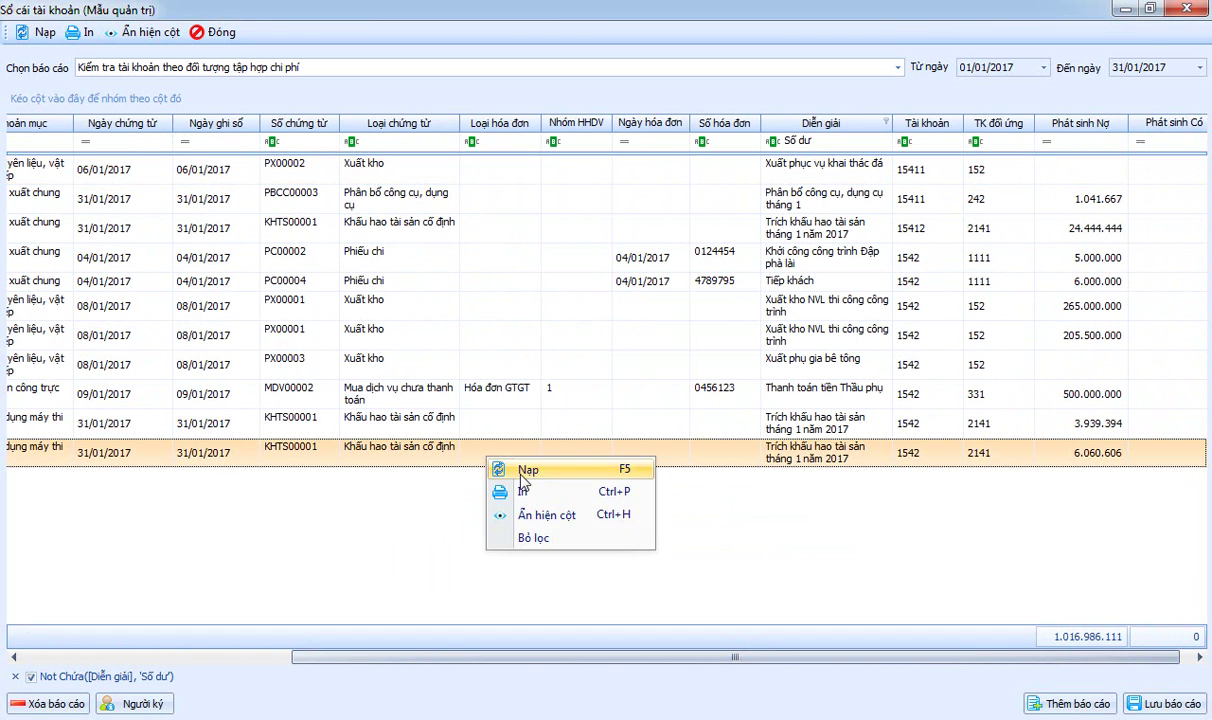
left_click(540, 515)
left_click_drag(789, 292, 790, 451)
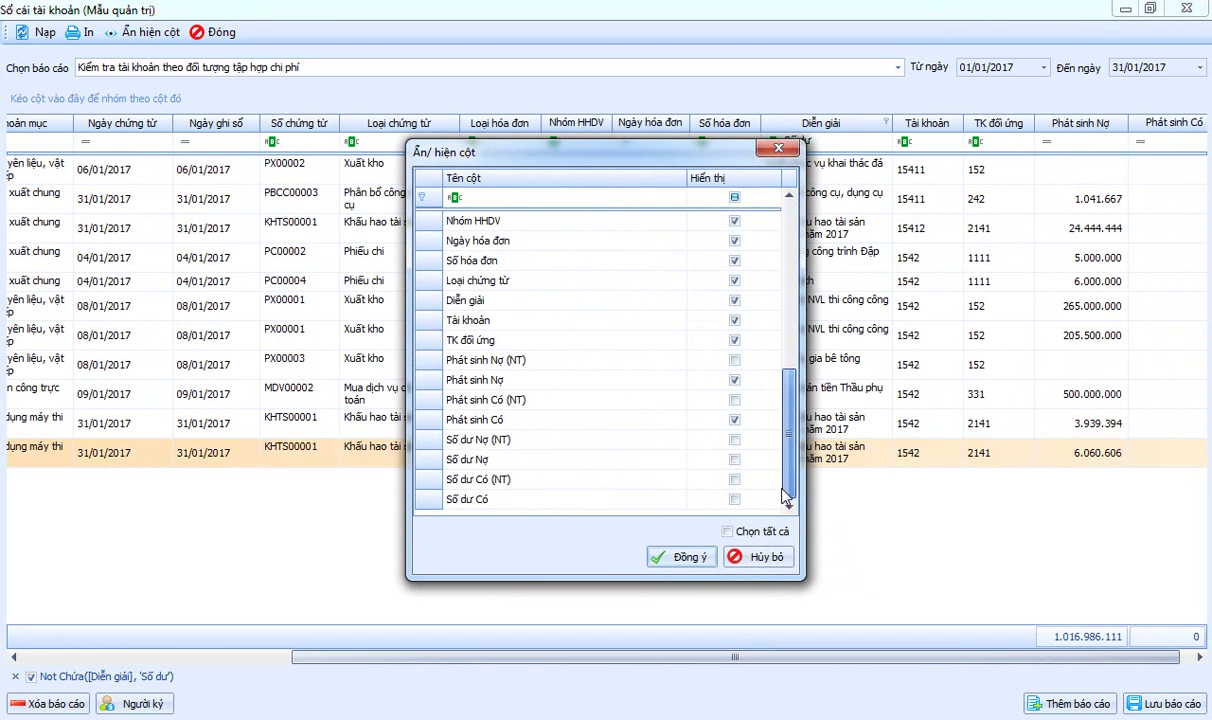
left_click(495, 224)
left_click(700, 220)
left_click(700, 240)
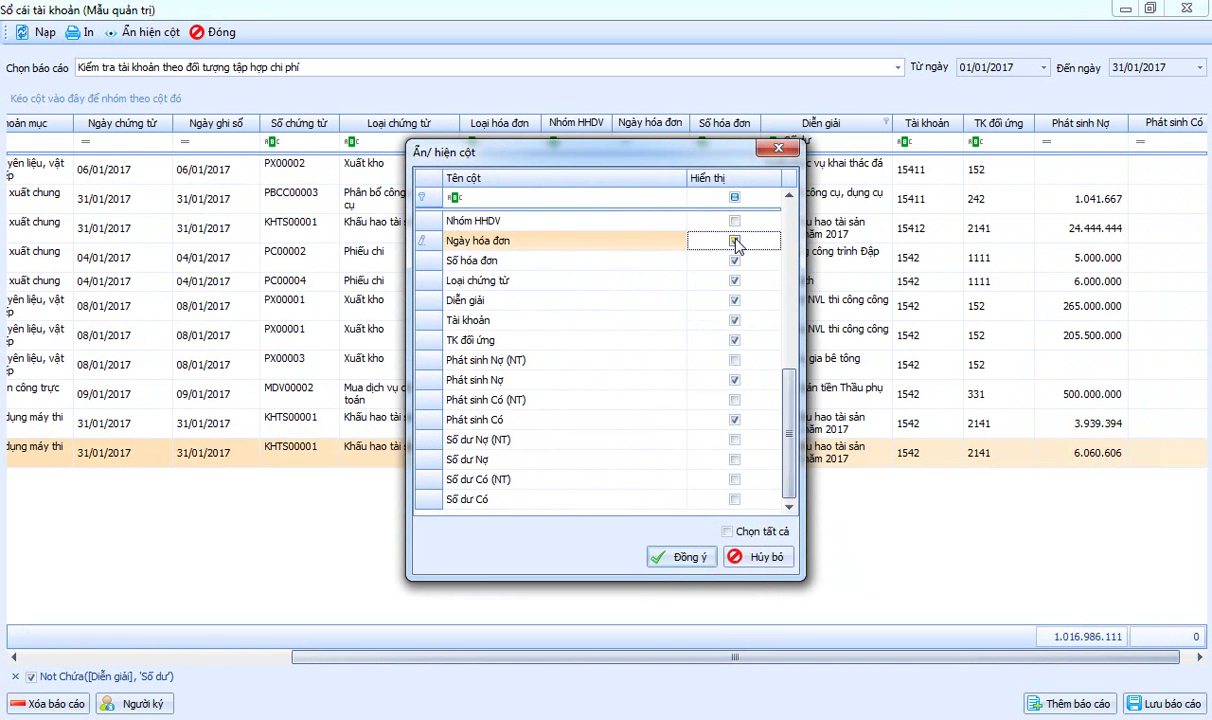
left_click(736, 261)
left_click_drag(789, 432, 789, 375)
left_click(697, 320)
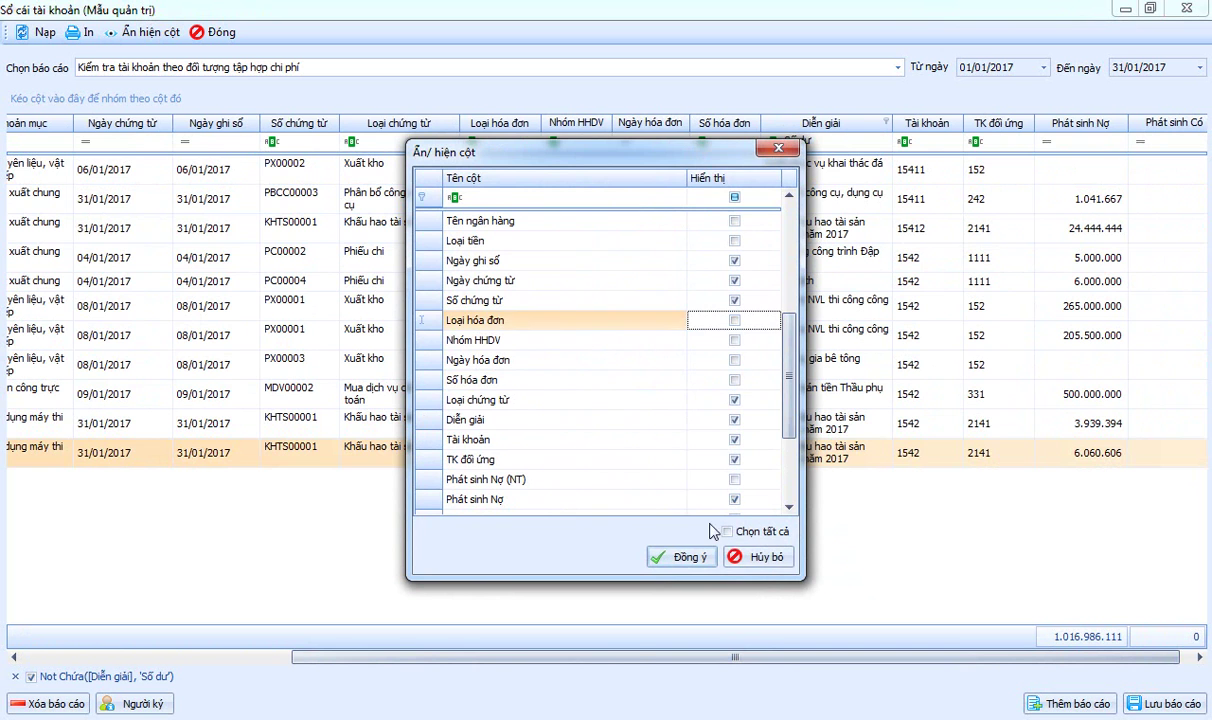
left_click(690, 558)
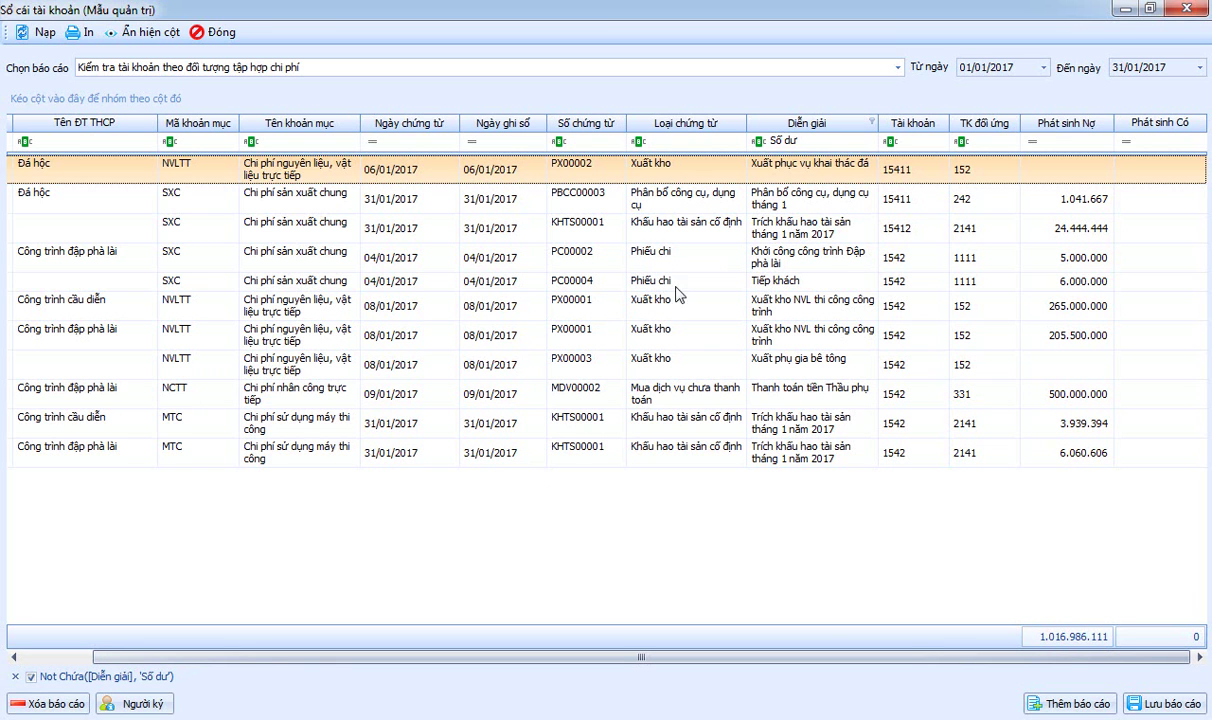
Step: Save the changed column layout to the current report template and close the ledger
left_click(1165, 705)
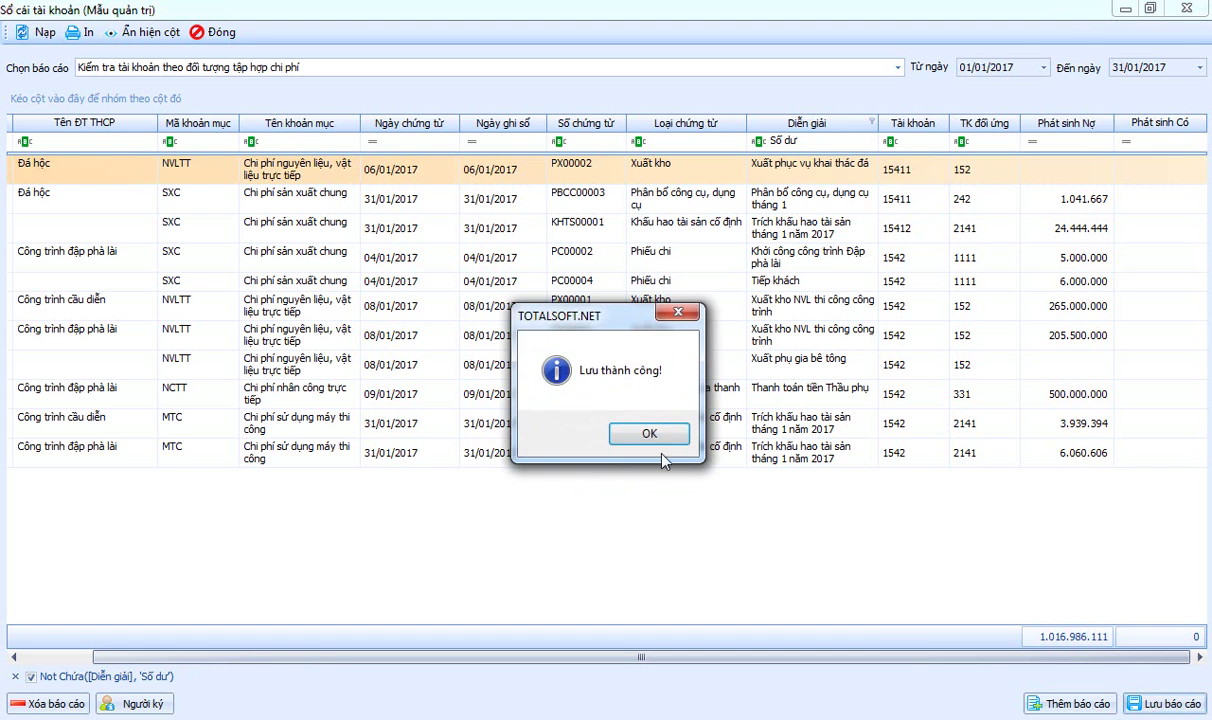
left_click(629, 438)
left_click(220, 33)
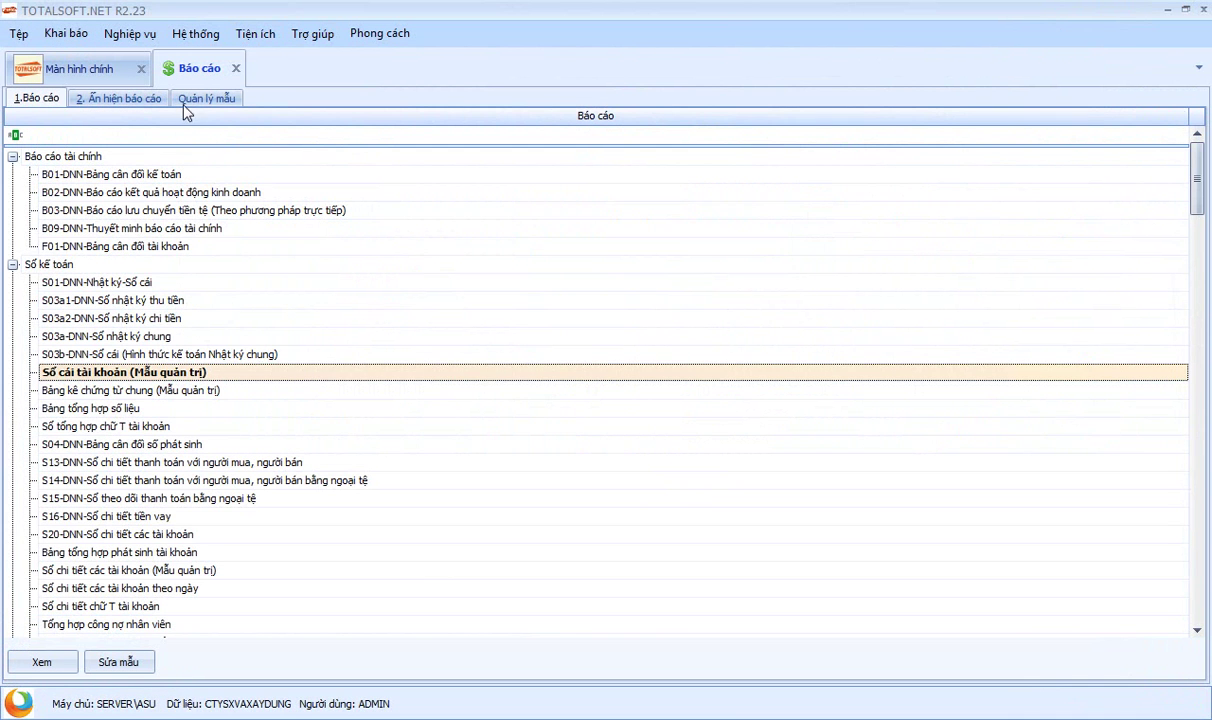
Step: Open the Sổ cái tài khoản (Mẫu quản trị) ledger for account 154 in Tháng 1
double_click(228, 376)
left_click(700, 340)
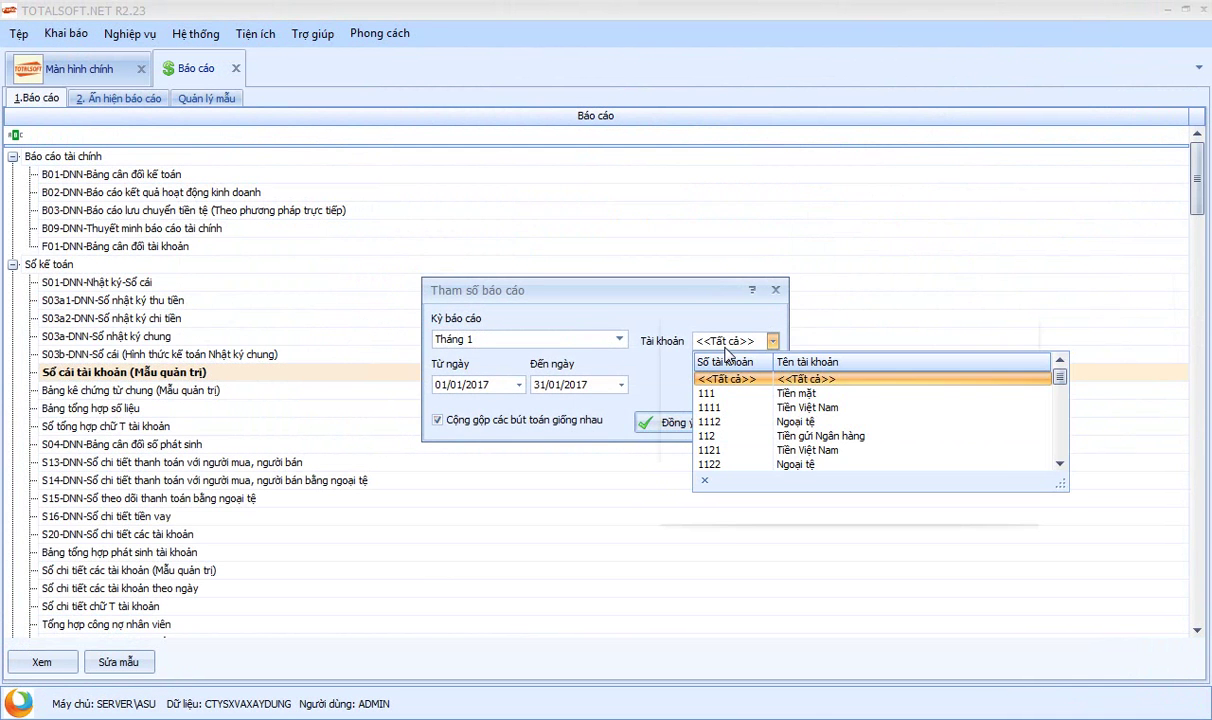
type("154")
key("Return")
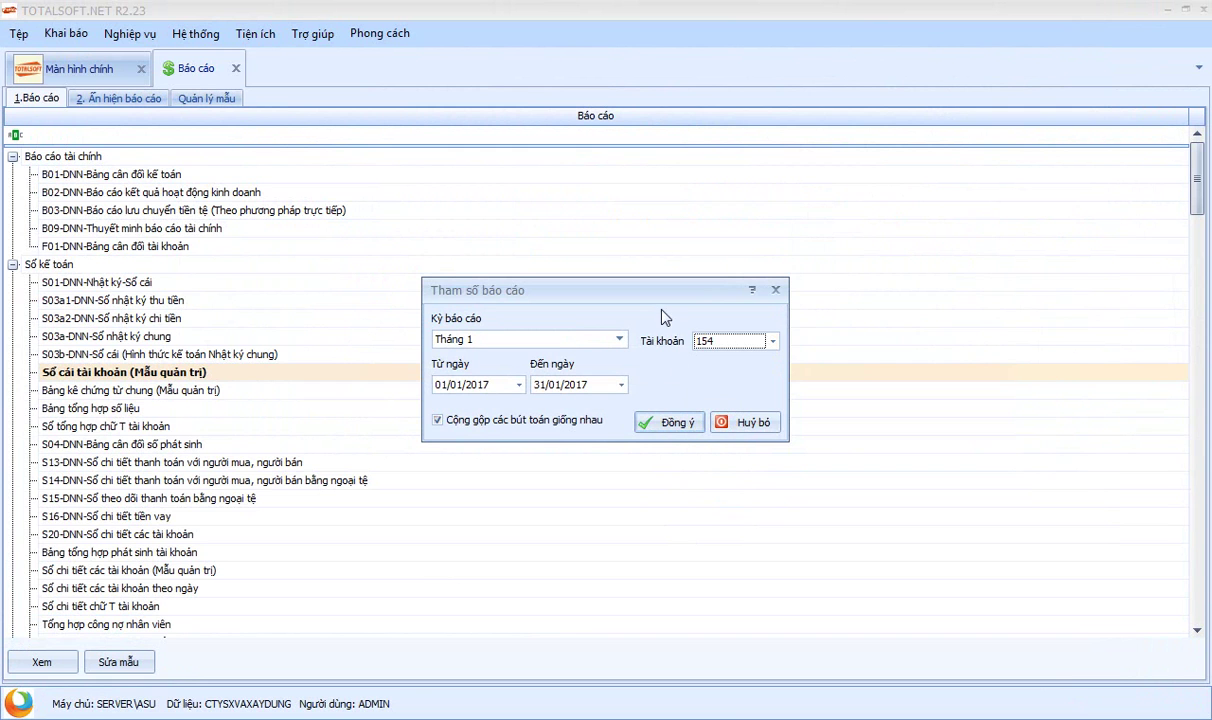
left_click(660, 422)
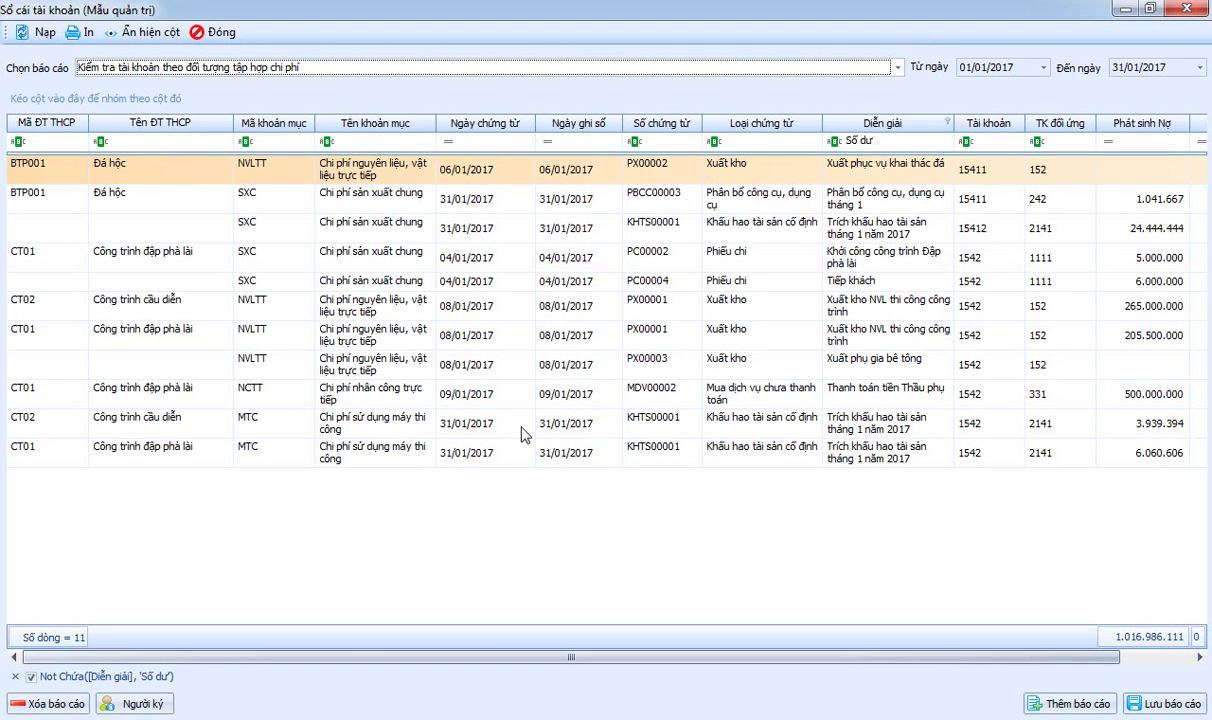
Step: Clear the ledger's row filter and look at the column visibility settings without changing them
right_click(320, 567)
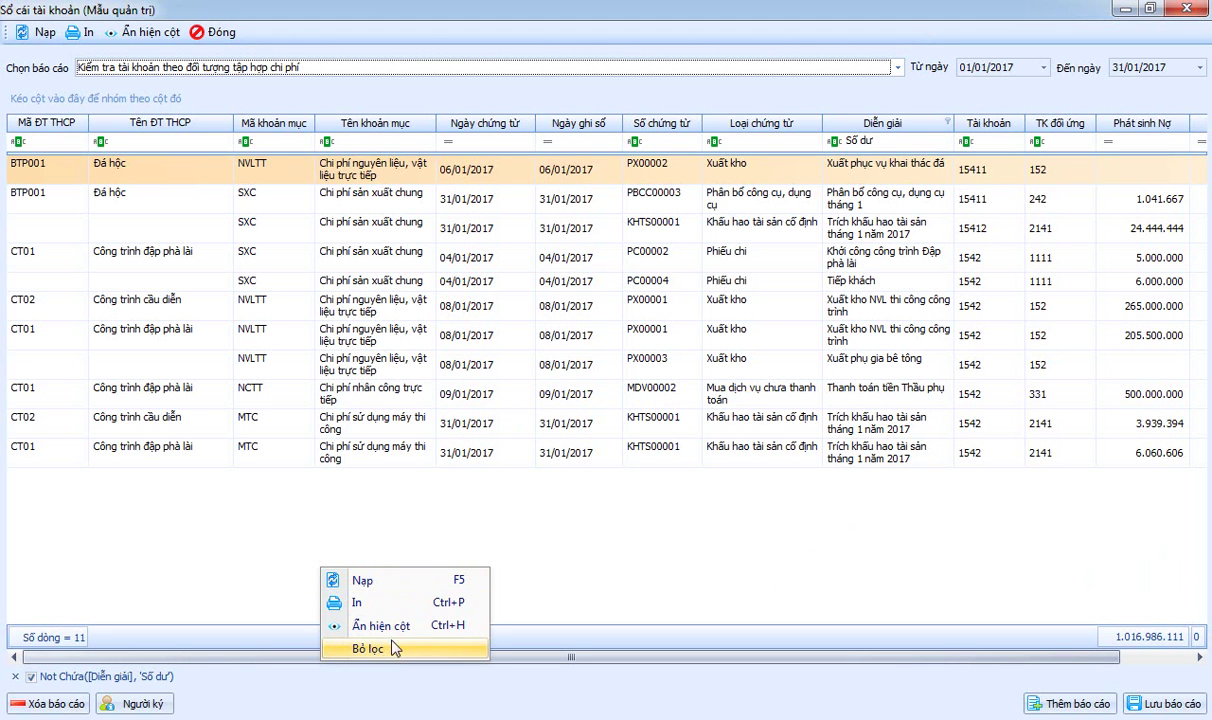
left_click(395, 649)
left_click_drag(425, 675, 512, 680)
right_click(316, 349)
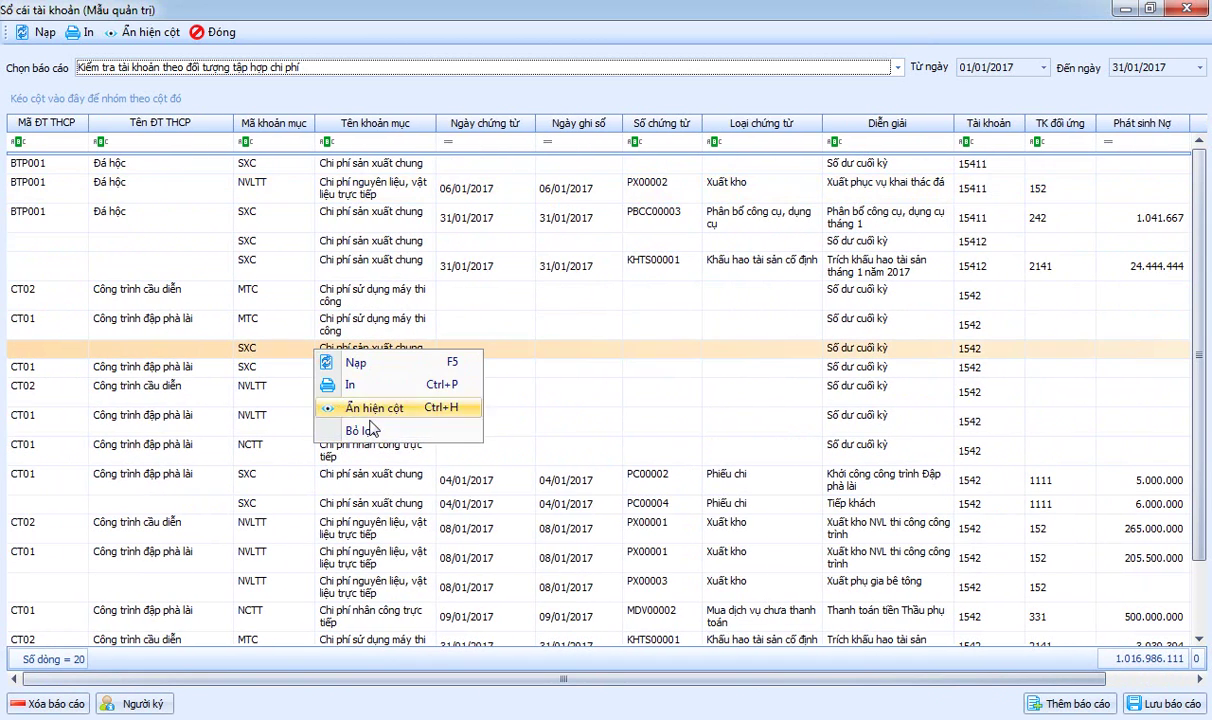
left_click(377, 409)
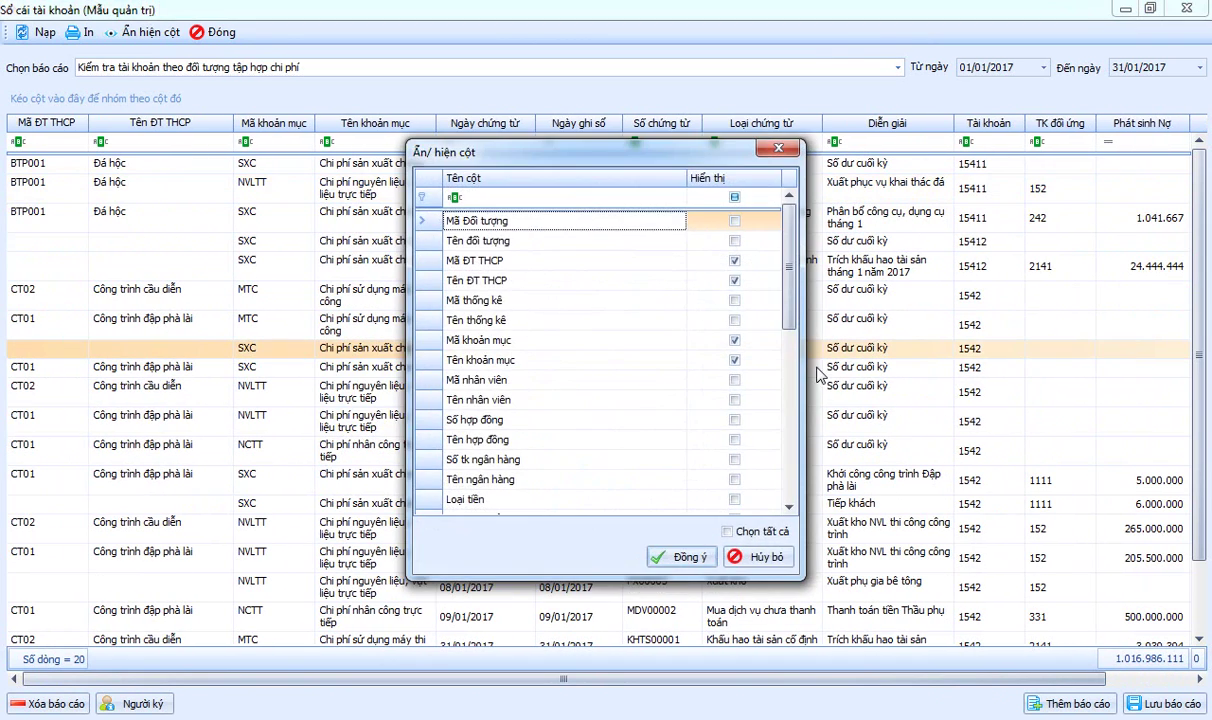
left_click(760, 557)
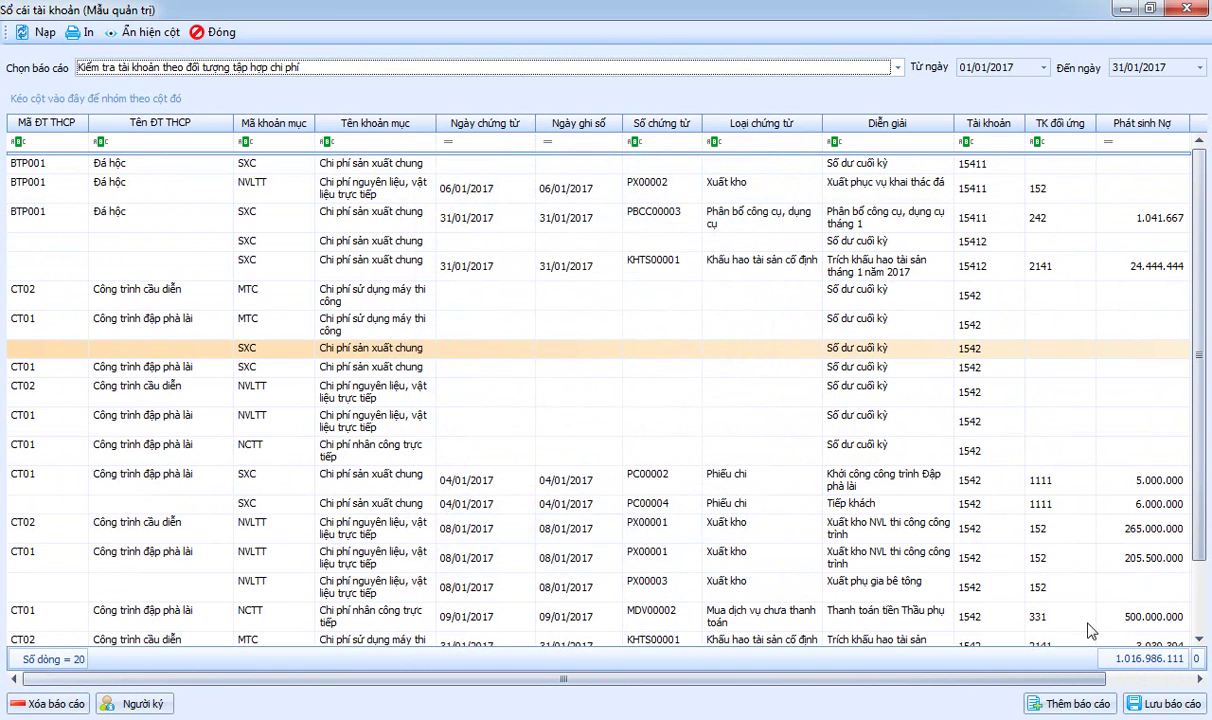
Step: Check the ledger's list of saved report templates, and close the ledger and the report list
left_click(240, 67)
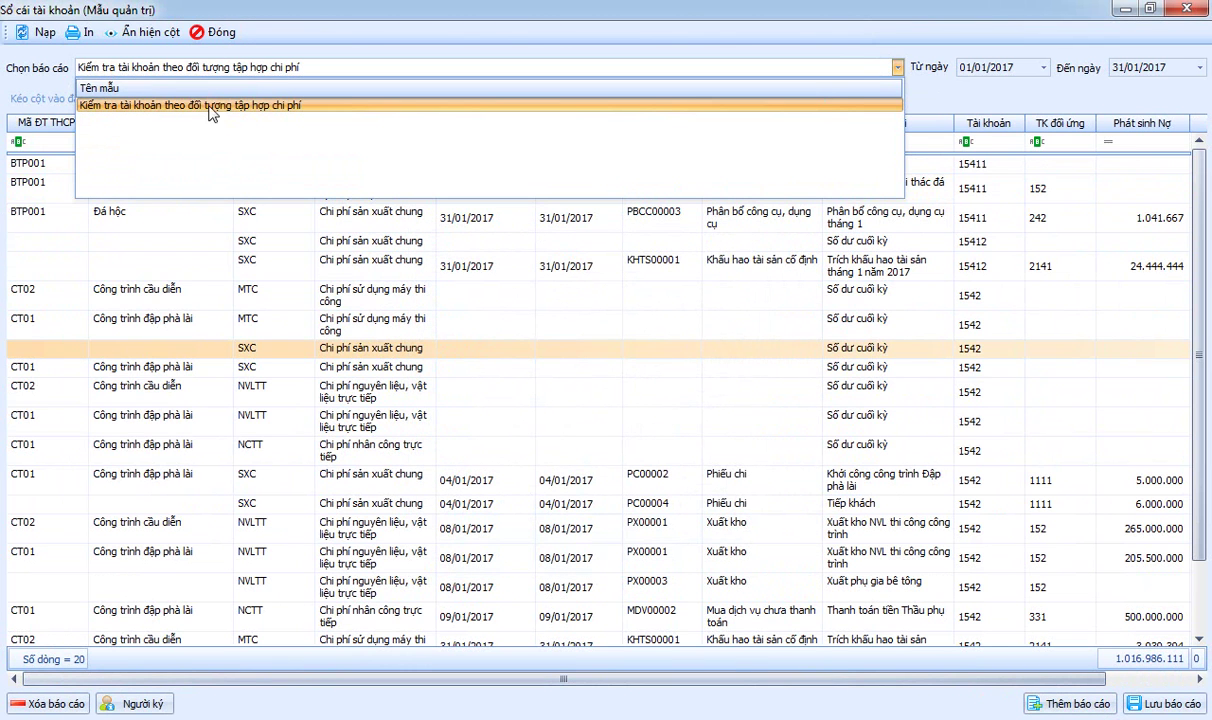
left_click(212, 32)
left_click(236, 69)
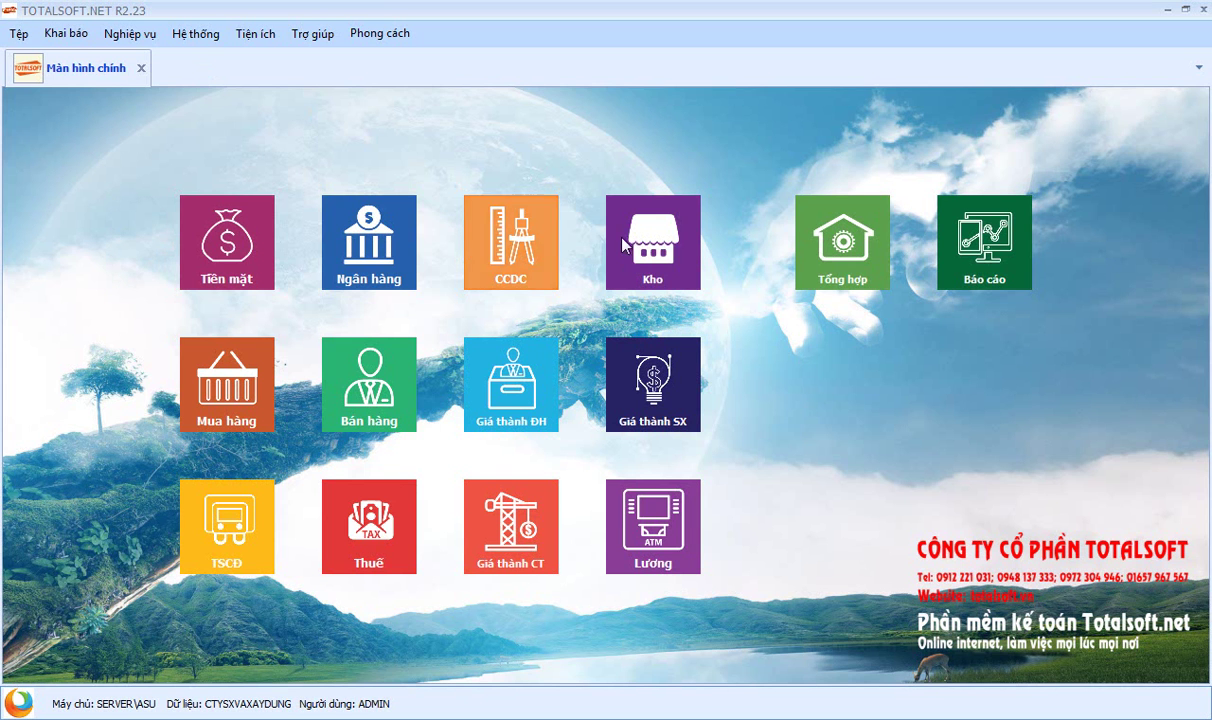
left_click(652, 240)
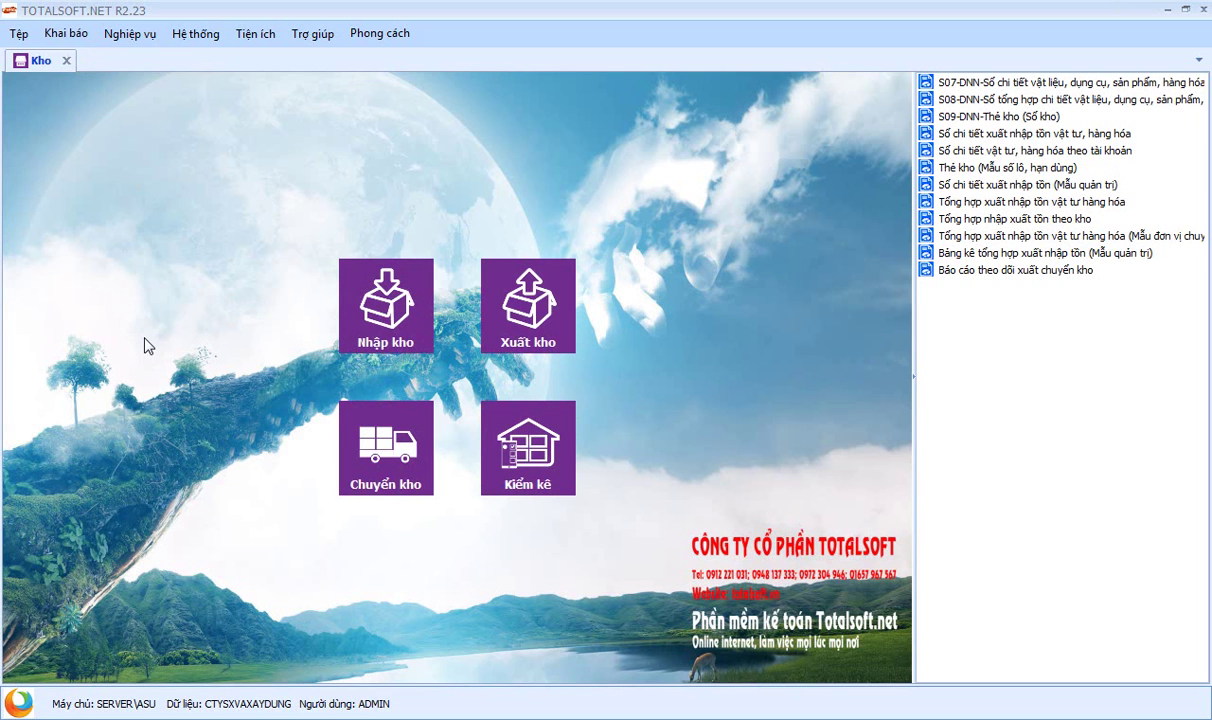
left_click(67, 63)
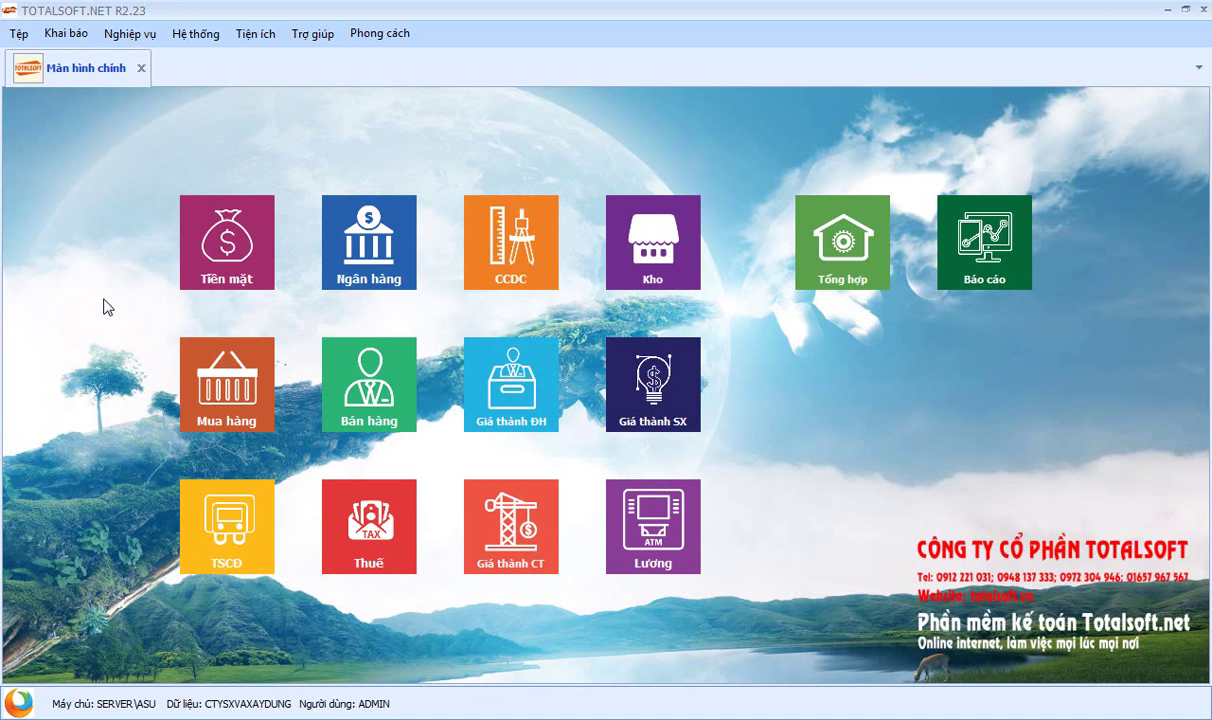
Step: View the Bảng phân tích giá thành sản xuất theo đối tượng THCP report from Giá thành CT for Tháng 1, account 1542
left_click(538, 531)
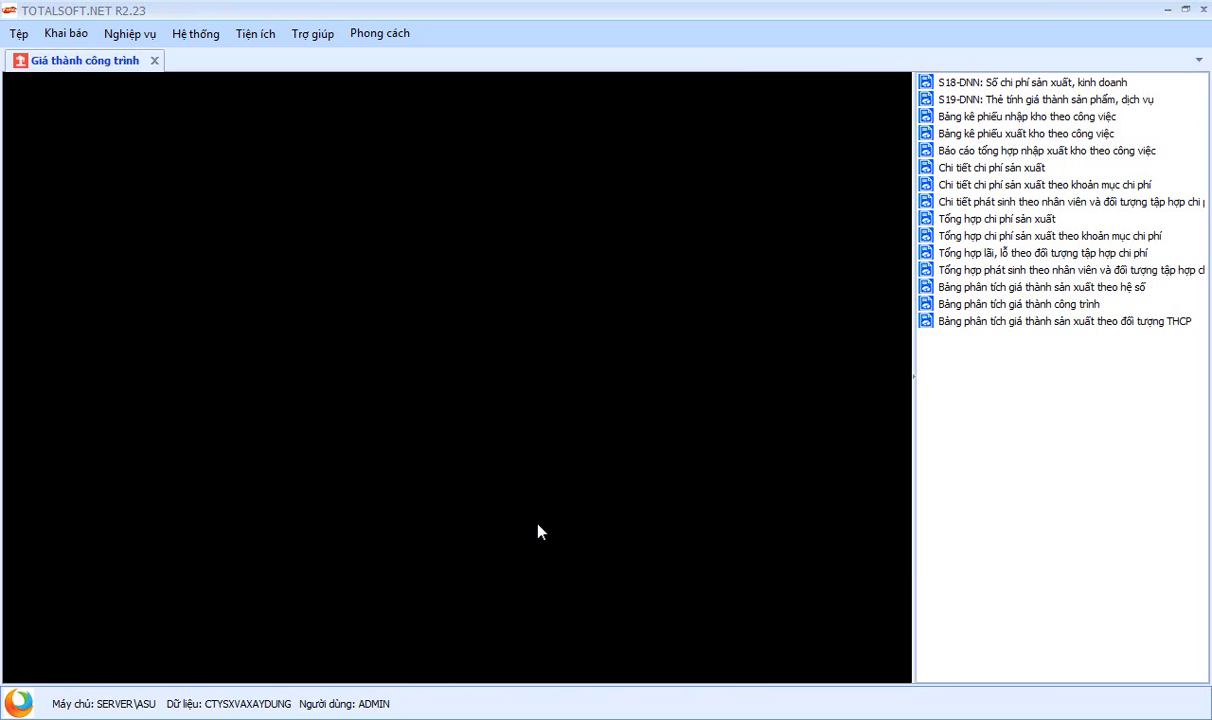
double_click(970, 322)
left_click(526, 258)
scroll(495, 280, "up", 2)
left_click(540, 292)
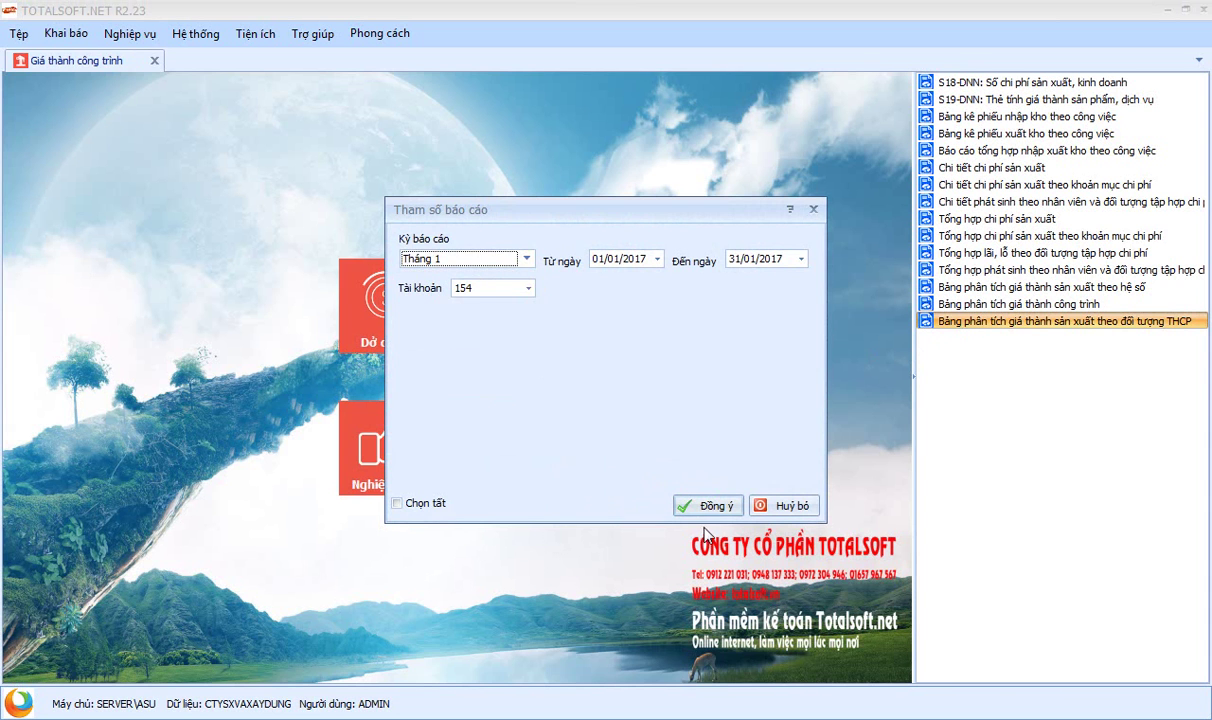
left_click(489, 287)
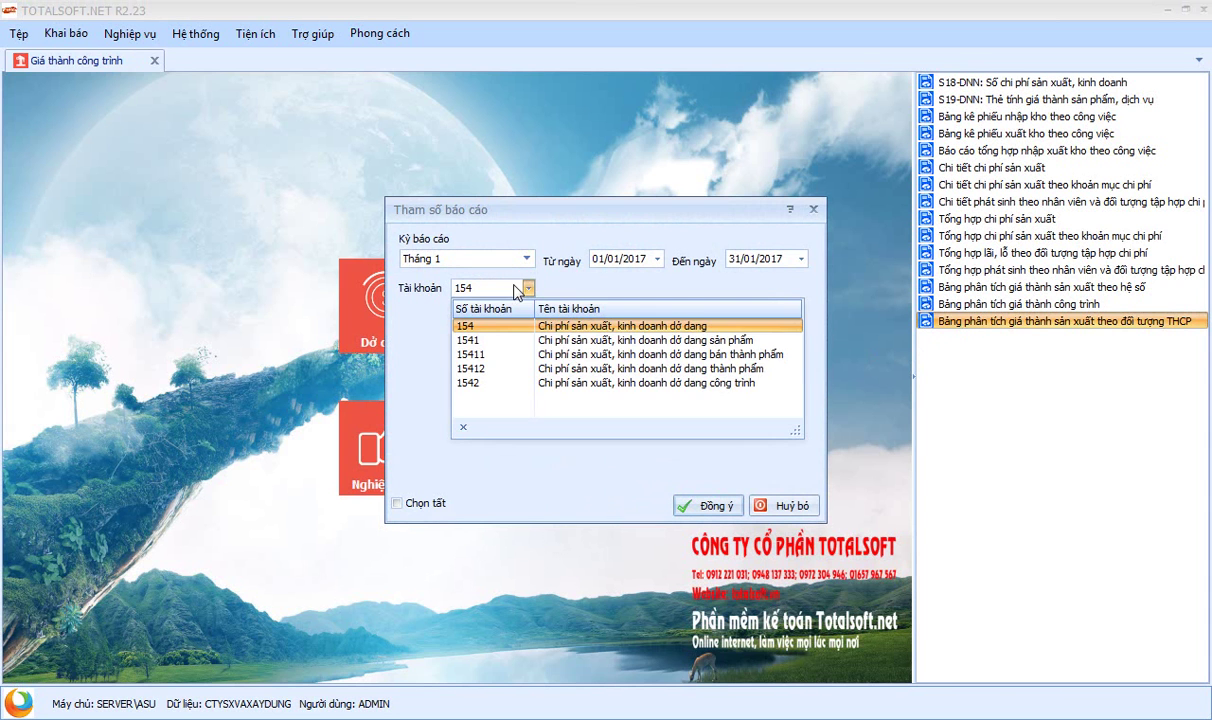
left_click(500, 383)
key("Return")
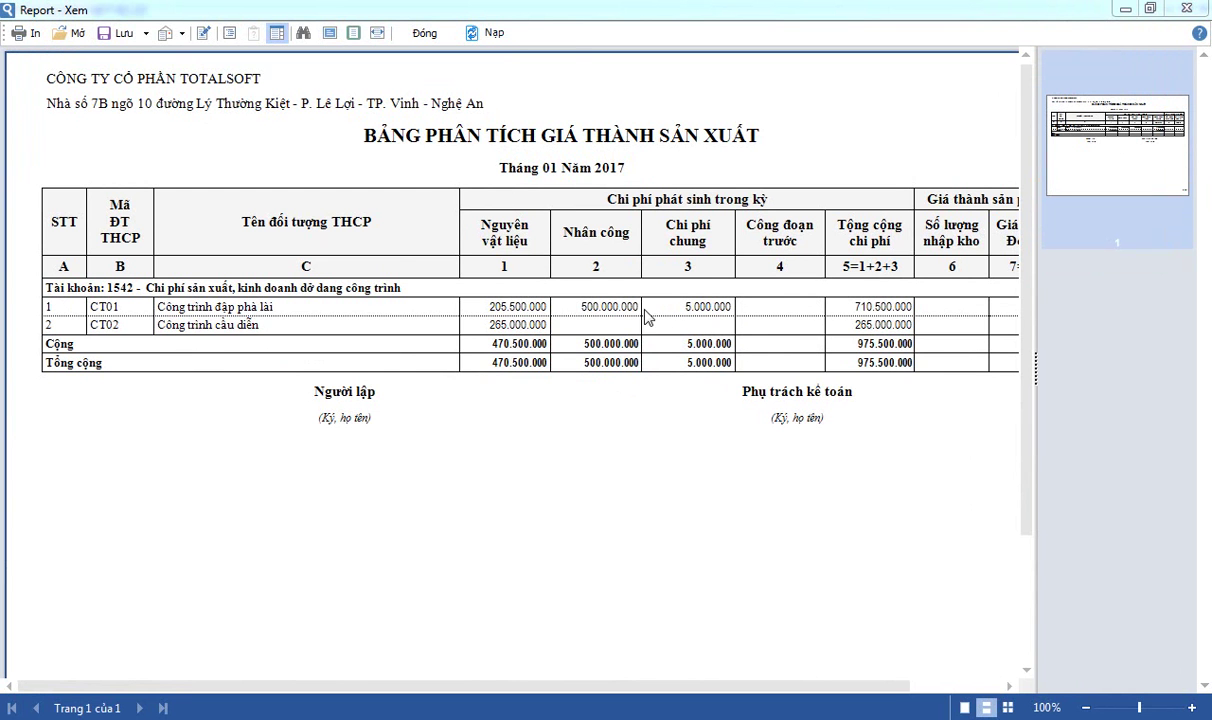
left_click(421, 36)
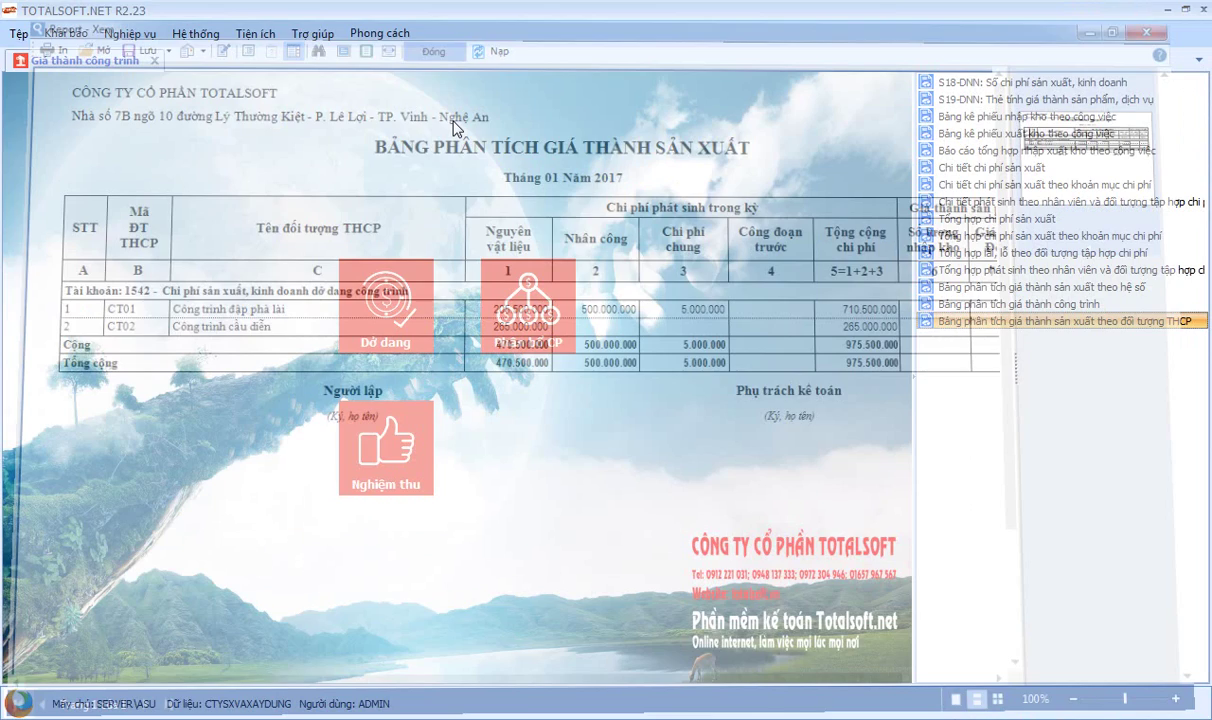
Step: Review the Bảng phân tích giá thành công trình report for Tháng 1, account 1542 and all cost objects, and close it
double_click(988, 306)
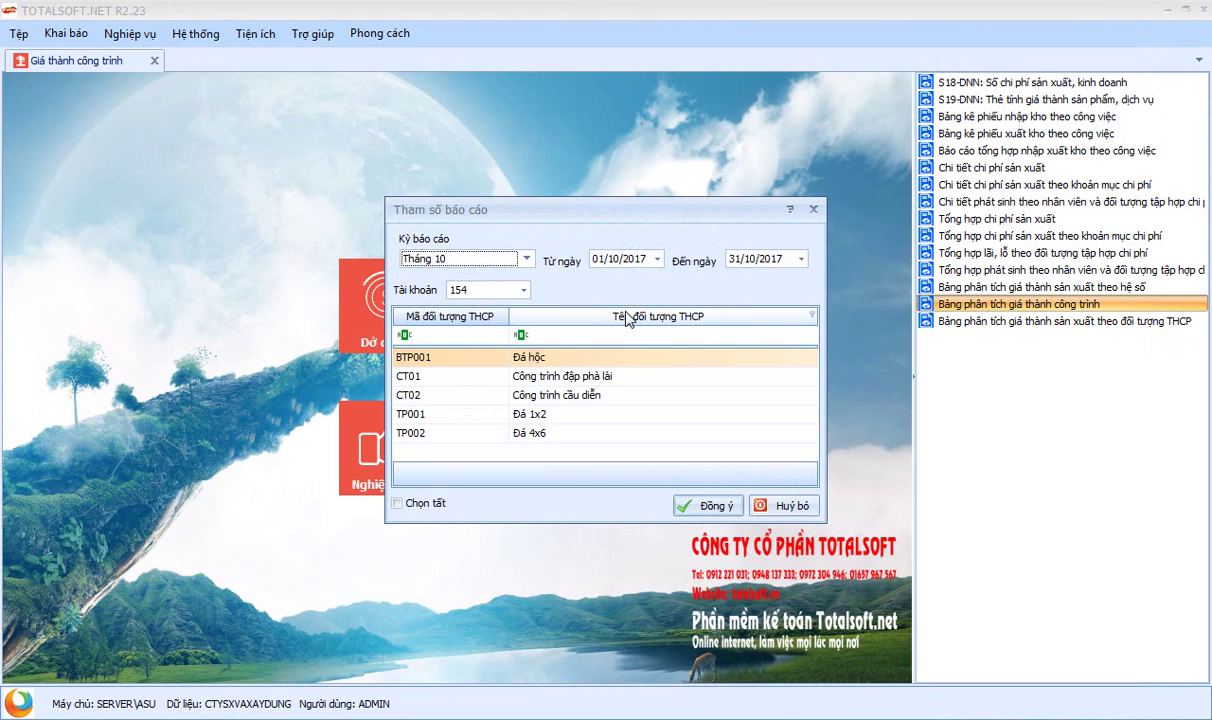
left_click(472, 260)
left_click(487, 292)
left_click(406, 510)
left_click(522, 290)
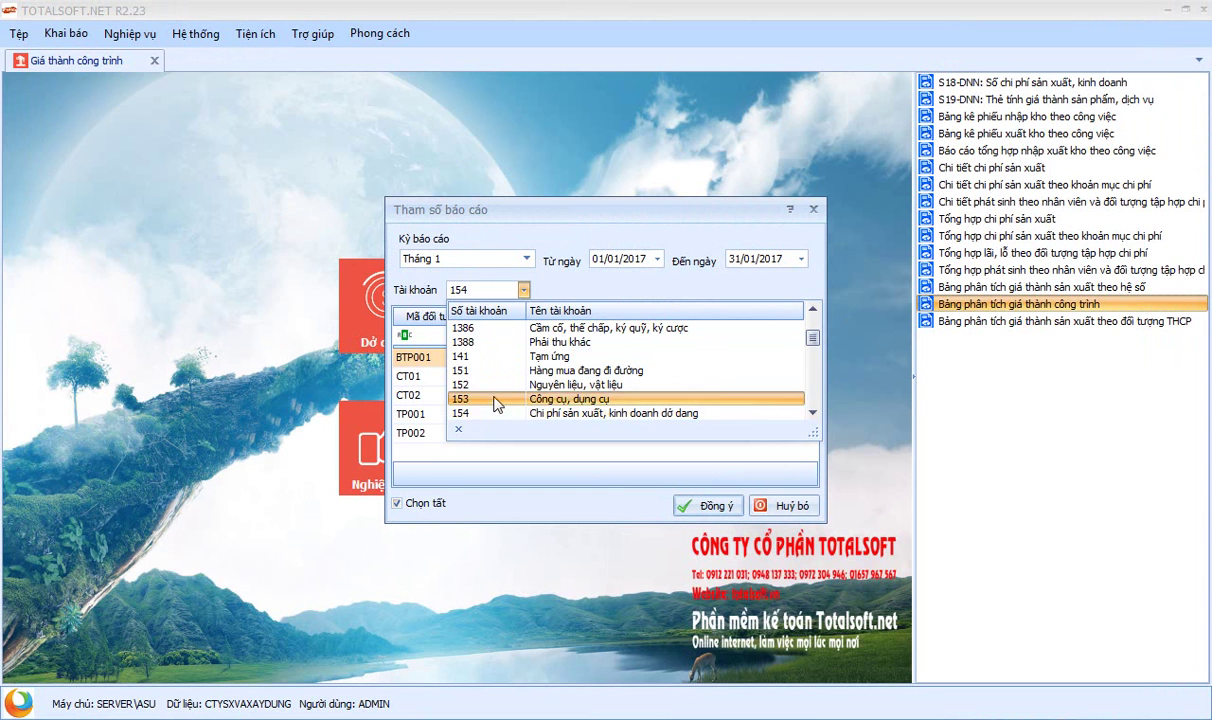
scroll(493, 403, "down", 2)
left_click(490, 396)
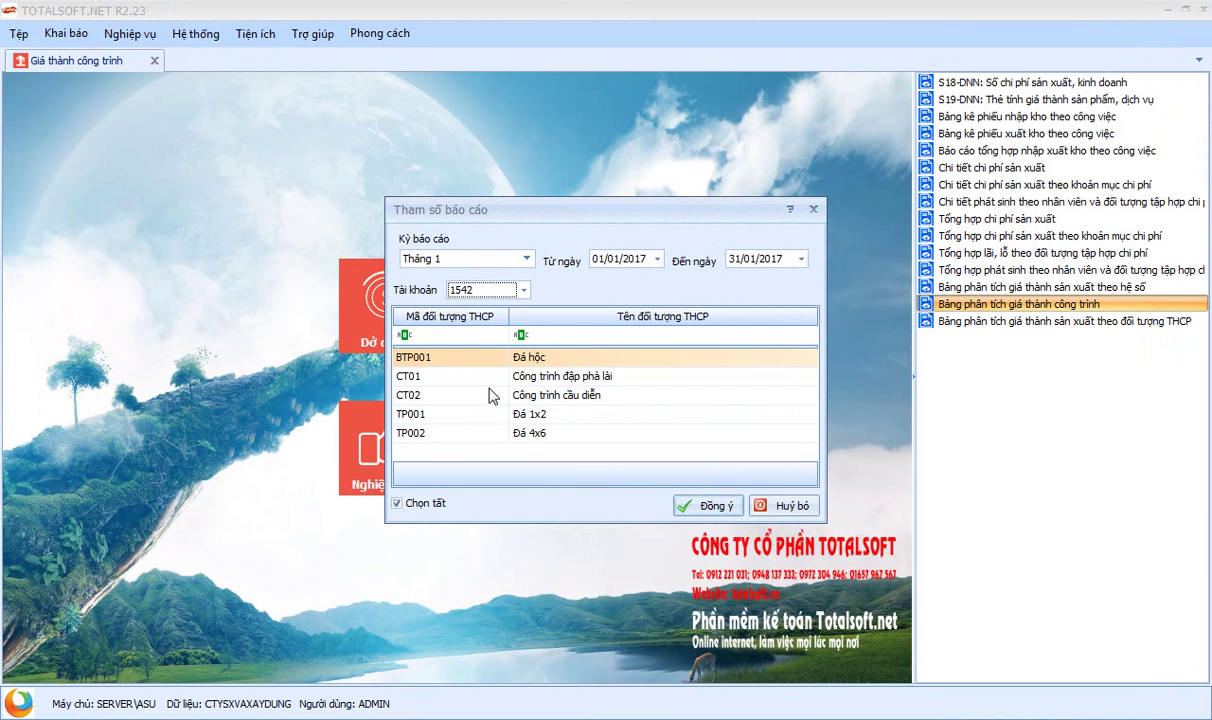
key("Return")
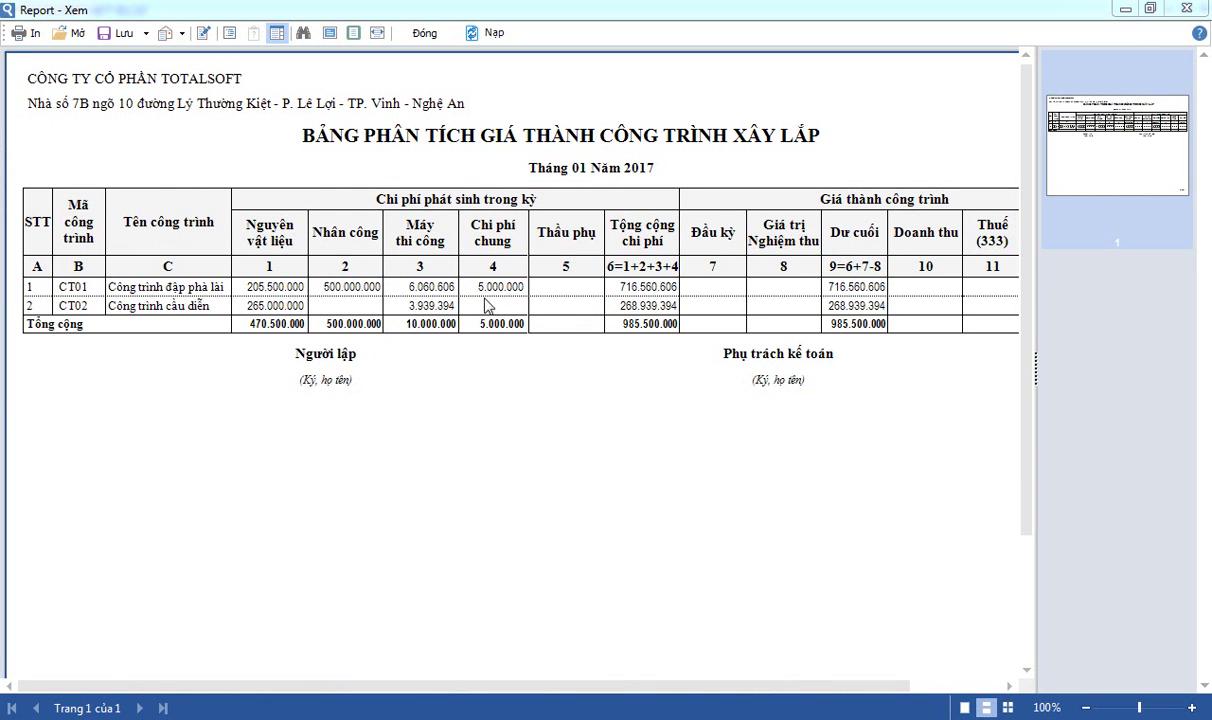
left_click(422, 33)
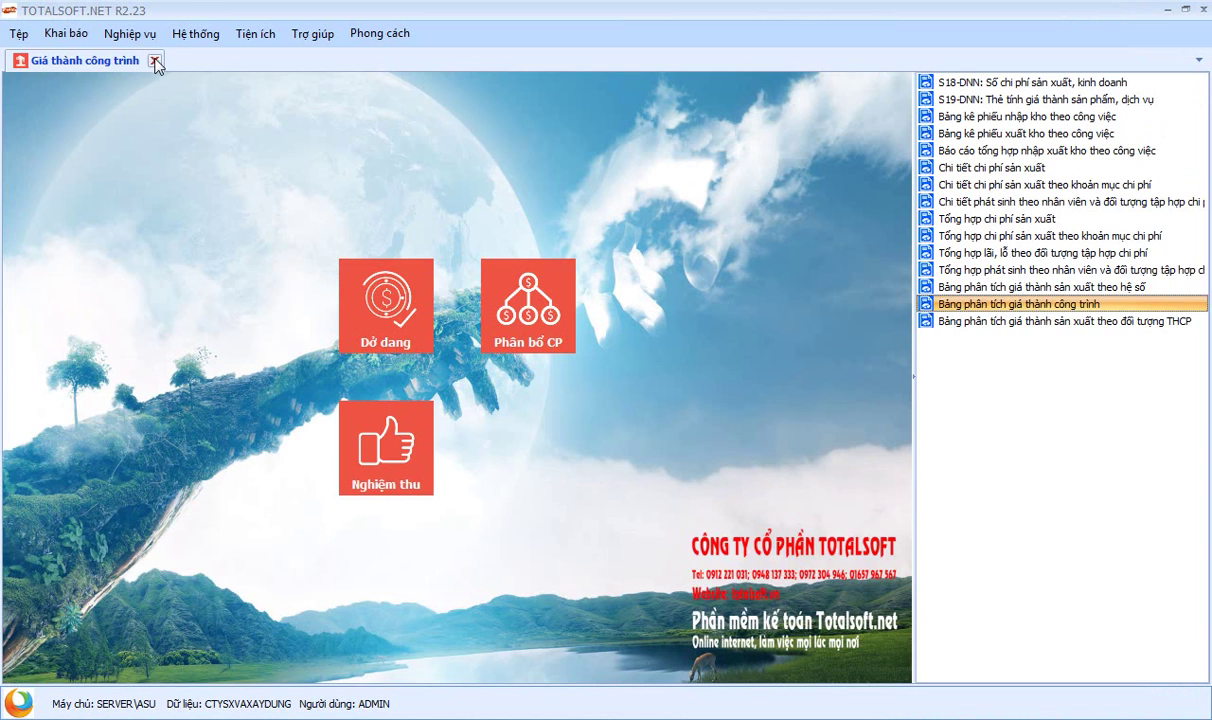
left_click(153, 61)
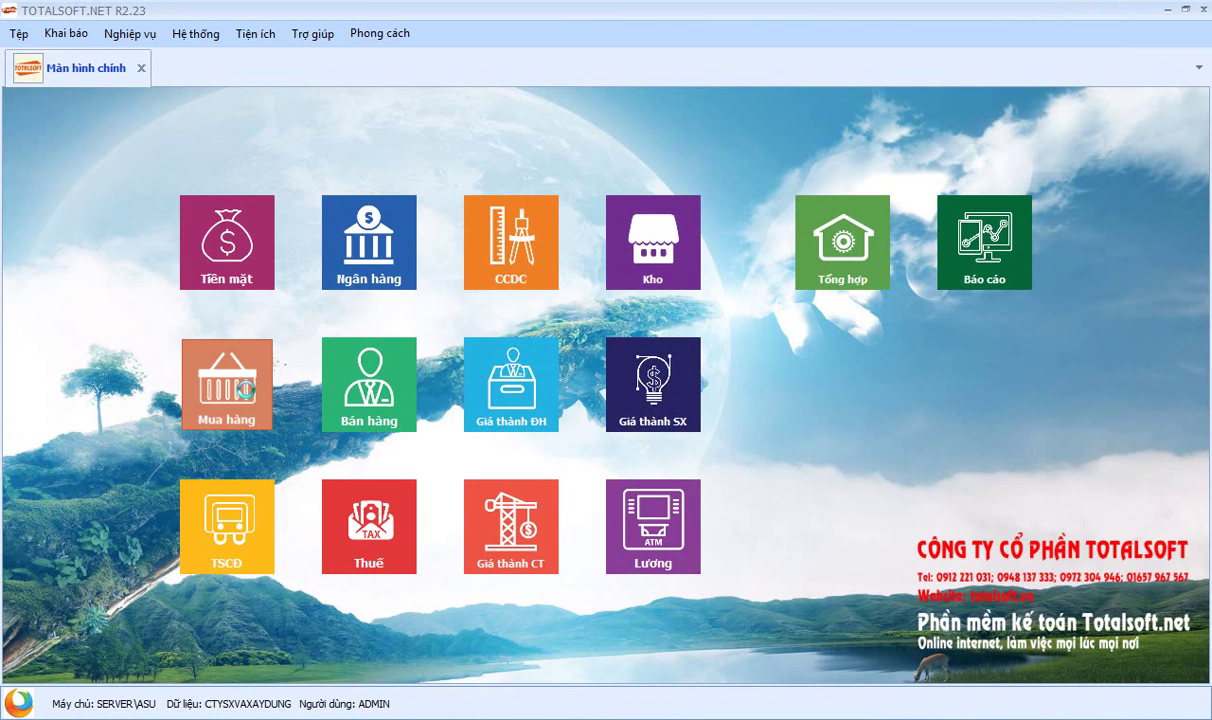
Step: Open the Thanh toán tiền Thầu phụ service purchase voucher and examine its line's cost item and cost object
left_click(268, 392)
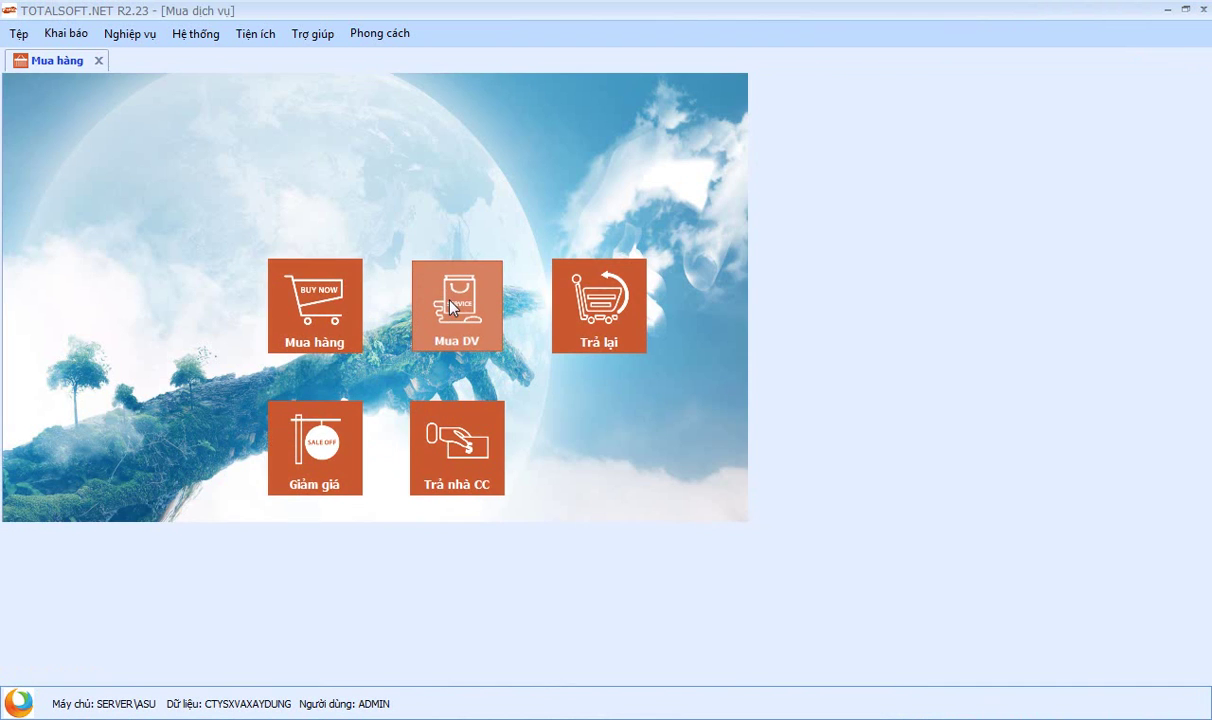
left_click(451, 306)
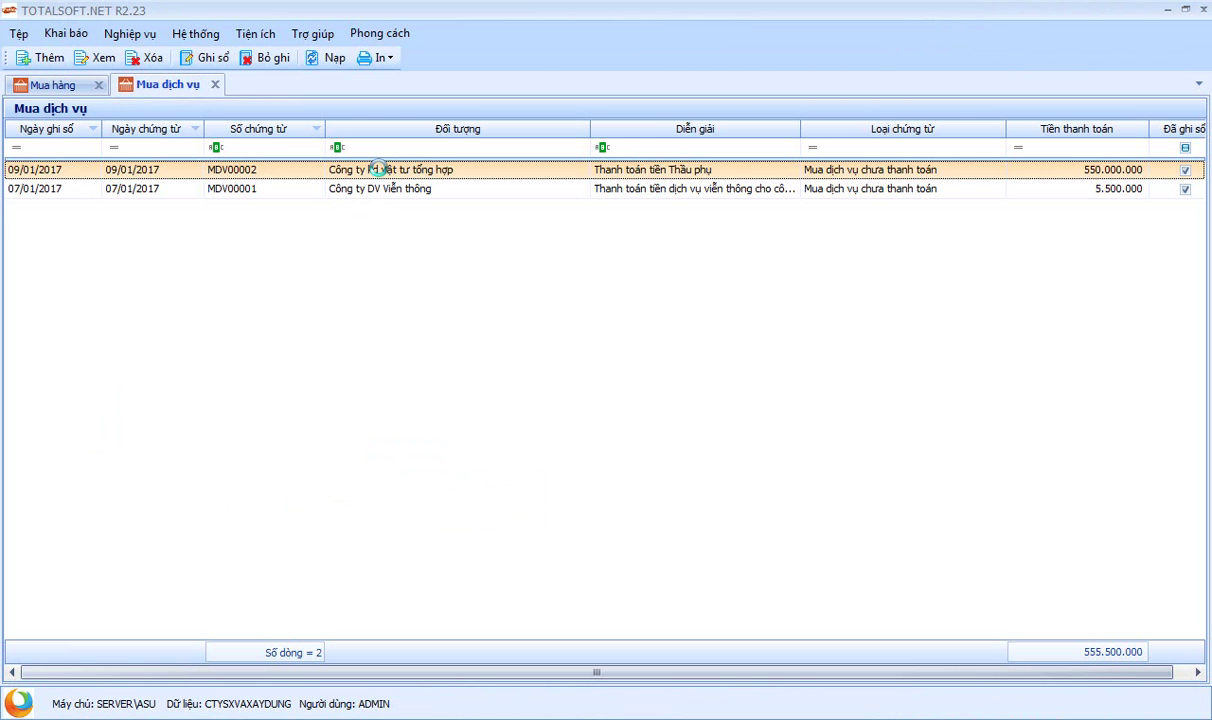
double_click(381, 172)
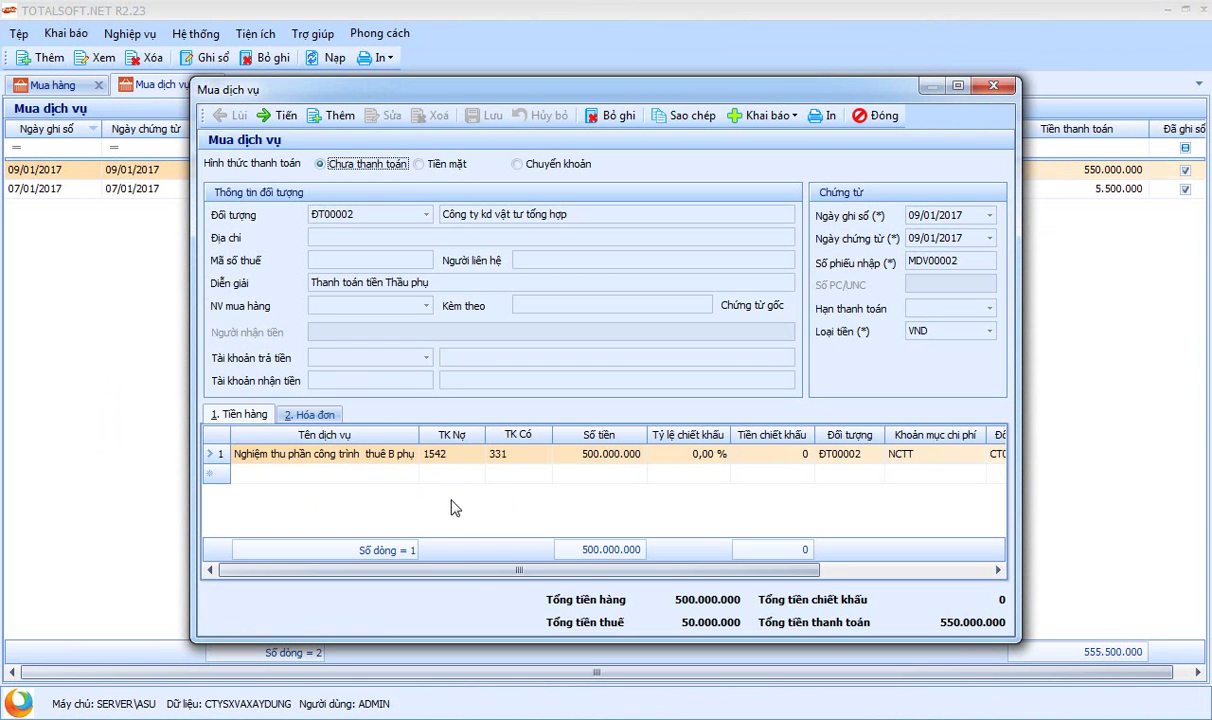
left_click_drag(509, 572, 691, 577)
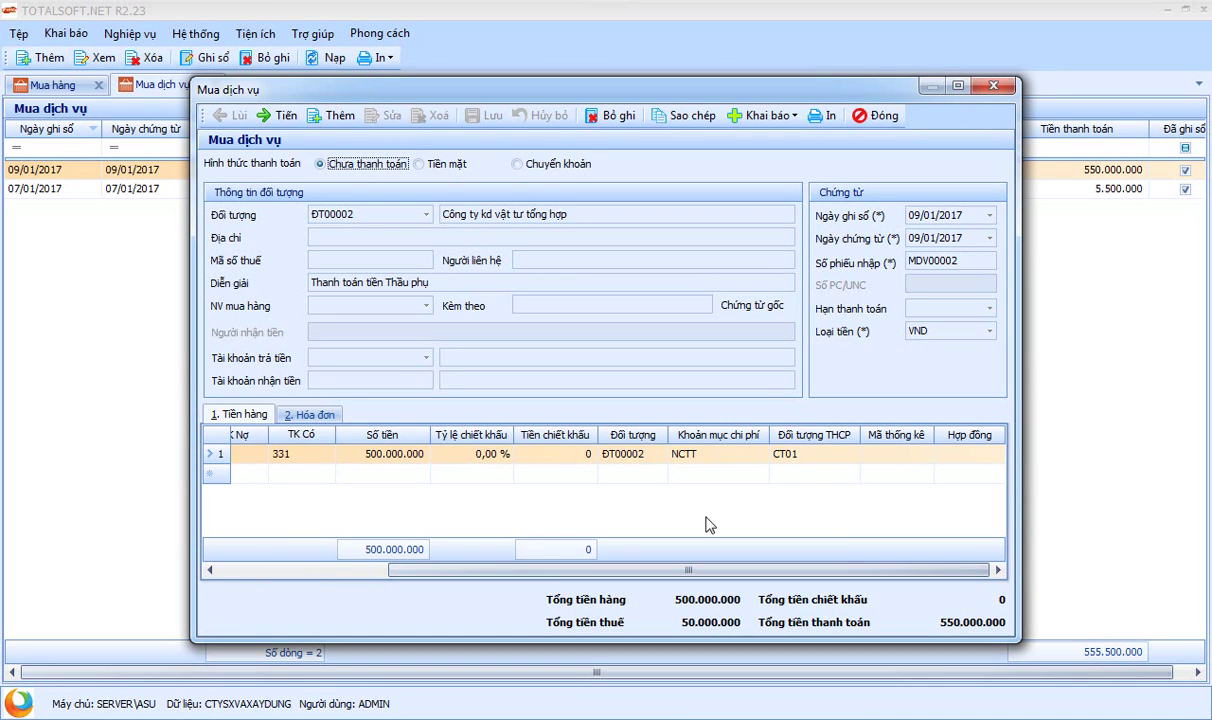
left_click(712, 459)
left_click_drag(660, 569, 421, 569)
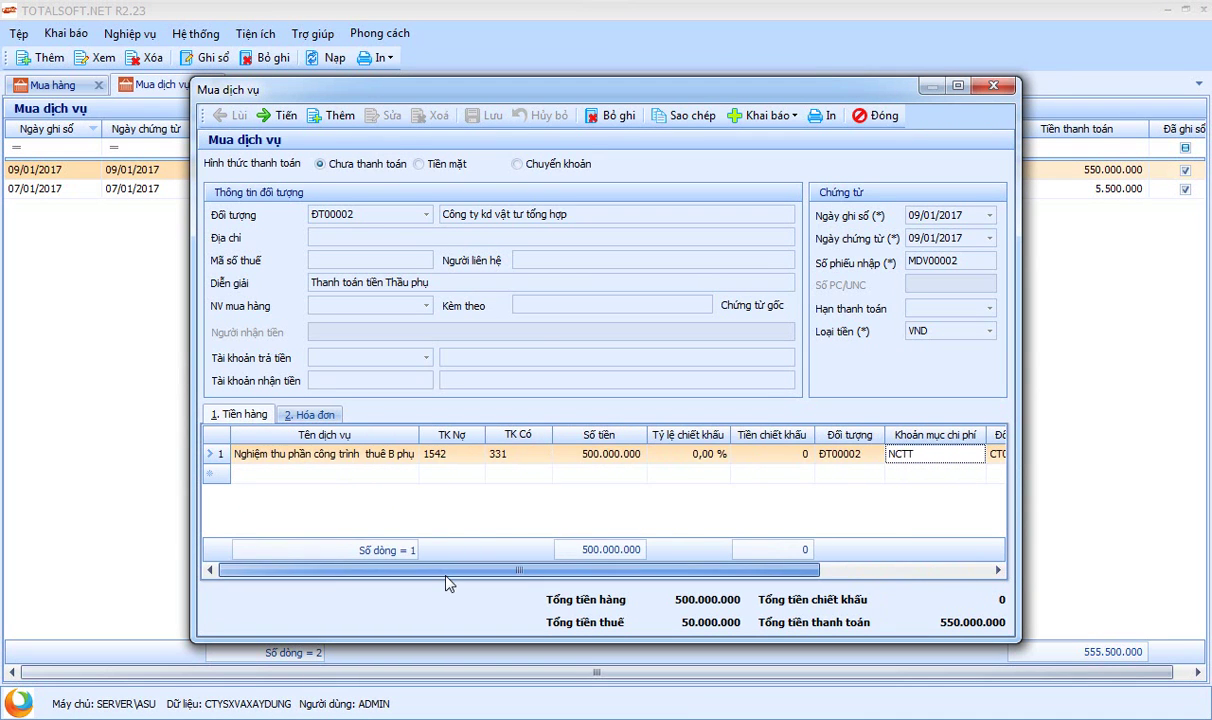
Step: Unpost the subcontractor voucher, change its line's Khoản mục chi phí to TP, save it, and close the purchasing windows
left_click(610, 116)
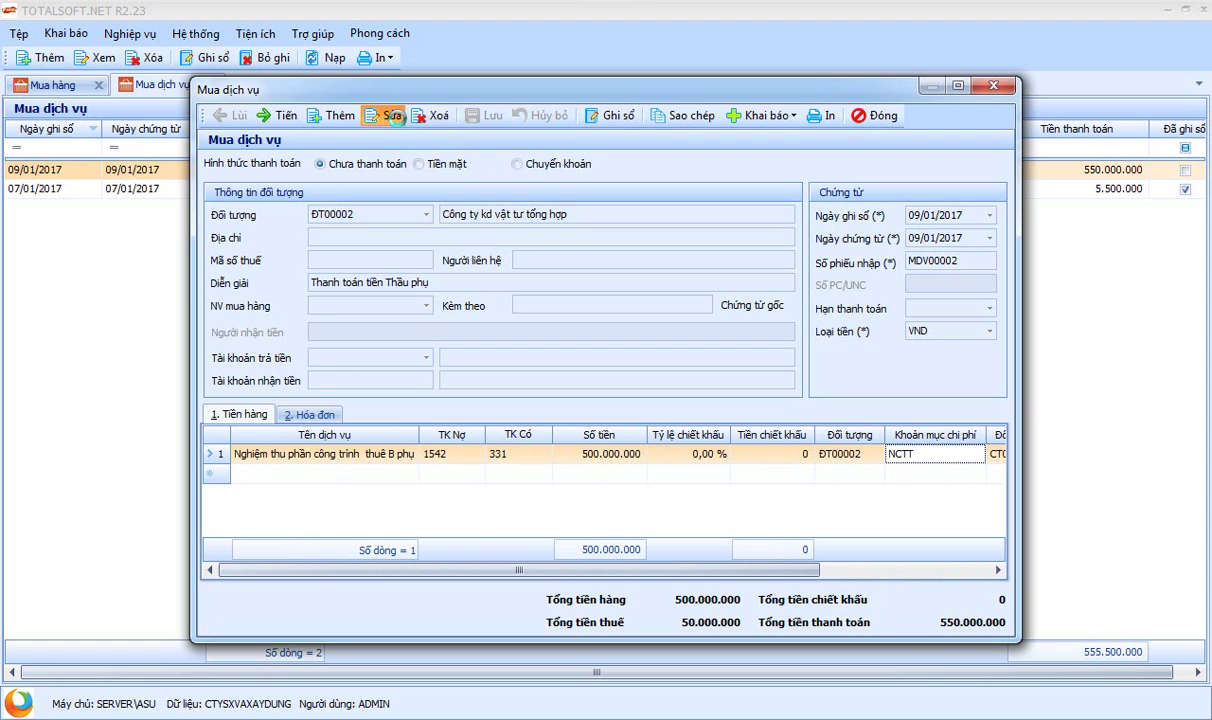
left_click(387, 116)
left_click(944, 459)
left_click(977, 455)
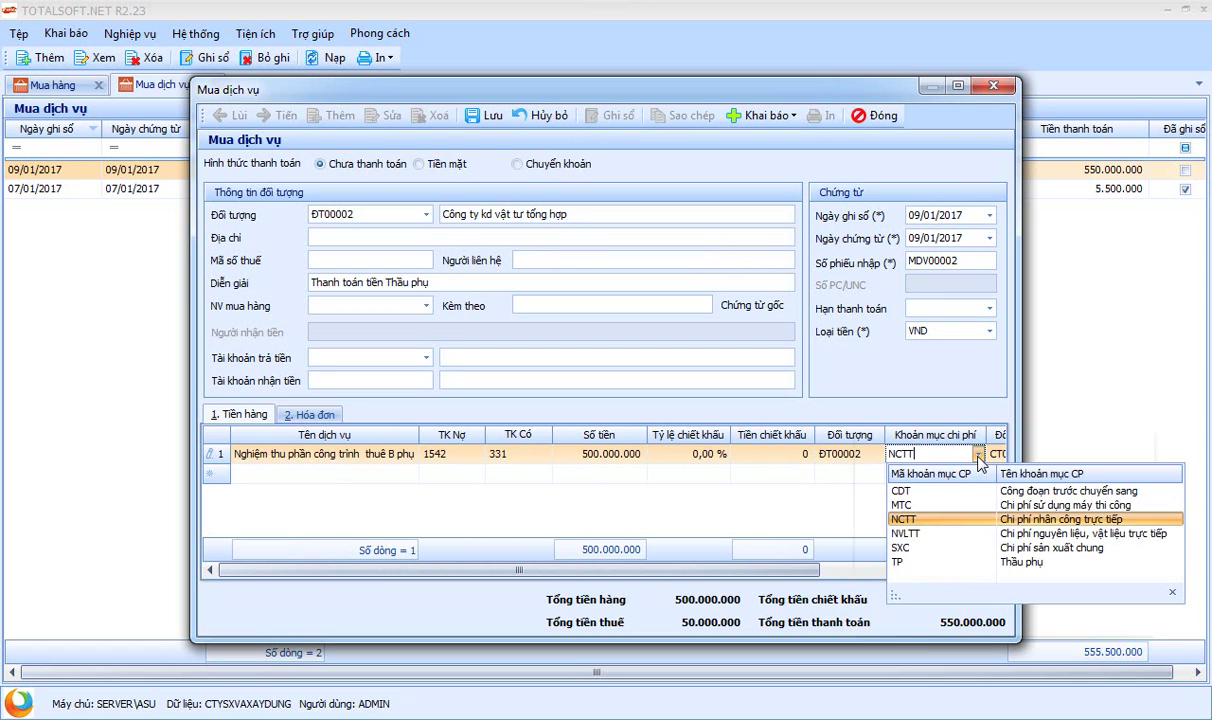
left_click(920, 561)
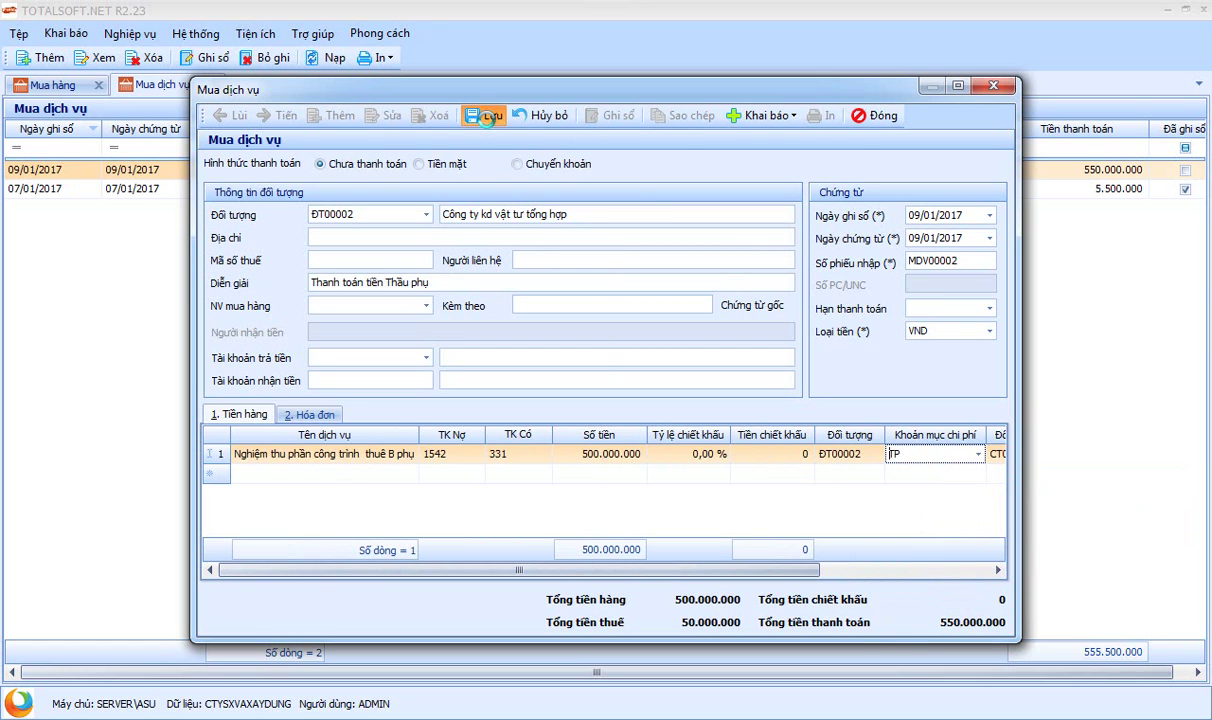
left_click(487, 115)
left_click_drag(505, 571, 678, 571)
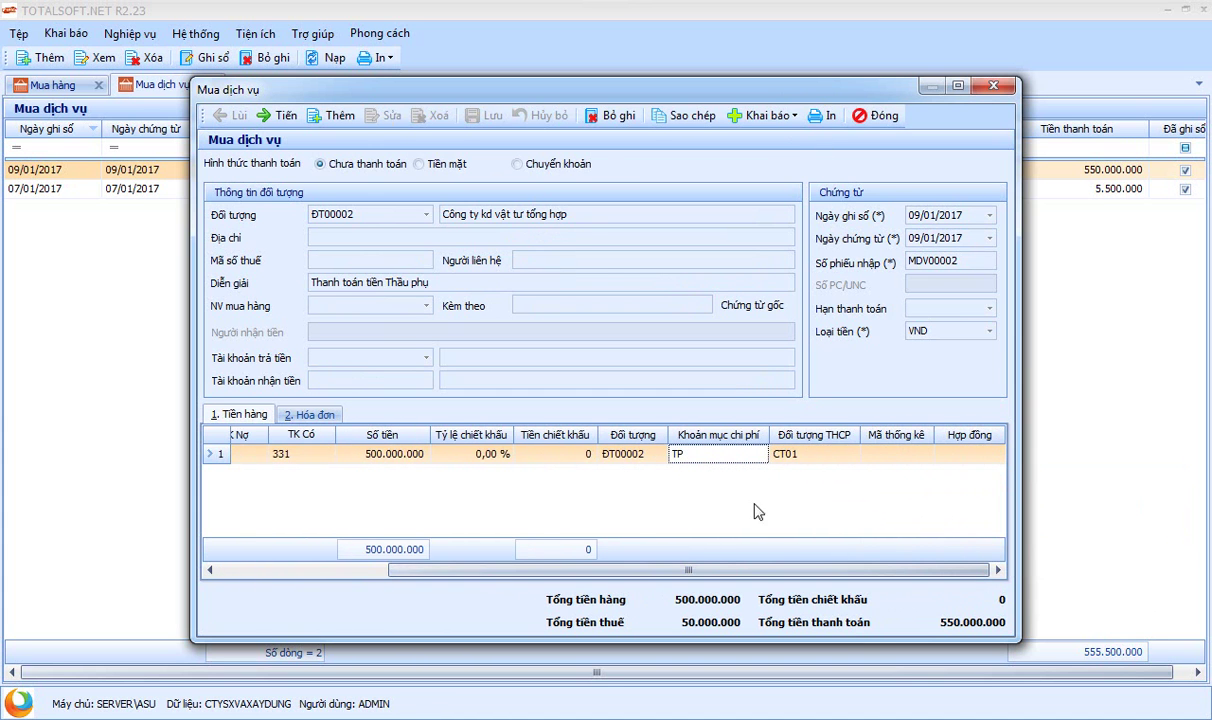
left_click(879, 116)
left_click(207, 85)
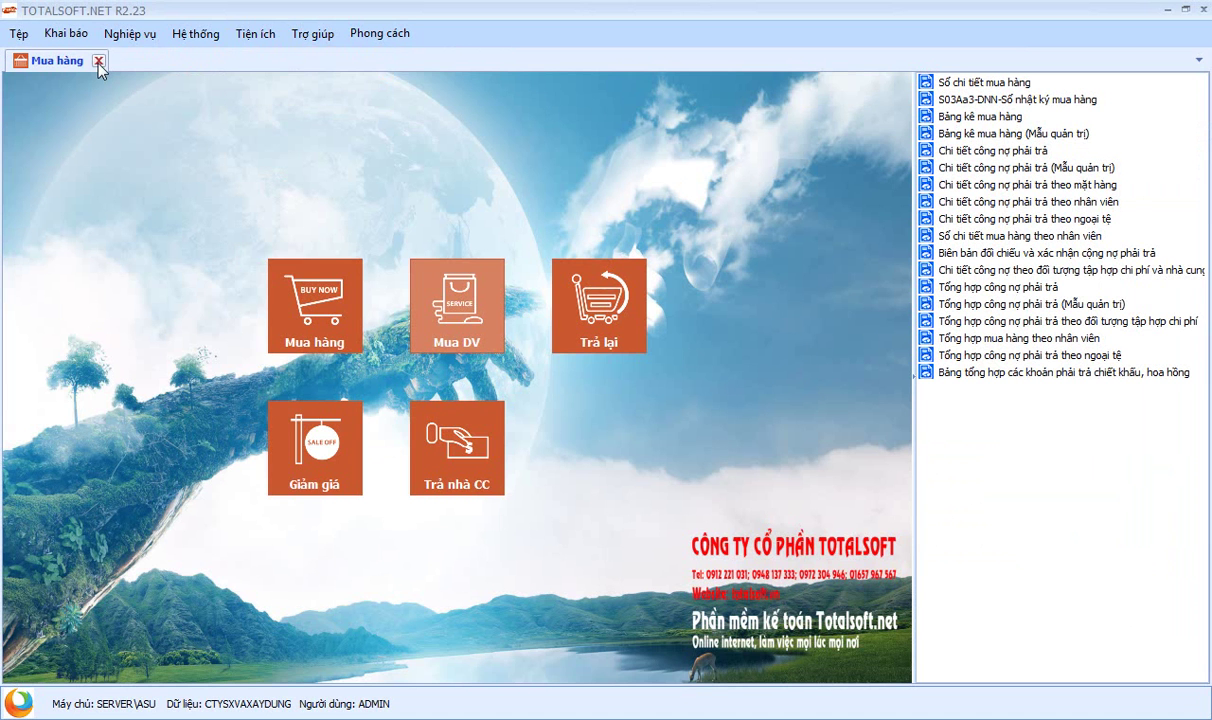
left_click(104, 67)
Step: Generate the Bảng phân tích giá thành công trình report again for Tháng 1, account 1542 and all cost objects
left_click(511, 525)
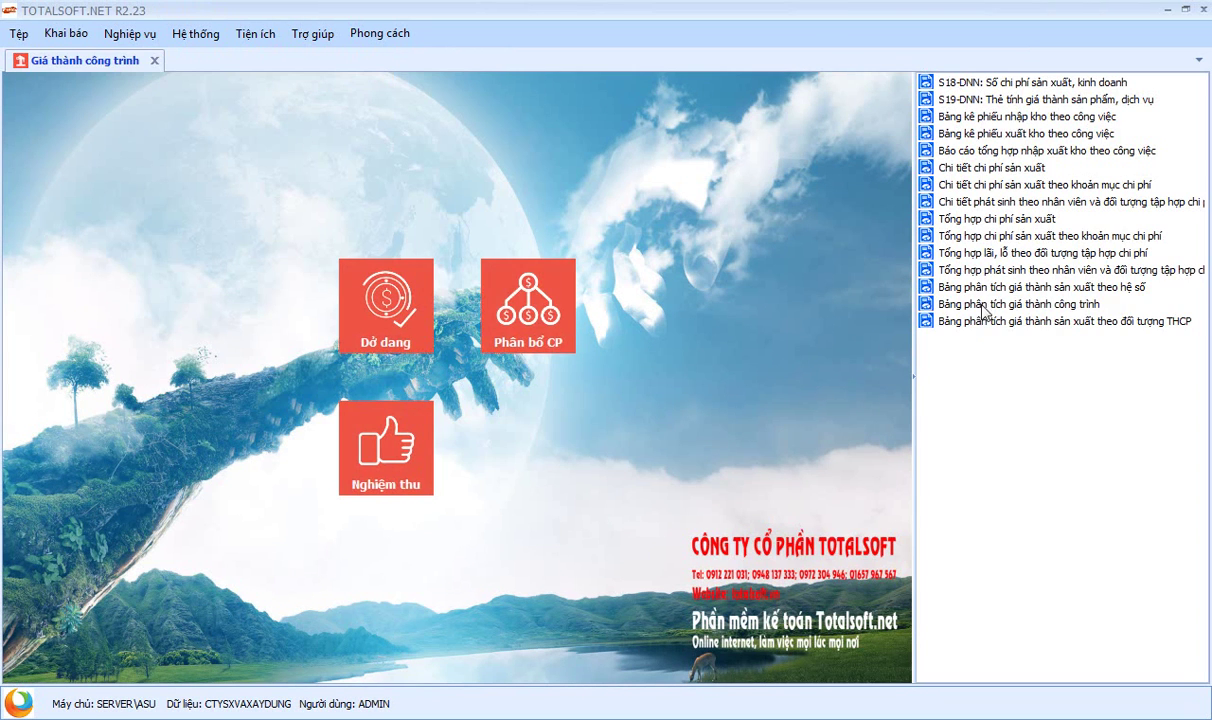
double_click(997, 305)
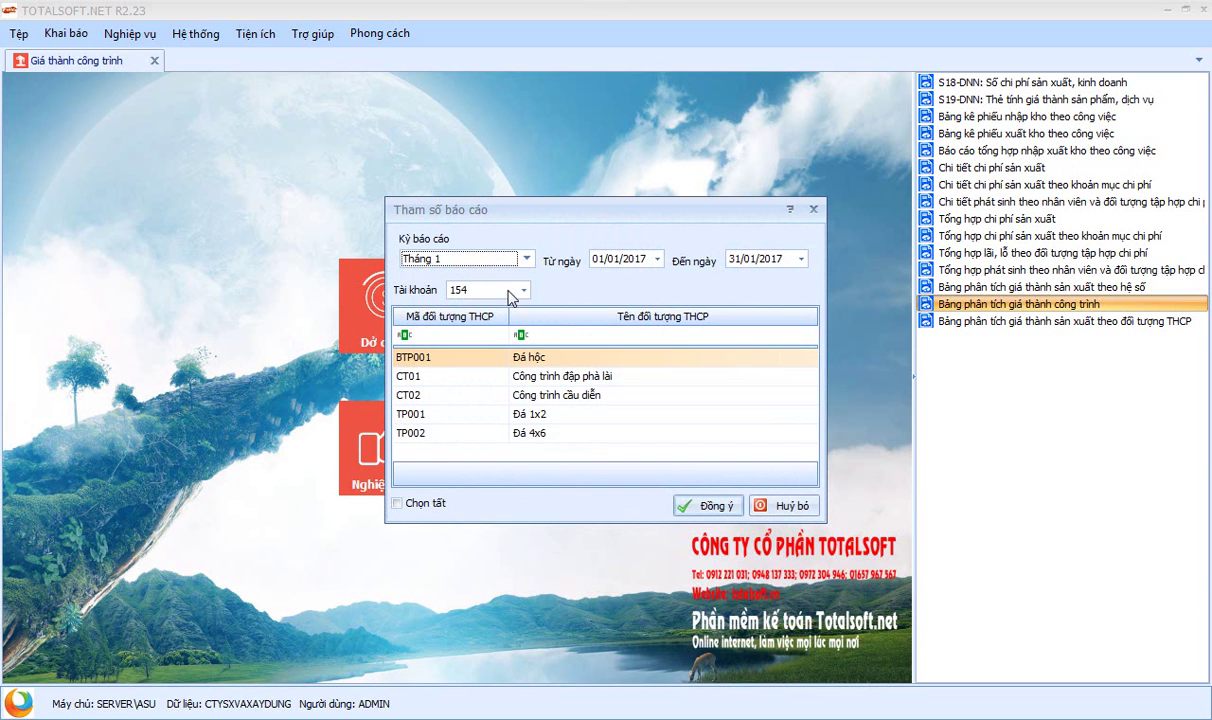
left_click(490, 289)
scroll(513, 367, "down", 2)
left_click(497, 395)
left_click(412, 504)
left_click(708, 505)
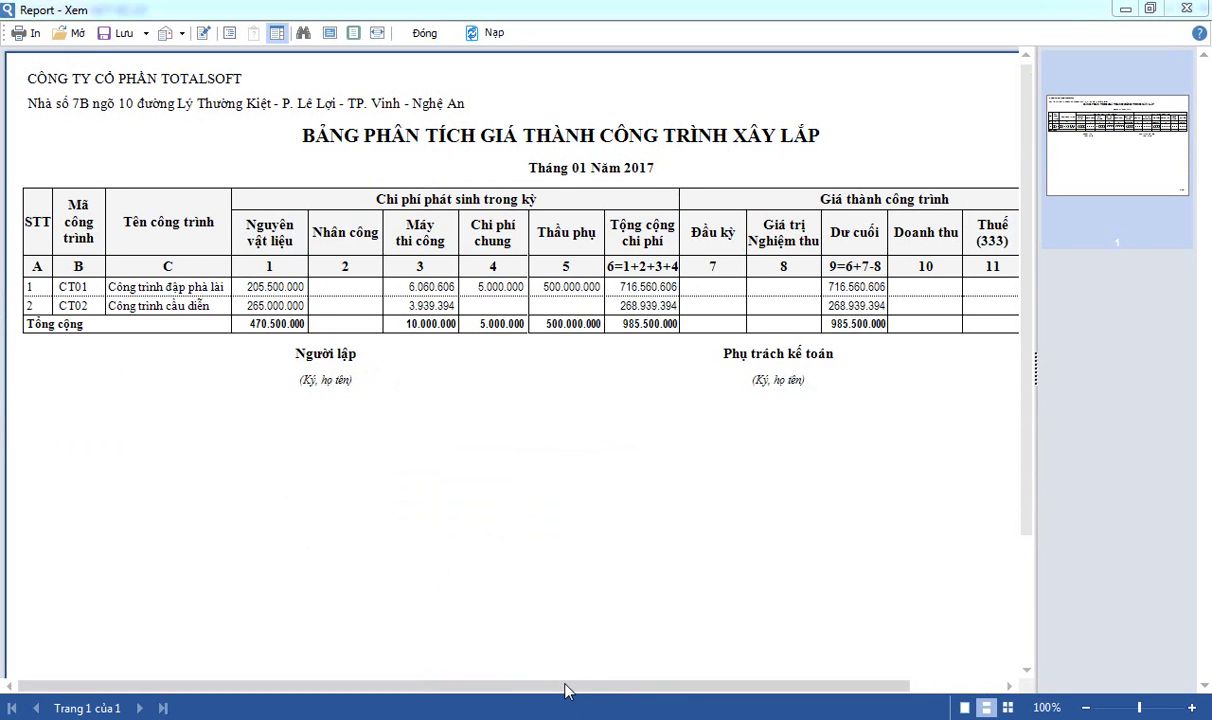
Step: Review the remaining columns of the Bảng phân tích giá thành công trình xây lắp report, and close it and the Giá thành công trình window
left_click_drag(568, 687, 667, 690)
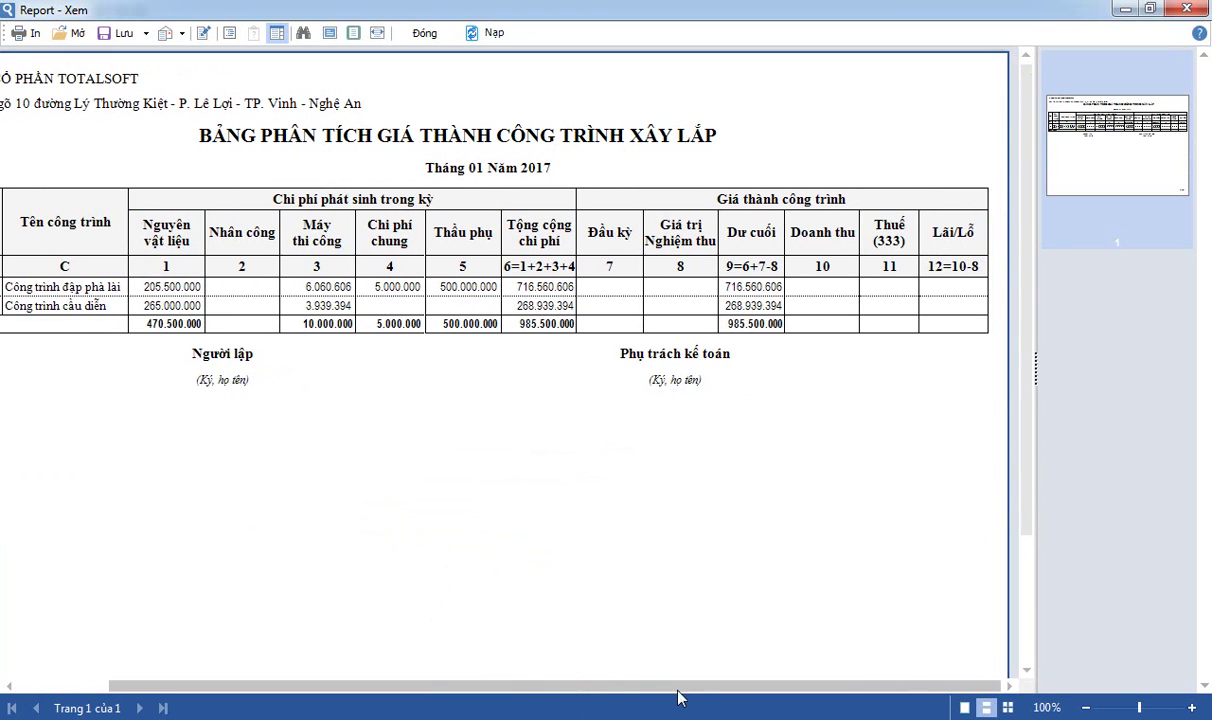
left_click(410, 33)
left_click(155, 61)
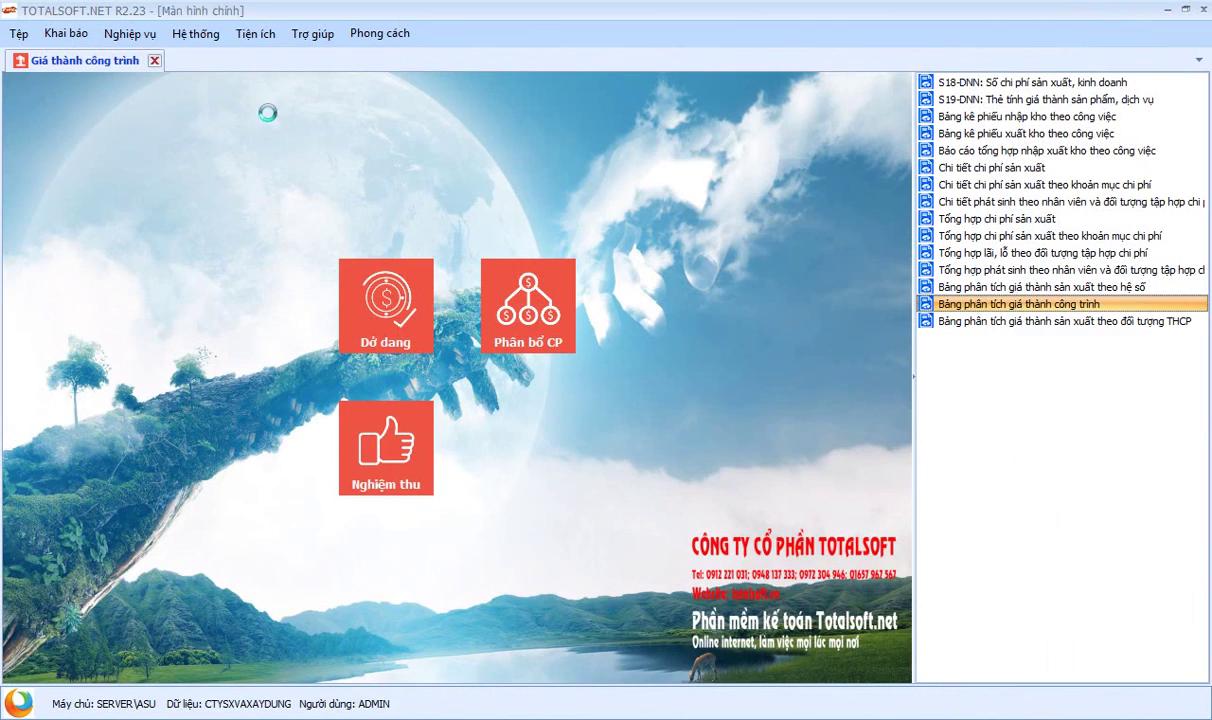
Step: View the F01-DNN-Bảng cân đối tài khoản report for Tháng 1 at account level 2, and close it and the report list
left_click(930, 245)
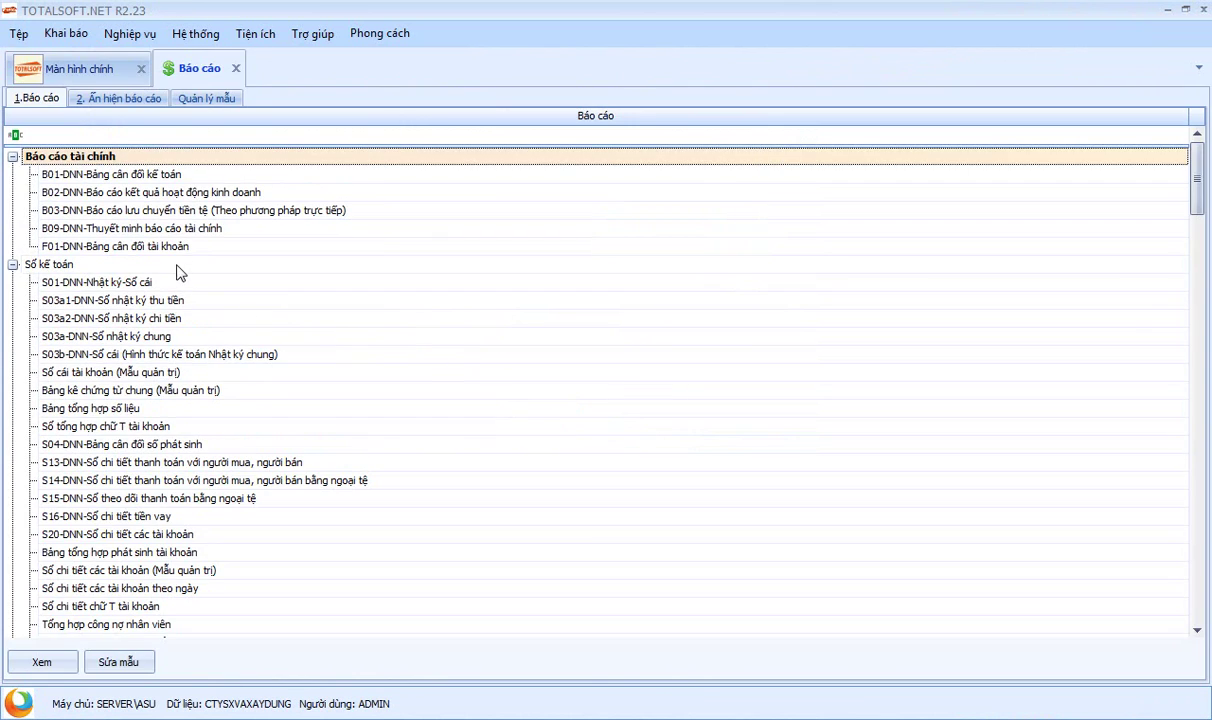
double_click(167, 246)
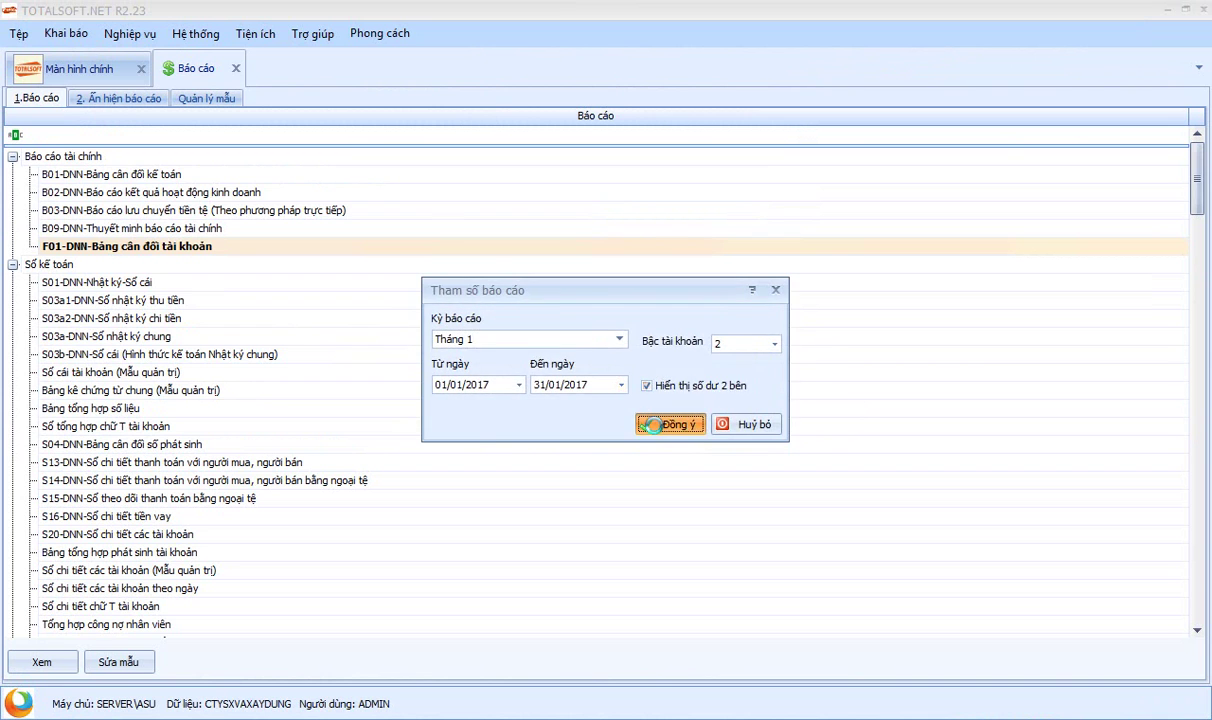
left_click(670, 424)
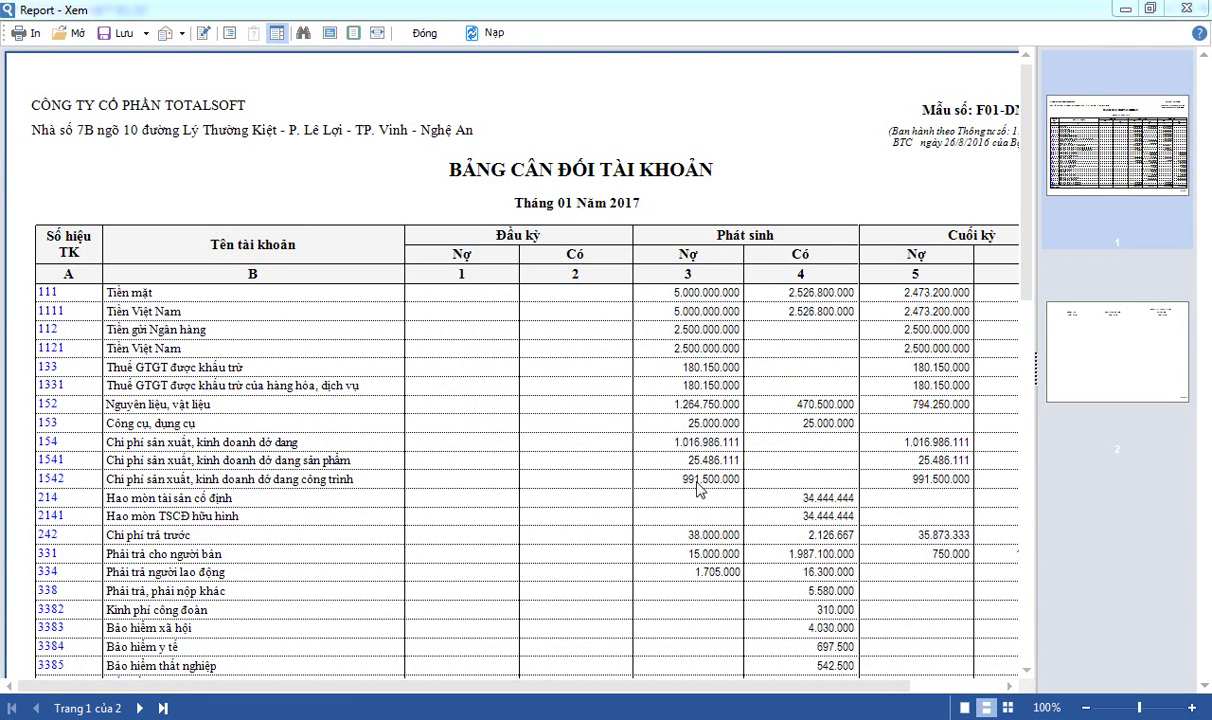
left_click(424, 33)
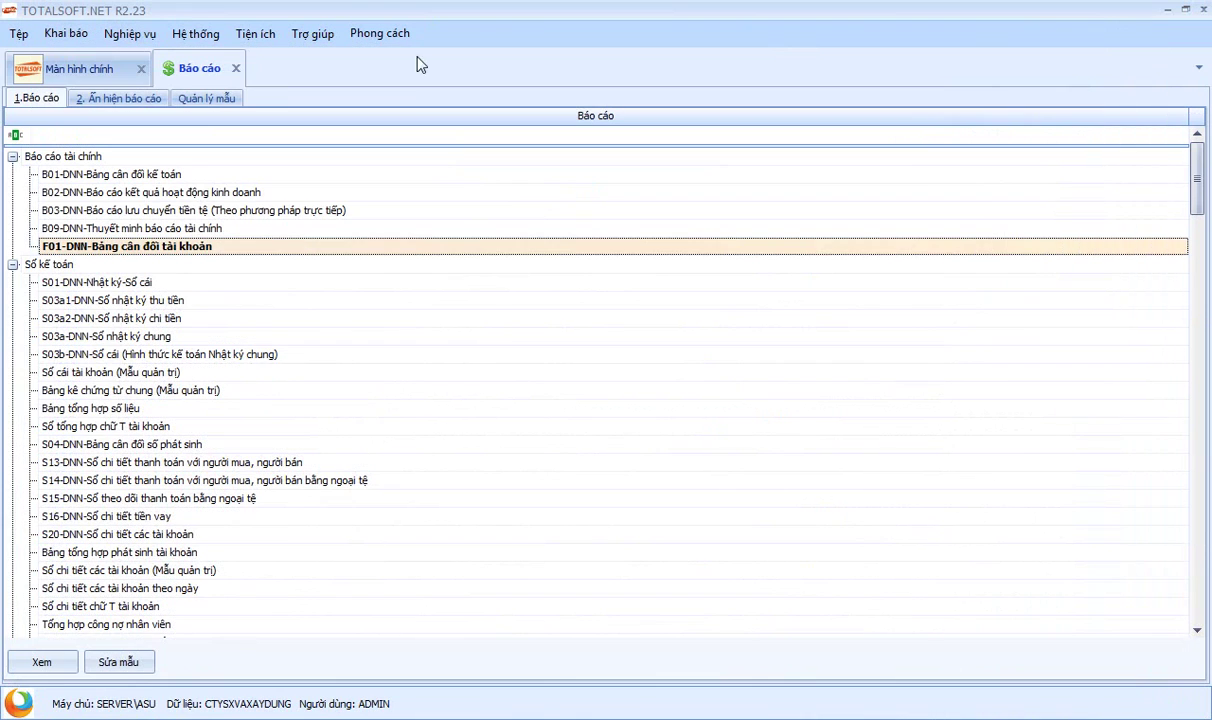
left_click(236, 70)
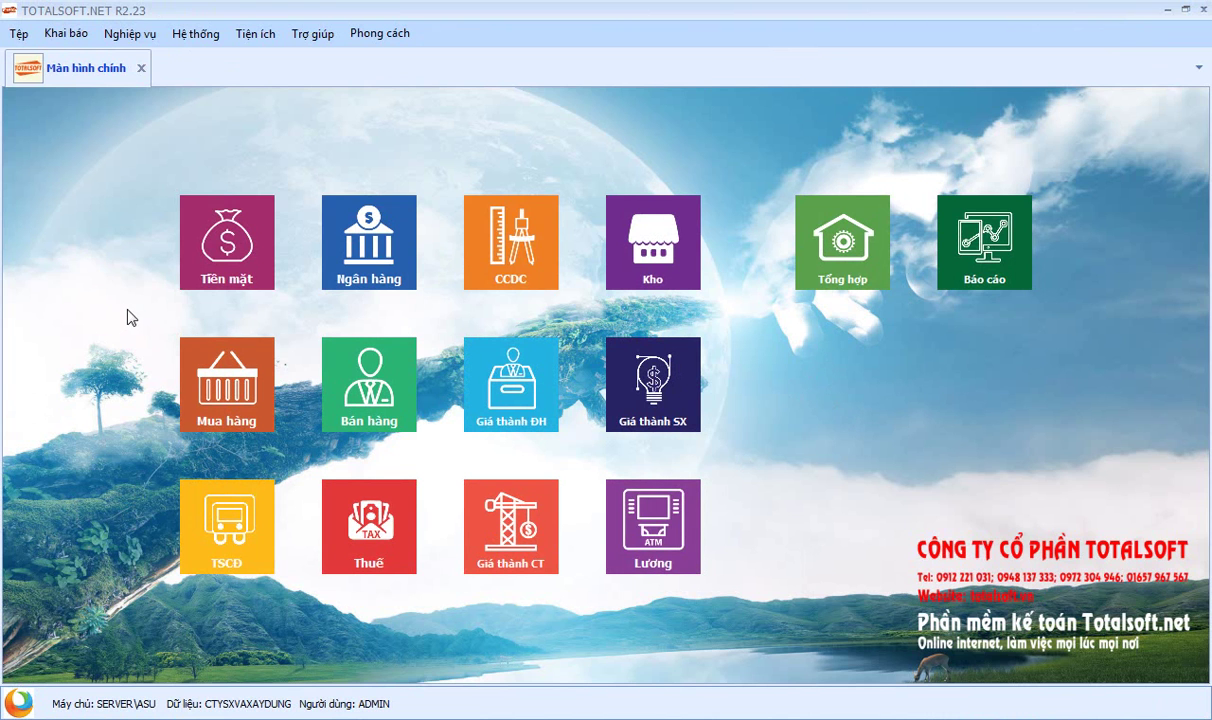
Step: Open Kết chuyển lãi lỗ under Tổng hợp and start a new profit and loss transfer voucher
left_click(127, 38)
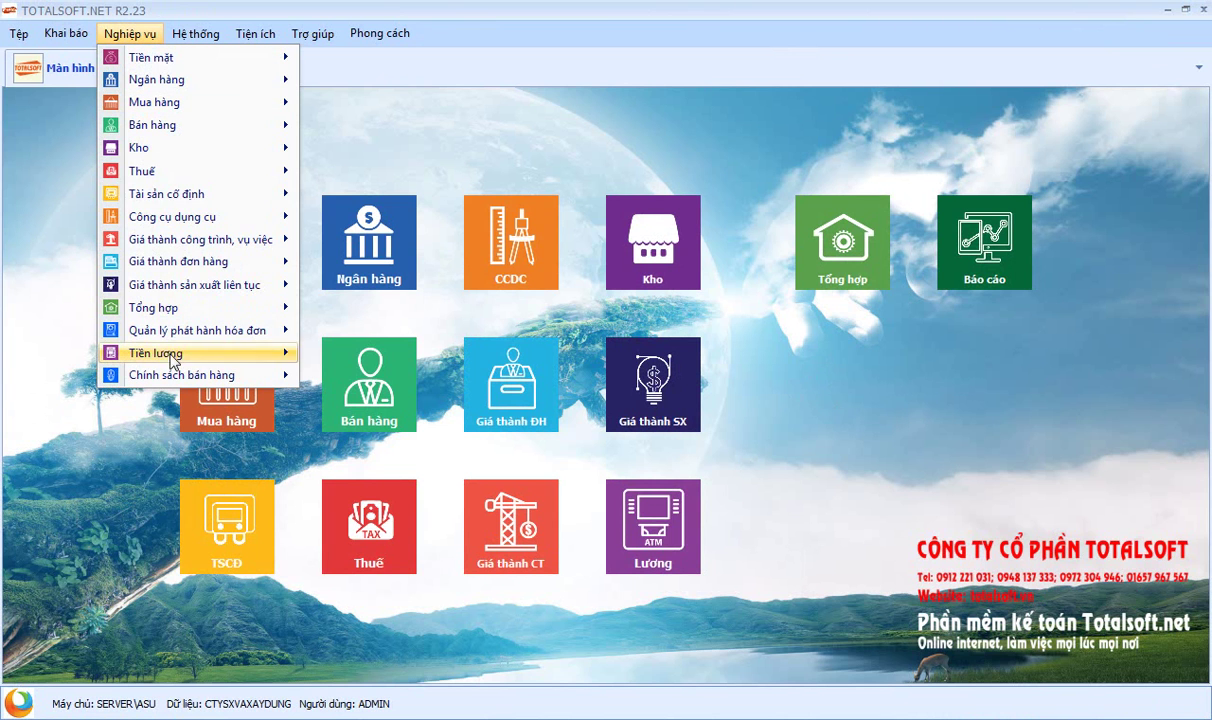
mouse_move(197, 318)
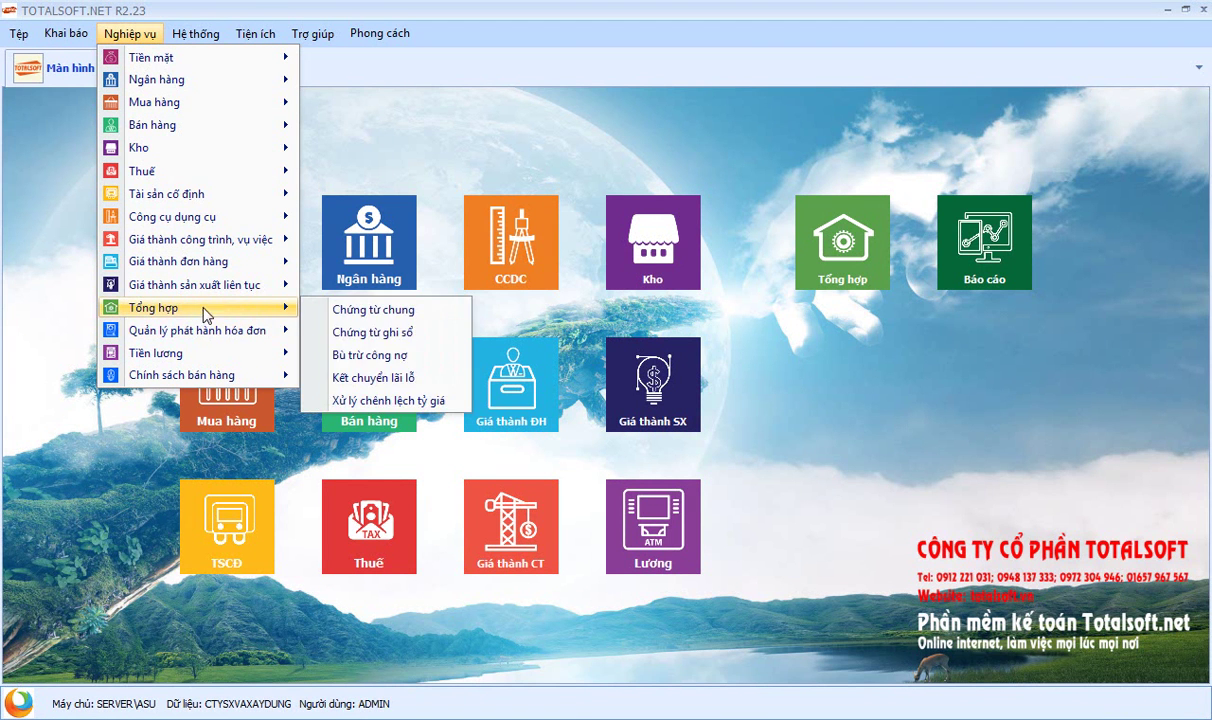
left_click(366, 362)
right_click(400, 238)
left_click(420, 250)
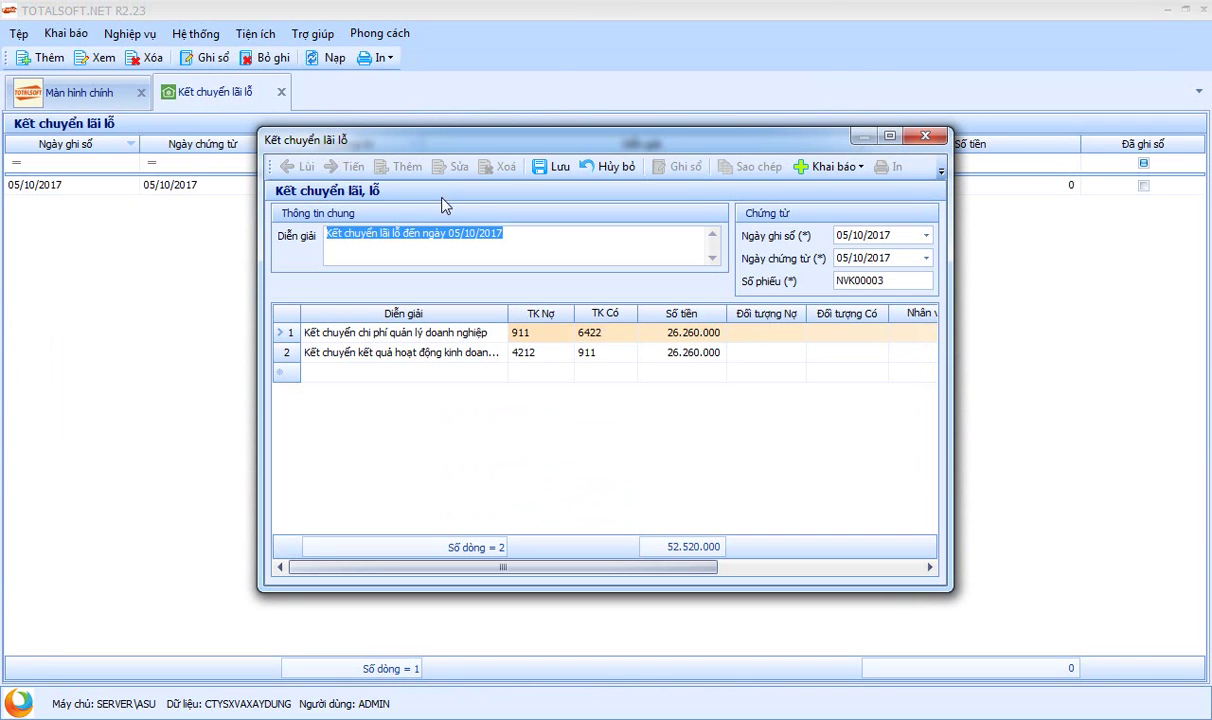